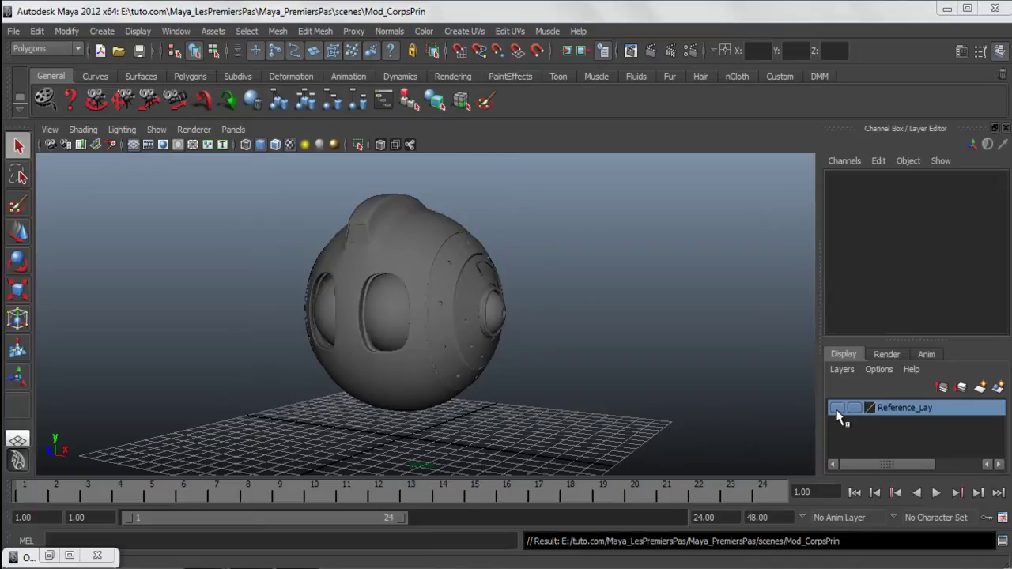
Make the Reference_Lay layer visible and frame the robot body blueprint in a maximized side view
left_click(837, 408)
left_click_drag(610, 389, 519, 383, "alt")
right_click_drag(488, 356, 351, 296, "alt")
left_click_drag(427, 323, 371, 312, "alt")
key("space")
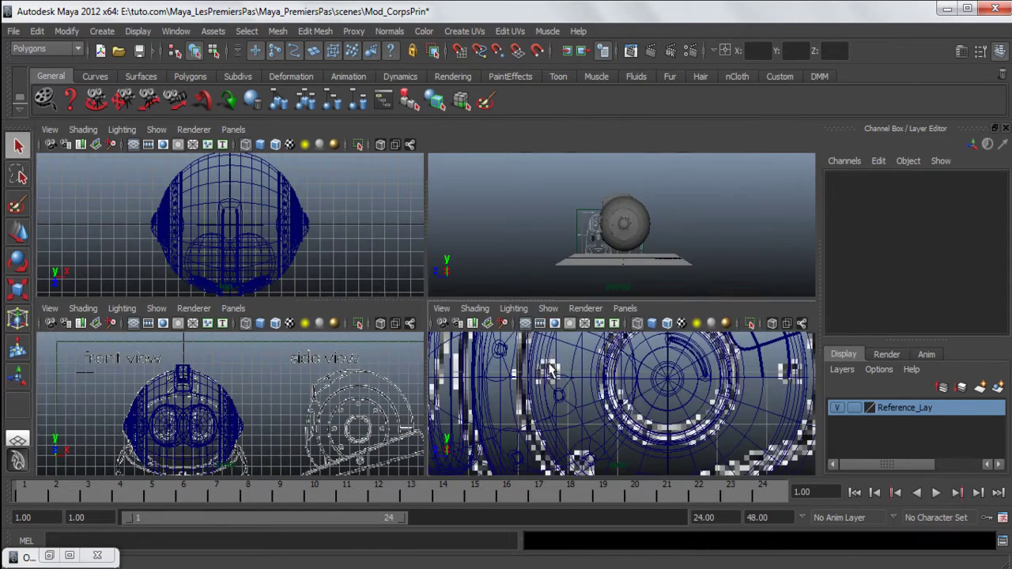
key("space")
left_click_drag(551, 374, 486, 251, "alt")
right_click_drag(486, 252, 433, 312, "alt")
right_click_drag(393, 276, 404, 280, "alt")
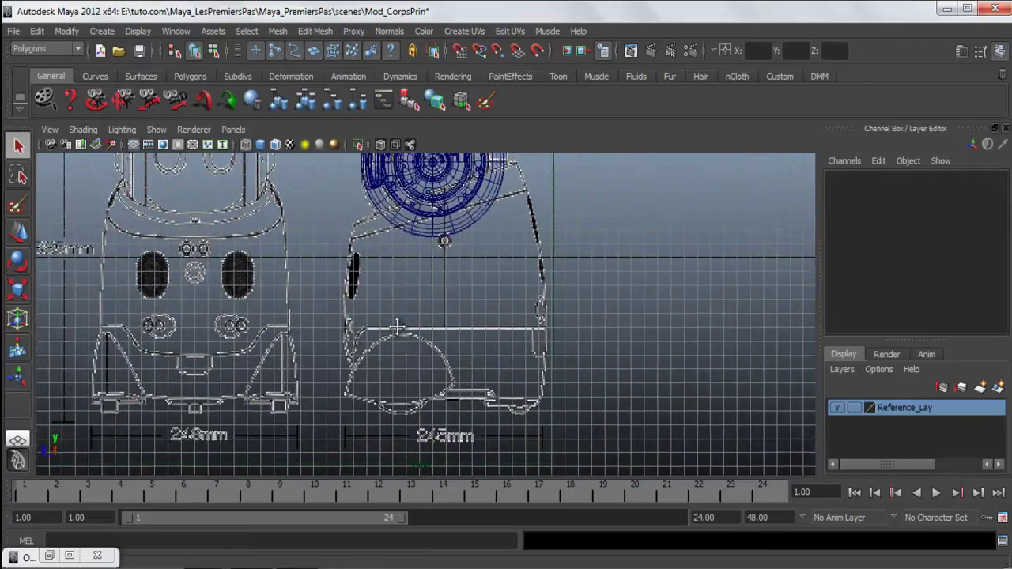
middle_click_drag(403, 280, 396, 319, "alt")
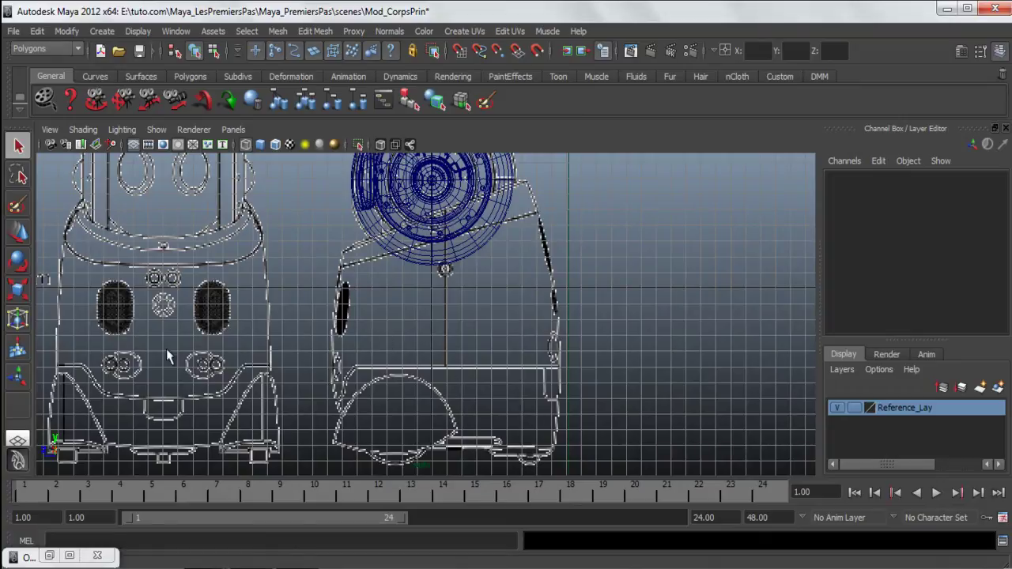
left_click(178, 78)
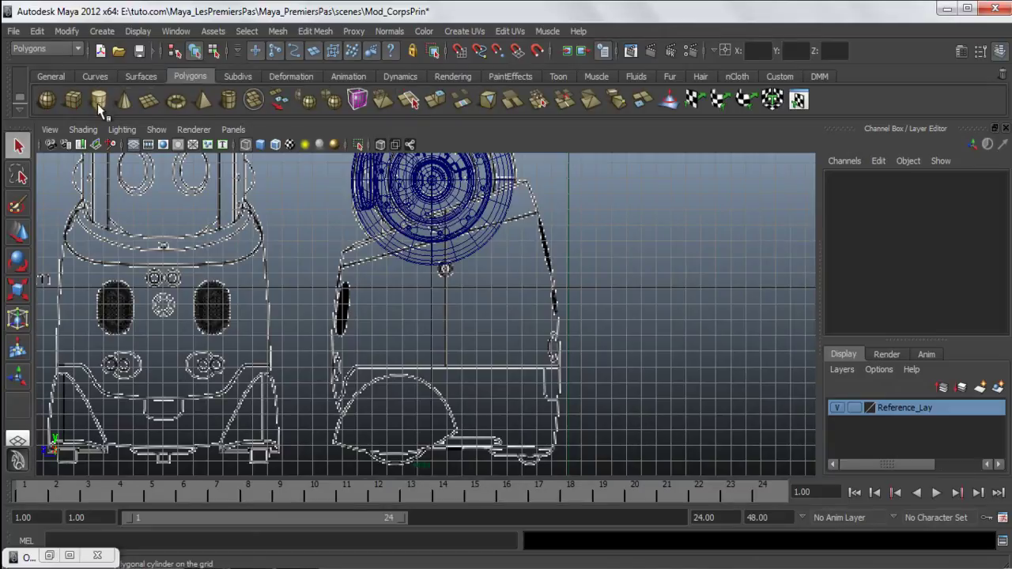
right_click(596, 188, "shift")
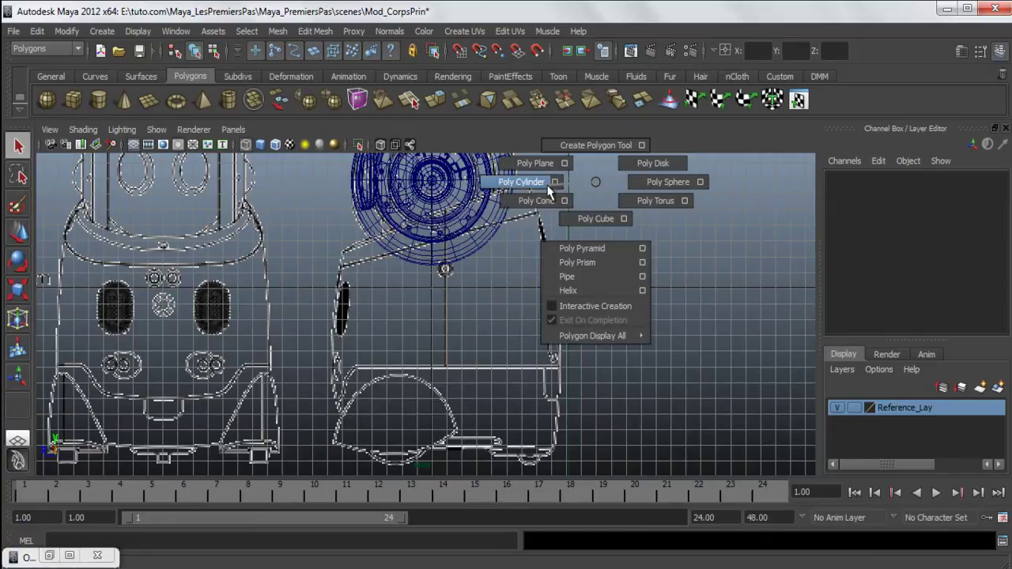
left_click(599, 181)
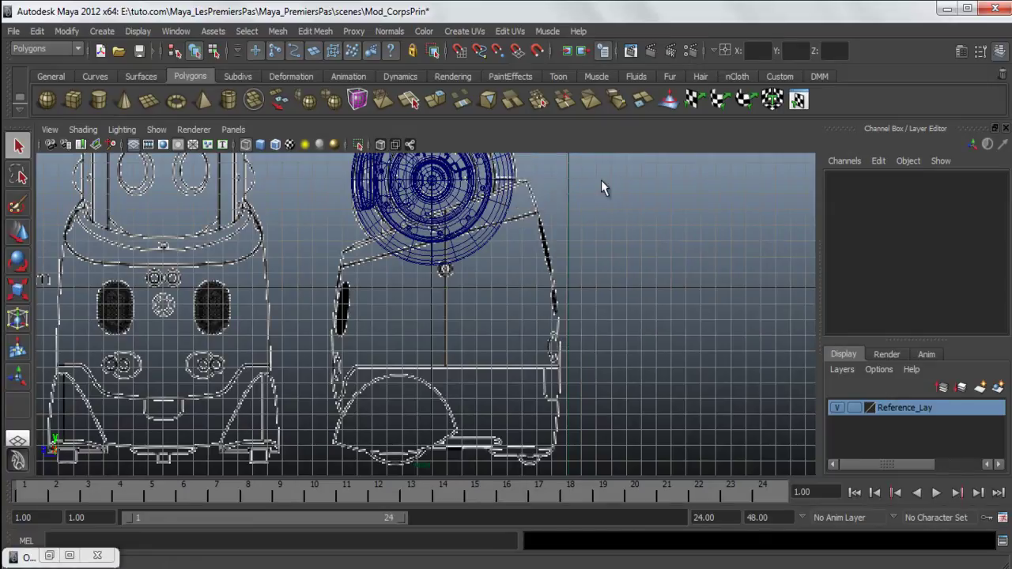
Create a polygon cylinder primitive at the origin
left_click(104, 35)
mouse_move(151, 69)
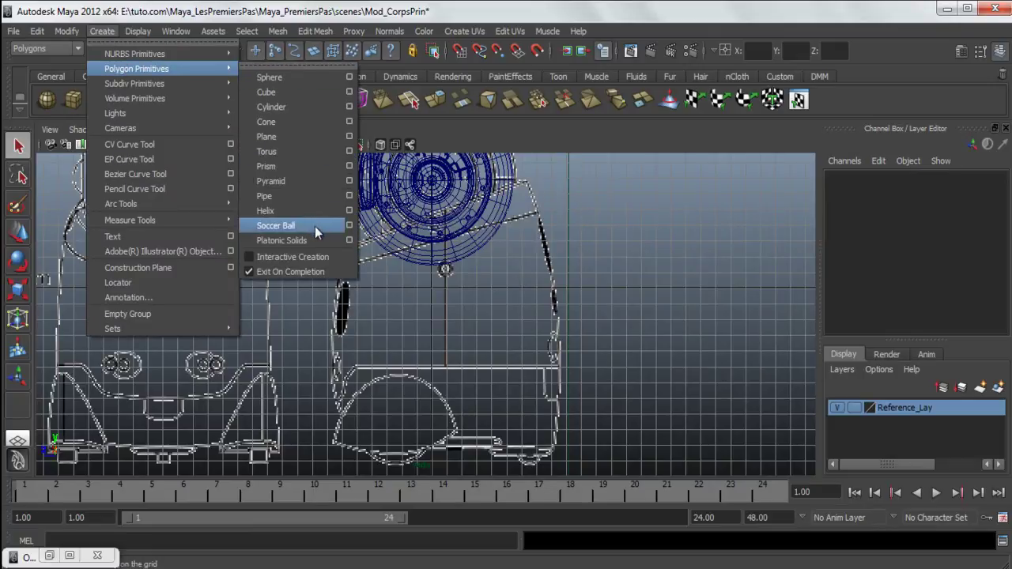
left_click(301, 106)
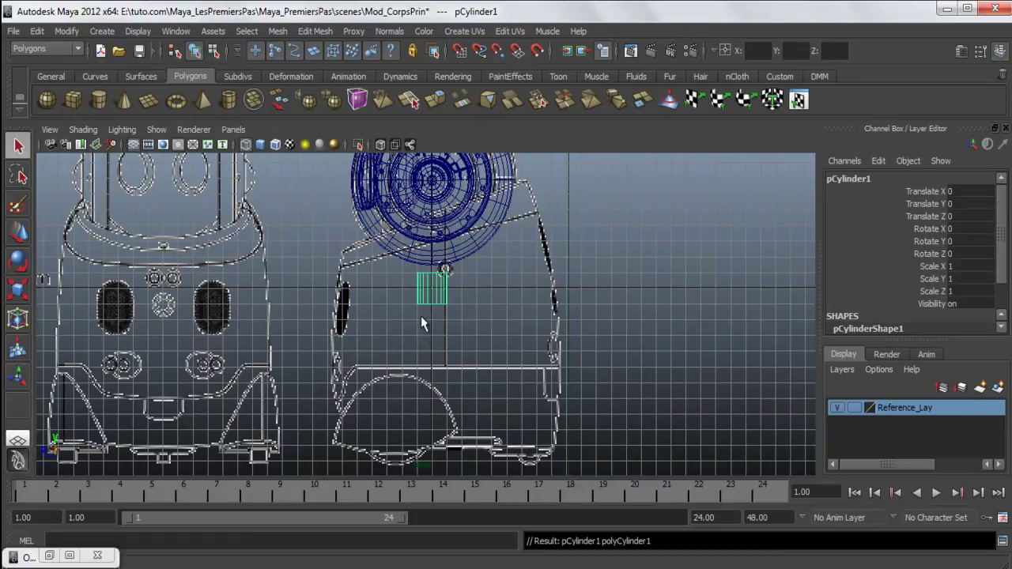
Scale the cylinder uniformly to about 7.42 and move it over the side-view body, to about Y -2.93 and Z -0.596
key("r")
left_click_drag(431, 289, 593, 377)
key("w")
left_click_drag(439, 308, 445, 336)
Adjust the cylinder's Translate Y to about -2.848 to align its base with the bottom of the reference body
scroll(454, 348, "up", 3)
middle_click_drag(459, 350, 428, 267, "alt")
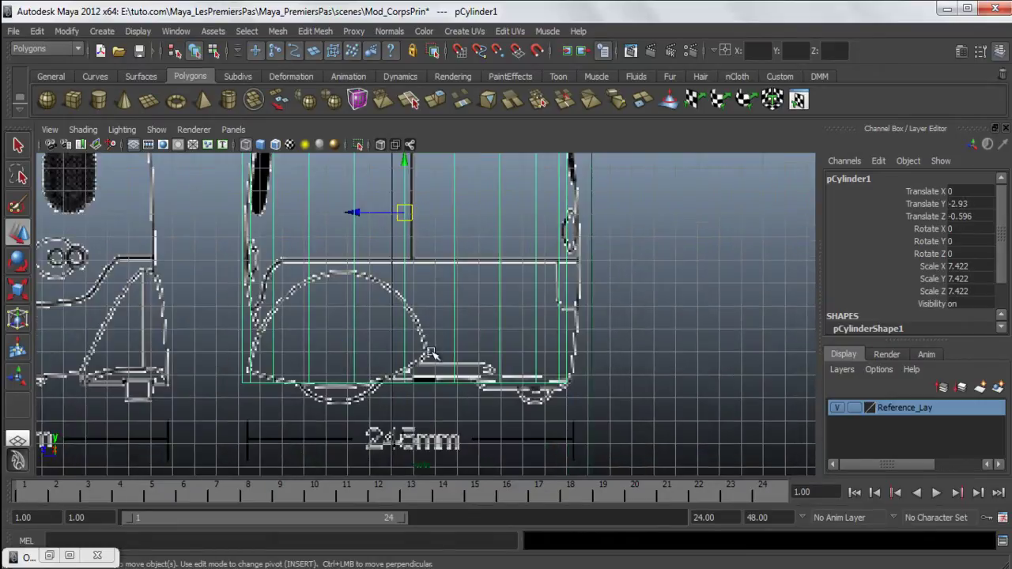
scroll(431, 352, "up", 3)
middle_click_drag(505, 415, 503, 407, "alt")
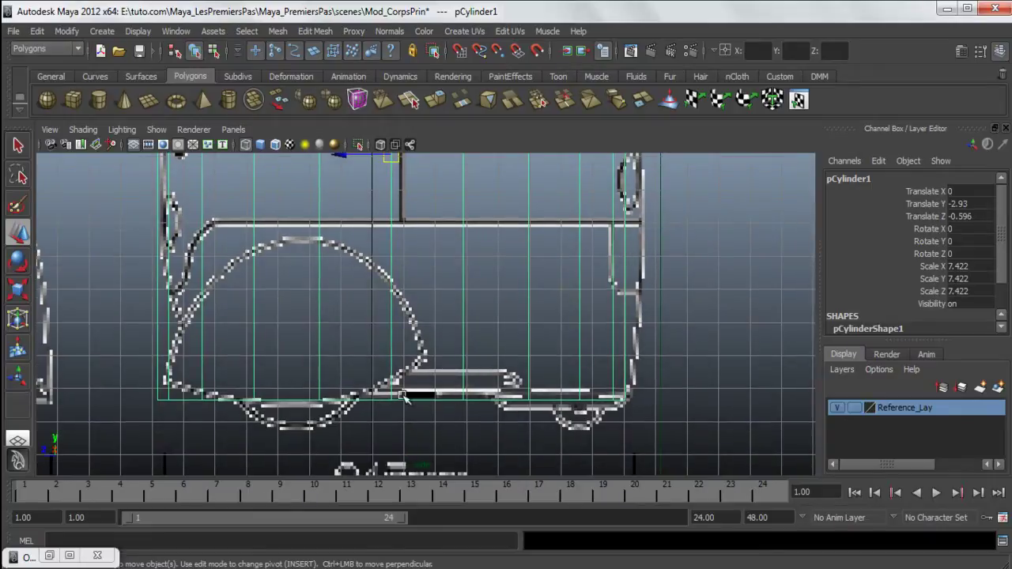
scroll(437, 364, "up", 2)
scroll(403, 370, "up", 3)
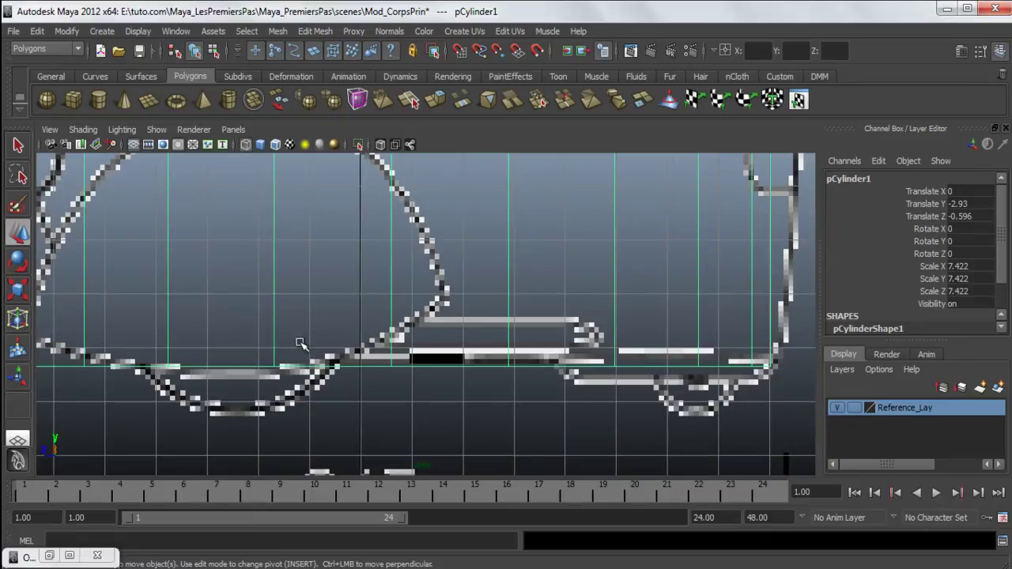
scroll(443, 330, "down", 3)
middle_click_drag(386, 237, 381, 343, "alt")
scroll(382, 341, "down", 3)
scroll(381, 320, "up", 6)
scroll(403, 324, "up", 2)
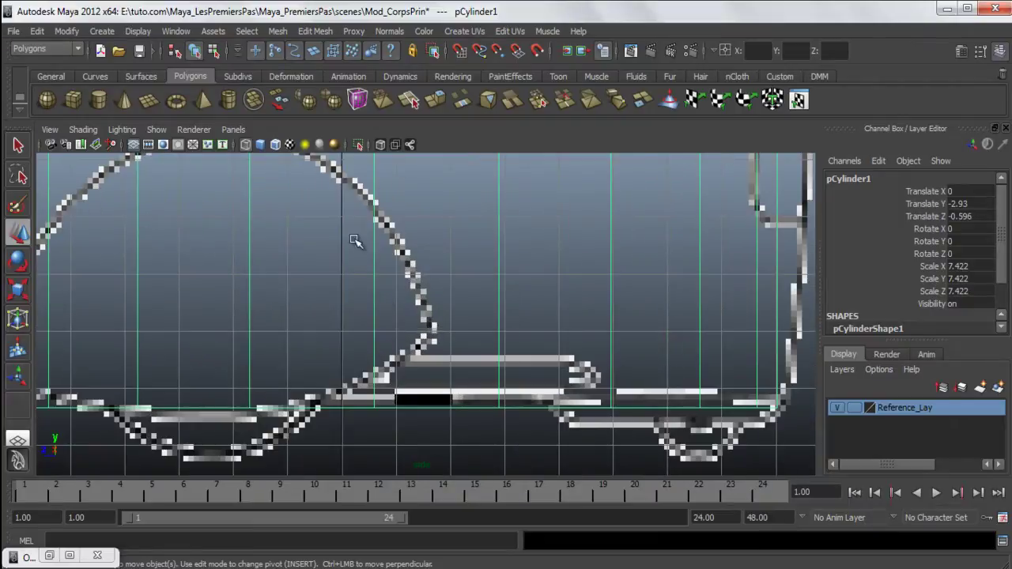
left_click(924, 205)
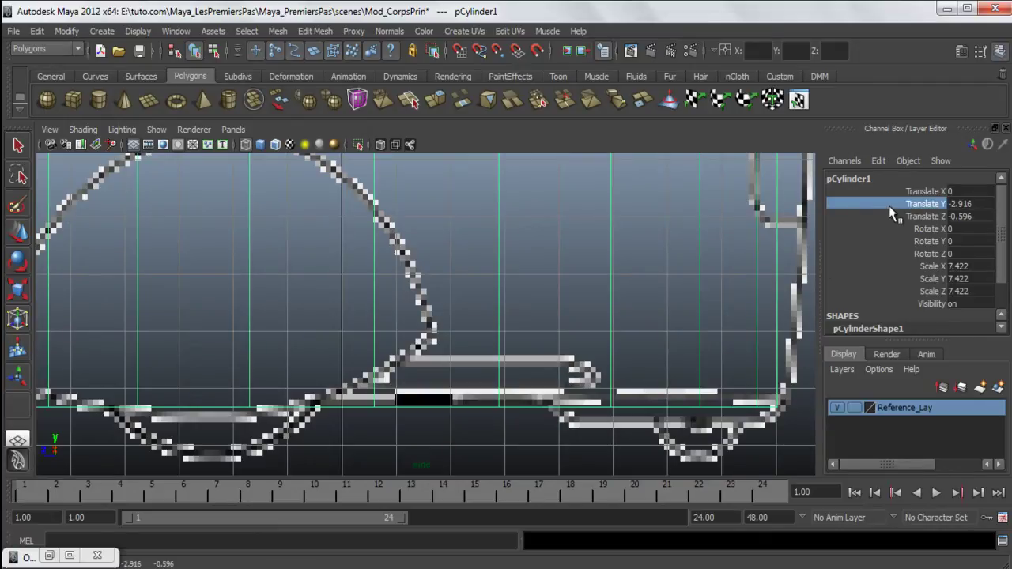
middle_click_drag(487, 346, 559, 330)
key("f")
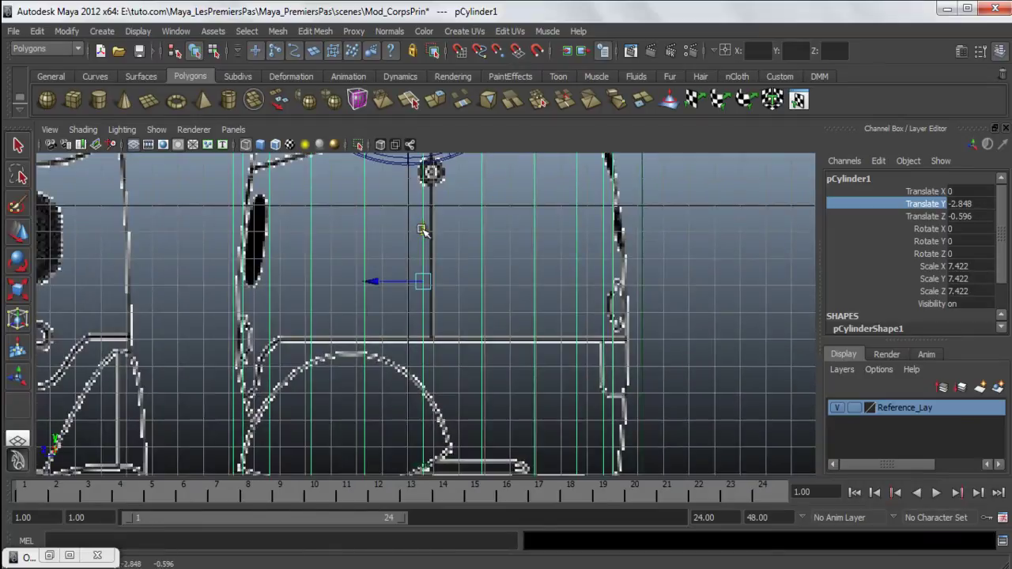
Refine the cylinder's vertical position against the blueprint's bottom edge, to a Translate Y of about -2.877
left_click(498, 255)
left_click(426, 278)
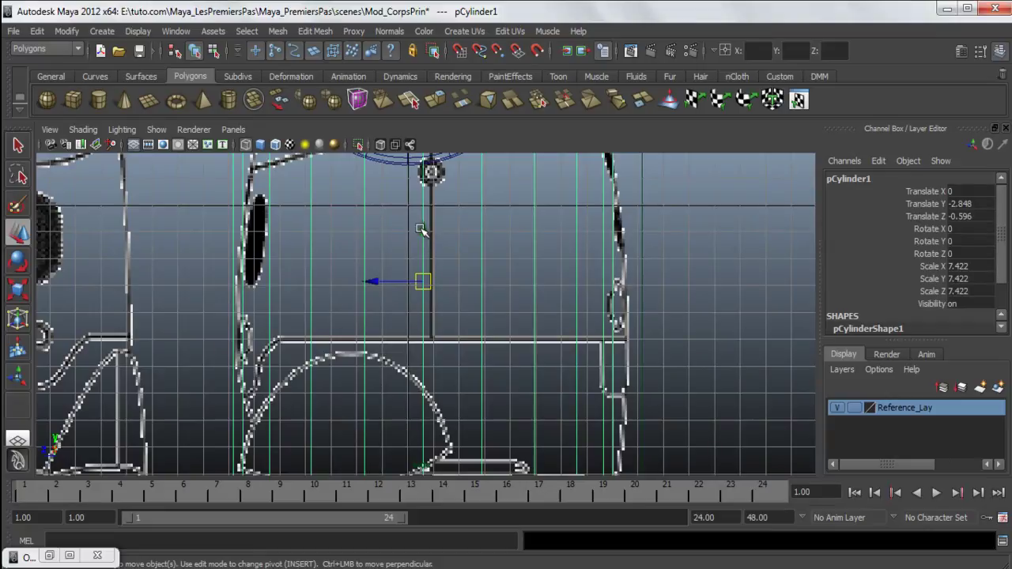
middle_click_drag(470, 370, 480, 276, "alt")
right_click_drag(480, 276, 462, 302, "alt")
scroll(463, 303, "up", 5)
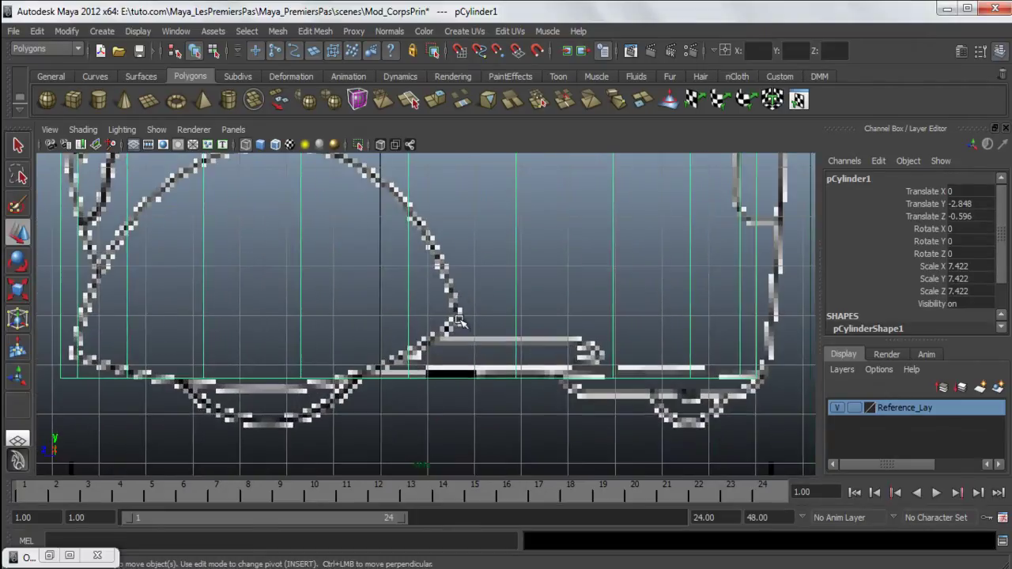
scroll(461, 304, "up", 2)
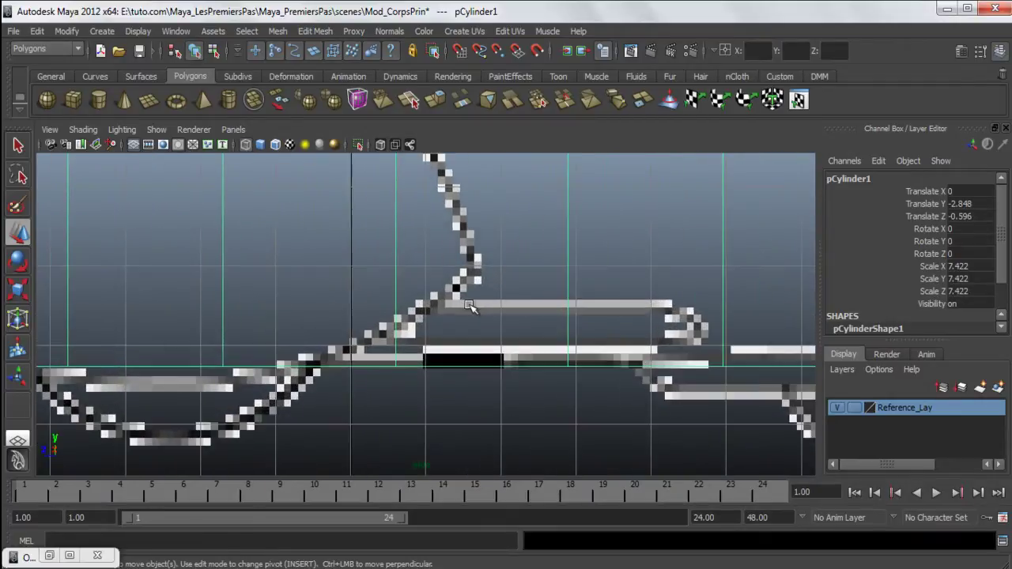
middle_click_drag(462, 318, 480, 309)
scroll(480, 309, "down", 8)
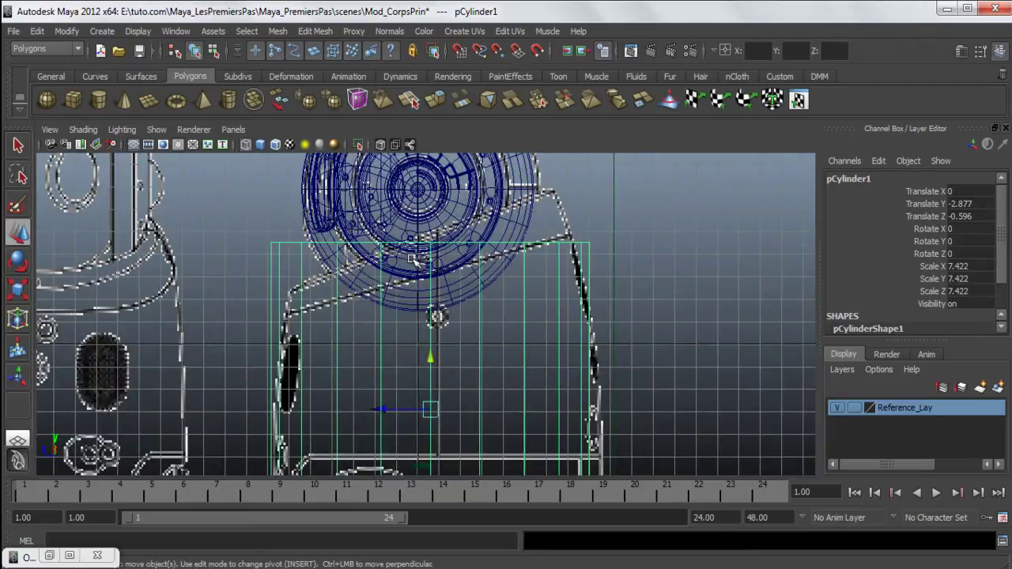
Select the cylinder's top vertices, then rotate and shift them in the side view to follow the body's slanted upper line
left_click(324, 285)
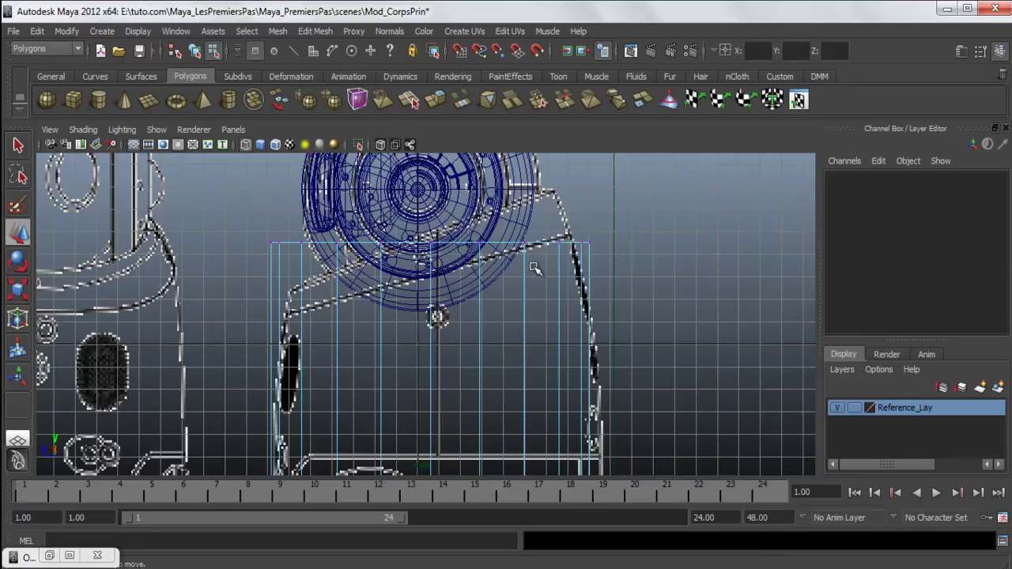
left_click(315, 55)
left_click(293, 50)
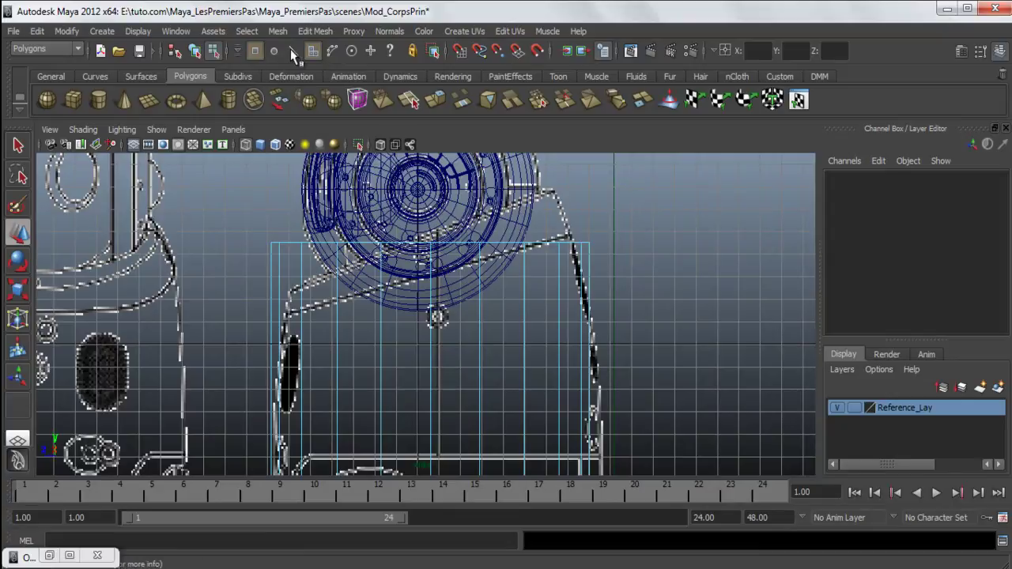
left_click_drag(712, 304, 512, 246)
right_click_drag(512, 245, 454, 244)
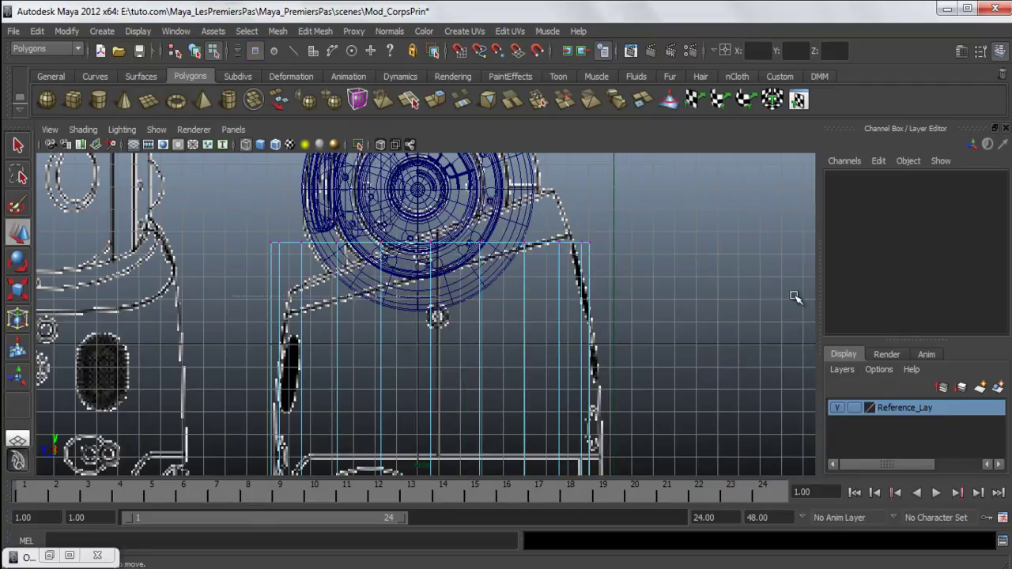
left_click_drag(601, 242, 265, 248)
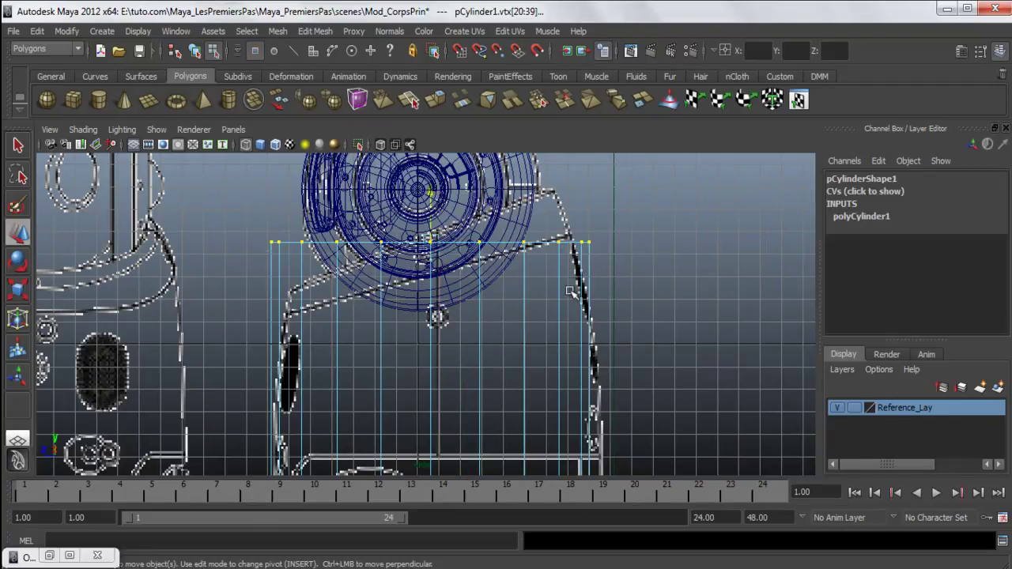
key("e")
left_click_drag(490, 276, 501, 254)
key("r")
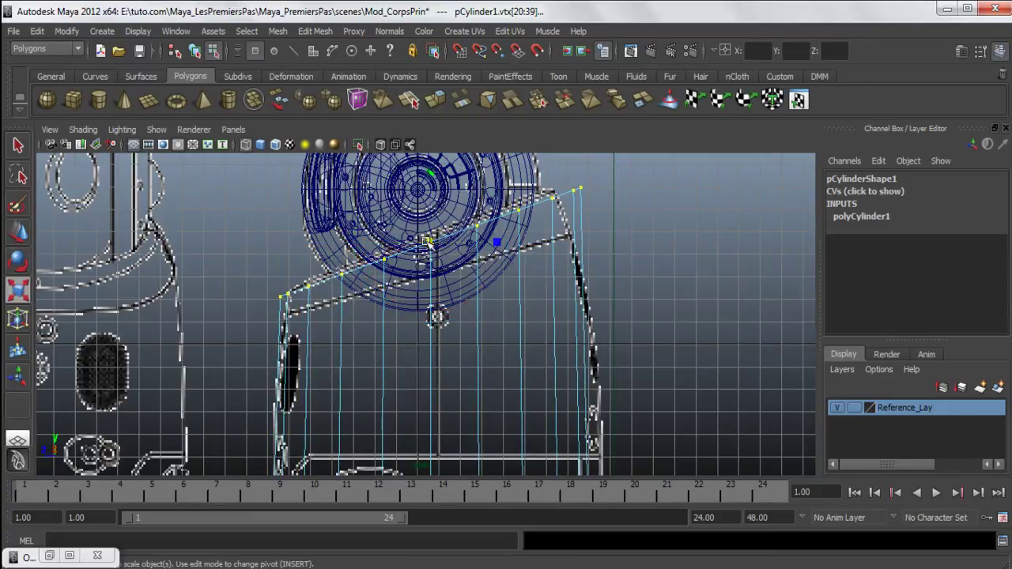
key("w")
left_click_drag(435, 246, 422, 243)
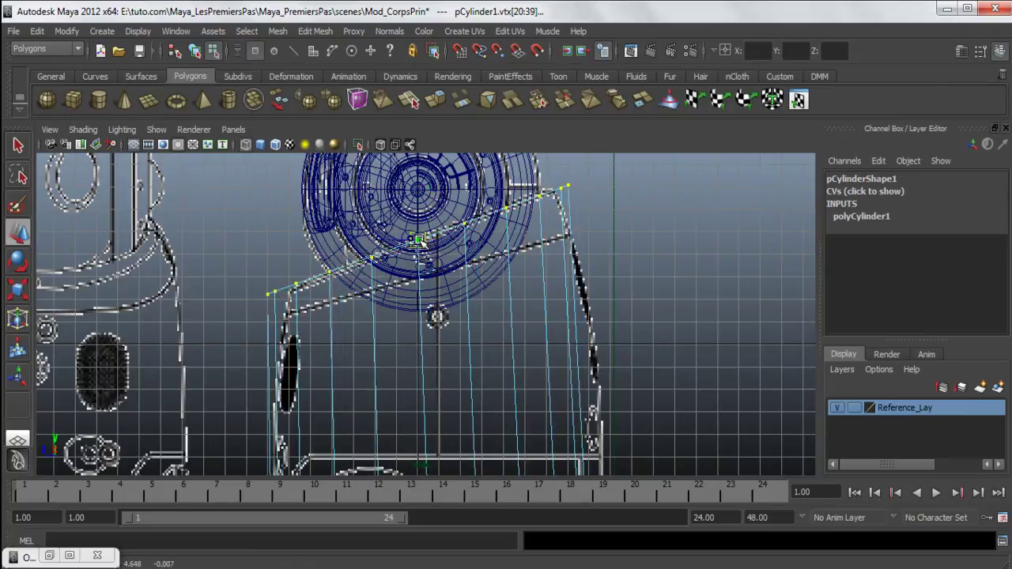
Scale the top vertices inward uniformly to match the width of the body's upper edge in the front-view blueprint
key("space")
scroll(339, 407, "down", 3)
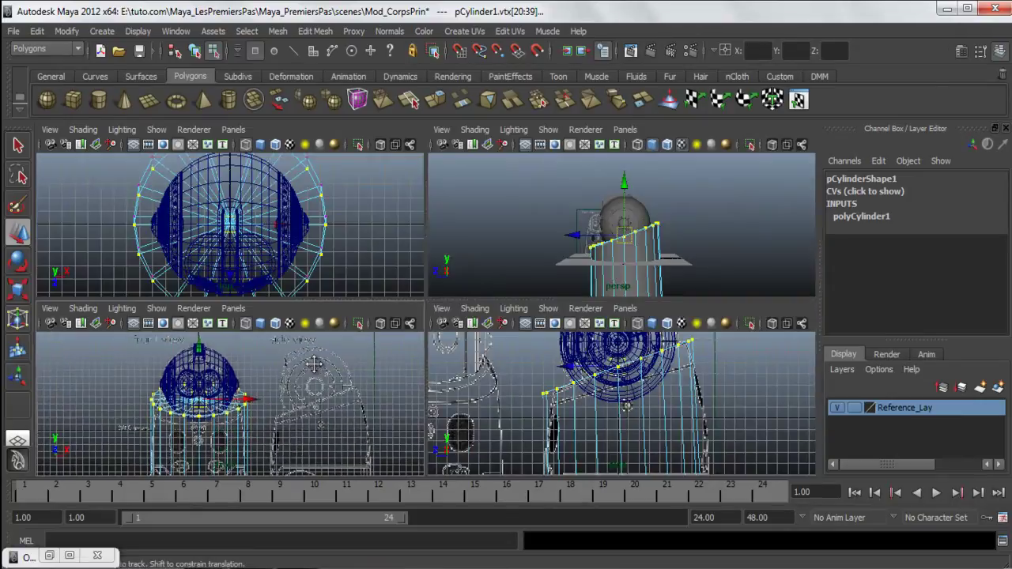
left_click_drag(377, 299, 384, 237)
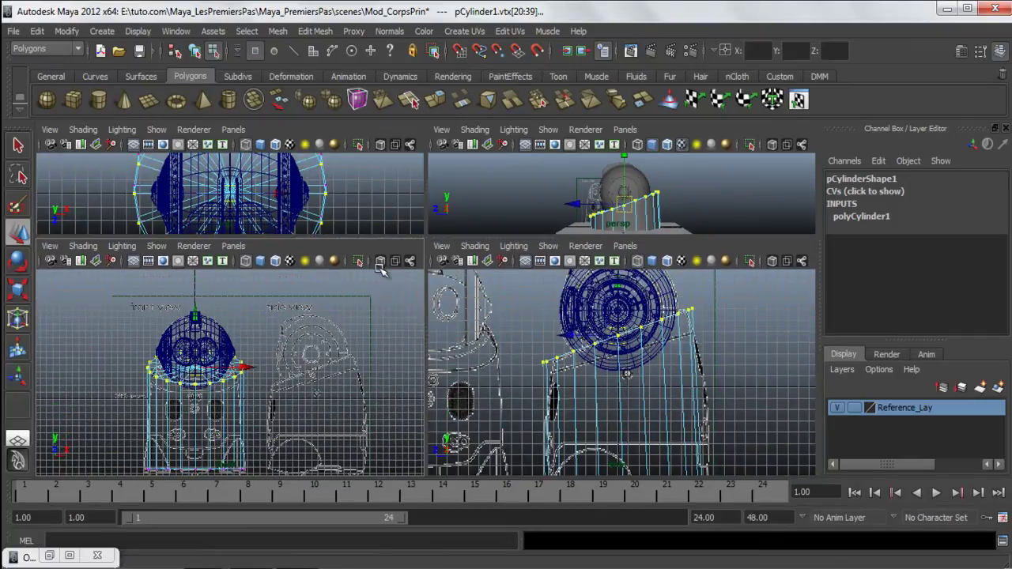
scroll(273, 353, "up", 2)
scroll(273, 353, "up", 3)
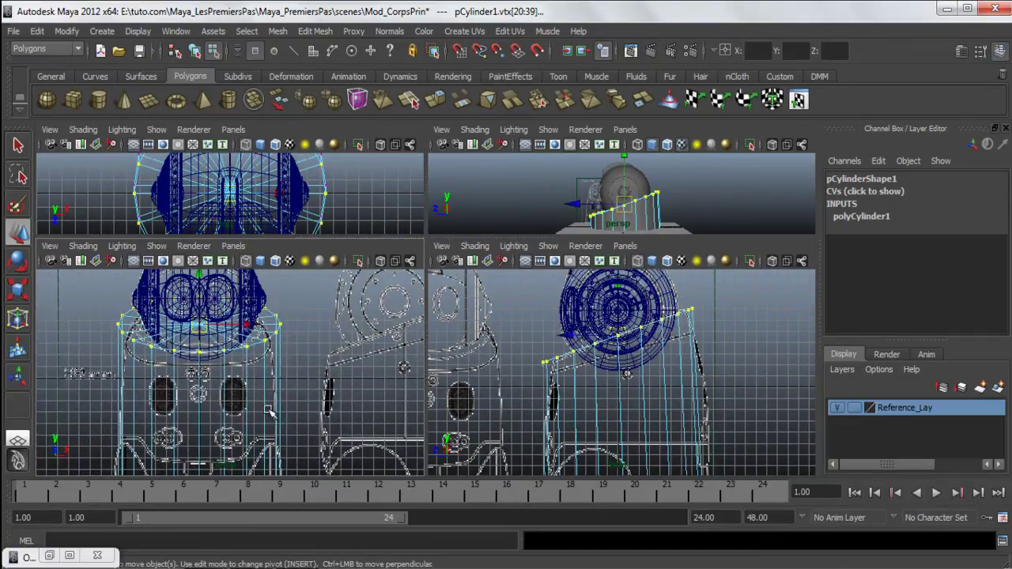
scroll(261, 378, "up", 2)
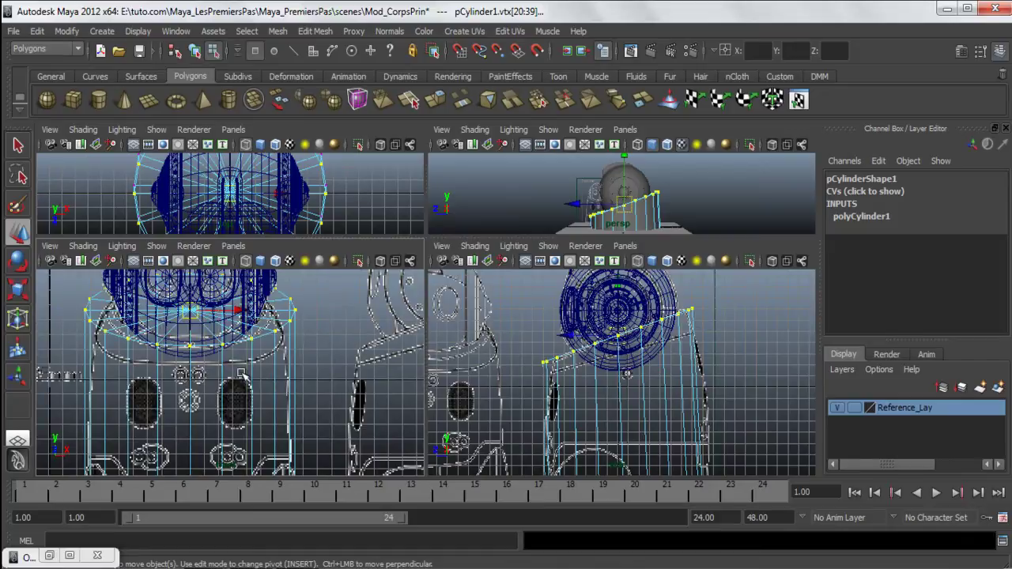
key("r")
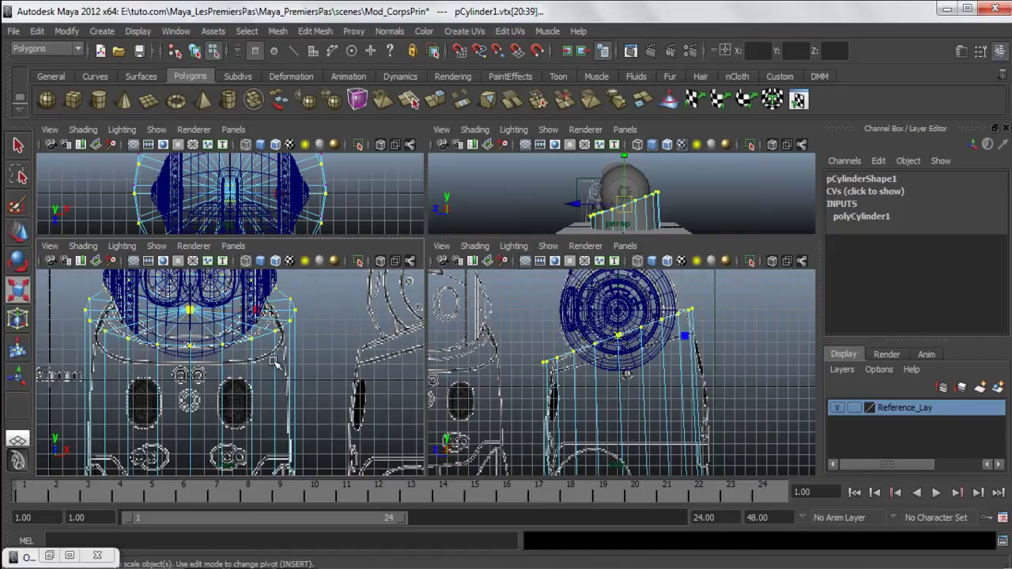
left_click(290, 324, "shift")
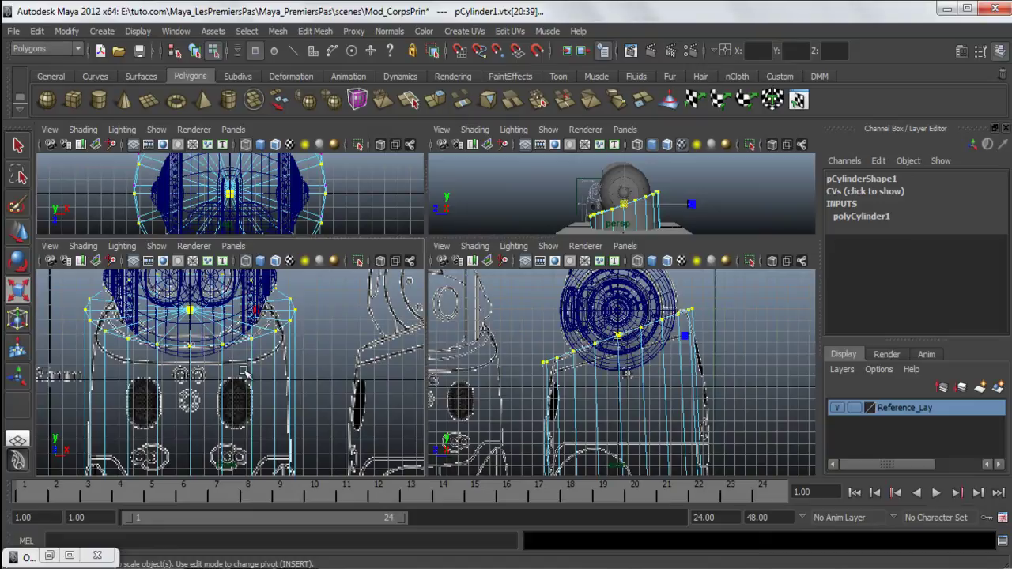
left_click_drag(190, 310, 158, 311)
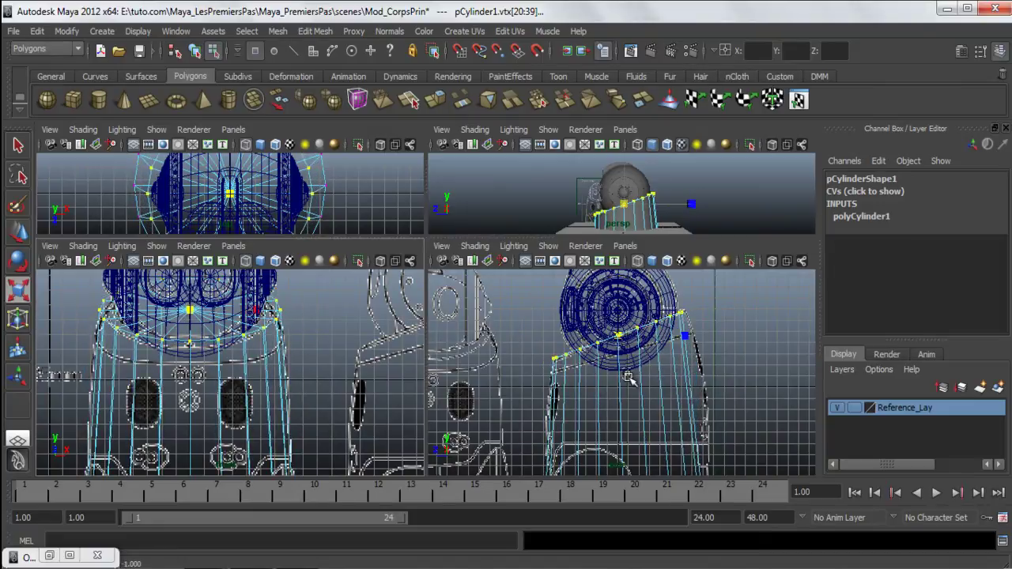
Insert an edge loop around the upper body along the blueprint's slanted seam, just below the top edge
scroll(625, 372, "up", 3)
middle_click_drag(157, 364, 169, 330, "alt")
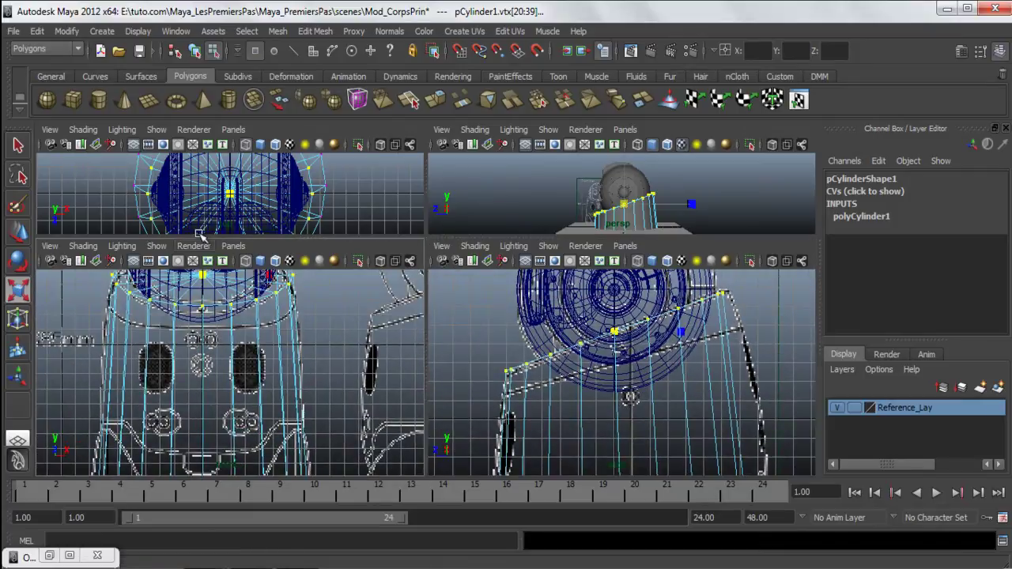
left_click(326, 33)
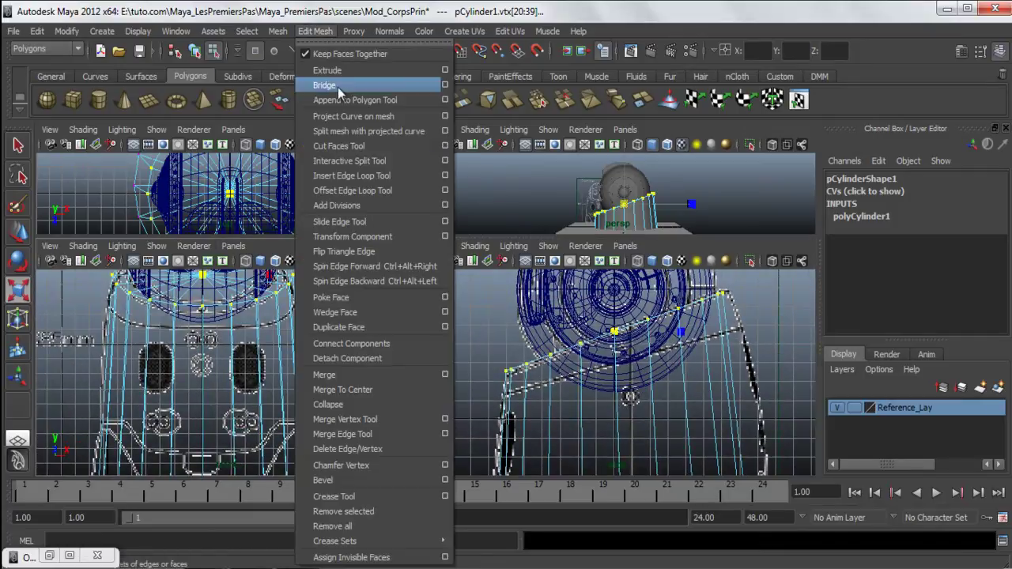
left_click(378, 175)
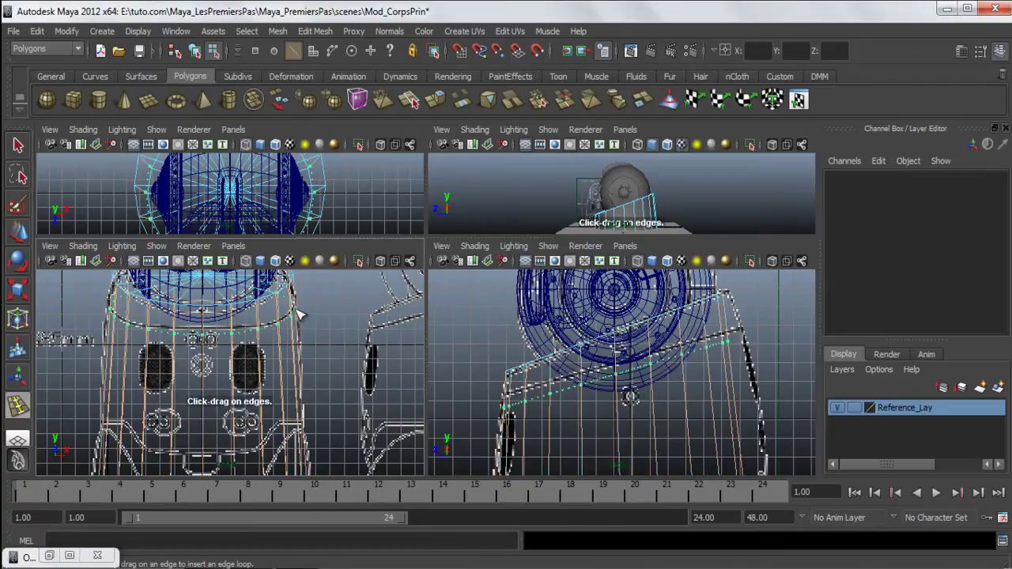
left_click(299, 314)
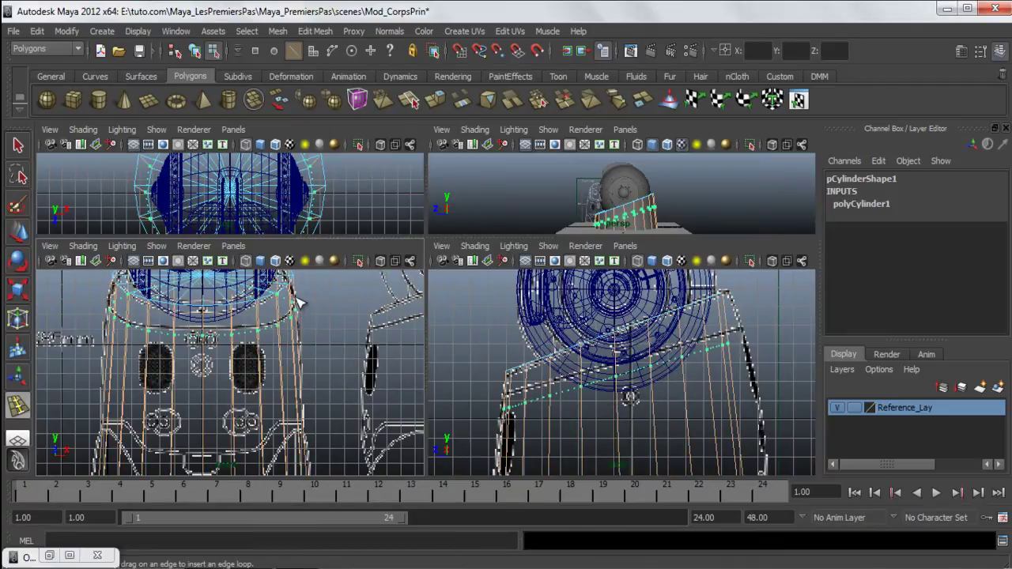
left_click_drag(299, 307, 296, 316)
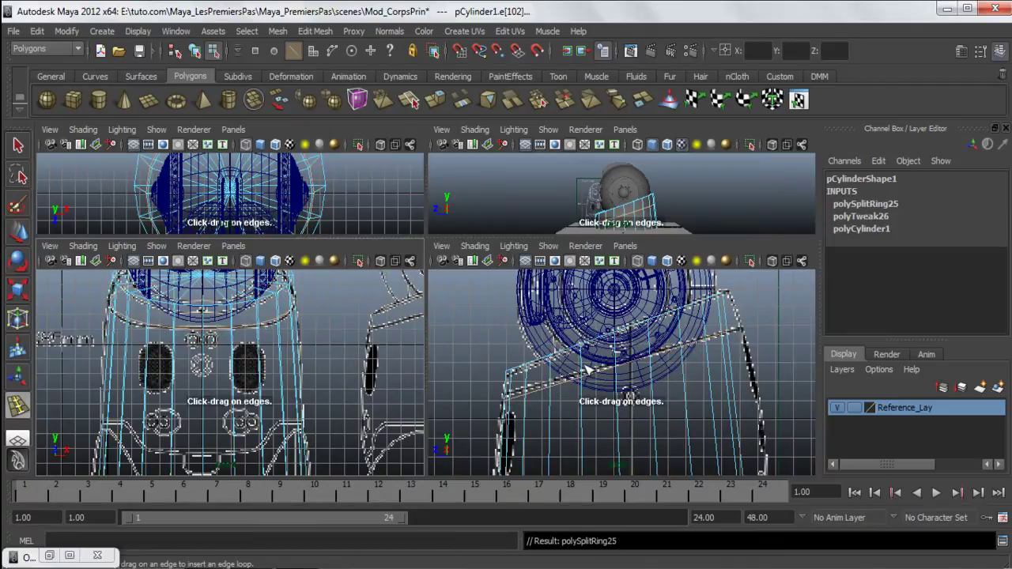
Widen the new upper loop in depth and shift it so it fits the side-view blueprint's outline
key("r")
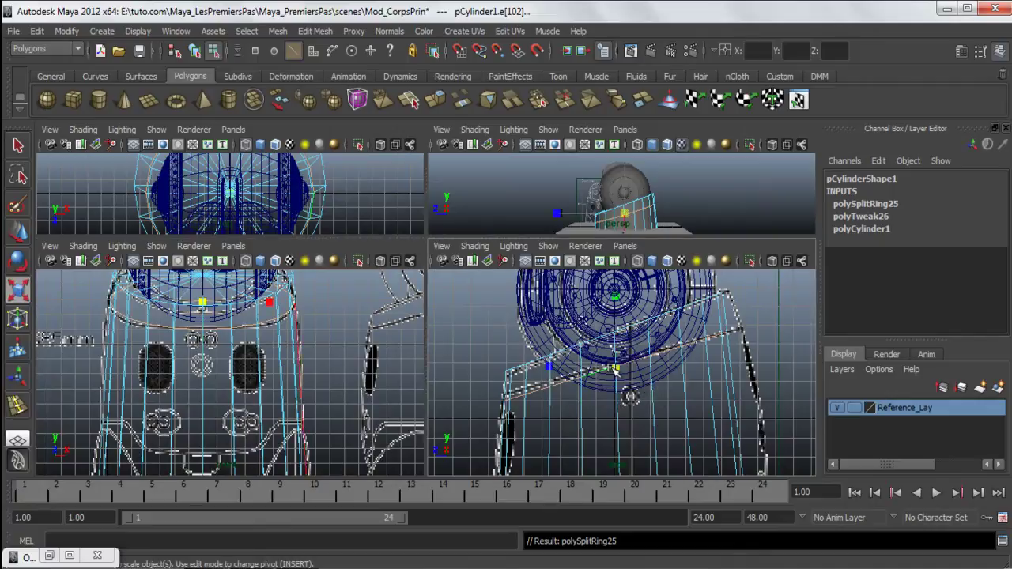
left_click_drag(618, 367, 621, 367)
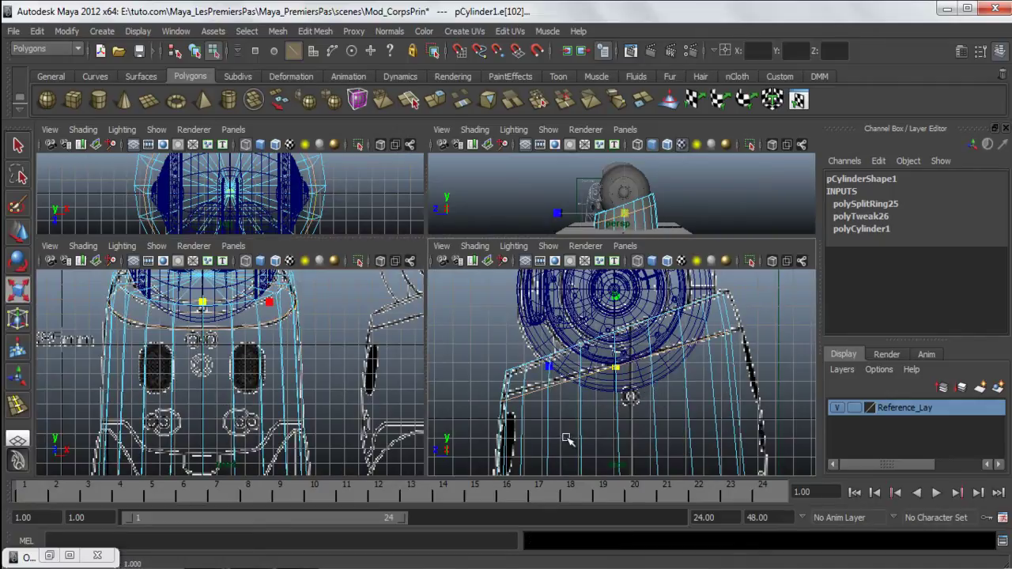
left_click_drag(552, 368, 545, 370)
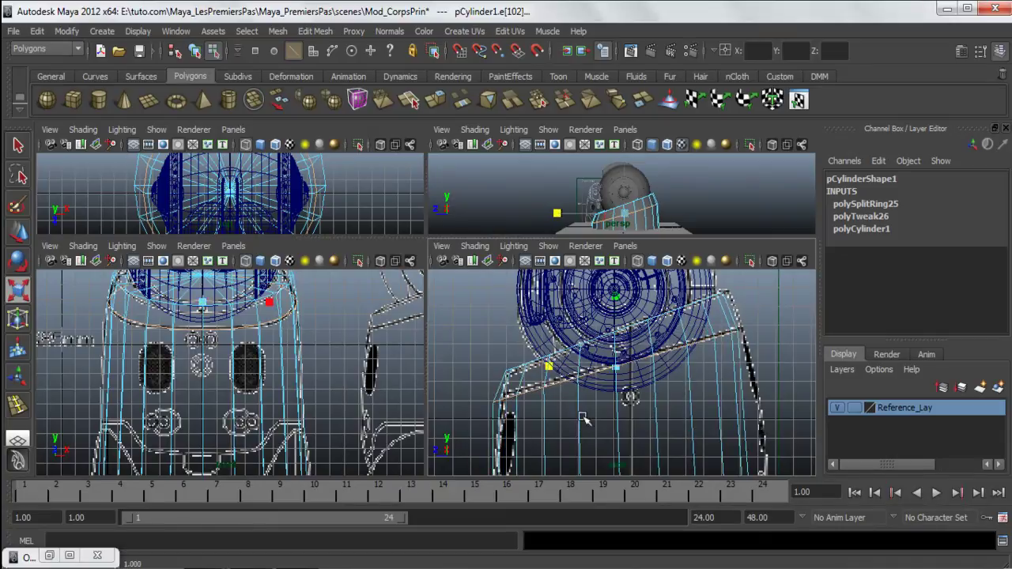
key("w")
left_click_drag(619, 373, 621, 375)
Insert a second edge loop around the lower body in the side view, near the blueprint's horizontal seam
scroll(619, 384, "down", 3)
middle_click_drag(618, 391, 624, 285, "alt")
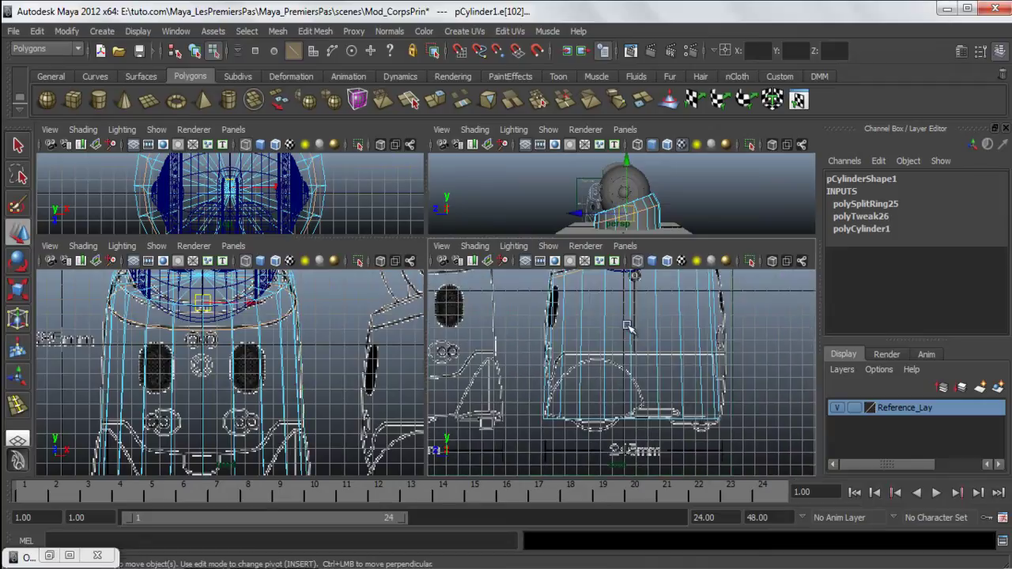
middle_click_drag(653, 389, 568, 415, "alt")
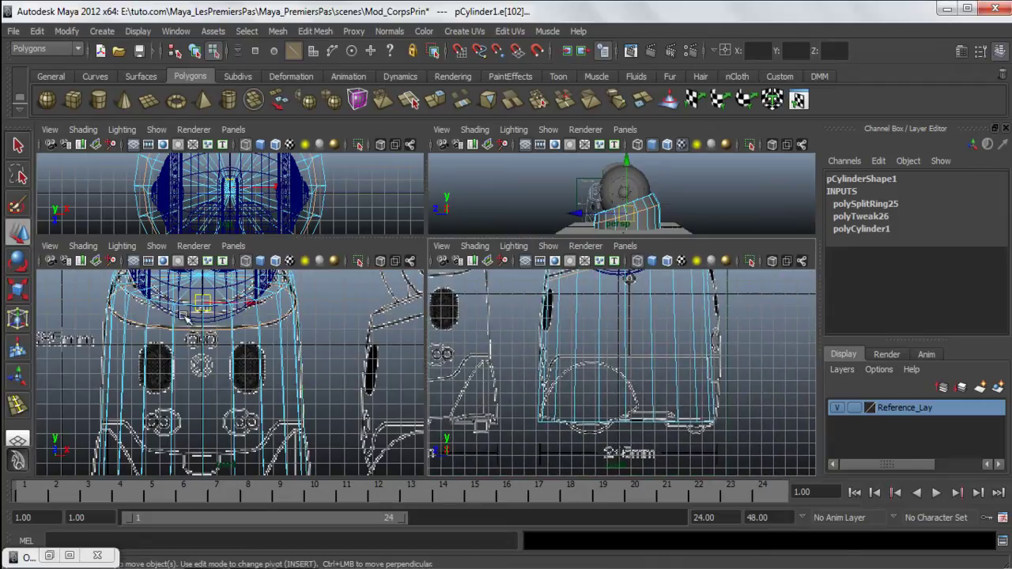
left_click(313, 31)
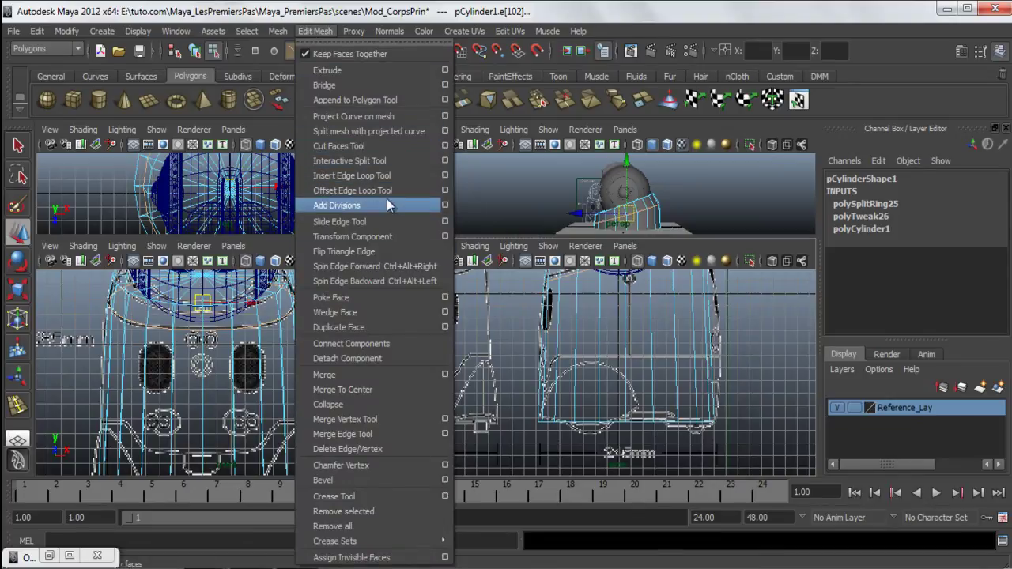
left_click(392, 175)
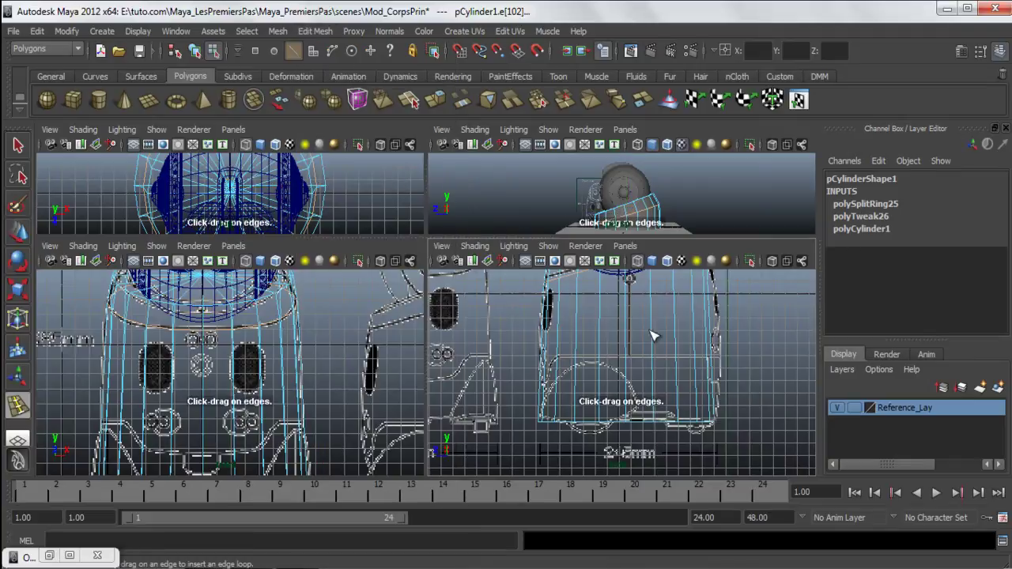
left_click_drag(711, 346, 714, 361)
scroll(664, 384, "up", 4)
key("space")
scroll(421, 332, "up", 1)
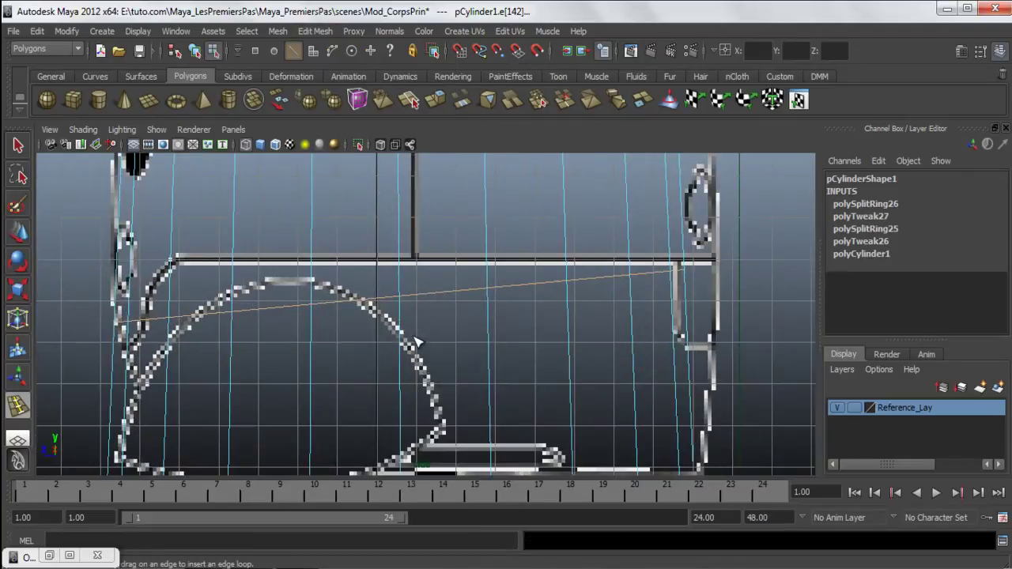
Flatten the lower edge loop to horizontal and raise it onto the blueprint's horizontal seam line
key("r")
left_click_drag(400, 226, 400, 292)
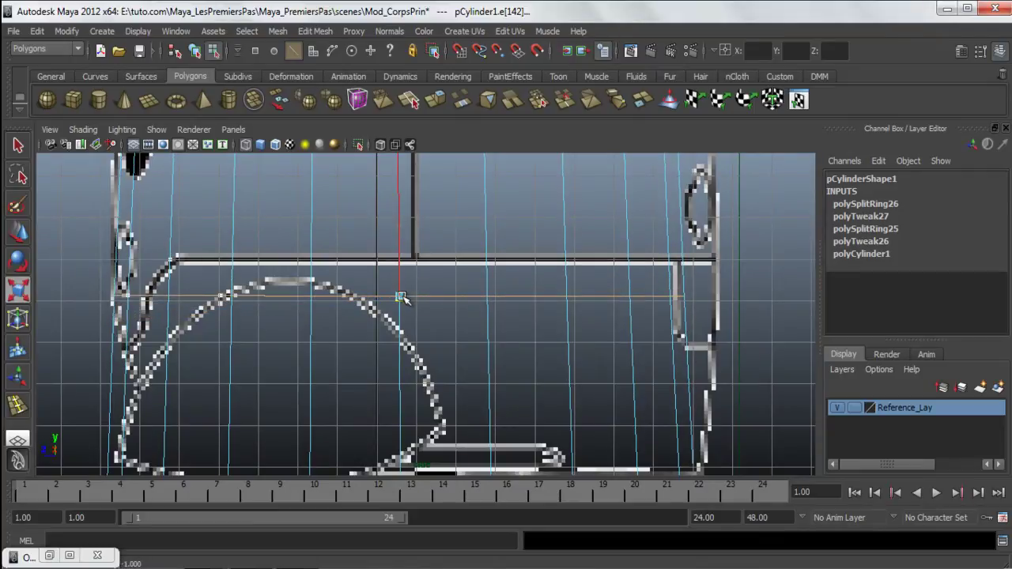
key("w")
left_click_drag(396, 246, 396, 226)
Scale the lower loop in depth and shift it along Z to match the front and back outlines in the side view
key("r")
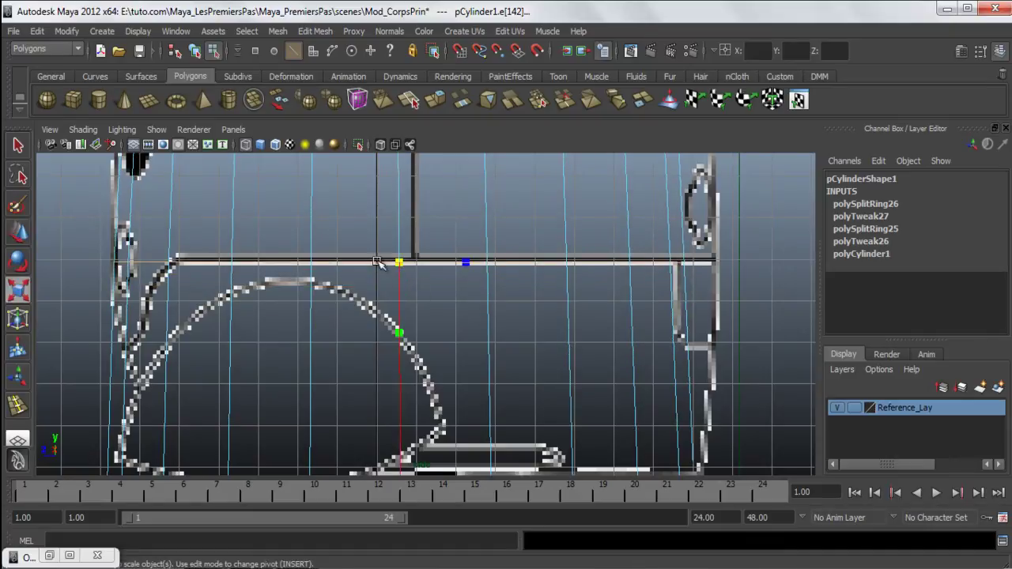
left_click_drag(471, 263, 467, 264)
key("w")
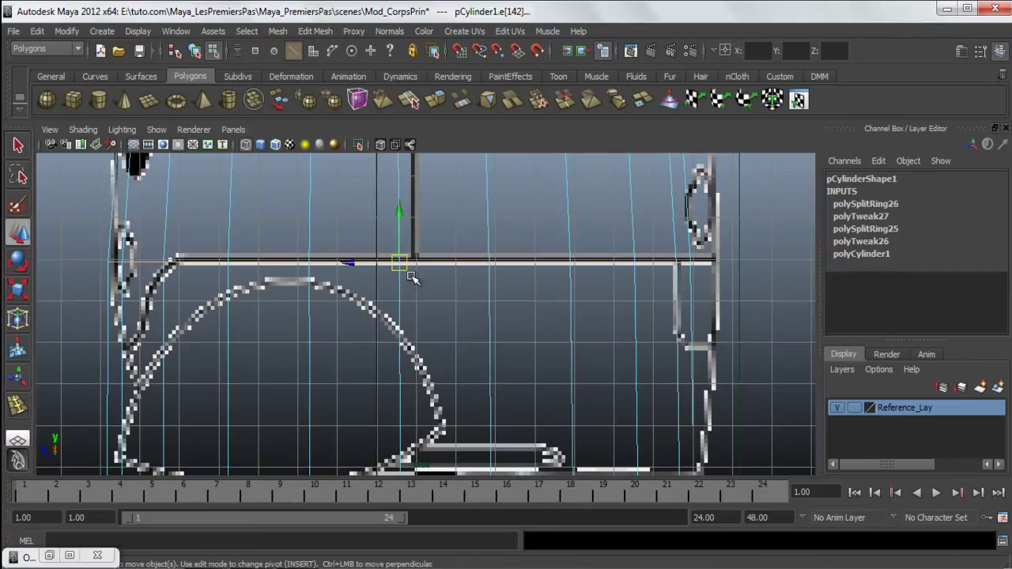
left_click_drag(366, 267, 364, 264)
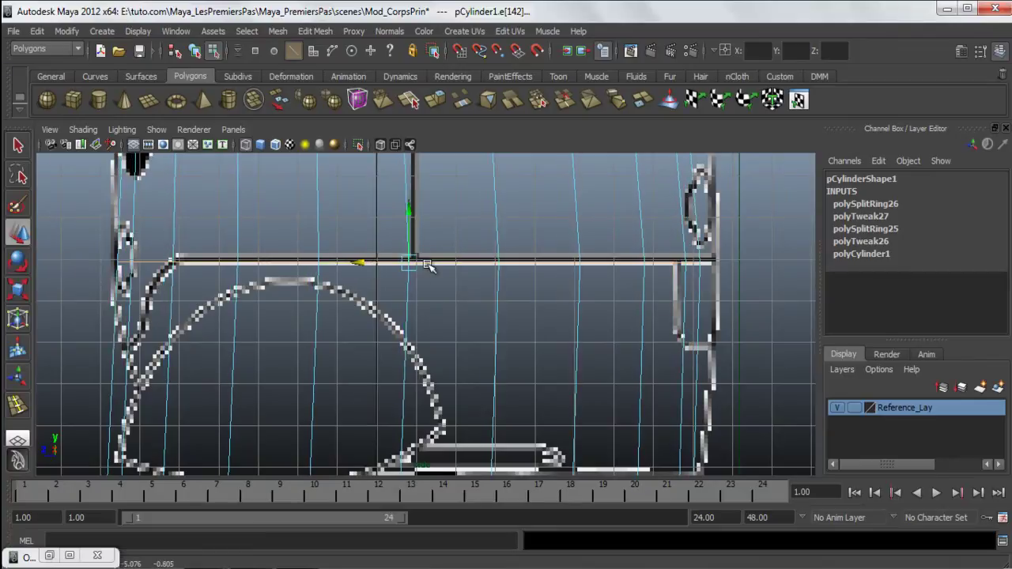
key("r")
left_click_drag(475, 263, 477, 261)
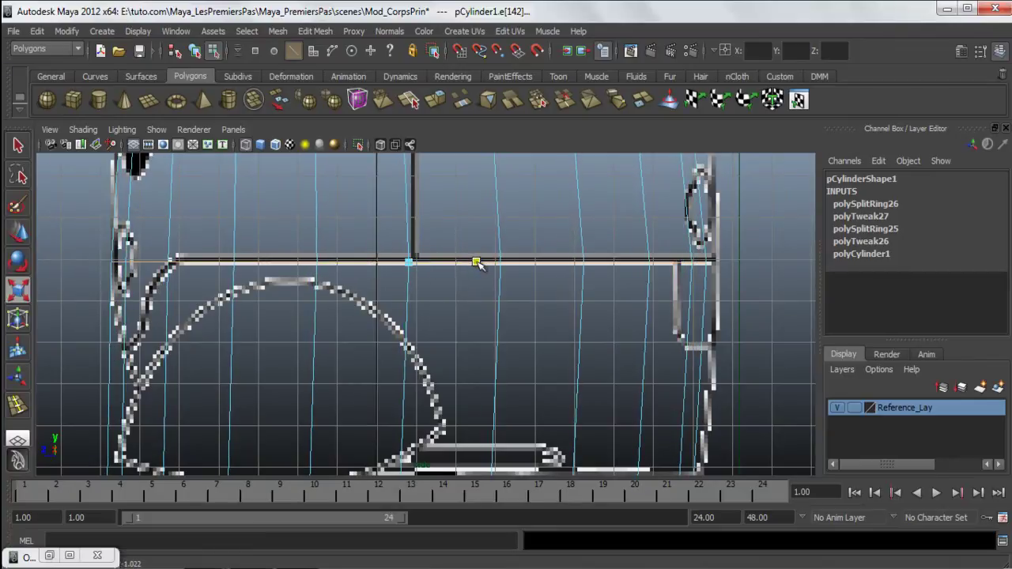
key("w")
left_click_drag(363, 265, 484, 271, "alt")
Examine how the lower loop fits the side blueprint around the wheel arch and the curved end of the seam
middle_click_drag(464, 304, 455, 251, "alt")
middle_click_drag(431, 374, 454, 325, "alt")
scroll(454, 324, "up", 1)
scroll(415, 326, "up", 2)
middle_click_drag(248, 357, 427, 259, "alt")
scroll(378, 293, "up", 3)
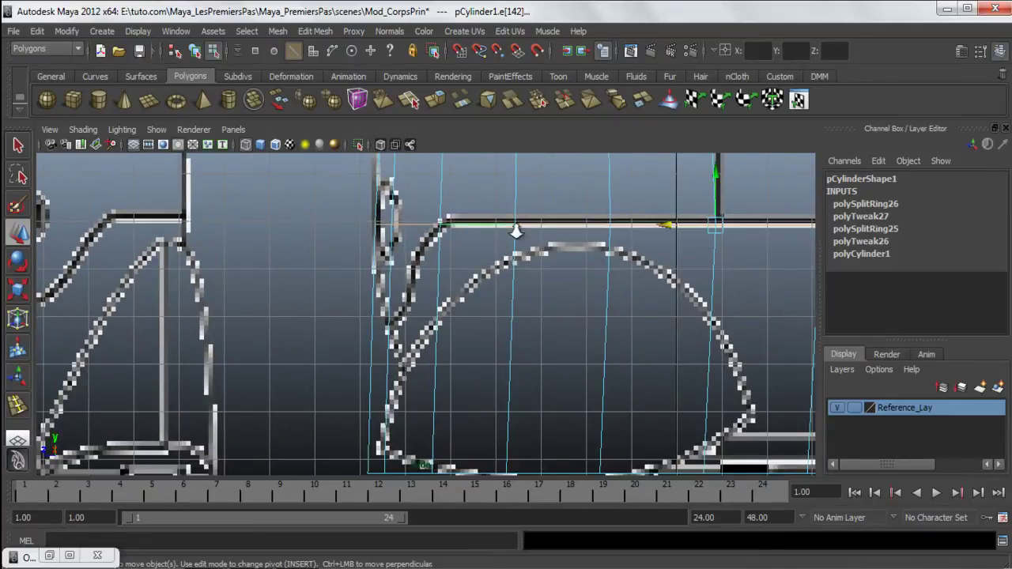
scroll(517, 230, "down", 3)
middle_click_drag(520, 313, 407, 320, "alt")
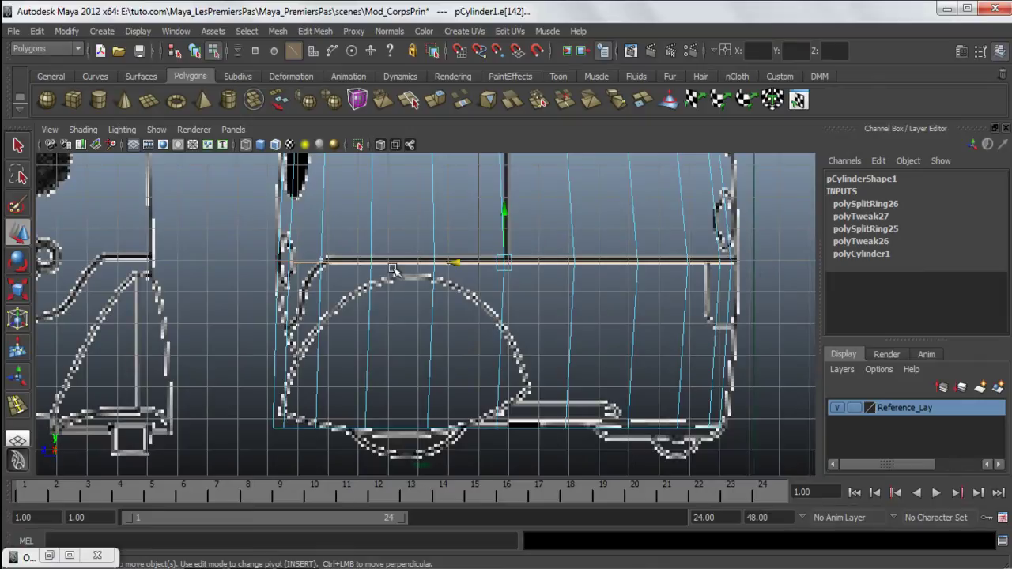
middle_click_drag(219, 365, 333, 362, "alt")
scroll(334, 361, "up", 3)
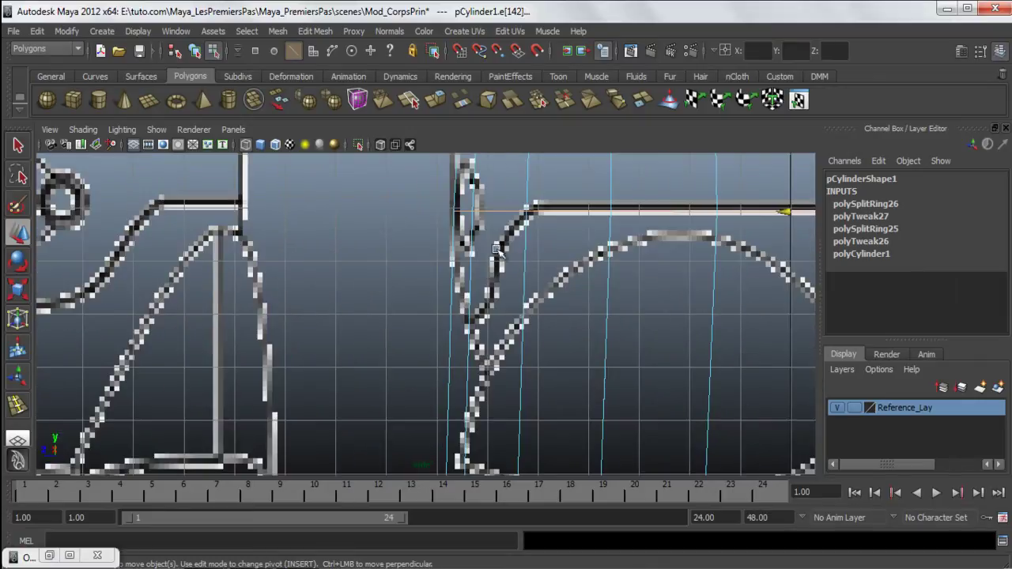
Select the lower loop's vertex next to the front centre and frame it in the perspective view
key("F11")
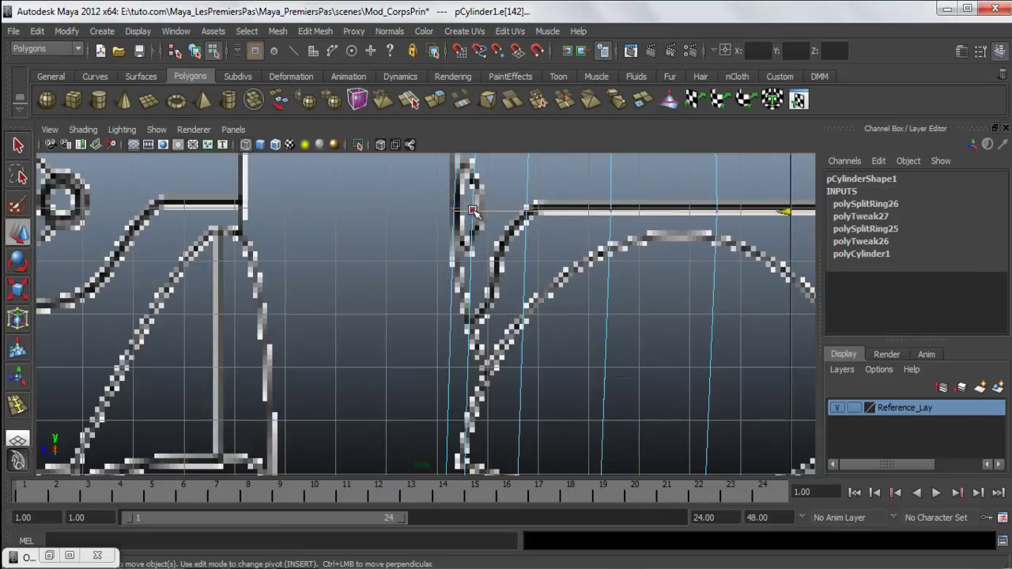
left_click(472, 212)
key("space")
key("space")
key("f")
left_click_drag(453, 368, 421, 275, "alt")
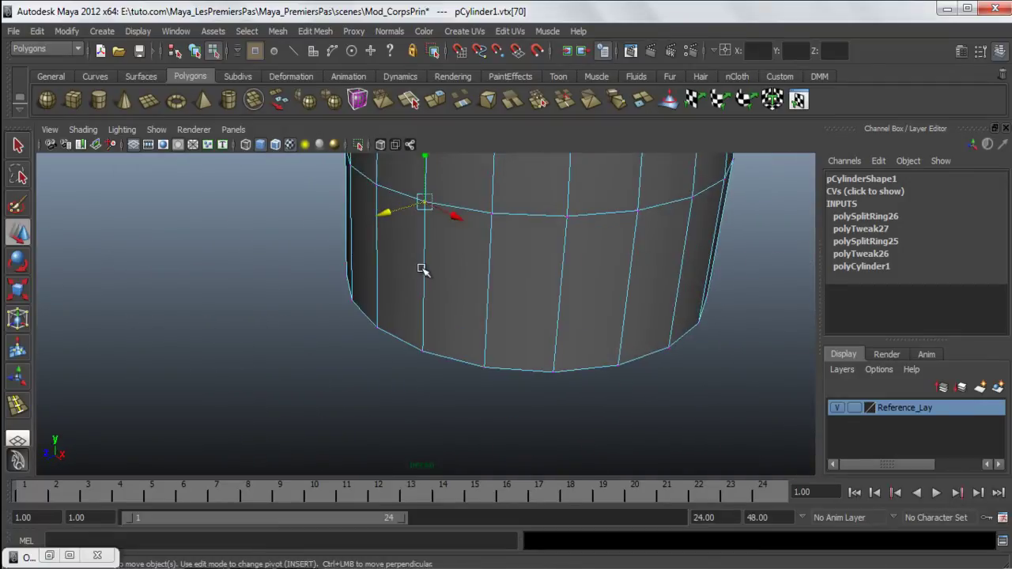
middle_click_drag(421, 243, 423, 249)
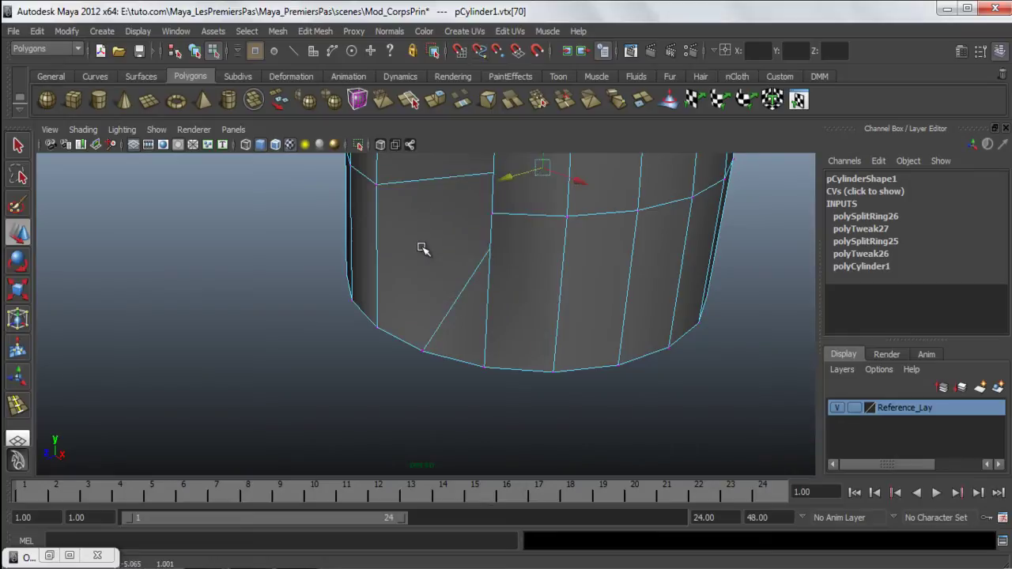
key("ctrl+z")
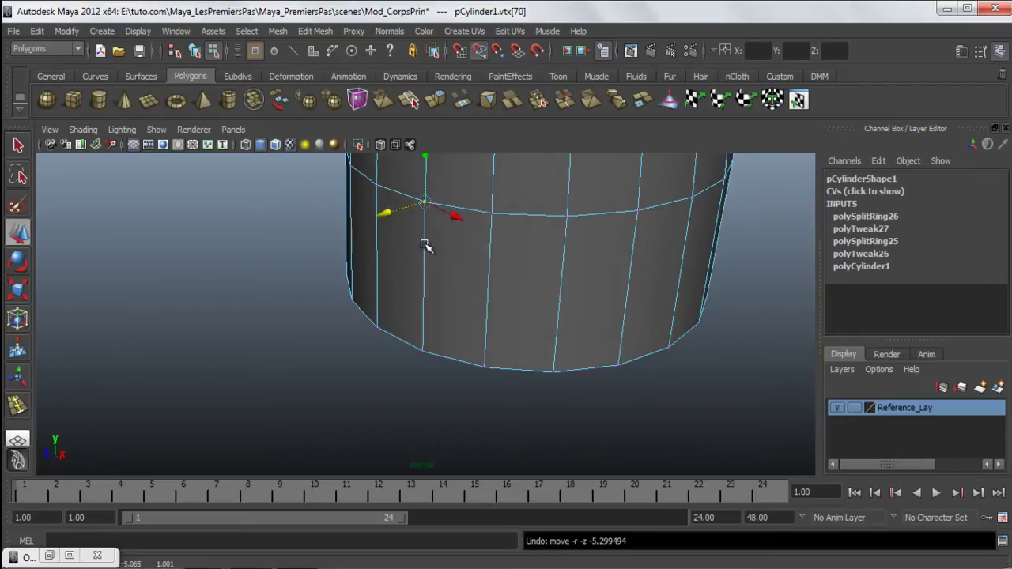
middle_click_drag(423, 240, 423, 253)
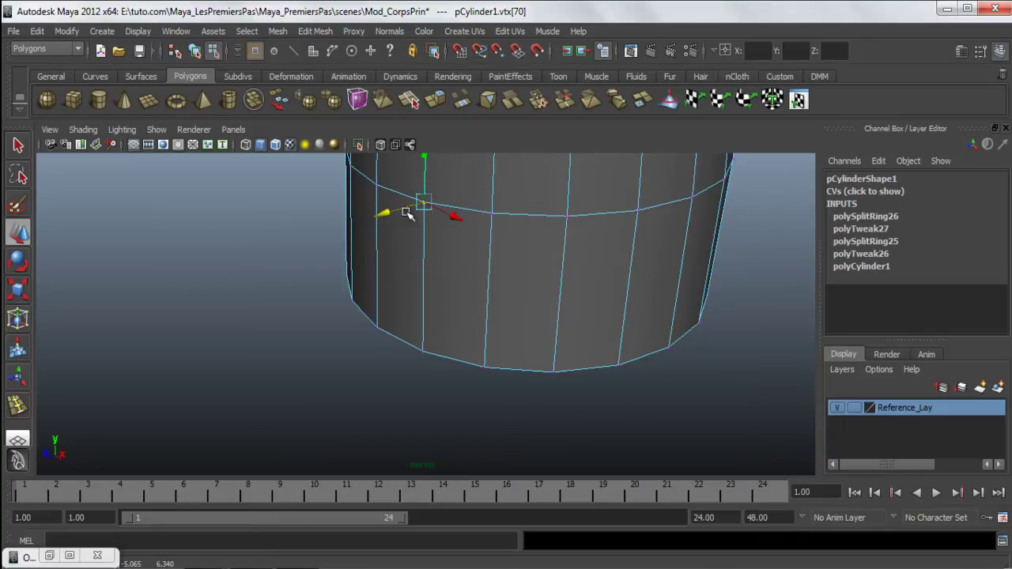
Slide the selected vertex down its vertical edge with curve snapping, to where the blueprint's curved seam meets the front outline
scroll(488, 304, "up", 4)
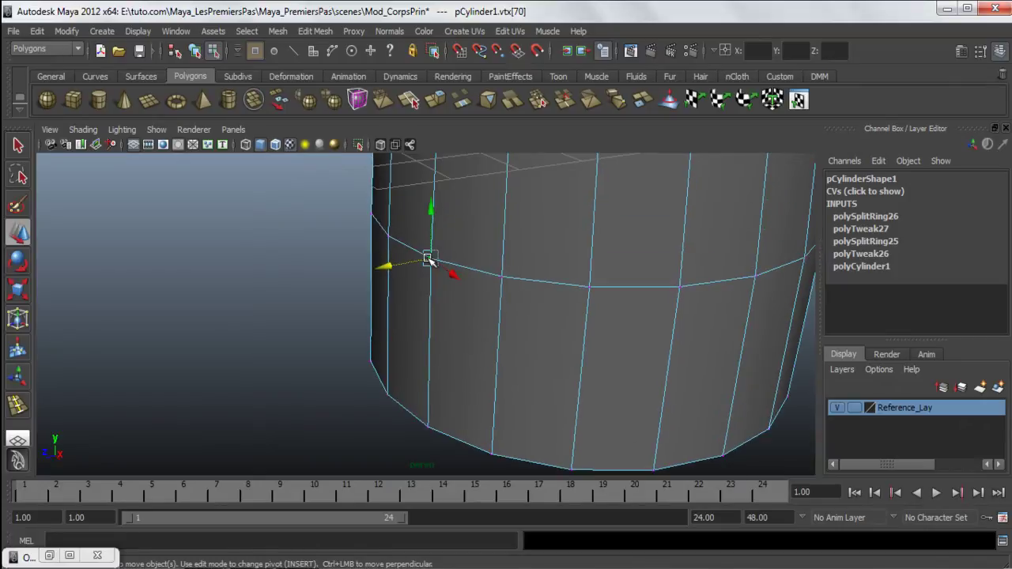
left_click(428, 259)
middle_click_drag(462, 396, 465, 358, "alt")
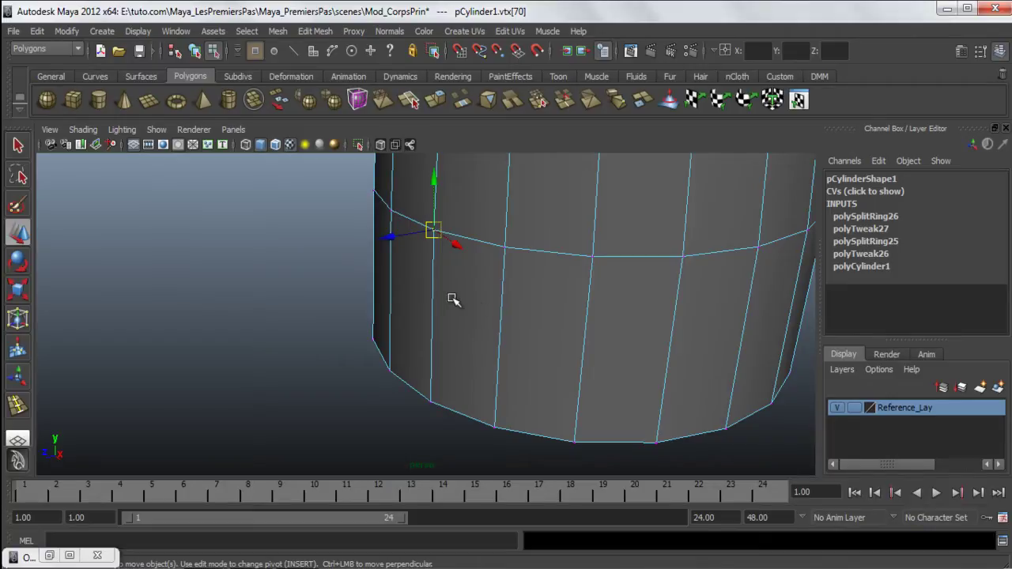
left_click_drag(468, 304, 427, 283, "alt")
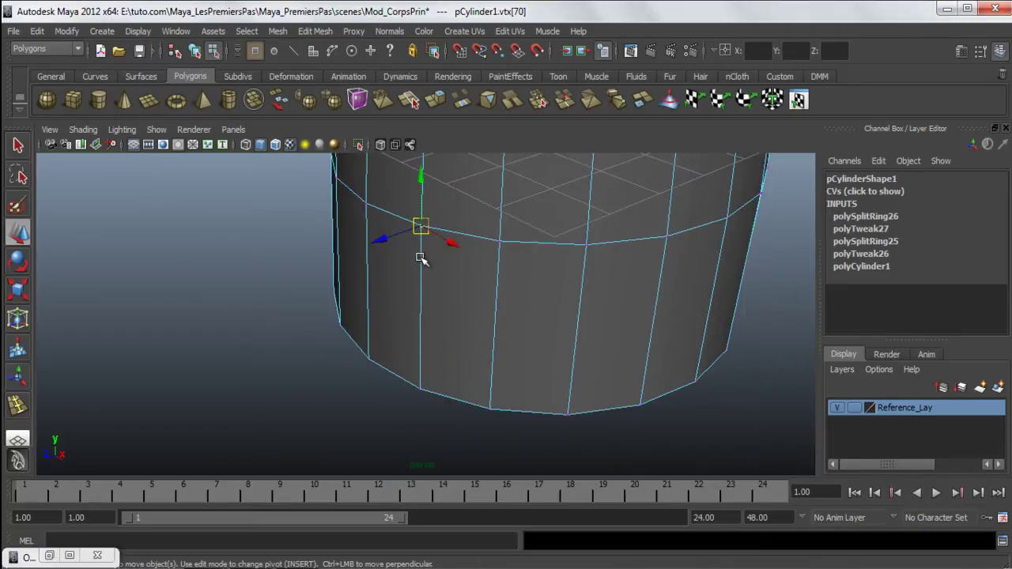
key("c")
middle_click_drag(420, 260, 459, 298)
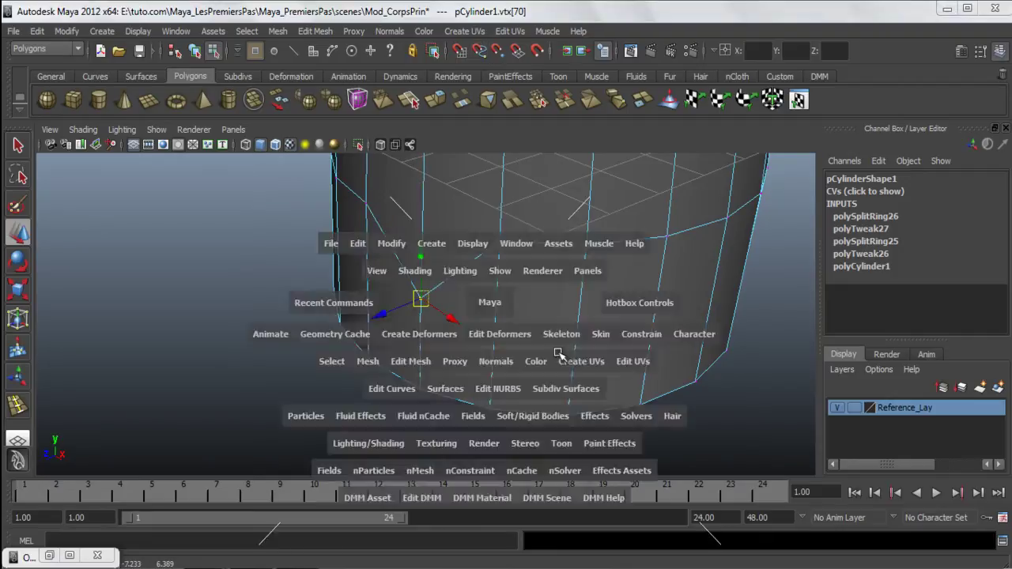
key("space")
key("space")
scroll(554, 332, "up", 5)
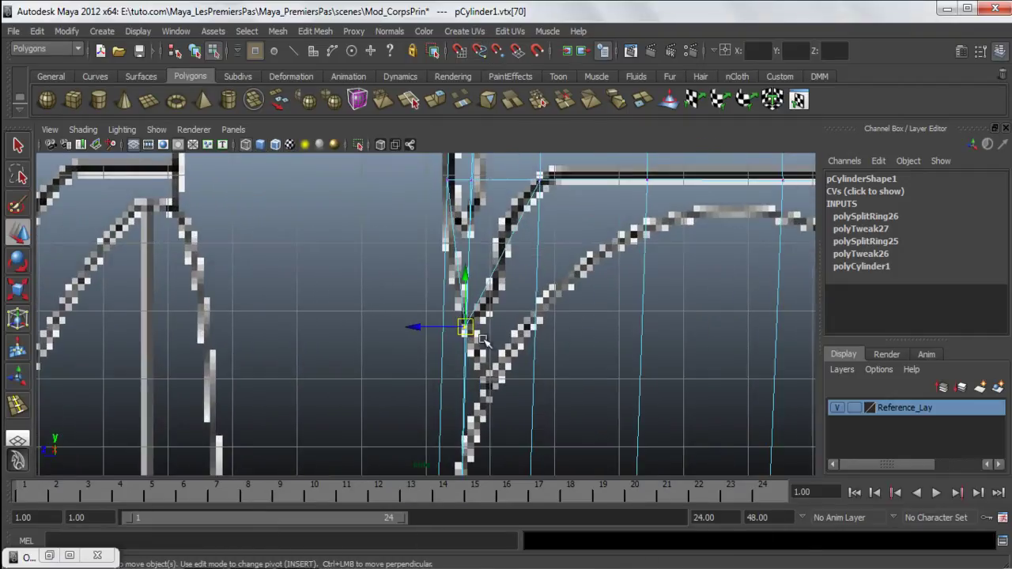
scroll(468, 330, "down", 5)
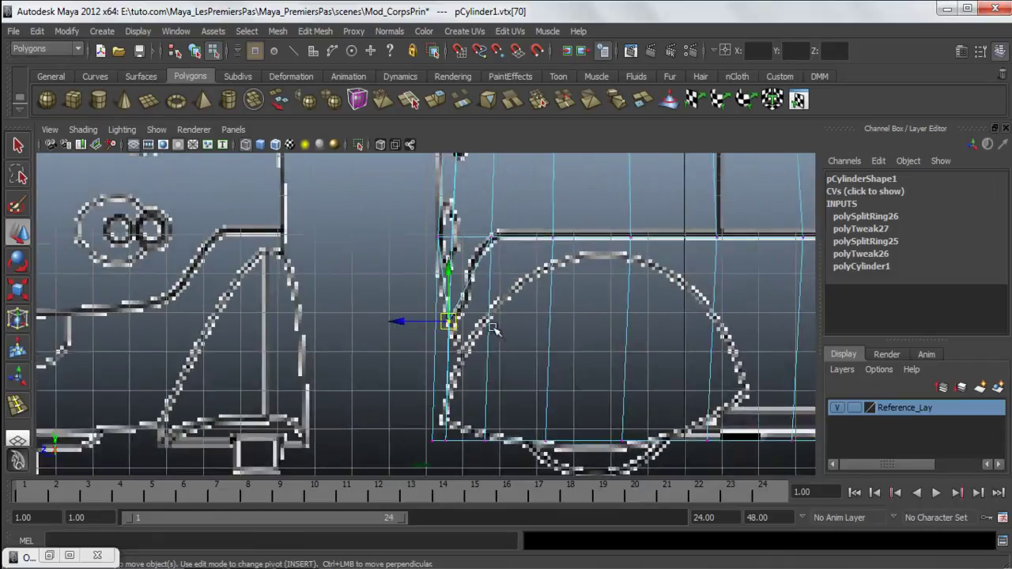
Select the lower loop's front-centre vertex and slide it down its vertical edge, level with the lowered neighbouring vertex
left_click(441, 228)
key("space")
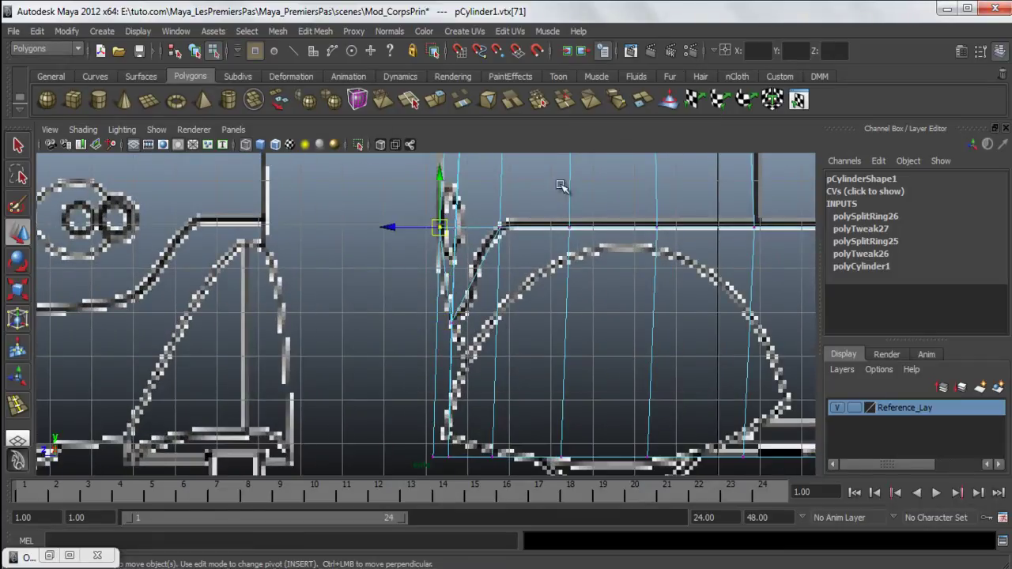
left_click(546, 248)
left_click(585, 247)
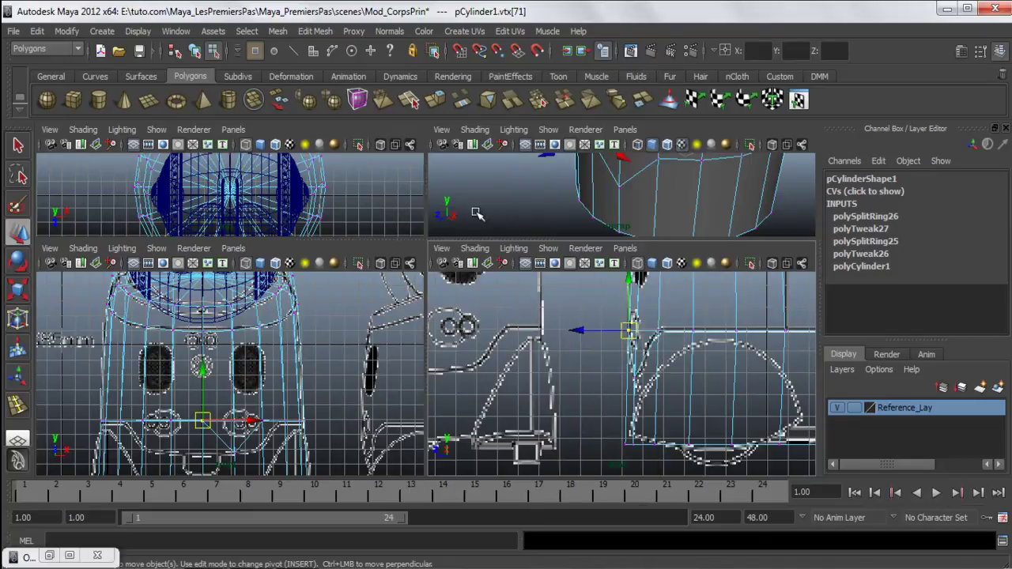
key("space")
scroll(392, 247, "down", 2)
key("c")
middle_click_drag(334, 292, 340, 320)
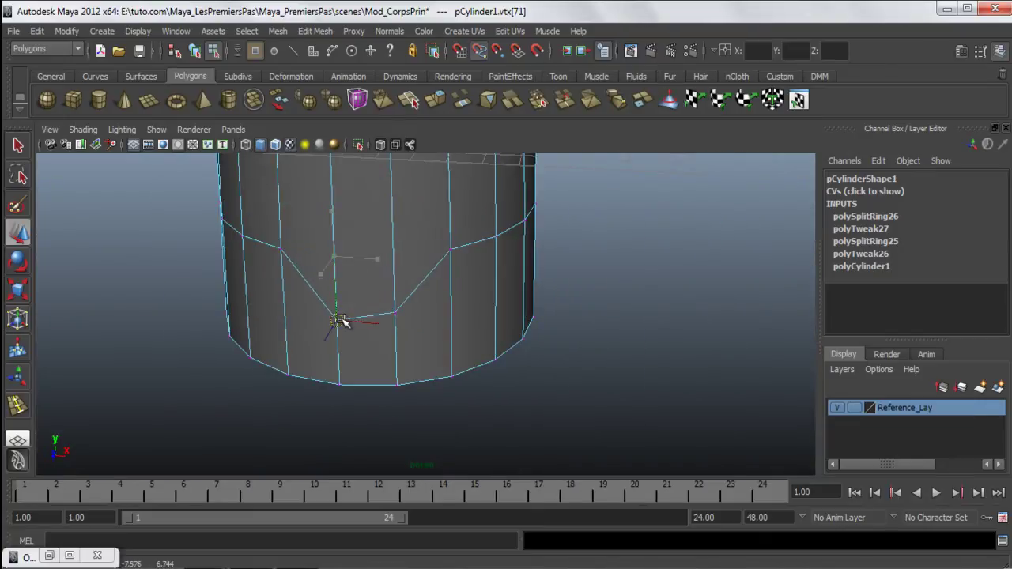
Delete all the body's faces on the negative-X side of the centre line in the front view
scroll(340, 320, "down", 3)
mouse_move(380, 318)
left_mouse_down("alt")
mouse_move(486, 319)
mouse_move(224, 319)
mouse_move(388, 316)
mouse_move(387, 304)
left_mouse_up("alt")
right_click_drag(390, 209, 394, 228)
key("space")
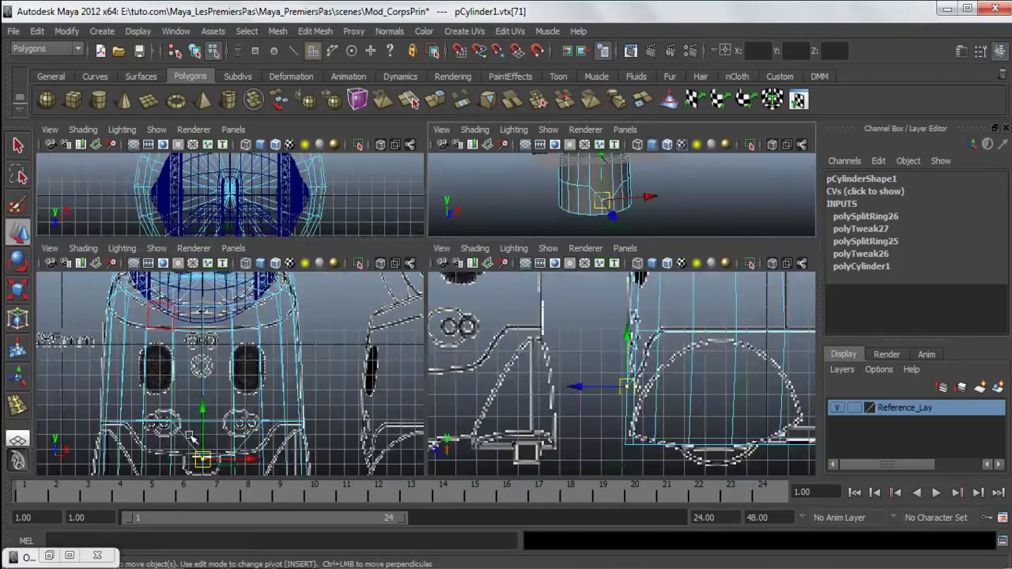
key("space")
scroll(403, 269, "down", 5)
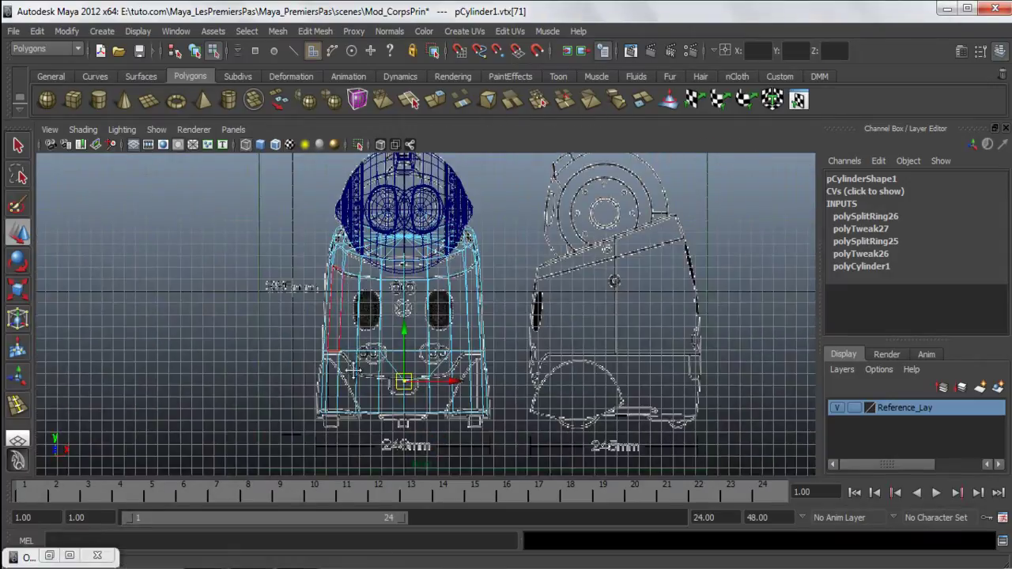
scroll(413, 261, "up", 1)
right_click_drag(411, 241, 210, 281)
left_click_drag(384, 473, 316, 336)
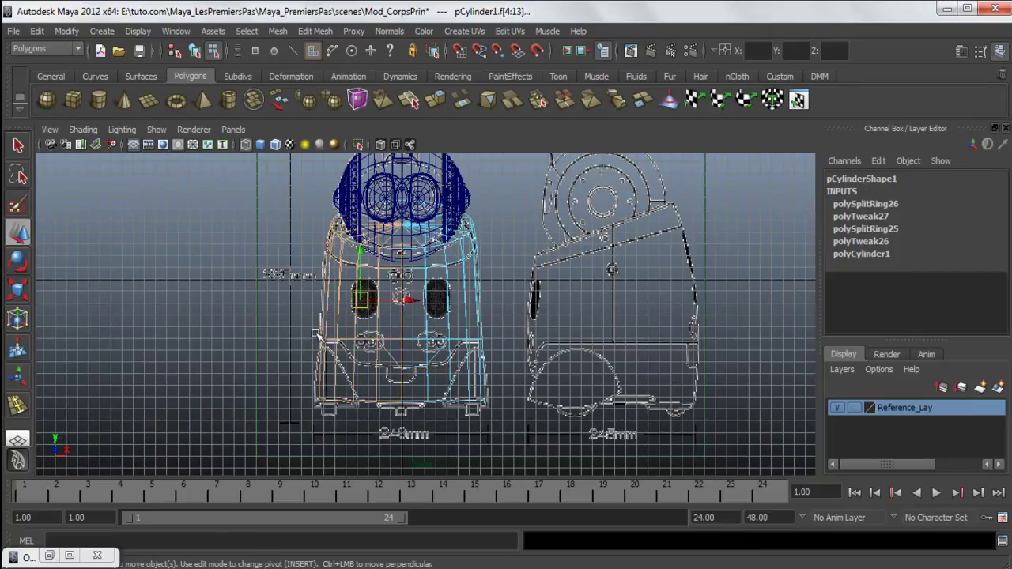
left_click(315, 334)
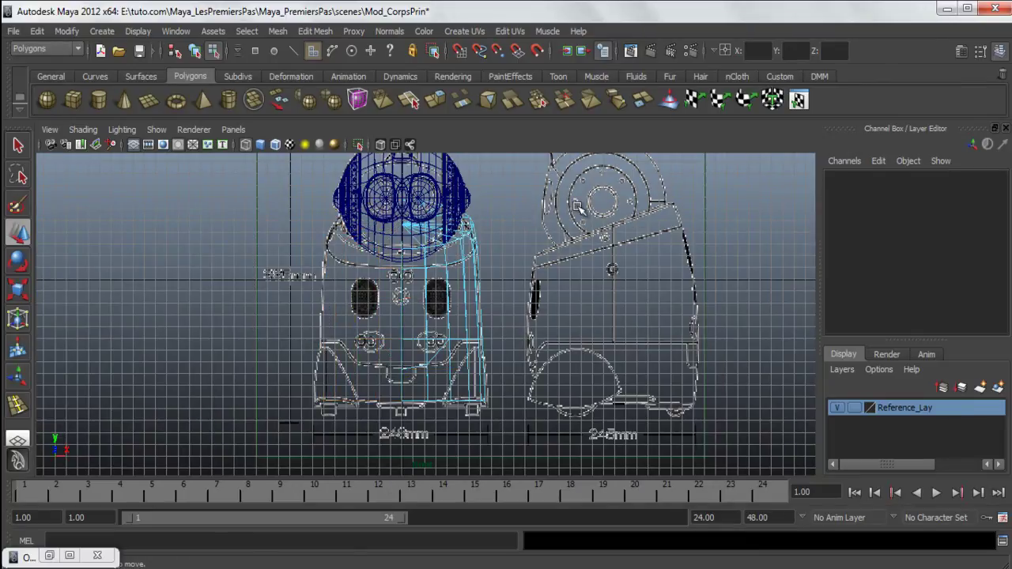
Return to object mode and select all the head meshes in the perspective view, leaving the body out of the selection
key("space")
key("space")
left_click_drag(514, 294, 411, 234, "alt")
right_click_drag(447, 252, 514, 206)
left_click_drag(499, 260, 463, 255, "alt")
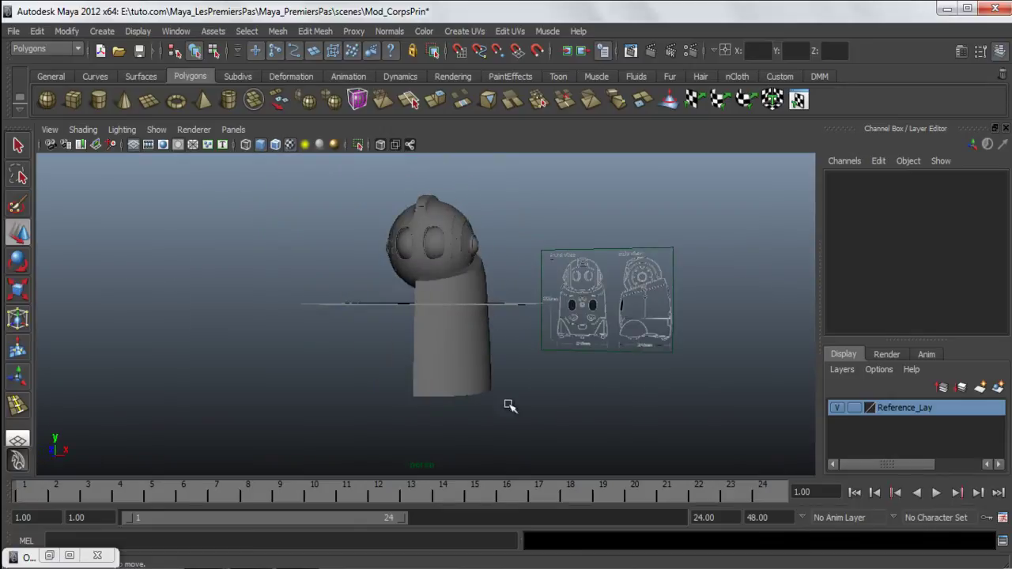
left_click_drag(400, 397, 346, 391, "alt")
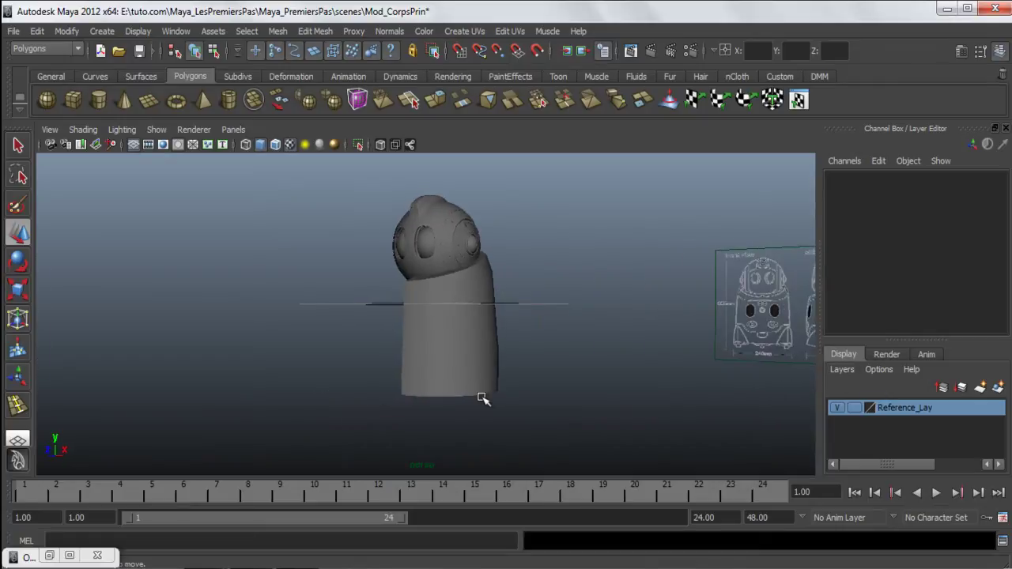
left_click_drag(479, 309, 482, 324, "alt")
left_click_drag(351, 395, 552, 429)
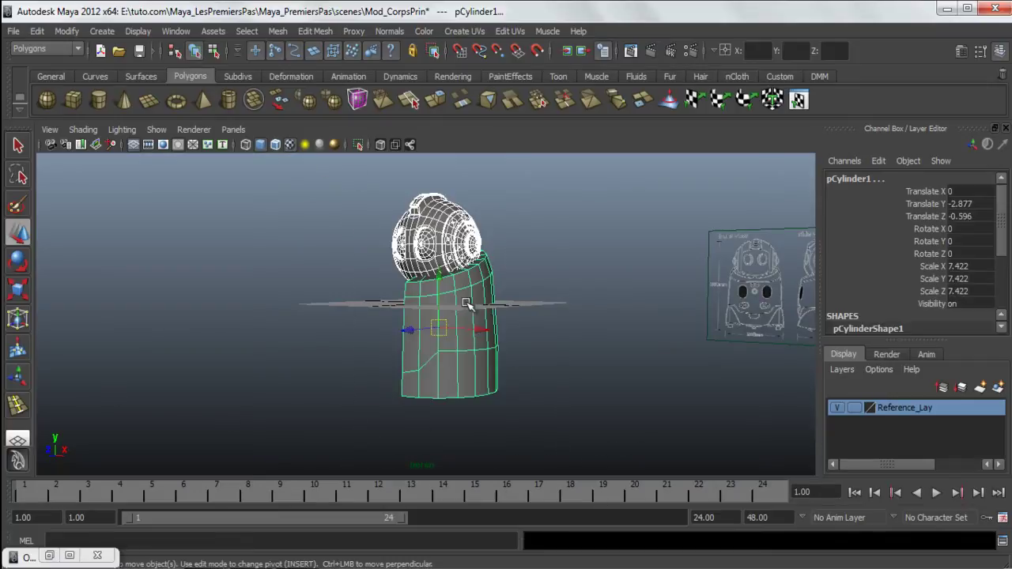
left_click(467, 306, "shift")
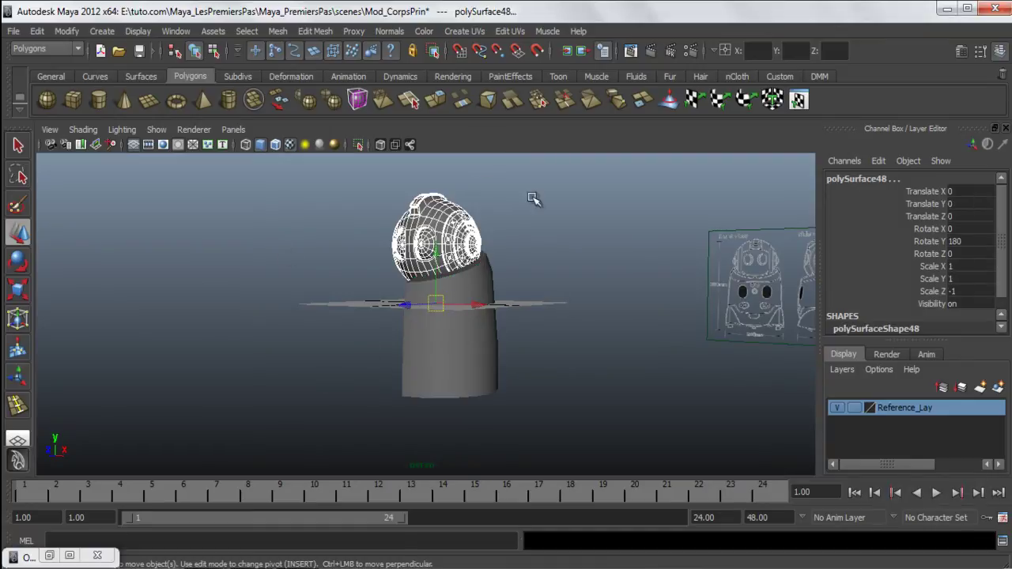
Create a display layer named Tete_Lay from the selected head meshes and hide it
left_click(841, 370)
left_click(848, 387)
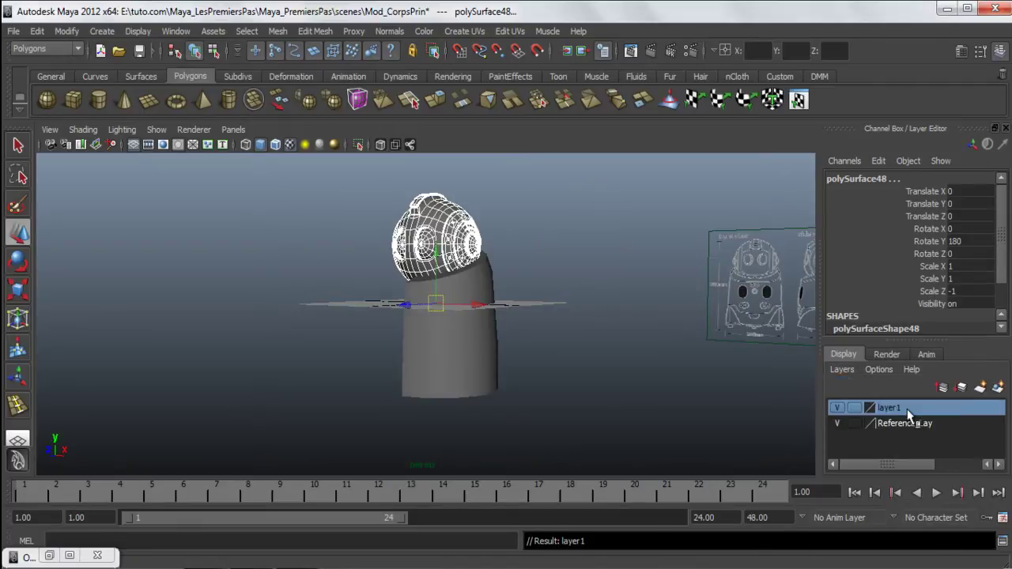
double_click(889, 408)
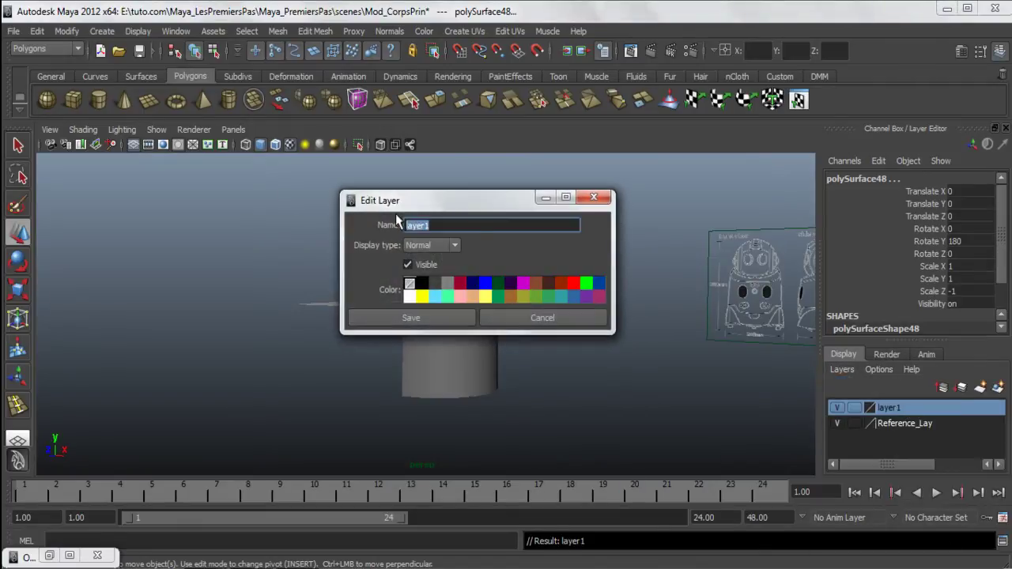
type("Tete_Lay")
left_click(410, 317)
left_click_drag(475, 329, 771, 388, "alt")
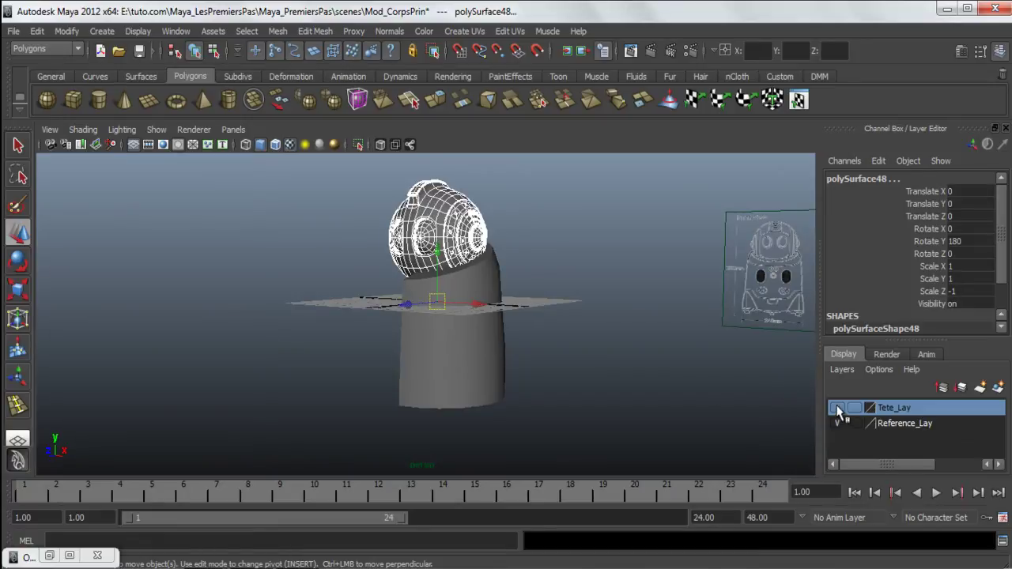
left_click(838, 408)
key("[")
key("]")
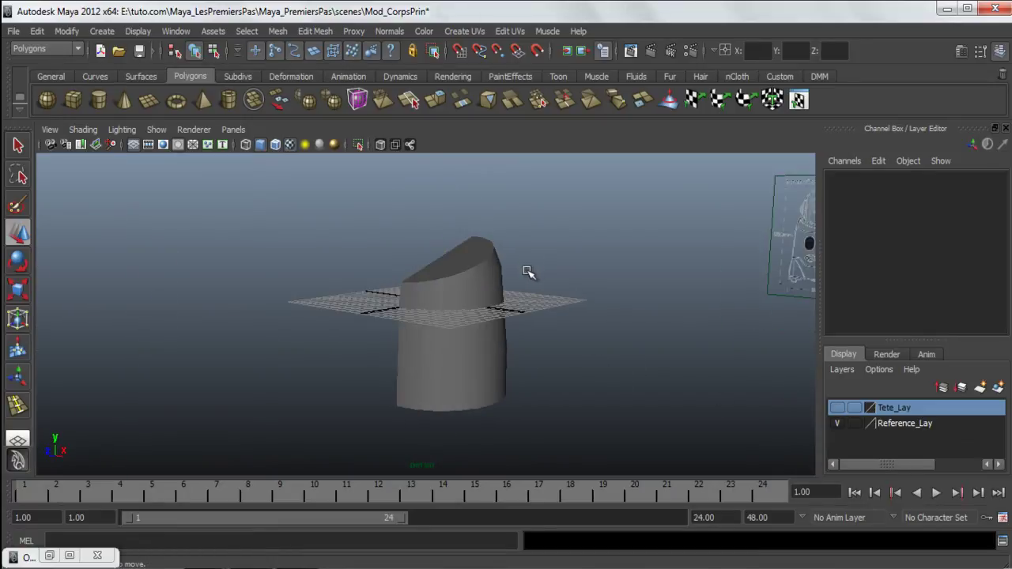
Delete the cap faces closing the half body's top and bottom, and reselect the body in object mode
left_click(440, 255)
left_click_drag(406, 282, 418, 293, "alt")
right_click_drag(419, 293, 419, 310)
left_click_drag(373, 309, 445, 292, "alt")
key("Delete")
left_click_drag(493, 361, 356, 282, "alt")
left_click(425, 316)
left_click(525, 355)
right_click_drag(468, 298, 552, 247)
left_click(473, 308)
Try to select the body's bottom edge loop in the side view
key("space")
key("space")
scroll(501, 343, "down", 3)
middle_click_drag(569, 366, 419, 389, "alt")
right_click_drag(493, 314, 493, 281)
double_click(447, 385)
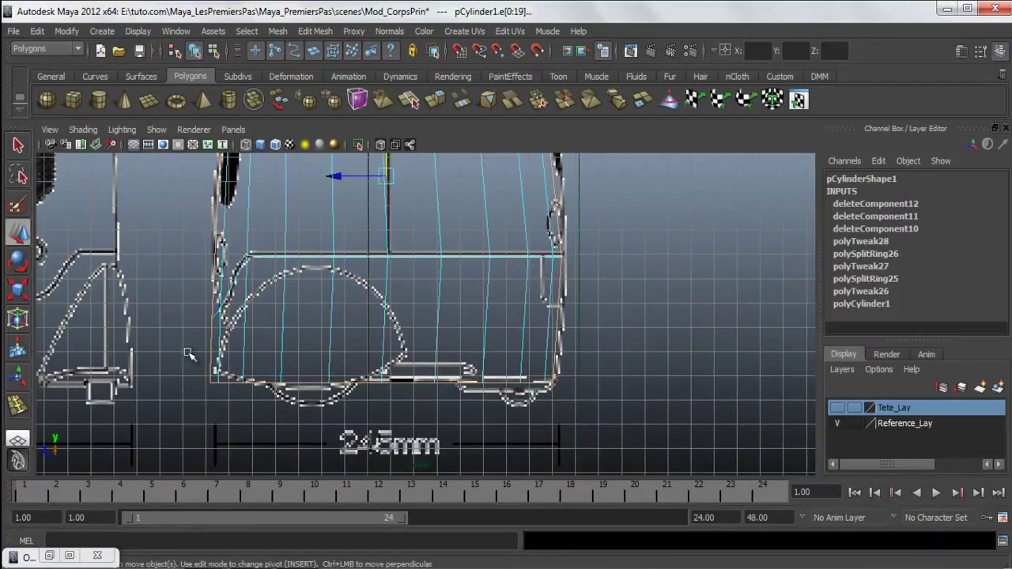
mouse_move(242, 315)
right_mouse_down()
mouse_move(229, 326)
mouse_move(243, 310)
right_mouse_up()
Select only the row of vertices along the half body's bottom edge, working in the perspective view
key("space")
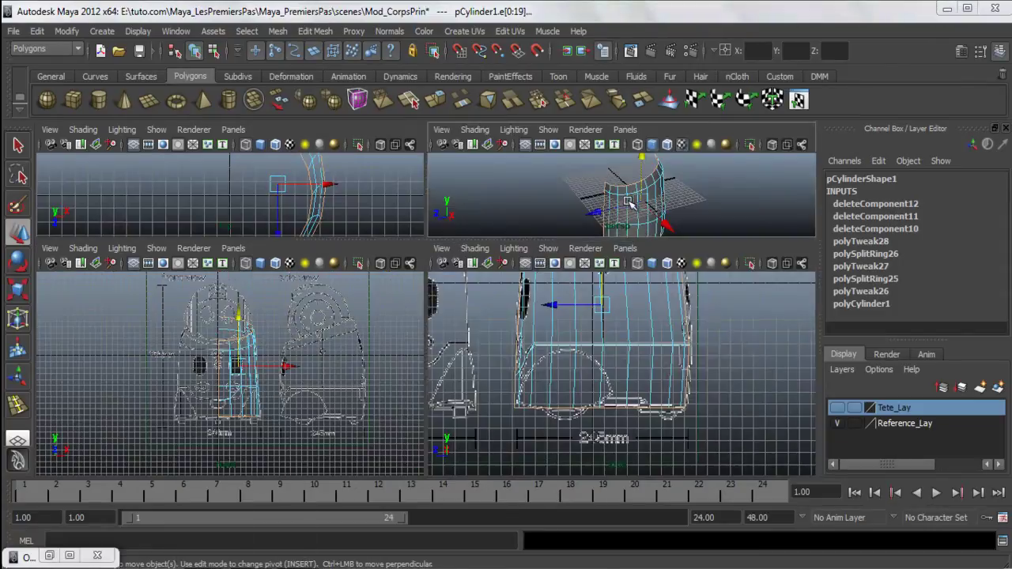
key("space")
left_click_drag(505, 273, 458, 293, "alt")
right_click_drag(459, 294, 540, 443, "alt")
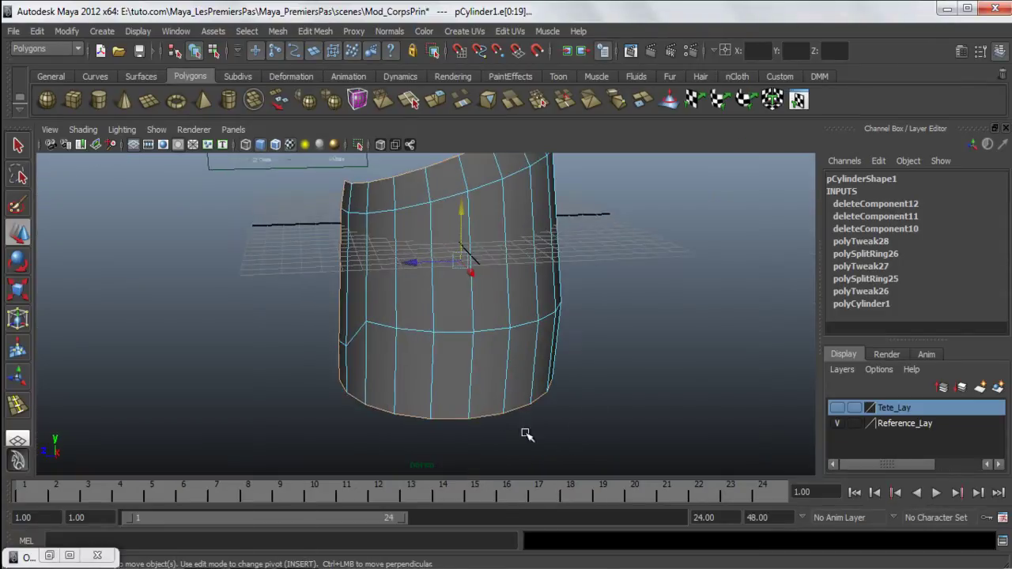
left_click(441, 424)
double_click(443, 419)
left_click_drag(386, 351, 393, 361, "alt")
left_click_drag(589, 377, 464, 380, "alt")
right_click_drag(464, 315, 414, 310)
left_click_drag(413, 310, 748, 421, "alt")
left_click_drag(492, 426, 430, 416, "alt")
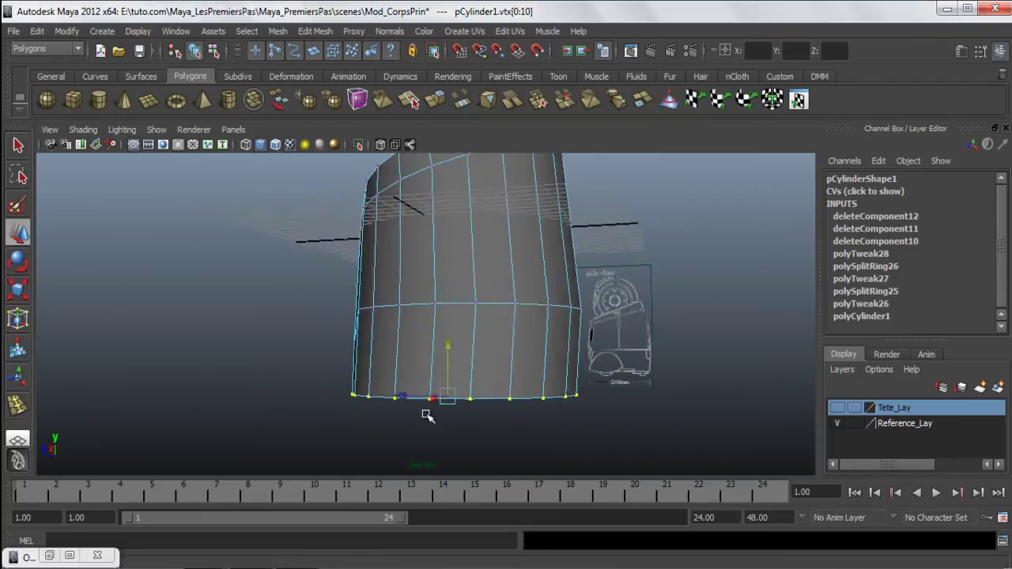
Scale and shift the bottom vertices along the depth axis in the side view to fit the blueprint's lower front and rear corners
key("space")
key("space")
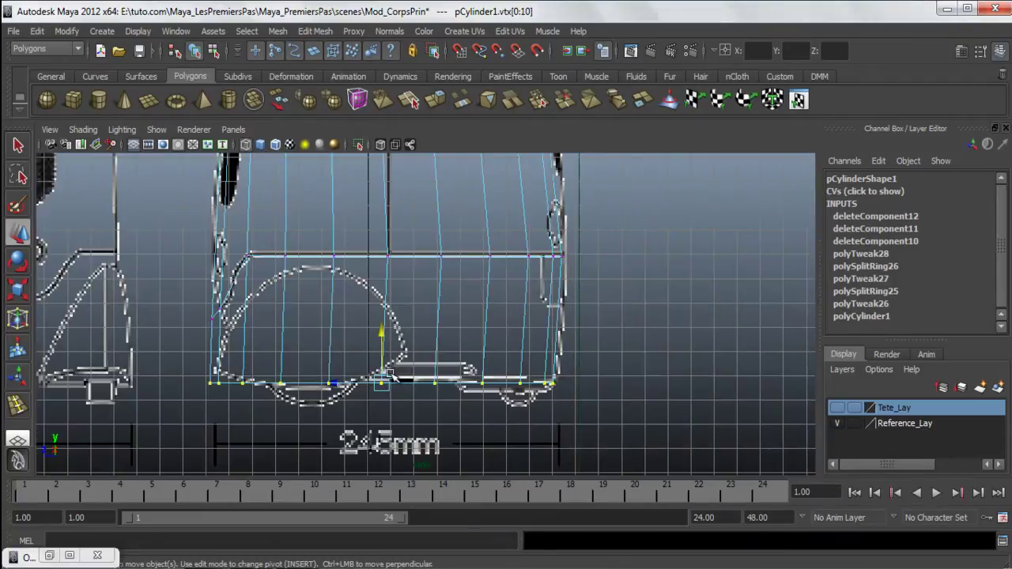
key("r")
left_click_drag(444, 380, 395, 382)
key("w")
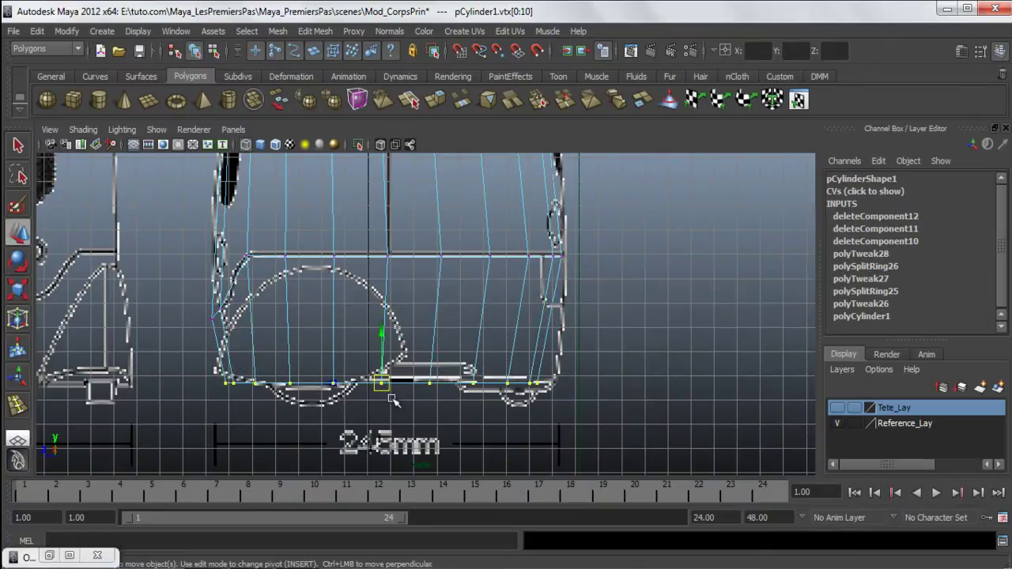
scroll(412, 409, "up", 2)
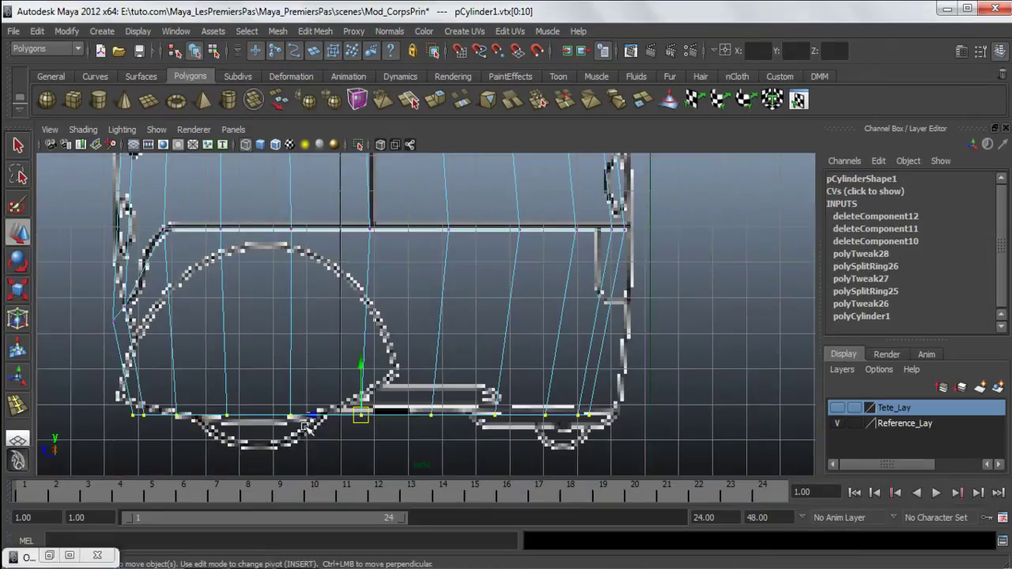
middle_click_drag(314, 419, 336, 433)
key("r")
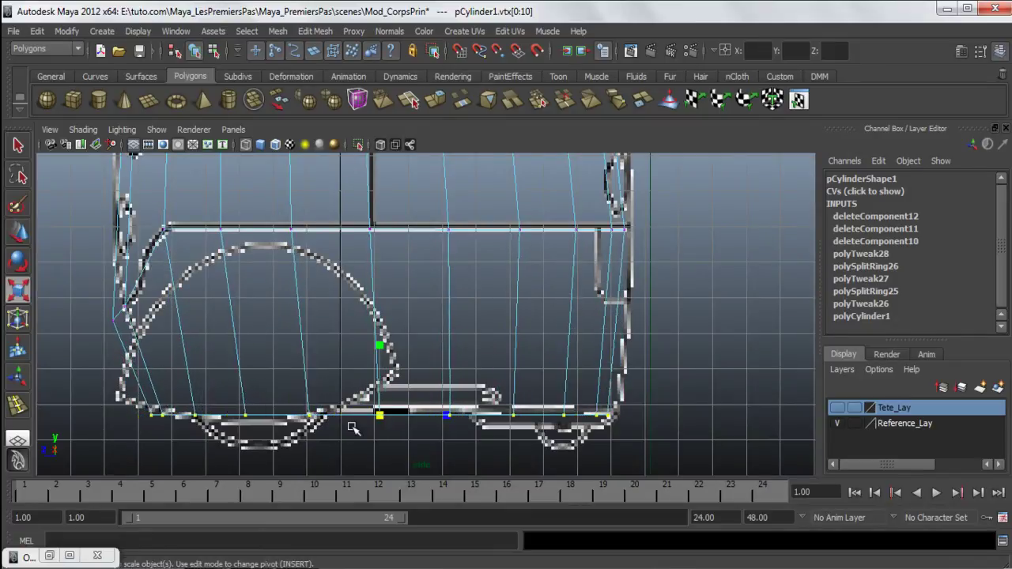
mouse_move(448, 416)
middle_mouse_down()
mouse_move(463, 416)
mouse_move(444, 415)
mouse_move(458, 415)
mouse_move(447, 424)
middle_mouse_up()
key("w")
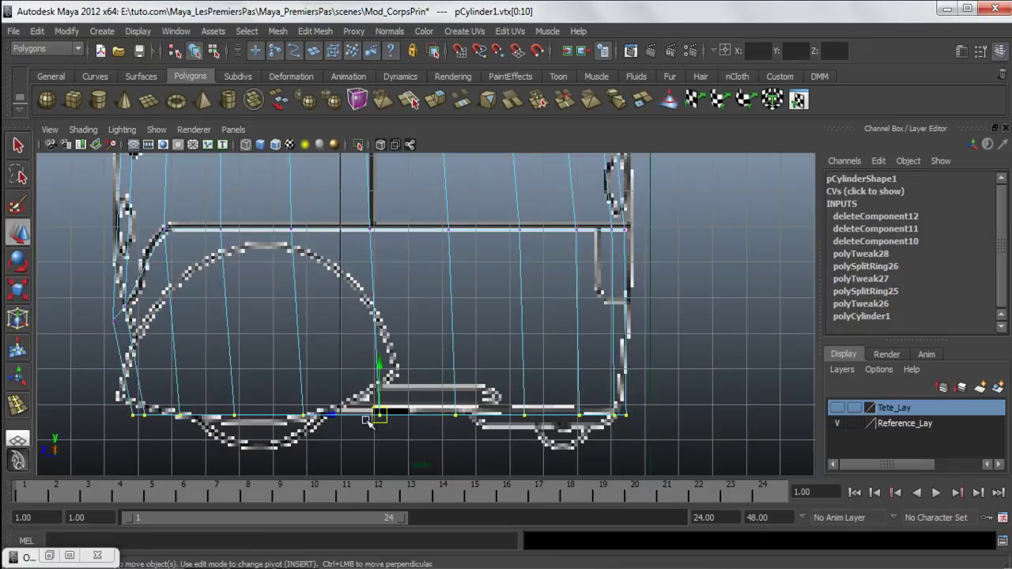
middle_click_drag(334, 423, 330, 421)
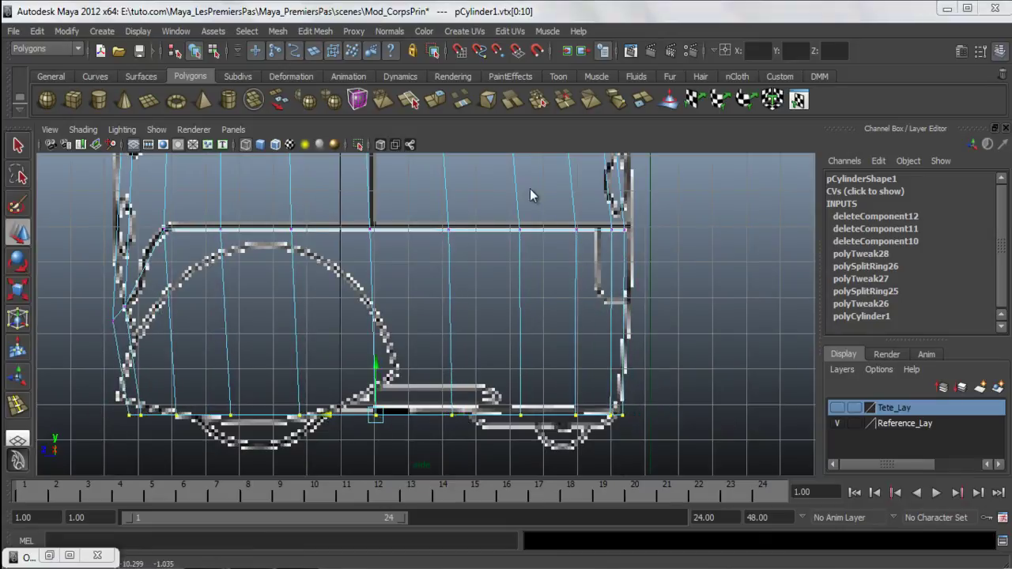
Return the body to object mode and insert an edge loop along the blueprint's slanted upper seam, just above the existing slanted loop
key("space")
key("space")
left_click_drag(506, 221, 517, 237, "alt")
right_click_drag(514, 234, 556, 213)
key("space")
key("space")
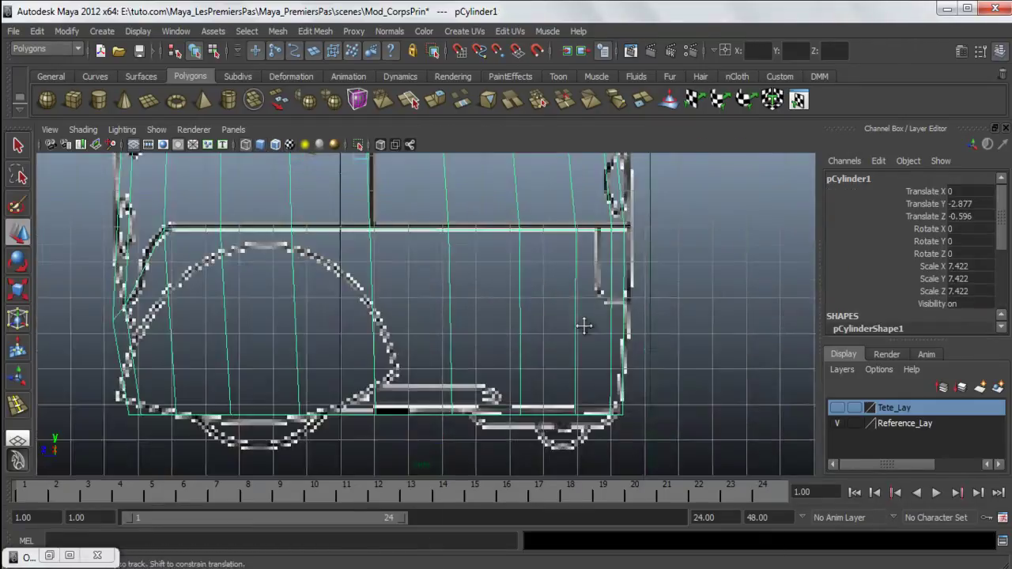
middle_click_drag(584, 326, 589, 411, "alt")
middle_click_drag(420, 250, 443, 418, "alt")
middle_click_drag(443, 360, 441, 410, "alt")
middle_click_drag(425, 298, 431, 319, "alt")
scroll(420, 305, "up", 3)
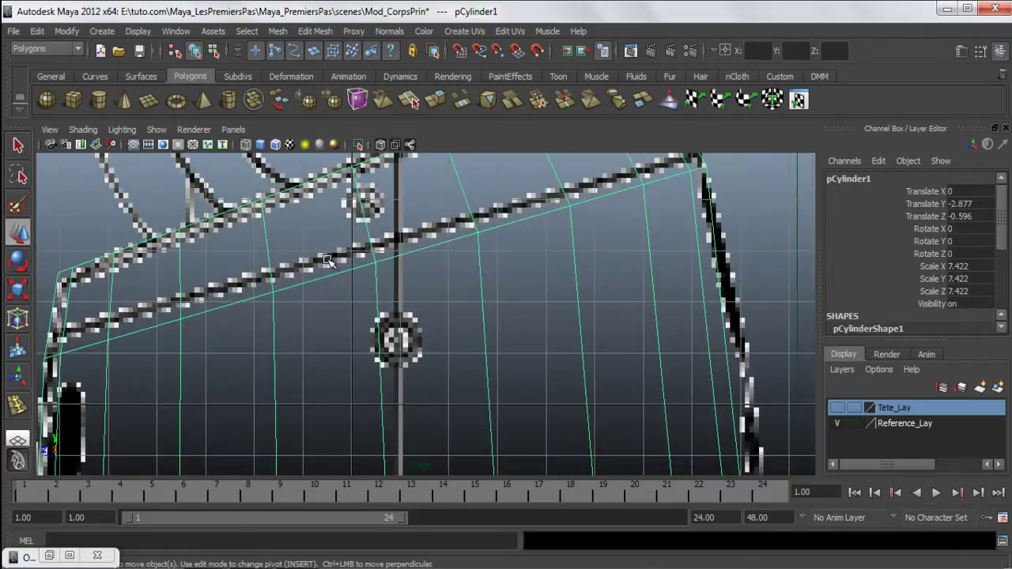
left_click(20, 407)
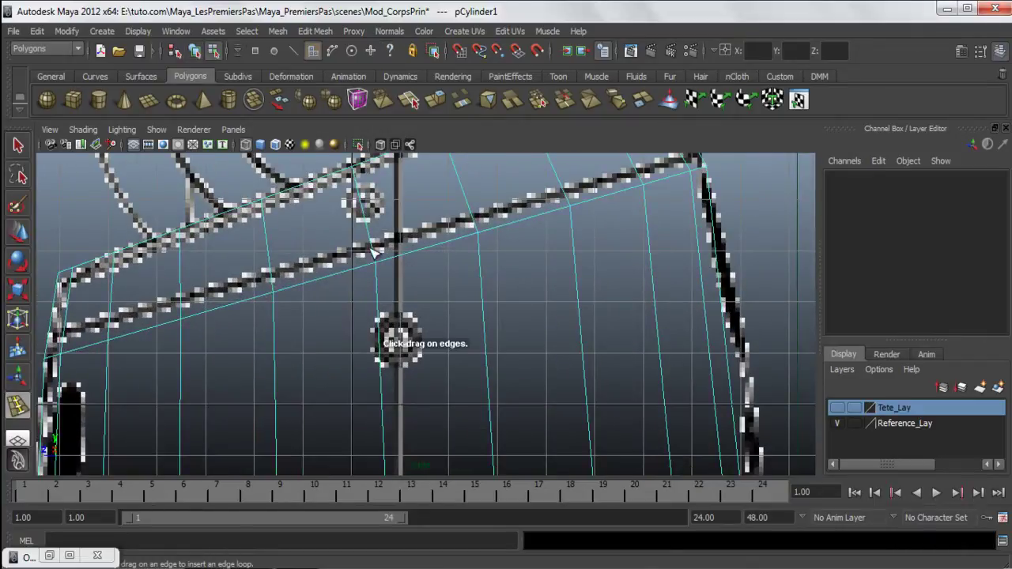
left_click_drag(377, 251, 378, 251)
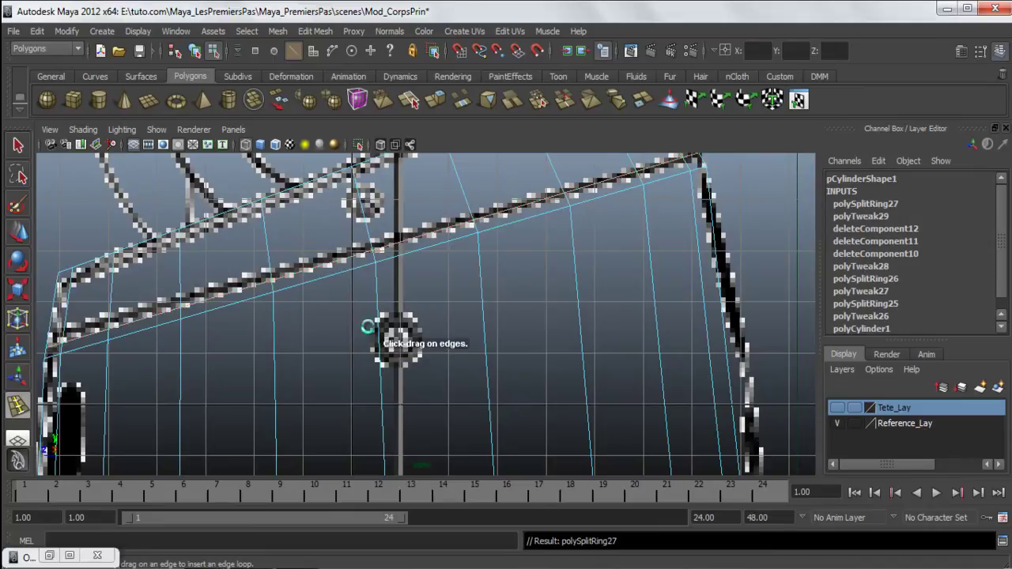
Insert a second edge loop just below the lower seam loop, running parallel to it above the wheel arch
scroll(404, 316, "down", 3)
middle_click_drag(506, 315, 518, 282, "alt")
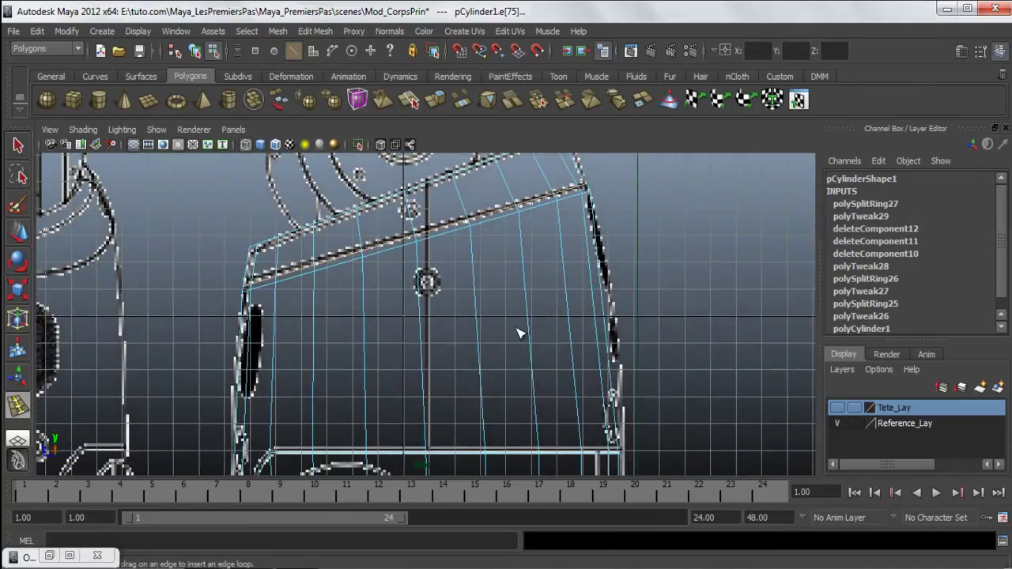
scroll(484, 353, "down", 1)
middle_click_drag(495, 285, 490, 226, "alt")
middle_click_drag(516, 348, 514, 223, "alt")
scroll(427, 356, "up", 3)
scroll(419, 360, "down", 3)
scroll(419, 360, "up", 3)
scroll(459, 261, "up", 2)
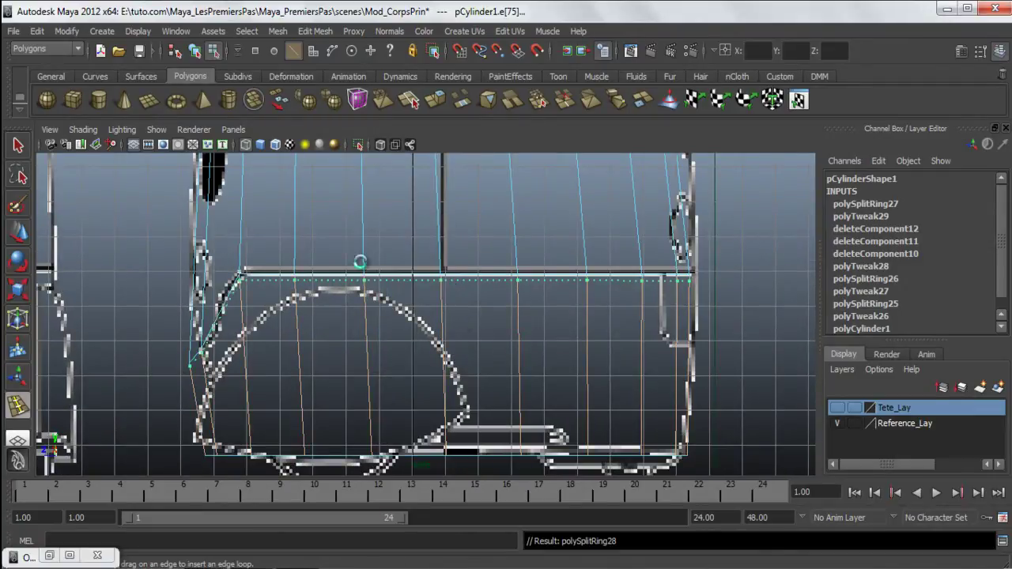
left_click(442, 280)
Insert a vertical edge loop beside the body's middle vertical edge, close to the blueprint's vertical side seam
middle_click_drag(443, 429, 439, 425, "alt")
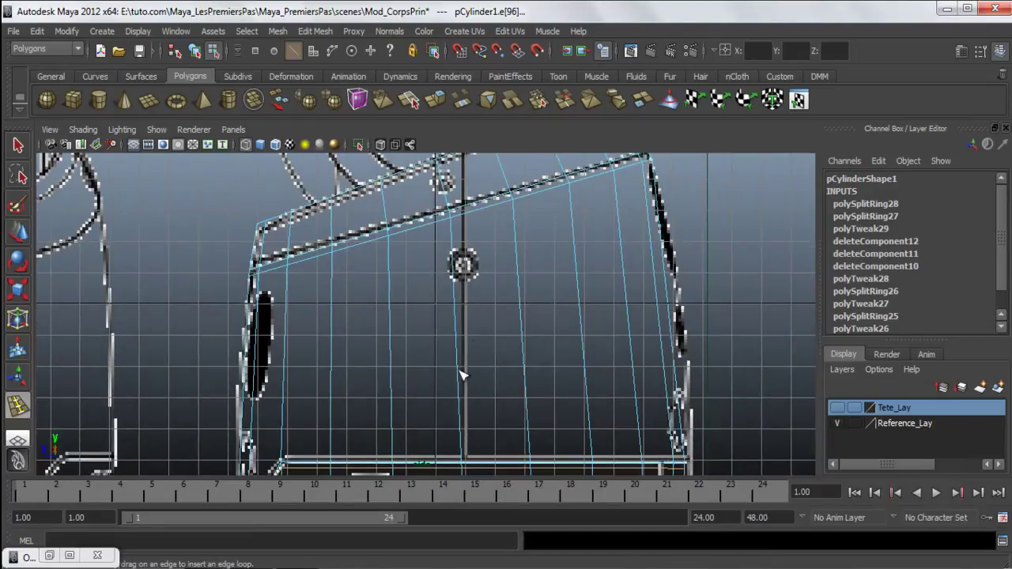
middle_click_drag(470, 382, 463, 374, "alt")
middle_click_drag(439, 274, 436, 288, "alt")
middle_click_drag(462, 467, 482, 299, "alt")
middle_click_drag(483, 373, 471, 499, "alt")
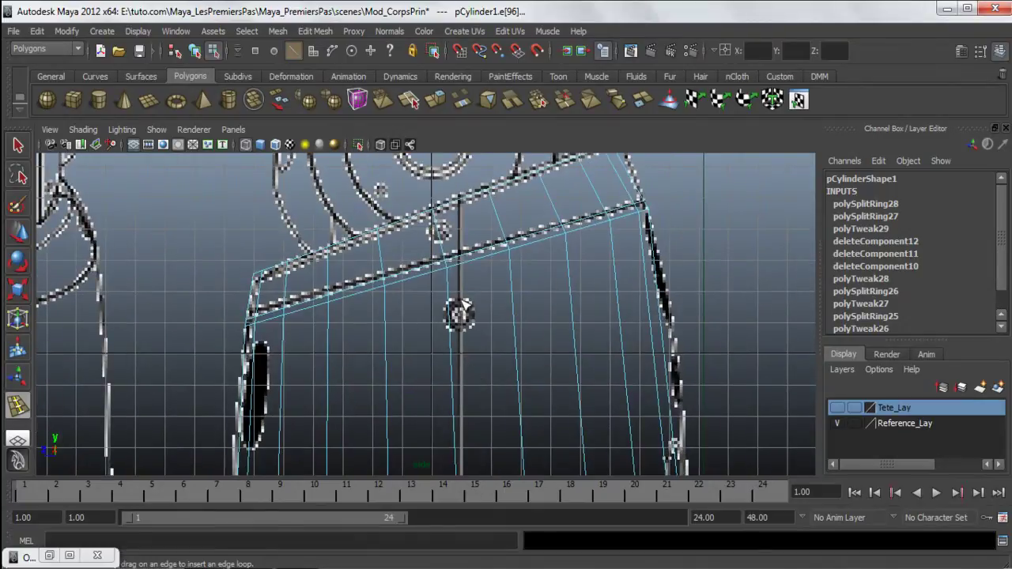
left_click_drag(457, 266, 455, 269)
Examine how the new vertical loop follows the blueprint's vertical side seam, from the slanted top edge down to the lower seam
right_click_drag(455, 269, 488, 261, "alt")
middle_click_drag(514, 315, 510, 309, "alt")
right_click_drag(509, 309, 512, 335, "alt")
middle_click_drag(513, 335, 494, 331, "alt")
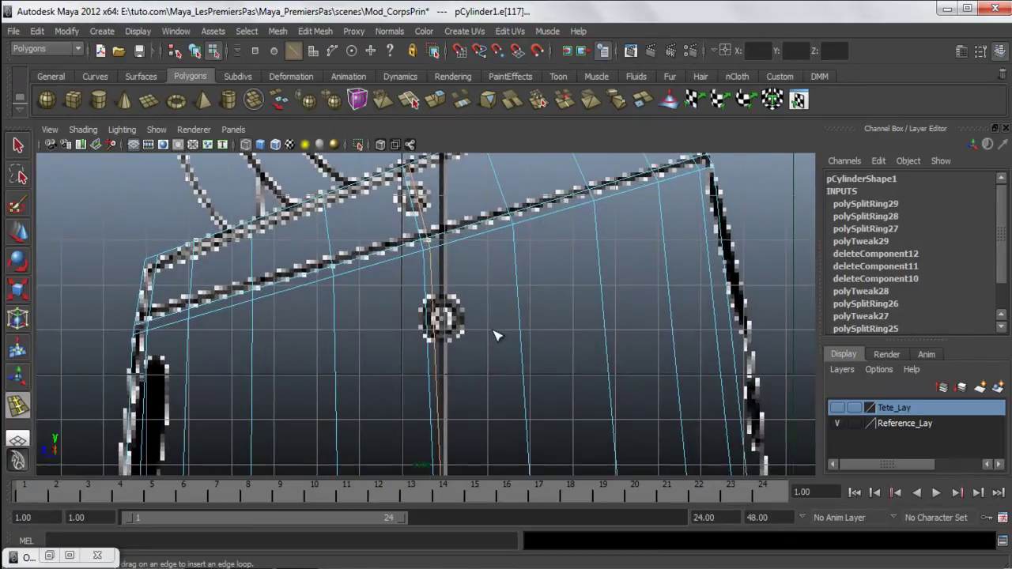
right_click_drag(496, 335, 501, 328, "alt")
middle_click_drag(502, 328, 451, 322, "alt")
scroll(457, 295, "up", 1)
scroll(443, 306, "up", 2)
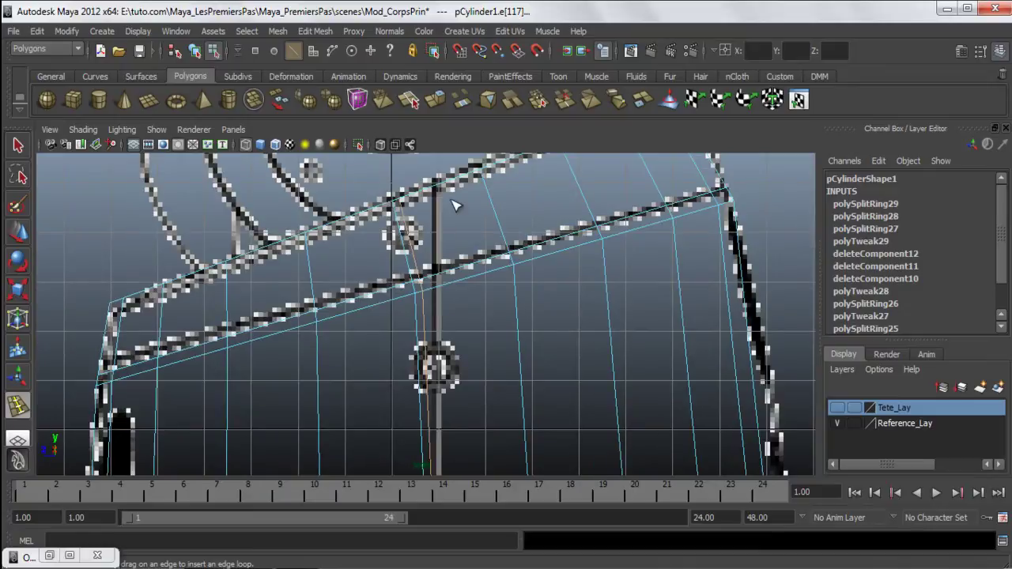
scroll(444, 367, "down", 2)
middle_click_drag(458, 377, 470, 293, "alt")
scroll(466, 306, "down", 1)
middle_click_drag(470, 248, 471, 163, "alt")
scroll(460, 352, "up", 2)
middle_click_drag(481, 416, 464, 350, "alt")
scroll(464, 349, "up", 3)
scroll(464, 349, "up", 2)
middle_click_drag(492, 277, 478, 332, "alt")
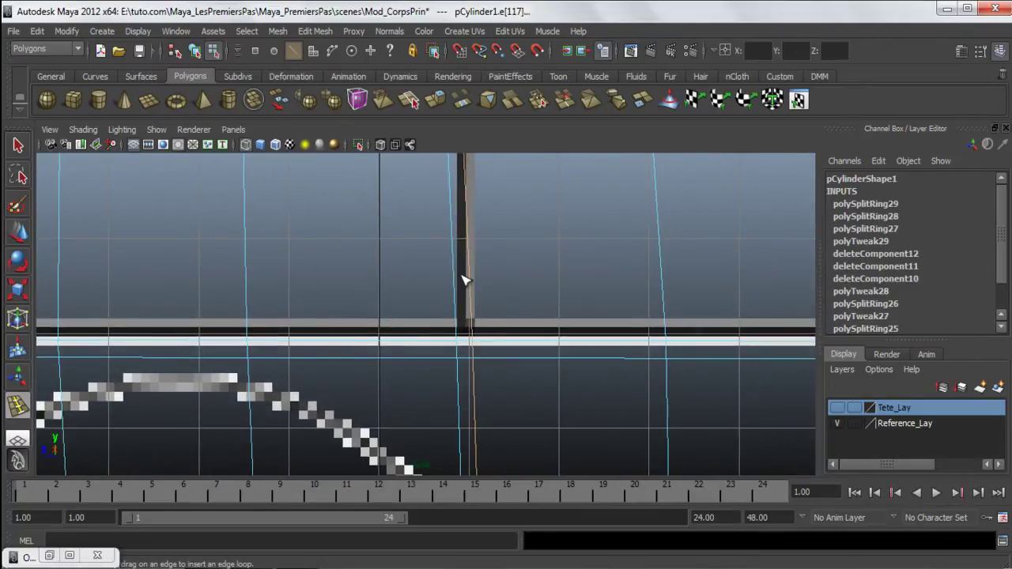
middle_click_drag(471, 316, 463, 410, "alt")
middle_click_drag(466, 243, 466, 333, "alt")
left_click_drag(456, 236, 410, 349, "alt")
left_click_drag(411, 309, 366, 335, "alt")
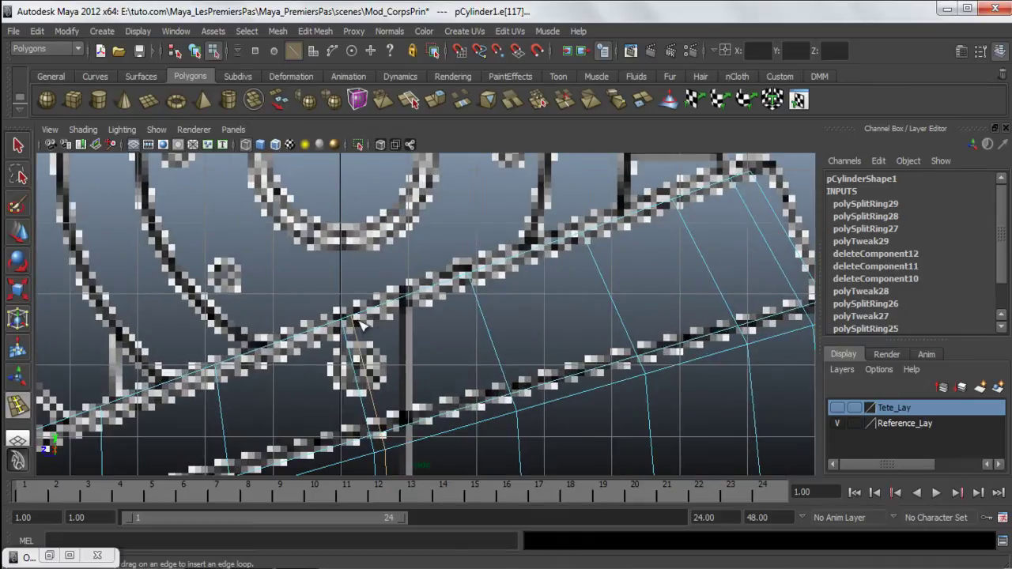
Switch to vertex editing and move the new vertical loop's top vertex along the slanted top edge to the blueprint vertical seam's right side
key("w")
right_click_drag(360, 314, 319, 294)
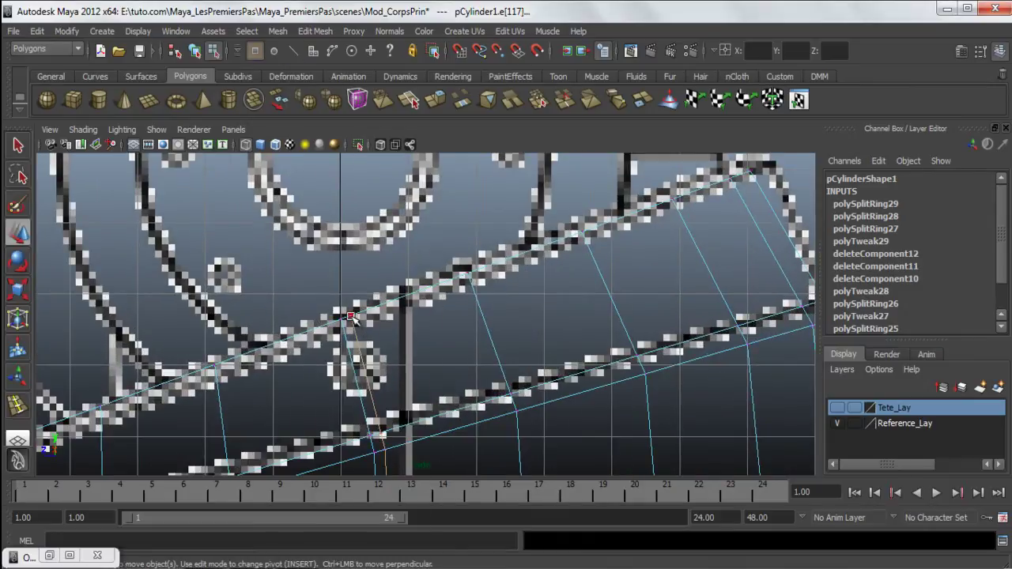
left_click(352, 313)
scroll(411, 311, "up", 2)
key("v")
middle_click_drag(401, 292, 408, 286)
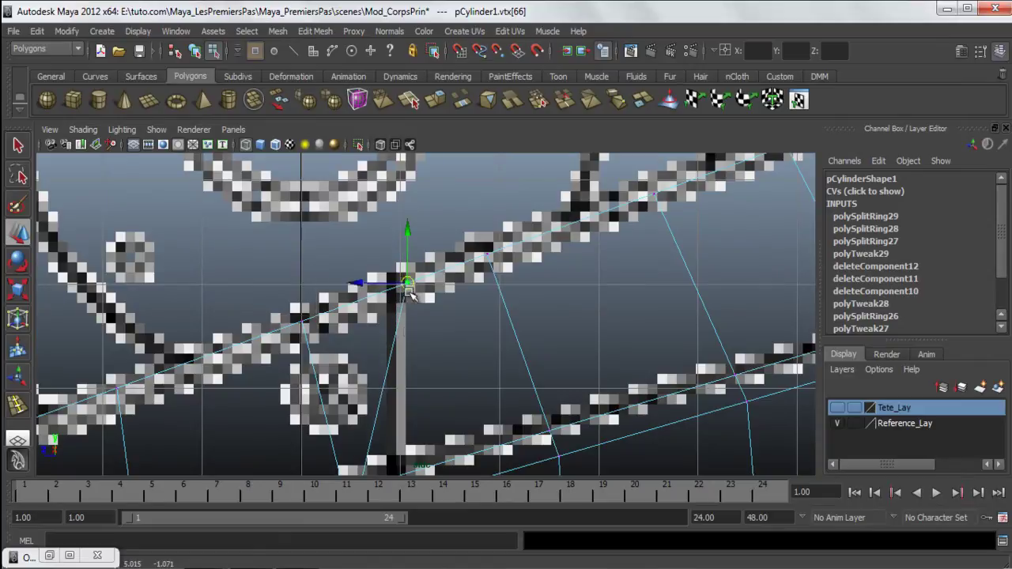
Move the new vertical loop's two vertices on the lower pair of slanted loops to the right side of the vertical side seam
scroll(410, 345, "down", 2)
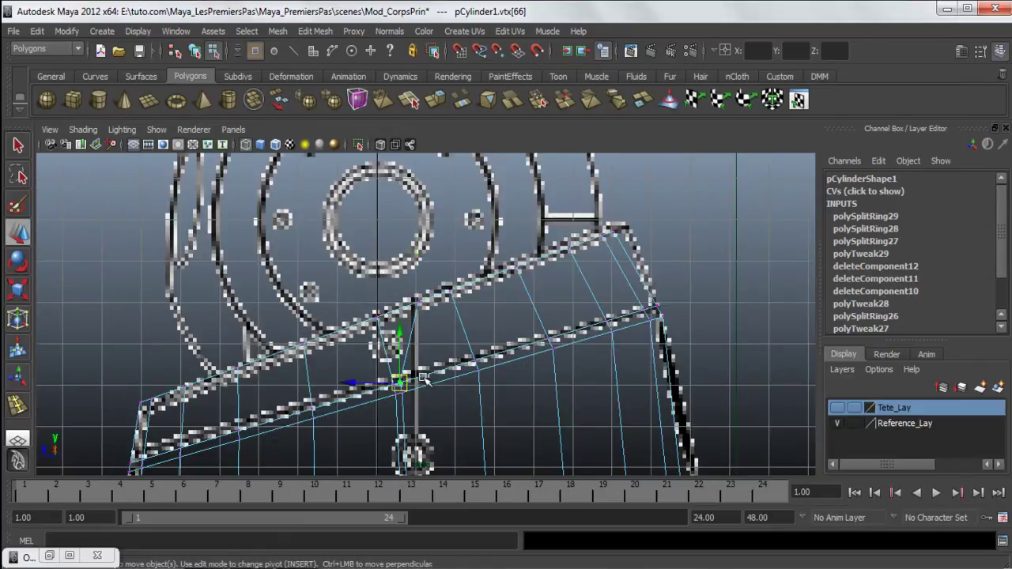
middle_click_drag(414, 378, 415, 379)
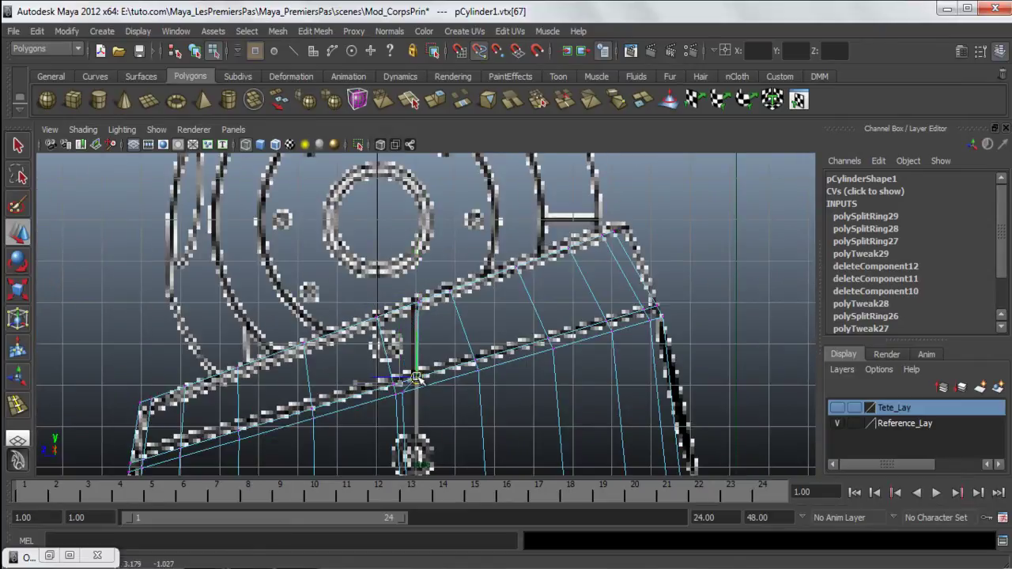
left_click(402, 393)
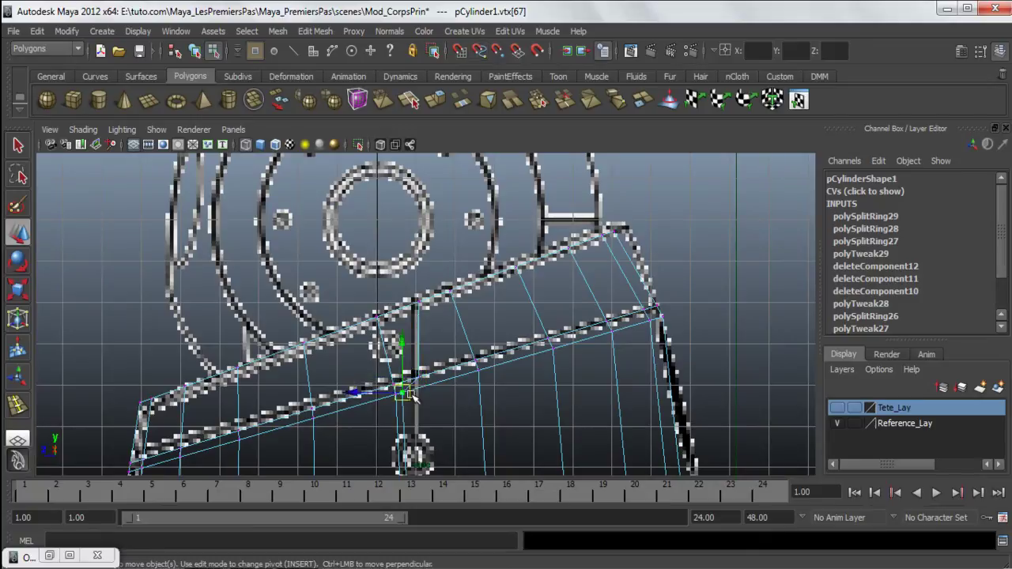
middle_click_drag(414, 388, 416, 389)
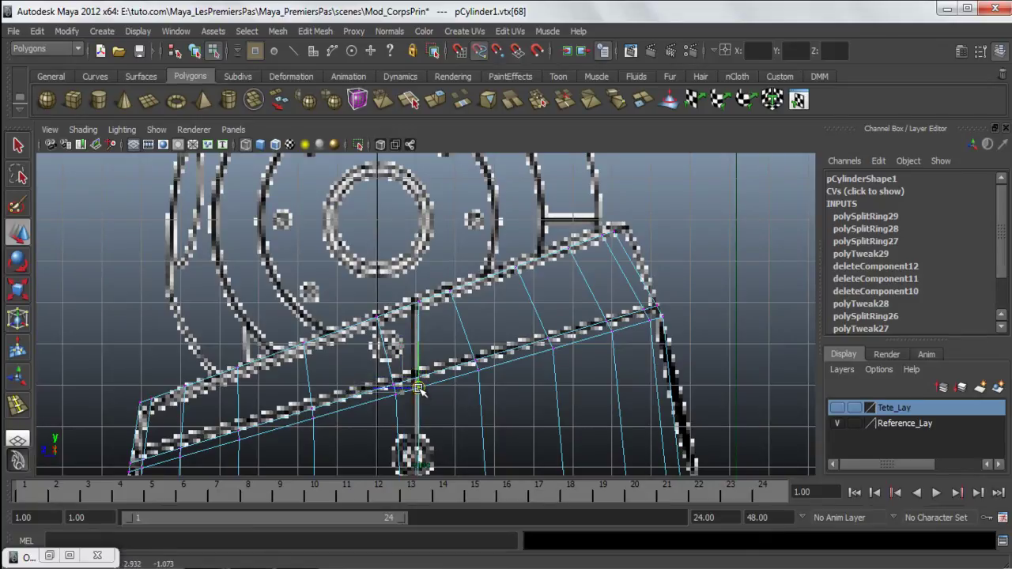
Examine the two close vertical loops down to the lower seam and the body's bottom edge against the blueprint
scroll(421, 388, "up", 10)
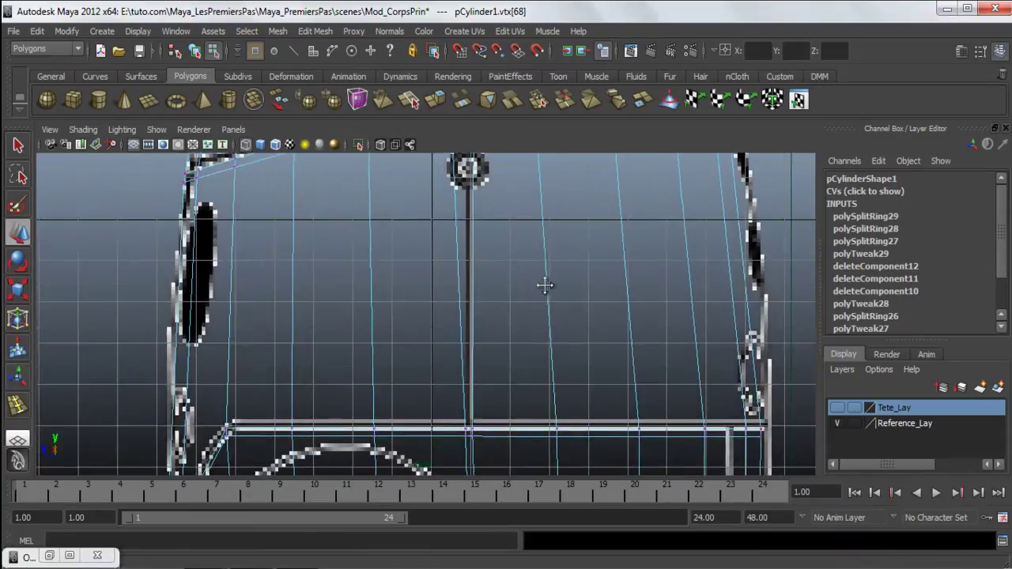
scroll(526, 389, "up", 10)
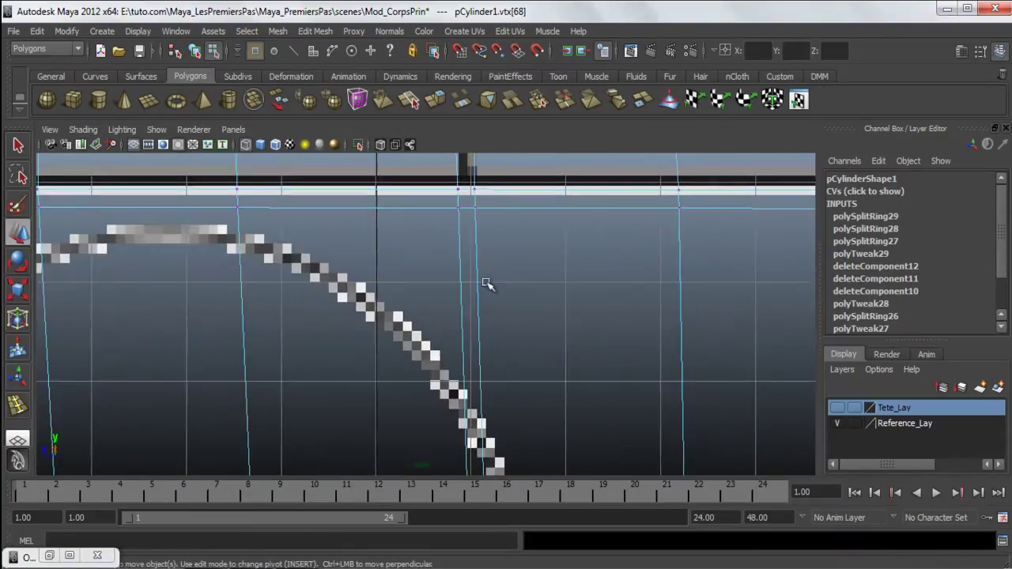
scroll(536, 285, "down", 10)
scroll(522, 332, "up", 8)
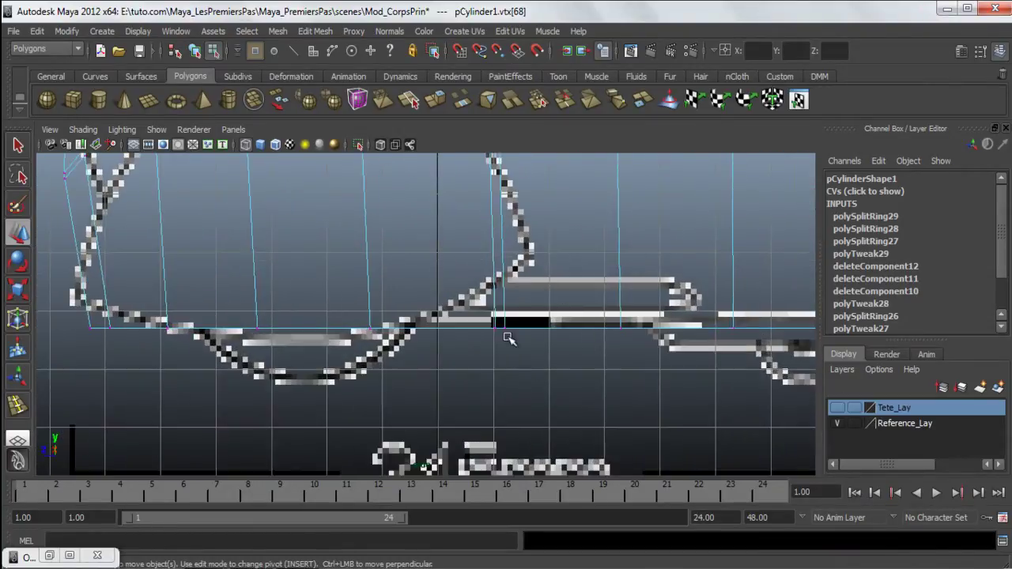
scroll(510, 240, "down", 8)
scroll(506, 355, "up", 12)
middle_click_drag(480, 312, 484, 479, "alt")
middle_click_drag(482, 343, 473, 445, "alt")
Move the original middle edge's top vertex and its two vertices on the slanted seam loops to the left side of the vertical seam
scroll(405, 247, "up", 2)
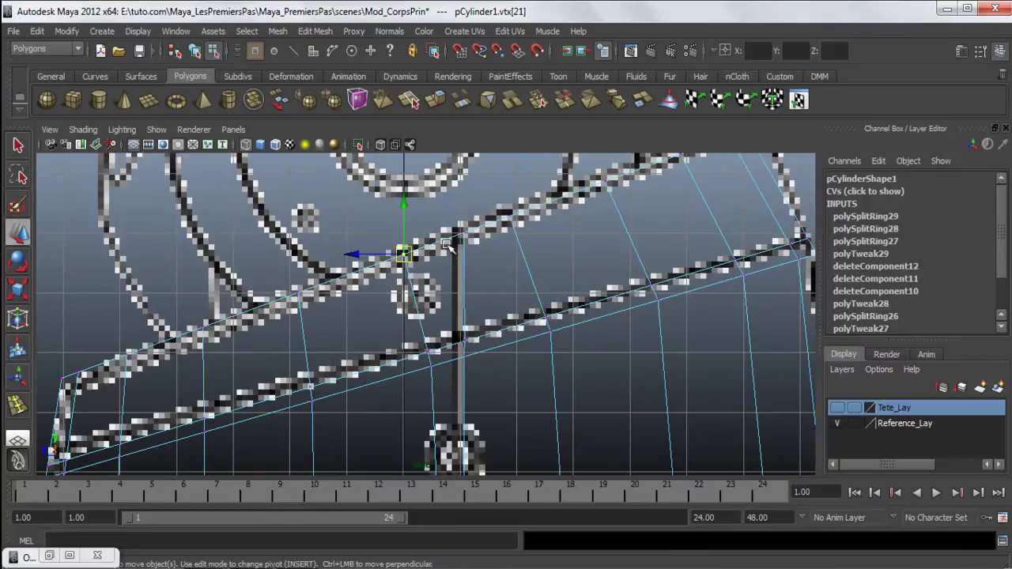
middle_click_drag(447, 245, 455, 241)
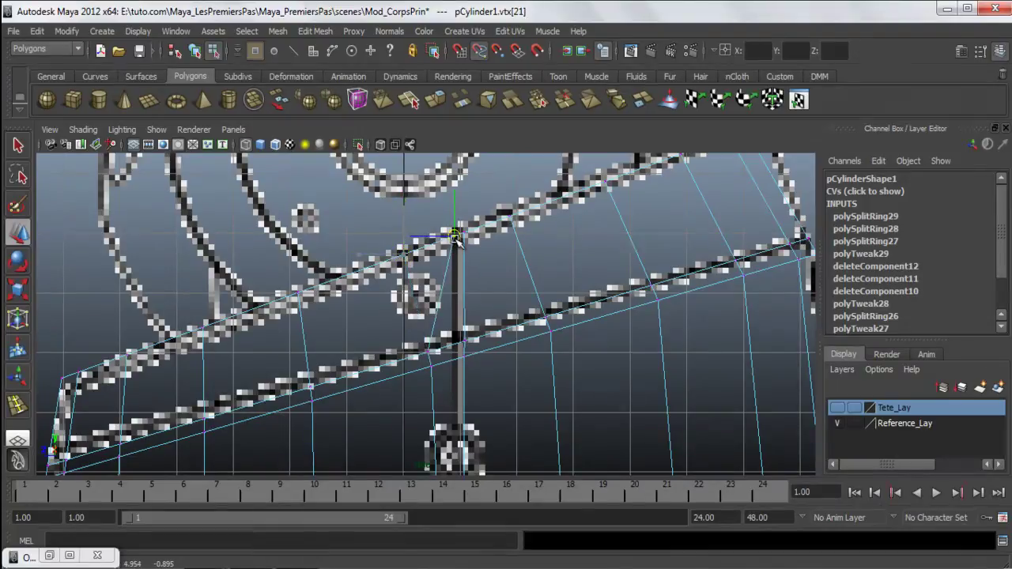
left_click(431, 350)
middle_click_drag(448, 345, 454, 346)
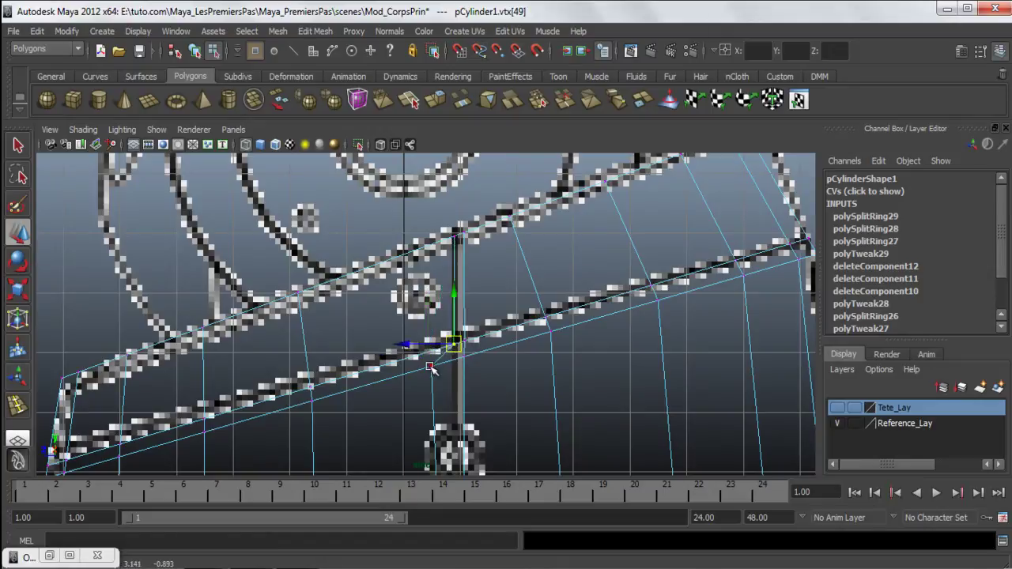
left_click(430, 366)
middle_click_drag(449, 357, 454, 361)
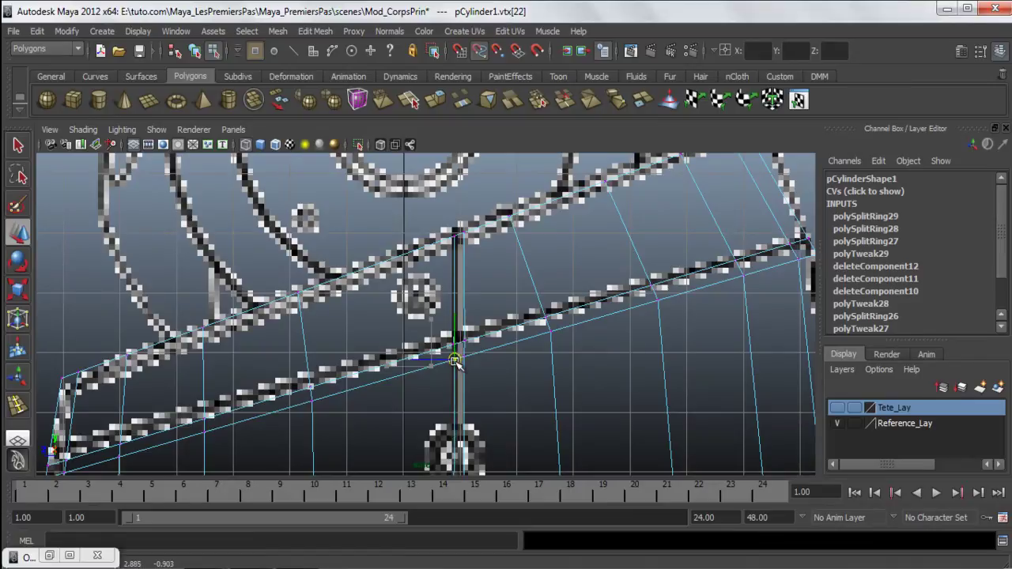
Examine the vertex rows along the lower seam above the wheel arch against the blueprint
scroll(455, 361, "down", 6)
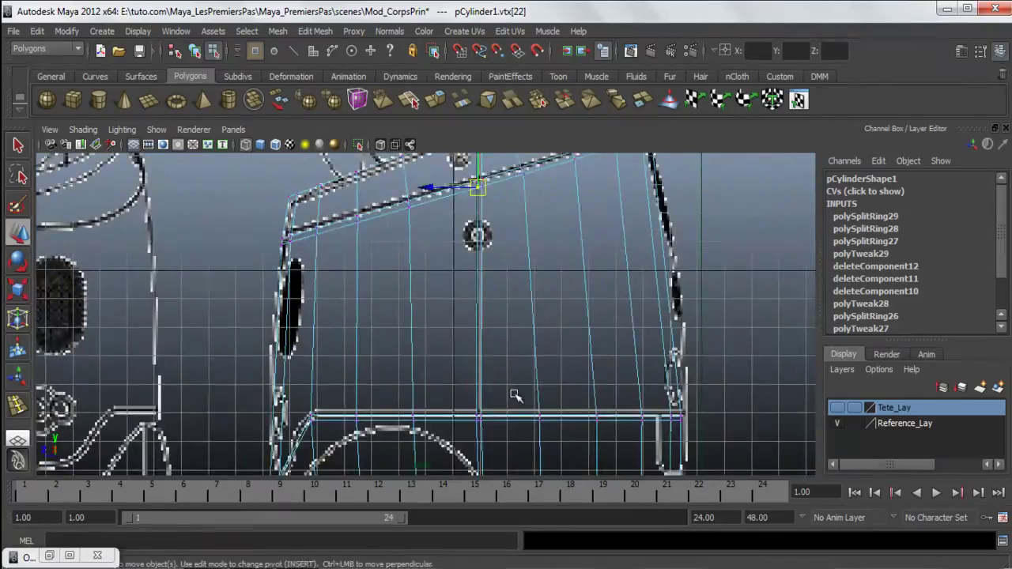
scroll(601, 346, "up", 4)
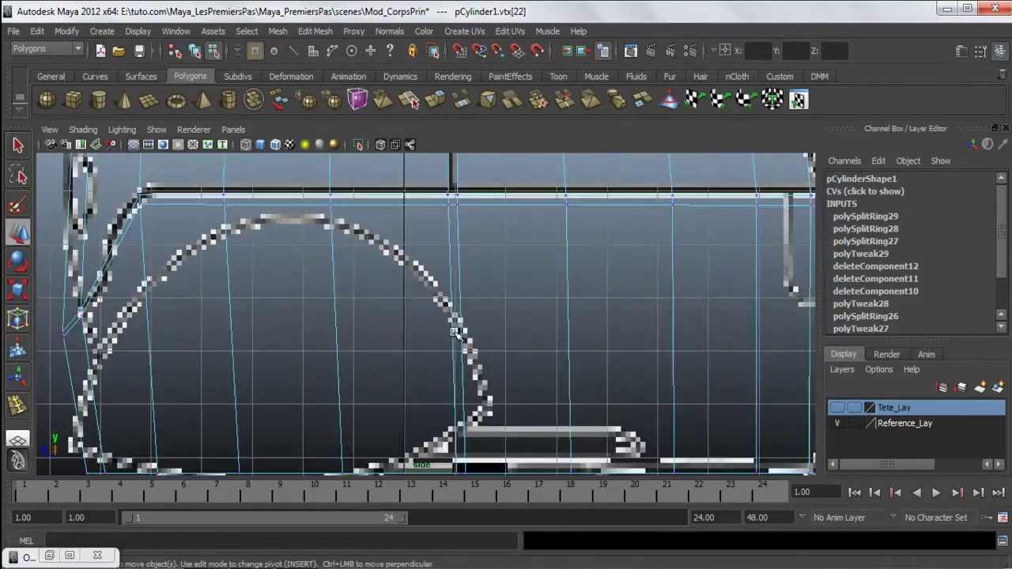
scroll(464, 316, "up", 2)
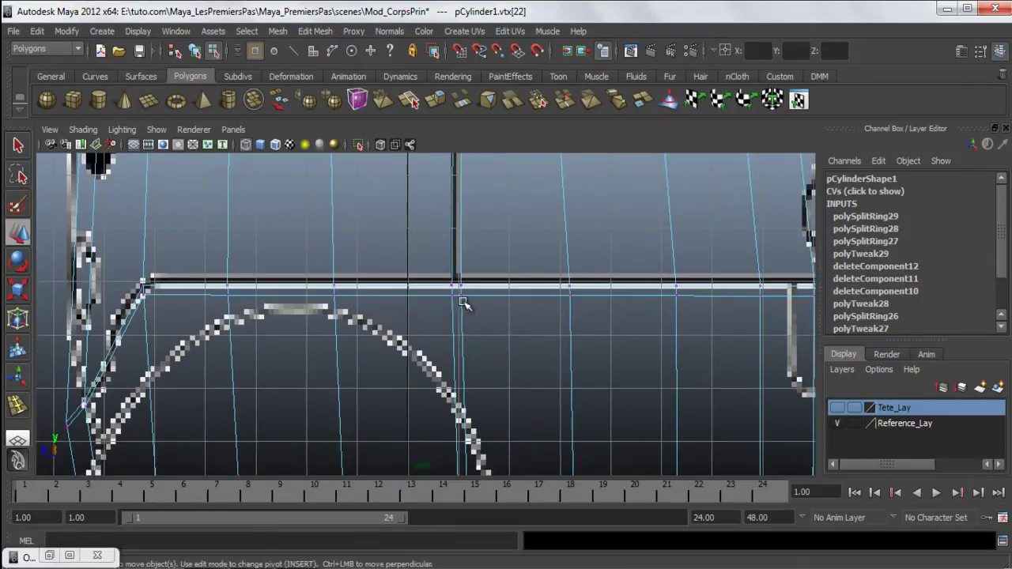
scroll(459, 332, "down", 3)
scroll(429, 413, "up", 1)
scroll(430, 413, "down", 2)
scroll(441, 312, "up", 2)
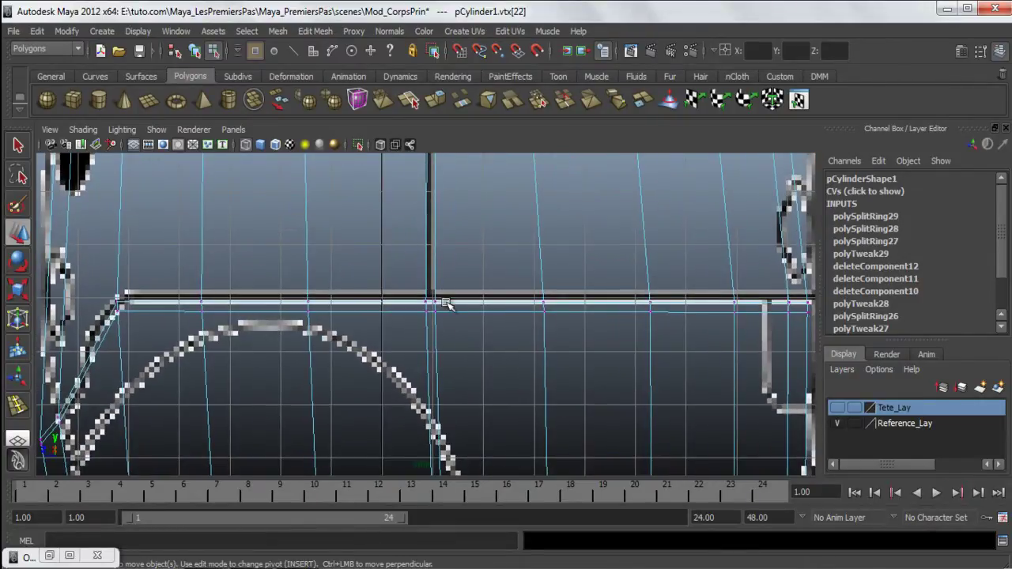
middle_click_drag(446, 299, 456, 366, "alt")
mouse_move(442, 212)
middle_mouse_down("alt")
mouse_move(449, 309)
mouse_move(445, 283)
mouse_move(459, 269)
middle_mouse_up("alt")
middle_click_drag(474, 314, 536, 227, "alt")
right_click_drag(317, 338, 282, 302, "alt")
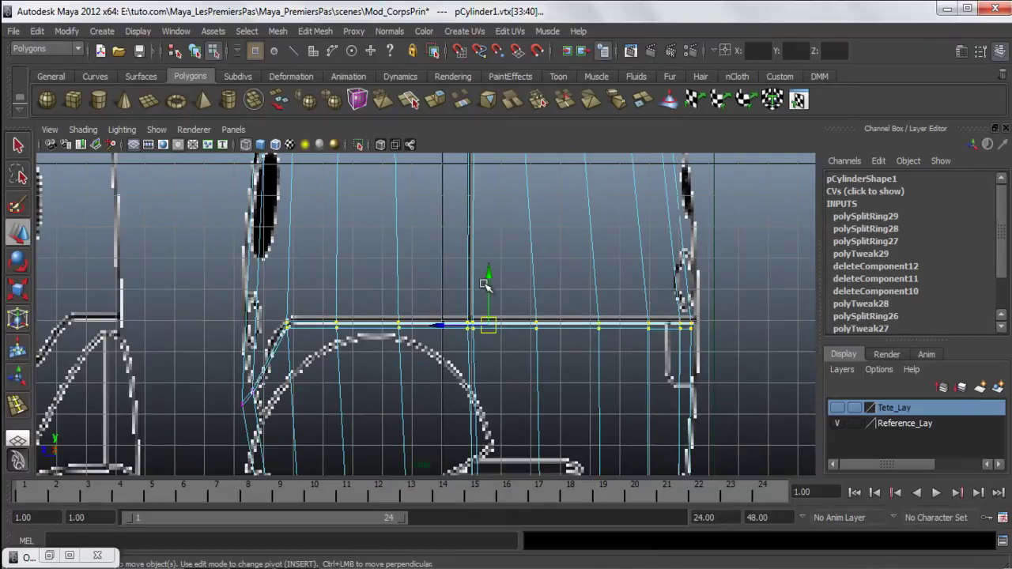
left_click_drag(486, 272, 620, 350)
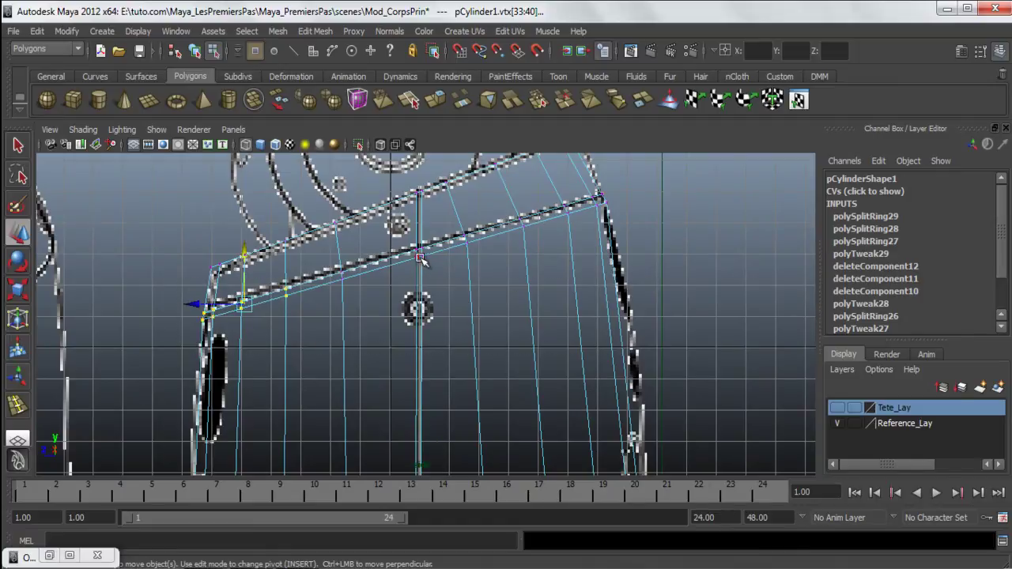
Select the two edge loops of the slanted seam and slide them upward along the body with the Slide Edge Tool
right_click_drag(443, 243, 437, 198)
left_click(449, 241)
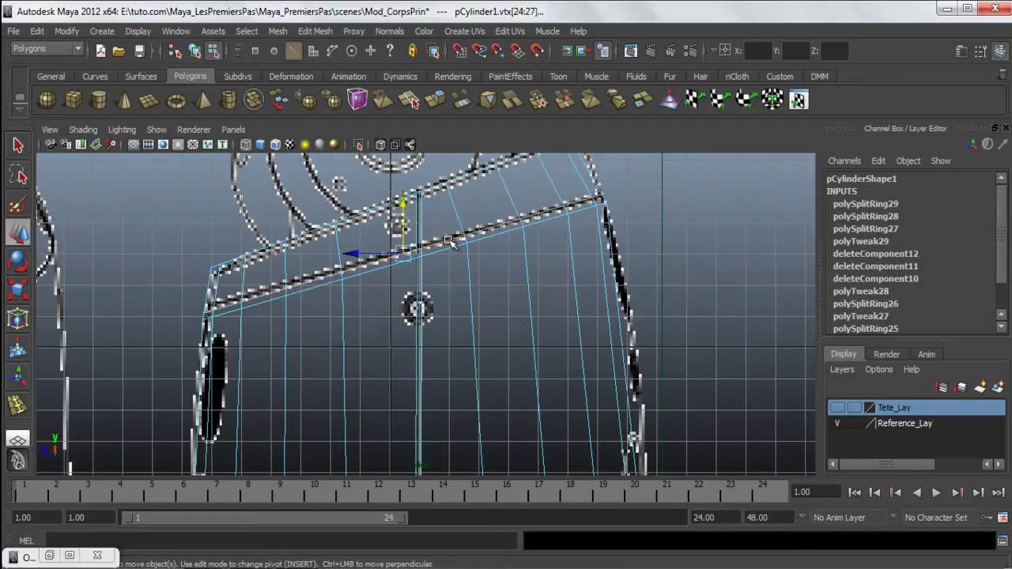
right_click_drag(458, 252, 461, 310, "alt")
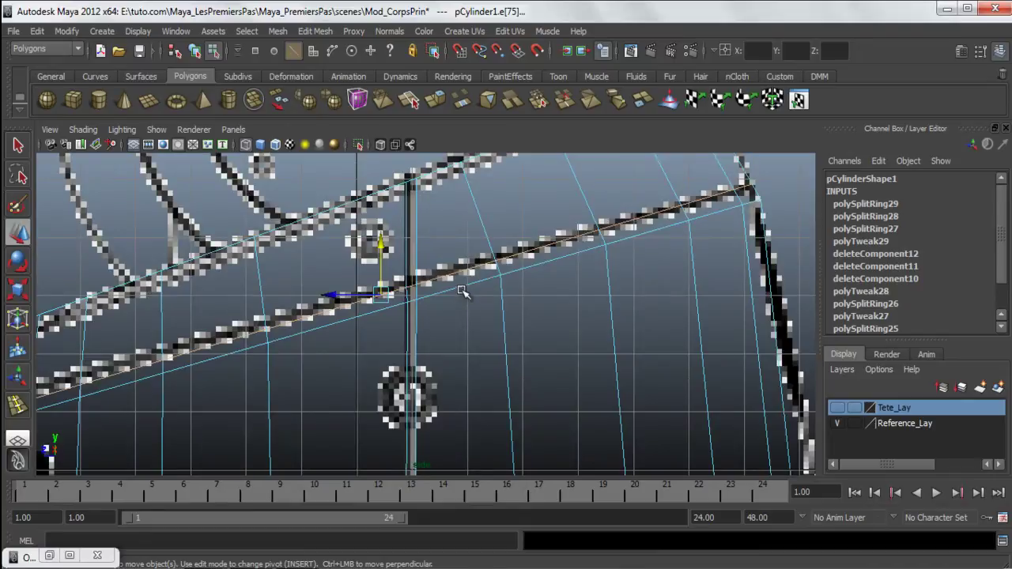
left_click(479, 348)
right_click_drag(479, 348, 452, 309, "alt")
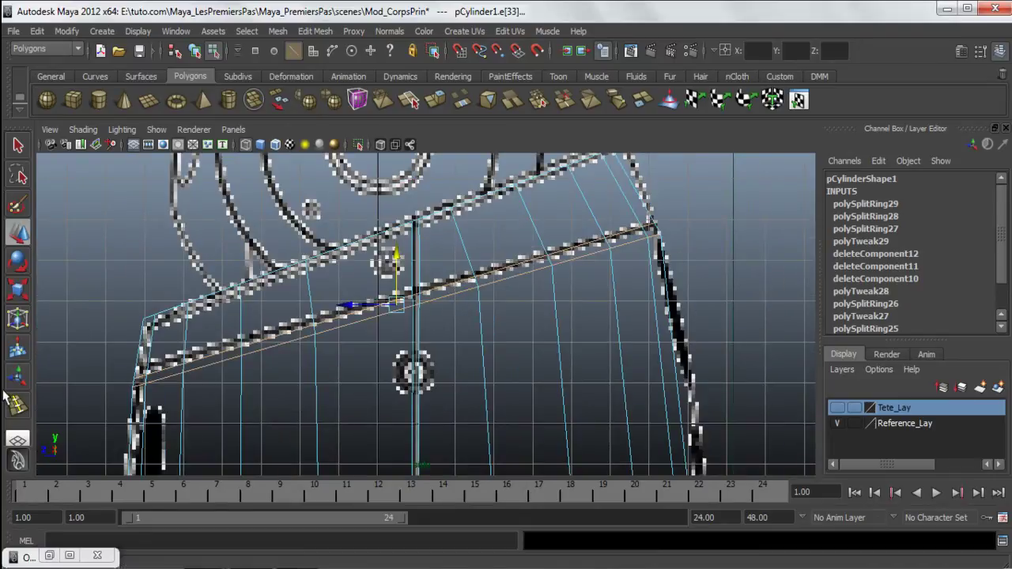
key("space")
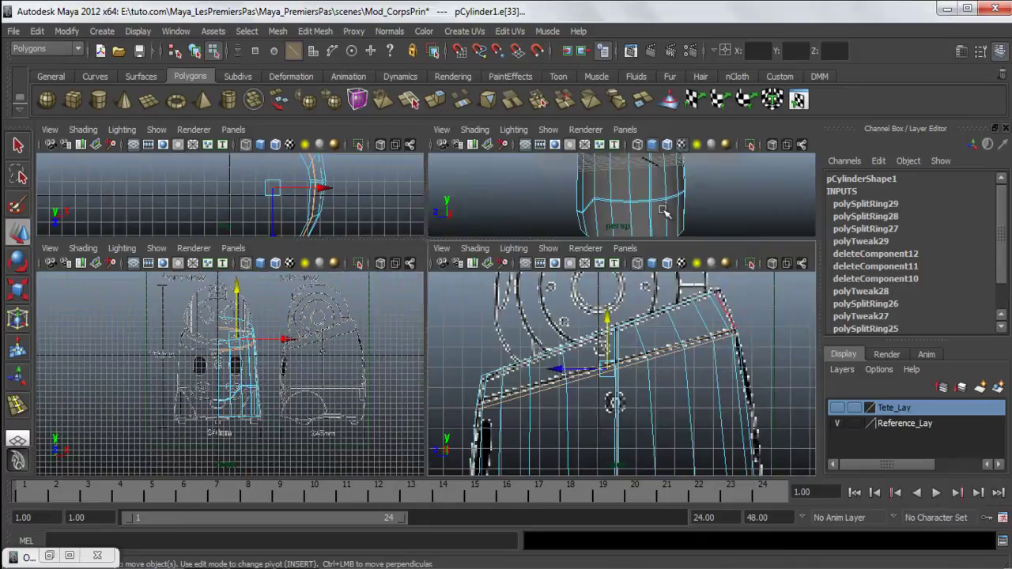
key("space")
left_click_drag(502, 237, 413, 222, "alt")
key("space")
key("space")
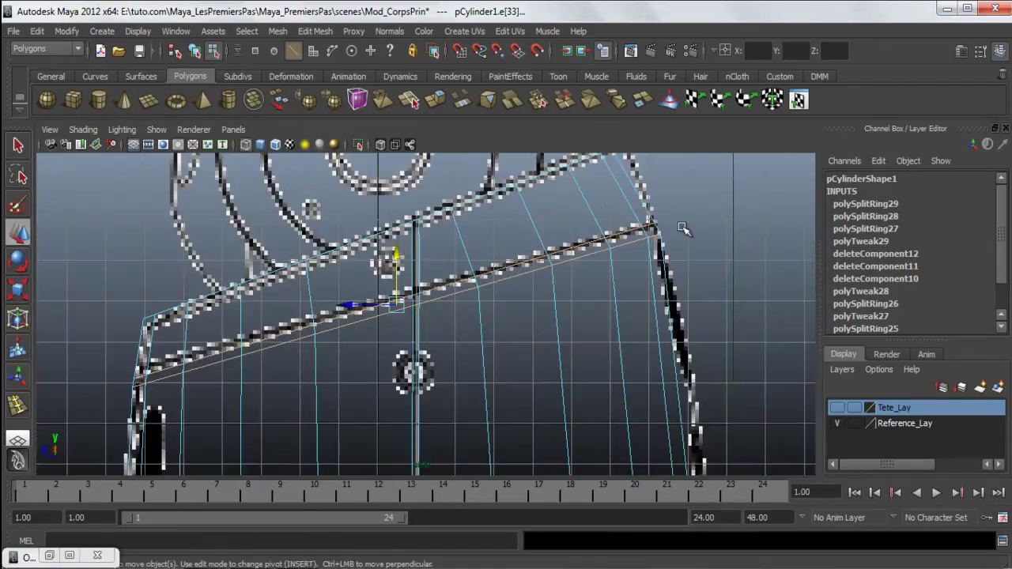
right_click(704, 192, "shift")
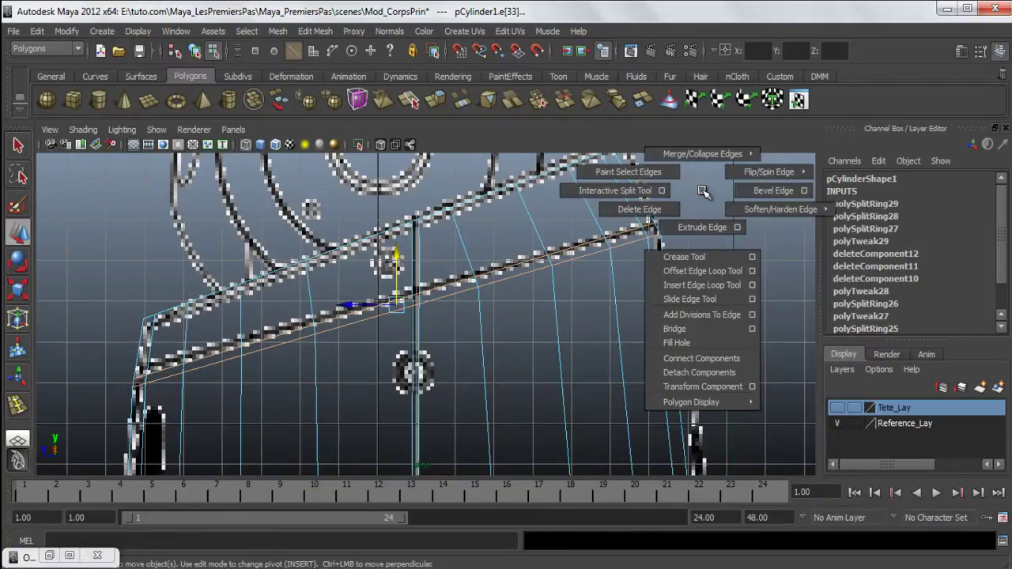
left_click(711, 300)
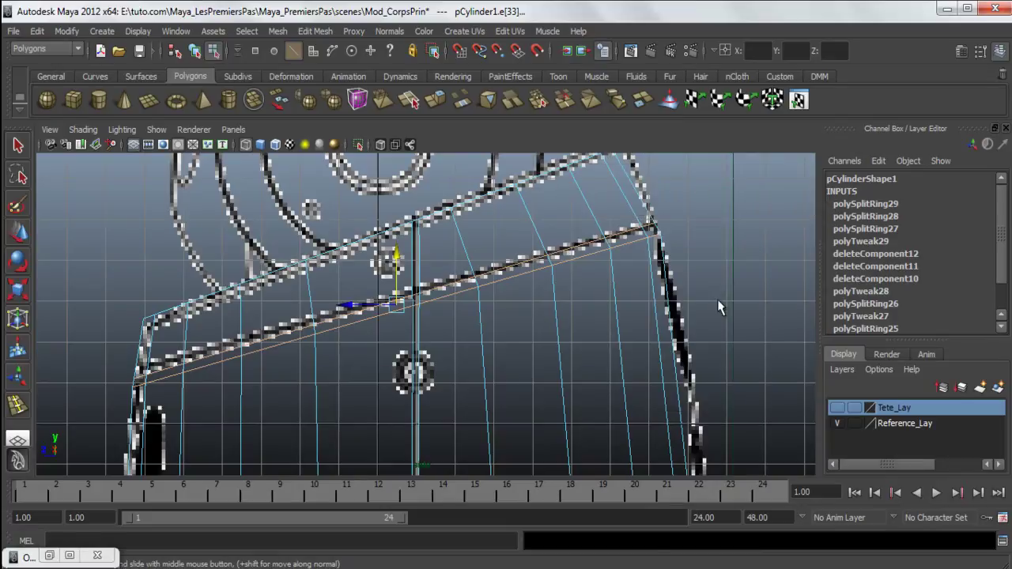
middle_click_drag(424, 348, 395, 336)
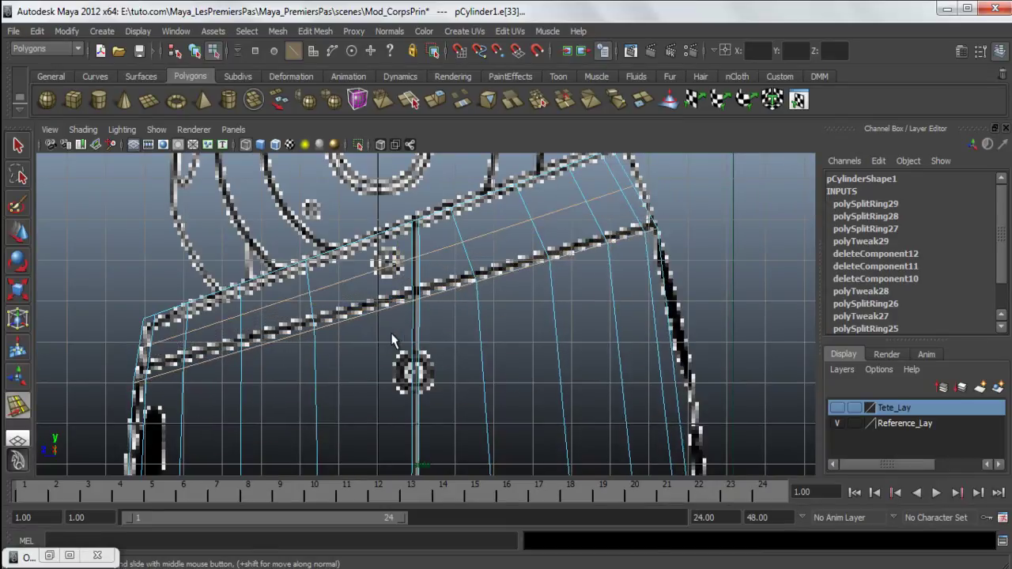
Slide only the upper of the two seam loops back down onto the blueprint's slanted seam, just above the lower loop
key("w")
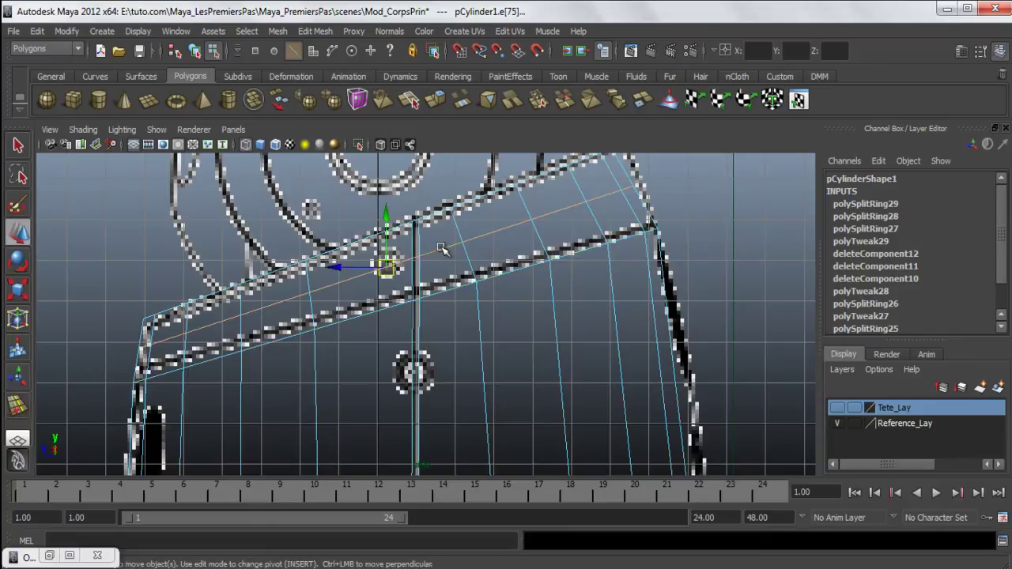
right_click_drag(694, 210, 706, 320, "shift")
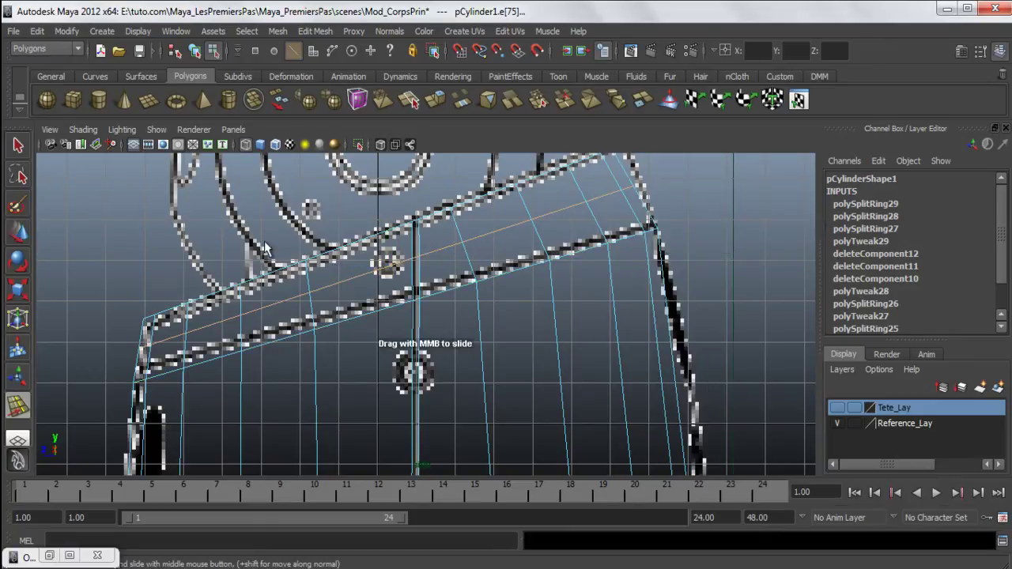
middle_click_drag(449, 290, 504, 307)
scroll(476, 336, "down", 2)
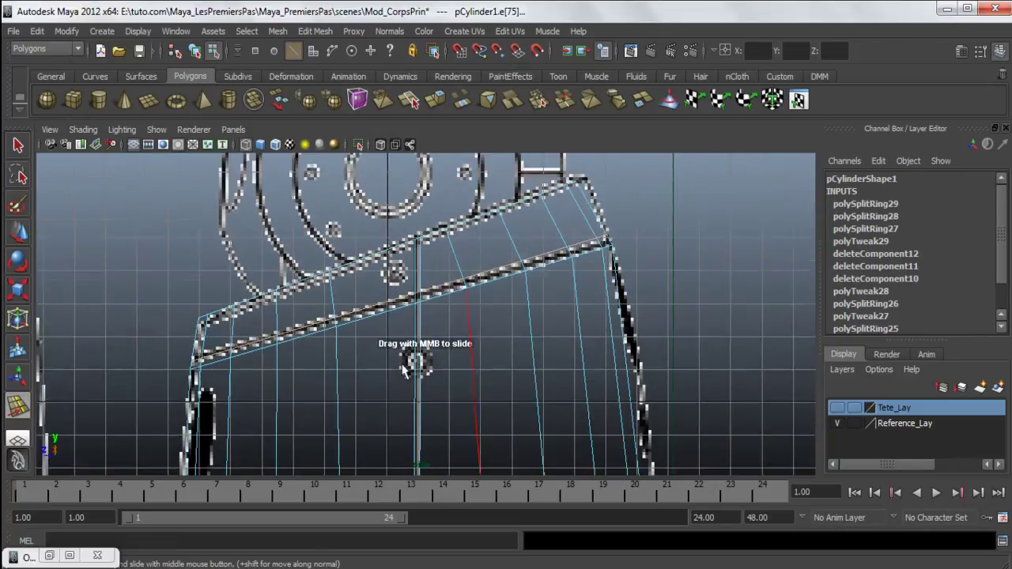
Leave the slide tool and check the adjusted slanted seam loops on the body in the perspective view
middle_click_drag(424, 361, 447, 261, "alt")
key("space")
key("space")
scroll(548, 332, "down", 3)
left_click_drag(548, 332, 443, 244, "alt")
key("w")
Switch to face selection and select the whole narrow strip of faces between the two slanted seam loops
right_click(442, 256)
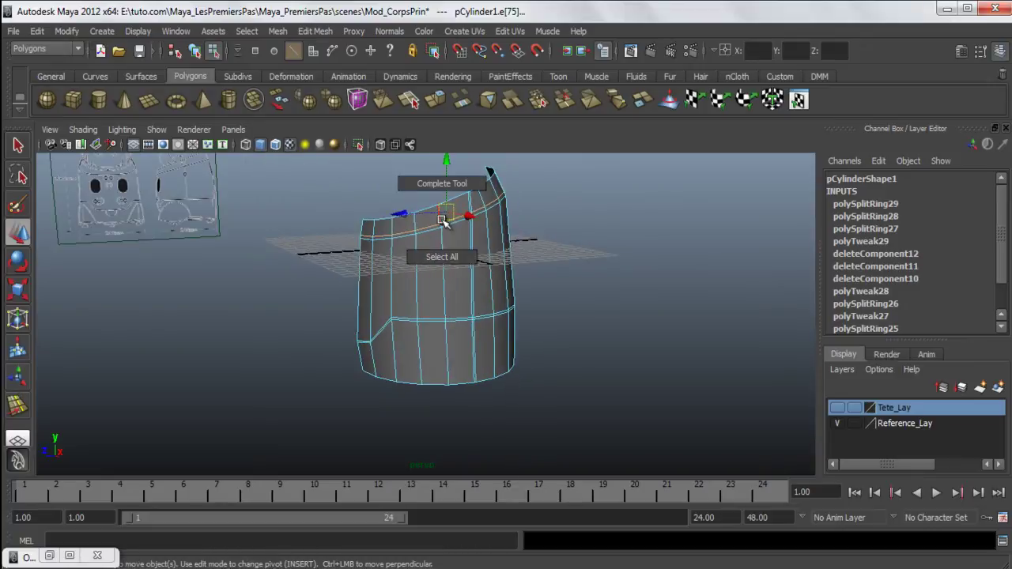
right_click_drag(421, 249, 429, 269)
left_click_drag(429, 269, 443, 273, "alt")
right_click_drag(442, 273, 544, 332, "alt")
middle_click_drag(502, 282, 522, 461, "alt")
left_click_drag(522, 461, 355, 397, "alt")
right_click_drag(356, 397, 398, 409, "alt")
left_click(345, 360)
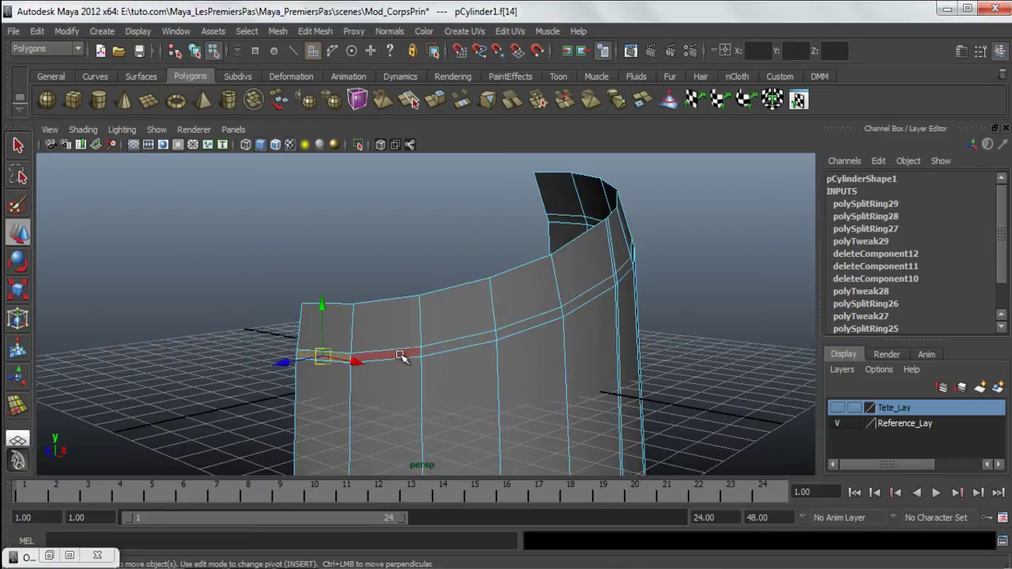
double_click(401, 357, "shift")
Add the narrow face strips of the vertical seam and the stepped lower seam to the selected slanted strip
left_click_drag(599, 379, 525, 360, "alt")
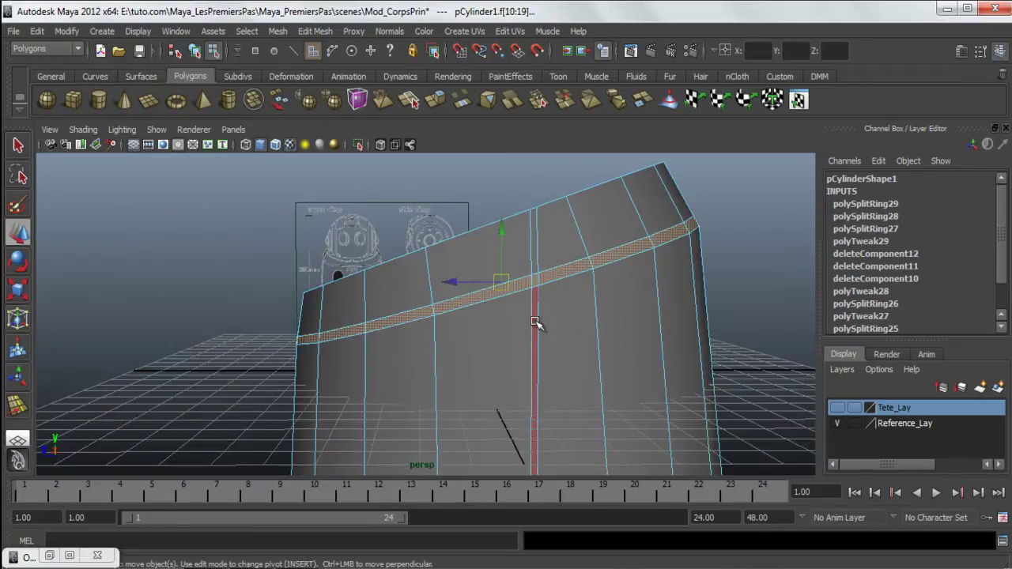
right_click_drag(535, 324, 526, 260, "alt")
left_click_drag(526, 260, 490, 260, "alt")
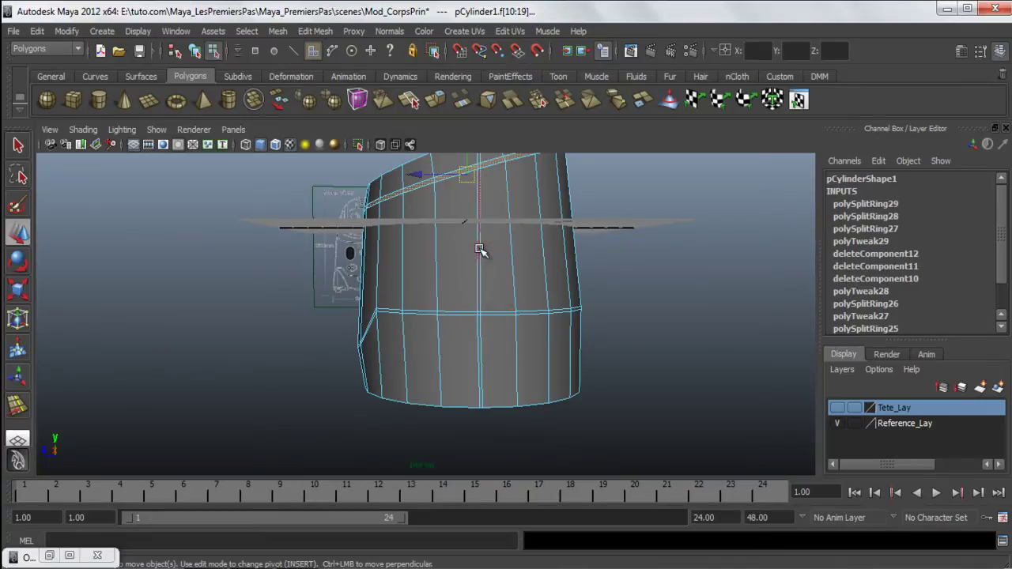
scroll(372, 334, "up", 3)
left_click_drag(311, 334, 329, 397, "alt")
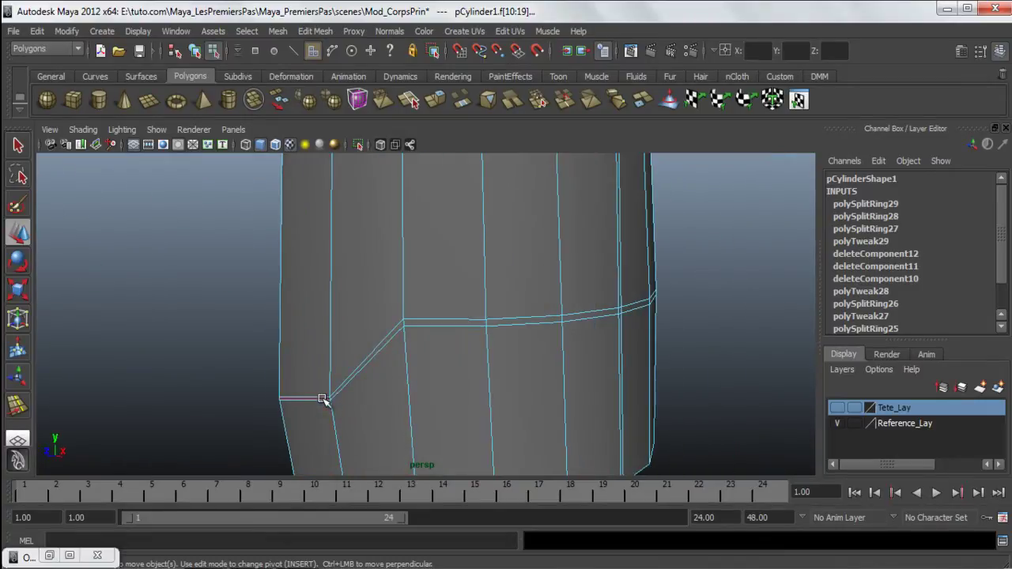
double_click(364, 364, "shift")
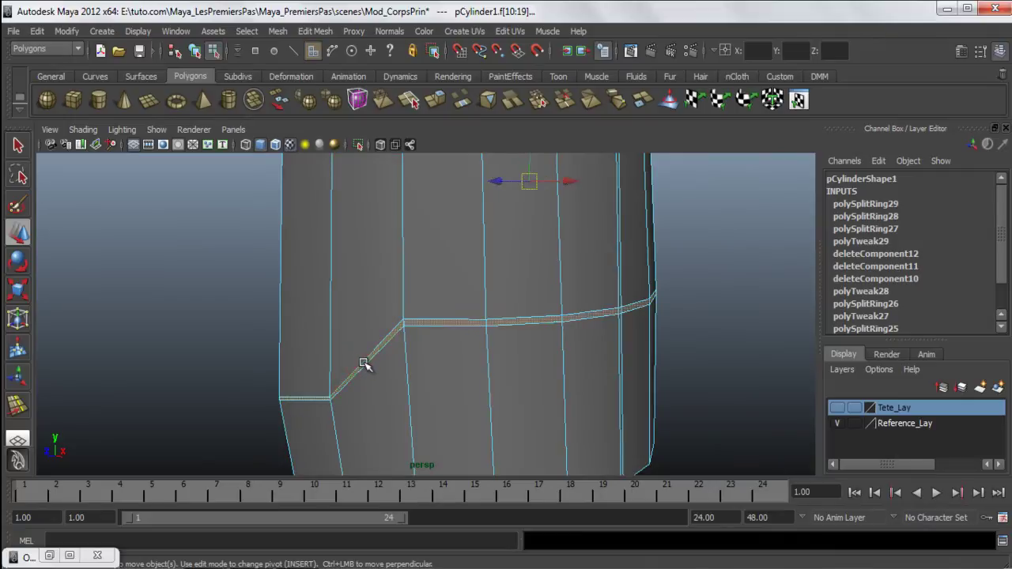
Try to move the upper vertex at the front end of the lower seam vertically, and undo the move
scroll(363, 364, "down", 3)
left_click_drag(427, 362, 463, 341, "alt")
scroll(462, 343, "up", 2)
middle_click_drag(384, 408, 403, 380, "alt")
scroll(402, 380, "up", 5)
left_click_drag(404, 381, 414, 388, "alt")
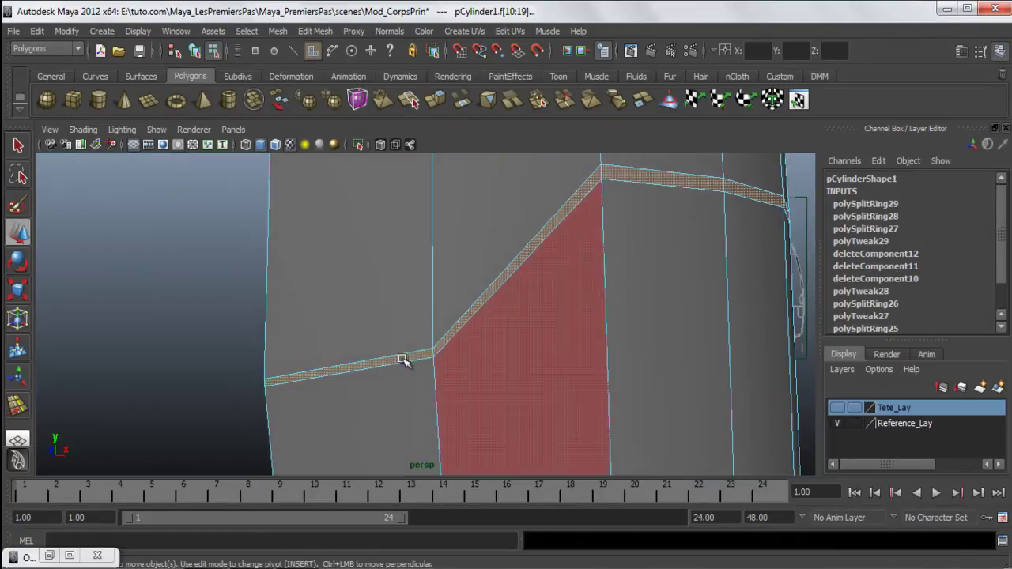
left_click(180, 314)
right_click_drag(338, 282, 266, 275)
left_click(263, 379)
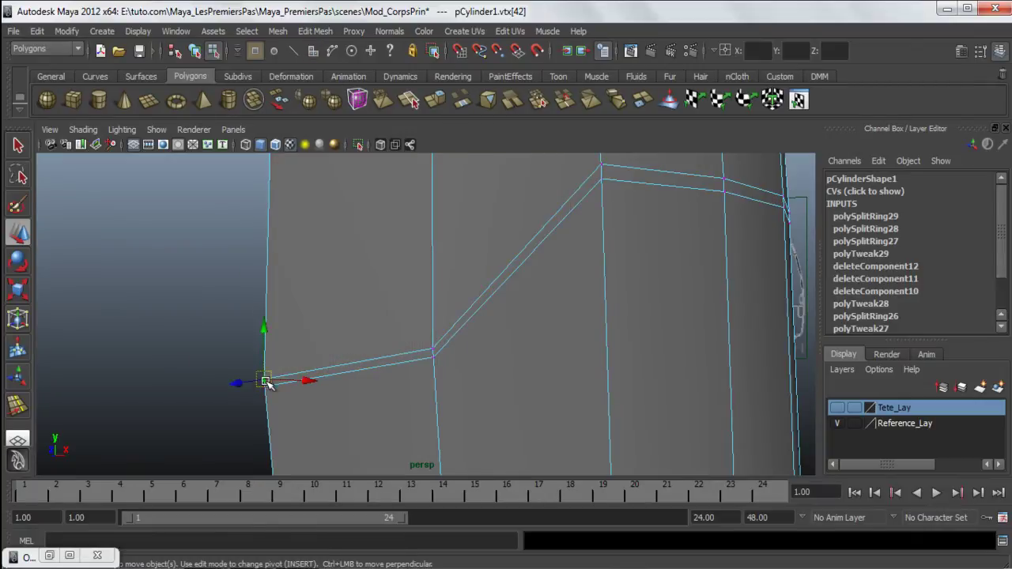
left_click_drag(334, 416, 303, 363, "alt")
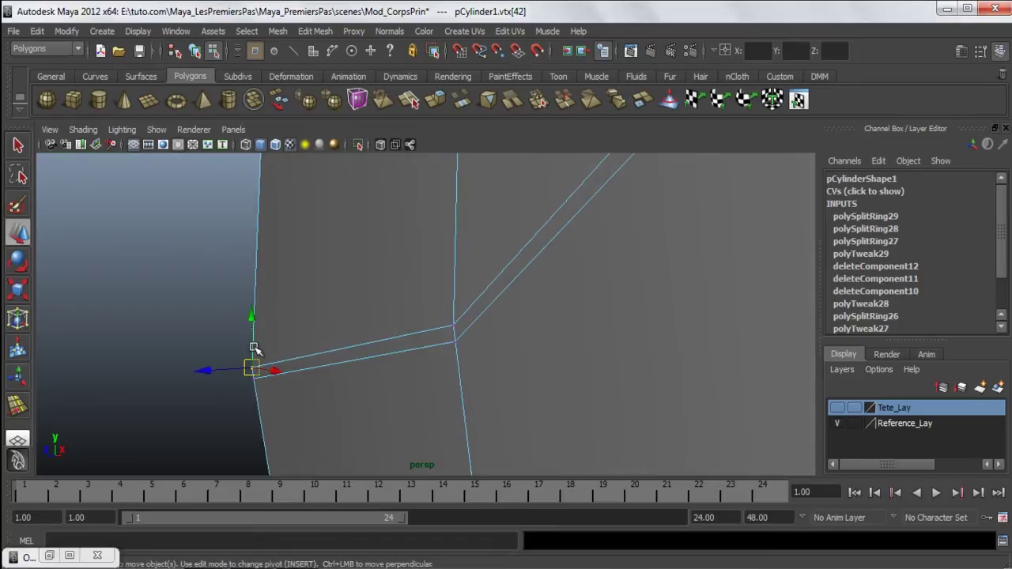
left_click_drag(255, 349, 255, 358)
scroll(254, 363, "up", 1)
scroll(251, 372, "down", 1)
scroll(252, 350, "up", 1)
scroll(230, 352, "down", 2)
key("ctrl+z")
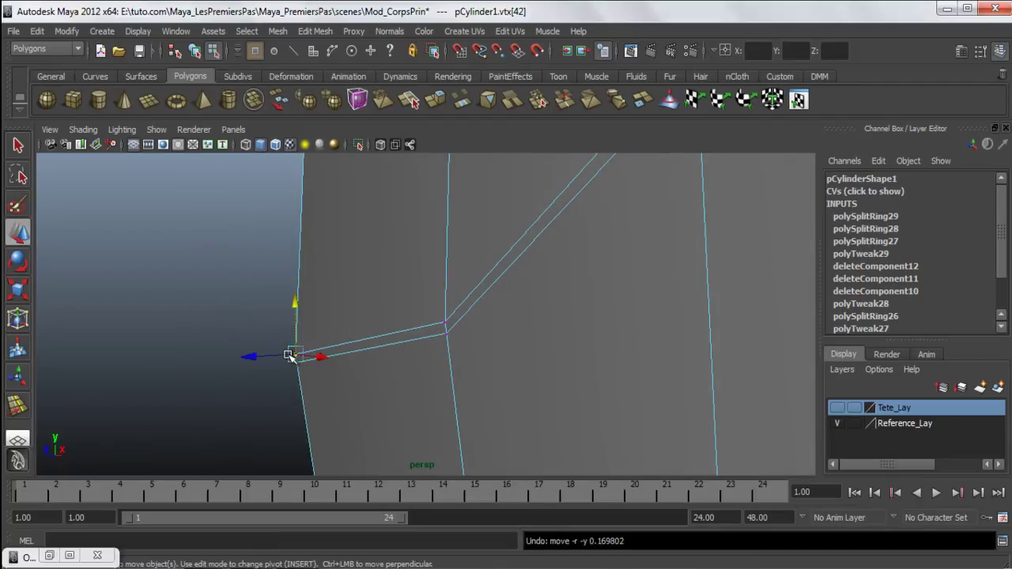
key("ctrl+z")
Slide the two upper vertices at the lower seam's front end up along their vertical edges with curve snapping to widen the strip
scroll(402, 393, "down", 3)
mouse_move(391, 383)
left_mouse_down("alt")
mouse_move(379, 378)
mouse_move(496, 449)
mouse_move(397, 367)
left_mouse_up("alt")
scroll(380, 360, "up", 3)
left_click(358, 315)
left_click_drag(357, 317, 378, 361, "alt")
left_click(372, 379)
scroll(387, 385, "up", 3)
scroll(315, 405, "down", 3)
key("c")
middle_click_drag(431, 189, 428, 313)
left_click_drag(480, 325, 427, 308, "alt")
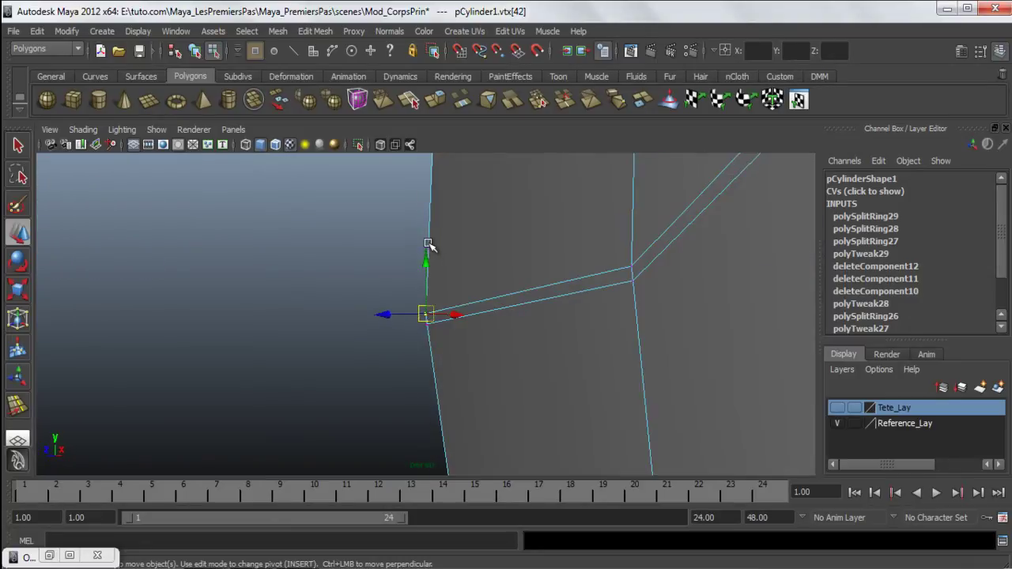
middle_click_drag(430, 234, 441, 307)
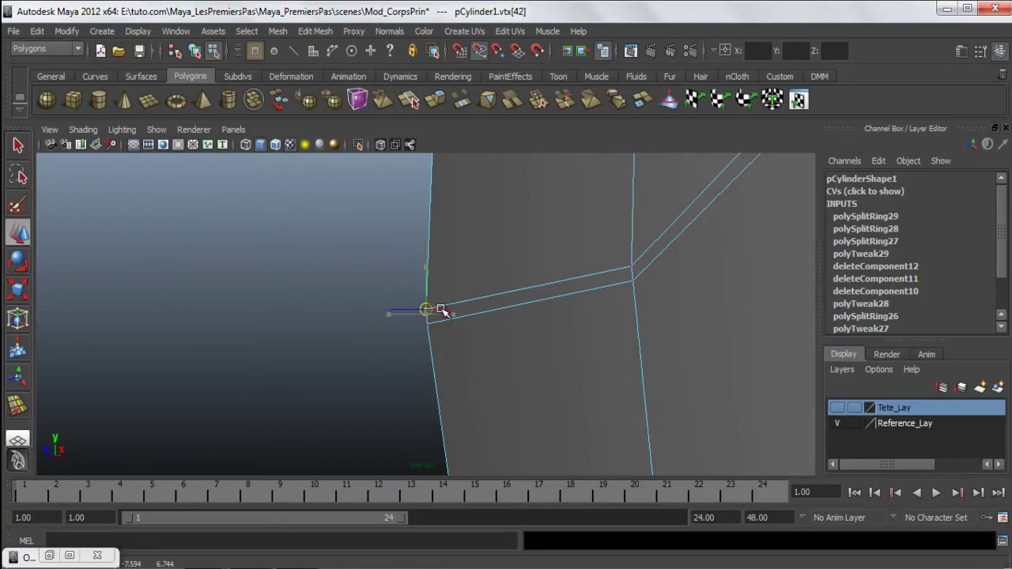
left_click(628, 267)
middle_click_drag(635, 185, 637, 252)
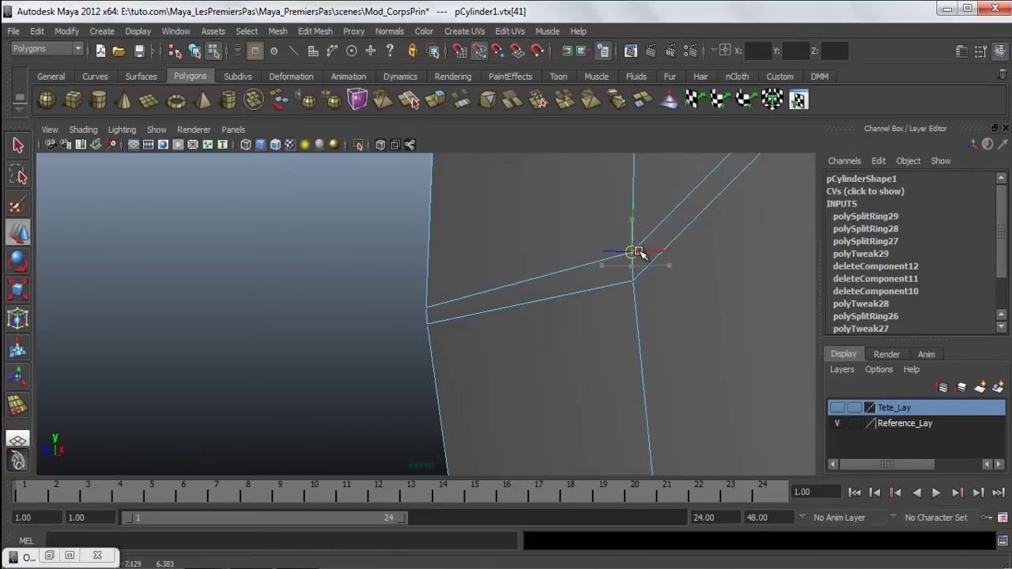
Select the lower edges of the slanted seam from its high end towards the front and adjust the strip width with the Slide Edge Tool
scroll(641, 257, "down", 5)
left_click_drag(581, 317, 648, 326, "alt")
scroll(418, 242, "down", 3)
left_click_drag(580, 336, 472, 256, "alt")
right_click_drag(465, 220, 506, 228)
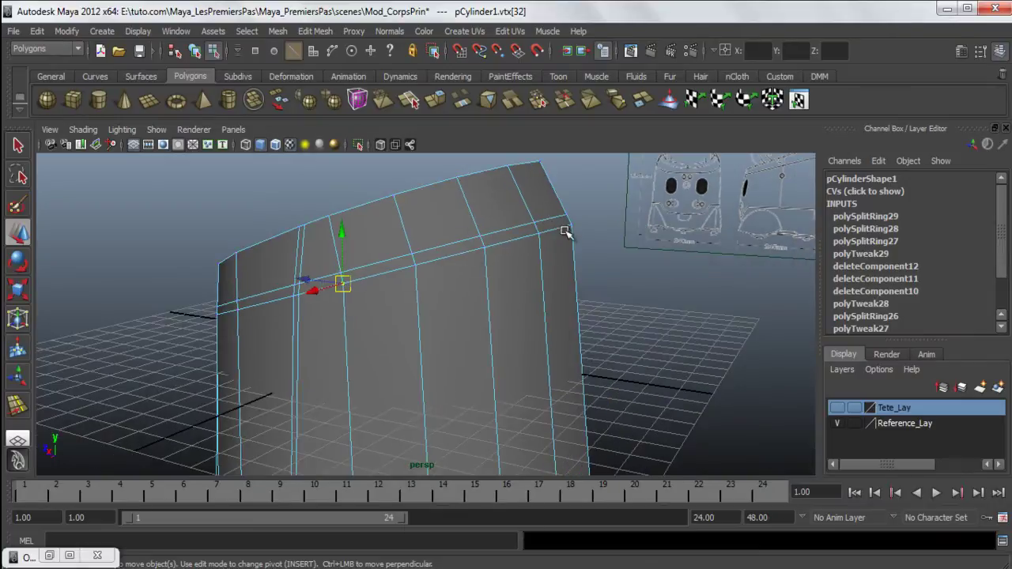
left_click(551, 231)
left_click_drag(440, 259, 383, 277)
left_click_drag(272, 349, 355, 354, "alt")
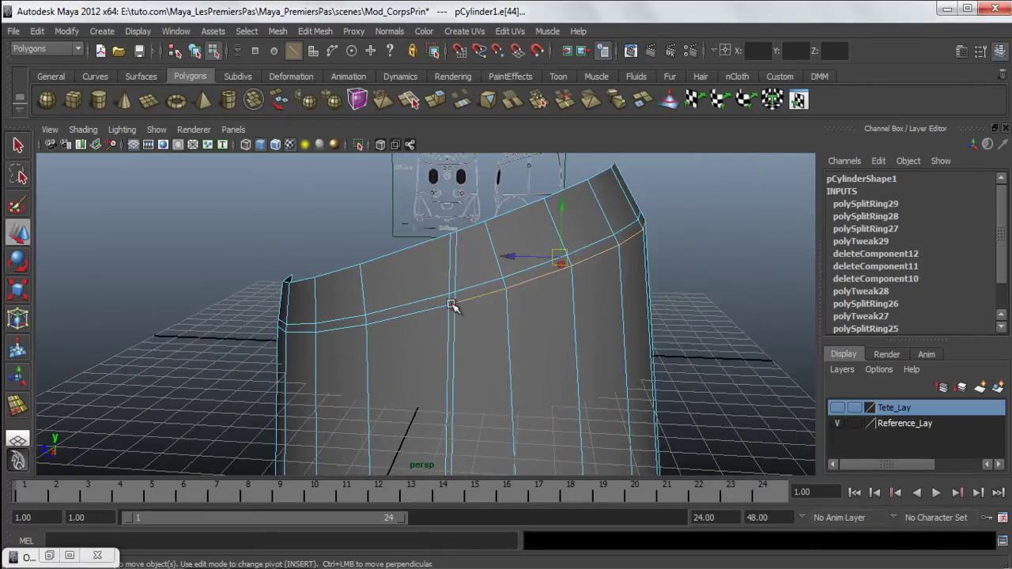
left_click_drag(430, 338, 559, 348, "alt")
right_click_drag(736, 228, 739, 352, "shift")
mouse_move(668, 332)
middle_mouse_down()
mouse_move(641, 322)
mouse_move(657, 319)
middle_mouse_up()
left_click_drag(659, 324, 682, 322, "alt")
scroll(681, 323, "down", 3)
key("w")
Switch to face selection and select the whole narrow face strip of the slanted upper seam
right_click_drag(508, 272, 511, 302)
scroll(361, 334, "up", 3)
left_click_drag(362, 334, 316, 314, "alt")
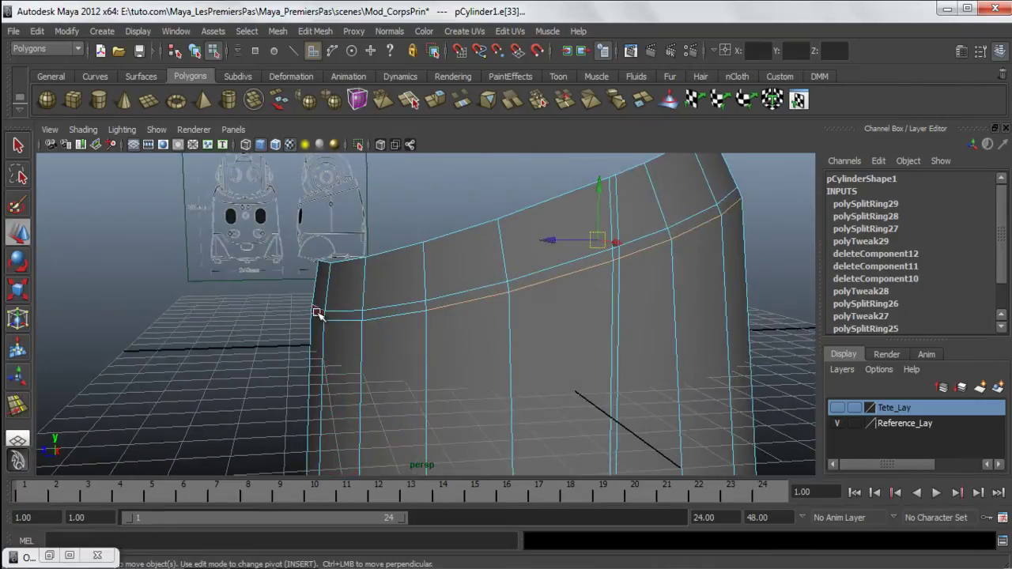
double_click(345, 318)
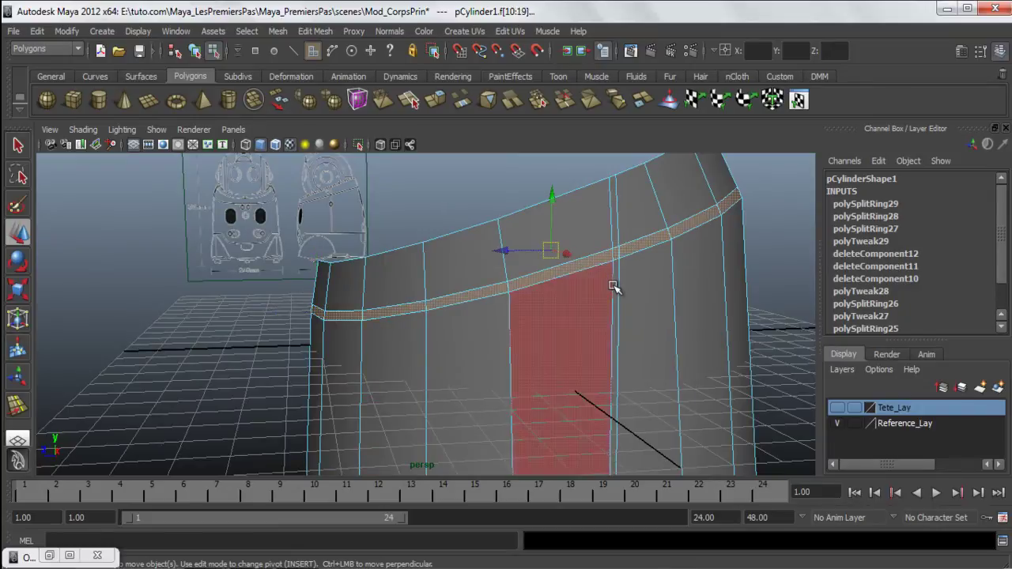
Add the stepped lower seam strip and the vertical seam strip to the face selection, and check the selection in wireframe
scroll(614, 289, "down", 3)
left_click_drag(614, 290, 581, 277, "alt")
middle_click_drag(580, 277, 586, 234, "alt")
scroll(507, 325, "up", 3)
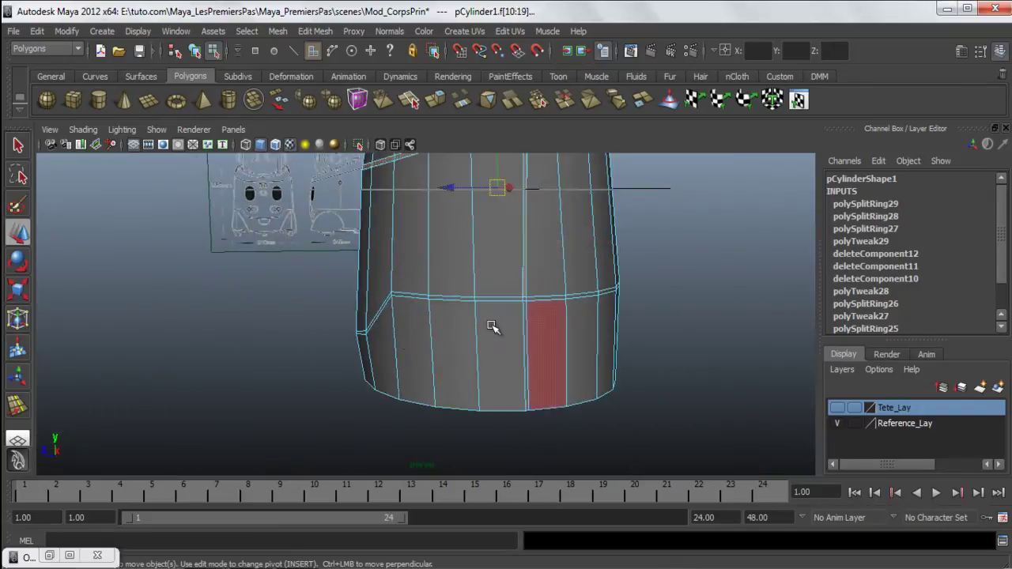
left_click_drag(378, 361, 447, 354, "alt")
scroll(447, 355, "up", 3)
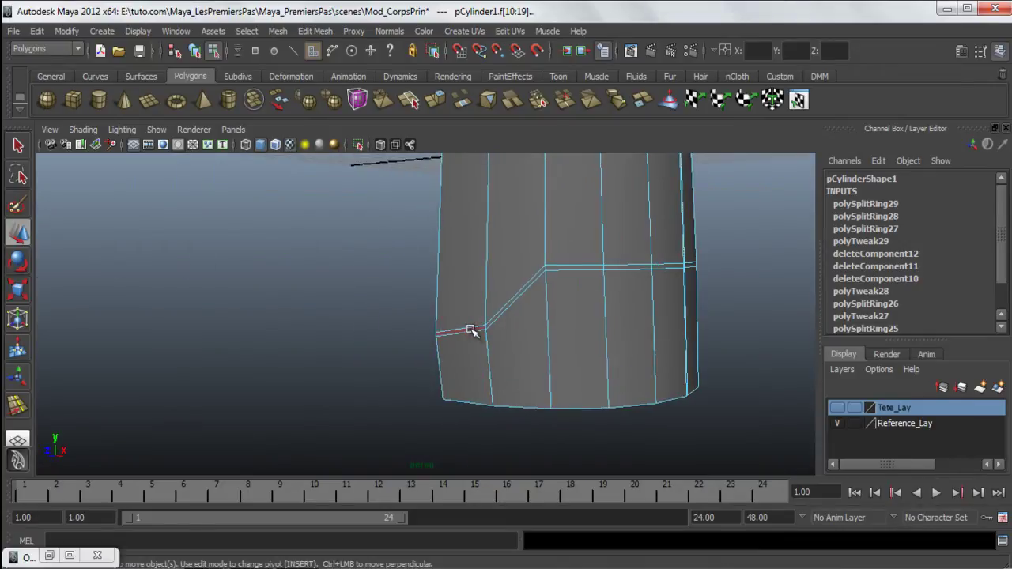
left_click(507, 304, "shift")
key("ctrl+z")
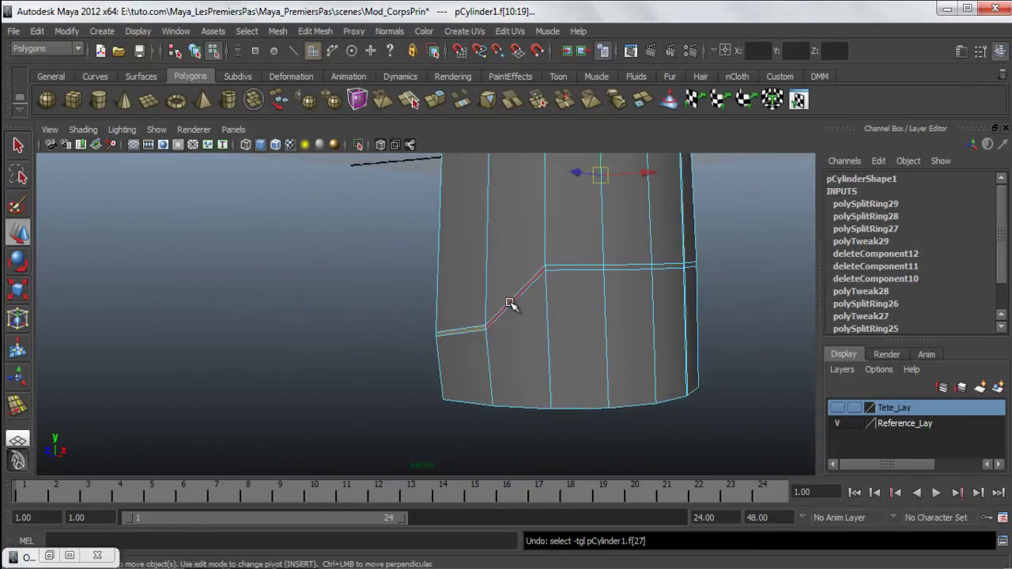
mouse_move(512, 305)
left_mouse_down("alt")
mouse_move(592, 327)
mouse_move(547, 339)
mouse_move(482, 327)
mouse_move(514, 269)
mouse_move(502, 366)
mouse_move(434, 355)
mouse_move(469, 369)
mouse_move(692, 249)
left_mouse_up("alt")
key("4")
left_click_drag(708, 382, 430, 380, "alt")
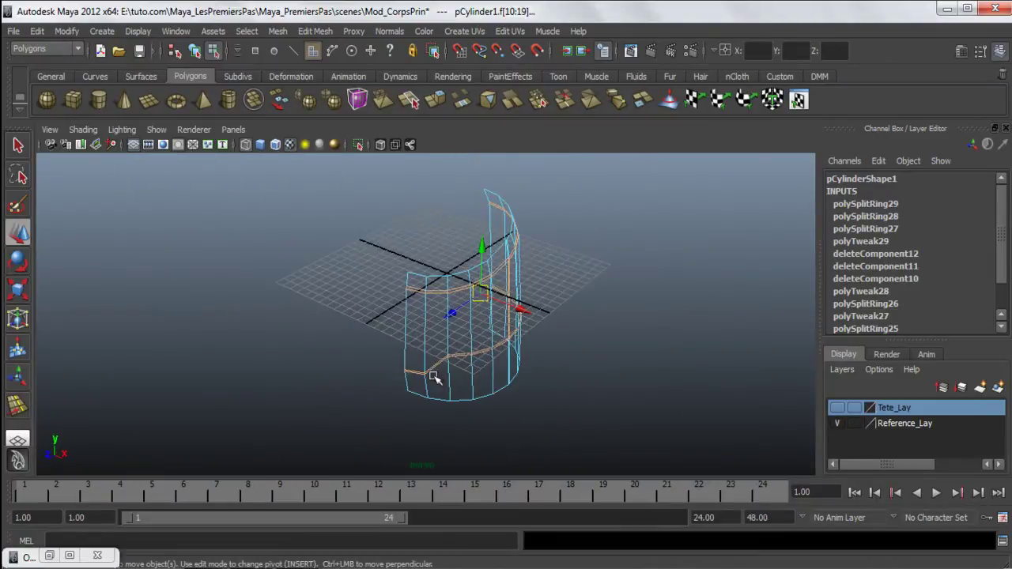
Extrude all the selected seam faces inward with a thickness of -2.56
left_click(314, 31)
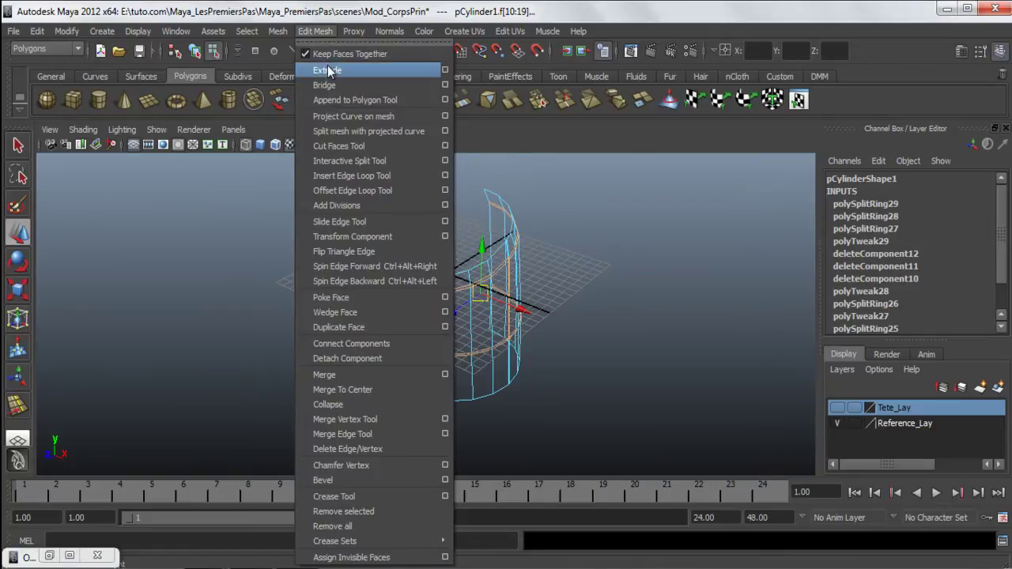
left_click(322, 30)
right_click(622, 198, "shift")
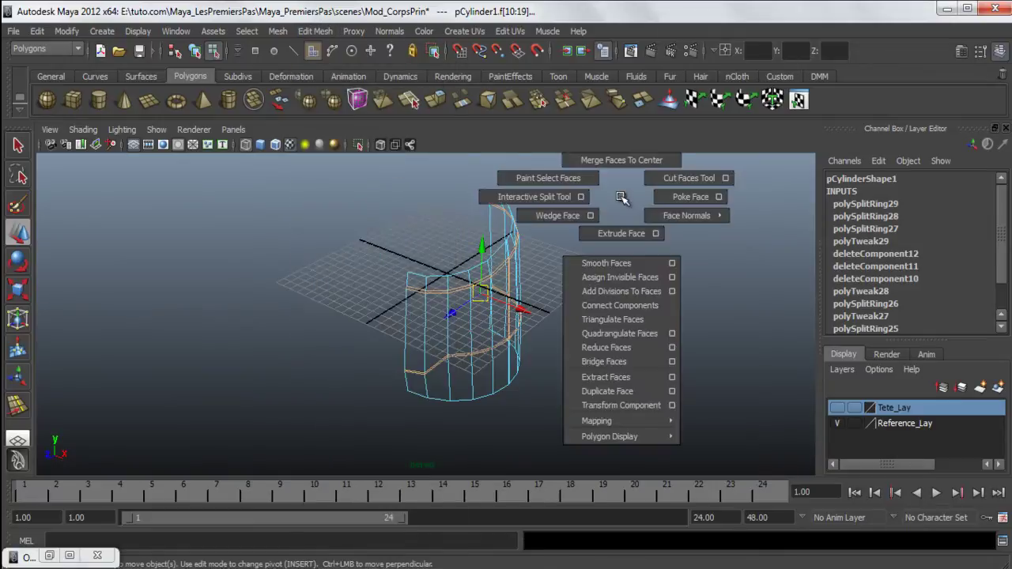
left_click(634, 243)
left_click_drag(582, 354, 596, 384, "alt")
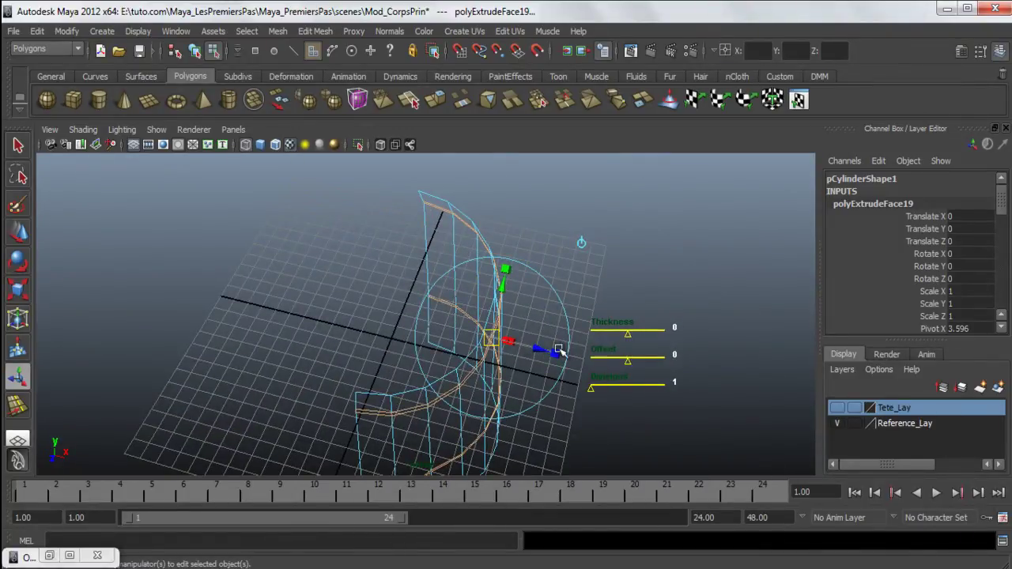
left_click_drag(624, 335, 574, 287)
left_click_drag(574, 251, 616, 255)
Return to shaded display and adjust the extruded seam faces' depth along their local Z direction to form shallow grooves
mouse_move(581, 332)
left_mouse_down("alt")
mouse_move(537, 314)
mouse_move(522, 339)
mouse_move(472, 266)
mouse_move(590, 413)
mouse_move(503, 356)
mouse_move(517, 343)
mouse_move(592, 336)
left_mouse_up("alt")
key("5")
left_click_drag(623, 257, 415, 339)
scroll(522, 412, "up", 5)
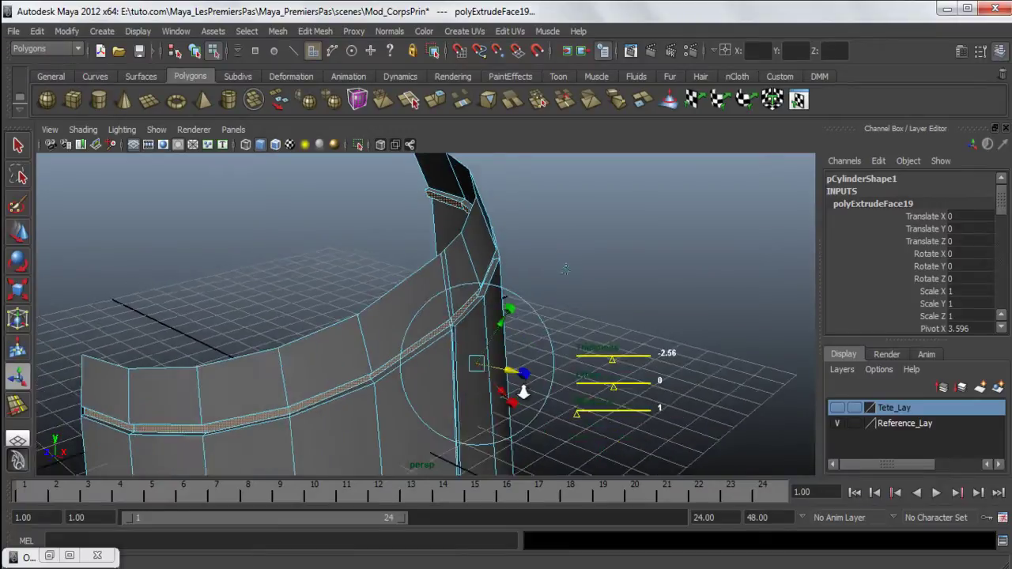
left_click_drag(575, 430, 444, 302)
right_click_drag(556, 355, 630, 363, "alt")
left_click(645, 350)
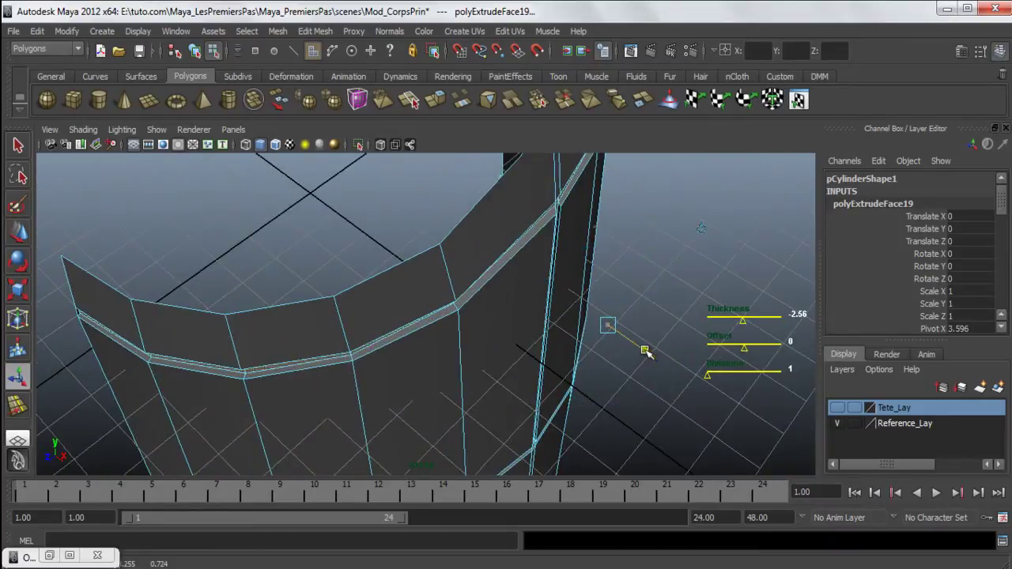
left_click_drag(647, 352, 486, 293, "alt")
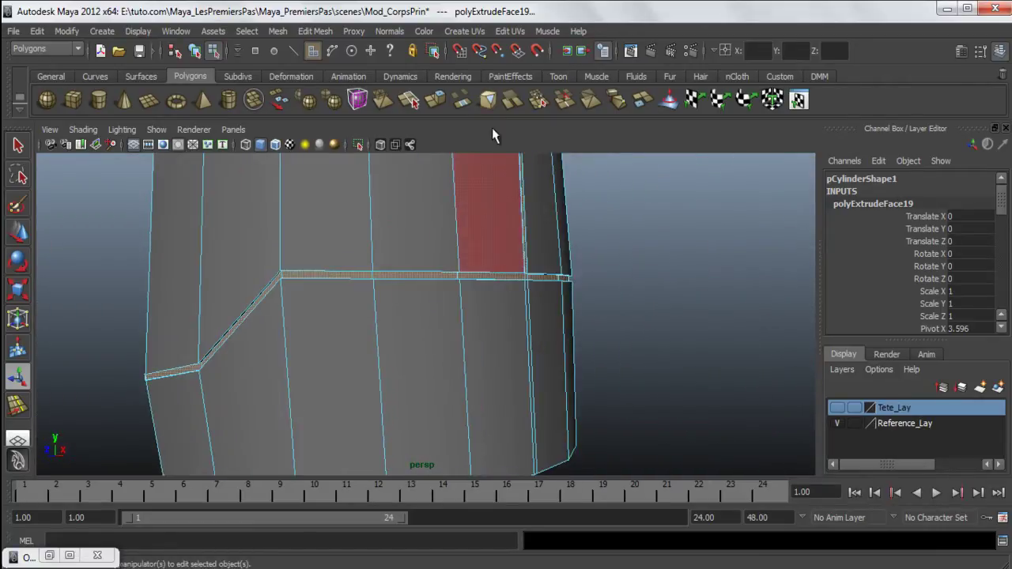
Extract the selected seam faces from the body, return to object mode and clear the selection
left_click(283, 30)
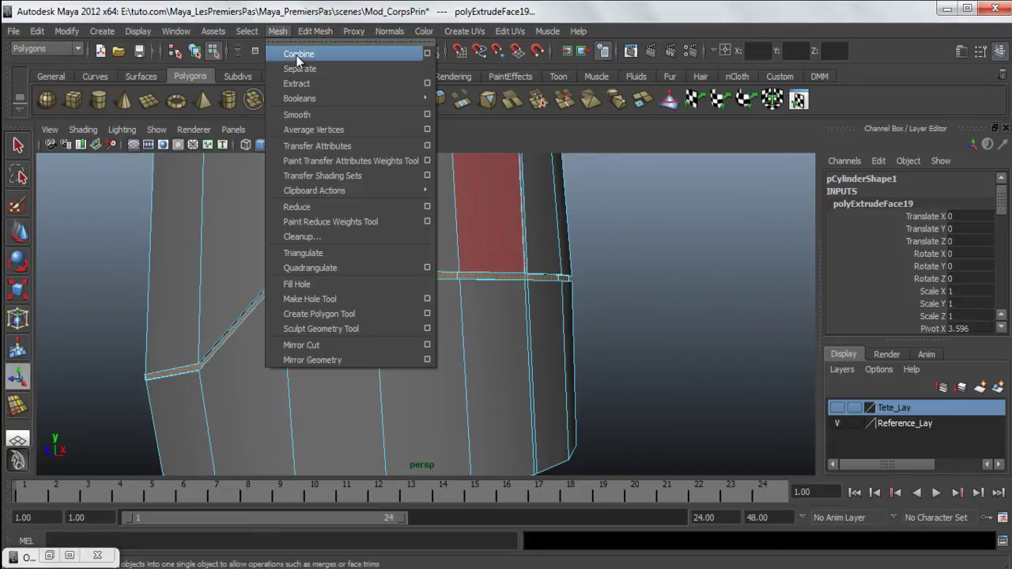
left_click(308, 84)
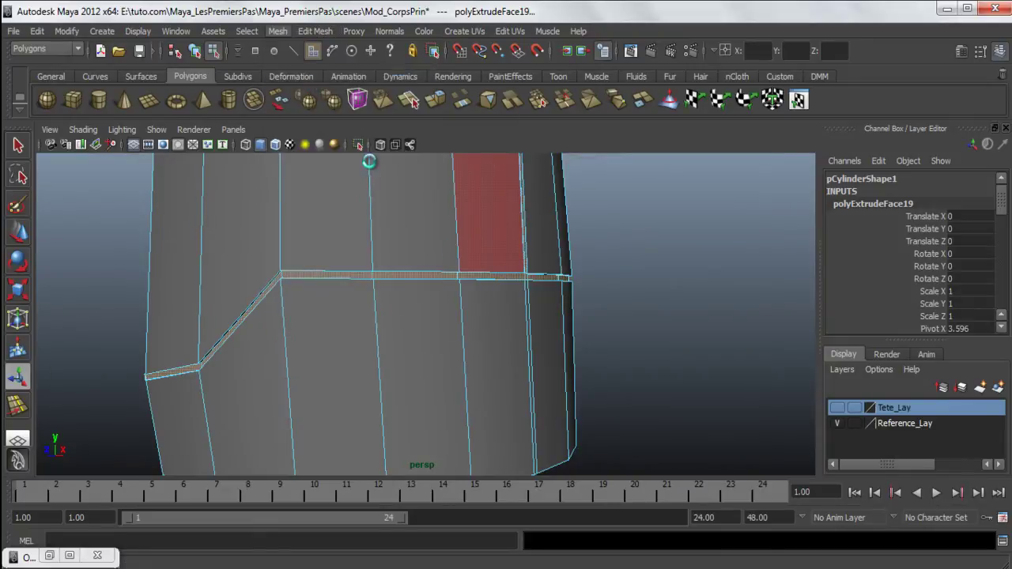
scroll(354, 198, "down", 3)
right_click_drag(354, 198, 414, 188)
left_click(688, 284)
Move the body shell away from the extracted seam strips to check their separation, and undo the move
scroll(650, 289, "down", 5)
left_click_drag(455, 253, 256, 318, "alt")
left_click(448, 285)
left_click(610, 339)
left_click(406, 294)
key("w")
left_click(457, 264)
left_click_drag(458, 264, 463, 199, "alt")
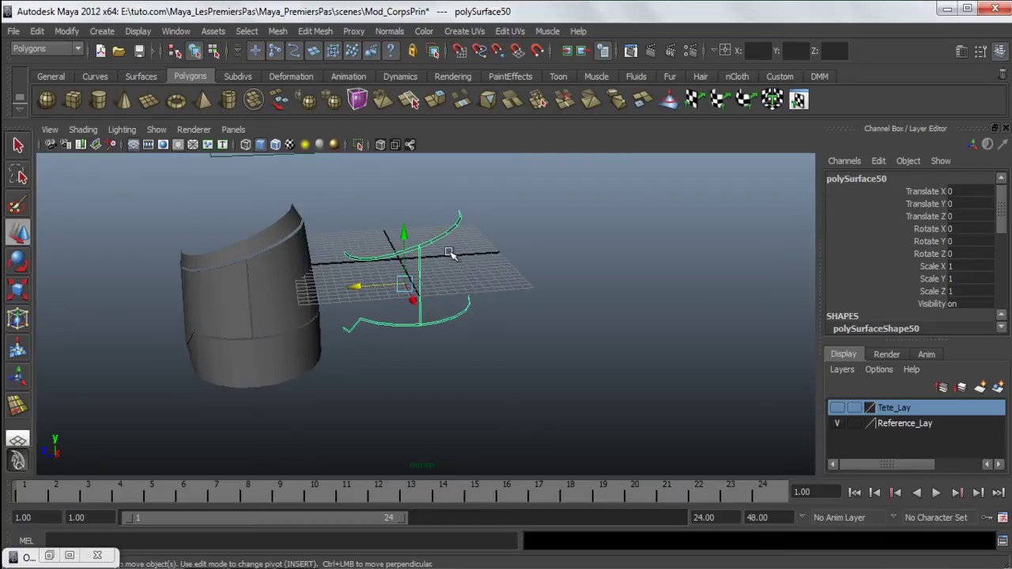
key("ctrl+z")
Show the Tete_Lay layer and examine how the head's separate panels and thin seam pieces are built, picking several of them
left_click(301, 355)
left_click_drag(301, 355, 471, 360, "alt")
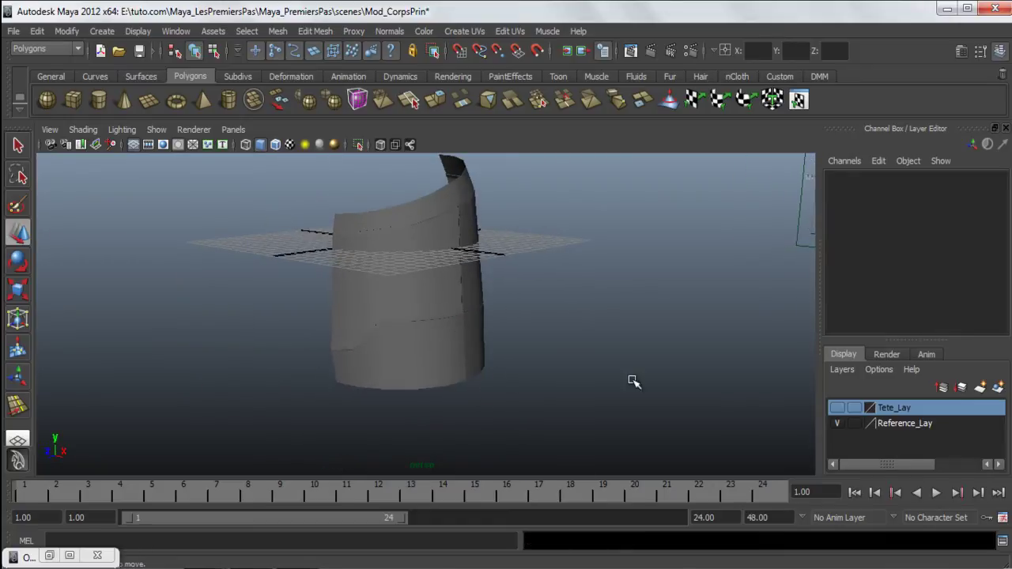
left_click_drag(488, 320, 459, 282, "alt")
left_click_drag(462, 354, 476, 257, "alt")
left_click(838, 408)
left_click_drag(443, 340, 385, 248, "alt")
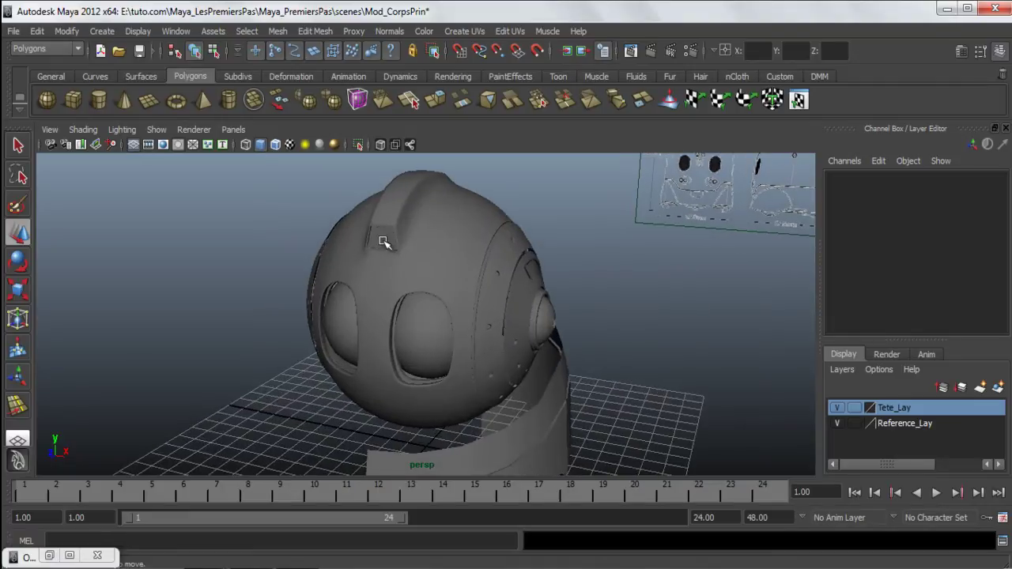
left_click(383, 247)
left_click_drag(482, 356, 509, 381, "alt")
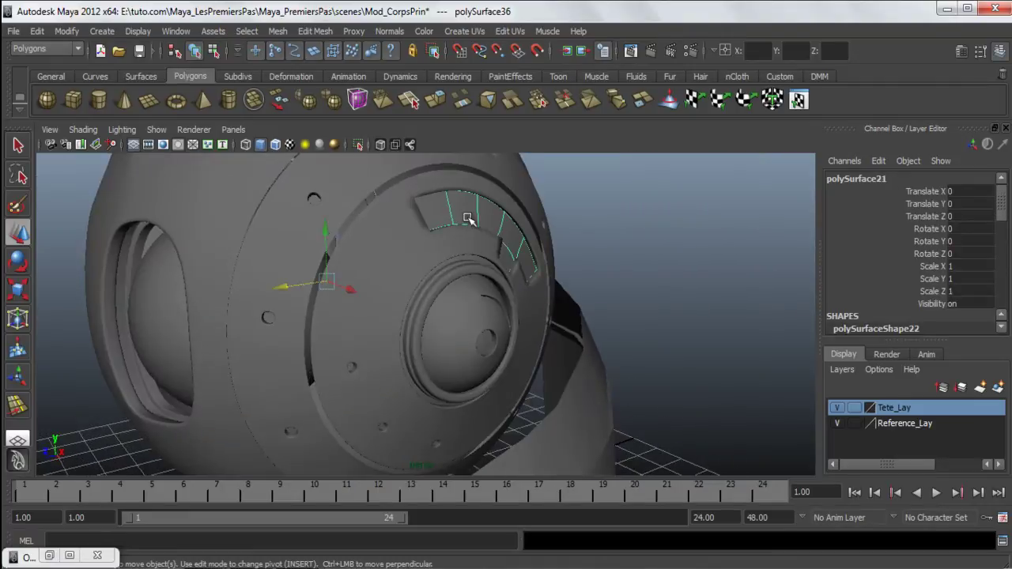
left_click_drag(419, 254, 504, 284, "alt")
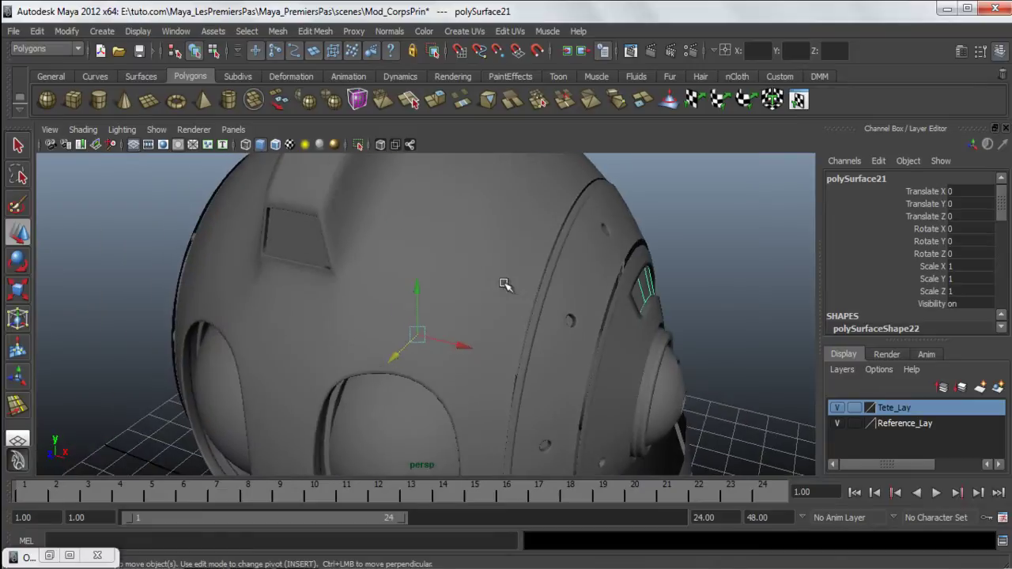
left_click(624, 271)
left_click(563, 227)
left_click(563, 231)
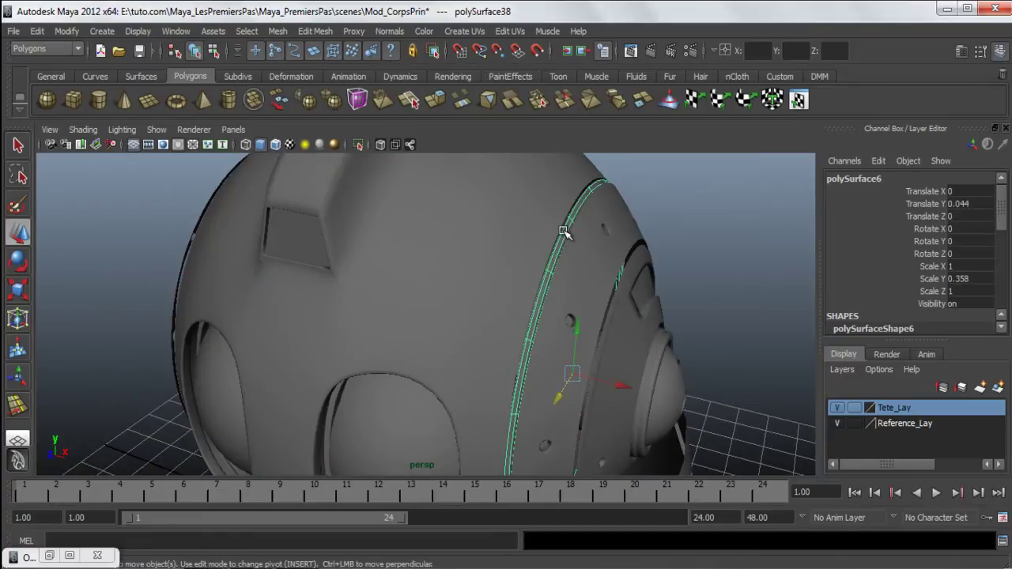
left_click(637, 253)
scroll(611, 370, "down", 6)
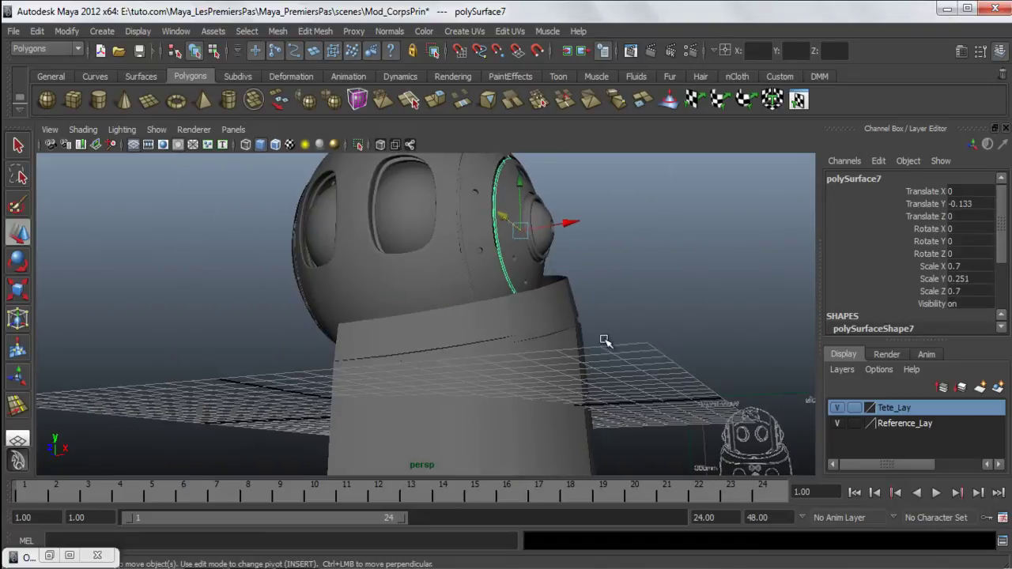
Hide the Tete_Lay layer again, clear the selection and switch from the perspective view to the four-view layout
right_click_drag(763, 417, 751, 414, "alt")
left_click(837, 410)
right_click_drag(680, 357, 552, 355, "alt")
left_click(497, 400)
middle_click_drag(497, 402, 517, 294, "alt")
left_click_drag(516, 294, 445, 339, "alt")
key("space")
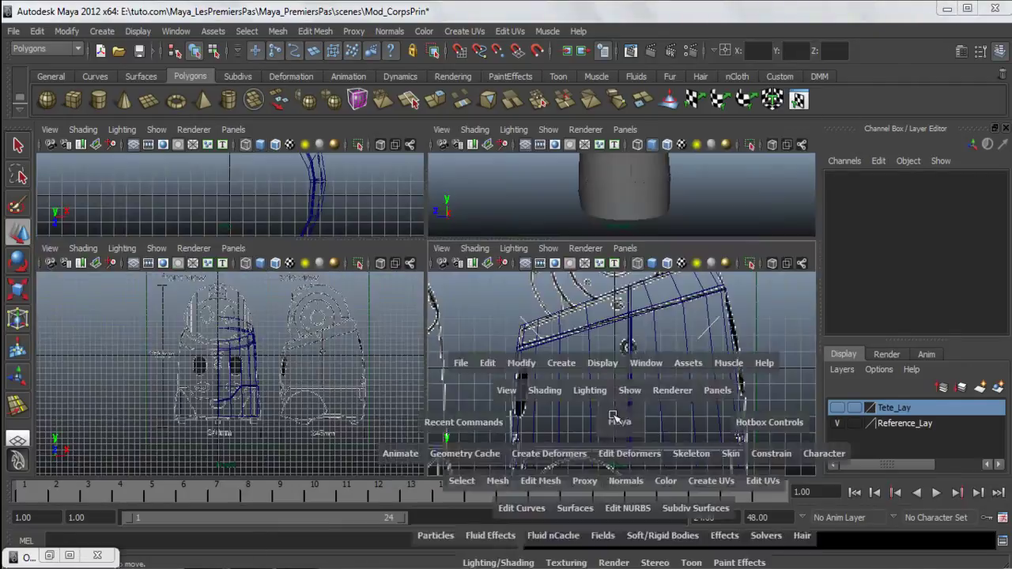
Examine how the body's wireframe and seam lines follow the blueprint in the side view
key("space")
middle_click_drag(540, 370, 556, 238, "alt")
right_click_drag(555, 238, 407, 344, "alt")
middle_click_drag(407, 345, 416, 369, "alt")
middle_click_drag(394, 290, 423, 270, "alt")
middle_click_drag(391, 218, 457, 272, "alt")
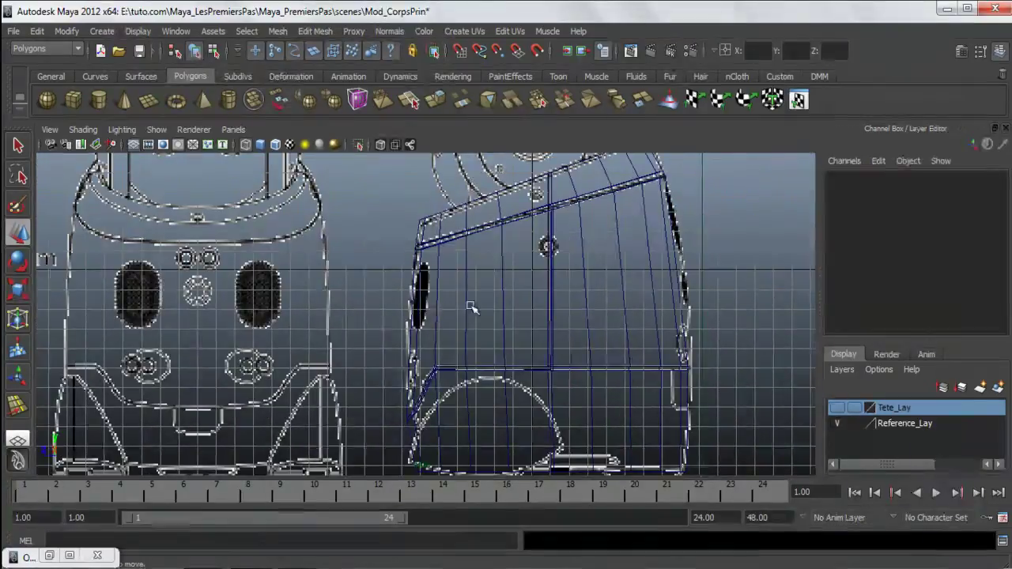
middle_click_drag(515, 291, 531, 250, "alt")
middle_click_drag(457, 286, 463, 310, "alt")
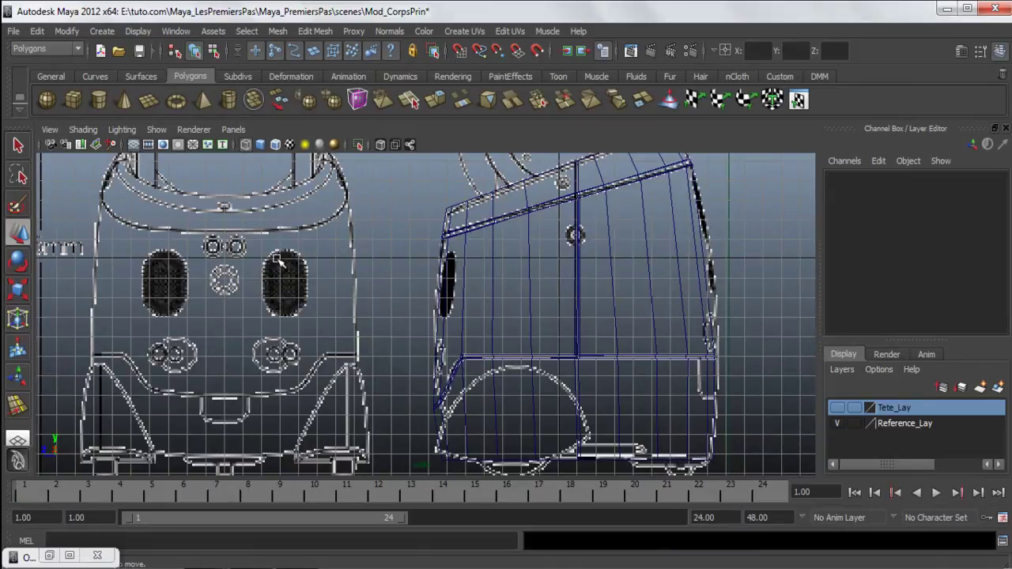
Examine the upper and lower seam lines around the body shell in the perspective view
key("space")
key("space")
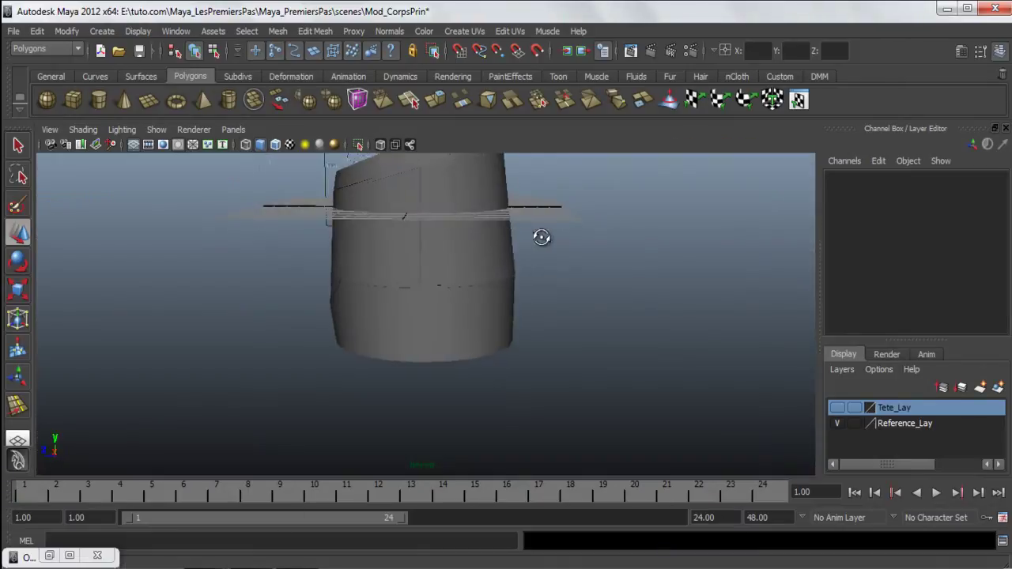
left_click_drag(494, 251, 459, 229, "alt")
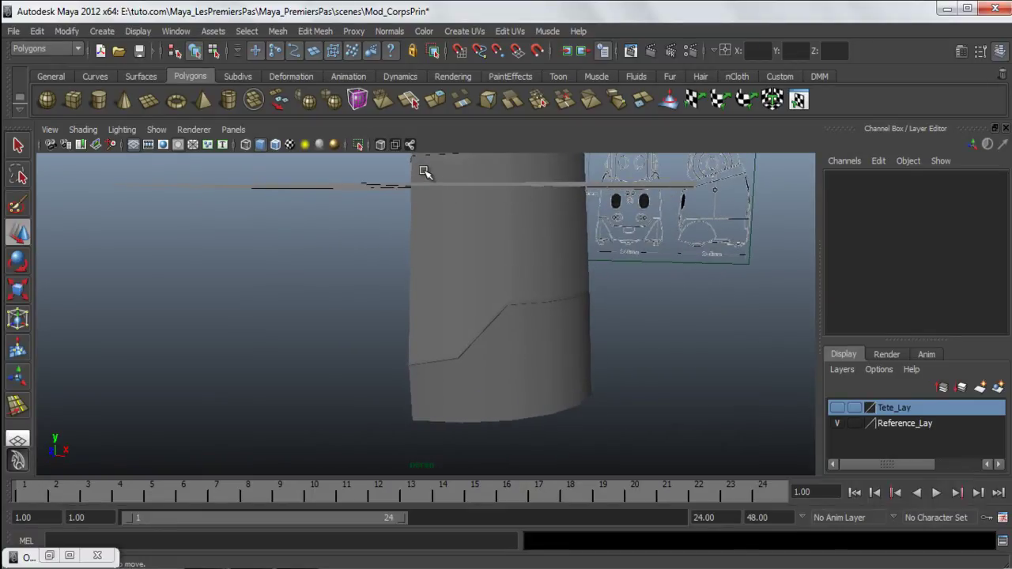
left_click_drag(434, 190, 442, 232, "alt")
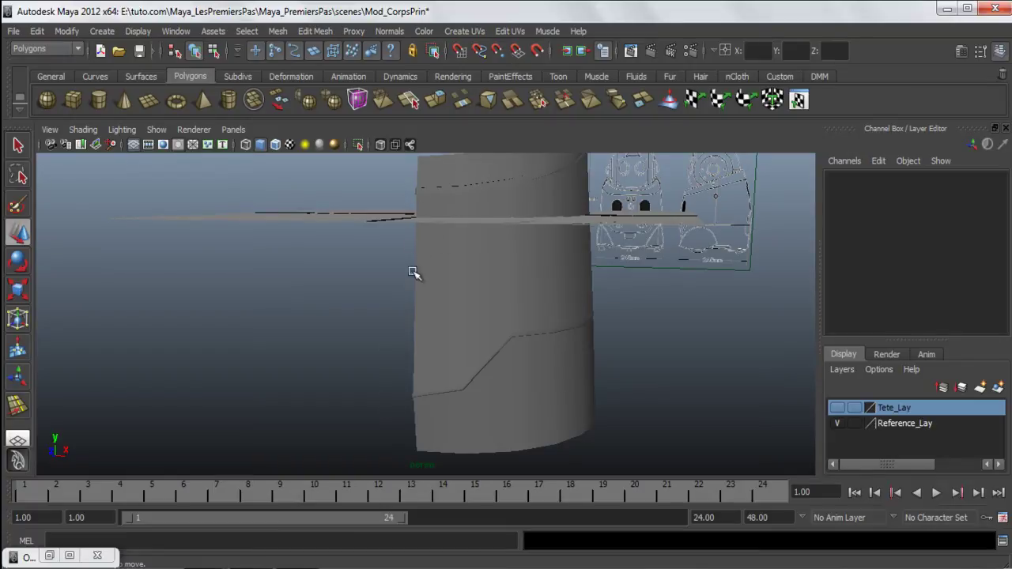
mouse_move(435, 307)
left_mouse_down("alt")
mouse_move(450, 224)
mouse_move(452, 301)
left_mouse_up("alt")
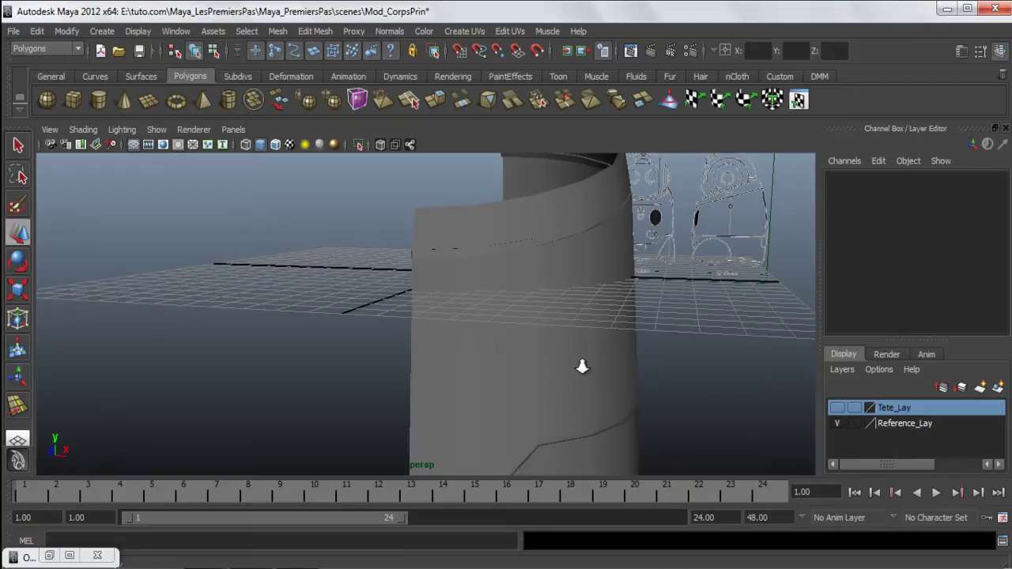
right_click_drag(582, 368, 482, 279, "alt")
Delete the small cap faces closing the body shell's upper seam groove at the centre line
left_click_drag(483, 290, 601, 351, "alt")
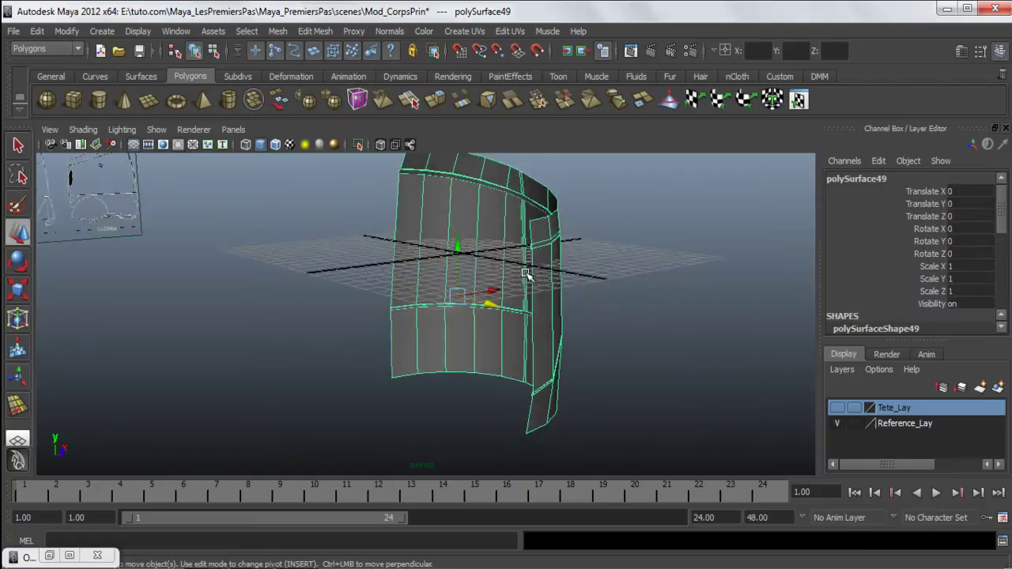
right_click_drag(531, 278, 621, 298, "alt")
middle_click_drag(621, 298, 594, 427, "alt")
right_click_drag(594, 427, 605, 348, "alt")
mouse_move(605, 347)
left_mouse_down("alt")
mouse_move(583, 332)
mouse_move(617, 366)
mouse_move(583, 366)
mouse_move(621, 413)
mouse_move(605, 334)
left_mouse_up("alt")
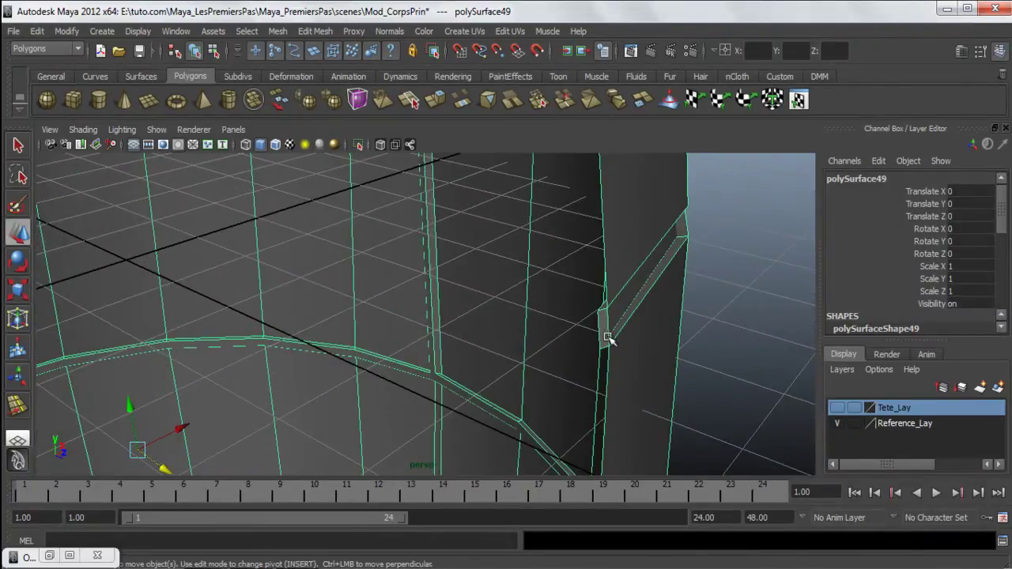
right_click_drag(602, 324, 603, 350)
left_click(603, 326)
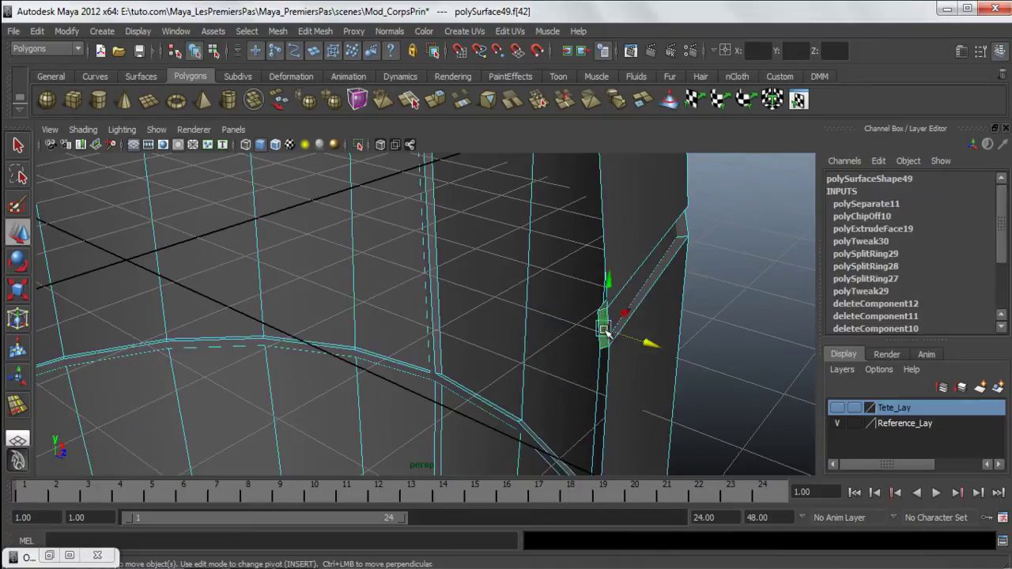
left_click_drag(603, 331, 552, 283, "alt")
left_click(427, 325)
Delete the small cap face closing the lower seam groove at the front centre line of the shell
scroll(589, 371, "down", 5)
left_click_drag(622, 273, 700, 393, "alt")
middle_click_drag(699, 393, 497, 316, "alt")
scroll(626, 412, "up", 4)
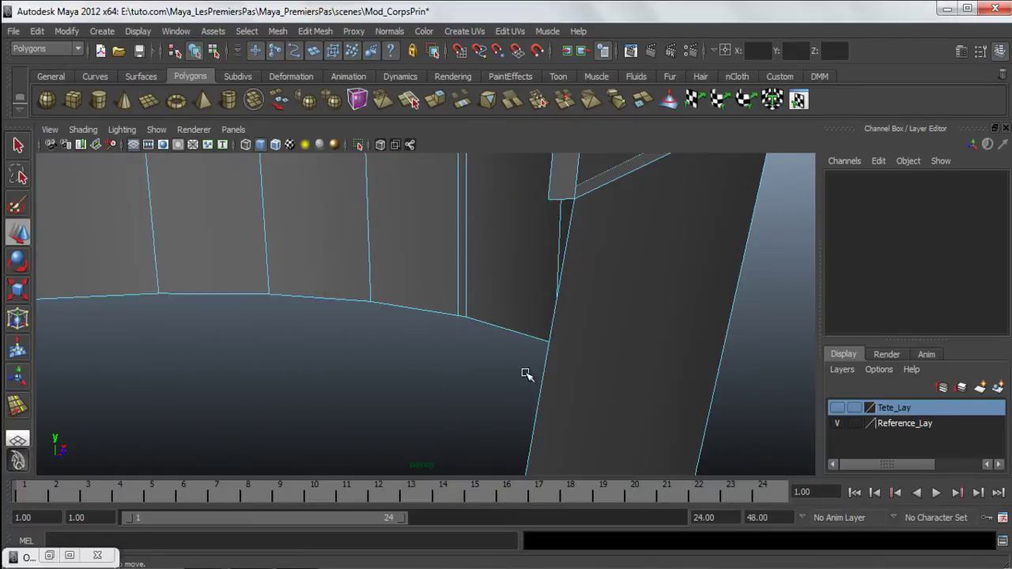
left_click(559, 179)
key("Delete")
scroll(546, 204, "down", 4)
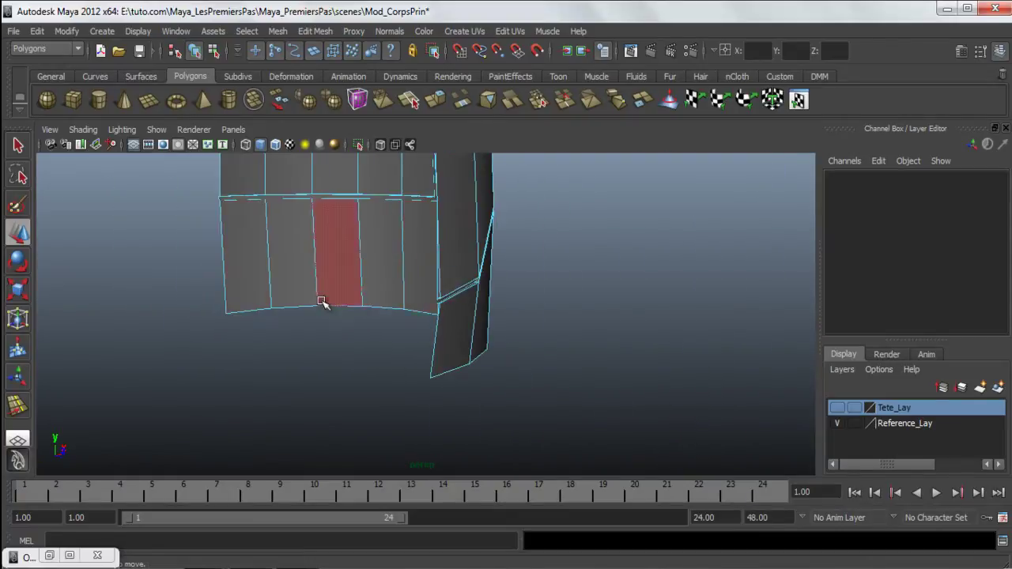
Delete the remaining small cap face at the open edge of the body shell's seam groove
left_click_drag(251, 267, 381, 363, "alt")
scroll(381, 363, "up", 3)
left_click_drag(517, 380, 346, 328, "alt")
scroll(303, 384, "up", 3)
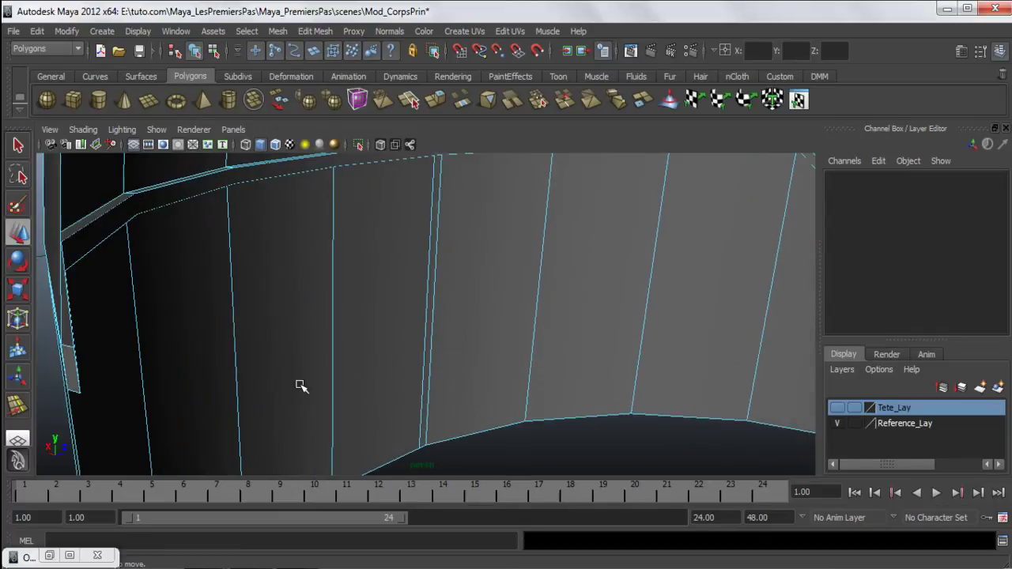
left_click(72, 366)
middle_click_drag(73, 366, 423, 316, "alt")
left_click_drag(423, 316, 454, 340, "alt")
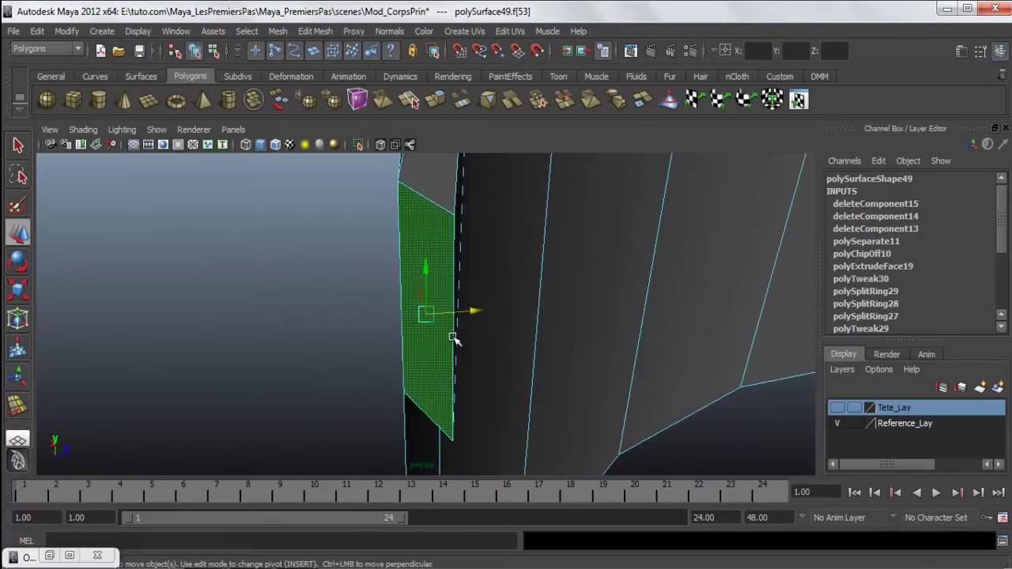
left_click(453, 338)
key("a")
left_click_drag(547, 356, 380, 368, "alt")
right_click_drag(379, 368, 551, 419, "alt")
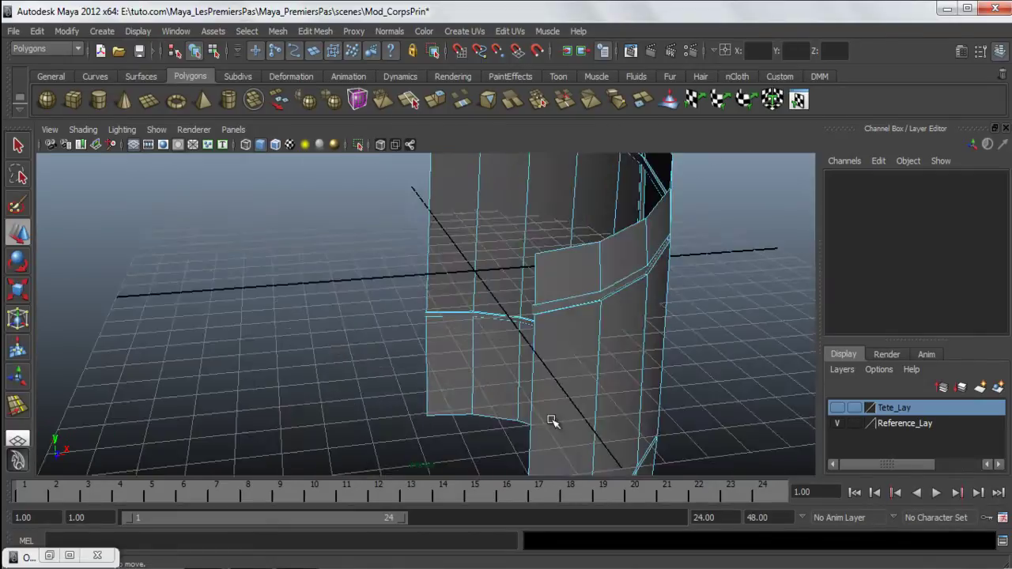
Select the body shell's centre-line vertices in the front view, check them in perspective, and clear the selection
left_click_drag(551, 419, 514, 410, "alt")
right_click_drag(467, 225, 432, 209)
scroll(443, 224, "down", 5)
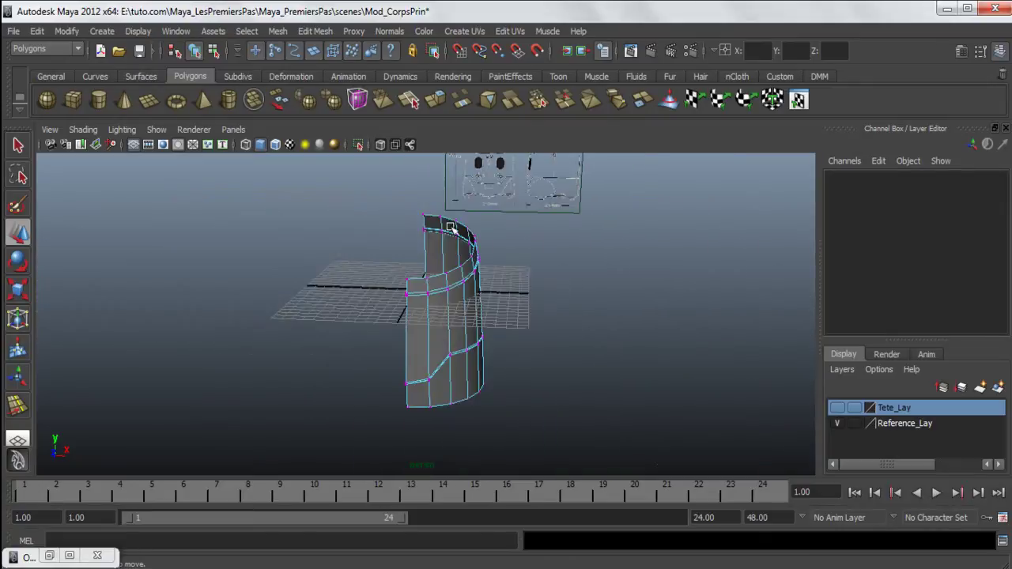
key("space")
key("space")
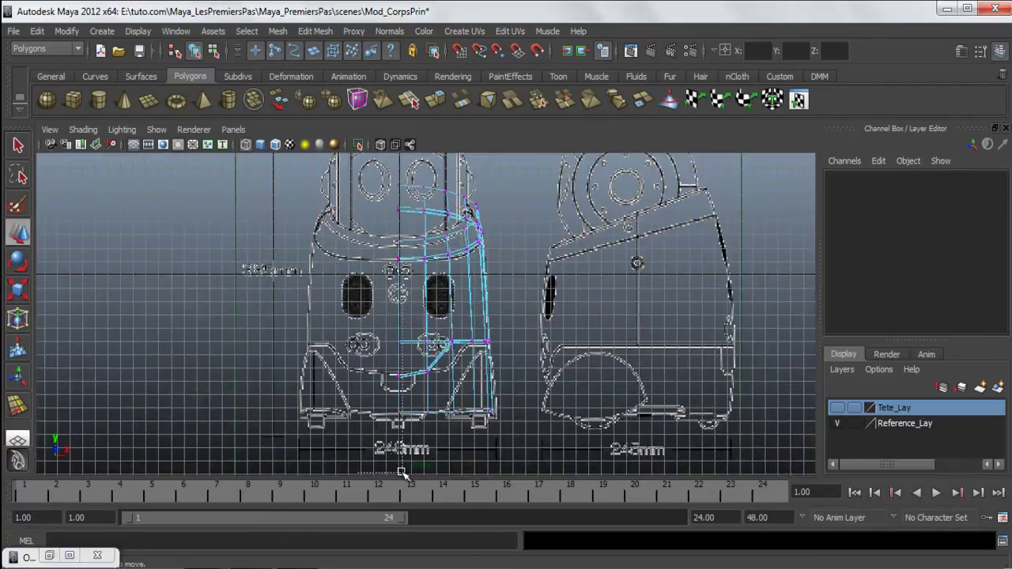
left_click_drag(386, 198, 424, 378)
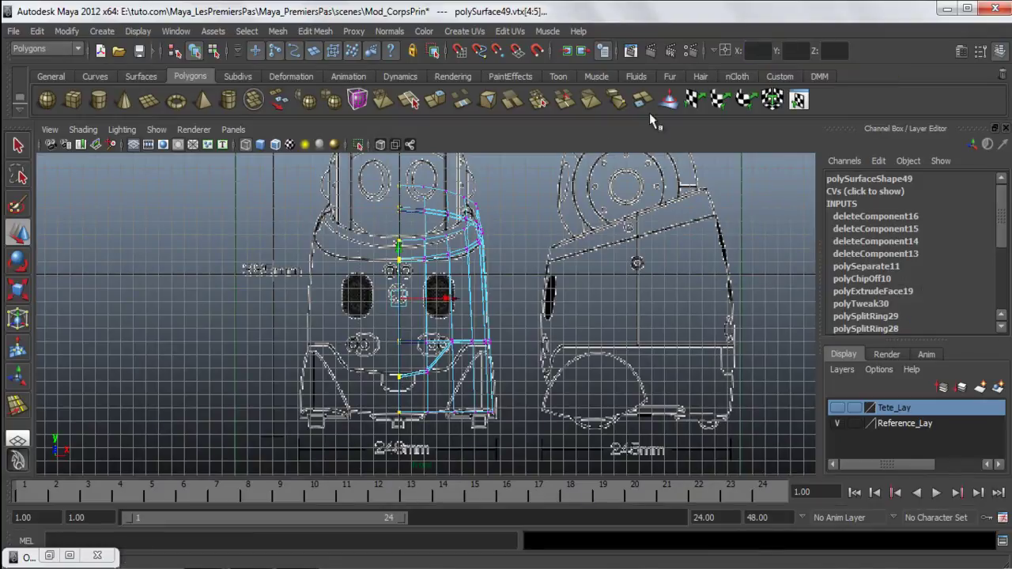
key("space")
key("space")
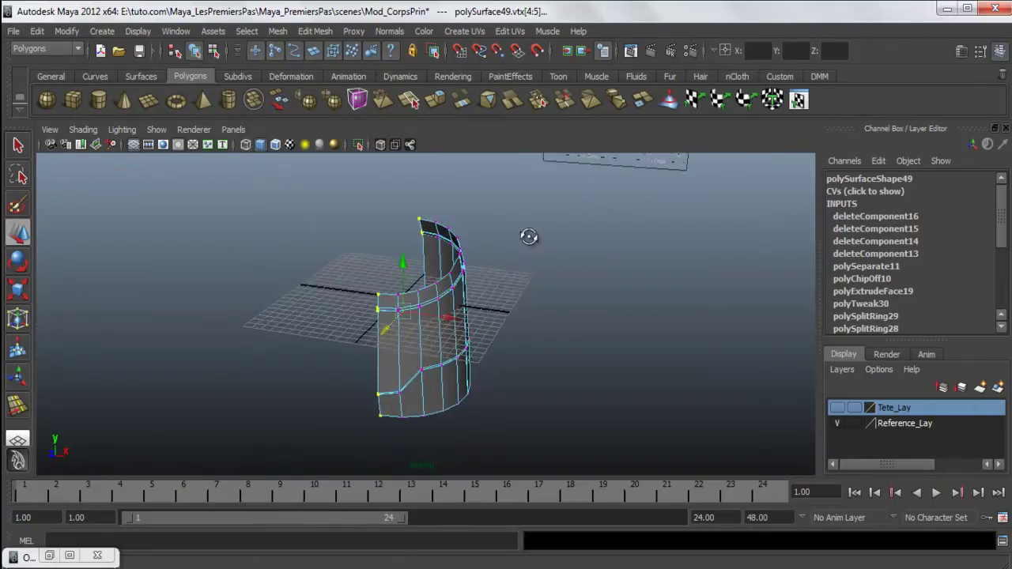
scroll(384, 290, "up", 5)
left_click_drag(384, 289, 454, 360, "alt")
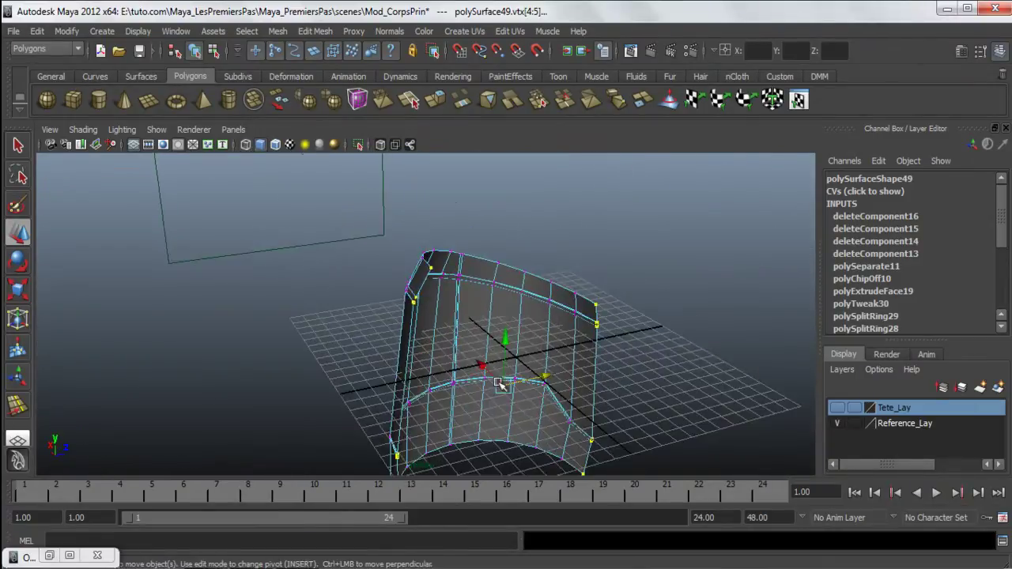
right_click_drag(454, 360, 518, 296)
left_click(651, 351)
Adjust the recessed vertices at the centre-line ends of the shell's upper seam along the Z axis
left_click_drag(651, 350, 441, 312, "alt")
left_click(440, 312)
mouse_move(555, 284)
left_mouse_down("alt")
mouse_move(572, 334)
mouse_move(572, 238)
mouse_move(536, 366)
mouse_move(511, 377)
mouse_move(553, 365)
mouse_move(556, 304)
left_mouse_up("alt")
right_click_drag(529, 293, 530, 294)
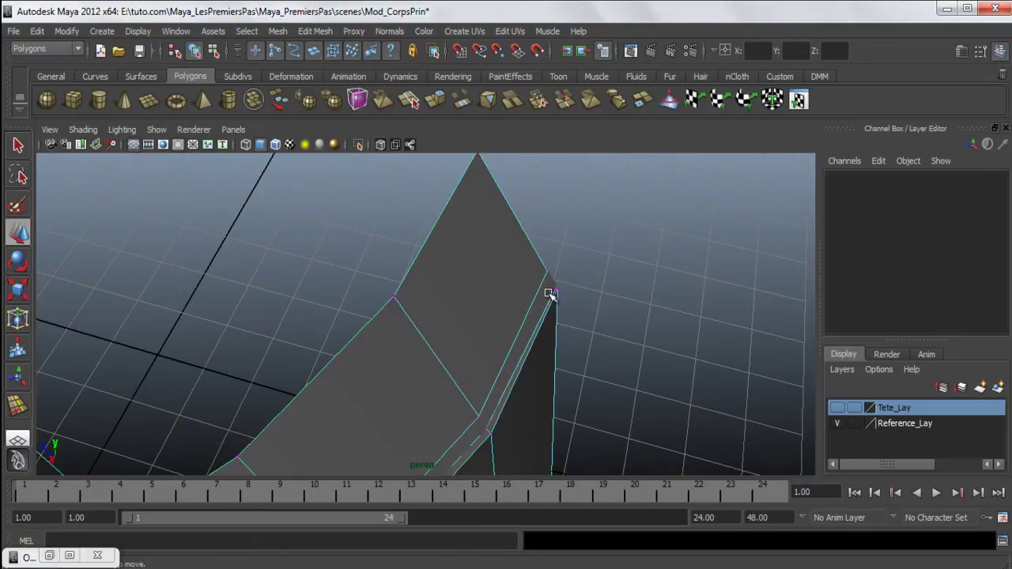
left_click(558, 291)
left_click_drag(601, 316, 597, 318, "alt")
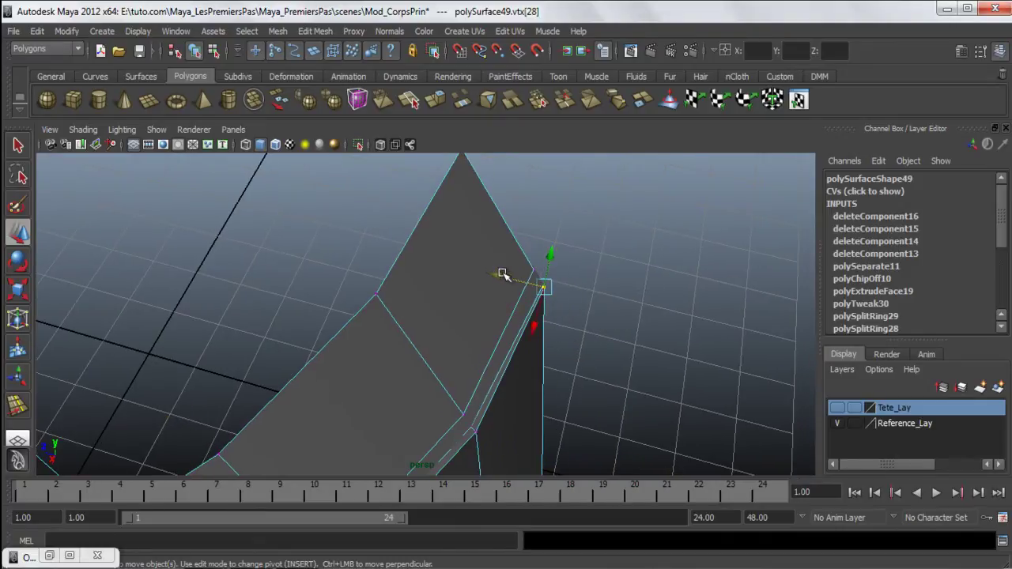
left_click_drag(590, 358, 517, 215, "alt")
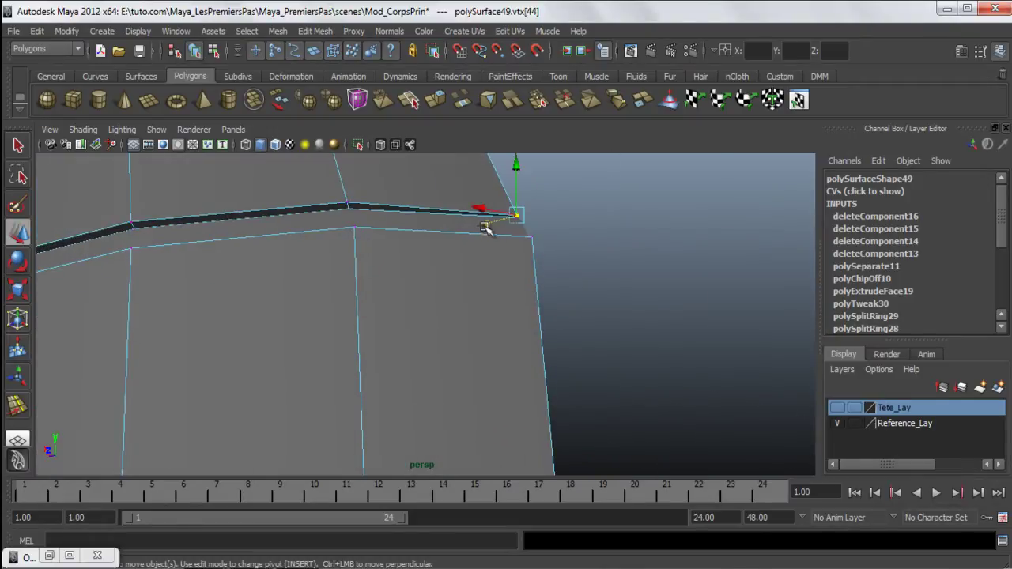
mouse_move(441, 270)
left_mouse_down("alt")
mouse_move(479, 253)
mouse_move(646, 296)
mouse_move(442, 296)
mouse_move(447, 280)
mouse_move(457, 282)
mouse_move(299, 318)
mouse_move(622, 235)
mouse_move(374, 322)
left_mouse_up("alt")
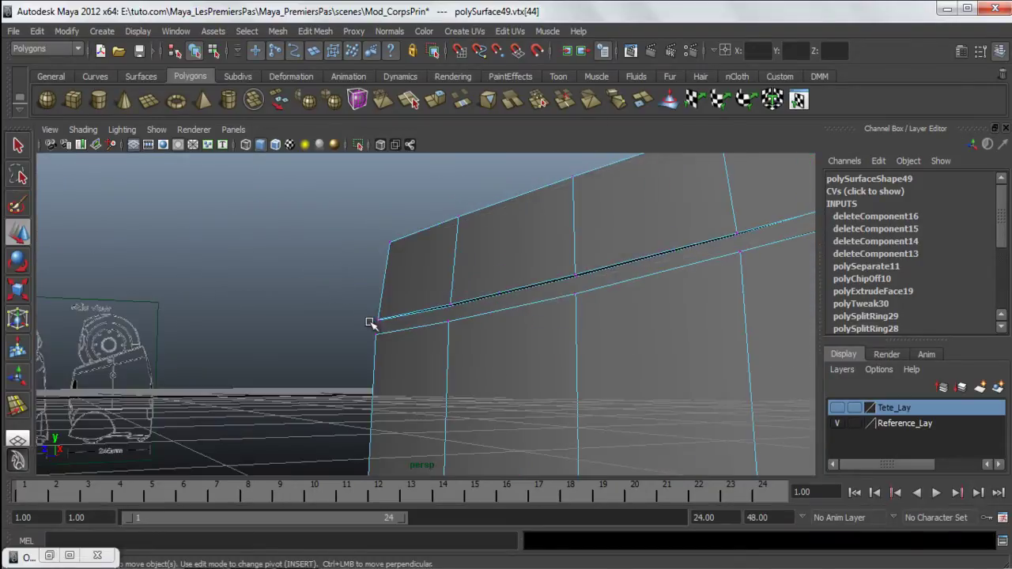
mouse_move(409, 352)
left_mouse_down("alt")
mouse_move(420, 366)
mouse_move(388, 316)
mouse_move(389, 366)
mouse_move(440, 467)
mouse_move(402, 414)
mouse_move(278, 293)
mouse_move(585, 253)
mouse_move(578, 387)
mouse_move(624, 299)
mouse_move(542, 339)
mouse_move(520, 298)
mouse_move(459, 402)
mouse_move(475, 232)
mouse_move(371, 324)
mouse_move(571, 427)
mouse_move(351, 345)
left_mouse_up("alt")
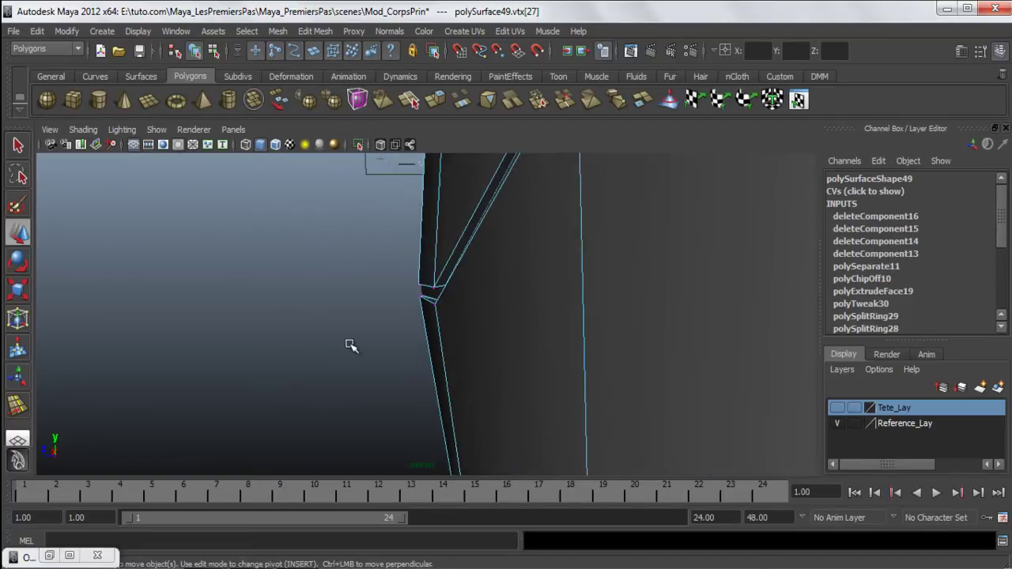
Adjust the recessed vertices at the front and back ends of the shell's lower seam along the Z axis
left_click(417, 286)
left_click_drag(416, 286, 581, 330, "alt")
middle_click_drag(581, 329, 414, 317, "alt")
right_click_drag(414, 317, 355, 317, "alt")
left_click_drag(355, 316, 390, 308, "alt")
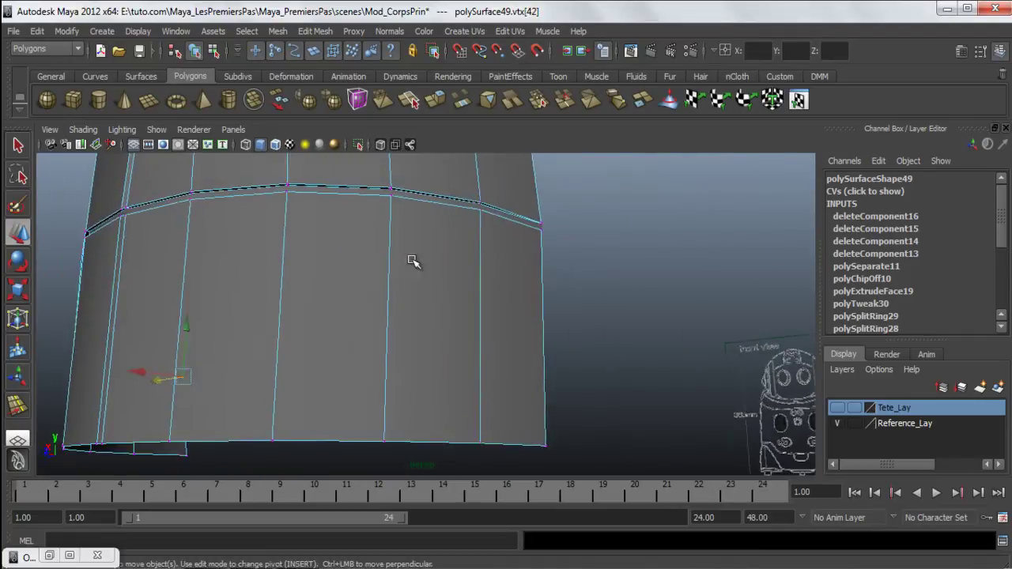
right_click_drag(390, 308, 594, 301, "alt")
left_click_drag(594, 300, 488, 393, "alt")
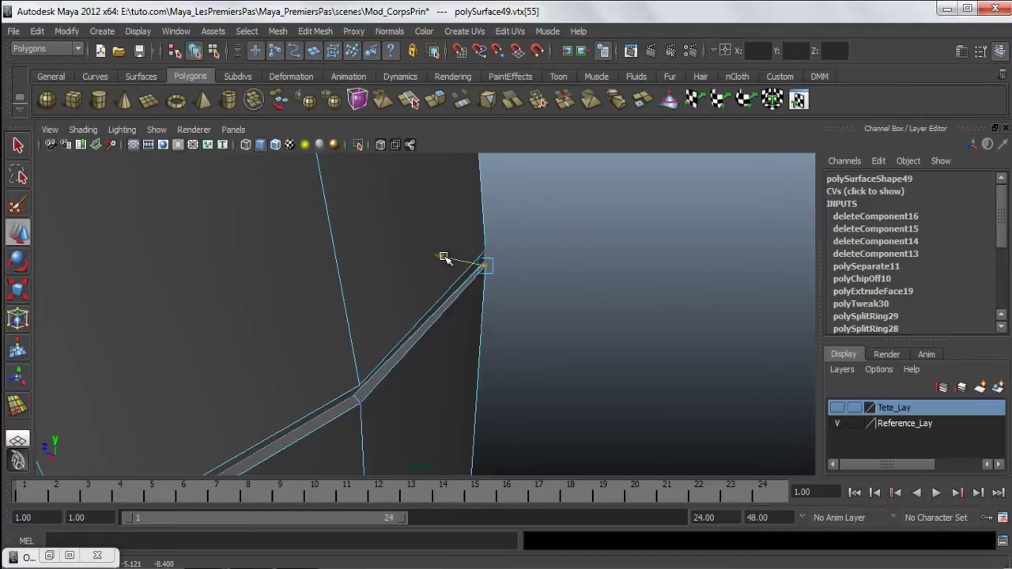
left_click_drag(527, 346, 553, 297, "alt")
left_click_drag(494, 338, 508, 324, "alt")
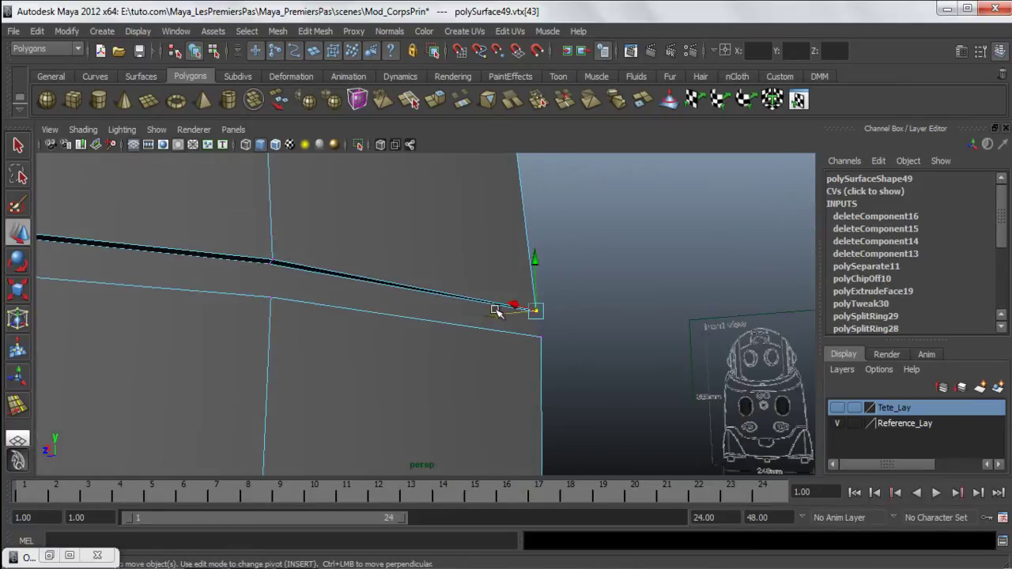
Return the body shell to object mode, check it as a whole object, and clear the selection
right_click_drag(465, 240, 528, 222)
left_click(613, 230)
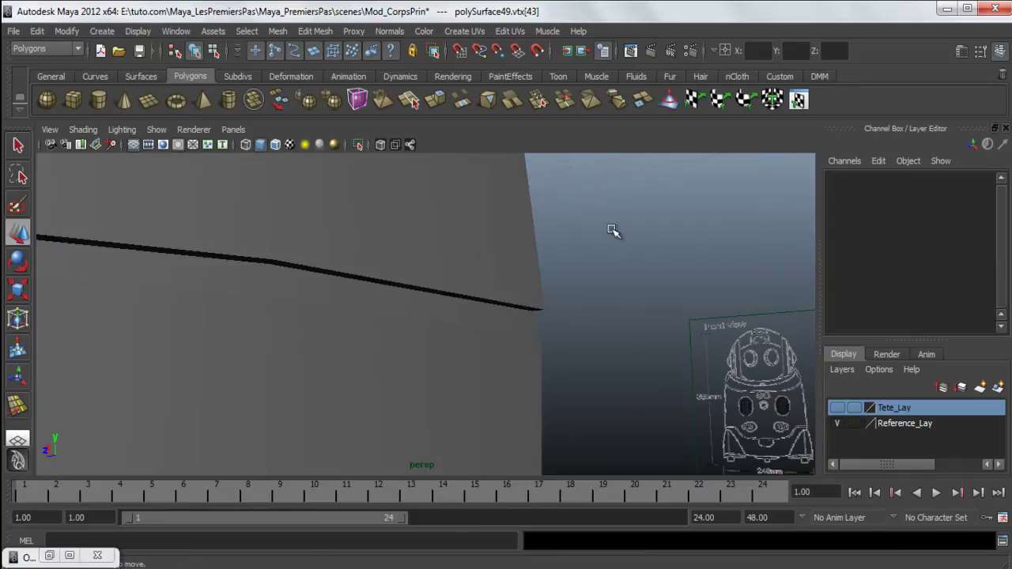
right_click_drag(425, 317, 203, 321, "alt")
left_click_drag(203, 321, 434, 317, "alt")
left_click(413, 377)
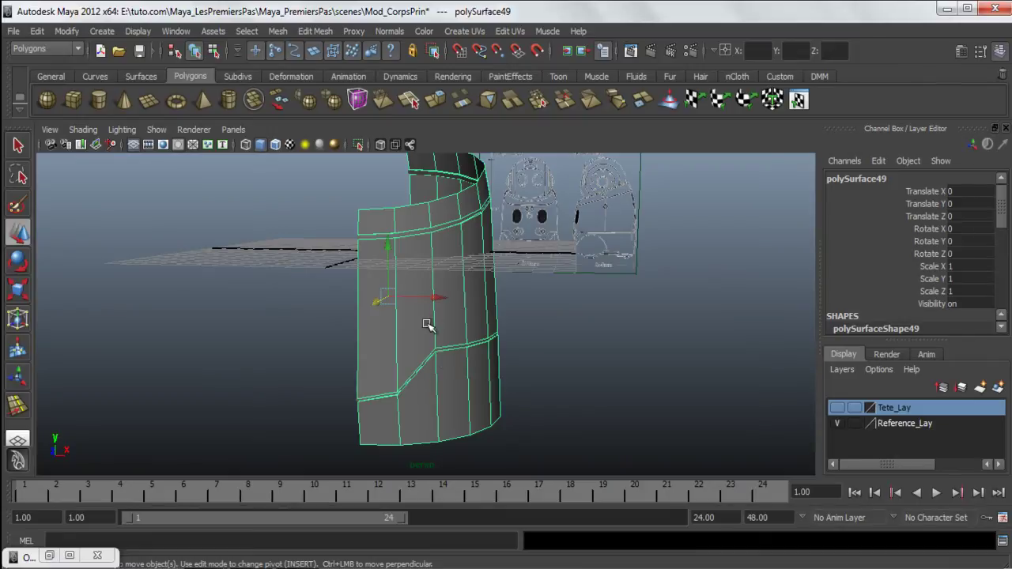
left_click(530, 352)
Select the extracted seam strips apart from the body shell and inspect them from the inside
left_click(426, 363)
scroll(430, 366, "up", 8)
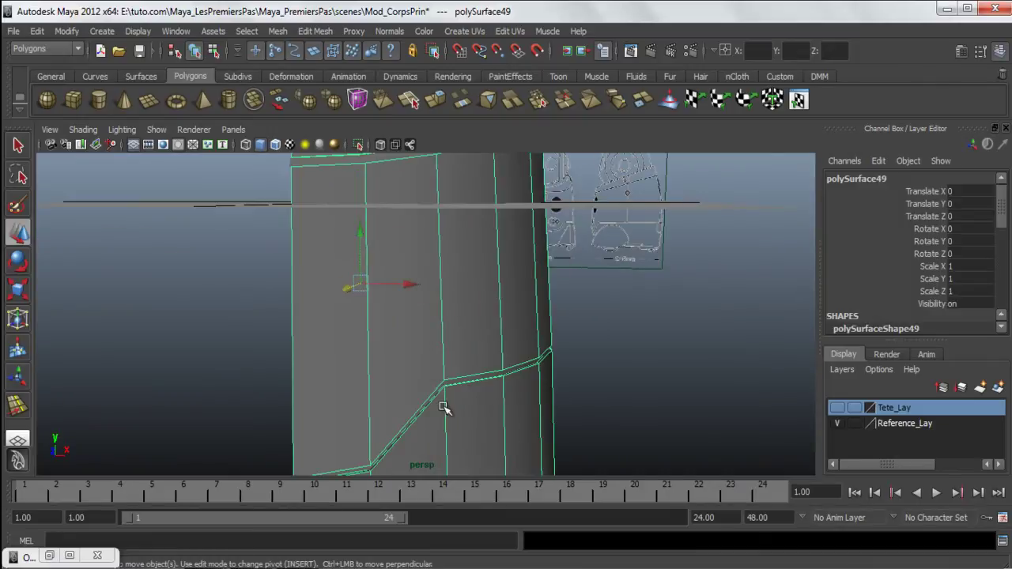
left_click(459, 324)
scroll(459, 324, "down", 10)
left_click_drag(458, 324, 486, 344, "alt")
left_click_drag(507, 379, 535, 223, "alt")
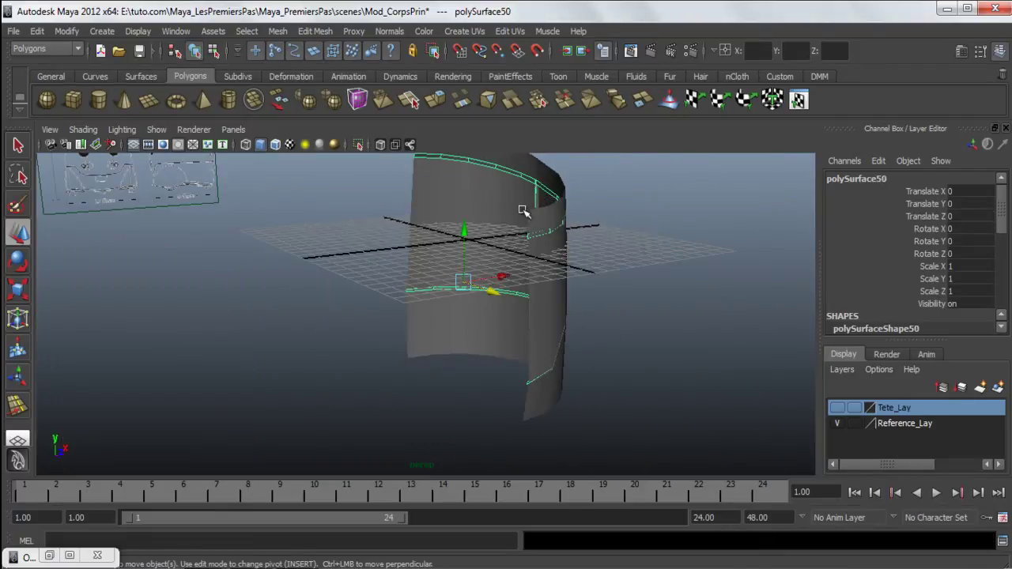
Align the end vertices of the extracted seam strips onto the body's centre line along X, and clear the selection
left_click_drag(696, 248, 638, 321, "alt")
key("space")
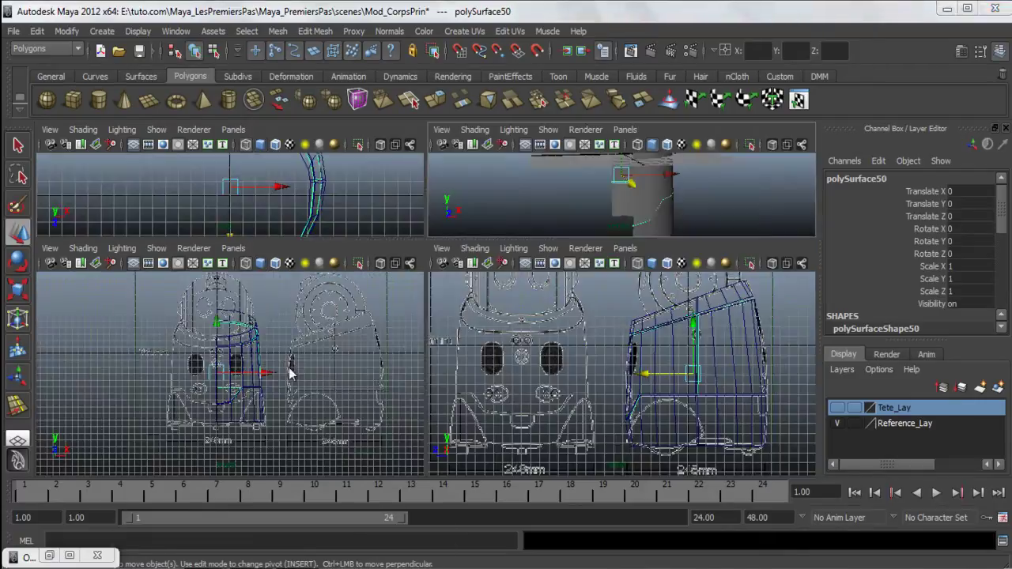
key("space")
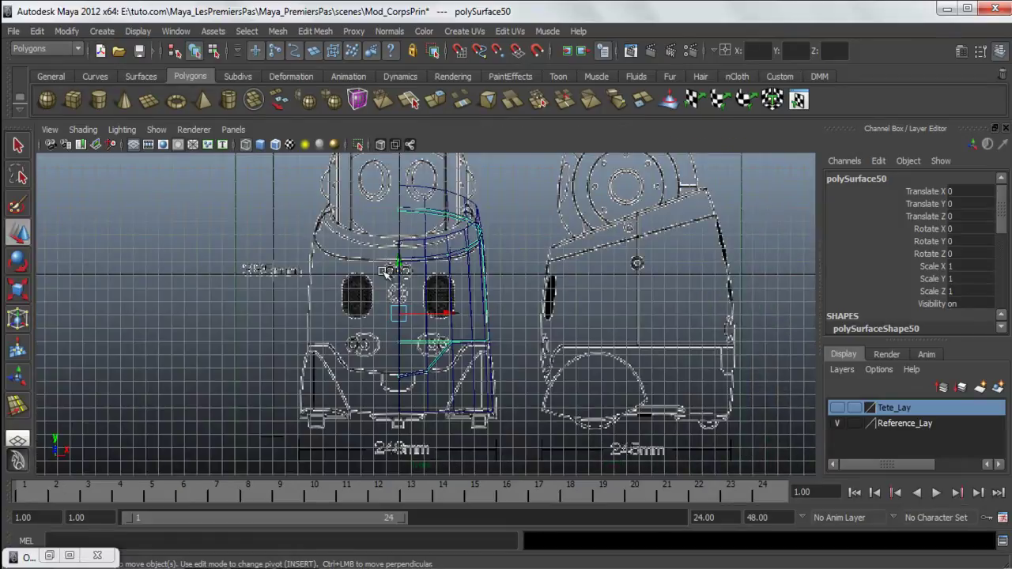
right_click(514, 210)
left_click(598, 164)
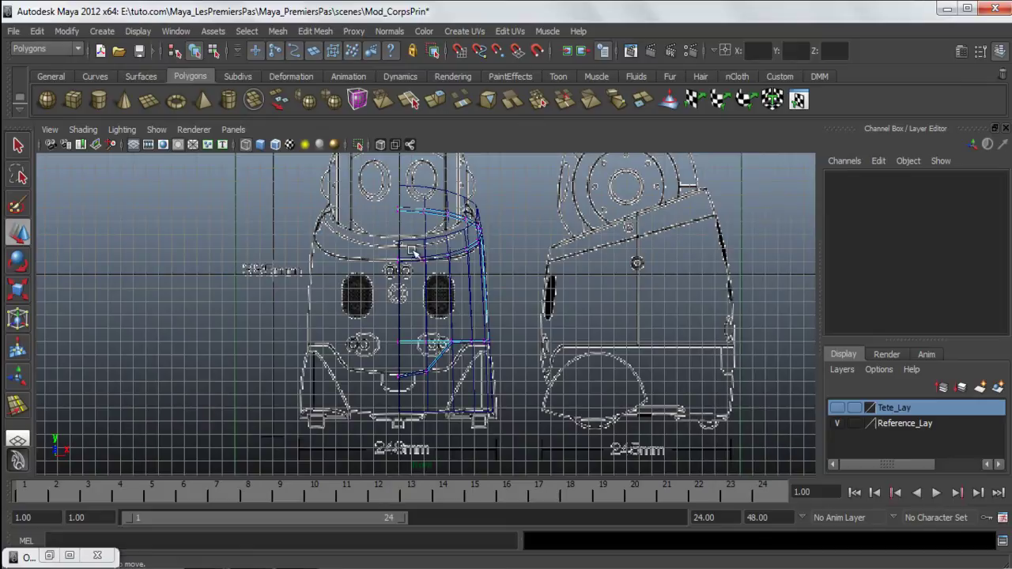
scroll(412, 247, "up", 8)
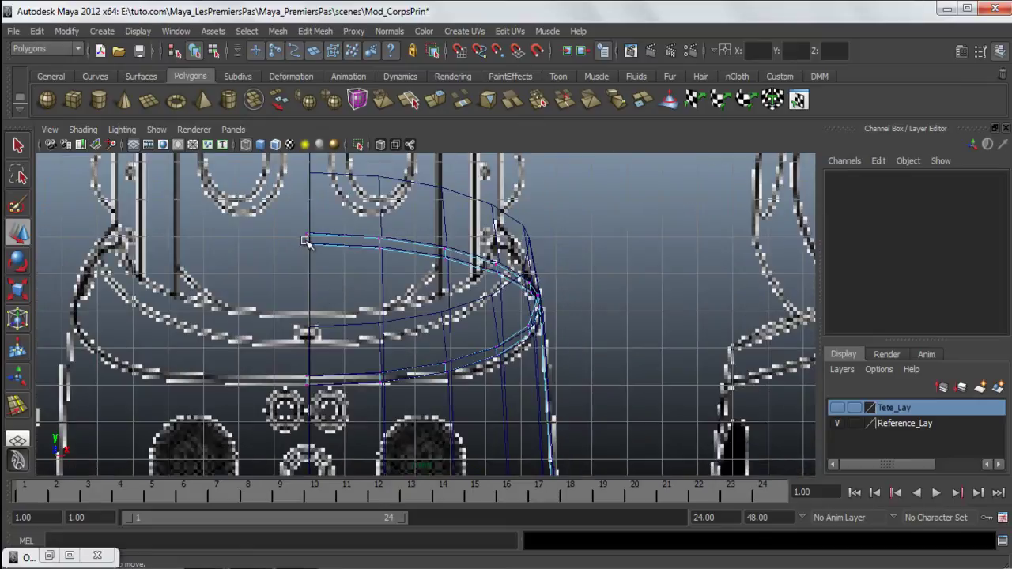
scroll(305, 240, "down", 8)
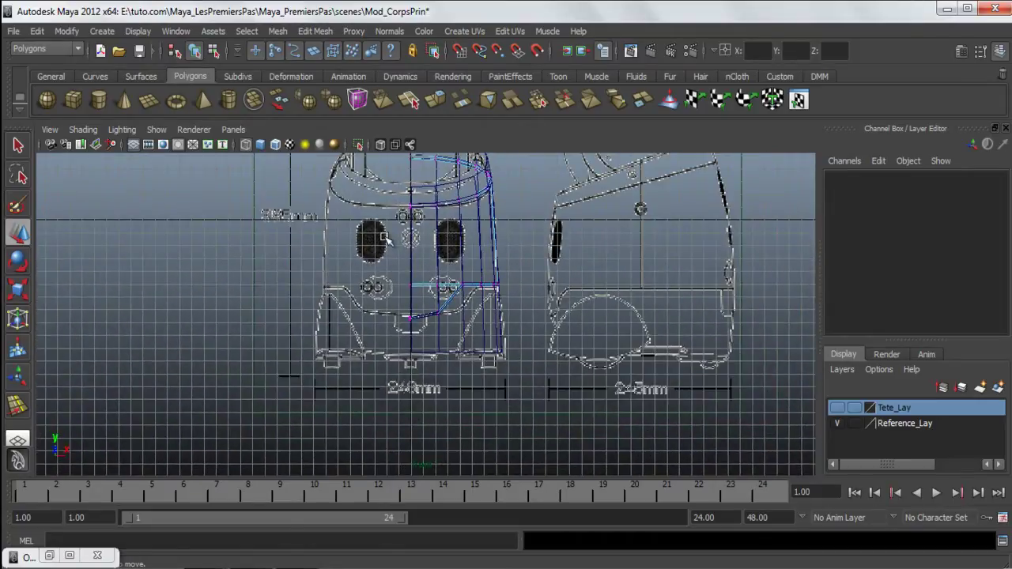
middle_click_drag(382, 245, 385, 313, "alt")
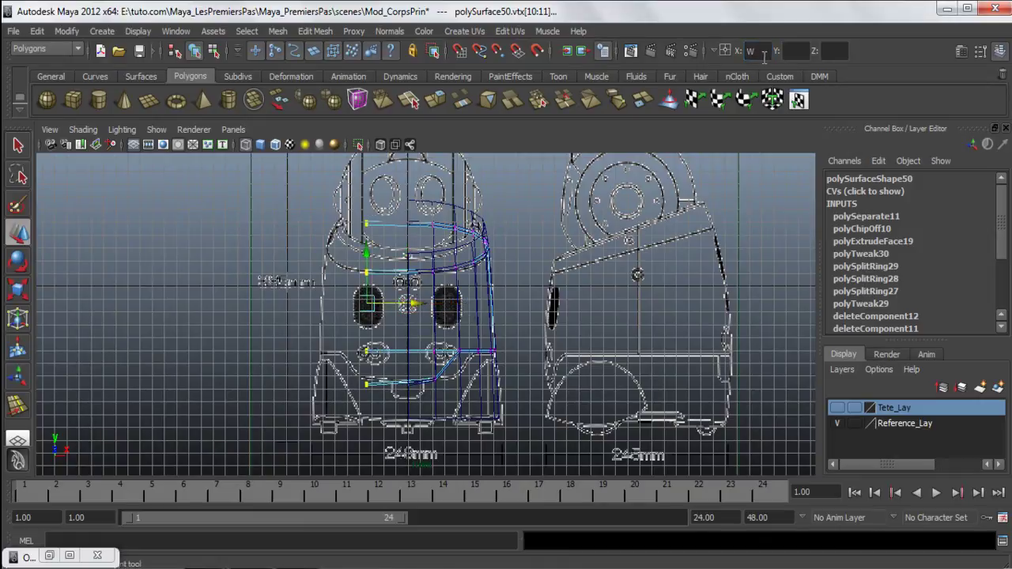
key("Return")
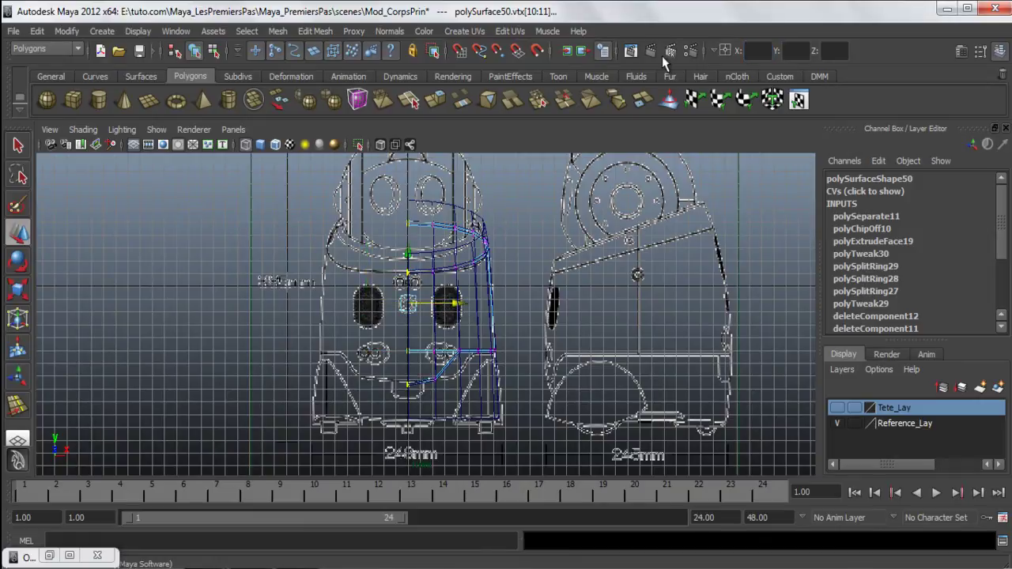
key("space")
key("space")
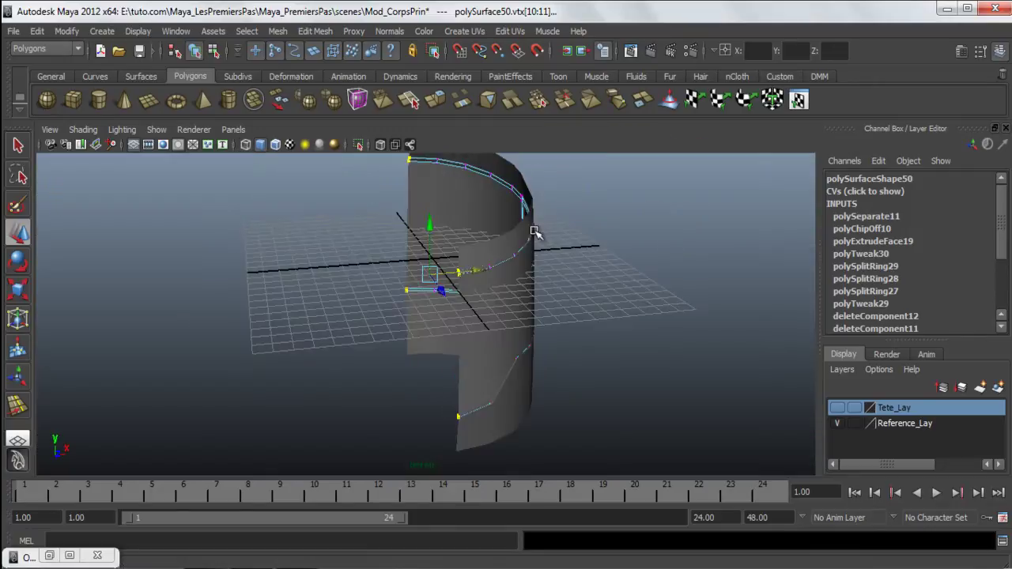
left_click(580, 173)
Insert two edge loops across the front panel of the body shell, one below the upper seam and one below the eye
left_click_drag(617, 287, 443, 264, "alt")
right_click_drag(443, 264, 492, 233, "alt")
left_click(464, 291)
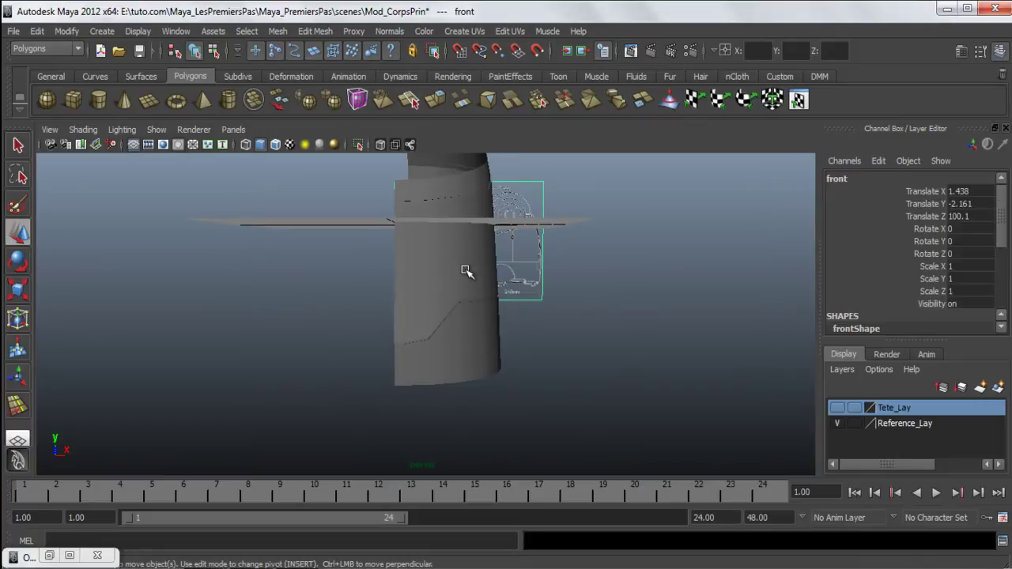
left_click(468, 272)
key("space")
key("space")
middle_click_drag(484, 309, 447, 290, "alt")
scroll(441, 297, "up", 2)
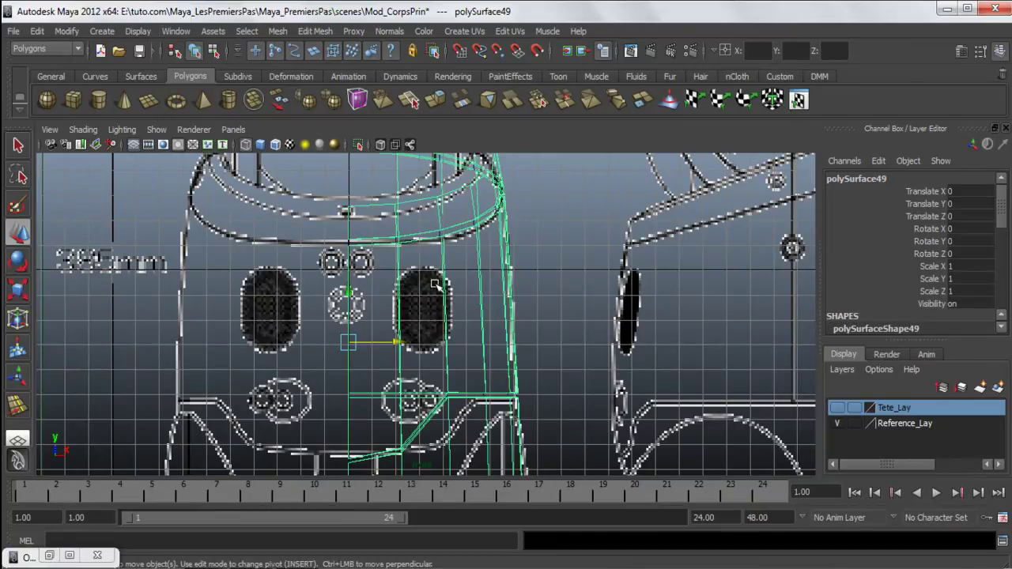
left_click(318, 34)
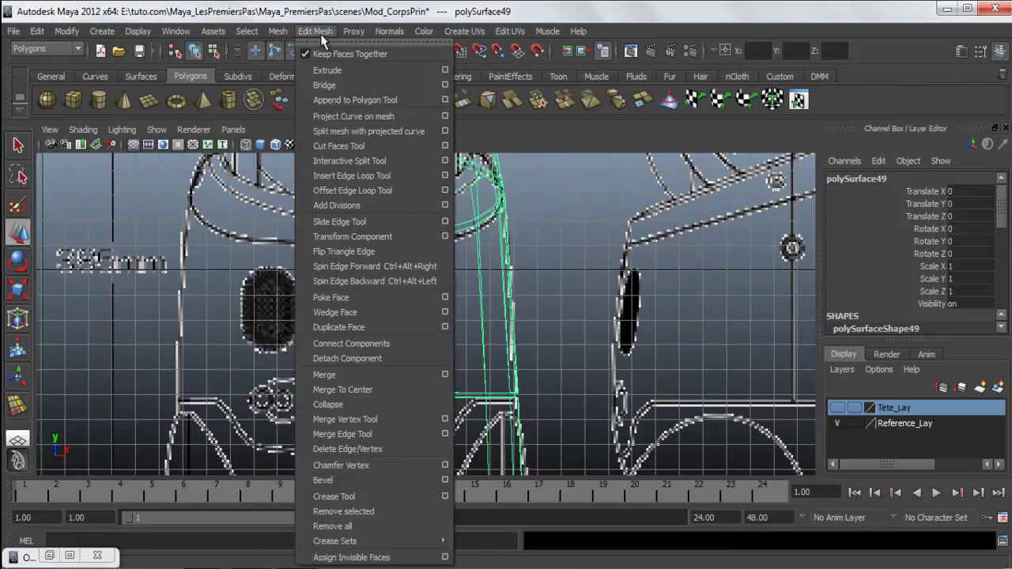
left_click(350, 175)
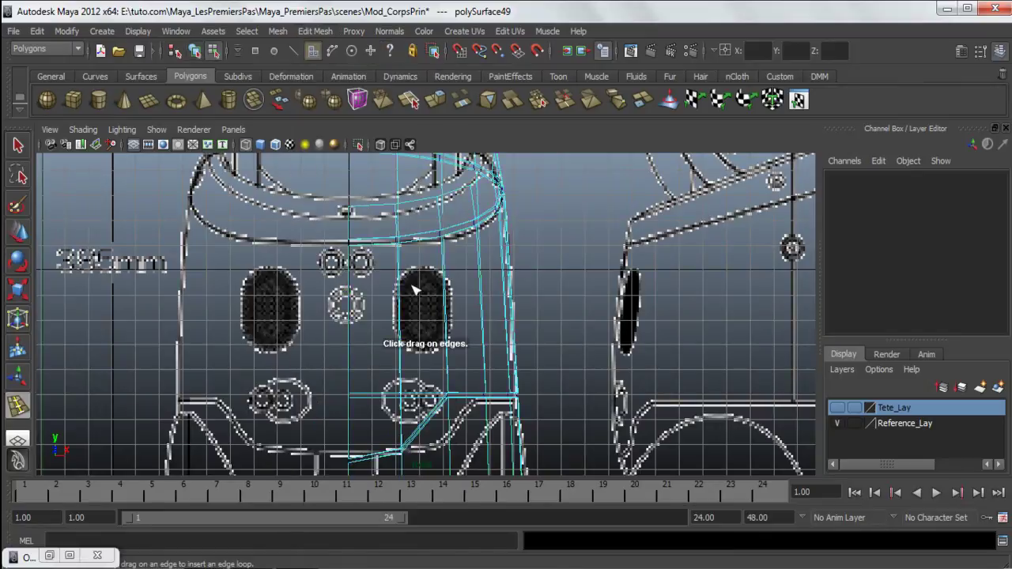
left_click(401, 279)
left_click_drag(410, 365, 408, 363)
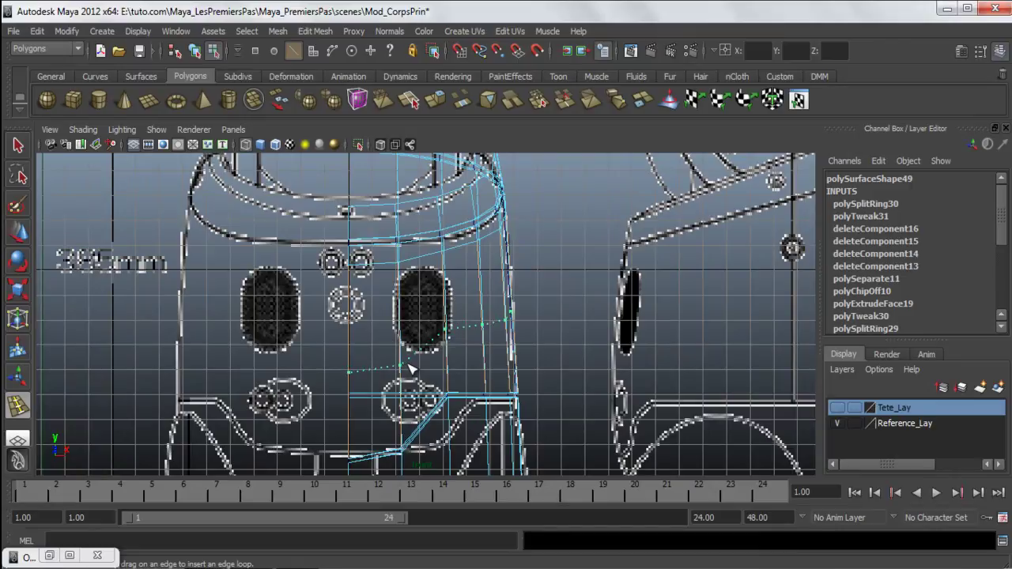
Examine how the new edge loops run around the shell and end at the vertical seam near the upper seam
key("space")
key("space")
left_click_drag(621, 210, 229, 248, "alt")
middle_click_drag(230, 247, 297, 272, "alt")
left_click_drag(411, 304, 298, 249, "alt")
scroll(296, 253, "up", 3)
middle_click_drag(294, 261, 523, 294, "alt")
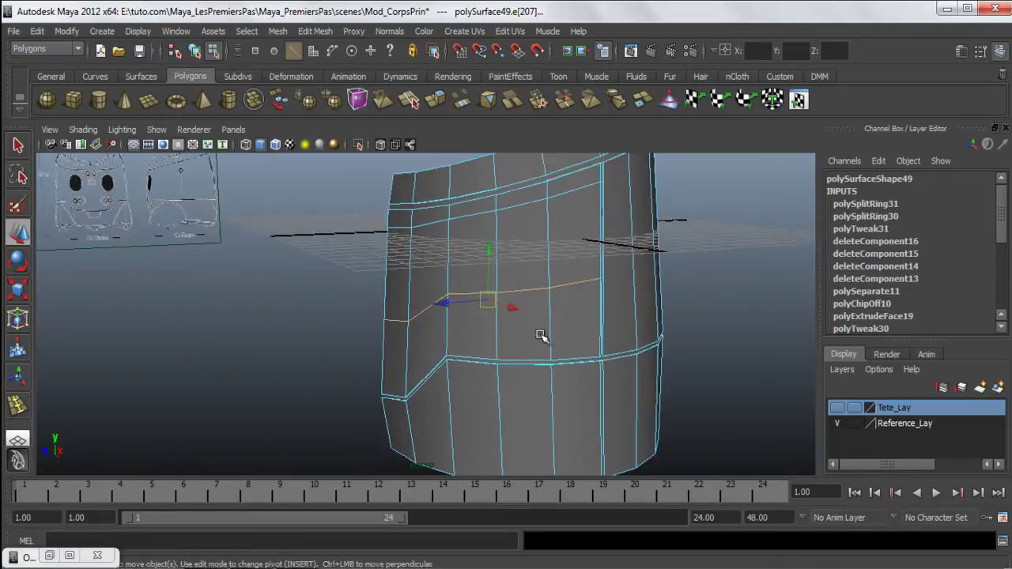
left_click_drag(526, 316, 485, 330, "alt")
right_click_drag(486, 330, 583, 237, "alt")
left_click_drag(583, 237, 530, 260, "alt")
middle_click_drag(530, 260, 465, 289, "alt")
right_click_drag(466, 292, 573, 381, "alt")
left_click_drag(482, 346, 418, 305, "alt")
middle_click_drag(518, 259, 558, 235, "alt")
left_click_drag(558, 235, 434, 260, "alt")
middle_click_drag(435, 260, 376, 370, "alt")
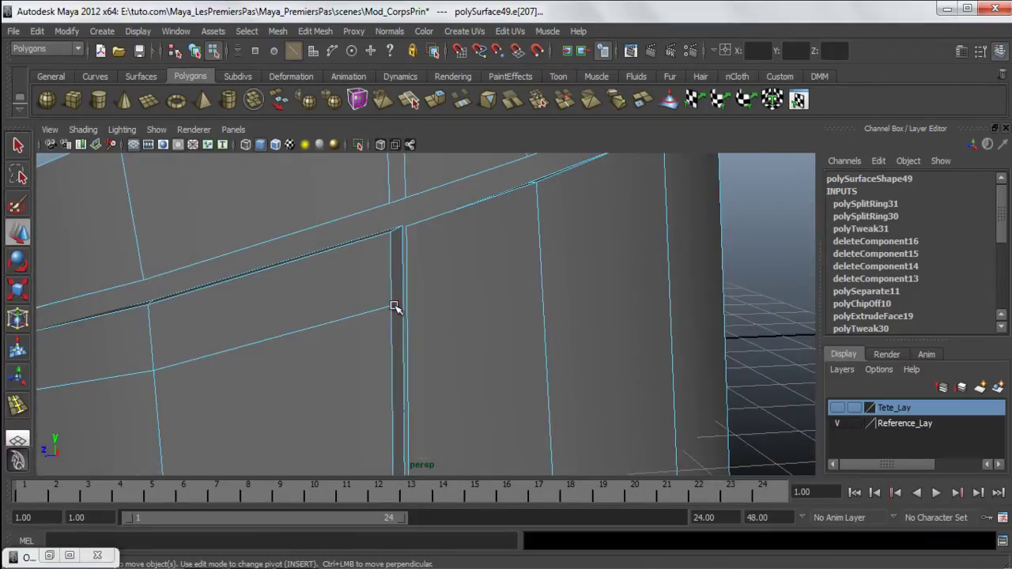
left_click_drag(404, 312, 380, 338, "alt")
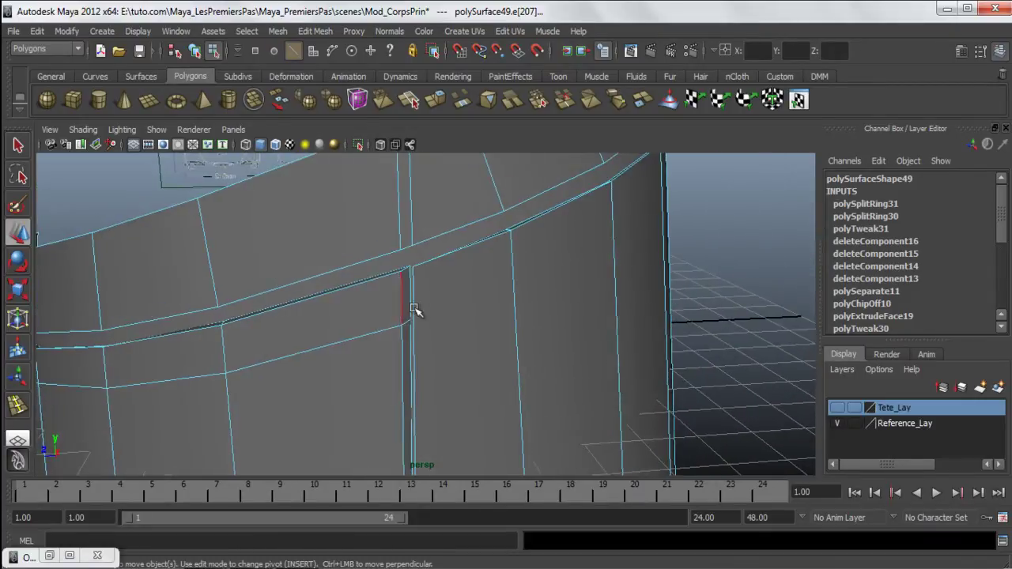
scroll(415, 323, "down", 3)
left_click_drag(427, 314, 448, 380, "alt")
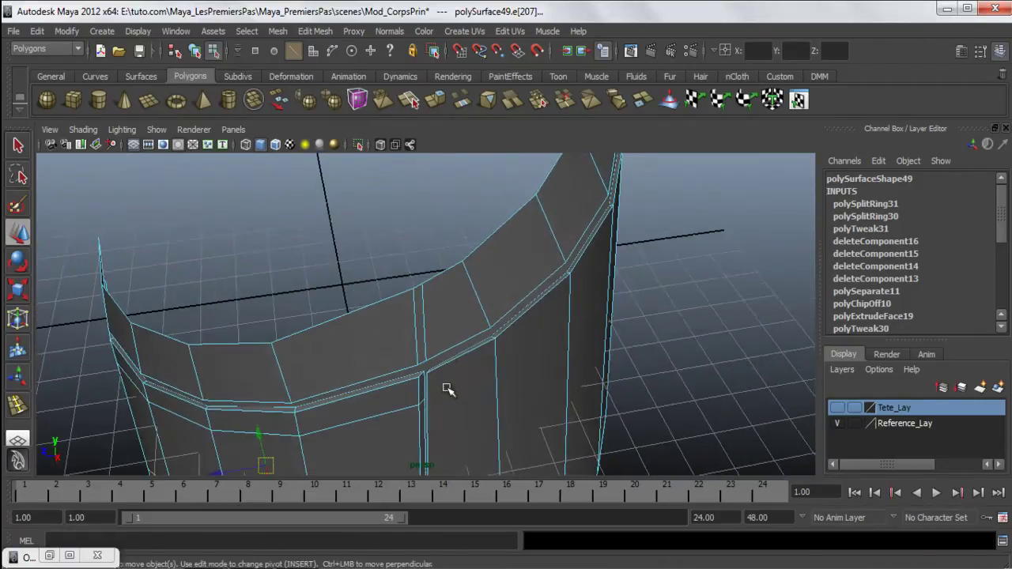
middle_click_drag(447, 379, 447, 262, "alt")
scroll(438, 273, "up", 2)
left_click_drag(413, 308, 431, 257, "alt")
Return the body shell to object mode and isolate it in the perspective view
right_click_drag(476, 221, 542, 203)
left_click(526, 332)
key("f")
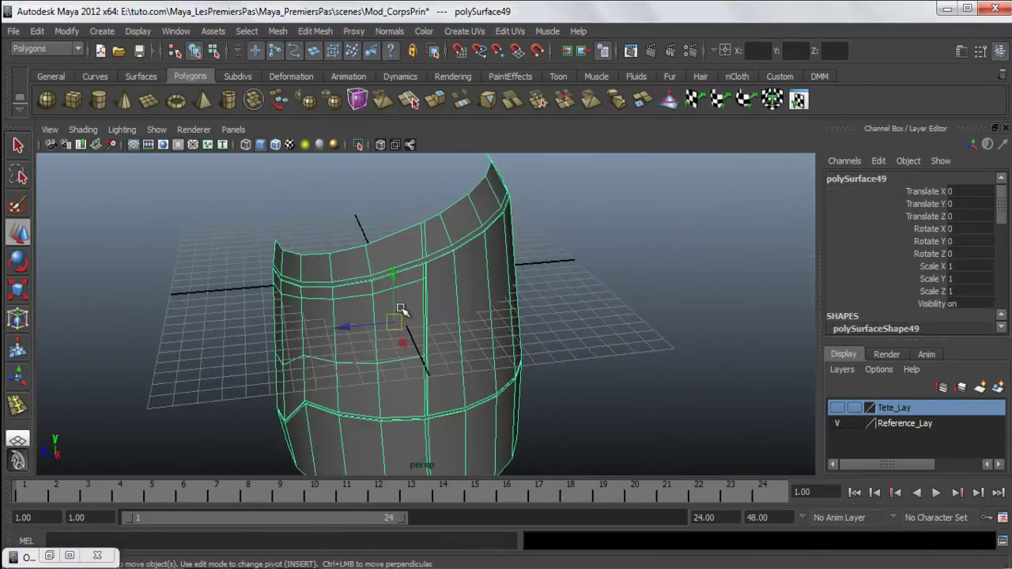
left_click(155, 130)
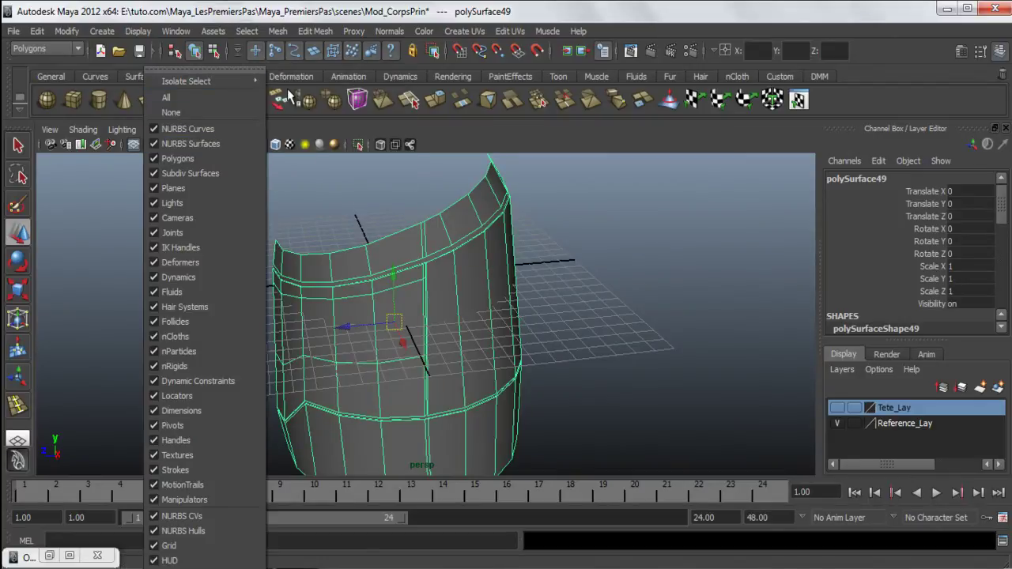
mouse_move(246, 90)
left_click(294, 90)
Examine the isolated shell's open groove and edge flow where the upper and vertical seams meet
left_click_drag(407, 237, 444, 260, "alt")
right_click_drag(445, 260, 590, 332, "alt")
left_click(596, 332)
left_click_drag(436, 287, 386, 260, "alt")
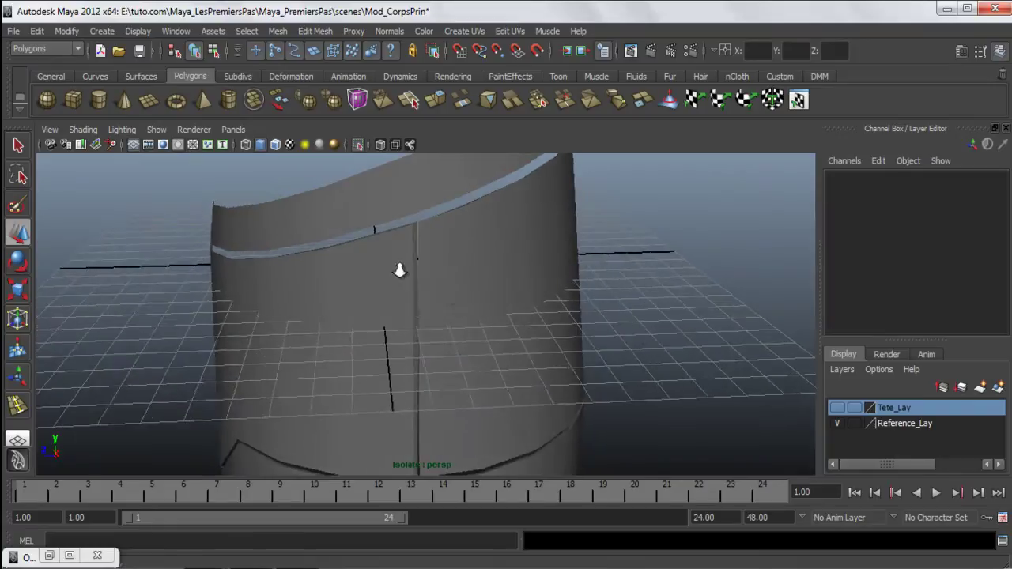
right_click_drag(386, 259, 450, 312, "alt")
left_click_drag(451, 312, 426, 313, "alt")
left_click_drag(386, 250, 403, 282, "alt")
left_click(414, 262)
right_click_drag(402, 282, 445, 306, "alt")
left_click_drag(445, 306, 452, 277, "alt")
right_click_drag(440, 267, 514, 292, "alt")
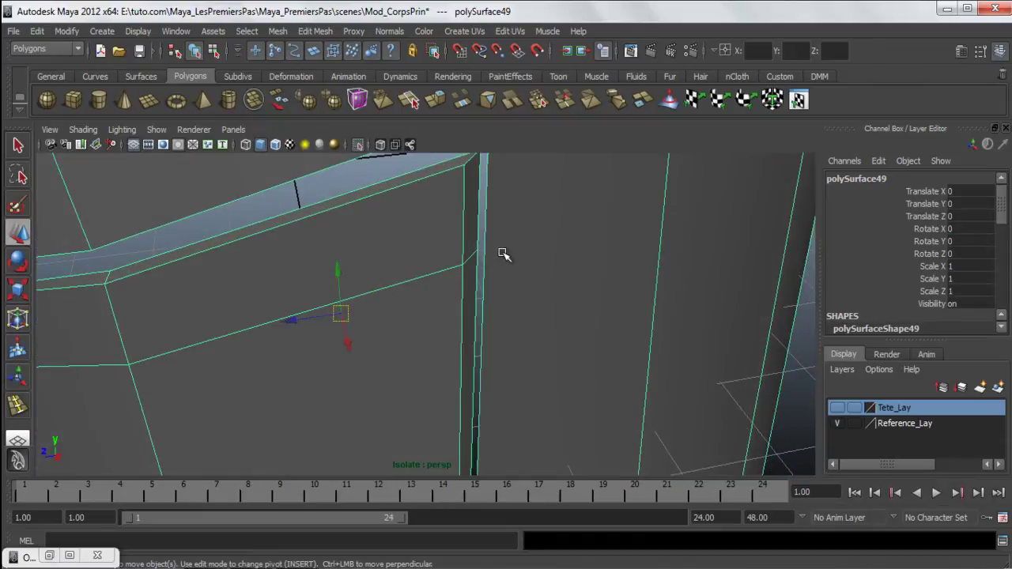
right_click_drag(584, 335, 455, 325, "alt")
left_click_drag(441, 325, 436, 290, "alt")
right_click_drag(520, 353, 396, 345, "alt")
middle_click_drag(374, 341, 396, 302, "alt")
right_click_drag(468, 346, 419, 343, "alt")
left_click_drag(434, 311, 413, 305, "alt")
middle_click_drag(466, 269, 403, 295, "alt")
left_click_drag(439, 318, 467, 305, "alt")
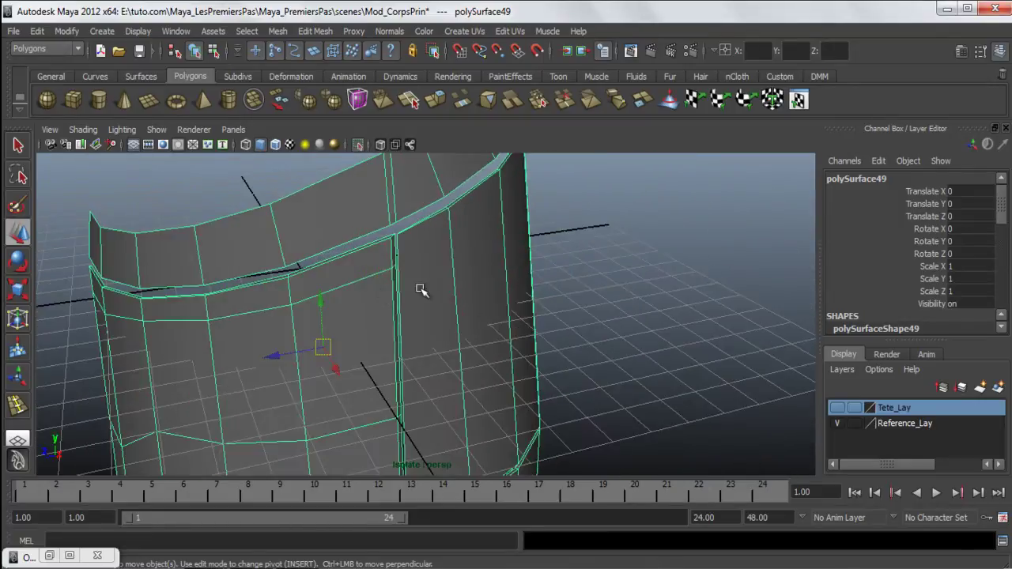
right_click_drag(454, 310, 384, 304, "alt")
left_click_drag(384, 303, 368, 282, "alt")
Check the shell's edges at the seam junction and compare the edge loops with the side-view blueprint
left_click(386, 295)
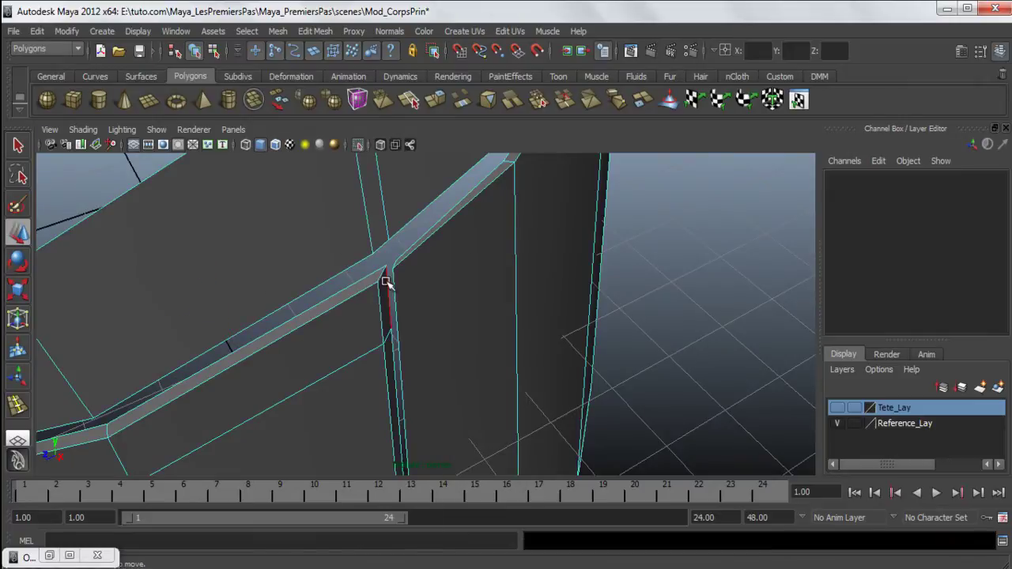
left_click_drag(415, 314, 445, 312, "alt")
left_click(511, 345)
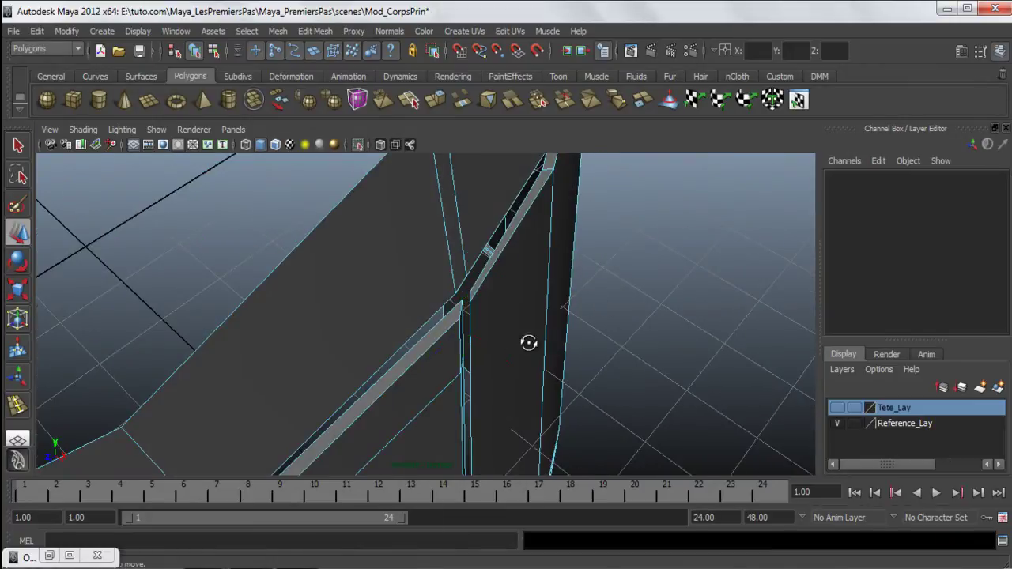
left_click_drag(511, 345, 546, 334, "alt")
left_click_drag(518, 281, 562, 314, "alt")
key("space")
key("space")
scroll(486, 372, "up", 8)
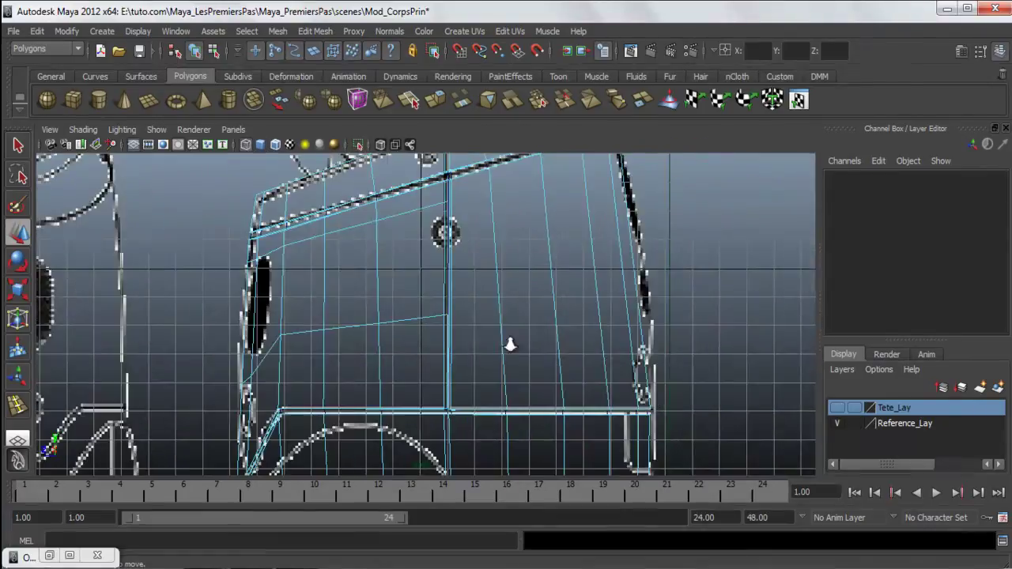
key("space")
key("space")
left_click_drag(538, 242, 442, 240, "alt")
Select the recessed edges of the shell's vertical seam and adjust them along the Z axis
left_click(424, 199)
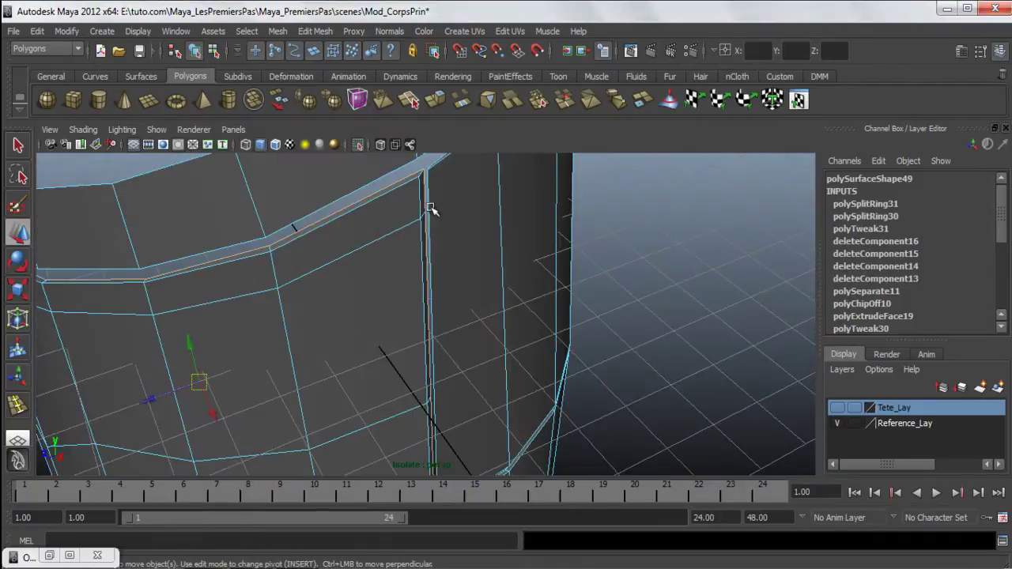
left_click_drag(436, 277, 113, 246, "alt")
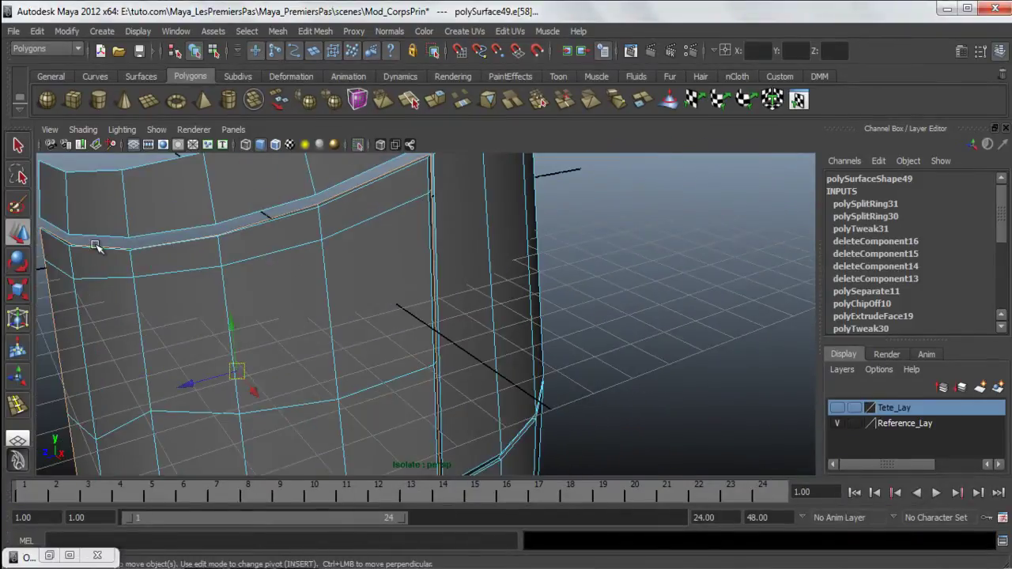
left_click_drag(437, 237, 406, 181, "alt")
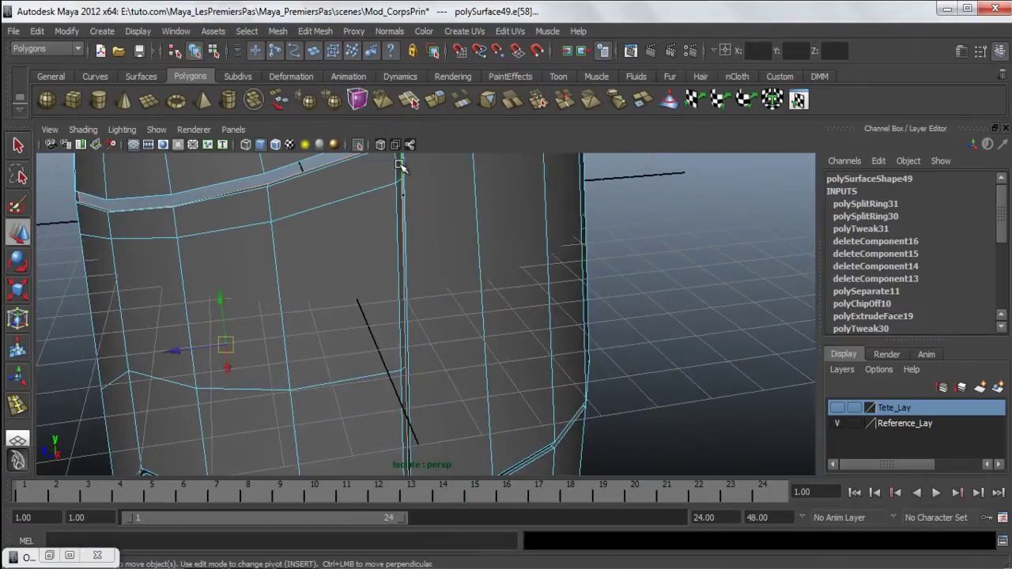
left_click(401, 206, "shift")
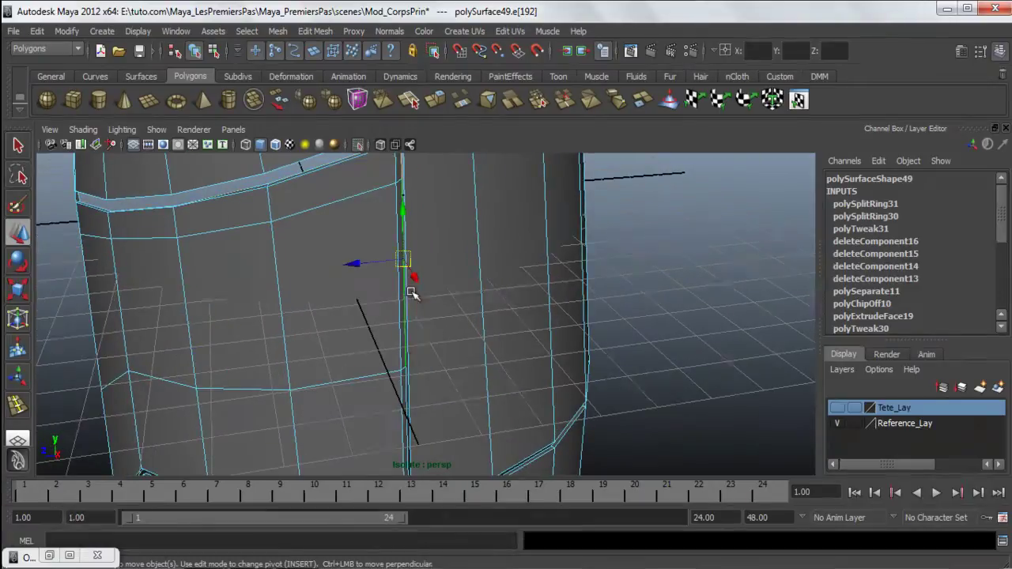
left_click_drag(416, 467, 471, 289, "alt")
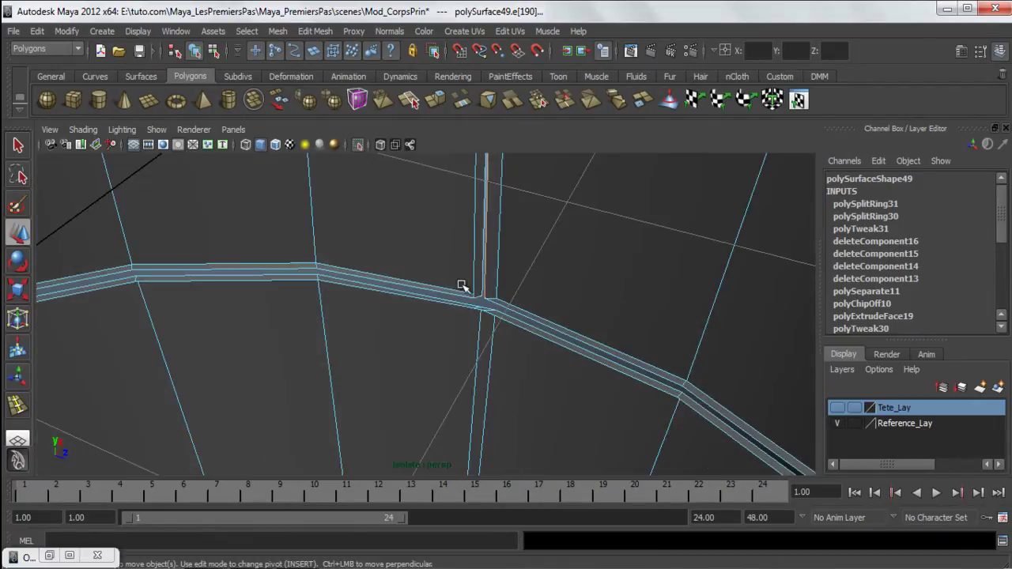
left_click(486, 261, "shift")
left_click_drag(506, 256, 448, 245, "alt")
middle_click_drag(448, 244, 473, 496, "alt")
middle_click_drag(472, 277, 472, 443, "alt")
left_click_drag(472, 445, 533, 357, "alt")
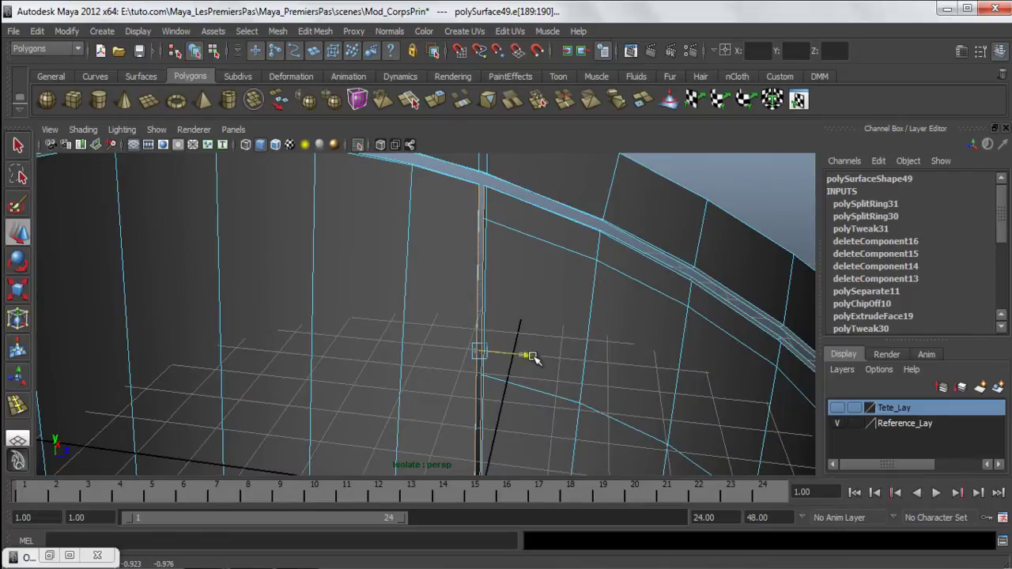
left_click_drag(577, 309, 536, 264, "alt")
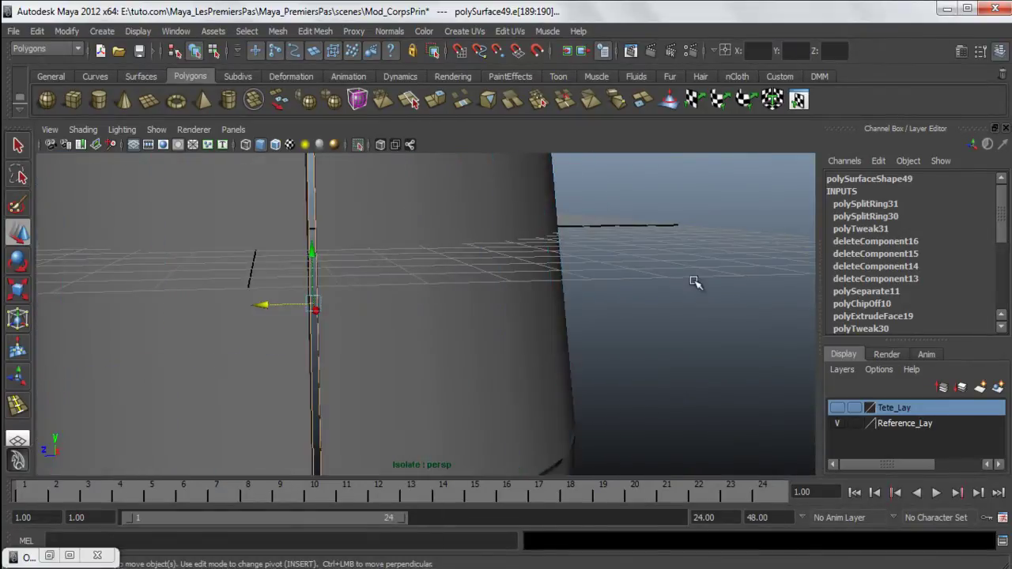
left_click(477, 319)
key("ctrl+z")
Slide the lower edge loop's corner vertex, above the lower seam's bend, down along its vertical edge with curve snapping
left_click_drag(476, 319, 504, 279, "alt")
left_click(376, 278)
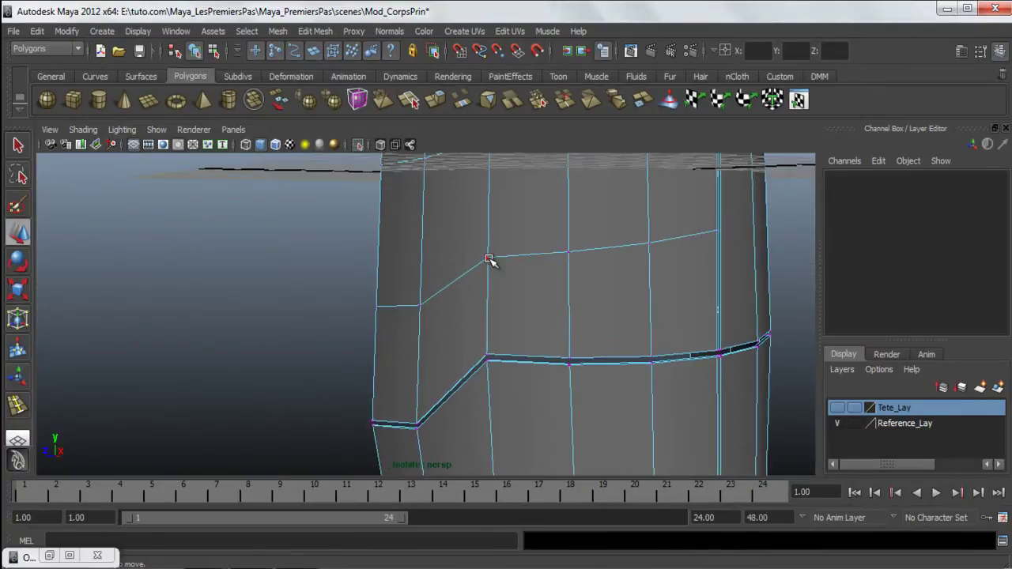
left_click(489, 258)
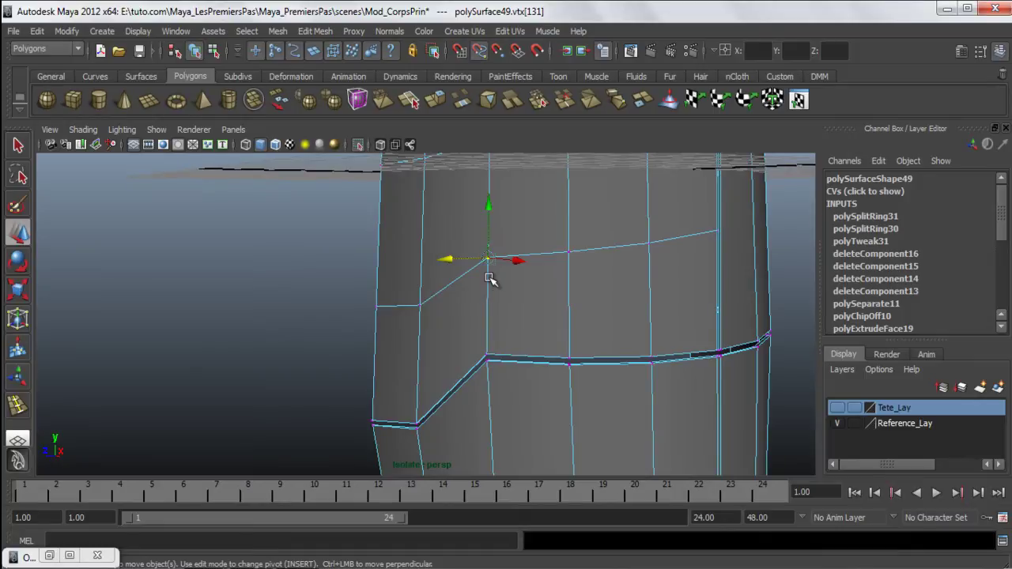
middle_click_drag(490, 280, 490, 289)
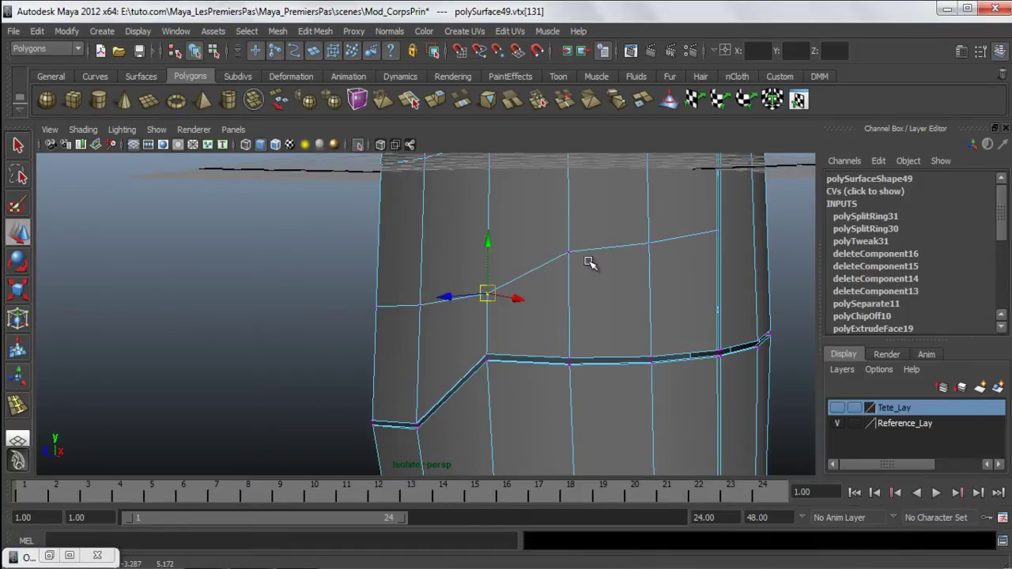
Slide the next two vertices of the lower edge loop down along their vertical edges with curve snapping, and return to object selection
middle_click_drag(569, 286, 568, 283)
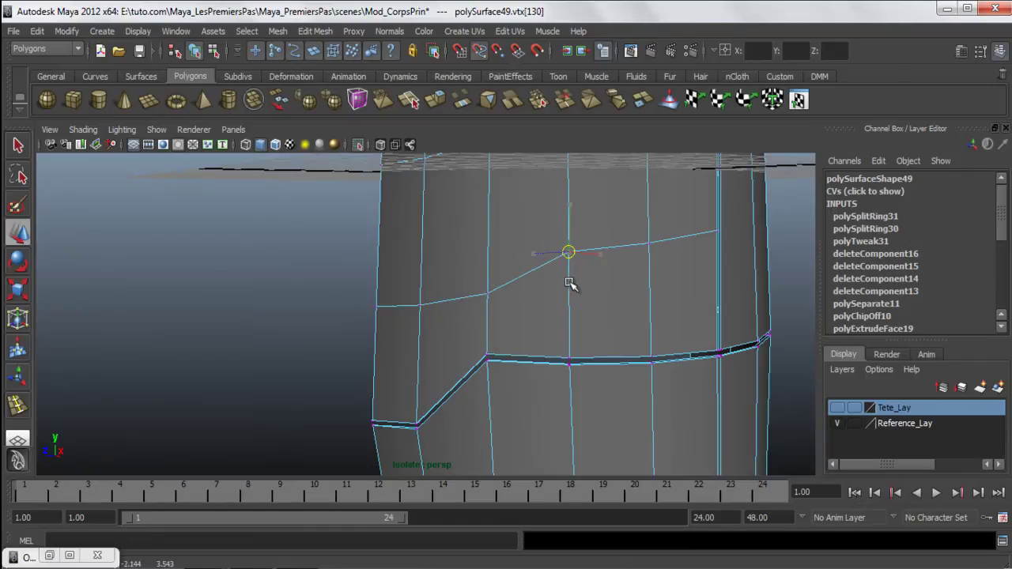
left_click(650, 243)
middle_click_drag(650, 244, 650, 263)
right_click_drag(650, 255, 477, 314, "alt")
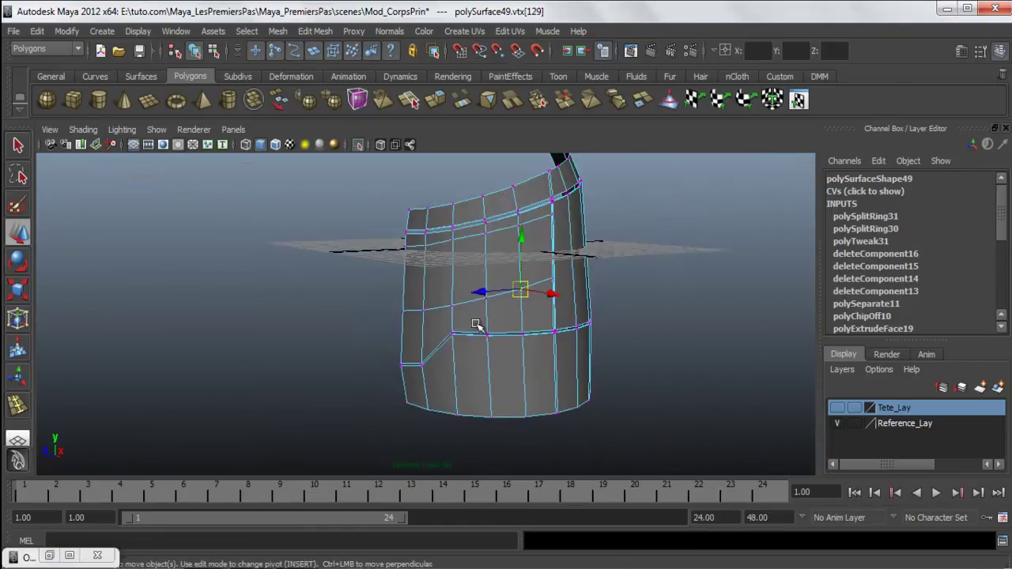
left_click_drag(477, 314, 443, 292, "alt")
right_click_drag(442, 293, 445, 232)
left_click(575, 273)
left_click(398, 309)
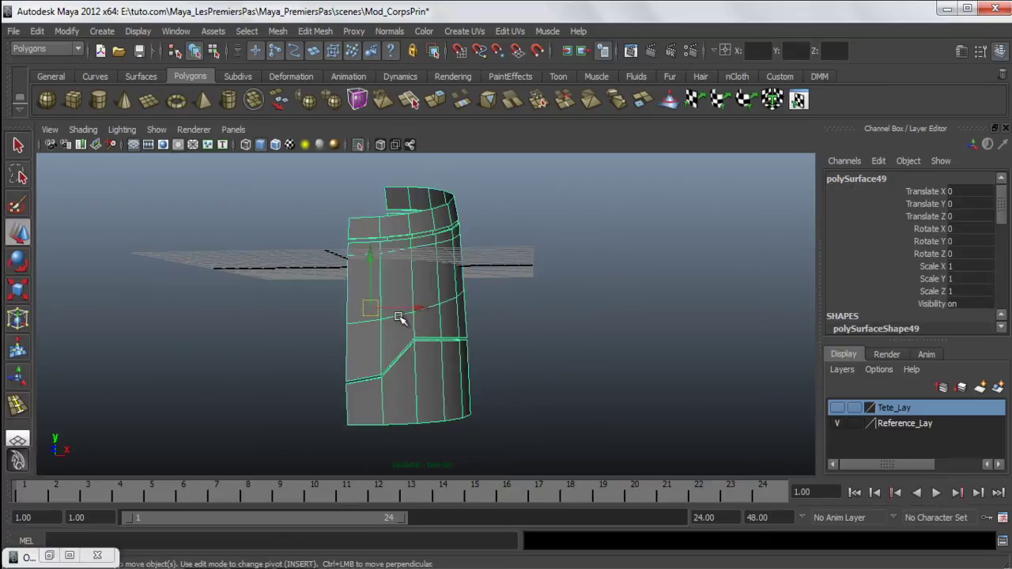
Slide the front panel's two vertical edges between the horizontal loops apart with the Slide Edge Tool to widen the face between them
right_click_drag(398, 309, 511, 357, "alt")
right_click_drag(375, 226, 365, 230)
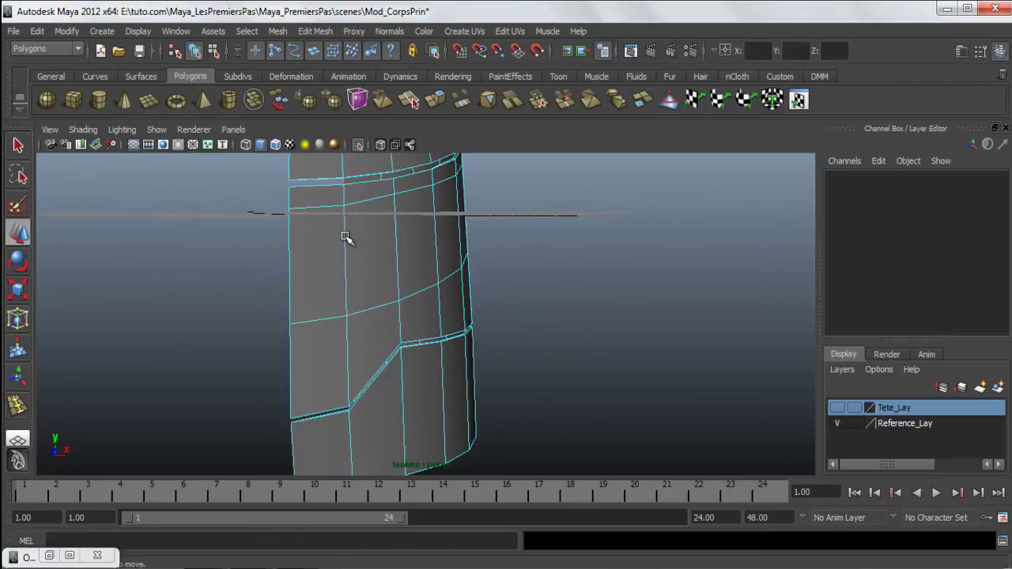
left_click(346, 239)
right_click_drag(558, 218, 560, 327, "shift")
middle_click_drag(467, 294, 472, 293)
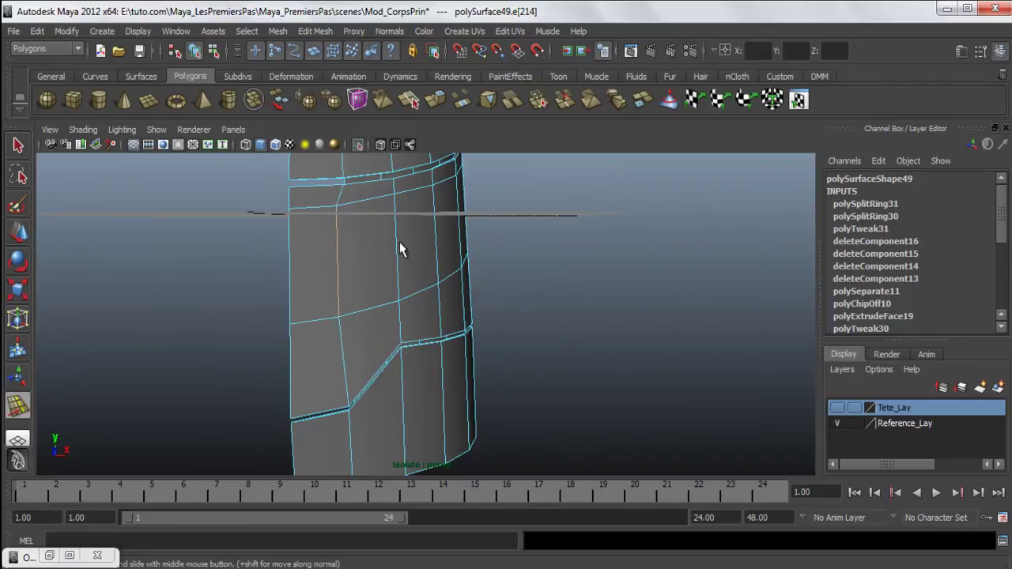
key("w")
right_click_drag(599, 212, 622, 319, "shift")
right_click_drag(419, 293, 464, 215)
key("w")
left_click(330, 280)
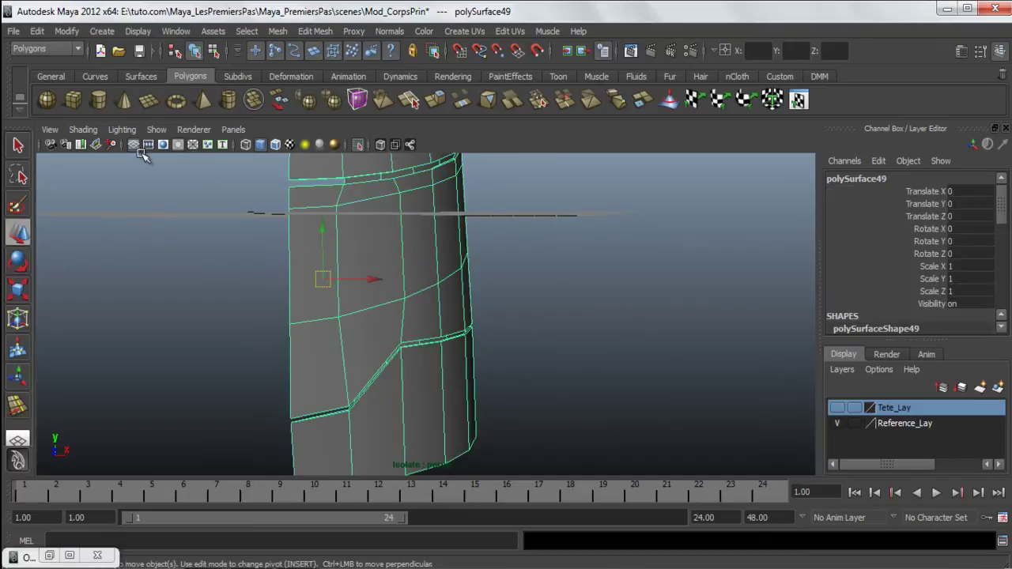
Turn off Isolate Select and select the front panel face covering the eye in the front-view blueprint
left_click(155, 129)
mouse_move(201, 84)
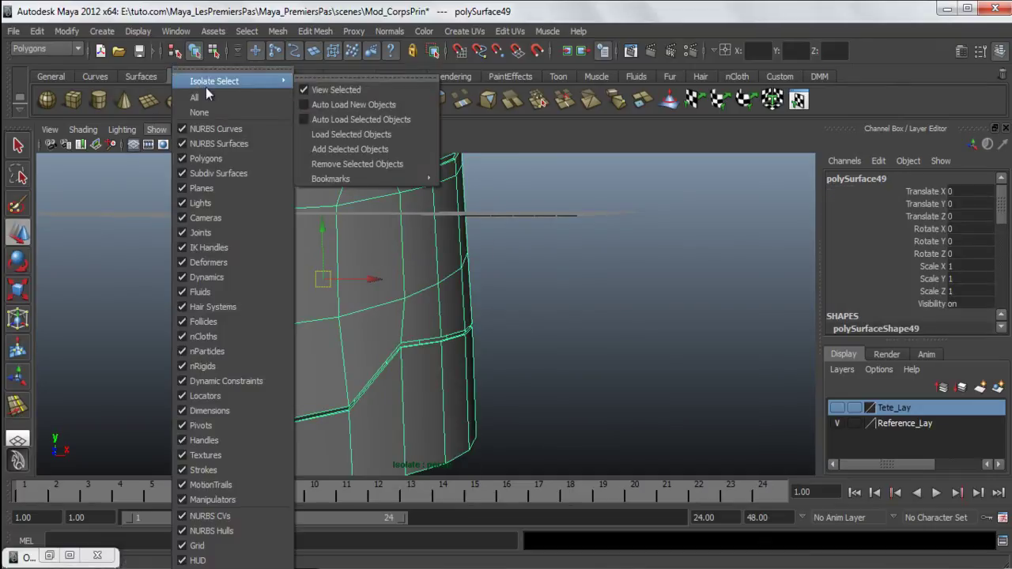
left_click(348, 88)
key("space")
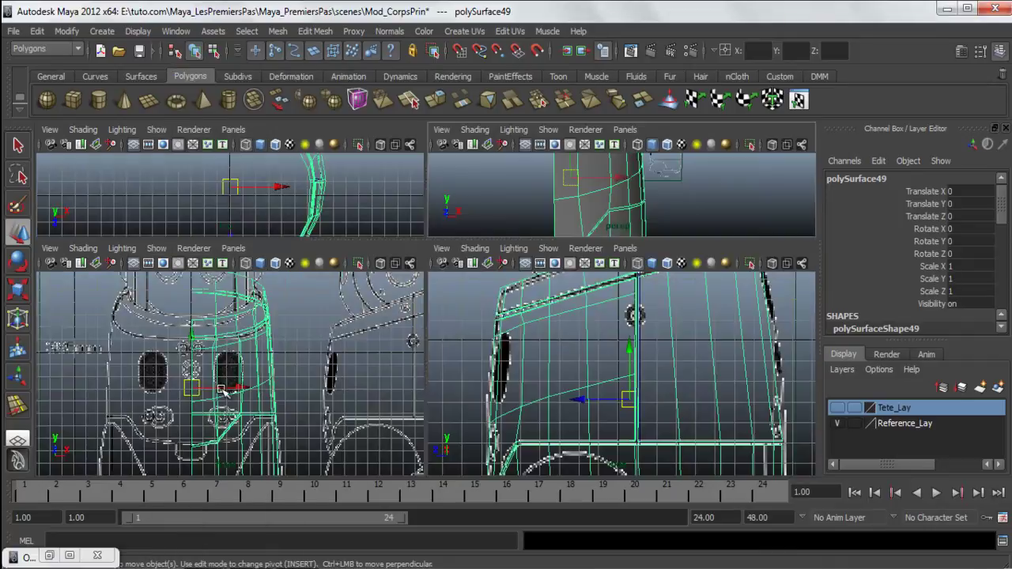
key("space")
middle_click_drag(447, 336, 433, 317, "alt")
right_click_drag(399, 273, 445, 263)
left_click(407, 294)
Compare the eye face and its vertical edges with the eye outline in the front-view blueprint and the shell's curvature
key("space")
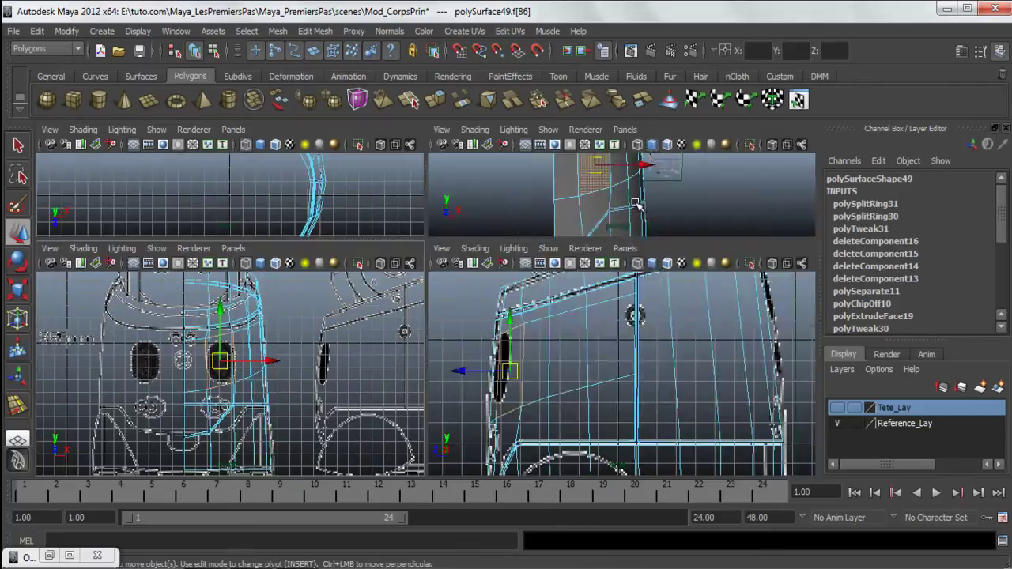
key("space")
left_click_drag(482, 275, 384, 271, "alt")
key("space")
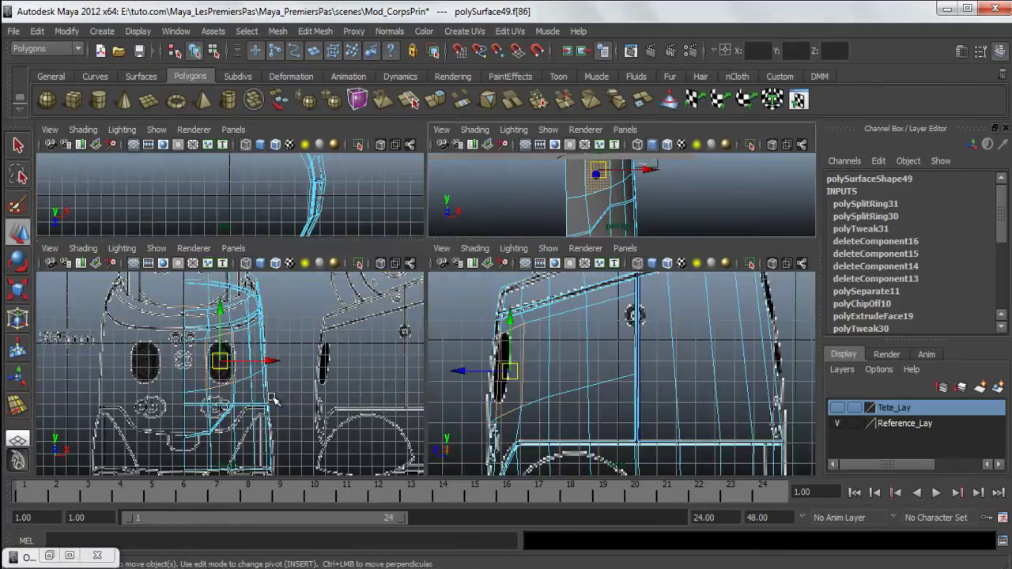
key("space")
middle_click_drag(436, 273, 413, 263, "alt")
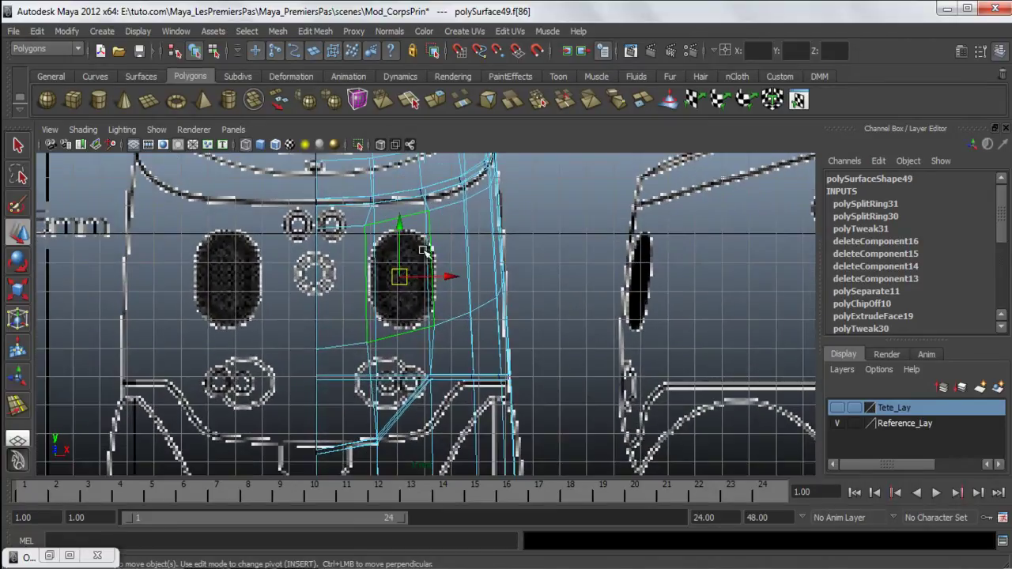
right_click_drag(427, 247, 359, 271)
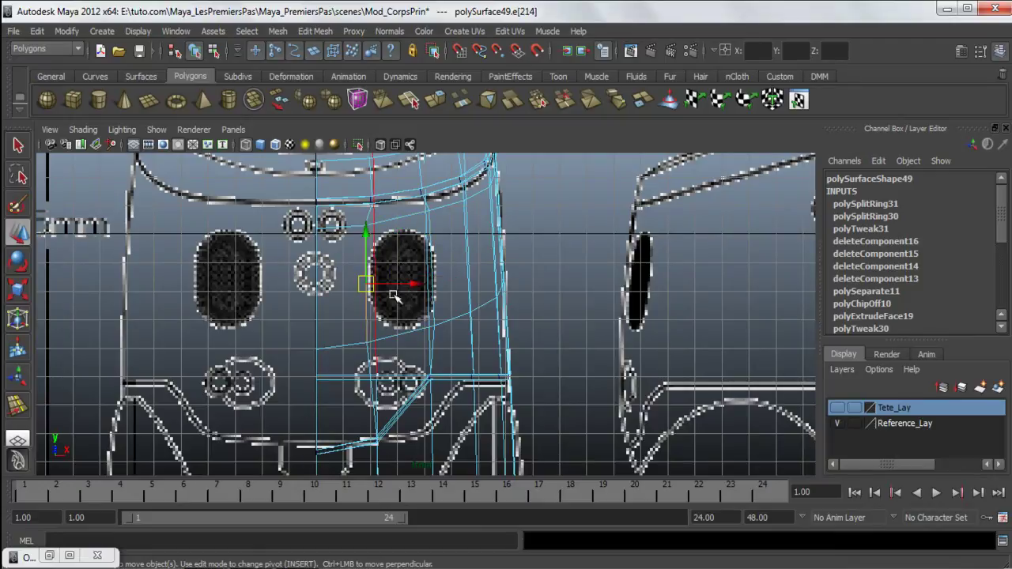
key("r")
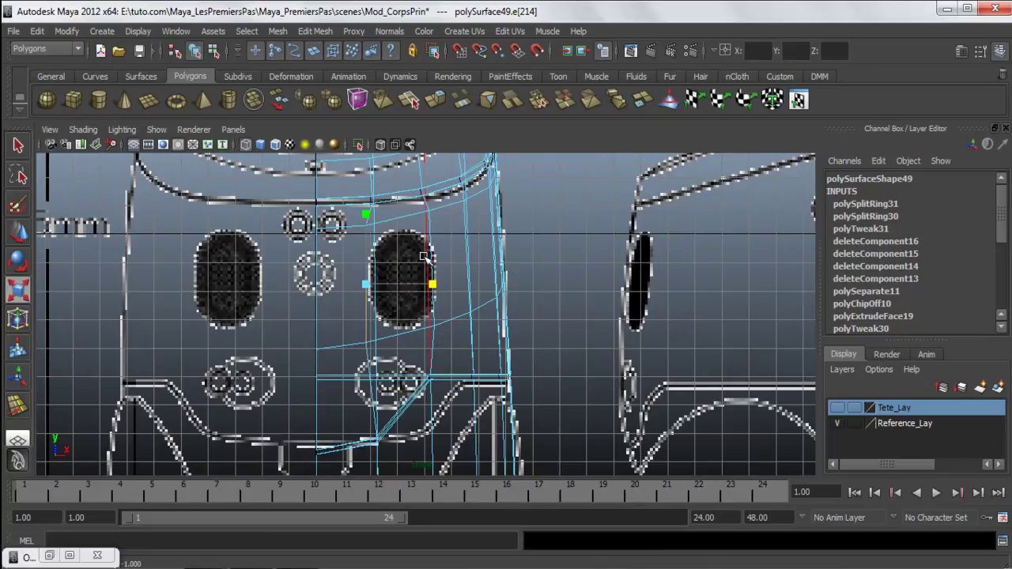
left_click(443, 312)
scroll(446, 311, "up", 2)
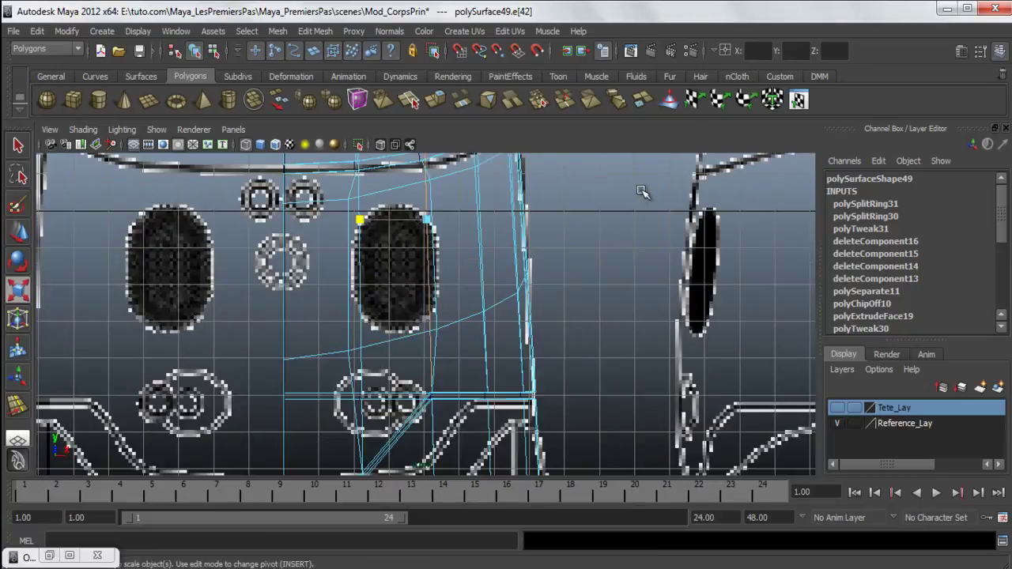
key("space")
key("space")
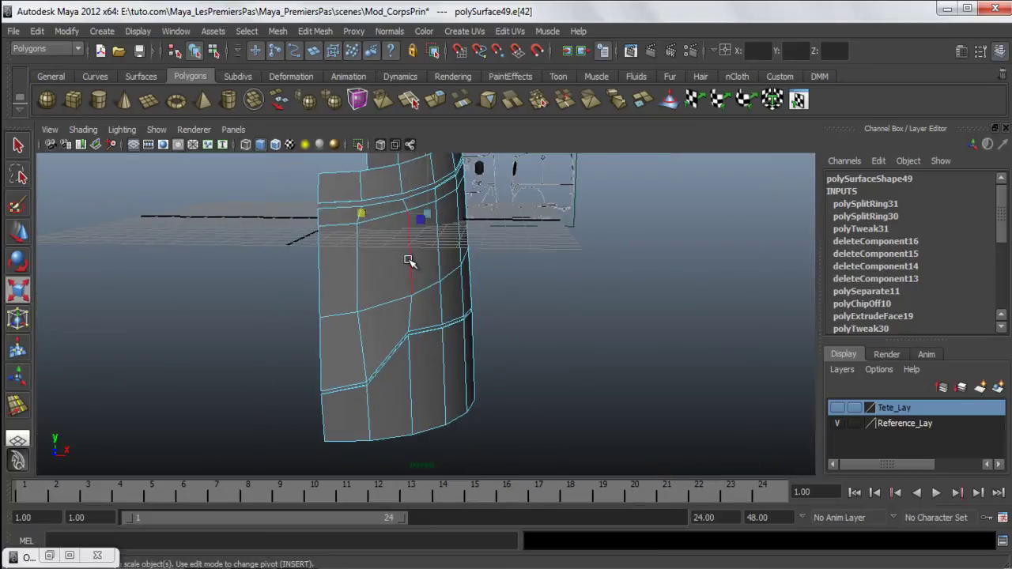
left_click_drag(421, 255, 372, 248, "alt")
key("w")
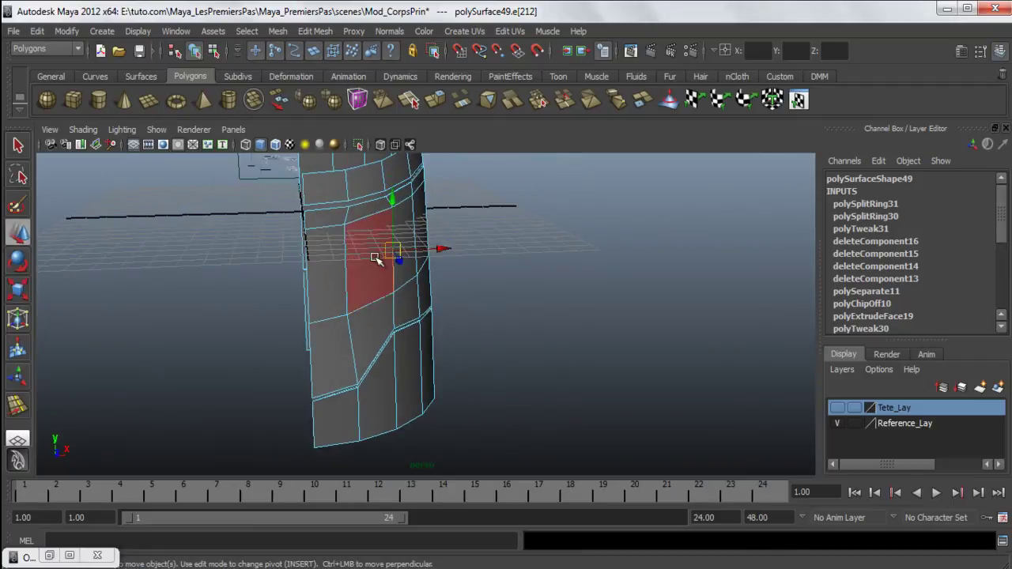
Extrude the front panel's eye face and scale it inward to fit the eye outline in the front view
right_click_drag(528, 253, 525, 287, "shift")
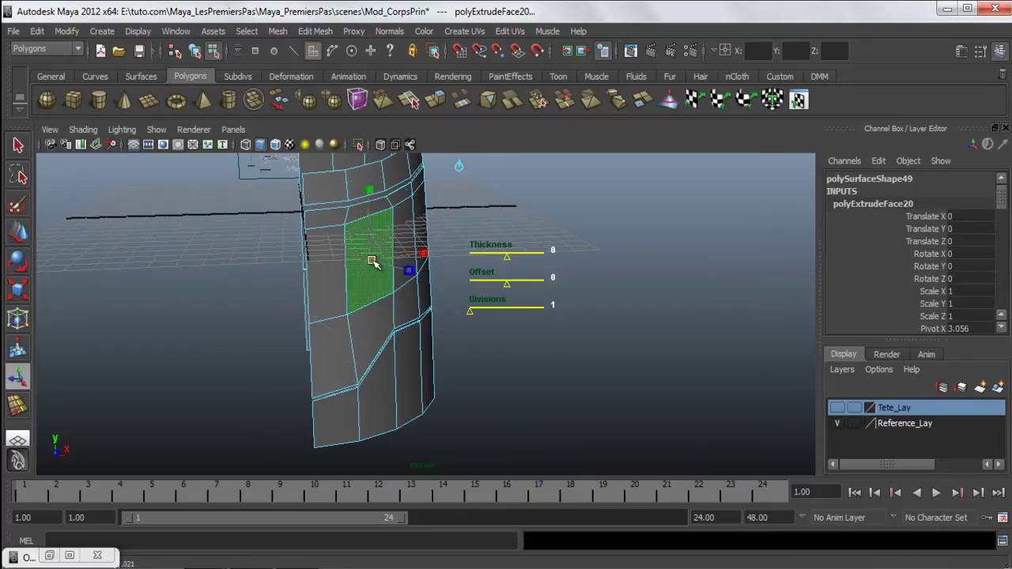
left_click_drag(360, 261, 377, 331, "alt")
key("space")
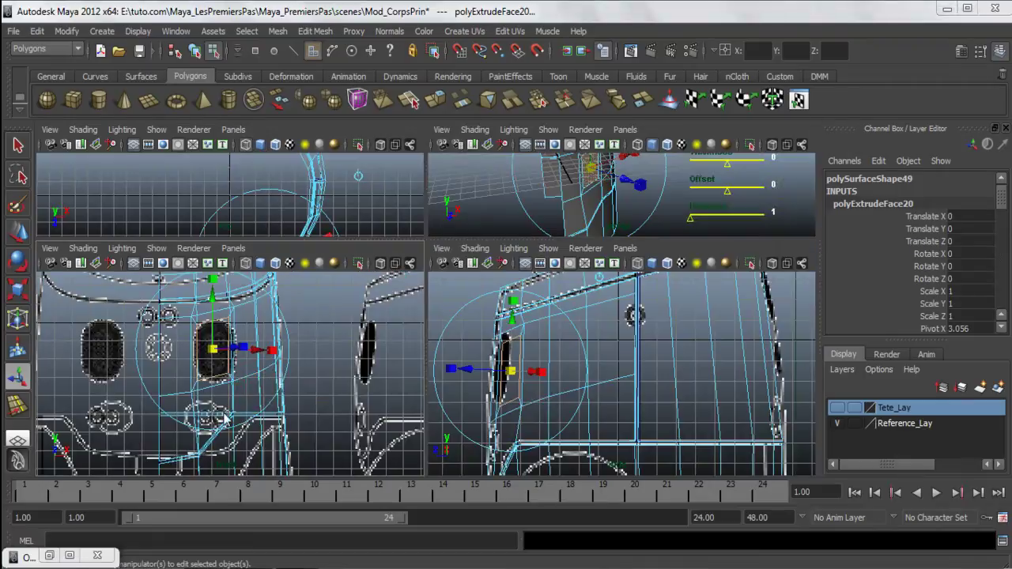
key("space")
key("space")
key("space")
Extrude the inset eye face again and push it into the shell along the Z axis to form a recess
right_click_drag(585, 209, 520, 226, "shift")
left_click_drag(311, 350, 374, 384, "alt")
key("w")
left_click_drag(381, 321, 378, 319)
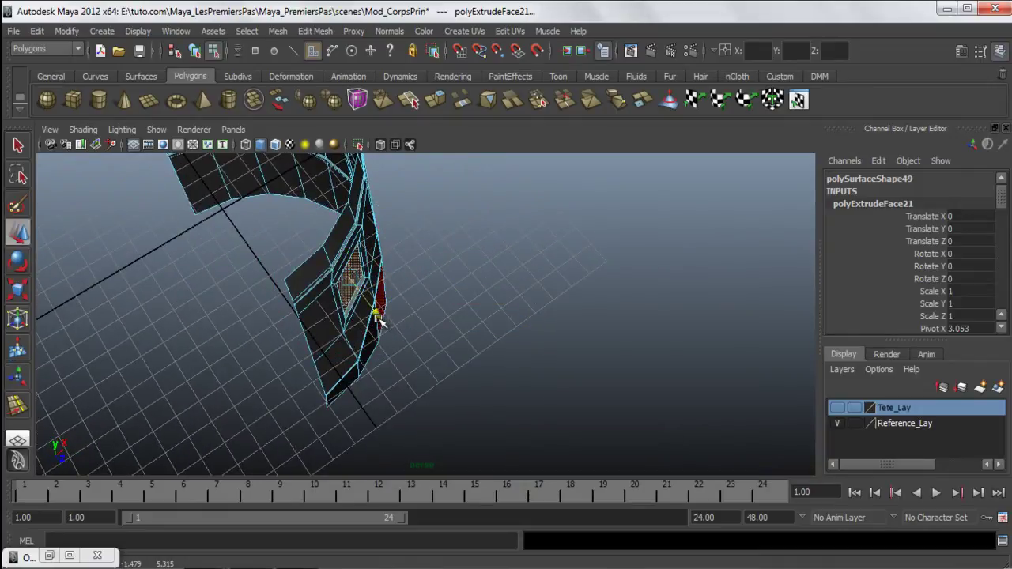
mouse_move(387, 356)
left_mouse_down("alt")
mouse_move(398, 345)
mouse_move(374, 345)
left_mouse_up("alt")
left_click_drag(322, 291, 232, 308)
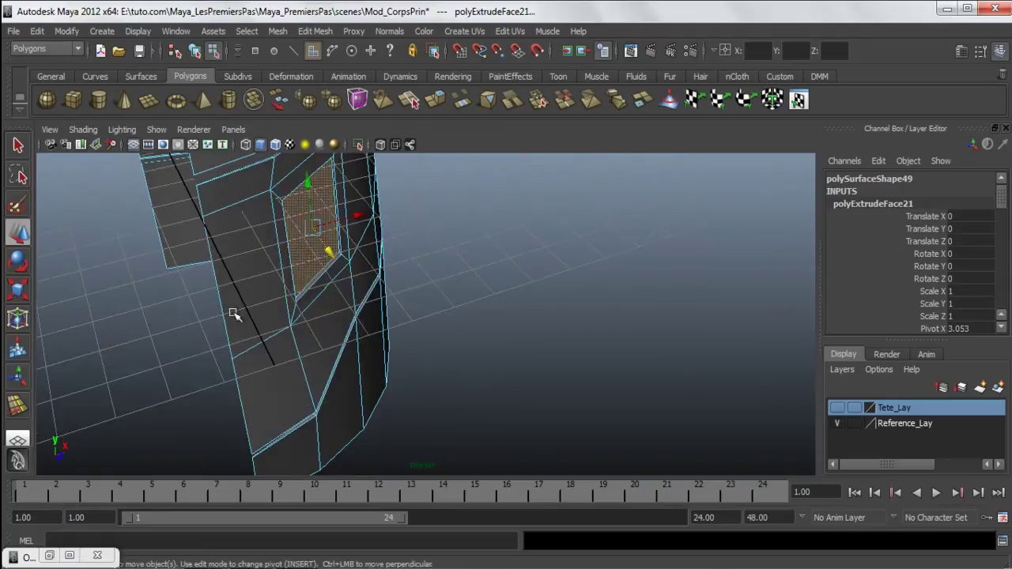
Extract the recessed eye face from the shell and return to object selection with nothing selected
left_click(276, 31)
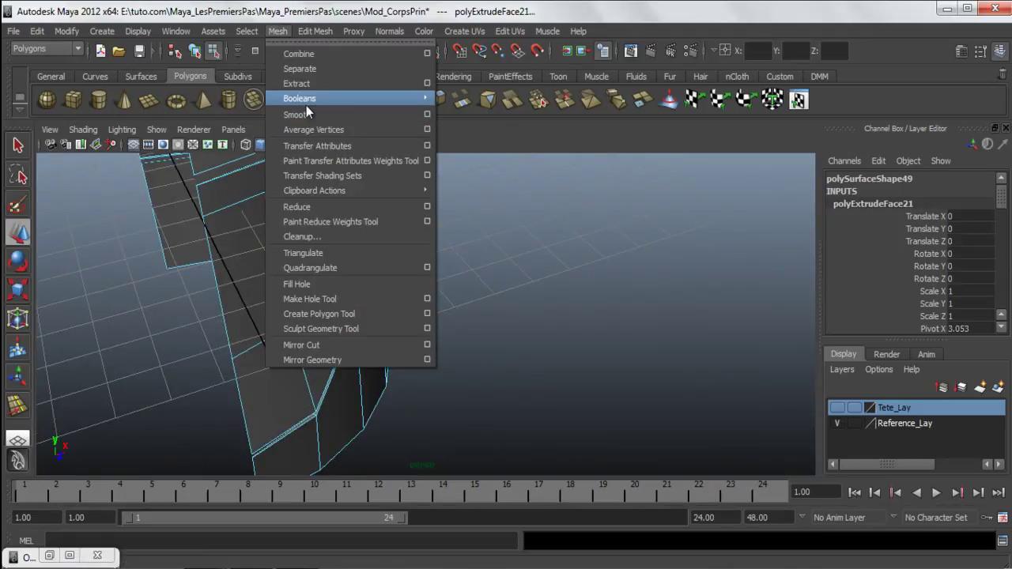
left_click(294, 65)
left_click_drag(403, 261, 319, 242, "alt")
right_click_drag(299, 208, 368, 176)
left_click(662, 318)
Examine the shell from the inside around the eye recess, the upper seam and the vertical seam
right_click_drag(662, 318, 461, 308, "alt")
left_click_drag(463, 309, 475, 364, "alt")
scroll(316, 366, "up", 5)
left_click_drag(317, 367, 453, 323, "alt")
left_click_drag(282, 339, 614, 310, "alt")
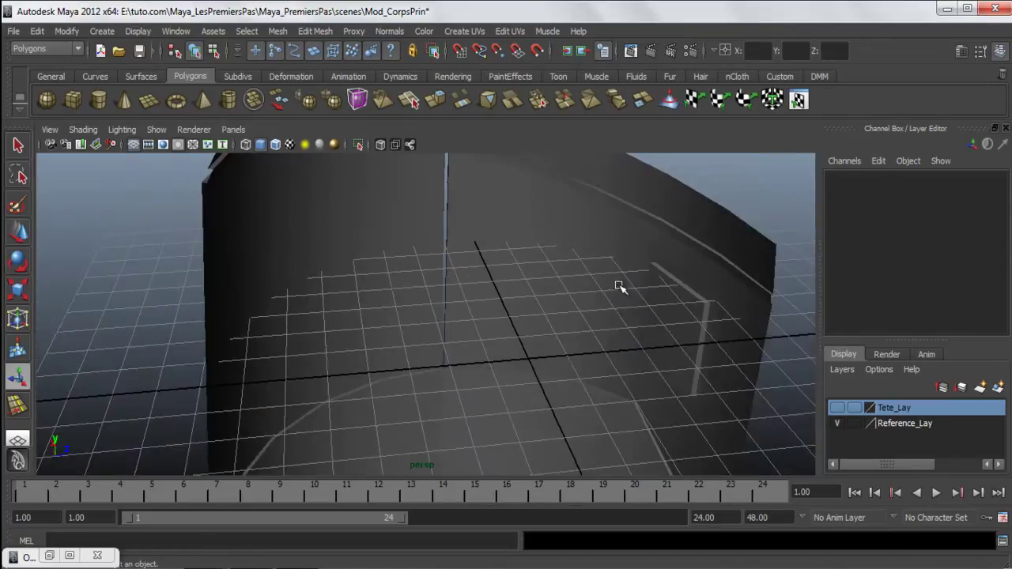
left_click(671, 227)
key("f")
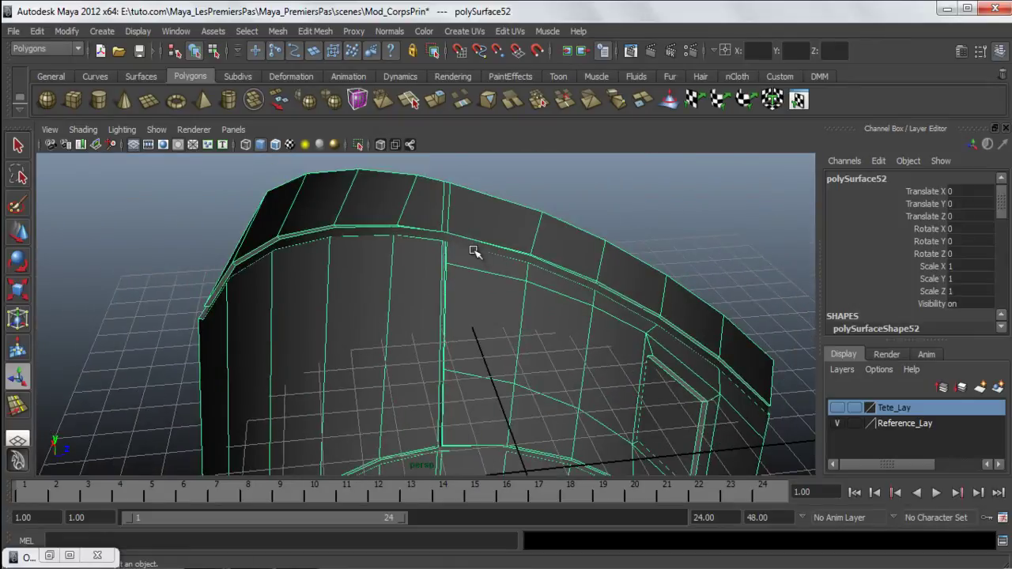
left_click_drag(469, 241, 560, 288, "alt")
left_click(559, 289)
left_click(461, 272)
Inspect the lower and vertical seams from outside, with the shell both selected and deselected
right_click_drag(459, 302, 492, 345, "alt")
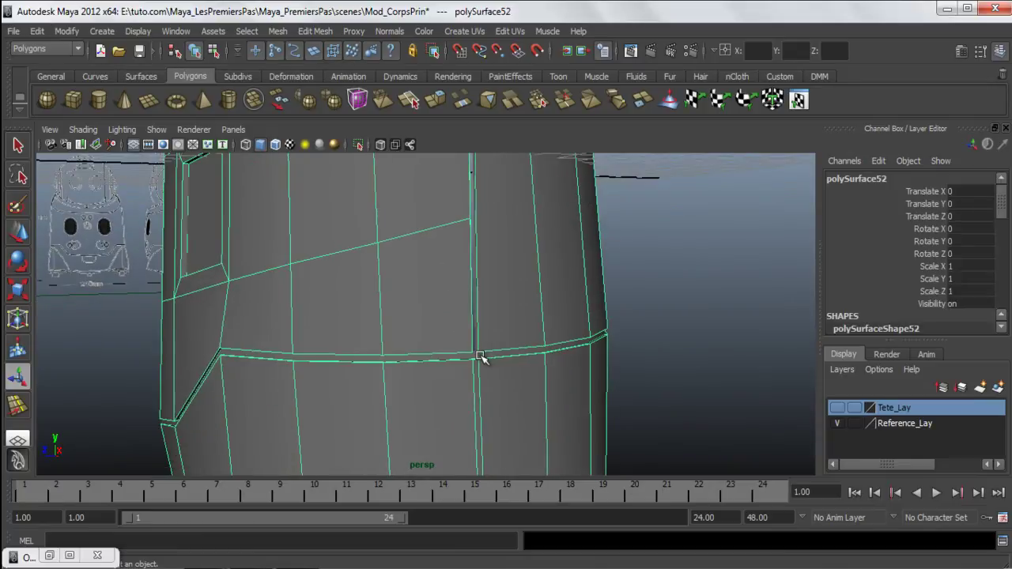
left_click(475, 366)
middle_click_drag(634, 363, 612, 302, "alt")
right_click_drag(613, 302, 556, 325, "alt")
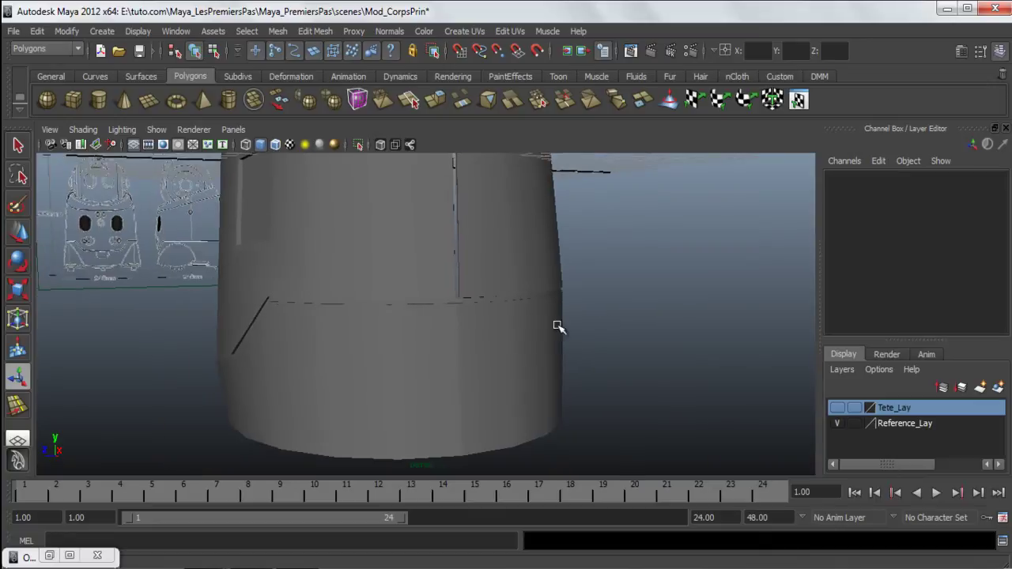
left_click(262, 318)
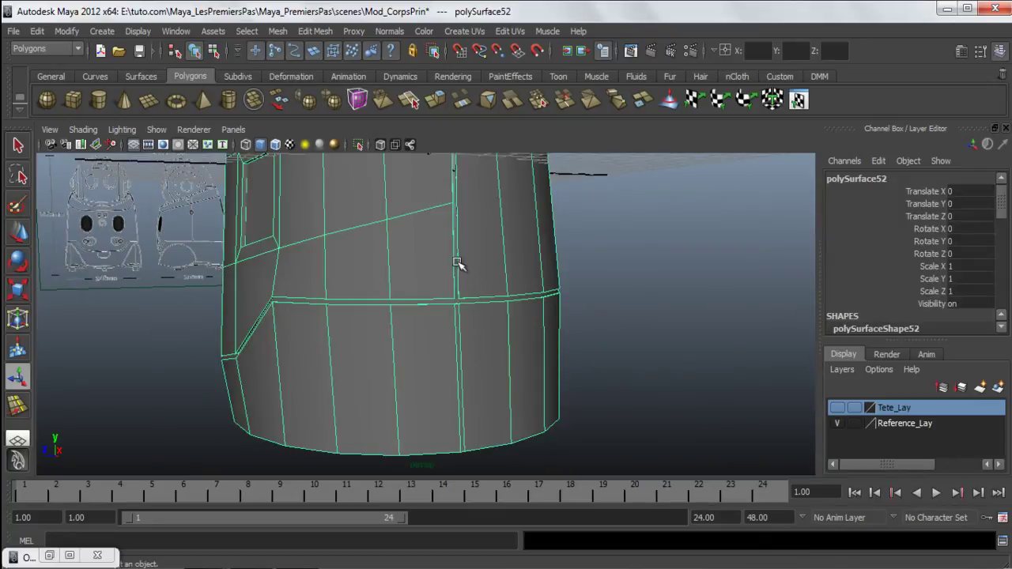
key("f")
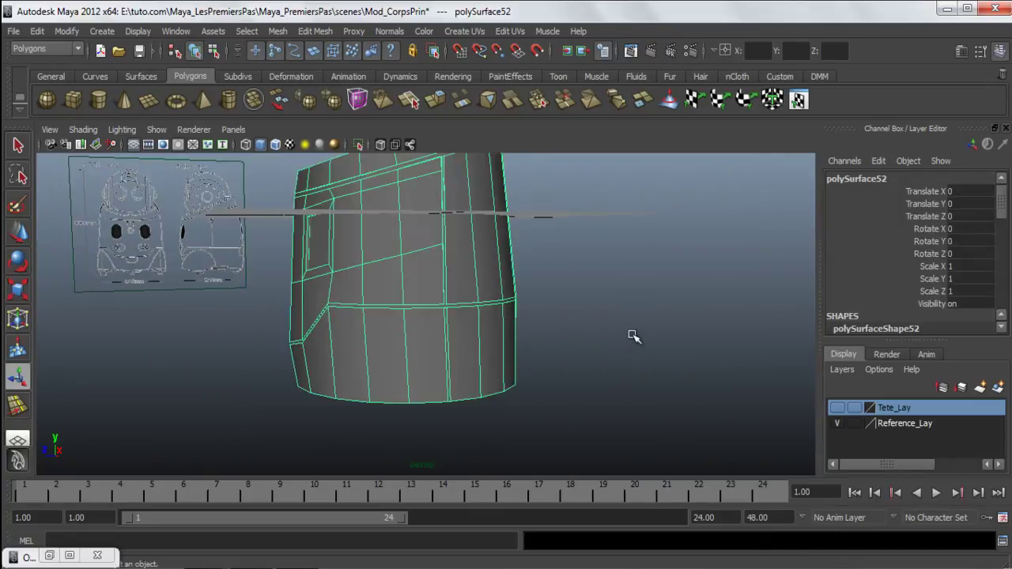
left_click(637, 335)
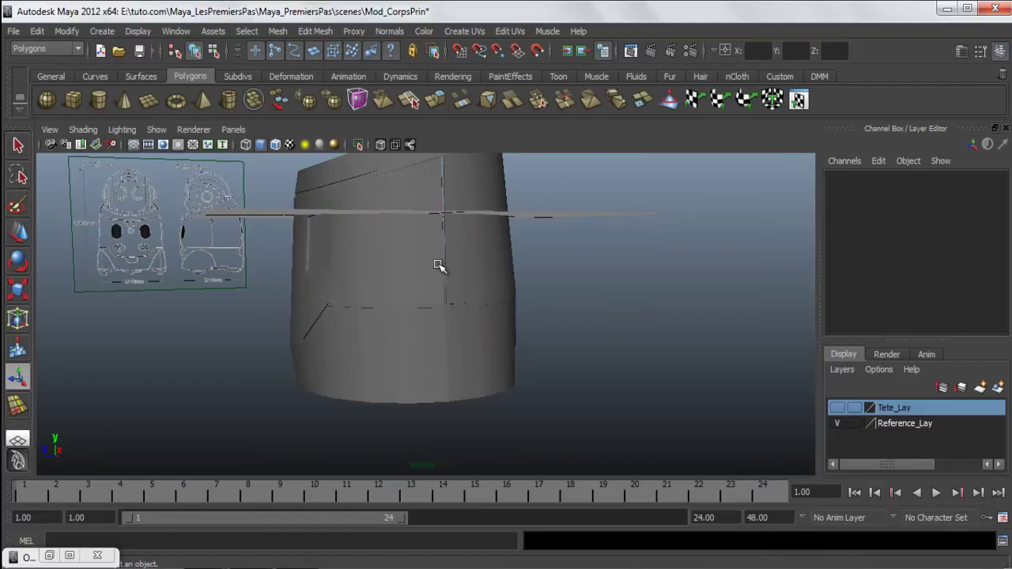
Select the separate groove strip and examine how it fits where the upper and vertical seams meet
left_click(510, 339)
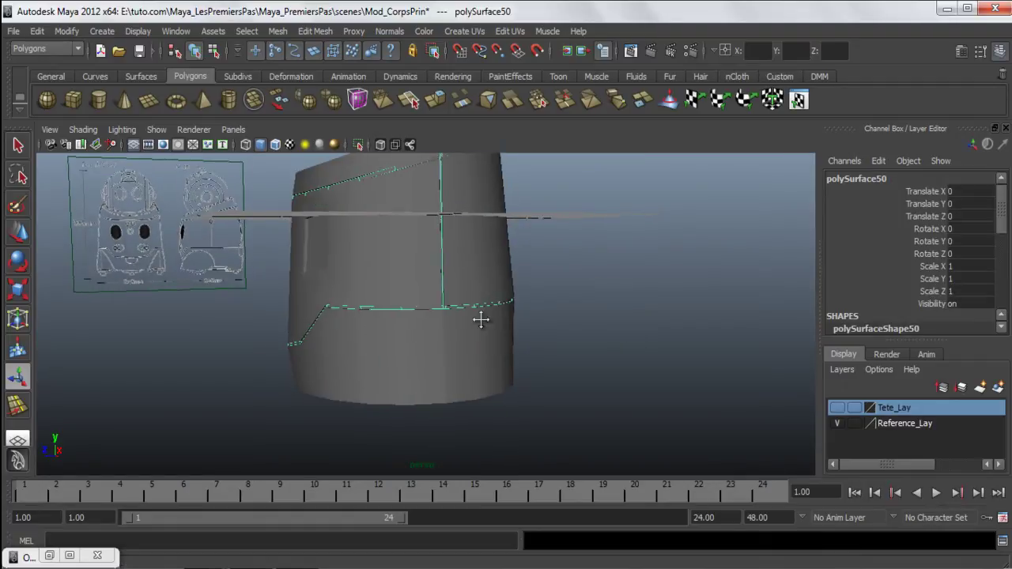
middle_click_drag(498, 285, 397, 360, "alt")
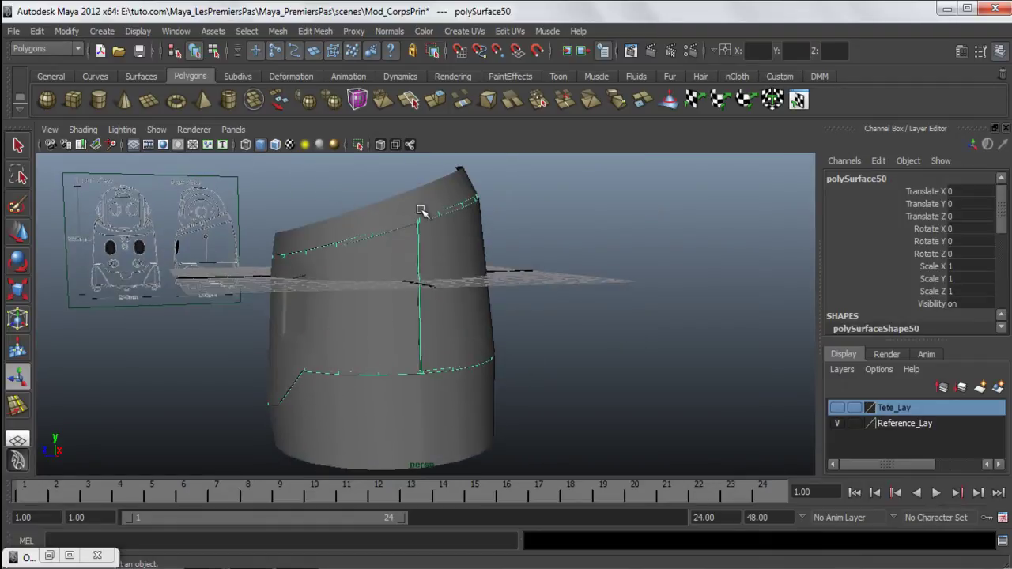
left_click_drag(376, 326, 391, 279, "alt")
right_click_drag(391, 280, 430, 295, "alt")
left_click_drag(429, 296, 403, 321, "alt")
right_click_drag(402, 321, 510, 370, "alt")
left_click_drag(510, 371, 463, 273, "alt")
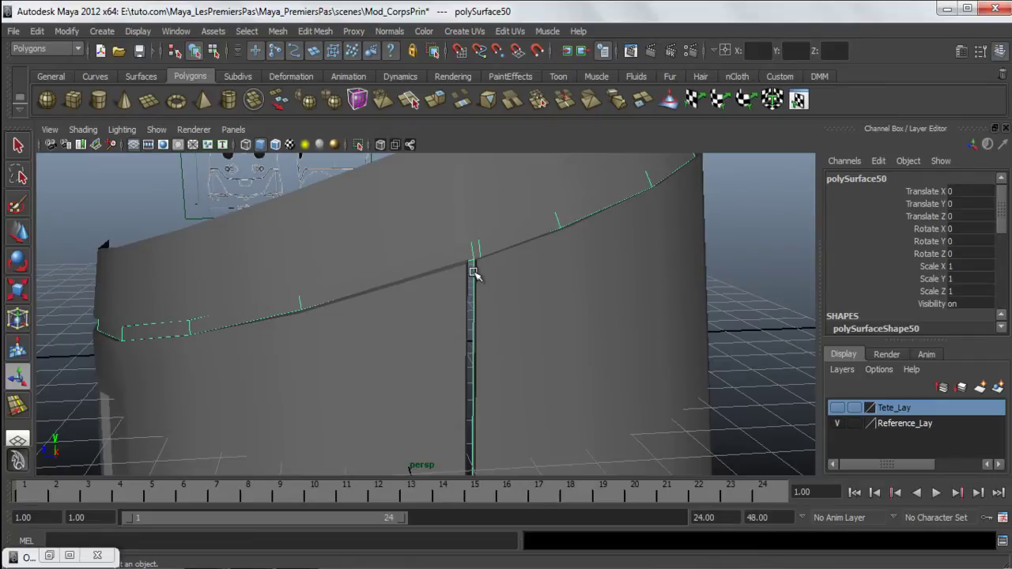
left_click_drag(472, 269, 526, 271, "alt")
Select the groove strip's vertical-seam vertices in the side view and shift them along Z to line up with the shell's seam
key("space")
key("space")
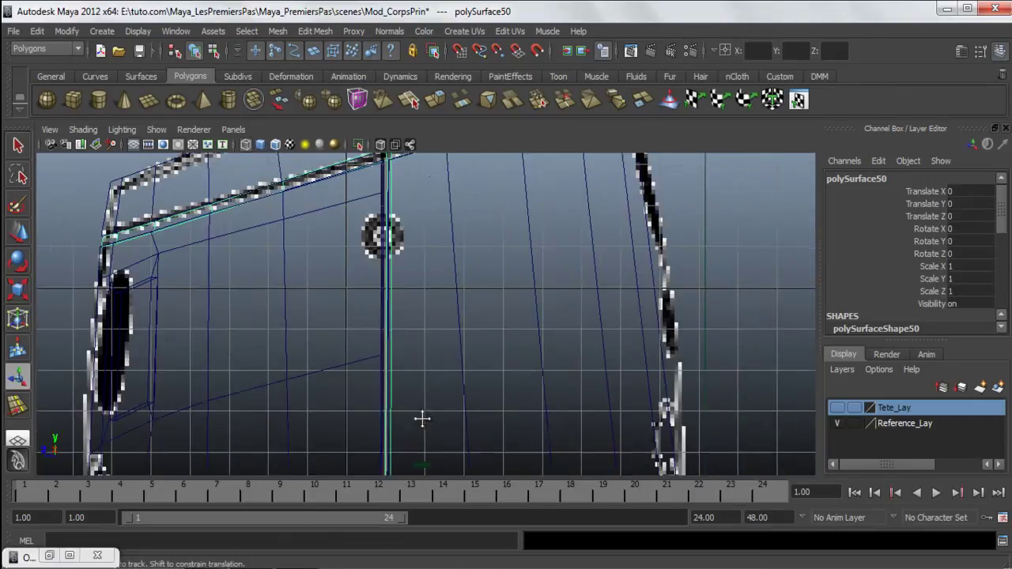
right_click_drag(739, 229, 679, 228)
scroll(477, 332, "down", 5)
middle_click_drag(477, 336, 479, 285, "alt")
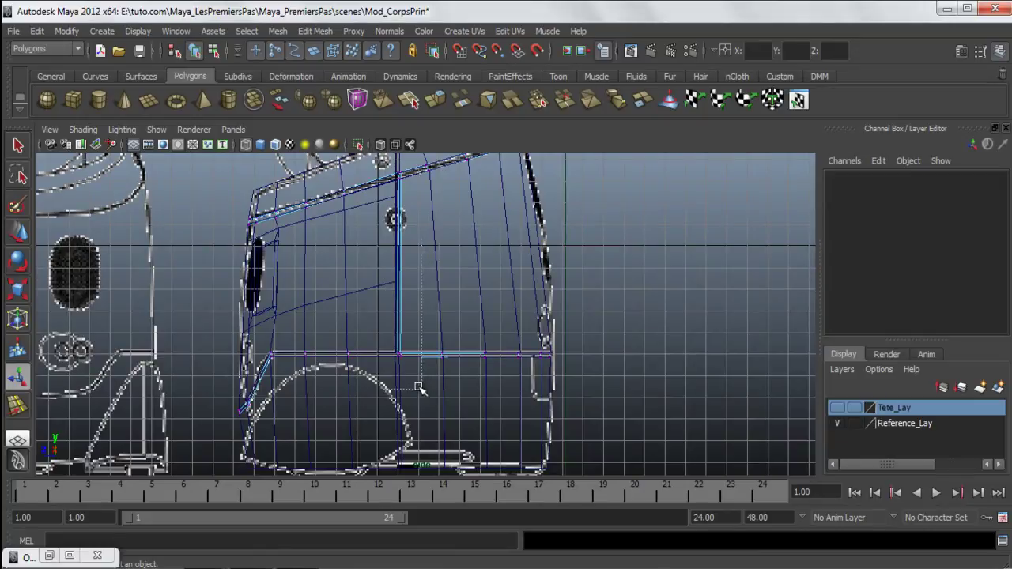
left_click(423, 246)
key("w")
middle_click_drag(350, 265, 353, 310, "alt")
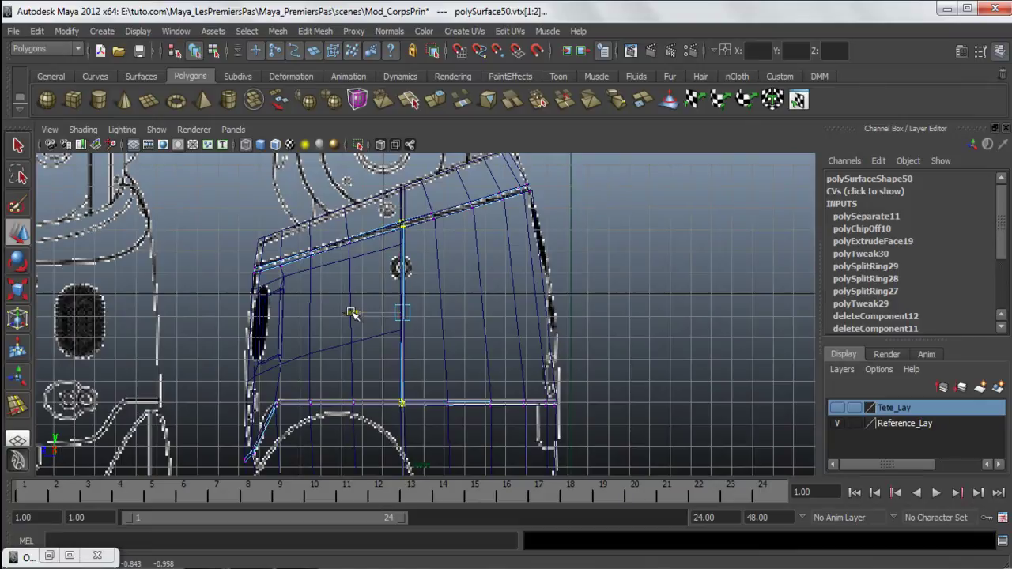
key("space")
key("space")
left_click_drag(541, 219, 479, 346, "alt")
right_click_drag(479, 346, 574, 294)
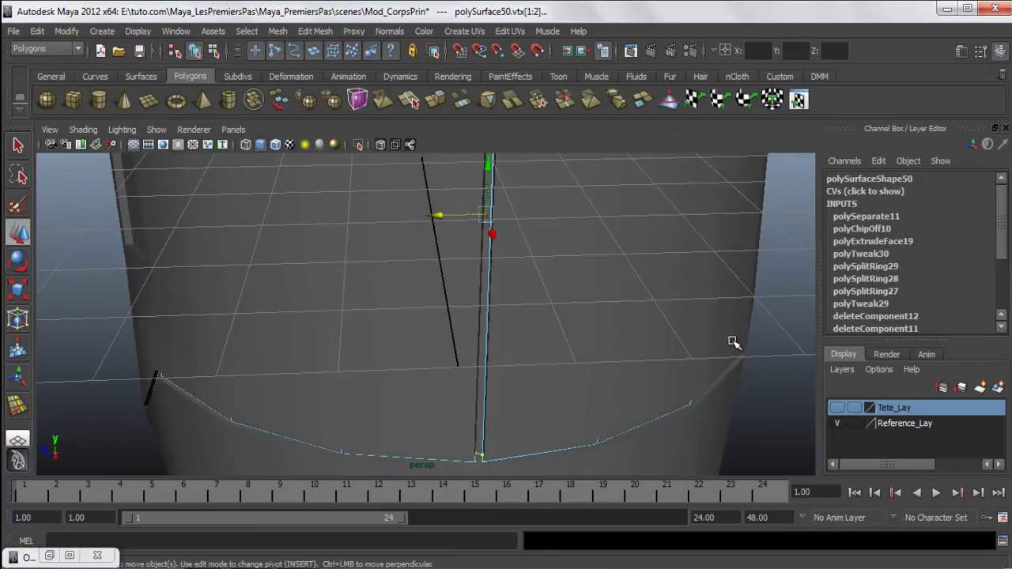
Leave vertex editing on the groove strip, return to object mode and select the half body shell
left_click(764, 309)
right_click_drag(764, 309, 433, 278, "alt")
right_click_drag(448, 163, 527, 153)
left_click_drag(480, 340, 492, 219, "alt")
left_click(506, 267)
left_click_drag(506, 266, 409, 312, "alt")
left_click(560, 335)
left_click(441, 249)
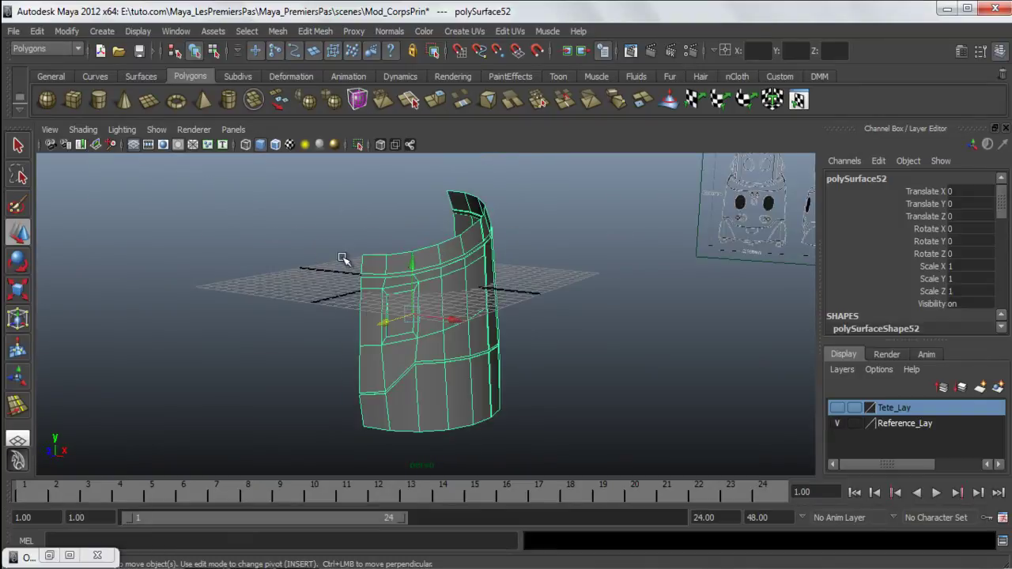
Mirror the half shell with Duplicate Special as one instance, grouped under Parent, with Scale X at -1
left_click(37, 33)
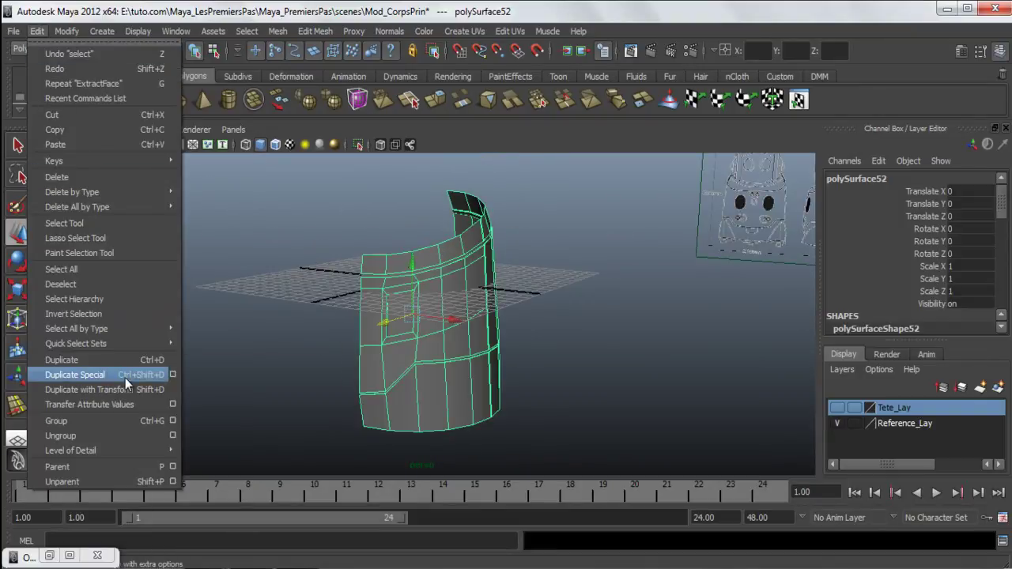
left_click(173, 375)
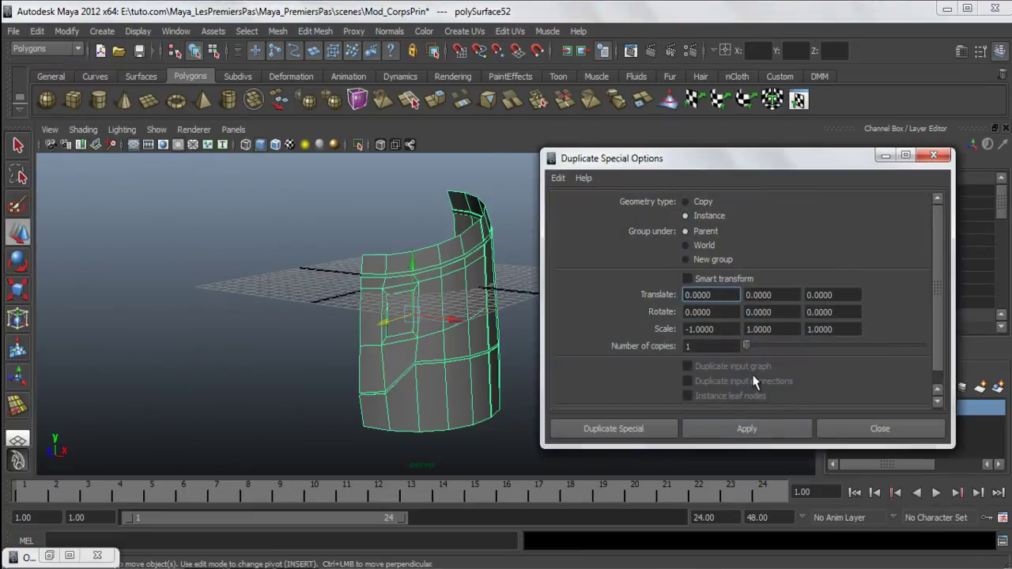
left_click_drag(686, 167, 686, 152)
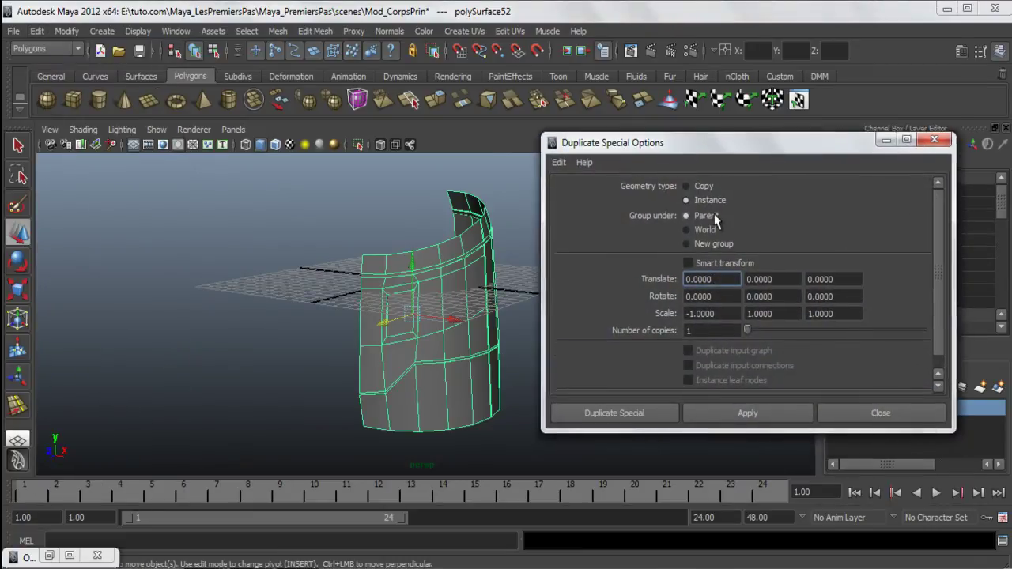
left_click_drag(425, 310, 413, 343, "alt")
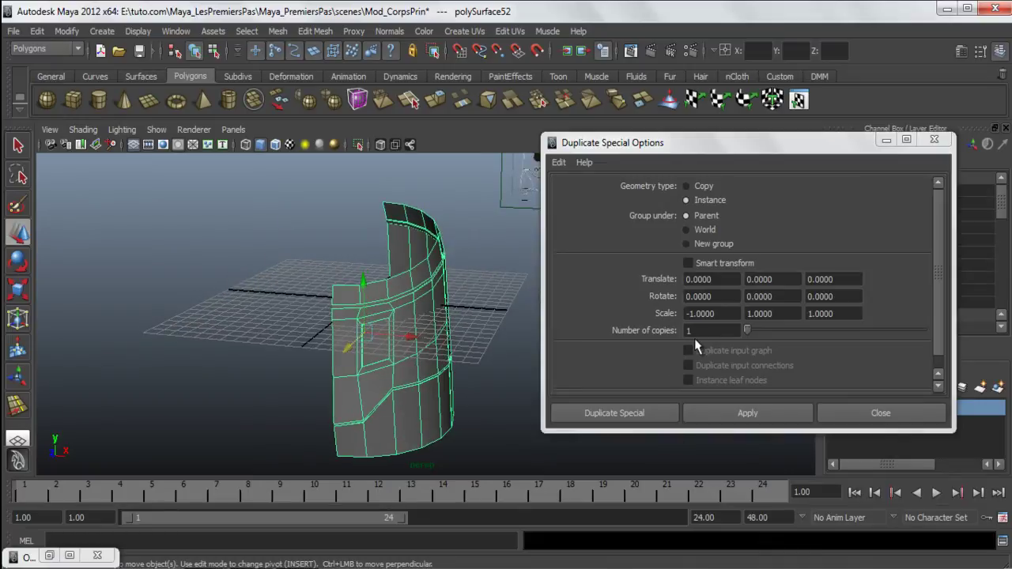
left_click(624, 419)
Examine the mirrored body from the front and up close around the eye openings and upper seam, selecting the separate eye strip and the original half
left_click_drag(237, 400, 485, 388, "alt")
left_click(556, 393)
right_click_drag(486, 388, 633, 414, "alt")
middle_click_drag(633, 413, 388, 282, "alt")
left_click(388, 282)
left_click(285, 328)
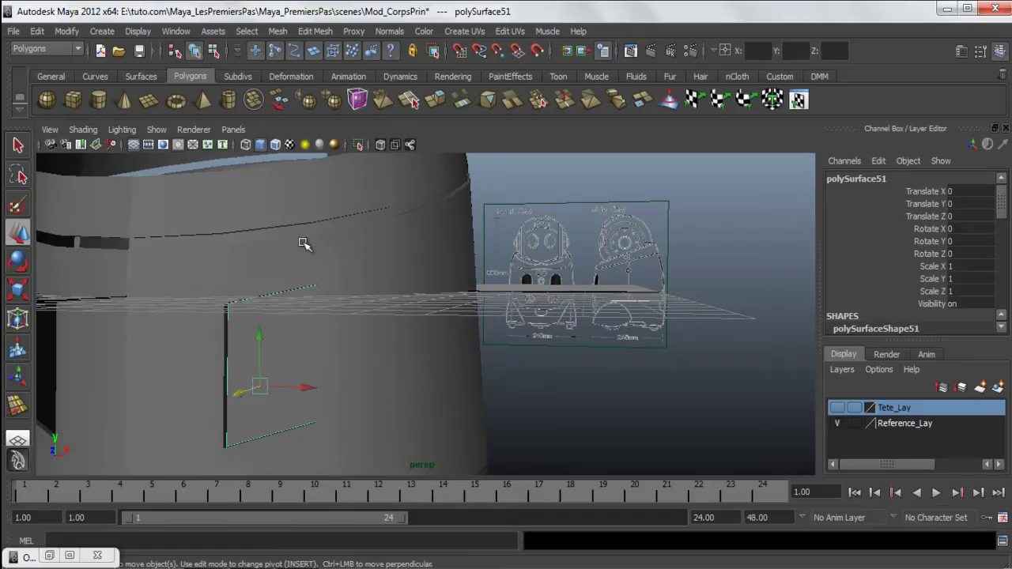
right_click_drag(646, 402, 404, 327, "alt")
left_click(540, 350)
left_click_drag(404, 328, 448, 314, "alt")
right_click_drag(355, 333, 377, 335, "alt")
left_click_drag(378, 335, 391, 353, "alt")
left_click(404, 290)
left_click_drag(405, 309, 427, 229, "alt")
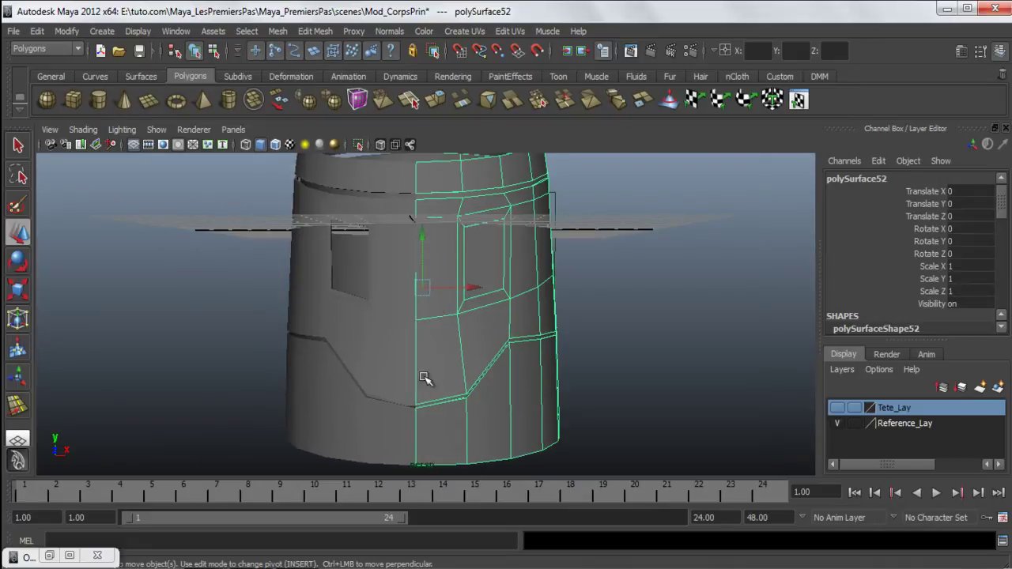
Hide the viewport grid and inspect the front centre line where the two halves meet, deselected and with the mirrored half selected
left_click_drag(375, 294, 466, 206, "alt")
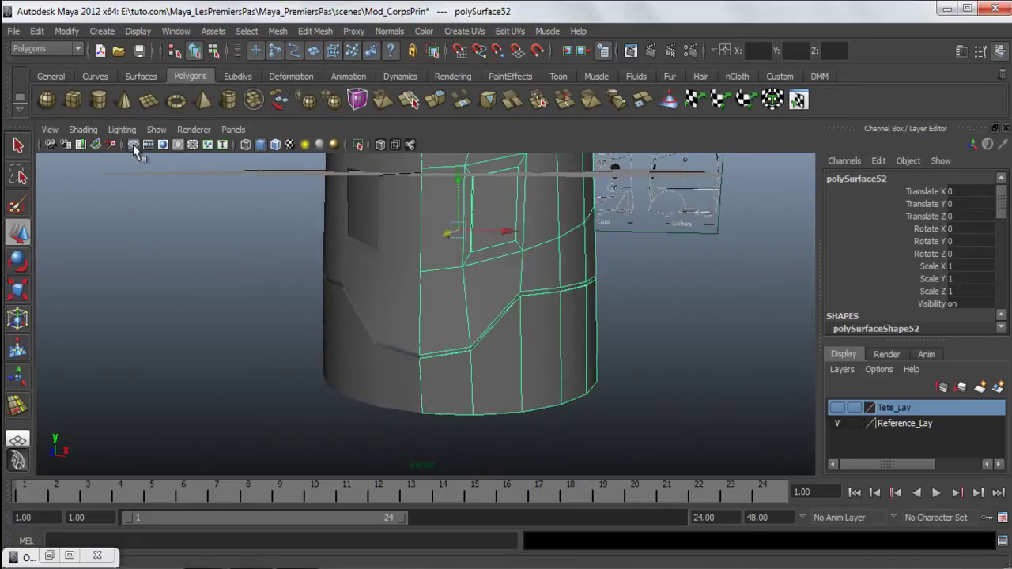
left_click_drag(436, 312, 415, 307, "alt")
left_click_drag(488, 344, 463, 321, "alt")
left_click(464, 321)
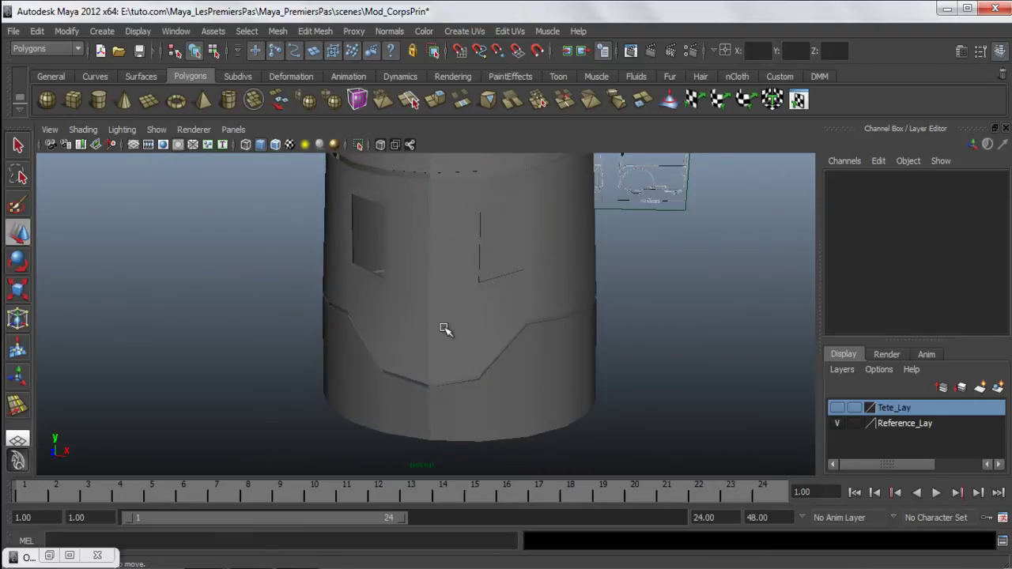
left_click(403, 321)
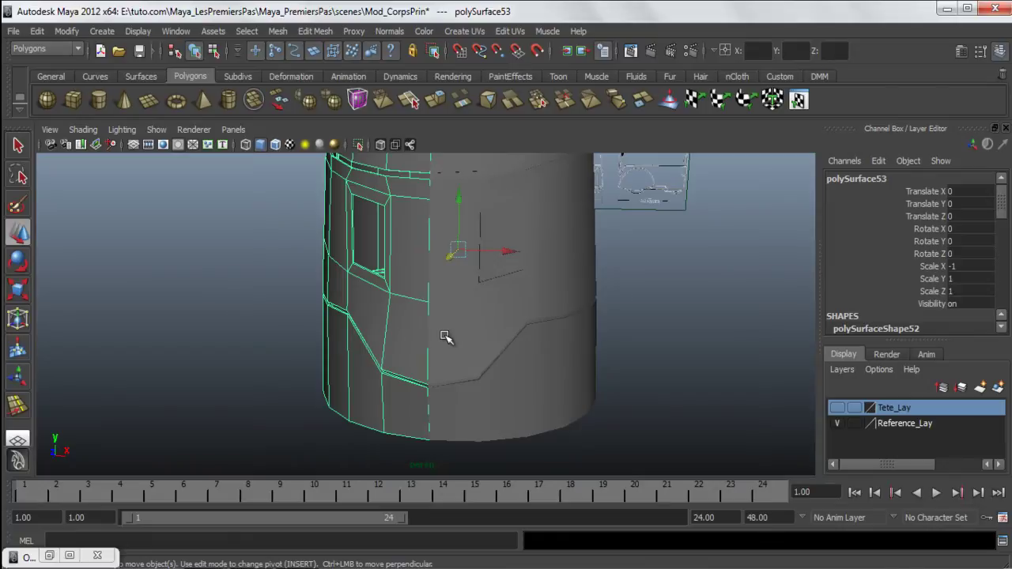
left_click_drag(328, 277, 396, 332, "alt")
Select both body halves and combine them into a single mesh
left_click(481, 337)
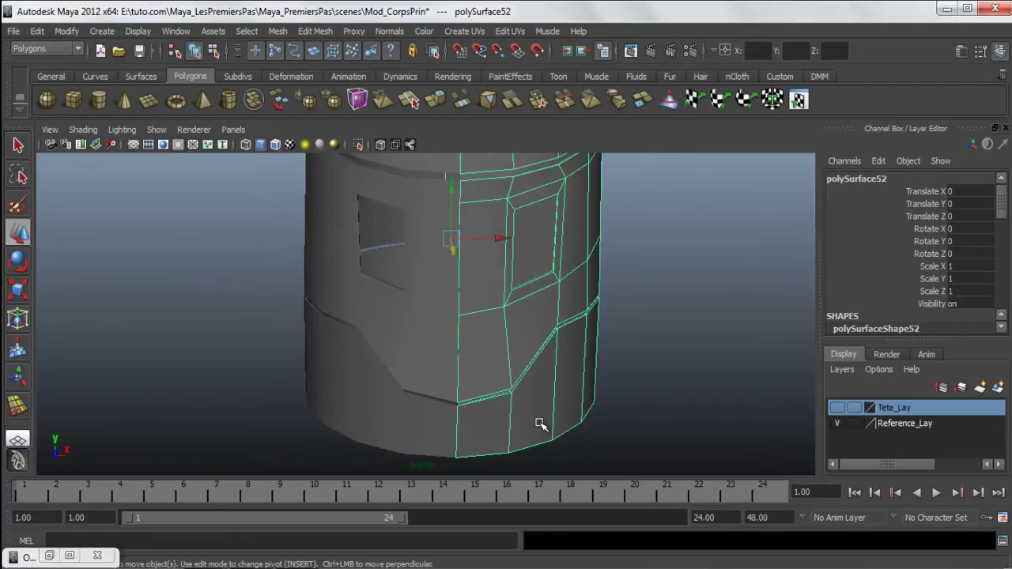
left_click(445, 373, "shift")
left_click_drag(467, 264, 423, 292, "alt")
left_click_drag(469, 350, 421, 174, "alt")
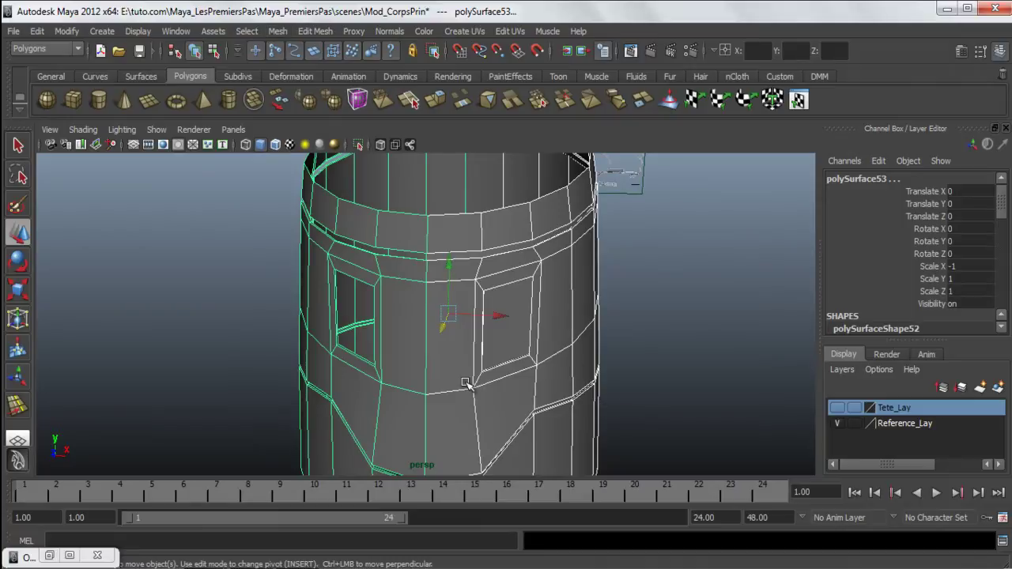
left_click(277, 31)
left_click(285, 50)
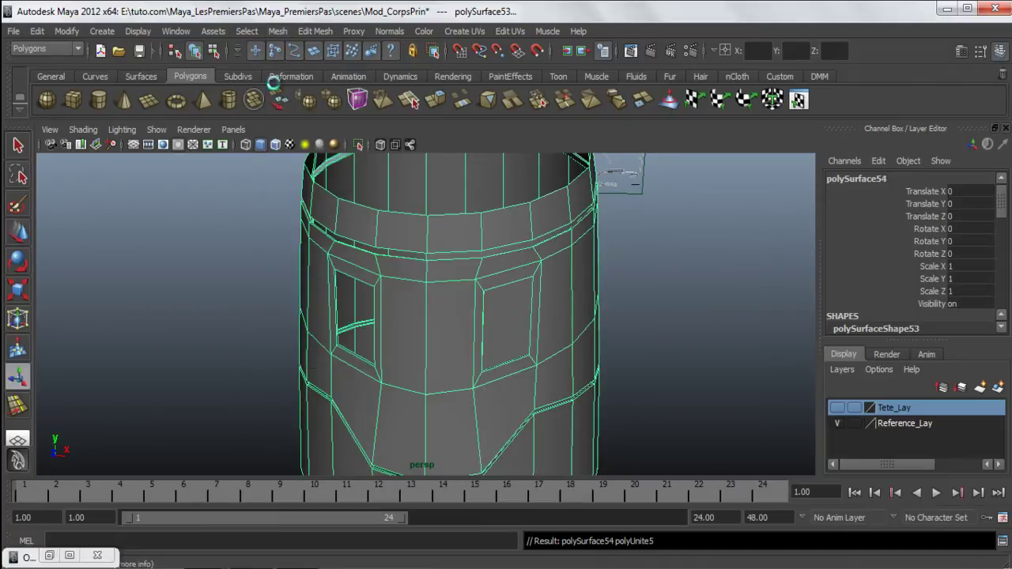
Try moving a vertex on the body's front centre seam to test whether the two halves are welded, and undo the move
right_click_drag(437, 251, 392, 233)
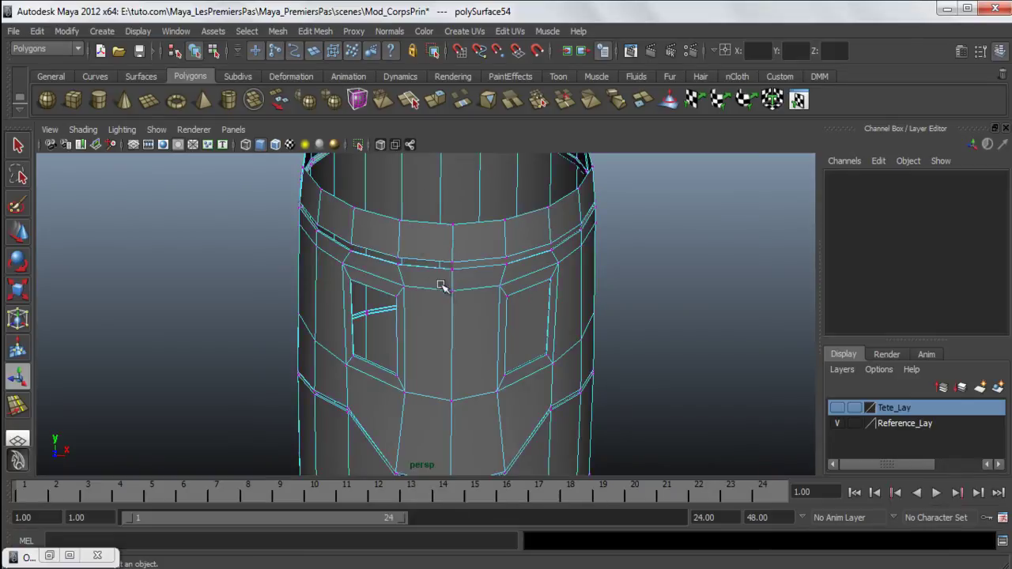
left_click(453, 290)
right_click_drag(409, 286, 682, 195)
left_click_drag(234, 320, 401, 200, "alt")
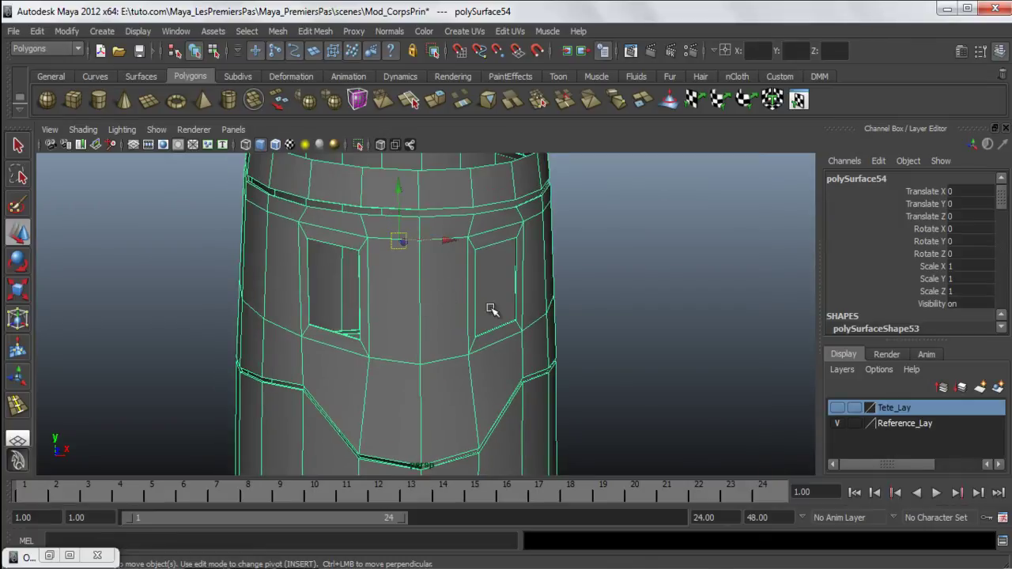
right_click_drag(469, 287, 409, 281)
left_click(420, 364)
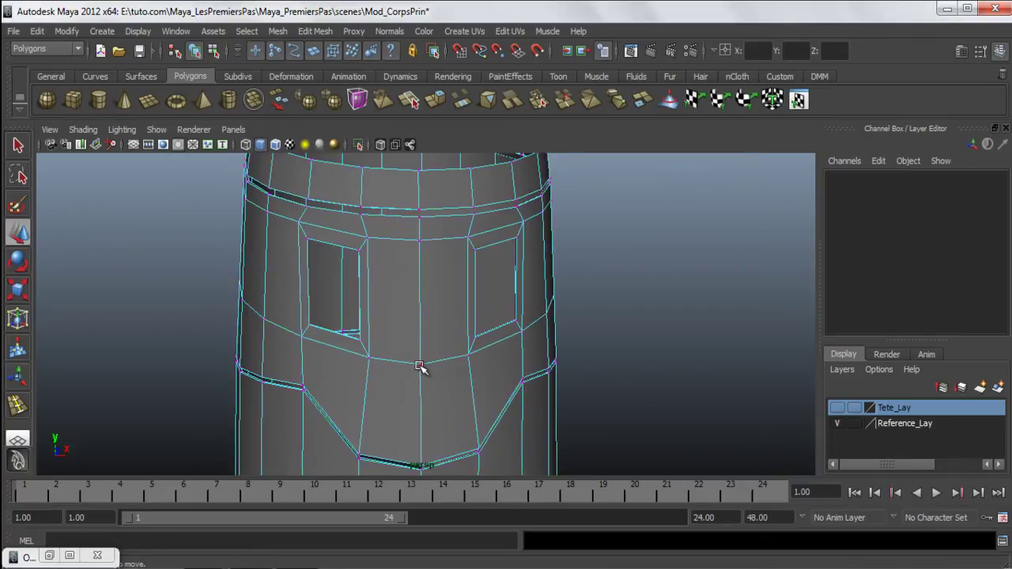
key("f")
left_click_drag(421, 295, 472, 313)
left_click_drag(414, 300, 427, 366, "alt")
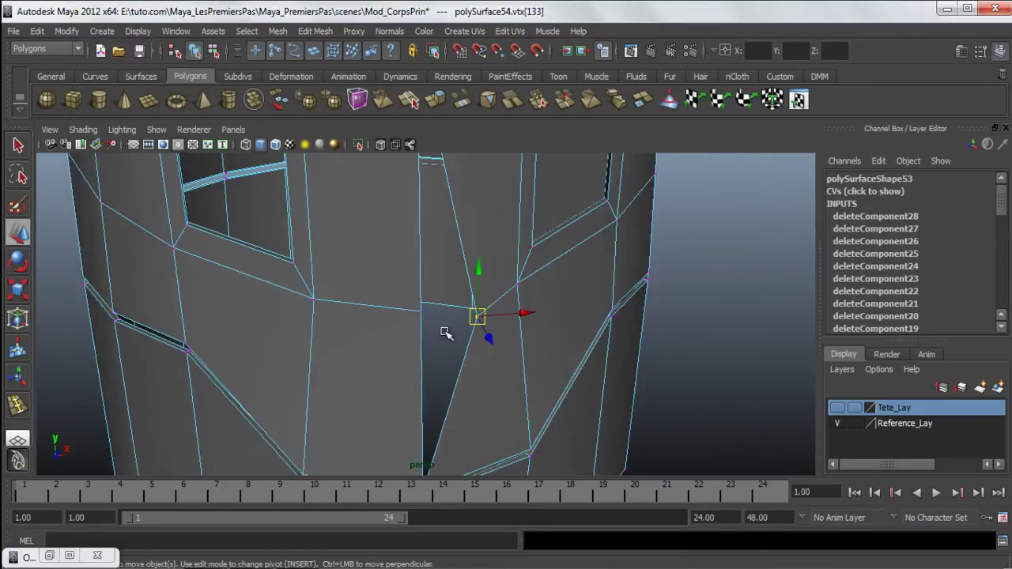
key("ctrl+z")
left_click_drag(458, 265, 454, 227, "alt")
left_click(420, 224)
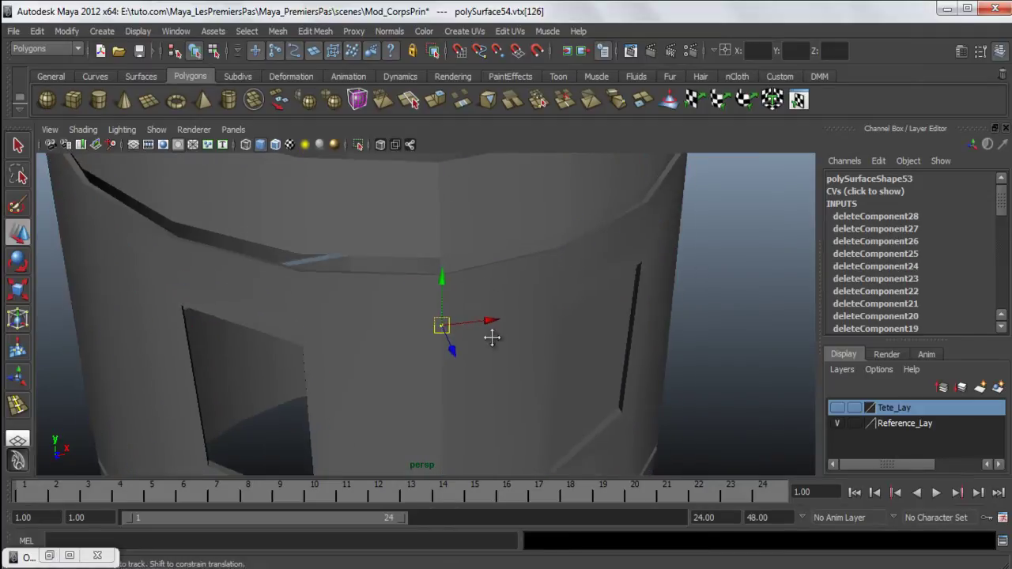
In the front view, select all vertices along the body's vertical centre seam
left_click_drag(486, 295, 475, 278, "alt")
key("F8")
left_click_drag(485, 343, 422, 307, "alt")
key("space")
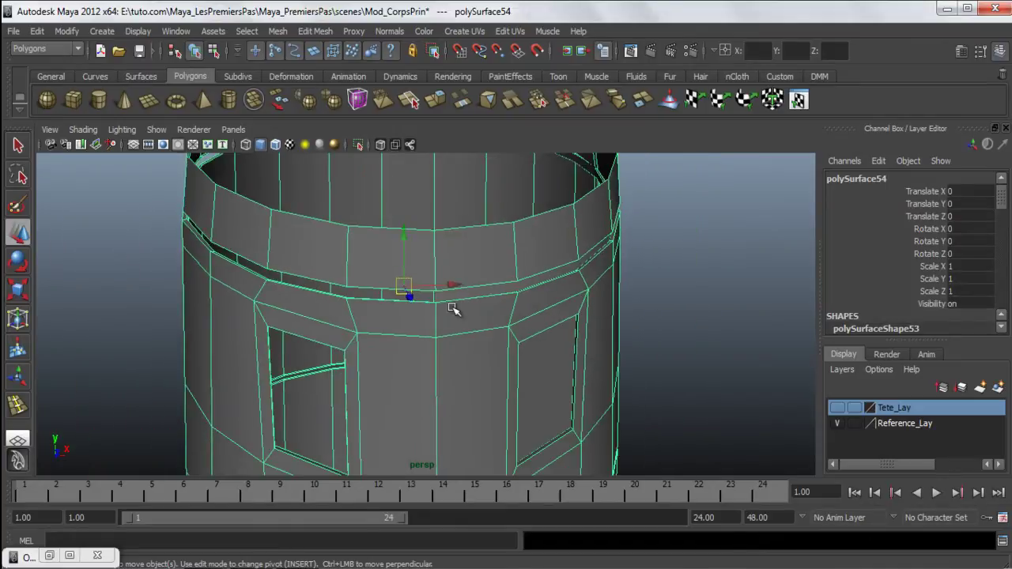
key("space")
scroll(316, 339, "down", 2)
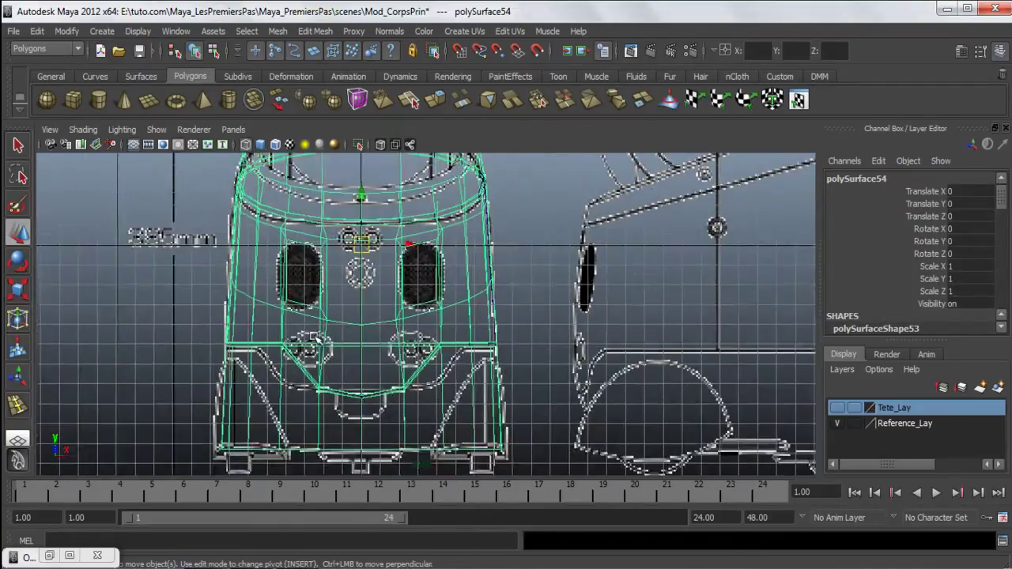
scroll(316, 339, "down", 1)
right_click_drag(372, 225, 378, 207)
scroll(378, 205, "down", 2)
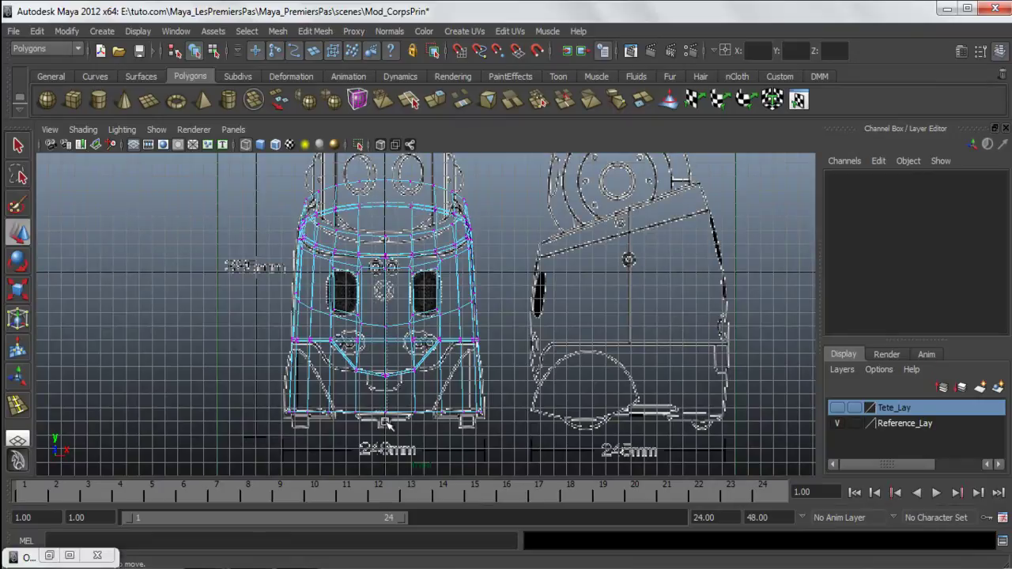
left_click_drag(393, 213, 388, 297)
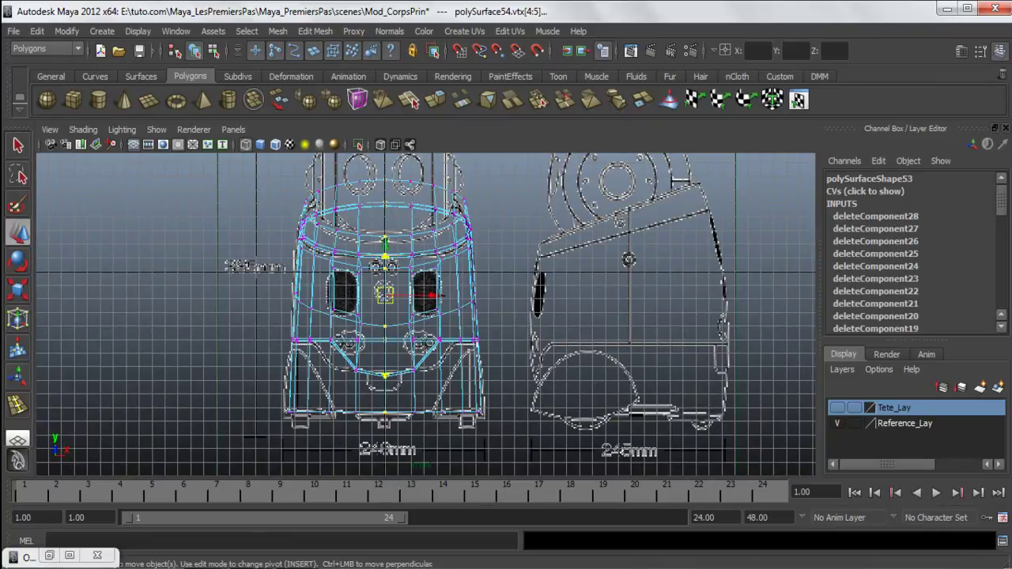
Open the Merge Vertices options for the selected centre-seam vertices and keep the mesh in view beside the dialog
left_click(330, 32)
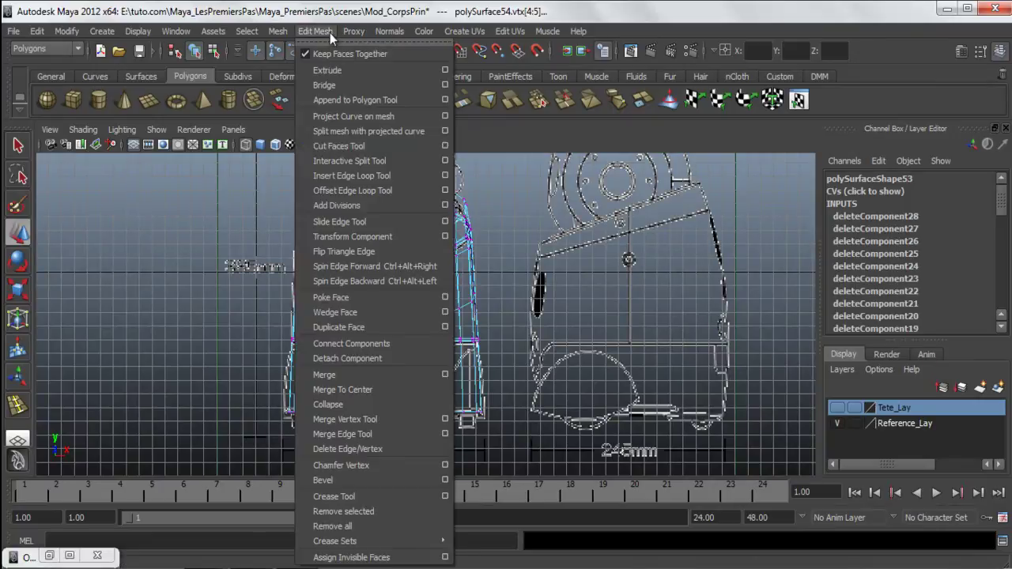
left_click(444, 374)
left_click_drag(618, 154, 661, 152)
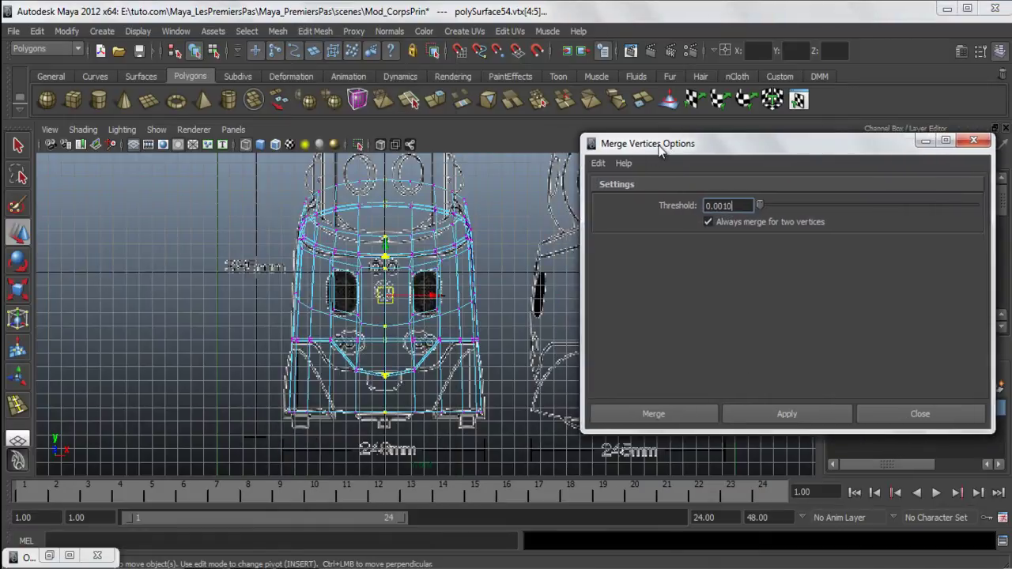
middle_click_drag(468, 285, 401, 287, "alt")
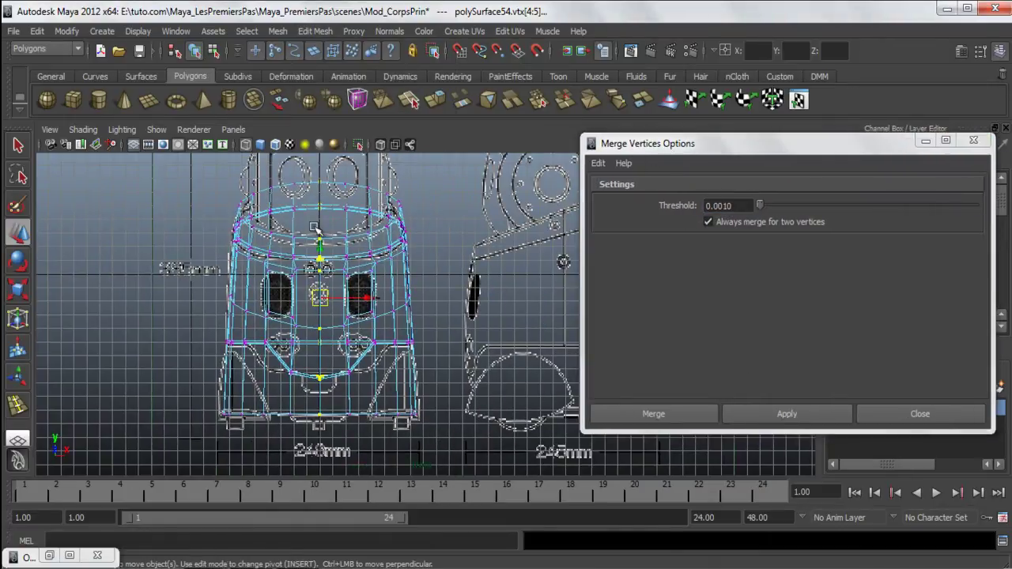
scroll(273, 281, "up", 5)
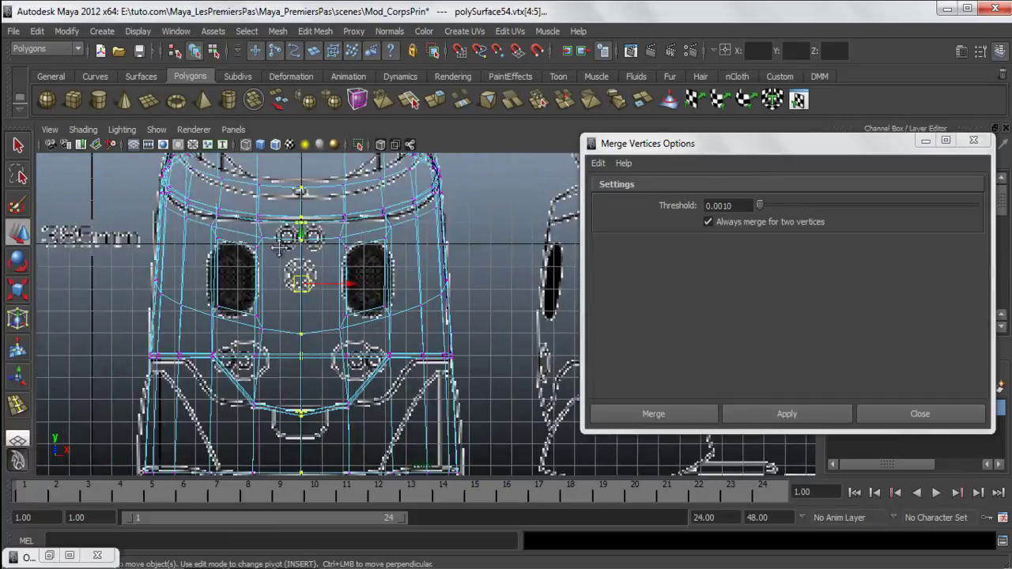
Set the vertex merge threshold to 1
double_click(734, 205)
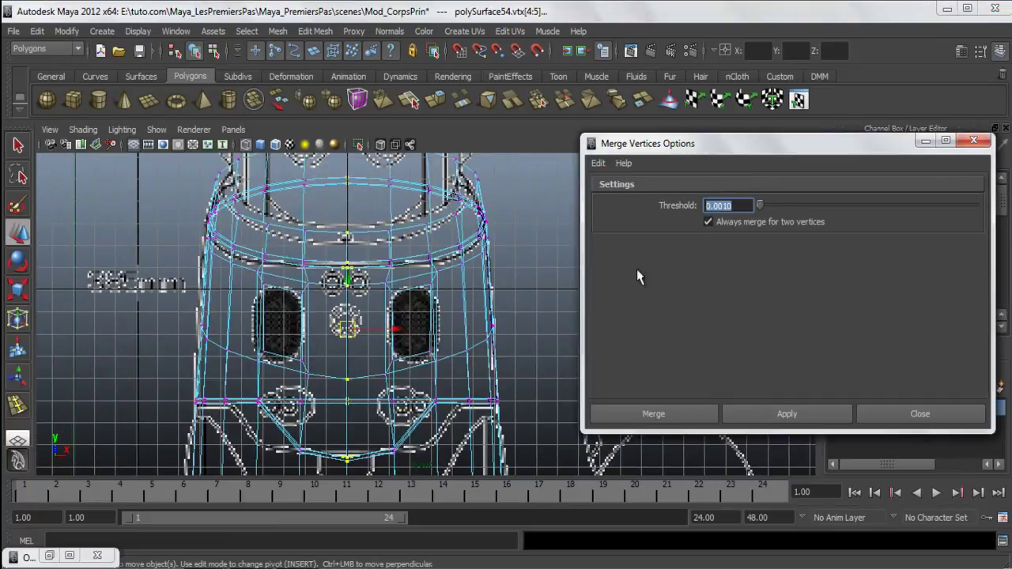
scroll(352, 243, "up", 3)
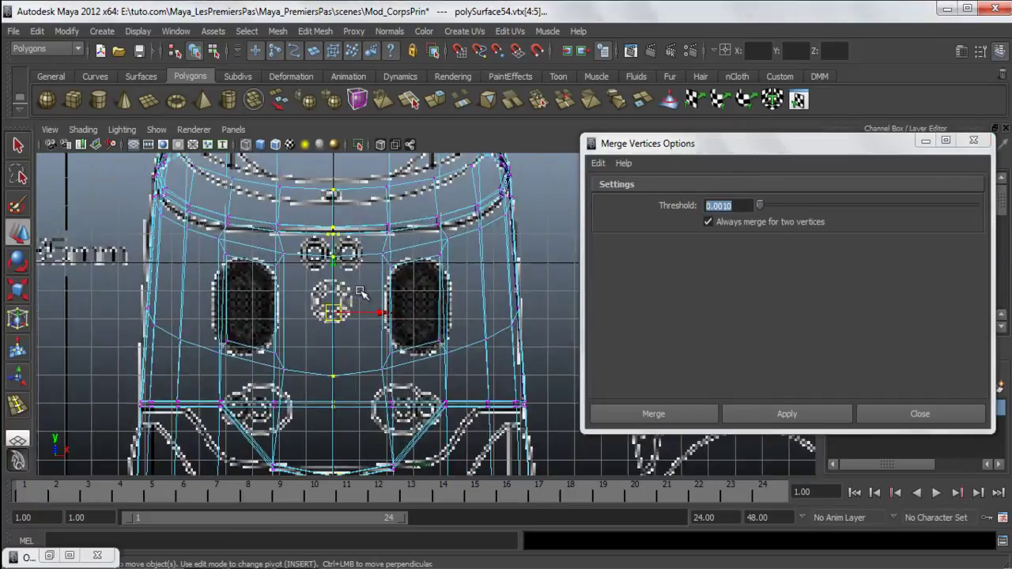
middle_click_drag(354, 313, 345, 353, "alt")
double_click(734, 206)
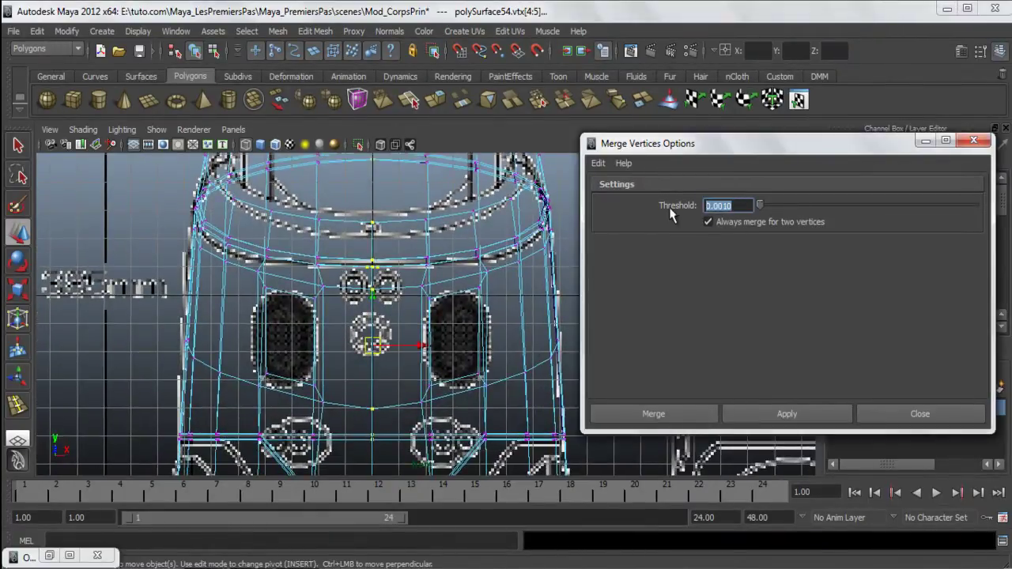
type("1")
key("Return")
scroll(445, 275, "up", 4)
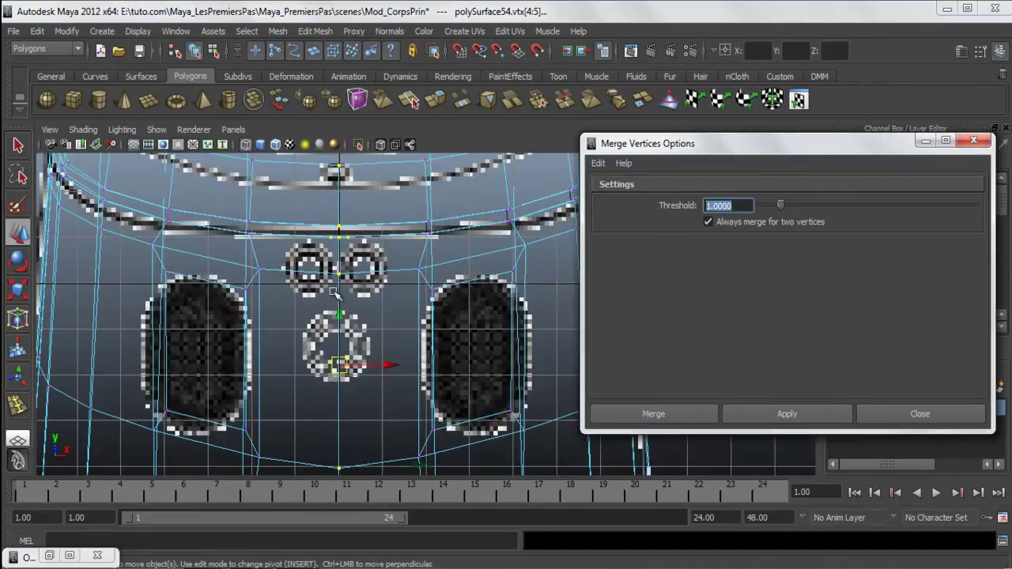
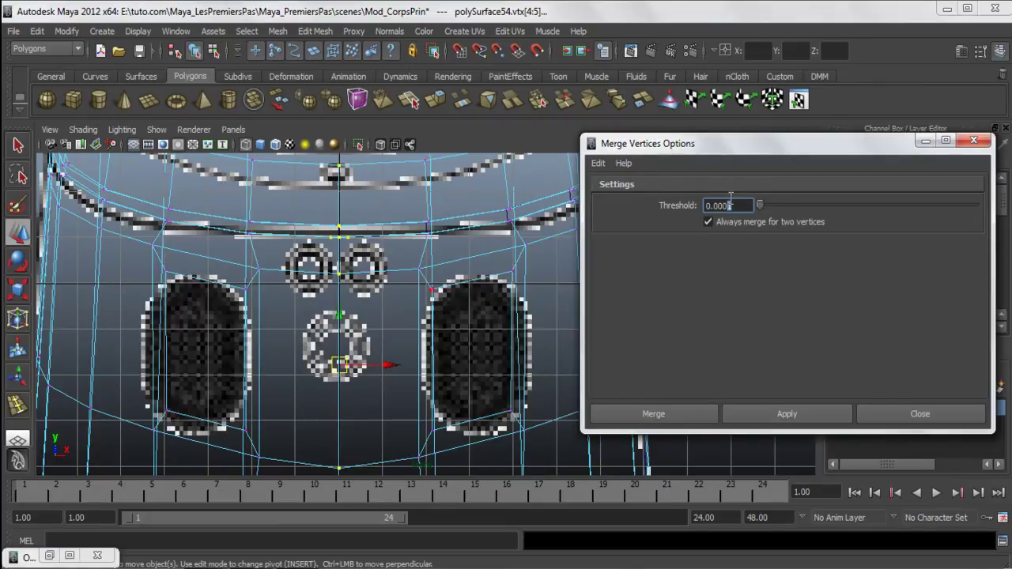
Merge the selected centre-seam vertices and test the weld by temporarily moving the vertex between the windows
left_click(665, 418)
right_click_drag(371, 272, 340, 272)
left_click(337, 273)
key("w")
left_click_drag(337, 272, 368, 330)
Return to the perspective view and select the whole body mesh in object mode
key("space")
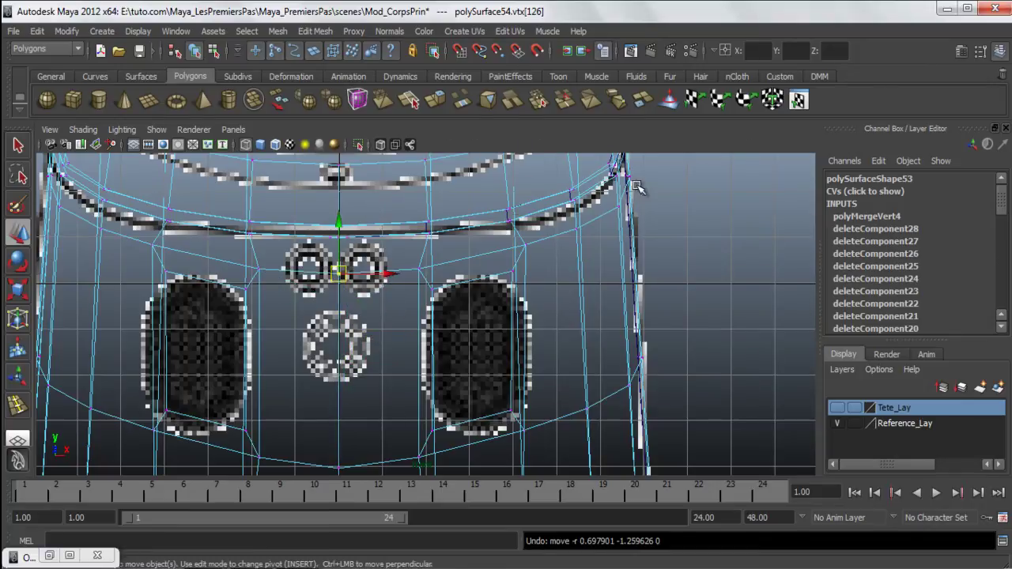
key("space")
right_click_drag(466, 289, 525, 264)
left_click_drag(501, 369, 443, 349, "alt")
left_click(443, 348)
middle_click_drag(443, 348, 441, 277, "alt")
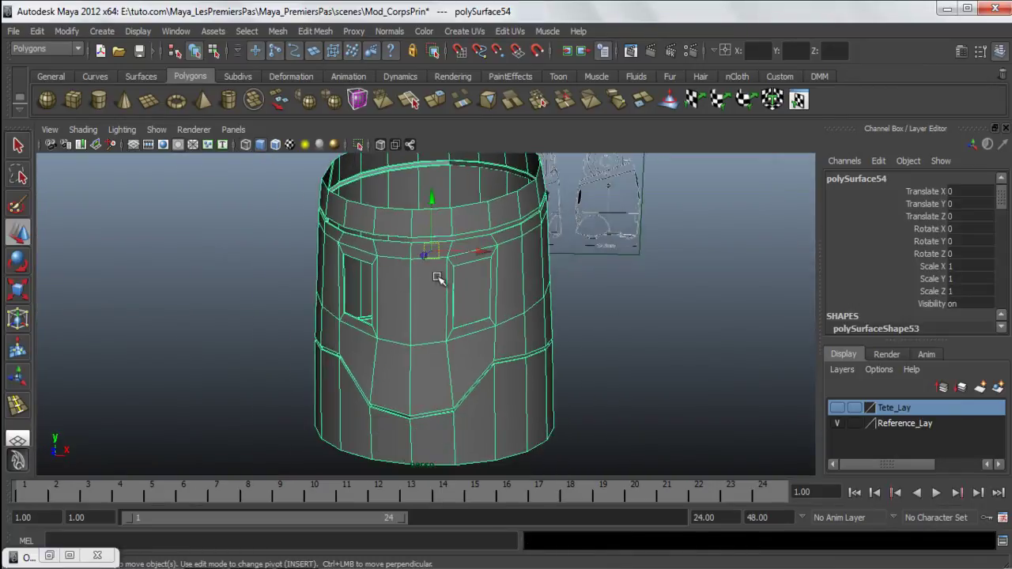
right_click_drag(440, 278, 472, 317, "alt")
Insert an edge loop close to each side of the body's front centre seam
left_click(318, 33)
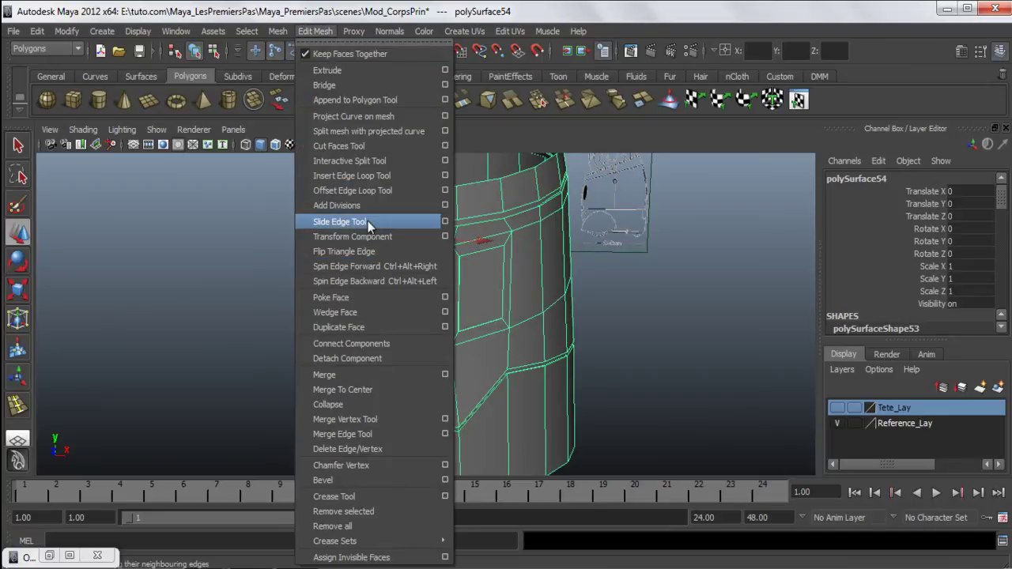
left_click(374, 176)
left_click_drag(420, 322, 439, 318, "alt")
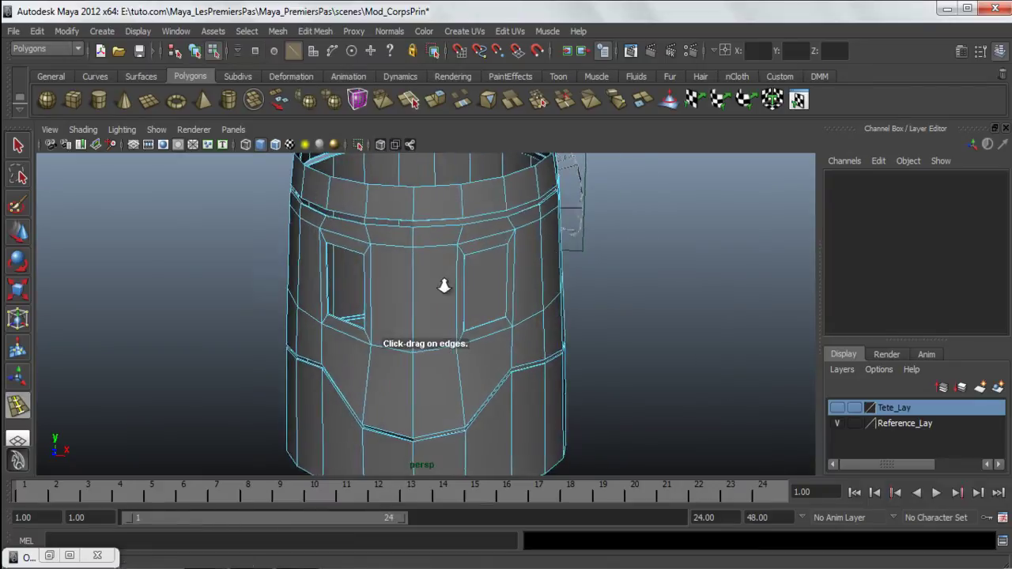
right_click_drag(384, 237, 420, 220, "alt")
left_click(420, 223)
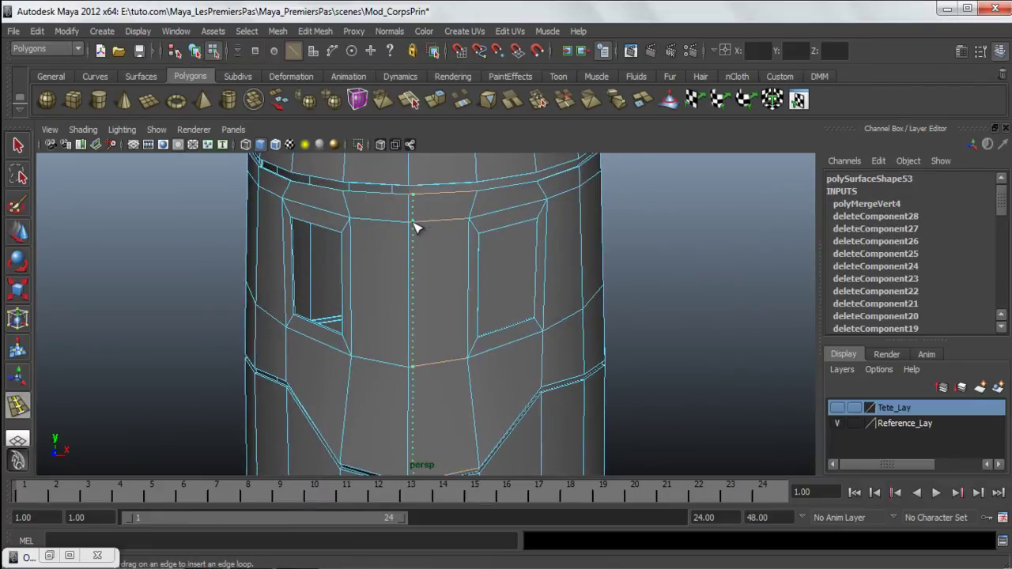
left_click_drag(415, 226, 407, 224)
left_click_drag(393, 277, 417, 278, "alt")
Select the centre edge loop running between the two support loops on the front of the body
key("w")
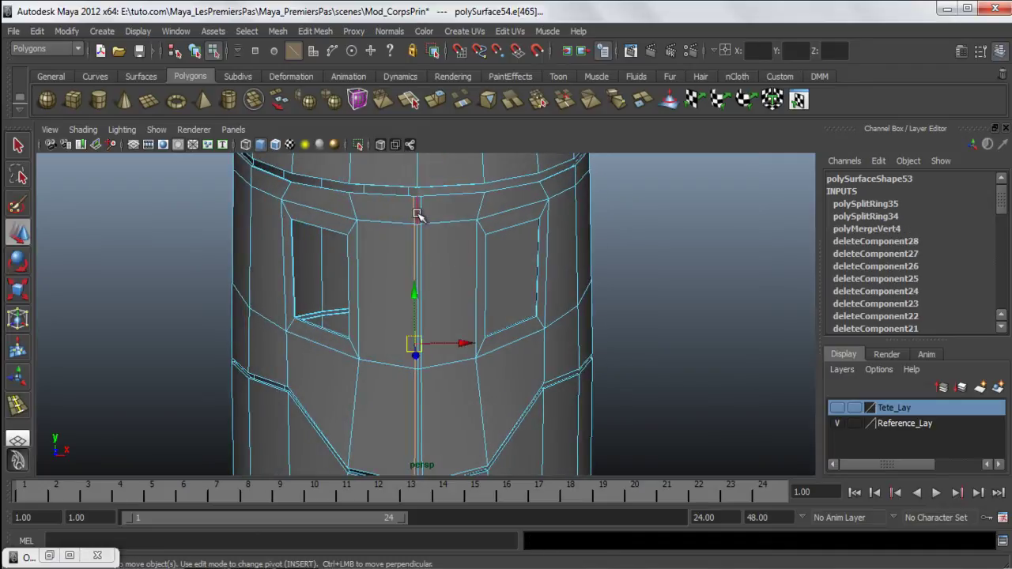
left_click(416, 209)
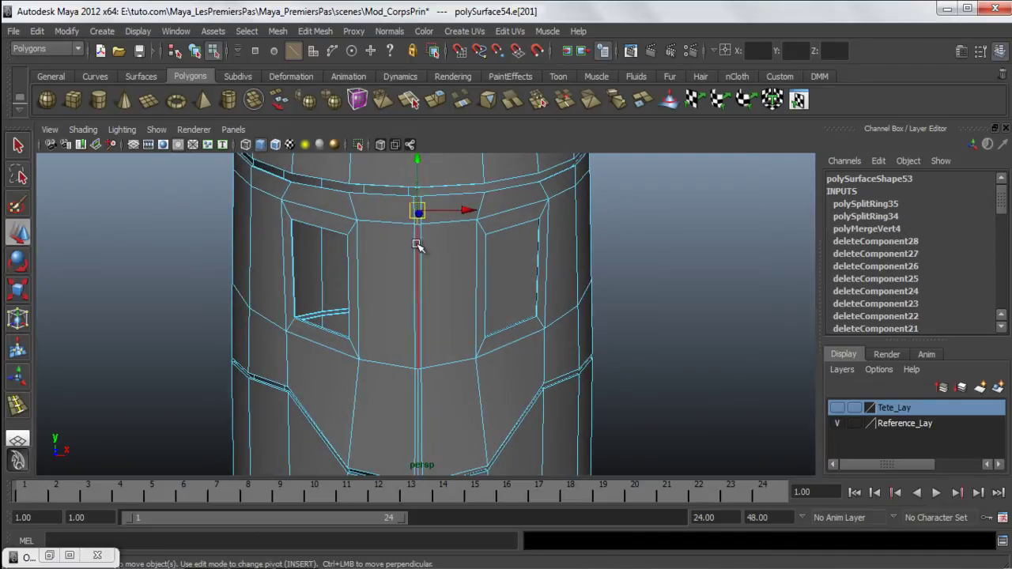
double_click(417, 244)
left_click_drag(401, 285, 632, 332, "alt")
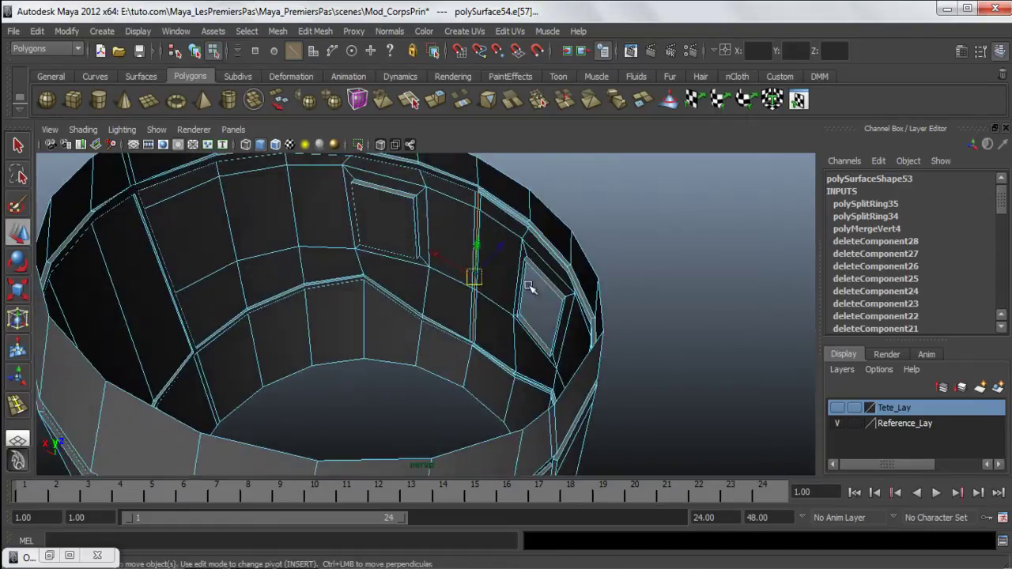
scroll(625, 312, "up", 5)
middle_click_drag(578, 212, 441, 460, "alt")
left_click_drag(439, 451, 445, 314, "alt")
scroll(477, 418, "up", 4)
scroll(385, 351, "up", 2)
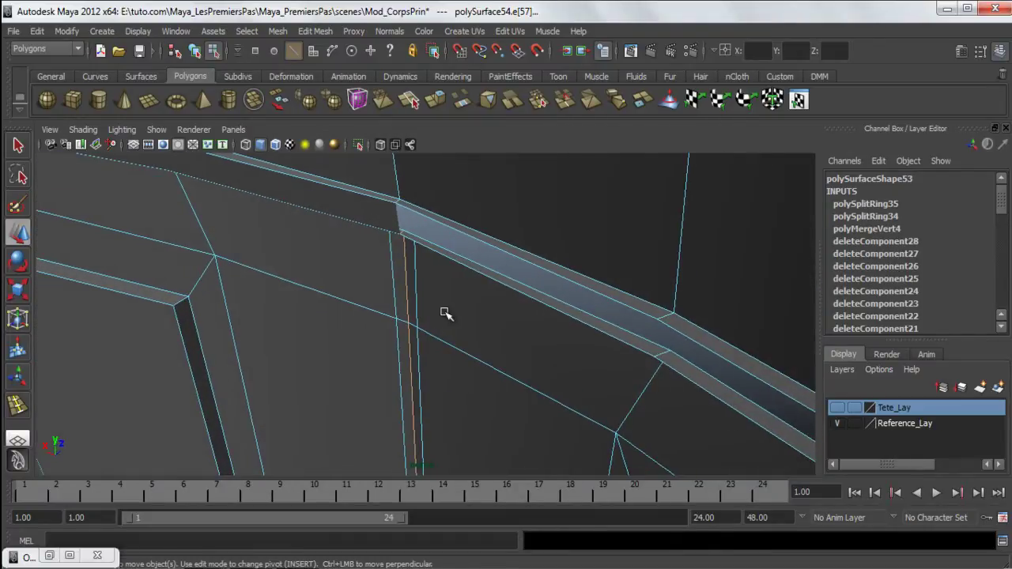
Try deleting the selected centre edge loop, and undo the deletion
right_click(490, 257, "ctrl")
right_click_drag(489, 257, 577, 261, "ctrl")
left_click_drag(580, 316, 344, 366, "alt")
key("ctrl+z")
mouse_move(406, 345)
left_mouse_down("alt")
mouse_move(296, 304)
mouse_move(353, 282)
mouse_move(422, 372)
mouse_move(393, 366)
mouse_move(406, 344)
left_mouse_up("alt")
scroll(407, 345, "down", 3)
middle_click_drag(501, 405, 493, 375, "alt")
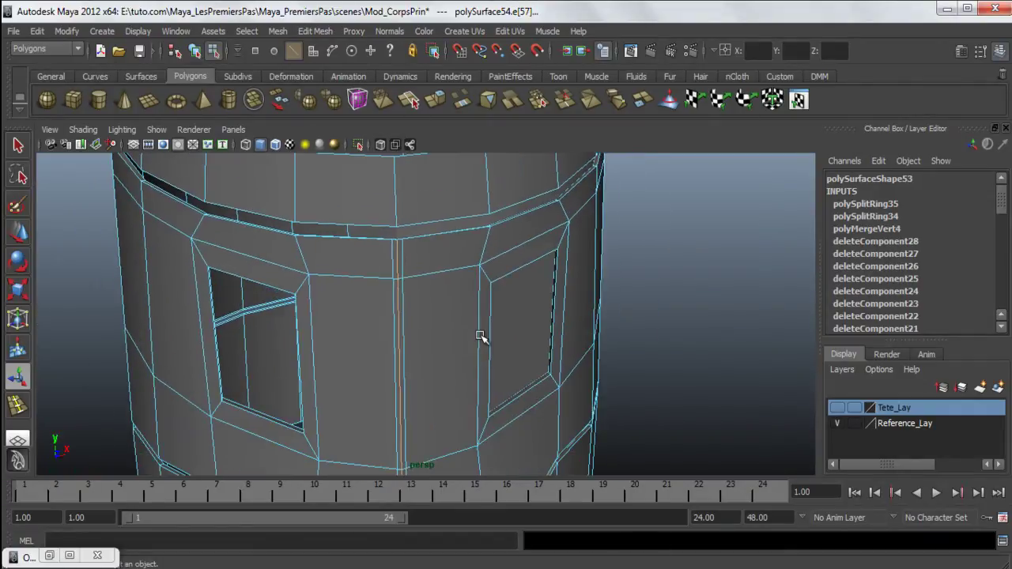
key("Delete")
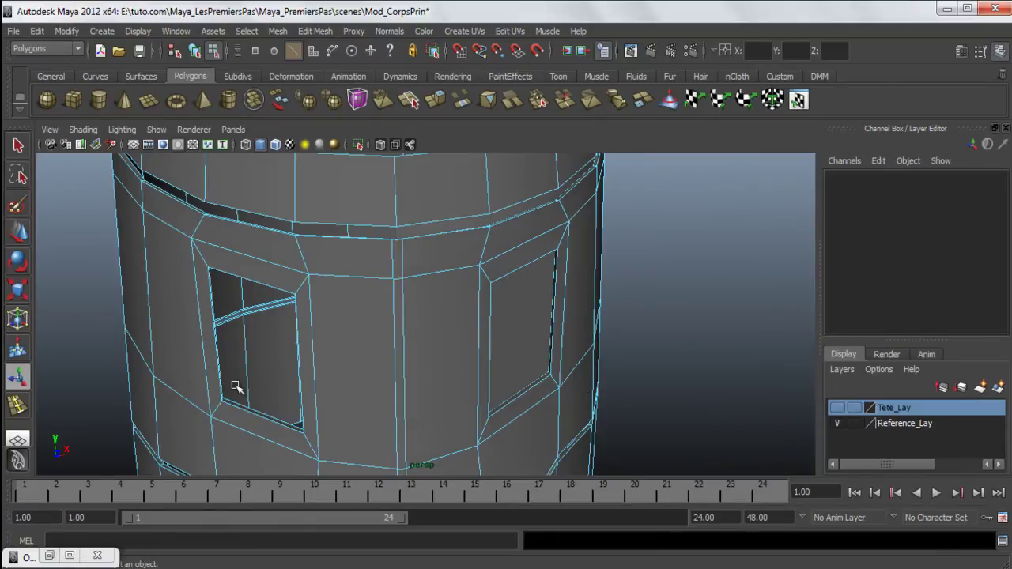
key("ctrl+z")
Try removing the front centre edge loop again and inspect the vertices along its former path
right_click(661, 242, "shift")
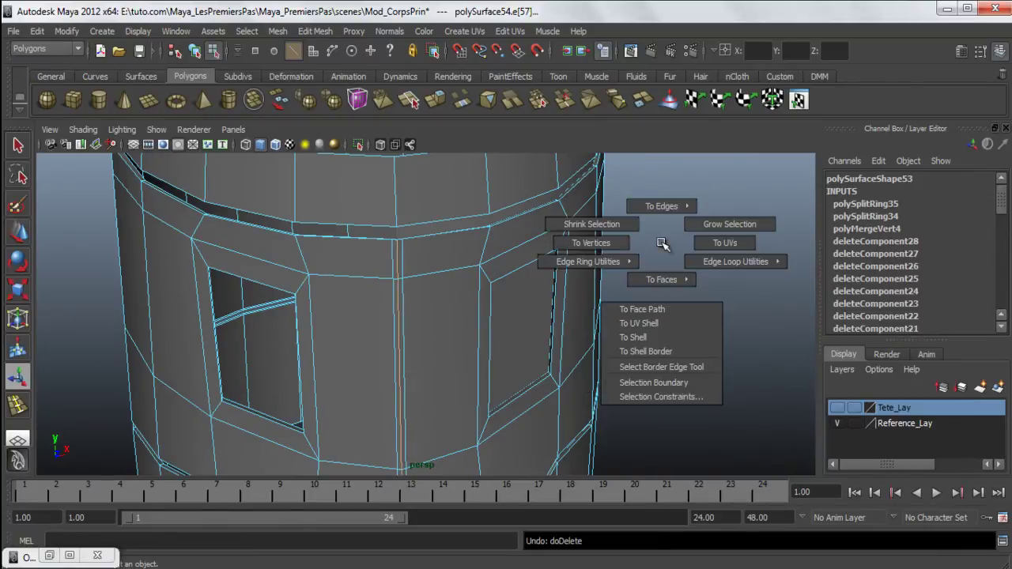
right_click_drag(661, 243, 609, 187, "shift")
right_click_drag(642, 218, 645, 223, "ctrl")
left_click(427, 320)
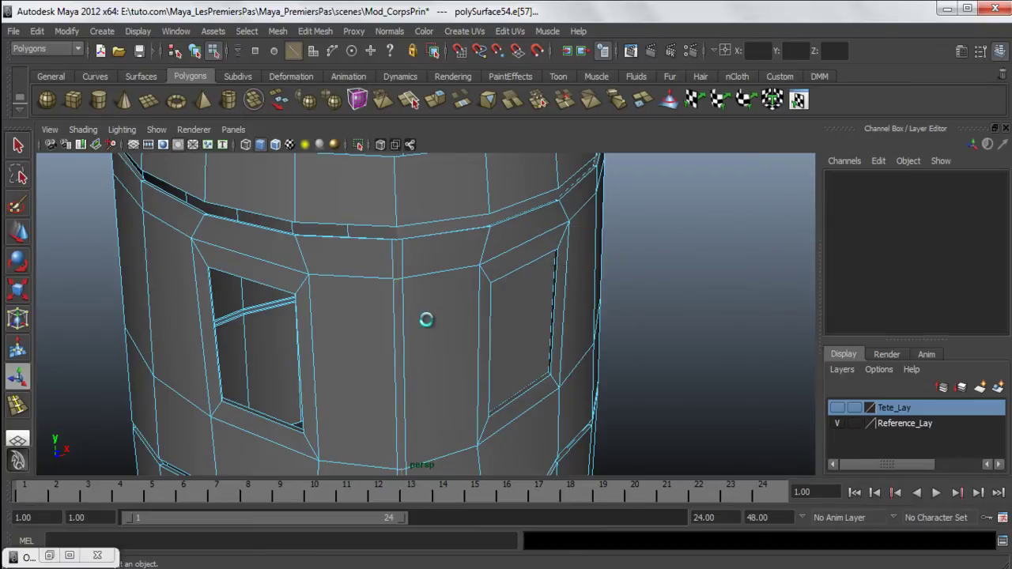
scroll(427, 320, "up", 2)
right_click_drag(372, 257, 350, 251)
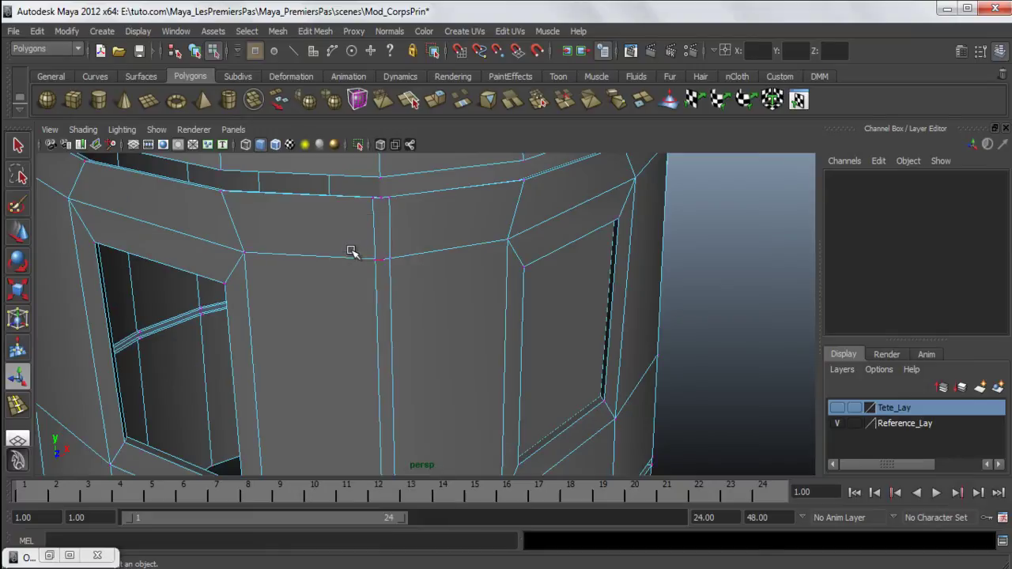
scroll(397, 325, "up", 2)
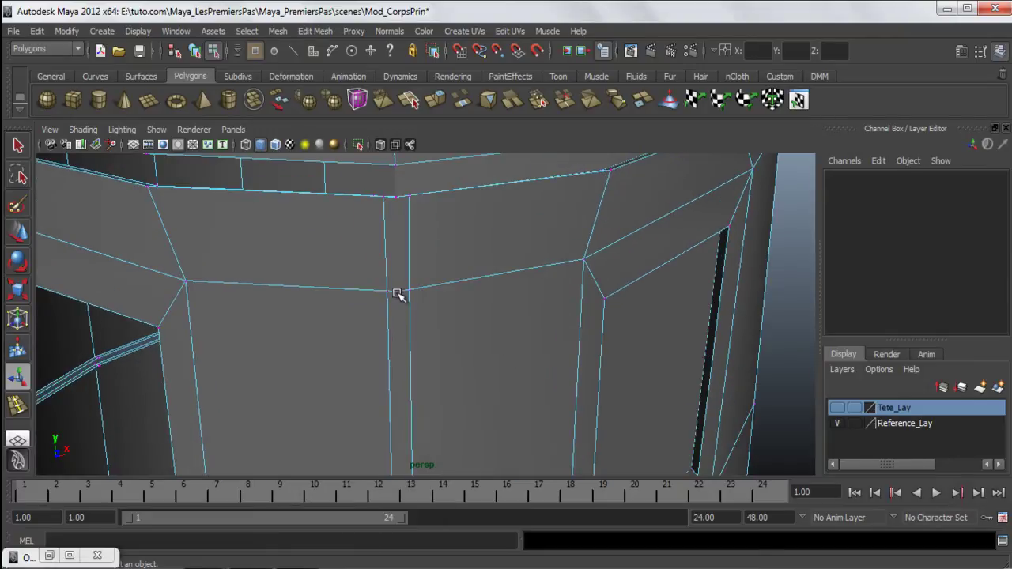
scroll(401, 431, "down", 3)
scroll(395, 313, "up", 1)
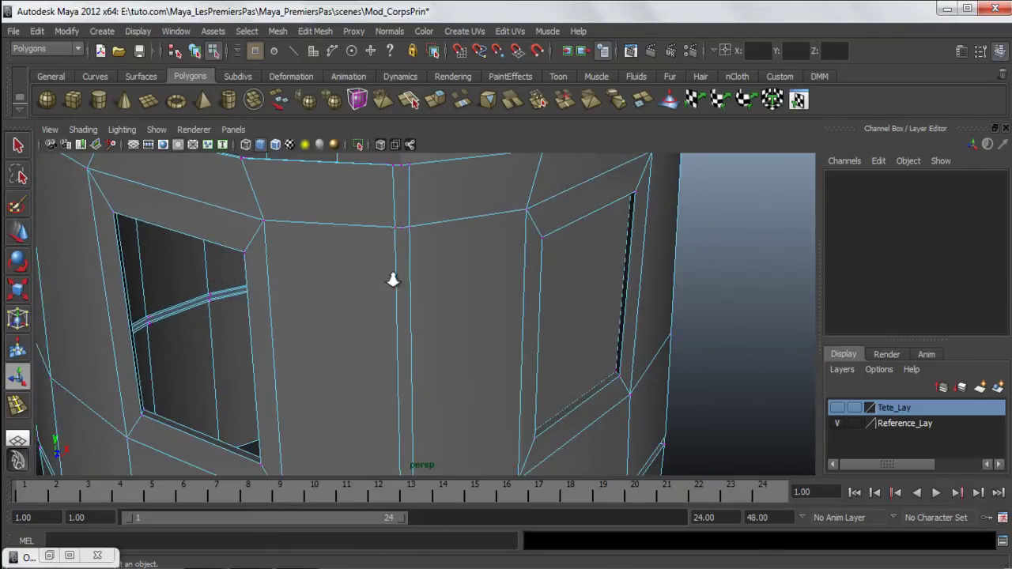
scroll(391, 277, "down", 1)
Undo the removal of the centre edge loop and return to edge selection
key("ctrl+z")
key("ctrl+z")
key("ctrl+z")
key("ctrl+z")
right_click_drag(403, 205, 403, 168)
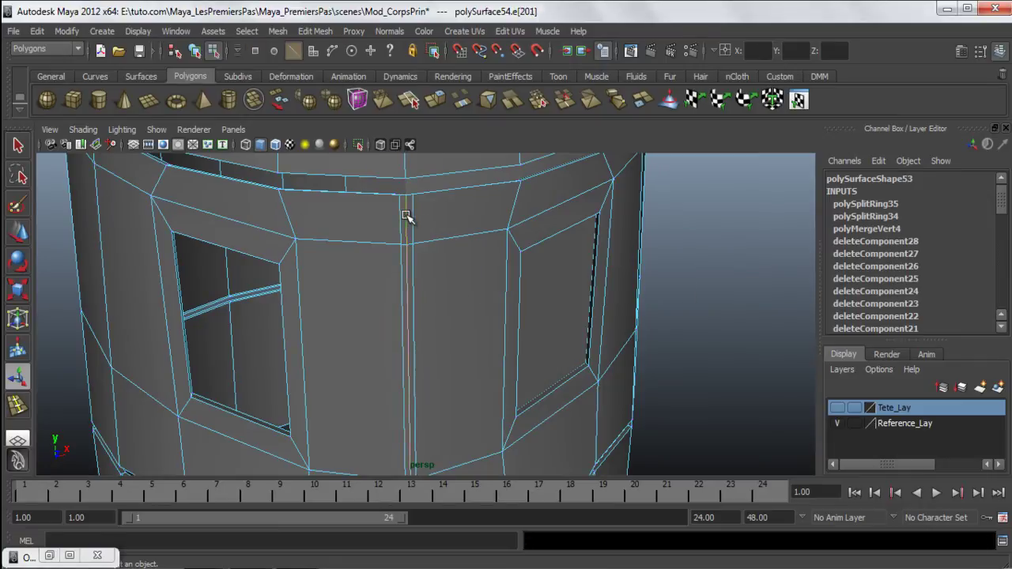
Delete the centre edge loop running between the two support loops on the front of the body
right_click_drag(738, 248, 857, 231, "shift")
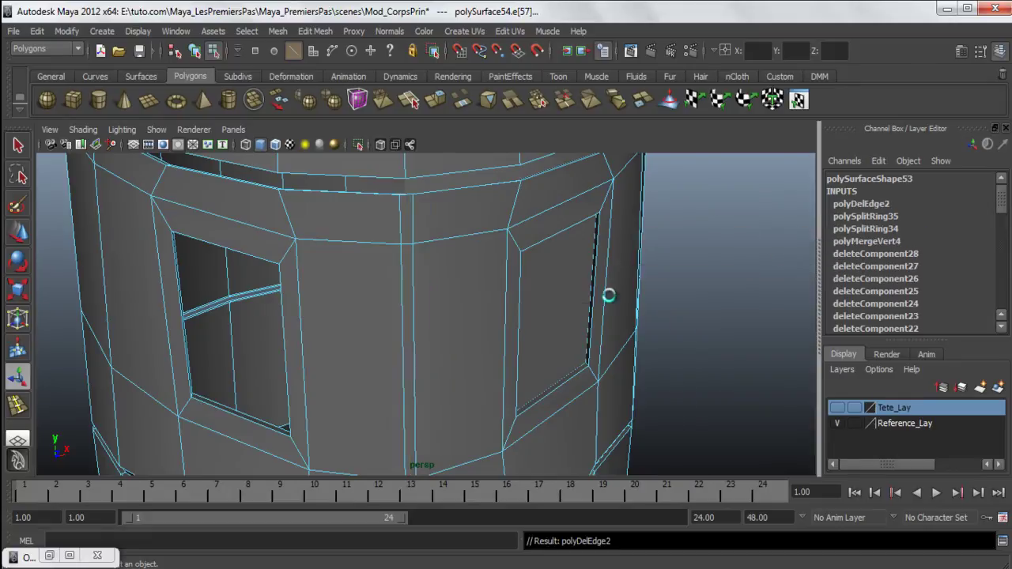
scroll(423, 289, "down", 1)
left_click_drag(423, 287, 482, 296, "alt")
right_click_drag(361, 266, 514, 322, "alt")
left_click_drag(452, 344, 464, 386, "alt")
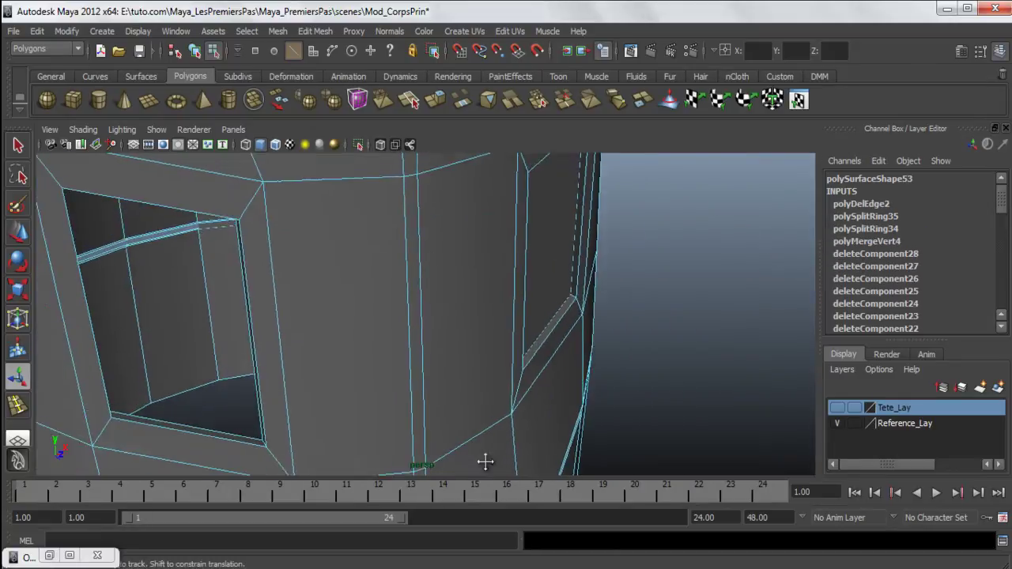
middle_click_drag(464, 385, 471, 466, "alt")
right_click_drag(474, 396, 570, 412, "alt")
left_click_drag(571, 412, 467, 244, "alt")
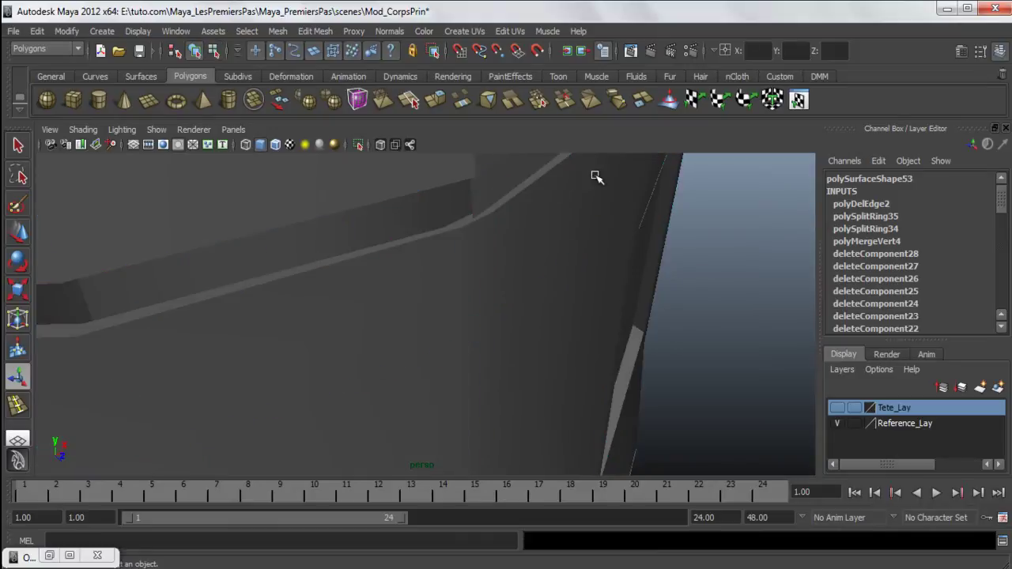
Isolate the body mesh in the viewport and select the two inner rim vertices beside the top of the front seam
right_click_drag(468, 237, 595, 177)
left_click(156, 136)
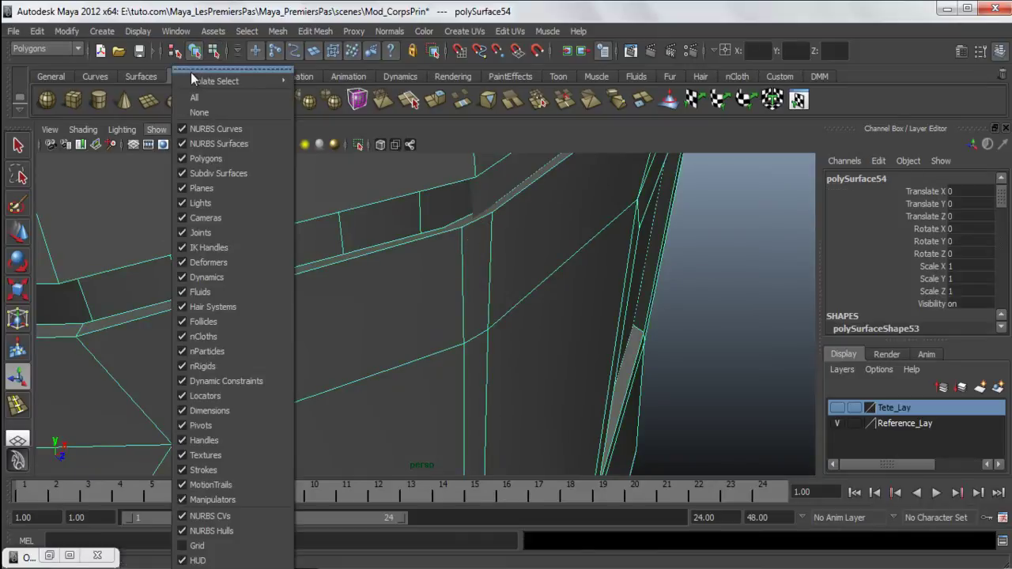
mouse_move(229, 82)
left_click(360, 89)
left_click_drag(427, 307, 621, 283, "alt")
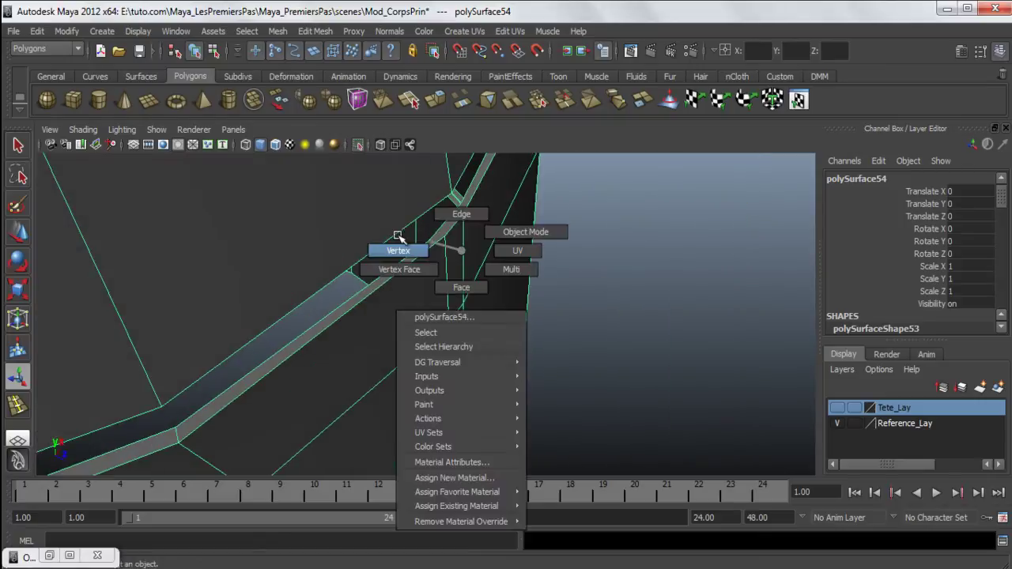
left_click(431, 282)
left_click_drag(346, 282, 426, 286, "alt")
key("ctrl+z")
left_click_drag(339, 285, 527, 384, "alt")
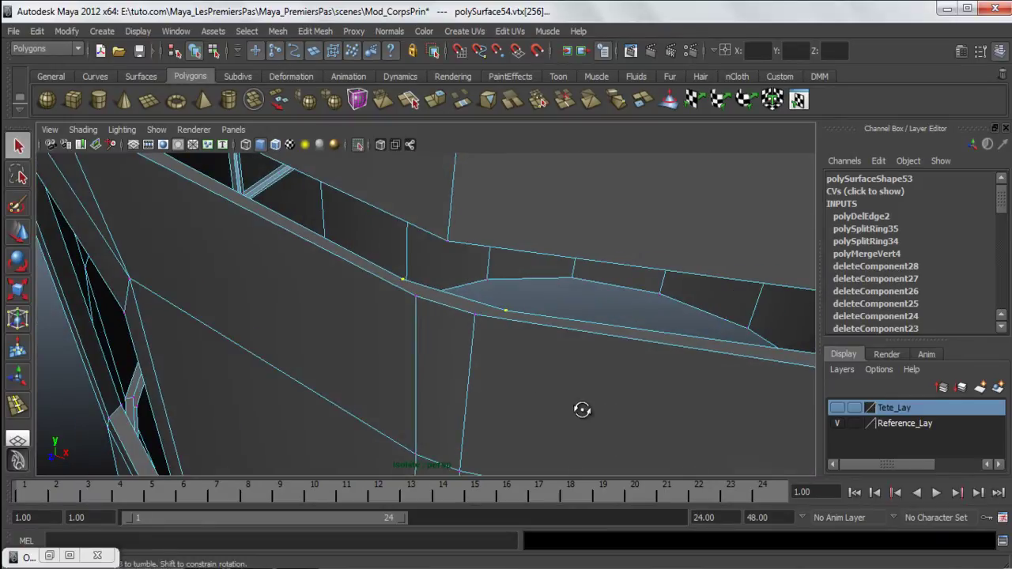
left_click_drag(585, 416, 547, 408, "alt")
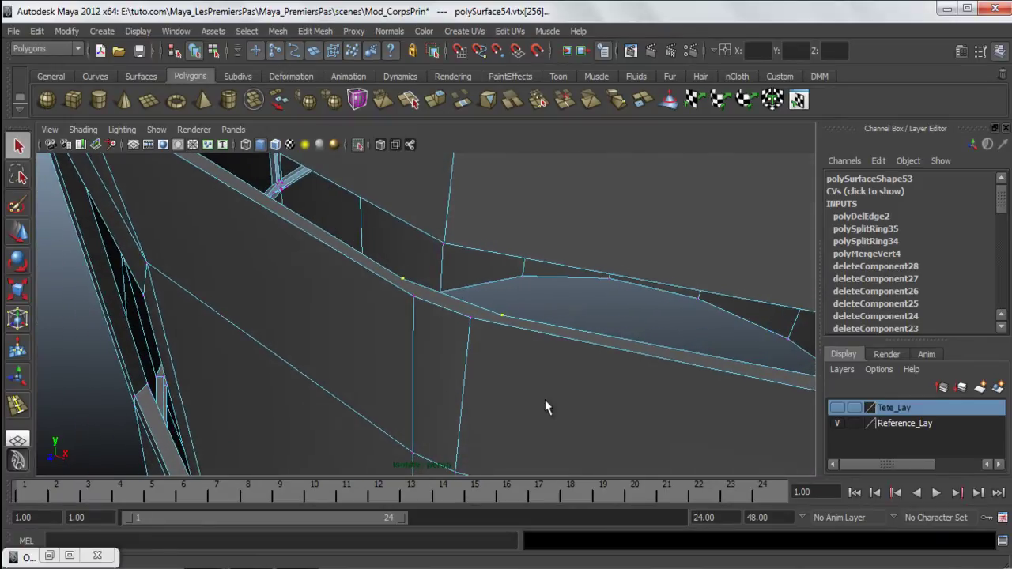
Split the narrow rim face with the Interactive Split Tool, joining one support loop's top vertex to the nearby inner rim vertex
left_click(315, 32)
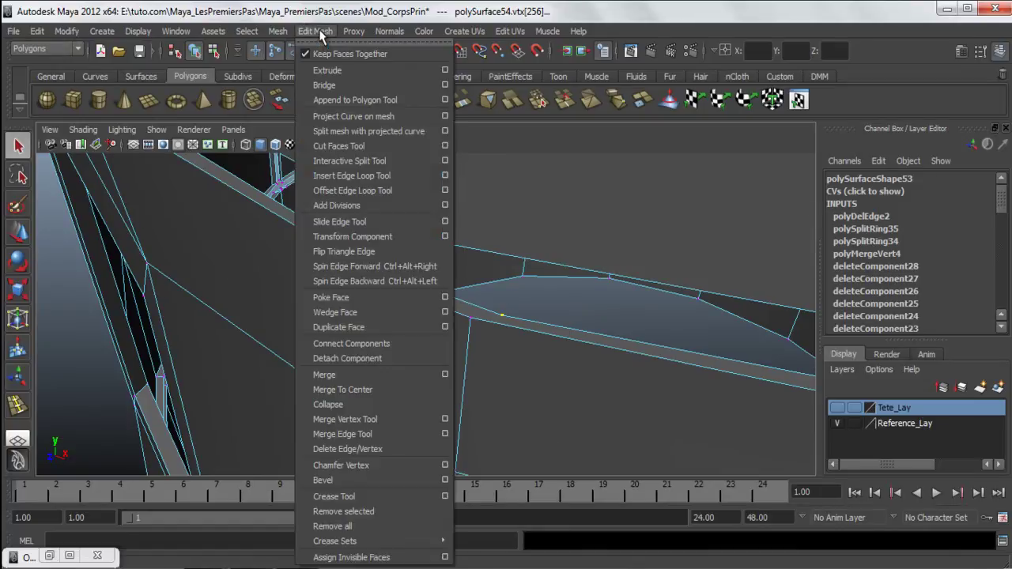
left_click(358, 161)
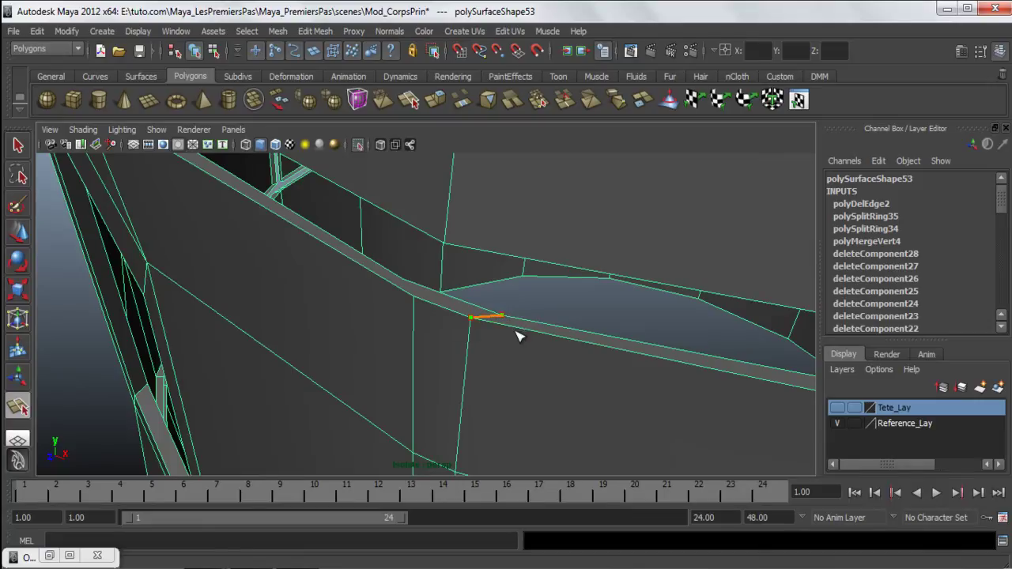
key("Return")
left_click_drag(447, 343, 505, 350, "alt")
right_click_drag(507, 322, 445, 314)
key("w")
left_click(512, 321)
left_click(486, 336)
mouse_move(513, 332)
left_mouse_down("alt")
mouse_move(456, 351)
mouse_move(510, 327)
left_mouse_up("alt")
left_click_drag(372, 348, 388, 334, "alt")
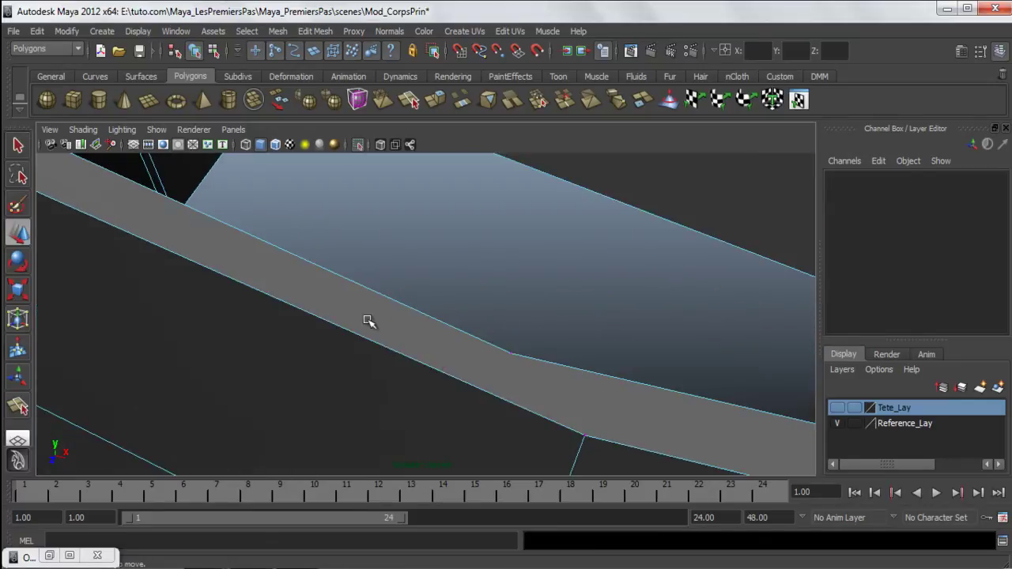
Cut a matching edge across the rim face from the other support loop's top vertex to its inner rim vertex
scroll(474, 332, "down", 5)
mouse_move(474, 355)
left_mouse_down("alt")
mouse_move(501, 355)
mouse_move(485, 344)
left_mouse_up("alt")
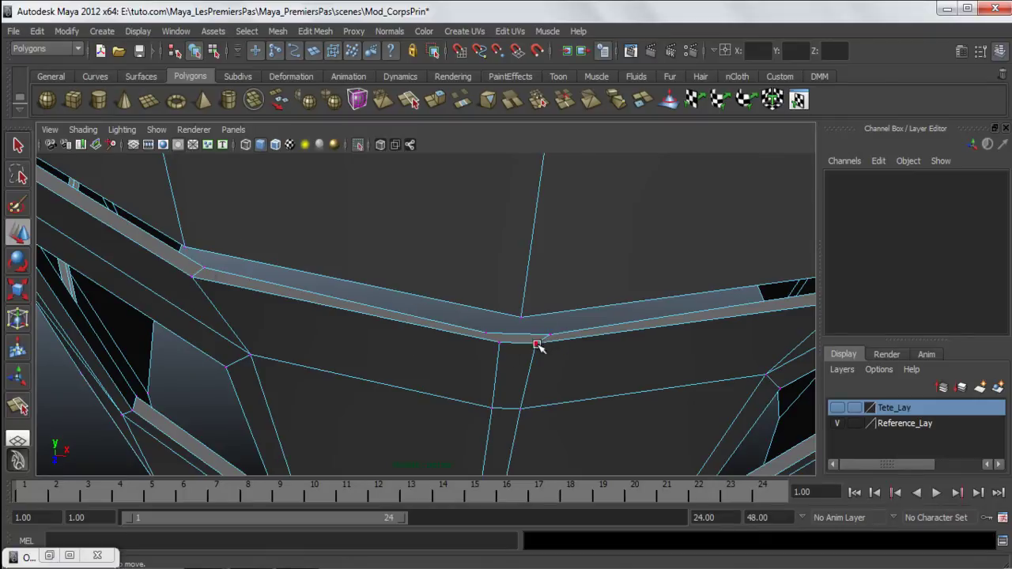
left_click(310, 30)
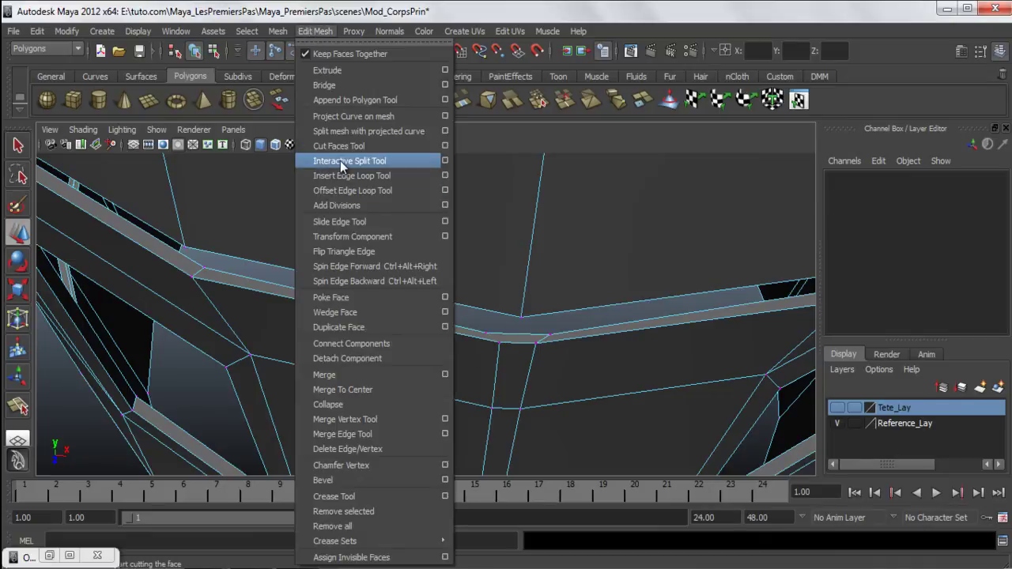
left_click(340, 161)
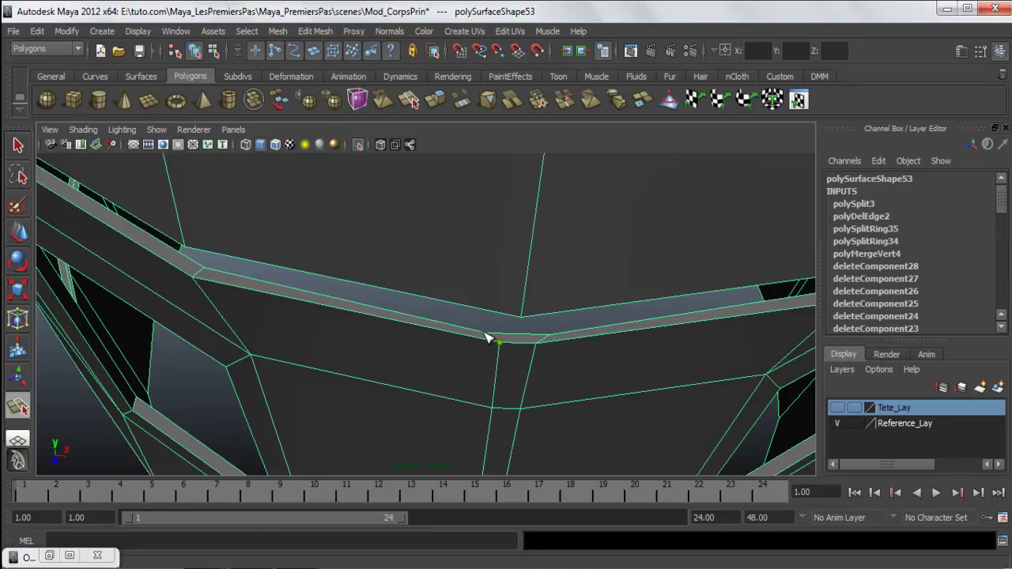
key("w")
Select the narrow strip of faces between the two front support loops and scale it slightly in width
left_click_drag(501, 350, 457, 340, "alt")
scroll(385, 331, "down", 4)
scroll(564, 385, "down", 4)
scroll(457, 340, "up", 3)
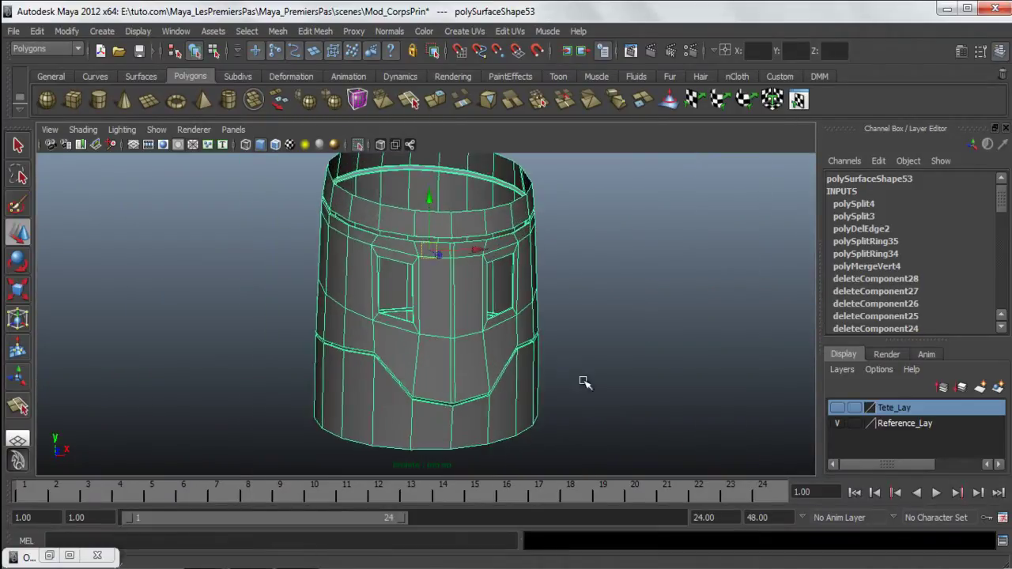
scroll(479, 317, "up", 5)
left_click_drag(463, 251, 445, 335, "alt")
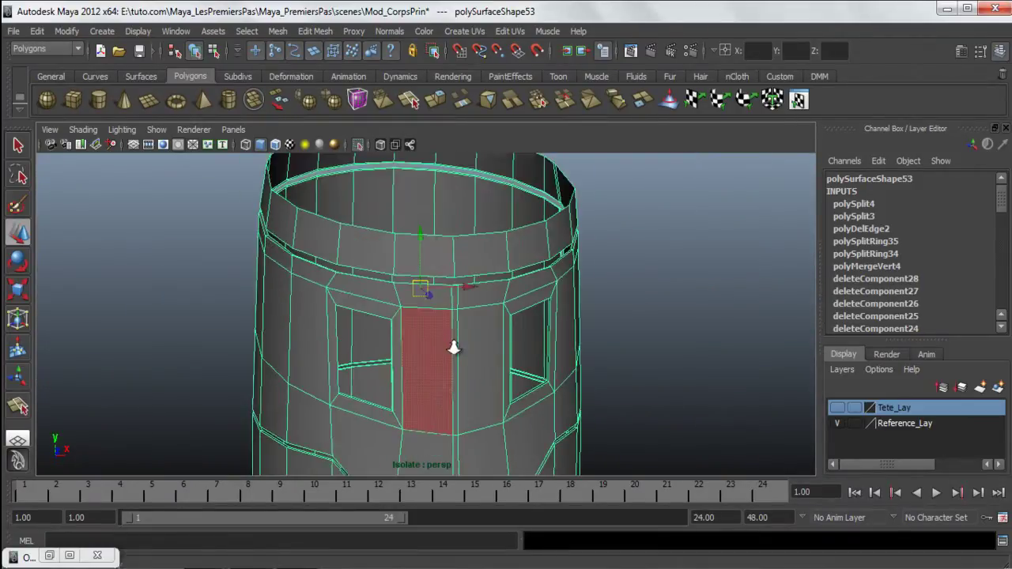
scroll(501, 351, "up", 4)
left_click_drag(501, 350, 506, 317, "alt")
left_click_drag(501, 373, 455, 369, "alt")
left_click(488, 353)
scroll(528, 395, "down", 5)
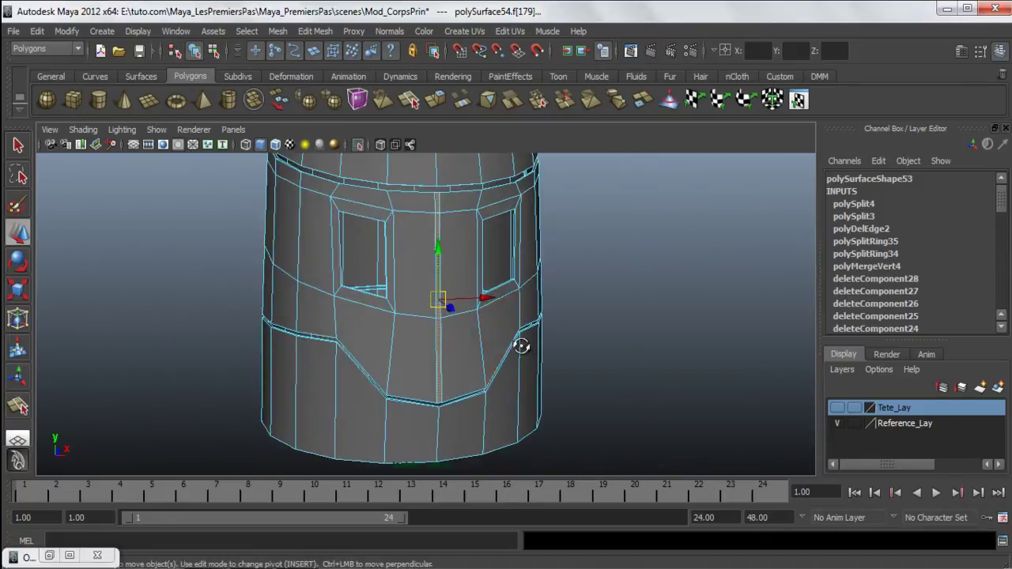
left_click_drag(524, 343, 492, 362, "alt")
left_click(474, 335)
key("r")
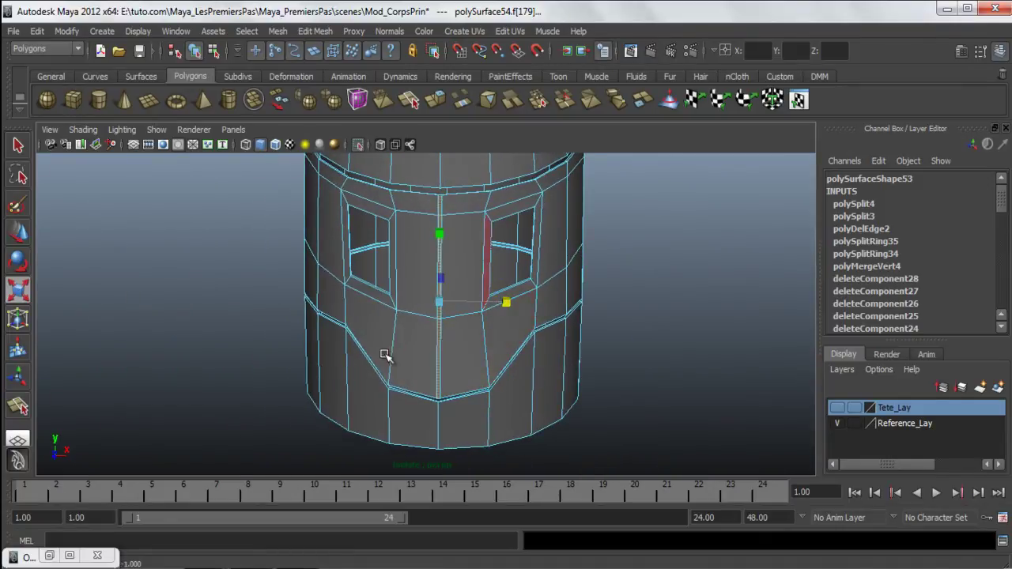
left_click_drag(482, 302, 493, 338, "alt")
left_click_drag(504, 304, 506, 304)
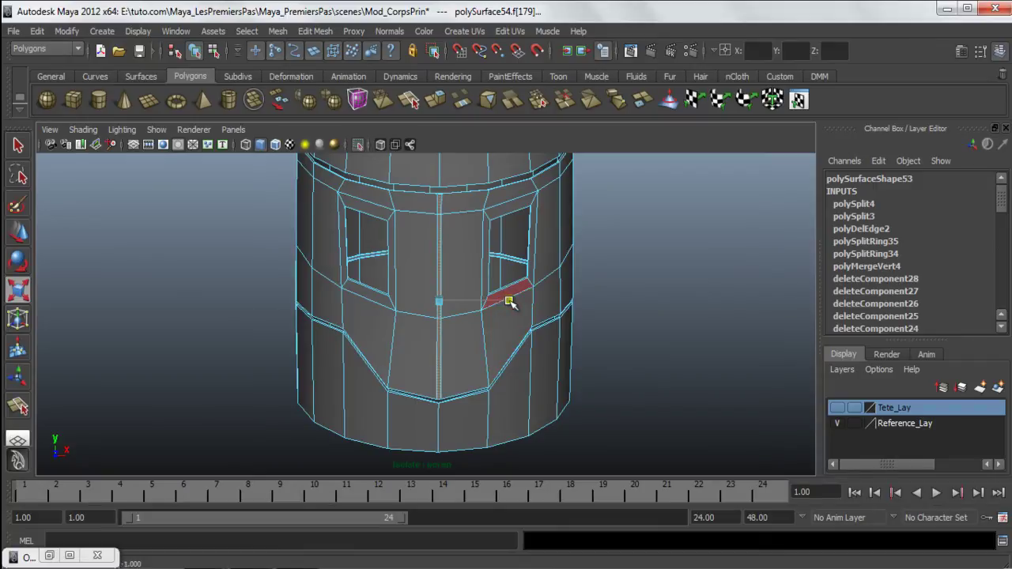
left_click_drag(413, 342, 429, 388, "alt")
Extrude the narrow centre face strip inward to form a groove down the front of the body
right_click_drag(598, 208, 583, 241, "shift")
left_click_drag(526, 255, 461, 370, "alt")
right_click_drag(465, 340, 506, 395, "alt")
mouse_move(410, 331)
left_mouse_down("alt")
mouse_move(403, 312)
mouse_move(416, 313)
left_mouse_up("alt")
left_click_drag(487, 424, 483, 422)
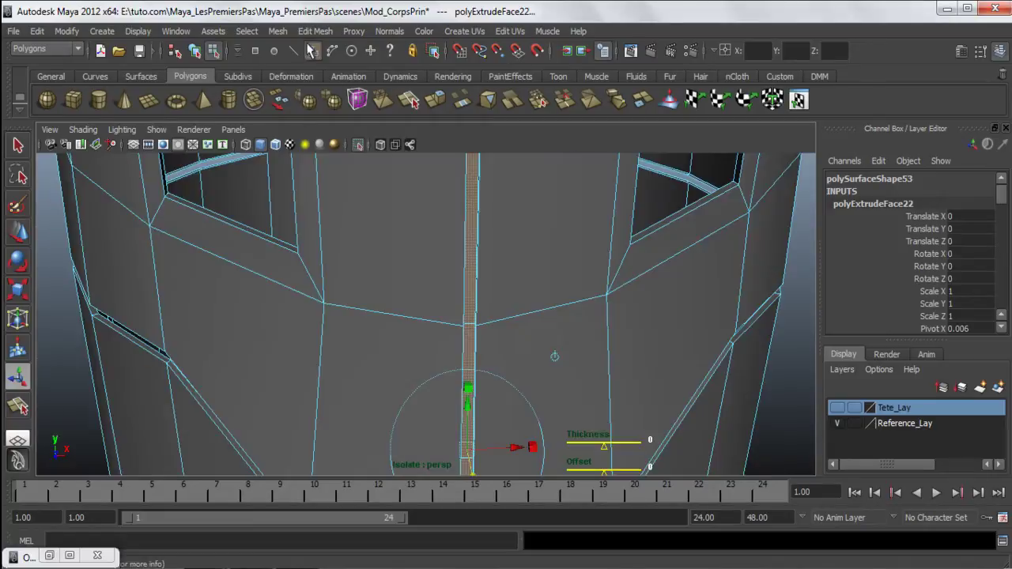
Extract the extruded strip of faces from the body mesh and return to object mode
left_click(277, 31)
left_click(300, 65)
right_click_drag(550, 286, 622, 264)
Exit the current isolation, select the main body piece left by the extraction, and isolate it in the viewport
right_click_drag(551, 255, 564, 323, "alt")
left_click_drag(564, 323, 340, 300, "alt")
left_click(157, 129)
mouse_move(229, 82)
left_click(318, 89)
right_click_drag(245, 185, 87, 198, "alt")
left_click_drag(277, 277, 409, 314, "alt")
right_click_drag(409, 314, 725, 335, "alt")
left_click(725, 335)
left_click(540, 317)
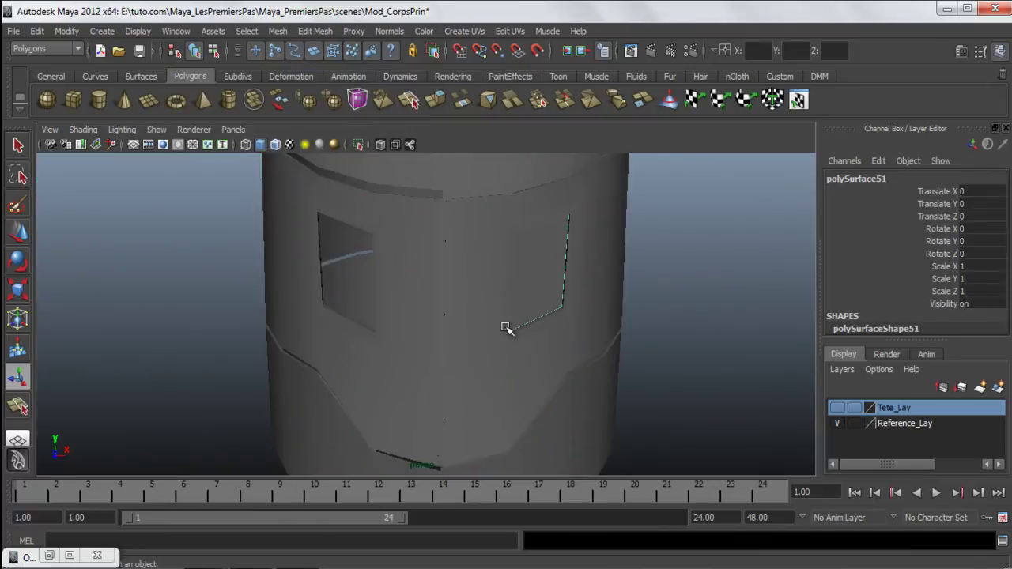
left_click(516, 283)
left_click(157, 129)
mouse_move(196, 83)
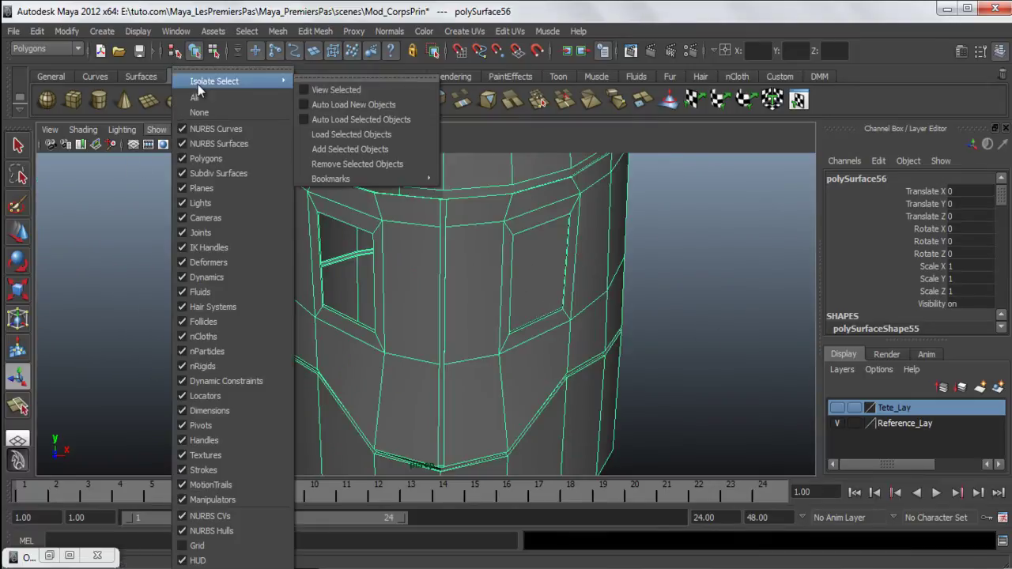
left_click(318, 86)
Delete the small rim faces that close off the upper end of the front centre groove
left_click_drag(396, 277, 420, 242, "alt")
right_click_drag(420, 242, 436, 343, "alt")
right_click_drag(420, 295, 537, 321, "alt")
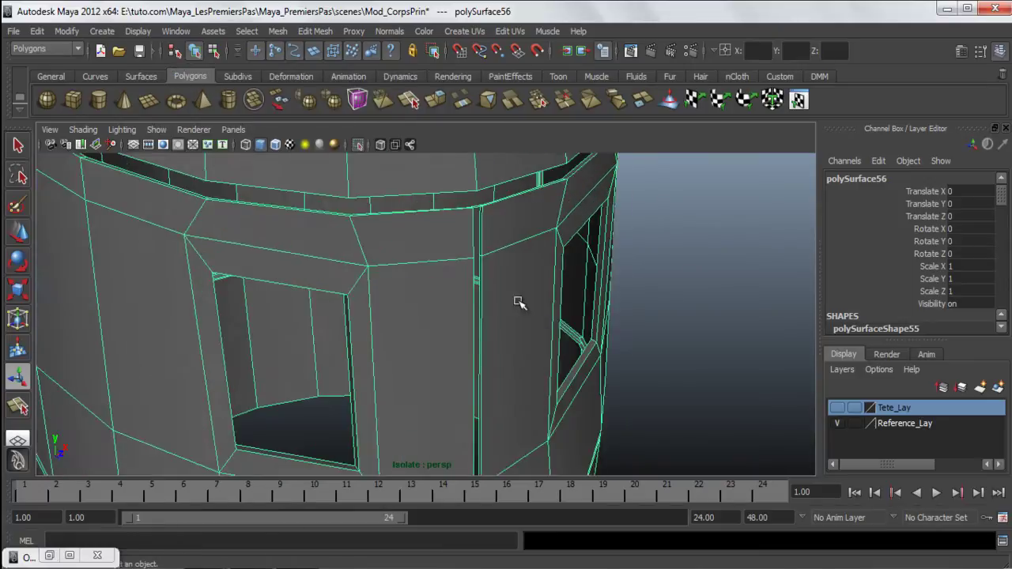
left_click_drag(506, 229, 490, 285, "alt")
right_click_drag(490, 285, 533, 318, "alt")
middle_click_drag(486, 251, 479, 384, "alt")
right_click_drag(480, 384, 518, 417, "alt")
left_click_drag(518, 418, 466, 384, "alt")
right_click_drag(407, 315, 408, 349)
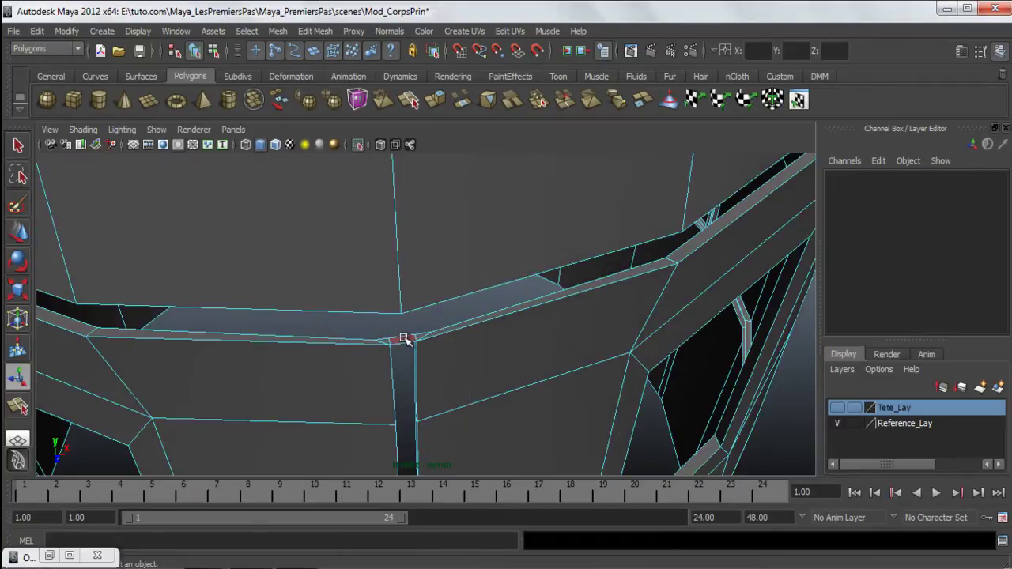
left_click(404, 340)
left_click(409, 348)
left_click_drag(411, 350, 409, 355, "alt")
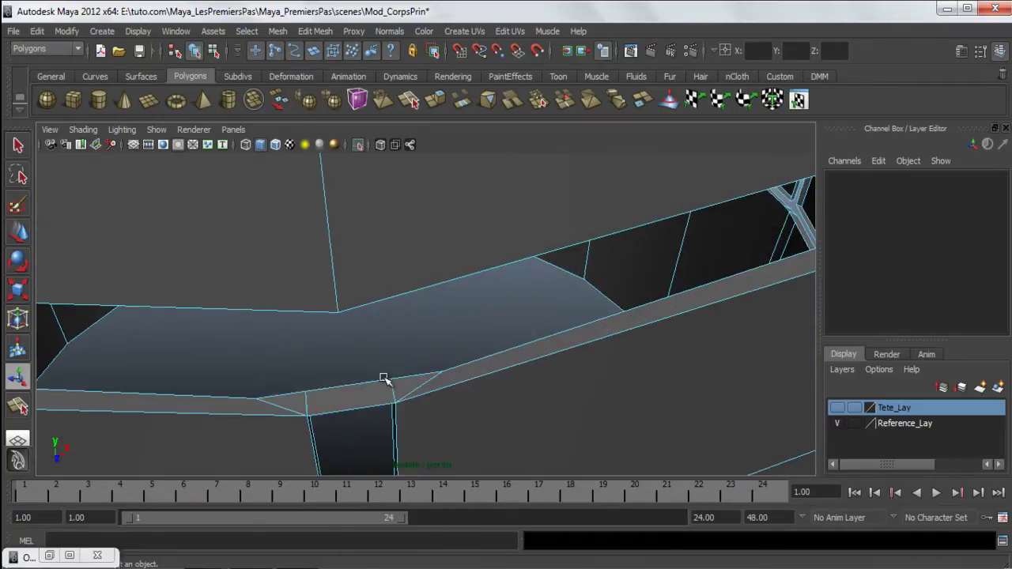
key("ctrl+z")
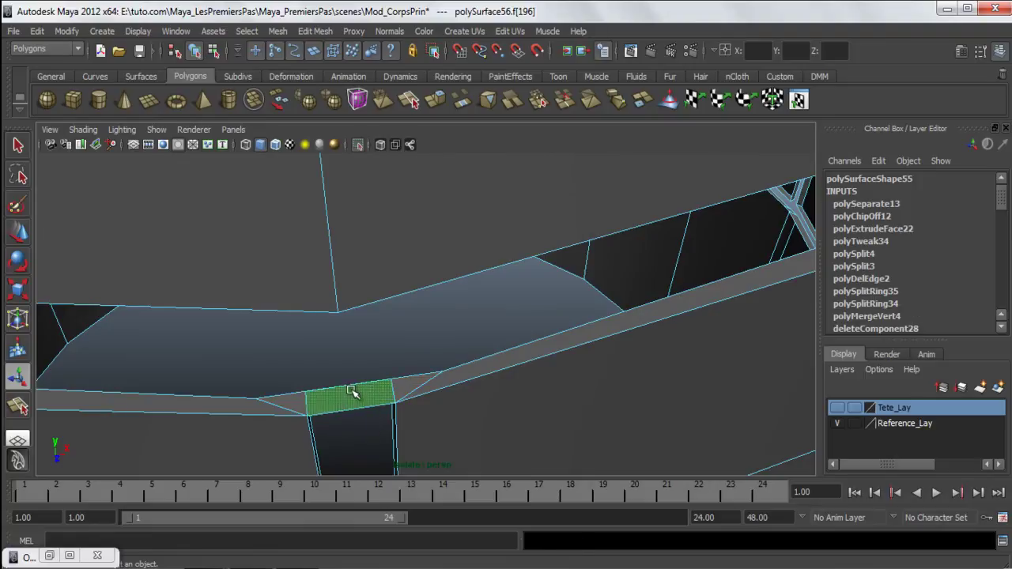
key("Delete")
key("ctrl+z")
key("Delete")
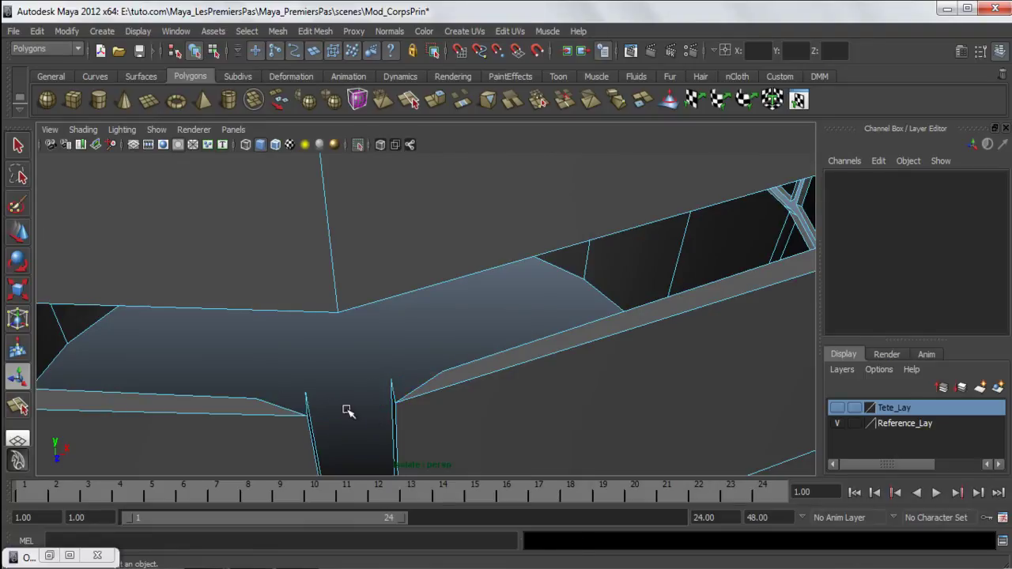
Delete the face closing off the lower end of the front centre groove
left_click_drag(308, 425, 407, 346, "alt")
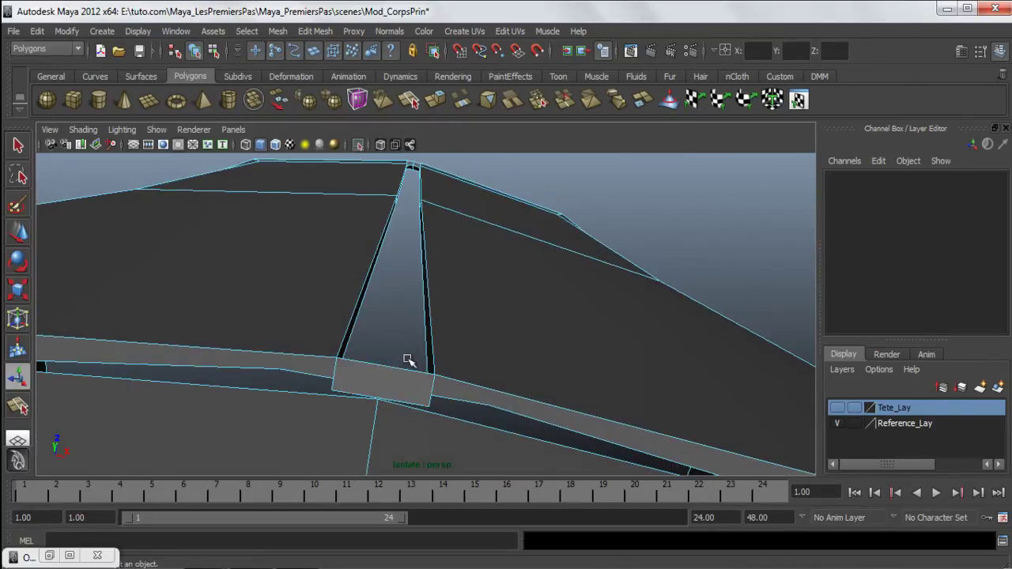
left_click(395, 385)
key("Delete")
Examine the geometry at both ends of the open groove and return to object mode
left_click_drag(398, 401, 431, 250, "alt")
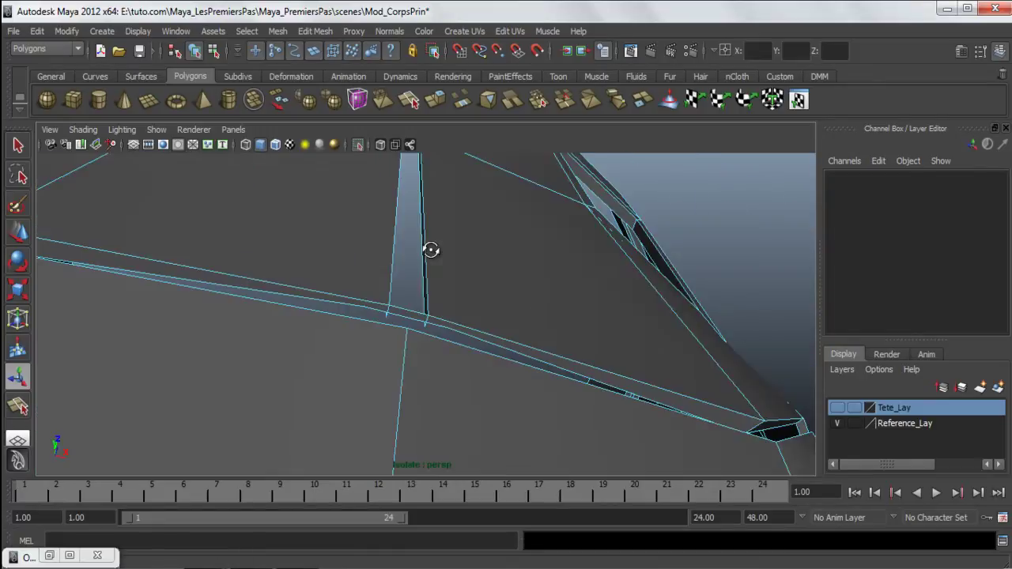
left_click(410, 316)
left_click_drag(410, 316, 454, 383, "alt")
right_click_drag(547, 316, 641, 291)
left_click_drag(406, 425, 484, 359, "alt")
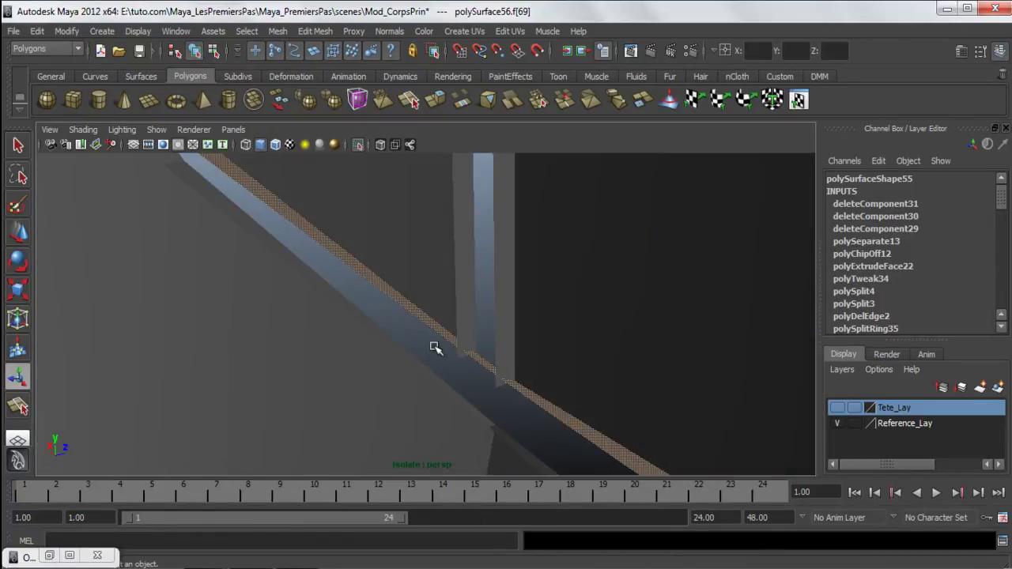
left_click_drag(398, 316, 351, 391, "alt")
left_click(398, 401)
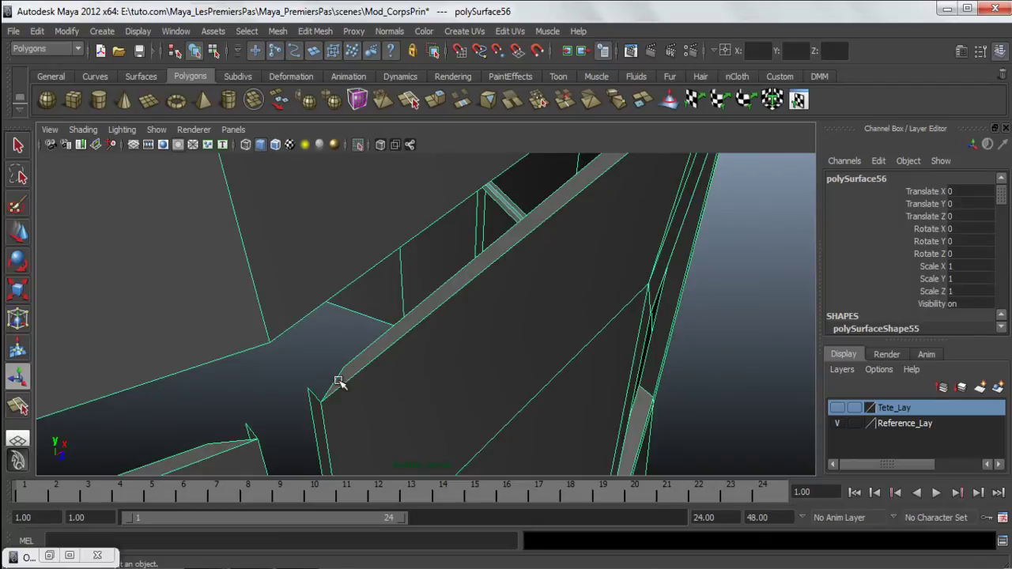
Merge the inner rim vertex on each side of the groove's upper end into the adjacent groove corner with the Merge Vertex Tool
left_click(313, 31)
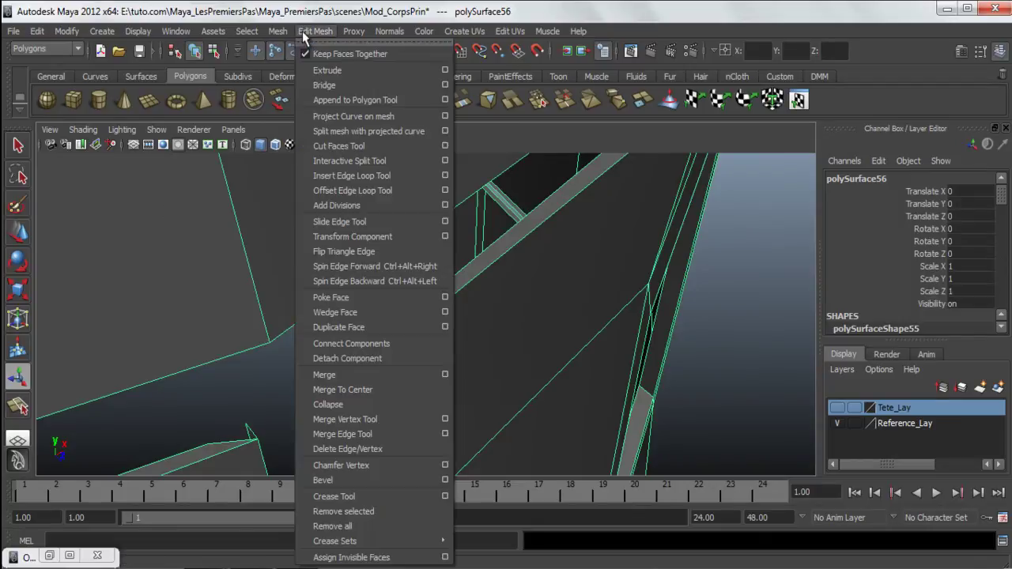
left_click(344, 420)
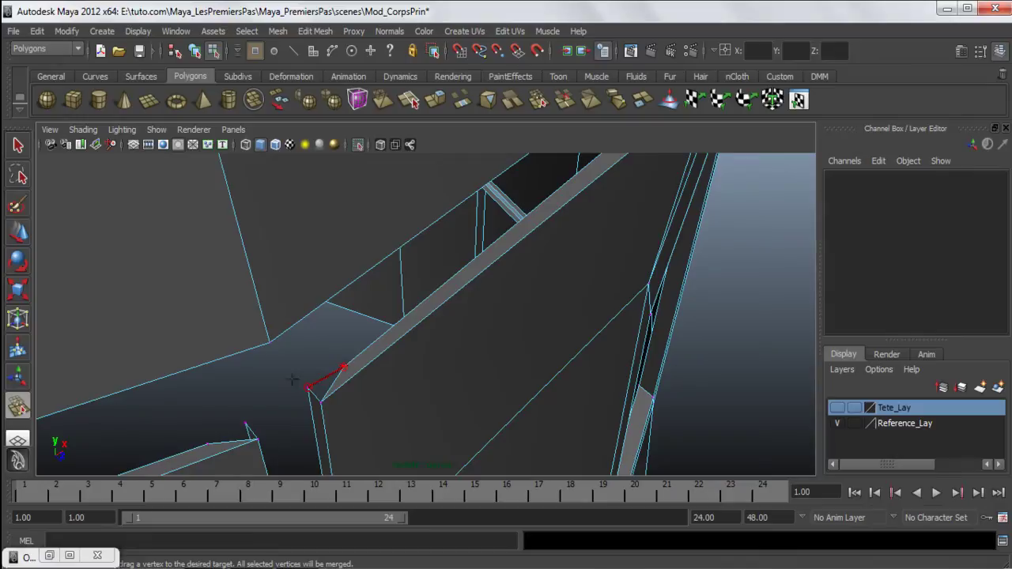
left_click_drag(293, 380, 296, 383)
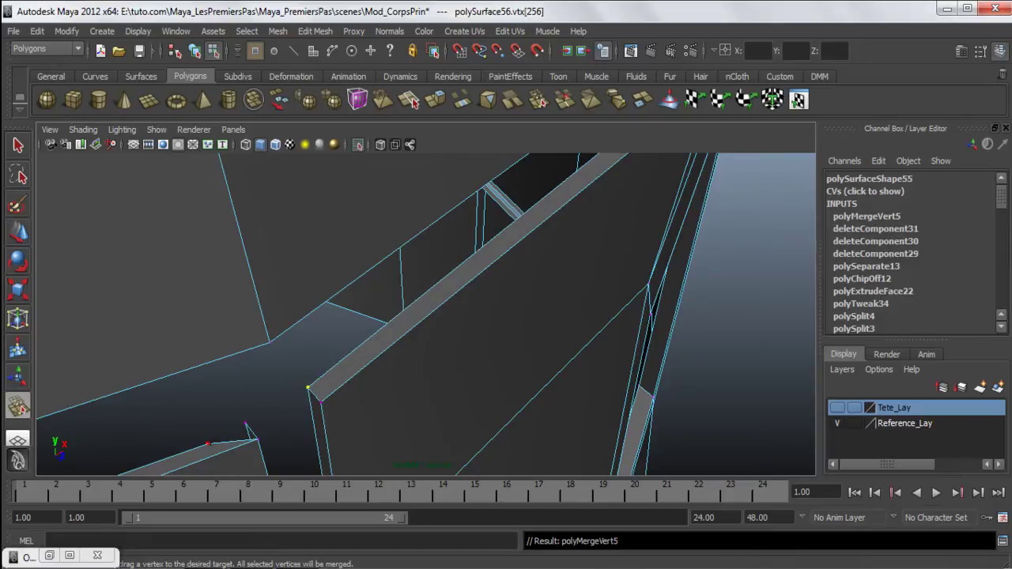
left_click_drag(207, 443, 246, 423)
Examine the open groove along its length on the front of the body
scroll(343, 384, "down", 5)
left_click_drag(344, 383, 479, 391, "alt")
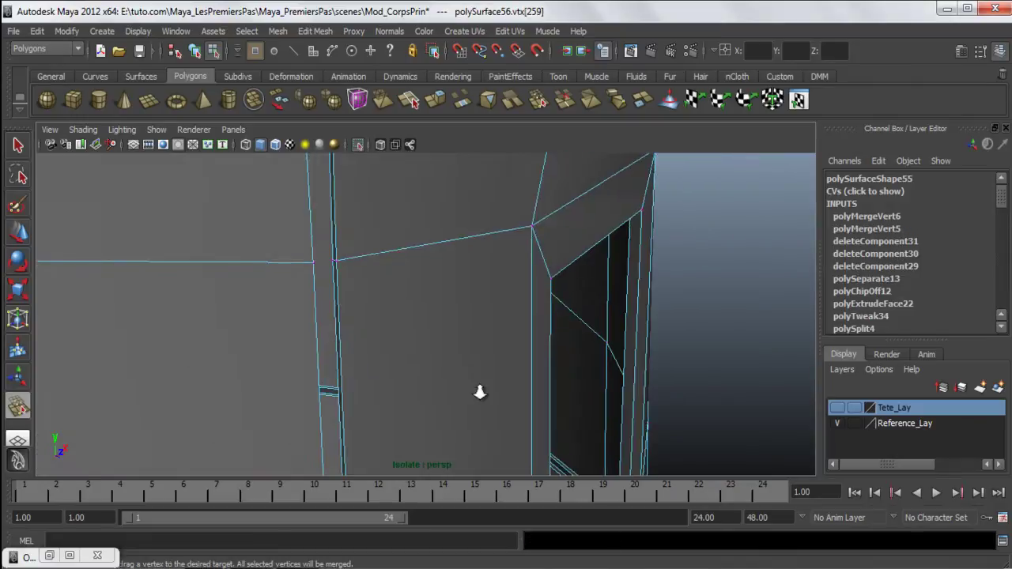
right_click_drag(479, 391, 404, 388, "alt")
middle_click_drag(404, 388, 412, 258, "alt")
left_click_drag(412, 258, 461, 326, "alt")
middle_click_drag(461, 326, 463, 205, "alt")
left_click_drag(463, 205, 438, 338, "alt")
middle_click_drag(423, 228, 459, 495, "alt")
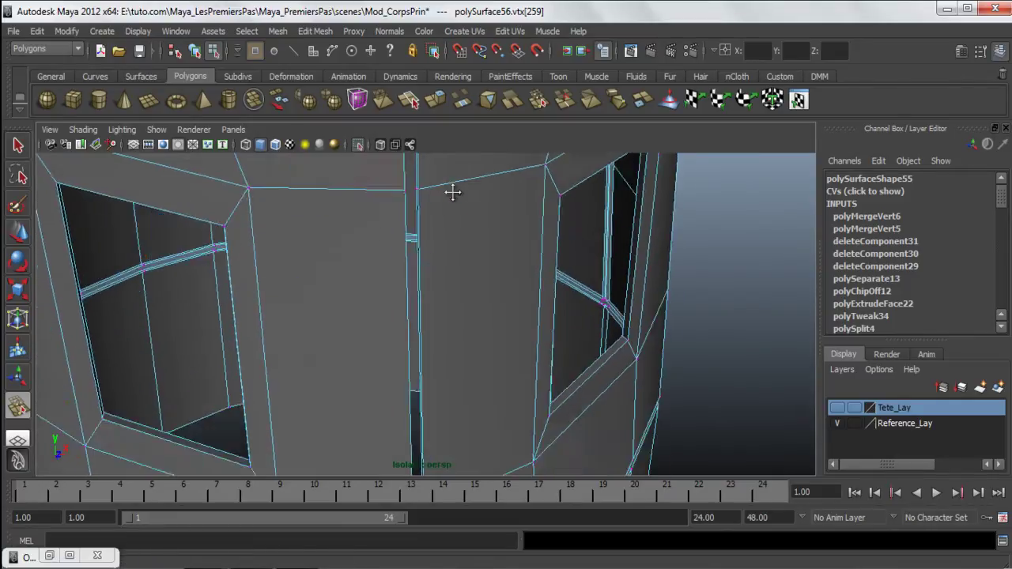
Try raising the two inner rim vertices at the lower end of the front centre groove, and undo the move
middle_click_drag(452, 260, 446, 135, "alt")
scroll(427, 301, "down", 5)
scroll(411, 279, "up", 3)
right_click_drag(411, 280, 425, 305, "alt")
key("w")
left_click_drag(425, 305, 459, 303, "alt")
left_click(507, 284)
right_click_drag(535, 305, 461, 329, "alt")
left_click_drag(369, 298, 430, 323, "alt")
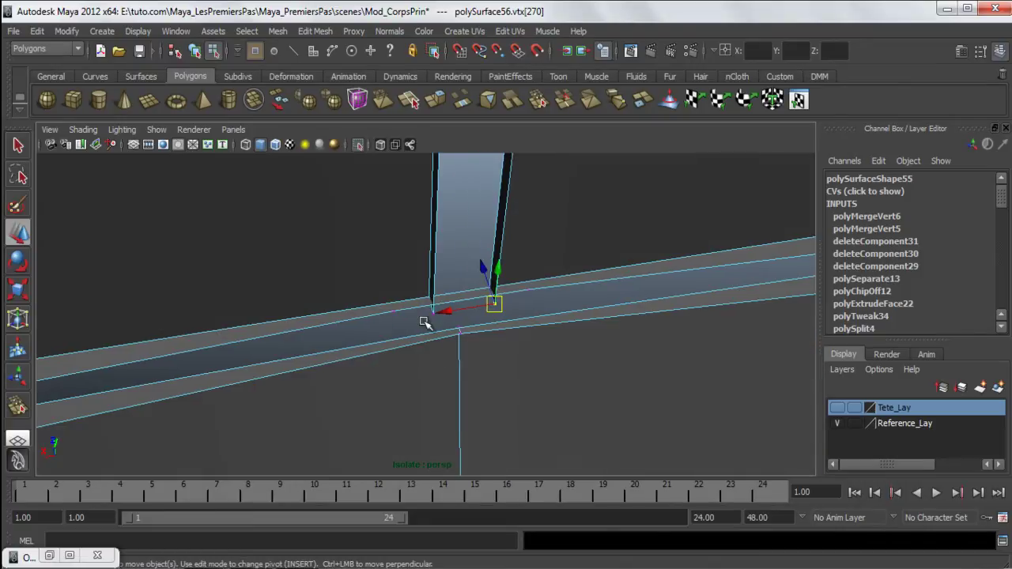
left_click(433, 313)
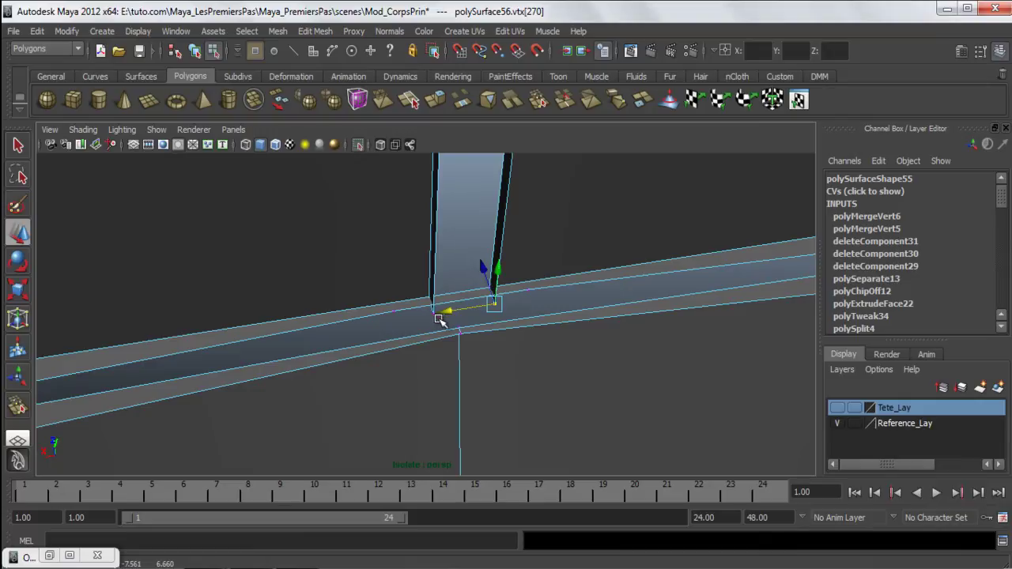
key("q")
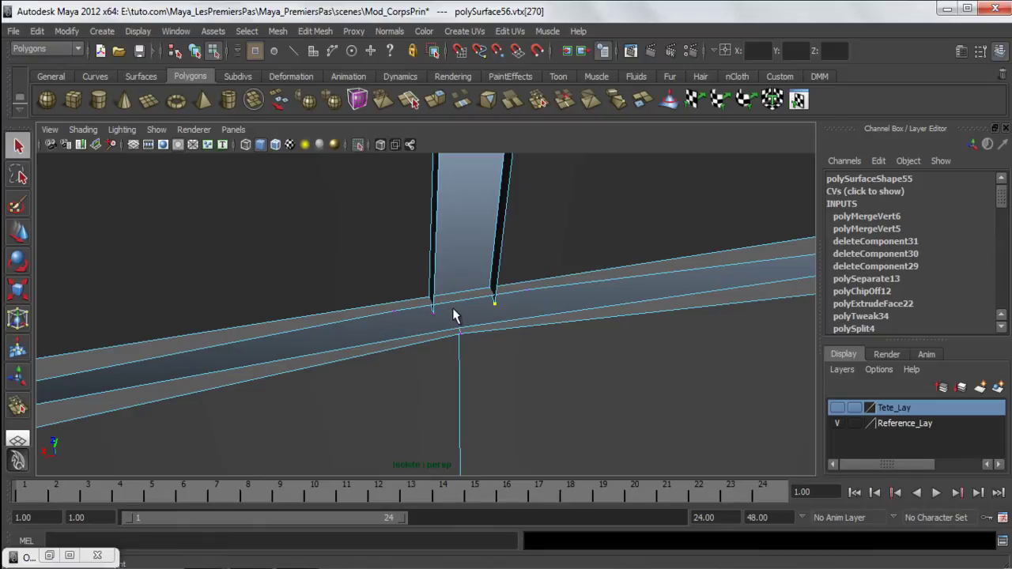
key("w")
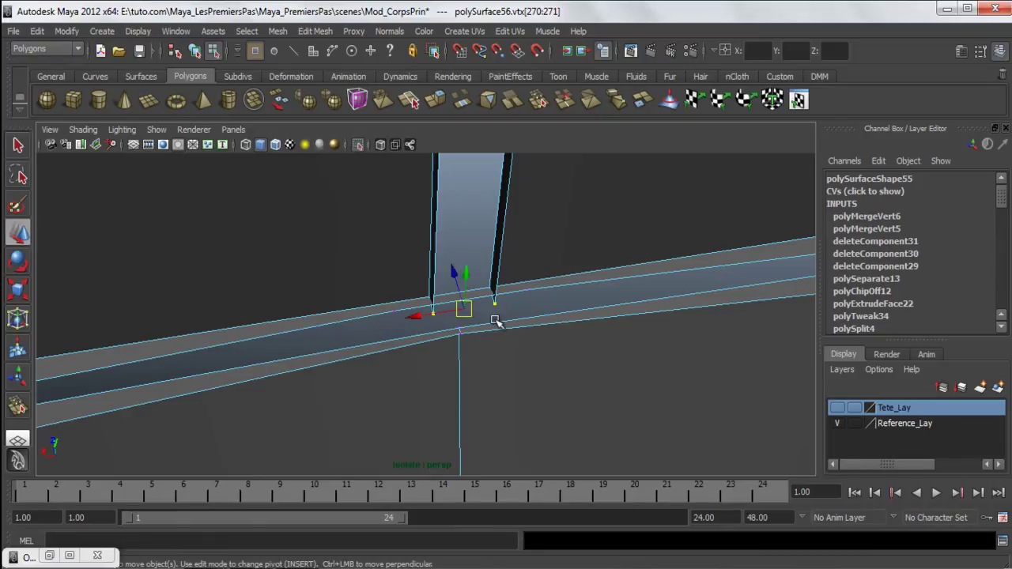
left_click_drag(470, 275, 475, 202)
left_click_drag(486, 283, 556, 276, "alt")
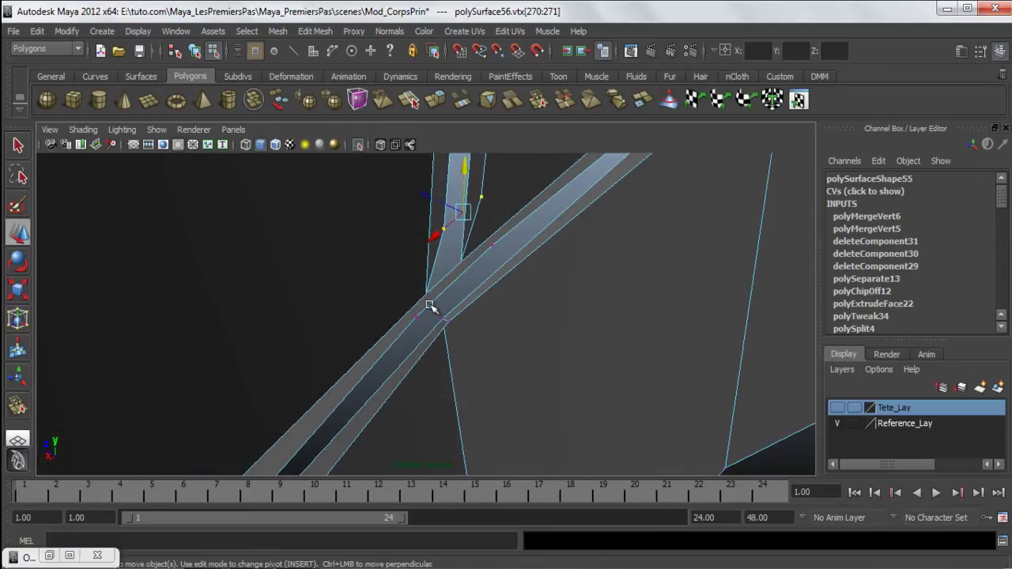
key("ctrl+z")
Merge the inner rim vertex on each side of the groove's lower end into its adjacent corner with the Merge Vertex Tool
left_click_drag(427, 316, 453, 234, "alt")
left_click(317, 32)
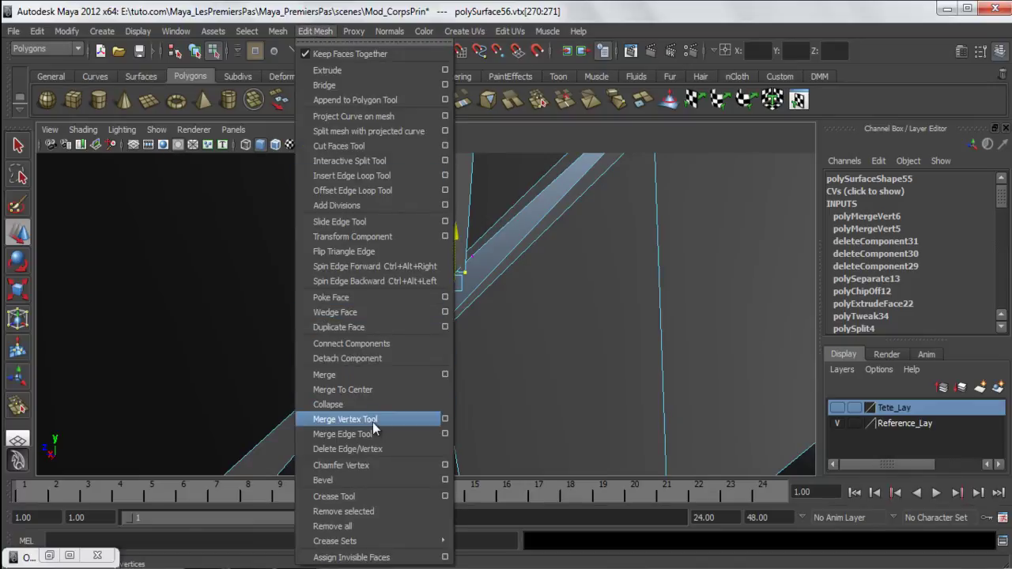
left_click(415, 383)
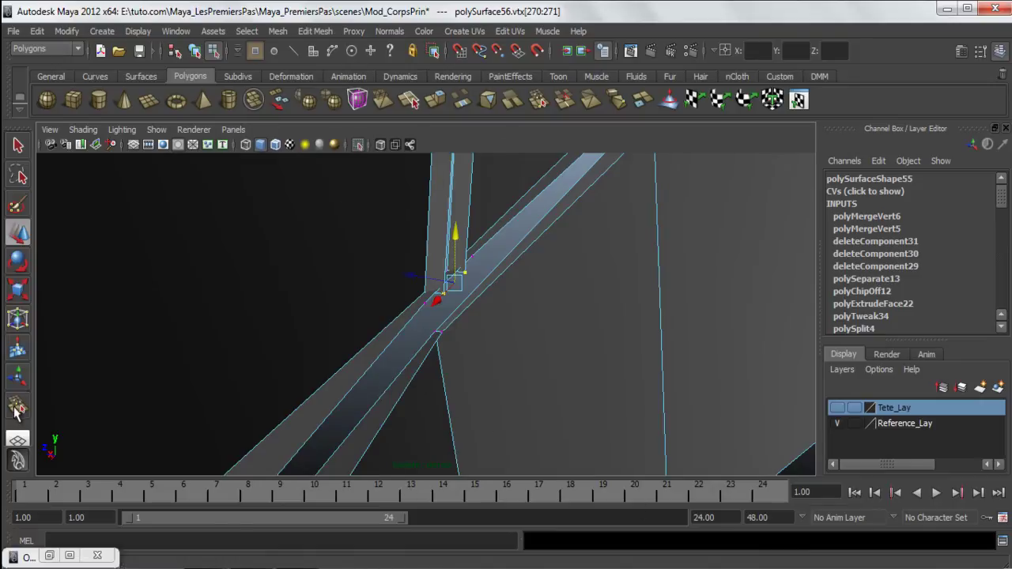
left_click(17, 410)
left_click_drag(481, 337, 437, 338, "alt")
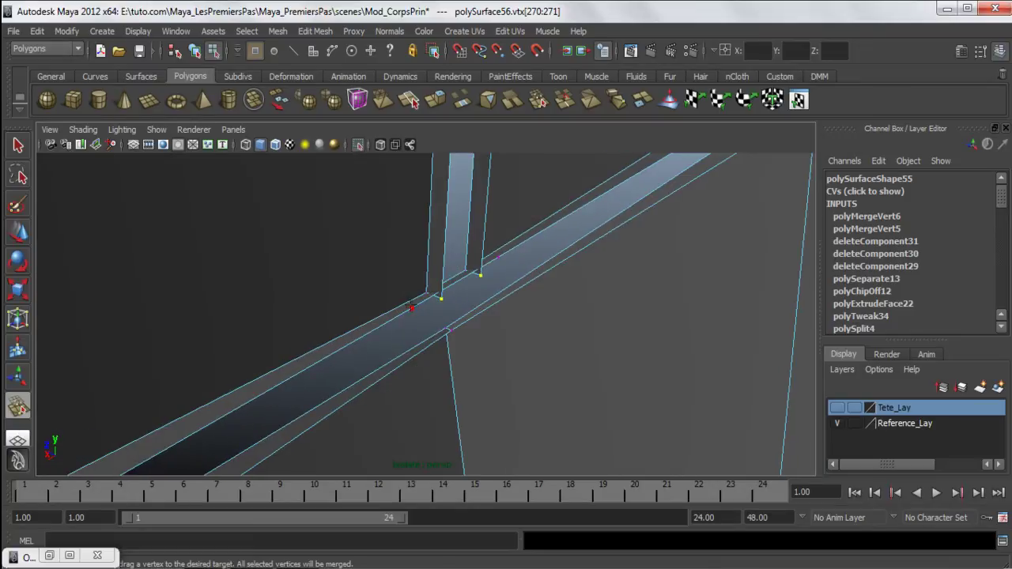
left_click_drag(441, 298, 441, 297)
left_click_drag(496, 259, 472, 301)
key("w")
right_click_drag(451, 246, 508, 223)
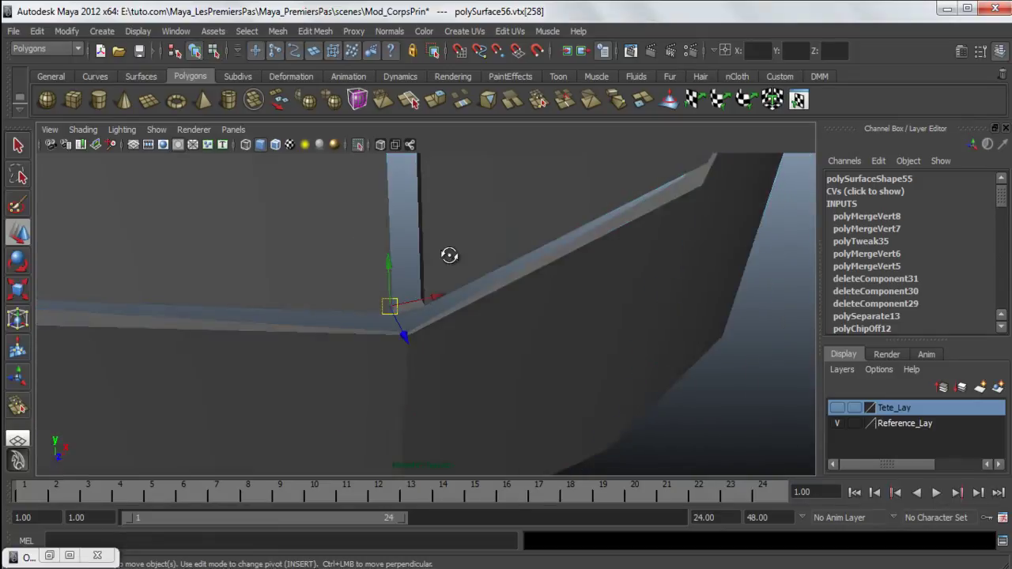
Delete the narrow leftover face across the lower end of the groove and return to object mode
left_click_drag(467, 250, 451, 323, "alt")
right_click_drag(414, 300, 407, 338)
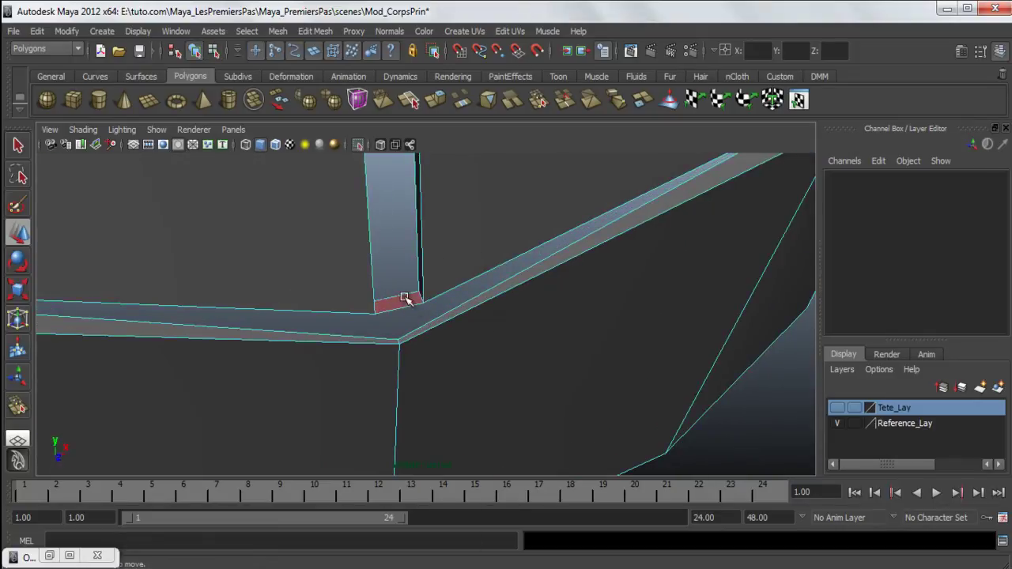
left_click(406, 299)
left_click_drag(481, 346, 452, 340, "alt")
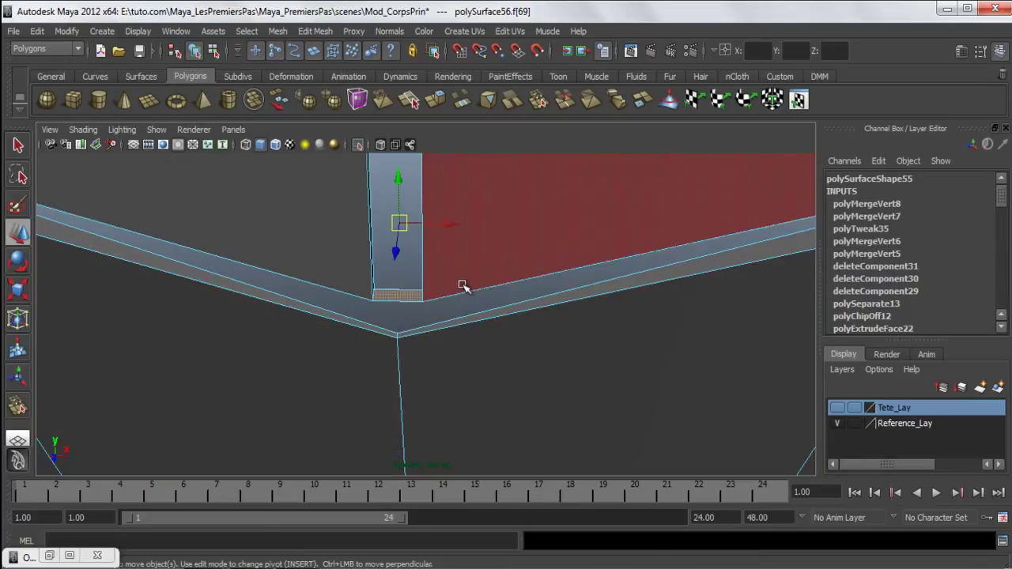
key("Delete")
left_click_drag(390, 290, 458, 264, "alt")
right_click_drag(461, 245, 534, 223)
Examine the grooves and window openings around the whole body from several angles
left_click_drag(533, 223, 459, 317, "alt")
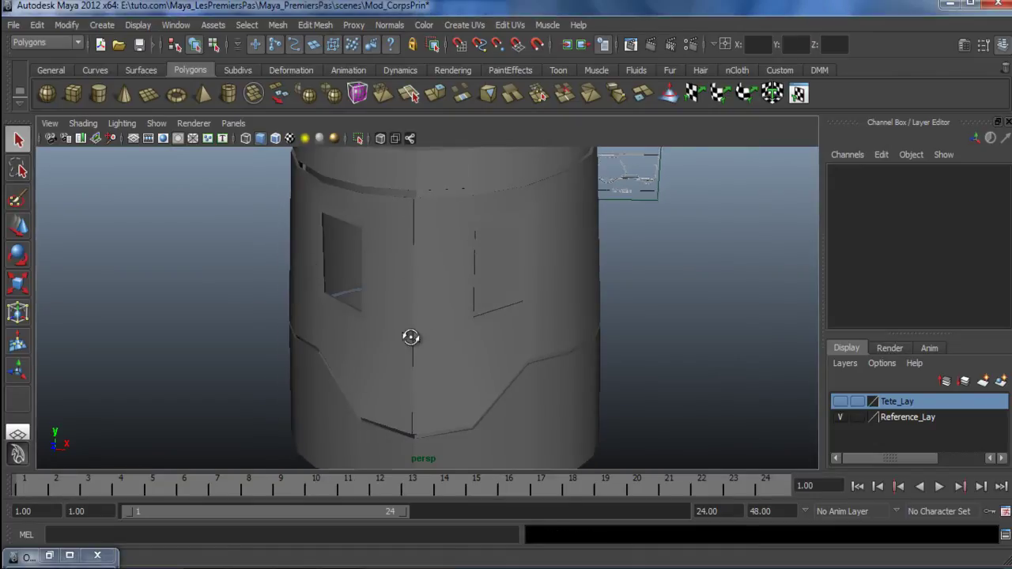
left_click_drag(397, 336, 448, 257, "alt")
left_click_drag(436, 332, 619, 296, "alt")
left_click_drag(407, 293, 440, 354, "alt")
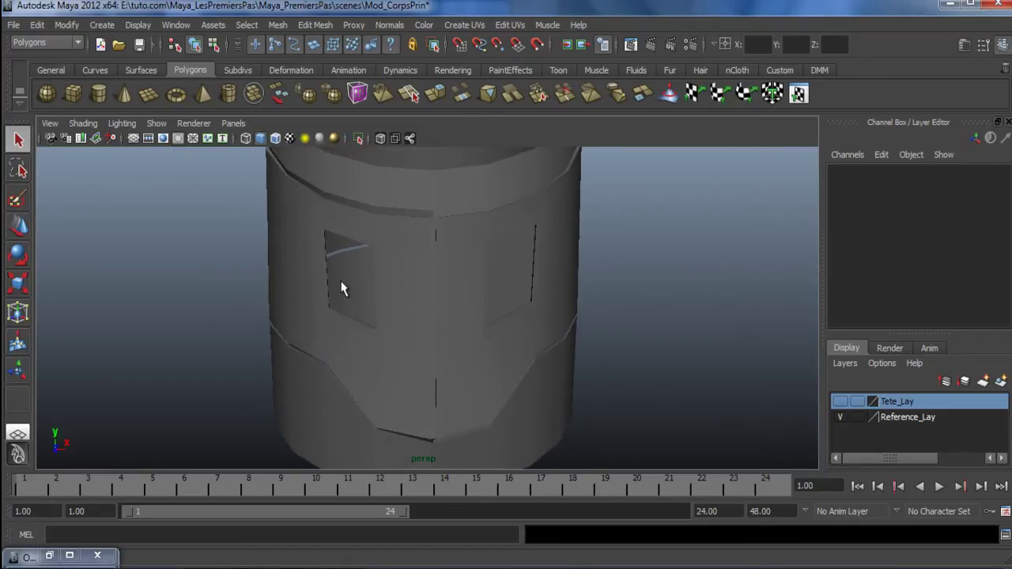
left_click_drag(346, 302, 441, 296, "alt")
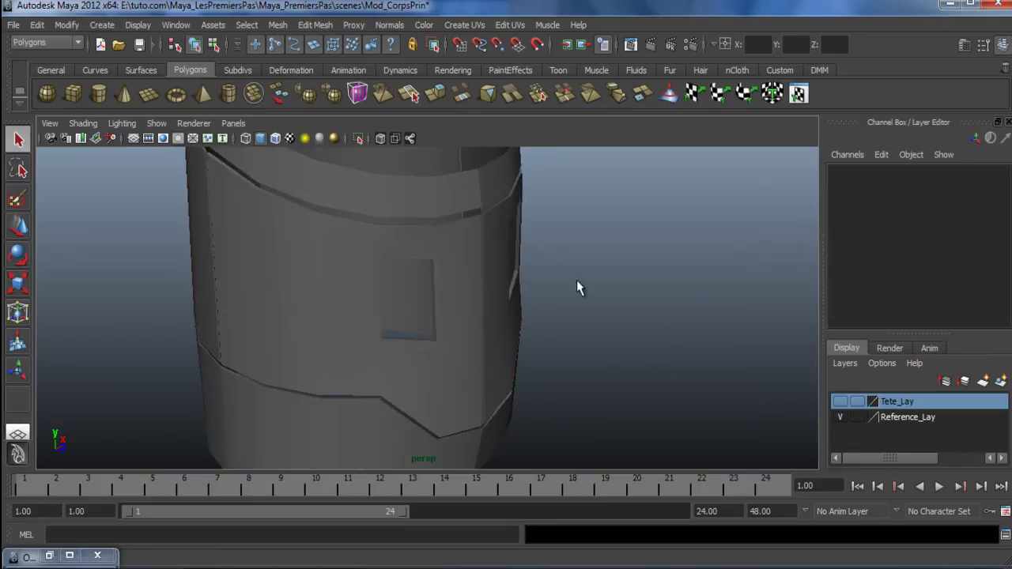
left_click(159, 123)
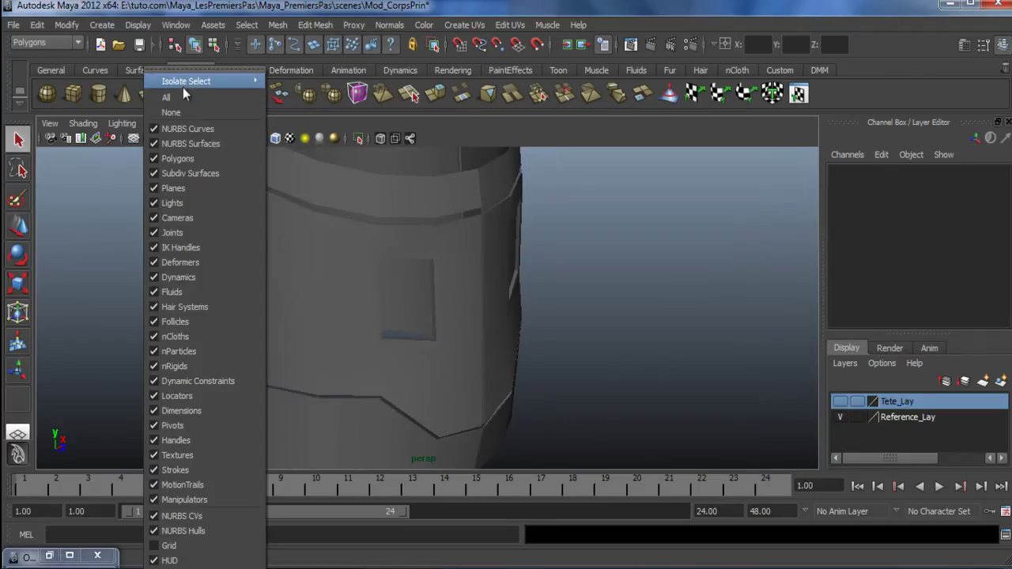
mouse_move(257, 82)
left_click(625, 288)
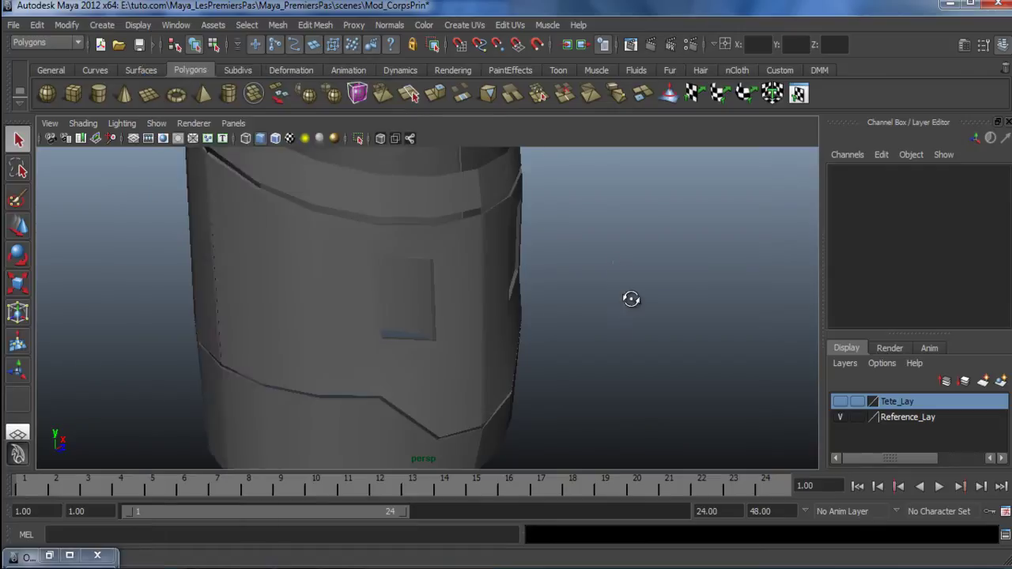
left_click_drag(633, 303, 401, 274, "alt")
right_click_drag(402, 275, 611, 321, "alt")
left_click_drag(611, 321, 480, 258, "alt")
Isolate the vertical front centre strip together with the curved strip that meets its upper end
left_click(444, 264)
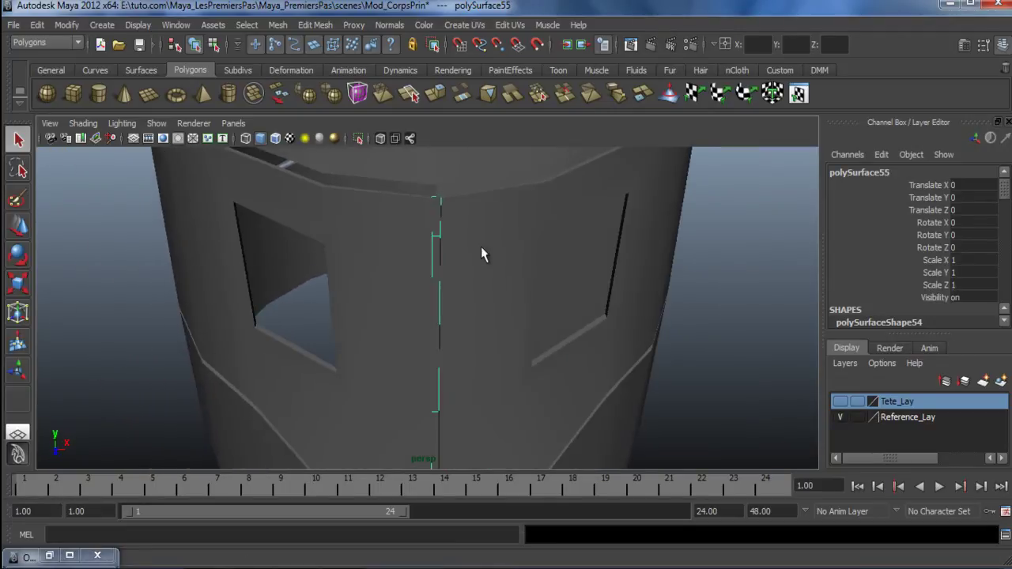
left_click(452, 198, "shift")
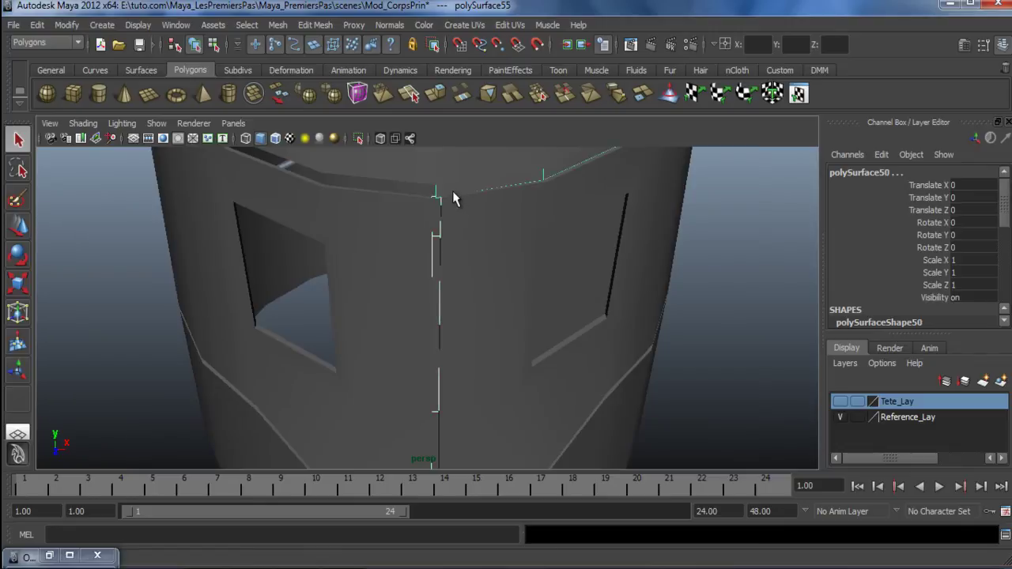
left_click(159, 125)
mouse_move(273, 81)
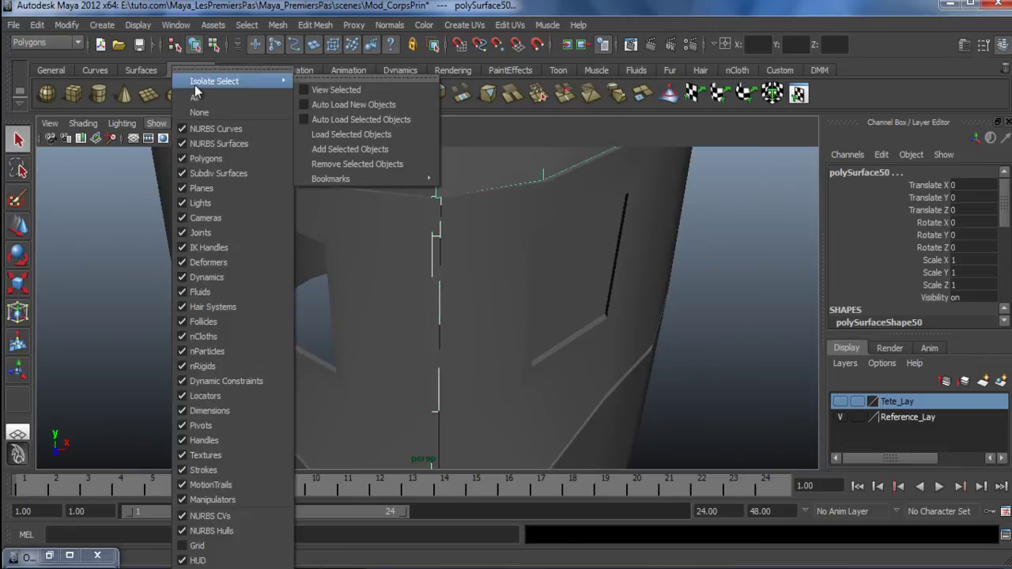
left_click(323, 94)
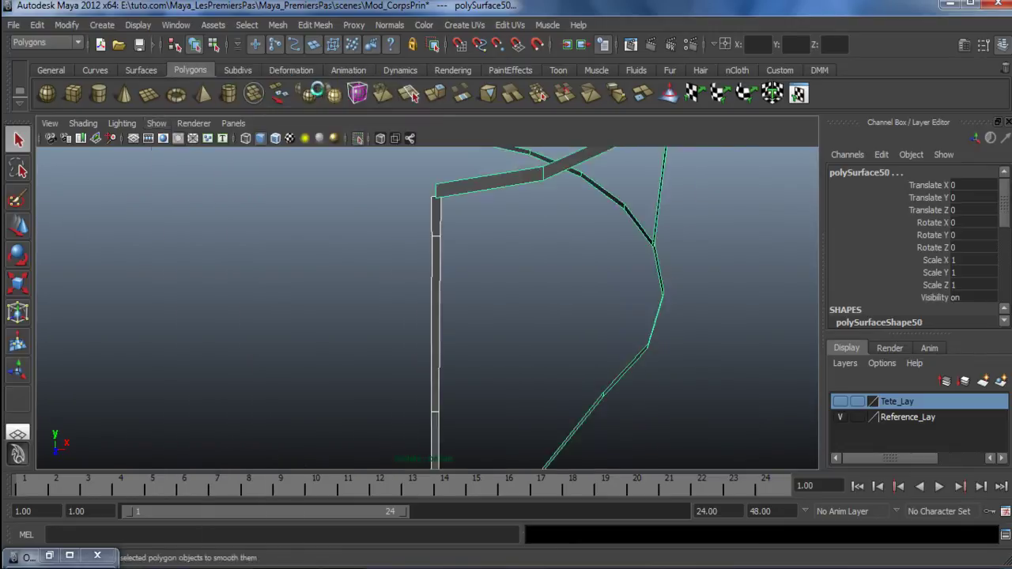
left_click_drag(471, 367, 386, 349, "alt")
Set the X coordinate of the curved strip's front end edge where it meets the vertical centre strip
left_click(528, 216)
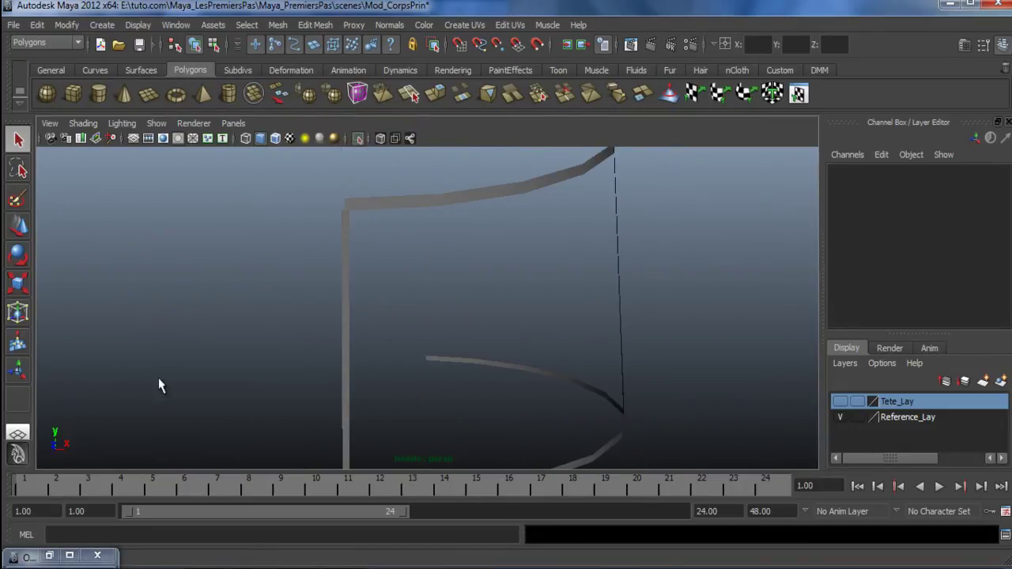
left_click(340, 259)
left_click_drag(341, 261, 349, 301, "alt")
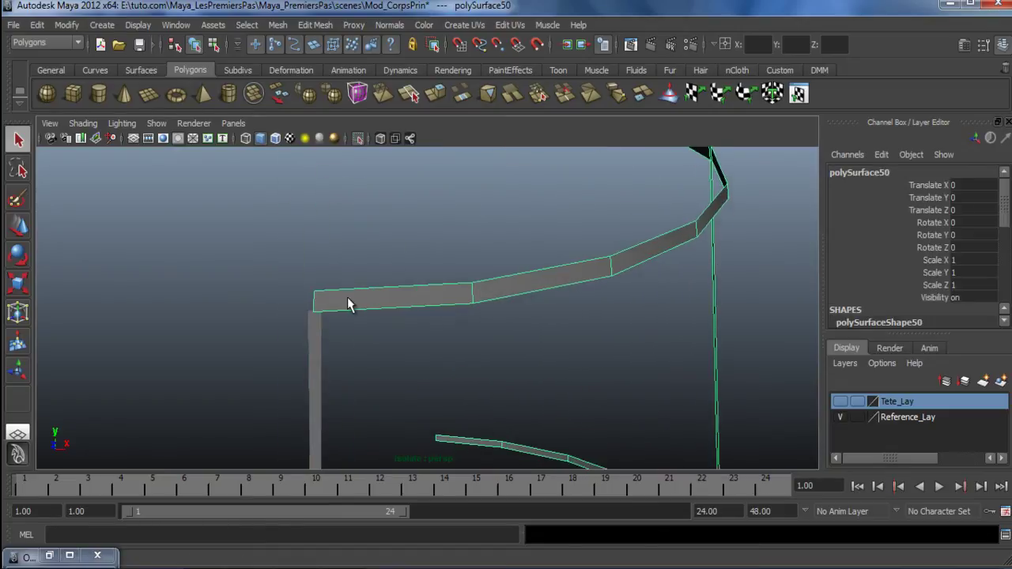
right_click_drag(349, 300, 341, 262)
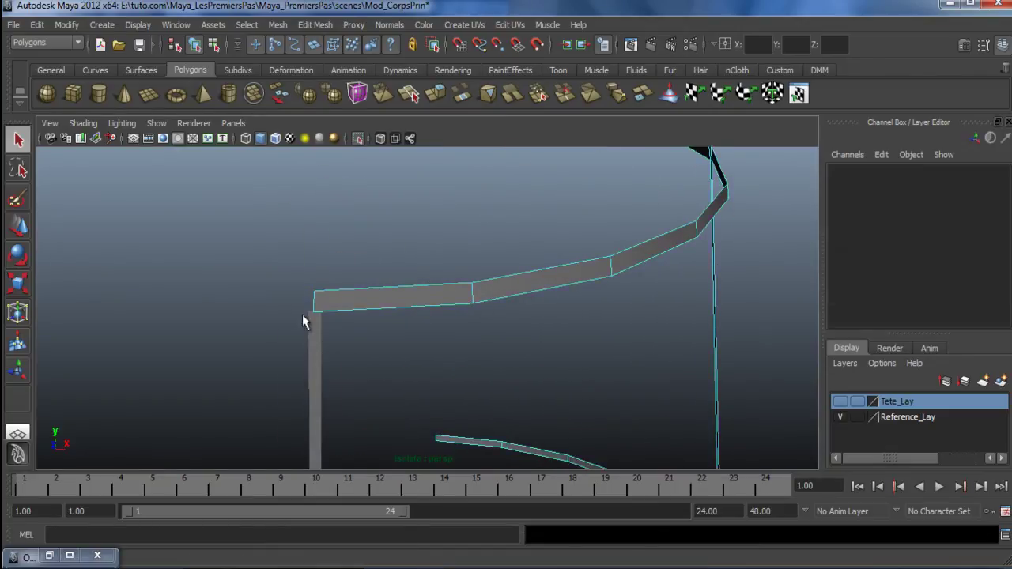
left_click(316, 303)
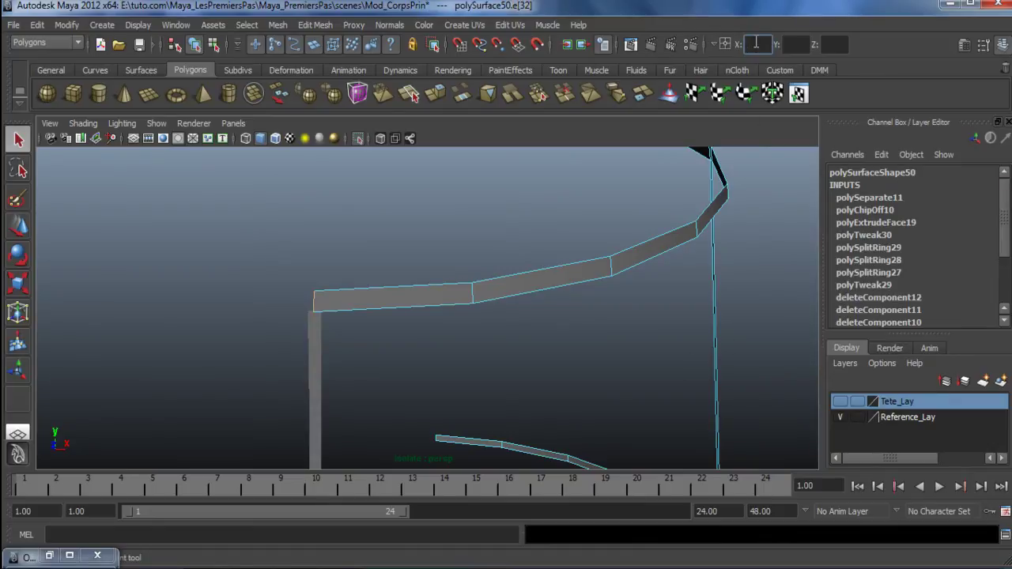
key("Return")
left_click_drag(598, 304, 357, 393, "alt")
left_click_drag(336, 269, 375, 273, "alt")
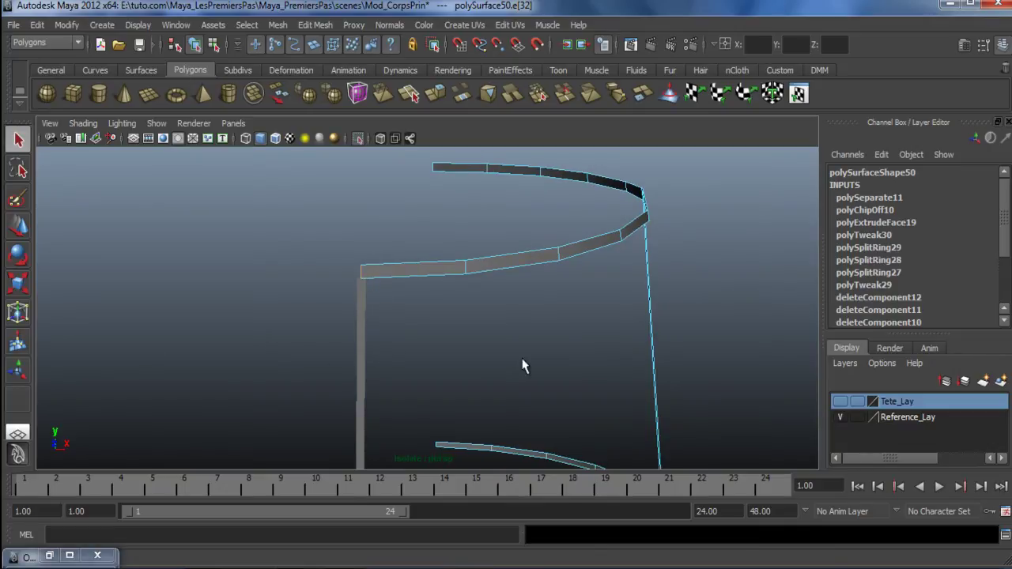
left_click_drag(409, 308, 336, 268, "alt")
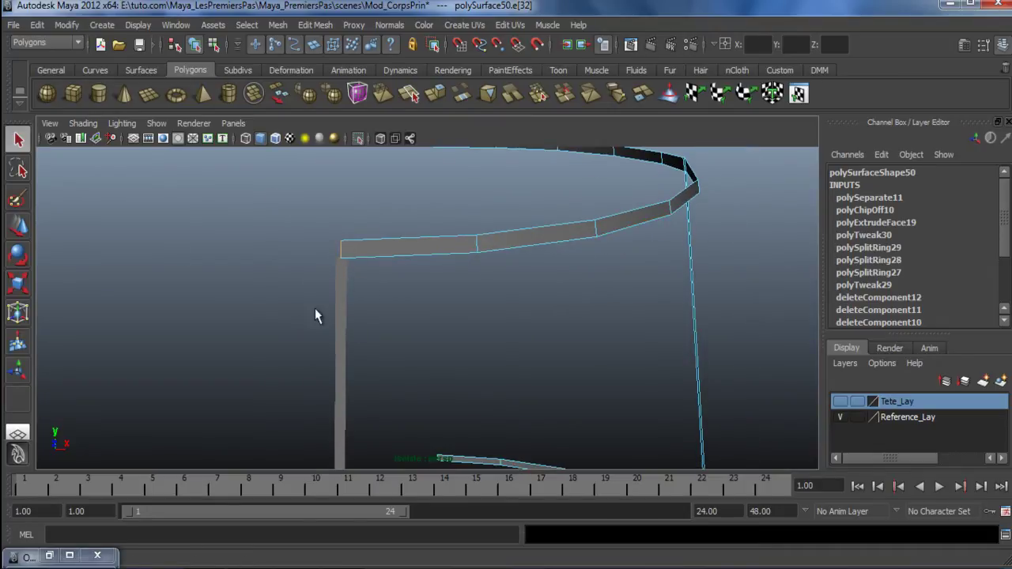
left_click_drag(257, 340, 298, 355, "alt")
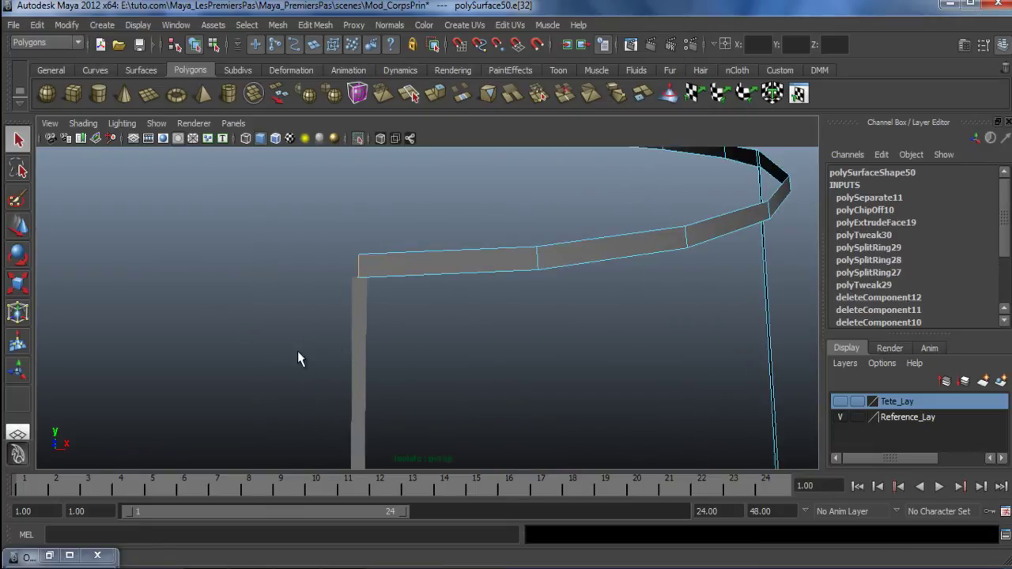
Scale the curved strip's front end edge along X to flatten it, and return to object mode
key("r")
left_click_drag(423, 266, 355, 264)
left_click_drag(423, 265, 434, 338)
left_click(515, 356)
left_click_drag(514, 357, 316, 340, "alt")
left_click(290, 348)
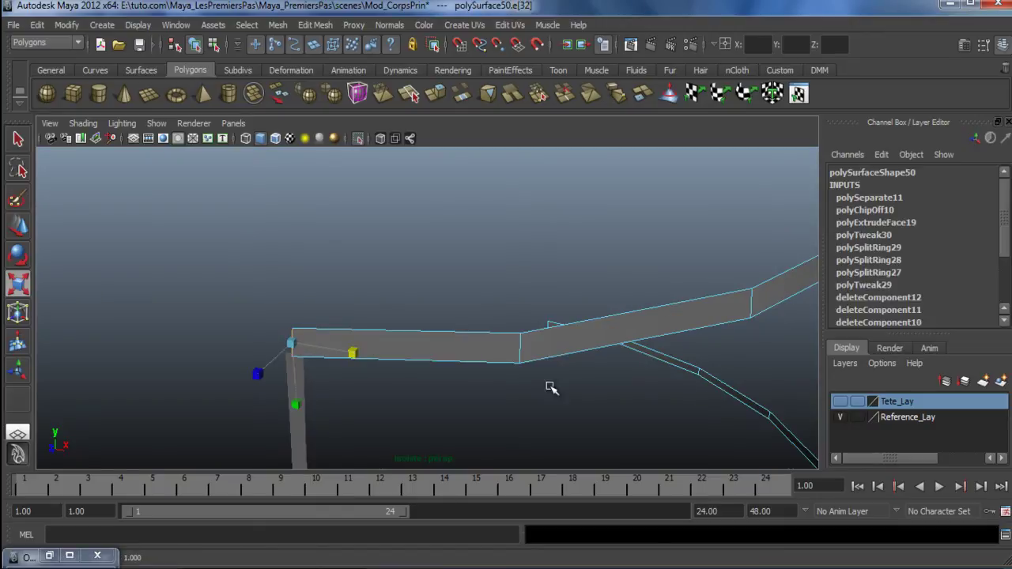
left_click_drag(538, 384, 515, 334, "alt")
right_click_drag(515, 321, 589, 295)
left_click_drag(522, 317, 466, 361, "alt")
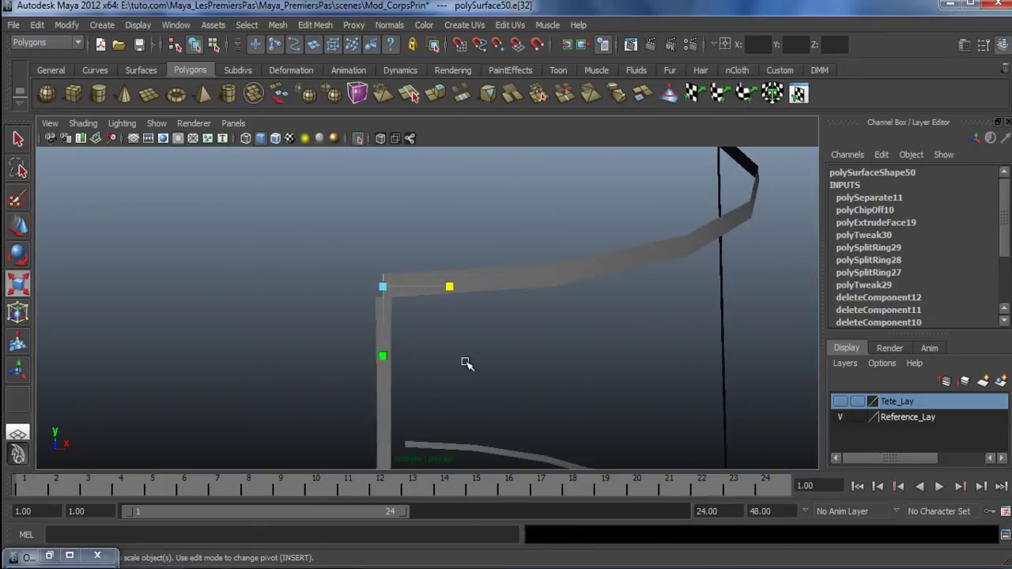
left_click(514, 250)
left_click(393, 301)
right_click_drag(393, 301, 395, 247)
left_click(383, 291)
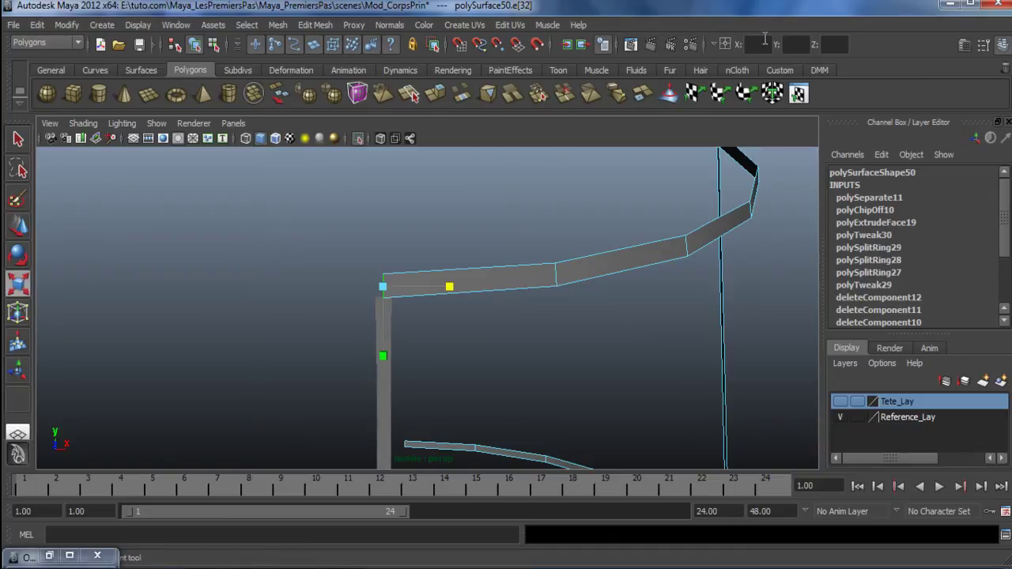
right_click(563, 270)
right_click_drag(563, 270, 614, 222)
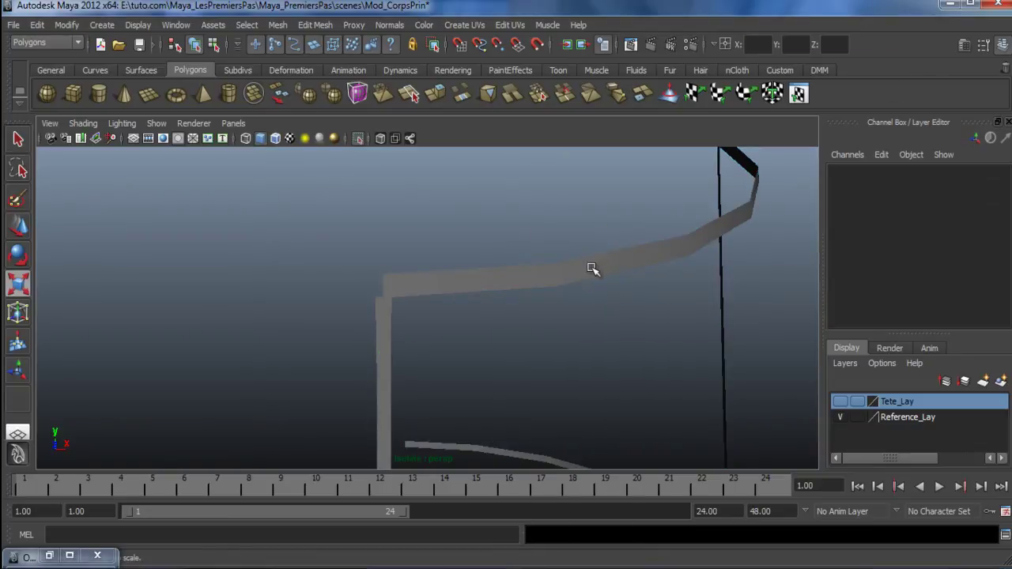
Insert a lengthwise edge loop along the vertical front centre strip with the Insert Edge Loop Tool
left_click_drag(427, 306, 418, 273, "alt")
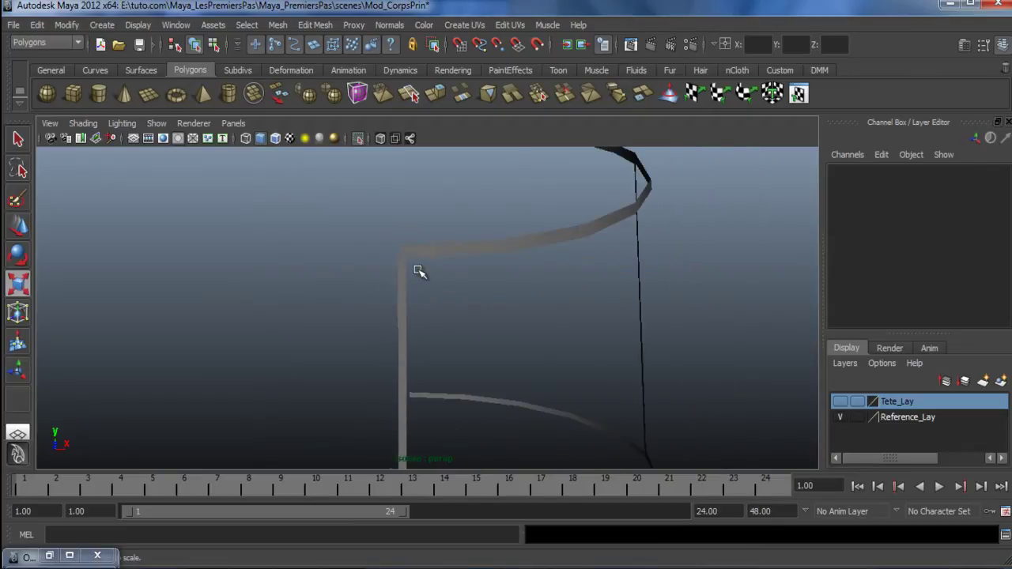
left_click(406, 273)
middle_click_drag(484, 406, 464, 415, "alt")
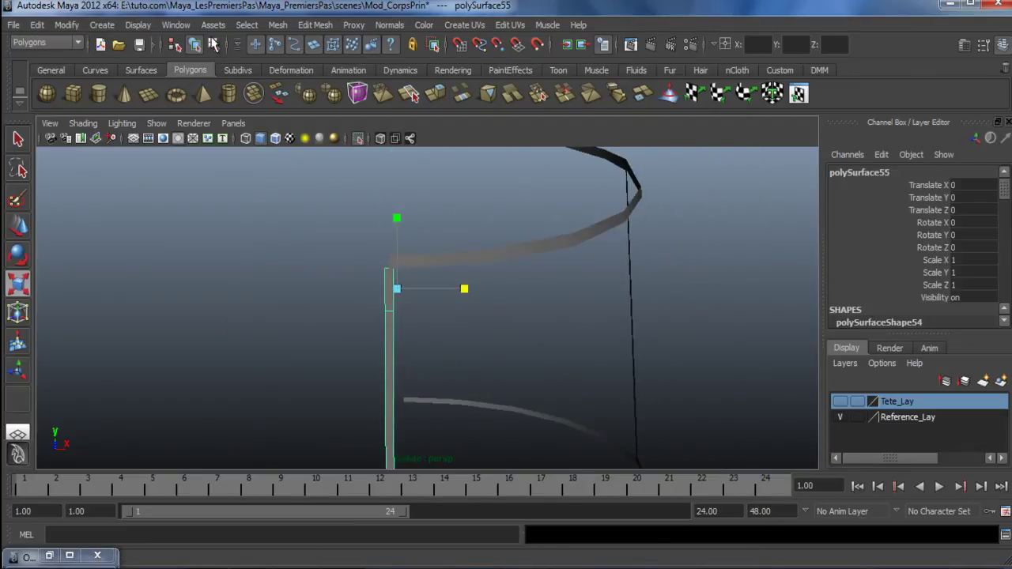
left_click(315, 25)
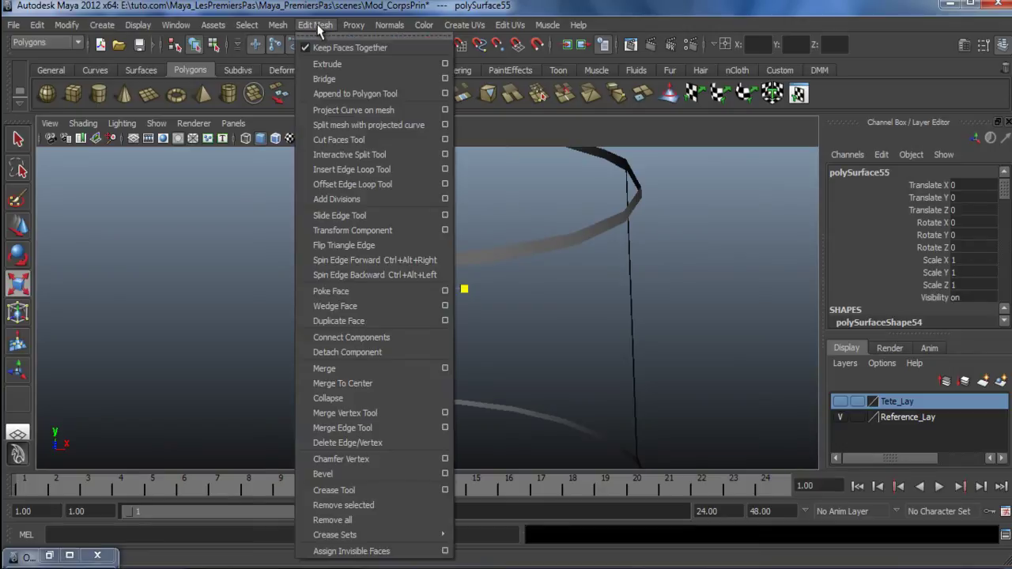
left_click(346, 170)
scroll(371, 290, "up", 3)
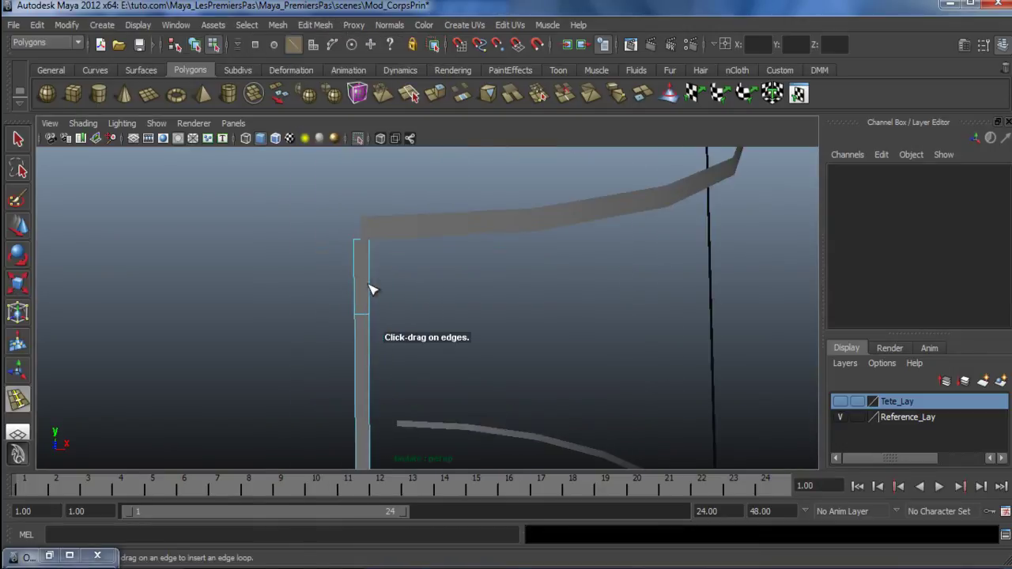
left_click(362, 245)
left_click_drag(362, 245, 365, 245)
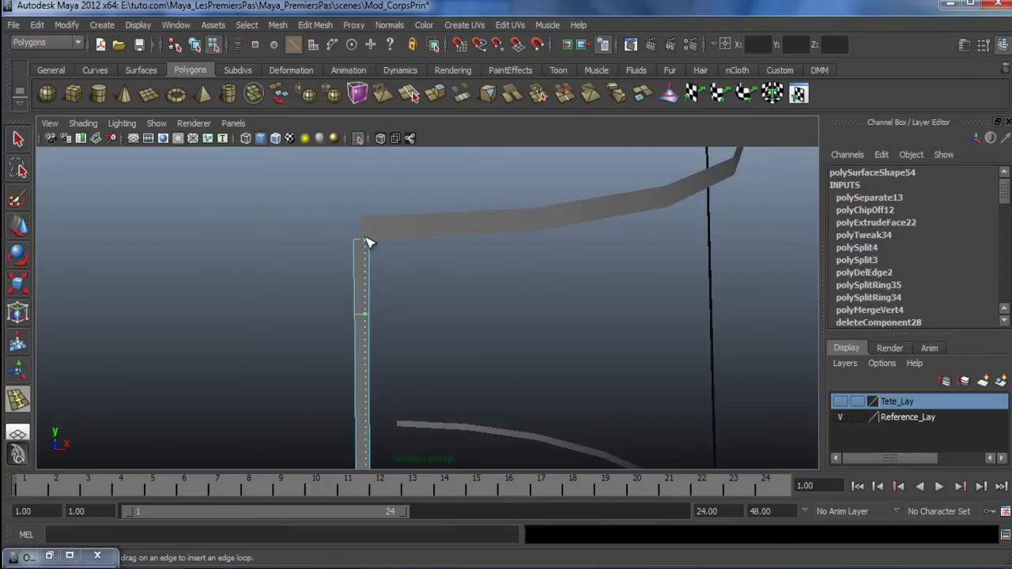
left_click_drag(356, 237, 356, 237)
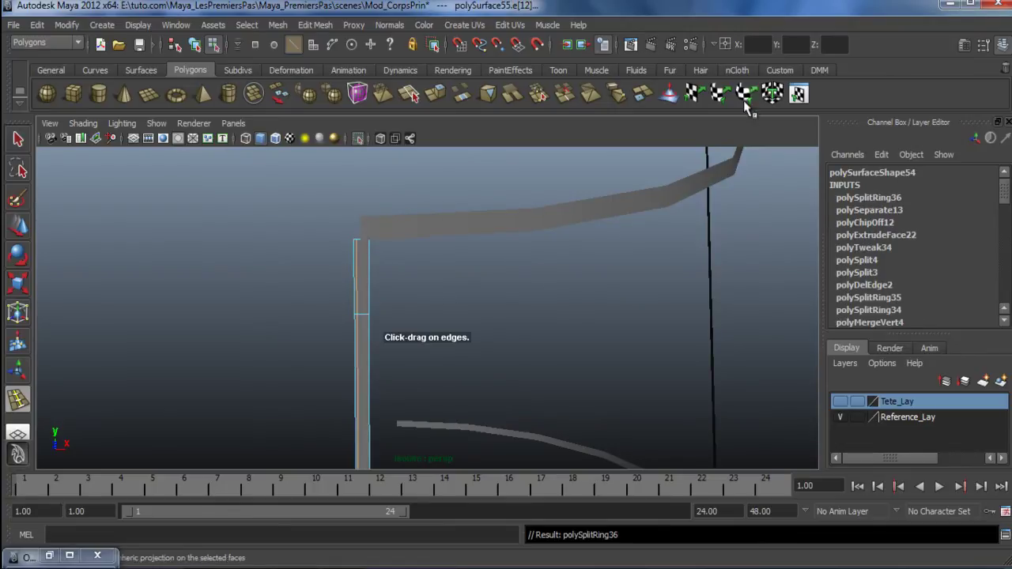
Set the X coordinate of the vertical strip's new edge loop to 0 and check its alignment against the grid
key("w")
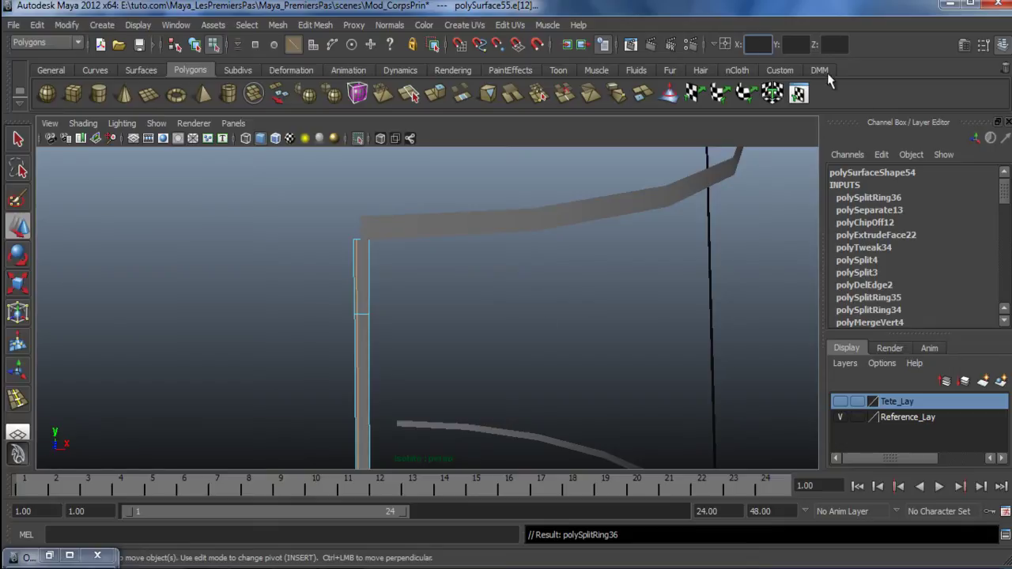
type("0")
key("Return")
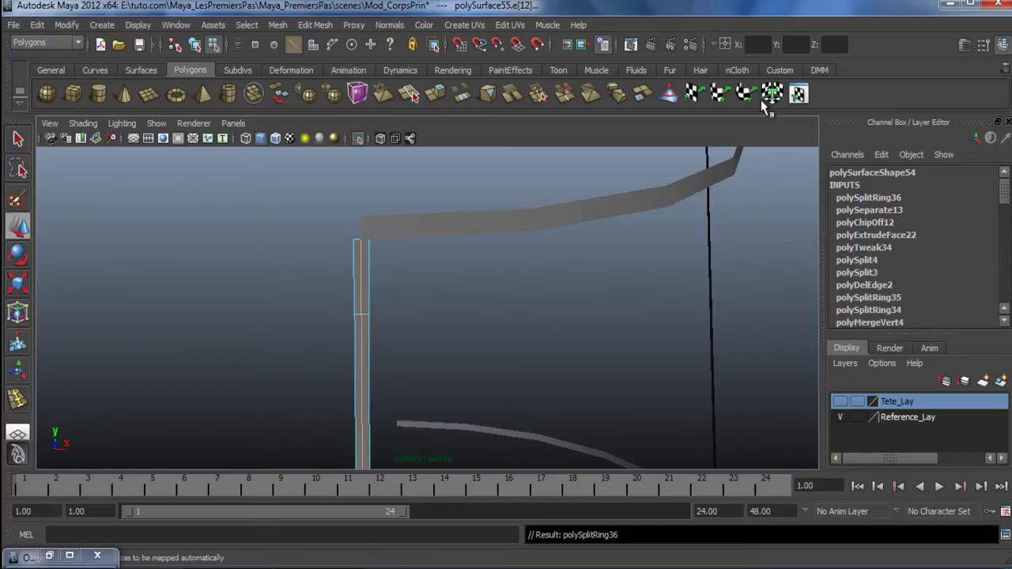
left_click_drag(391, 339, 484, 333, "alt")
left_click_drag(473, 403, 41, 452, "alt")
left_click_drag(301, 440, 40, 273, "alt")
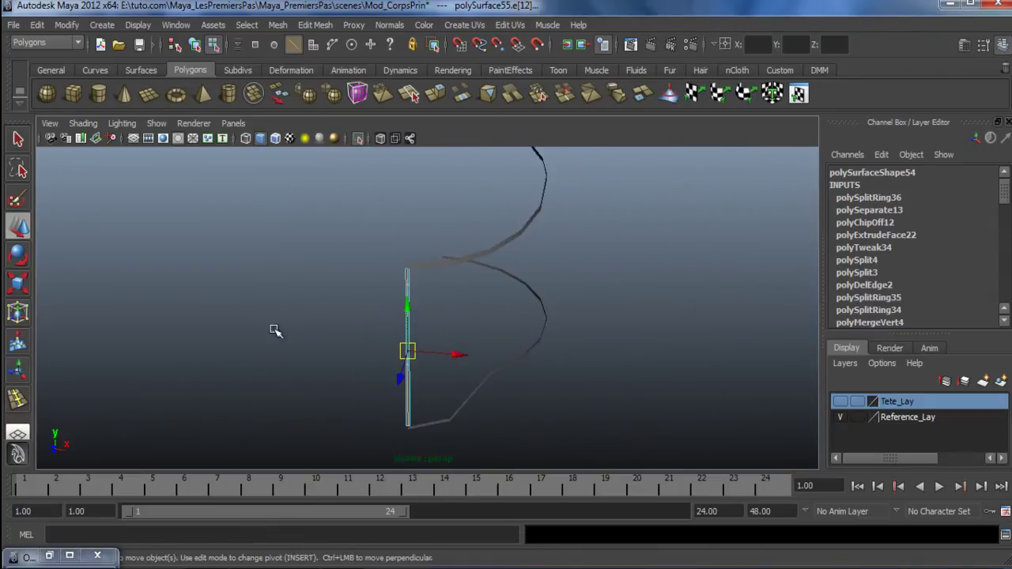
left_click(134, 139)
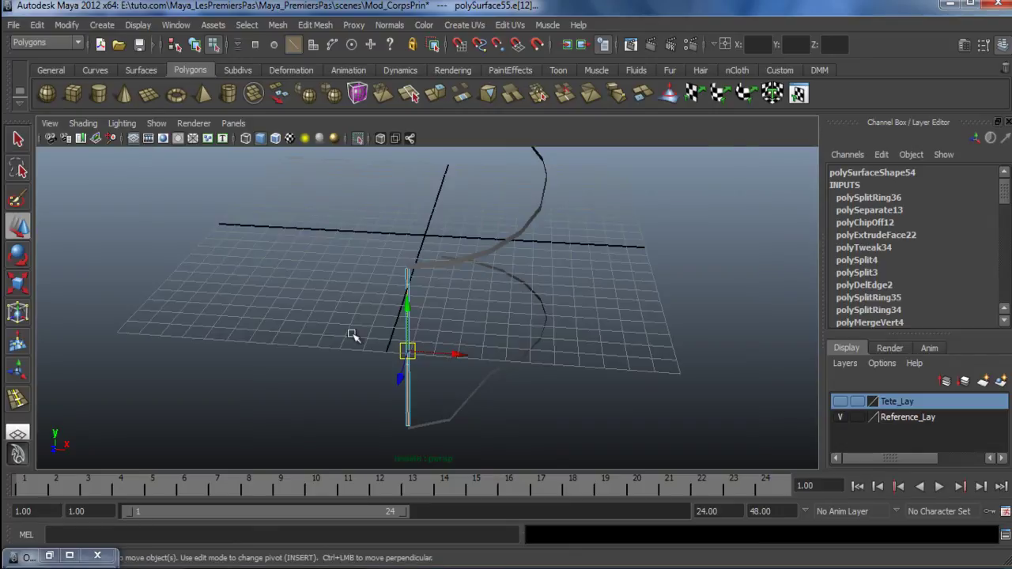
left_click_drag(356, 356, 458, 400, "alt")
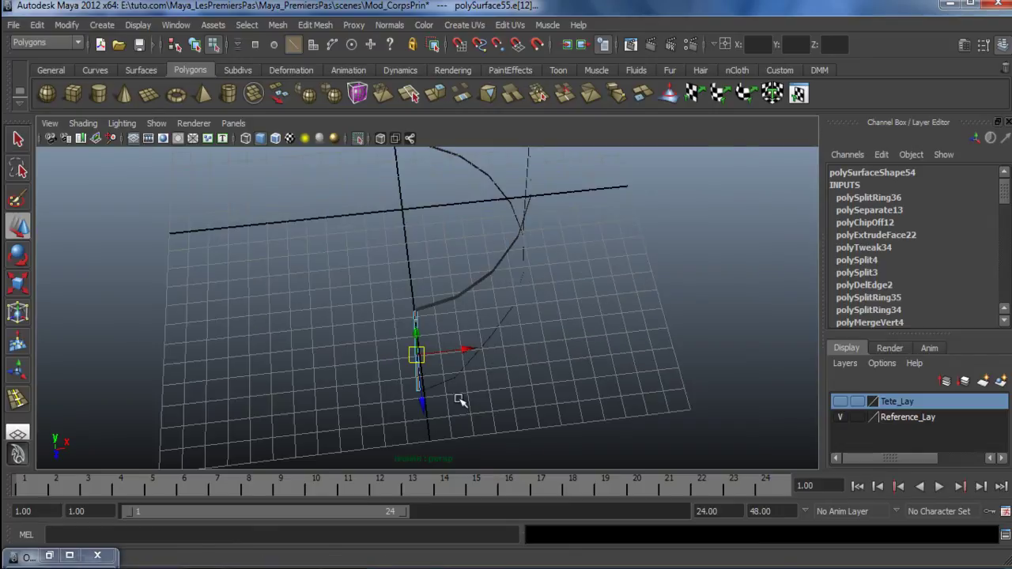
left_click(134, 138)
Delete the vertical strip's faces on the outer side of the central edge loop along its full height, and return to object mode
left_click_drag(242, 242, 373, 203, "alt")
right_click(370, 208)
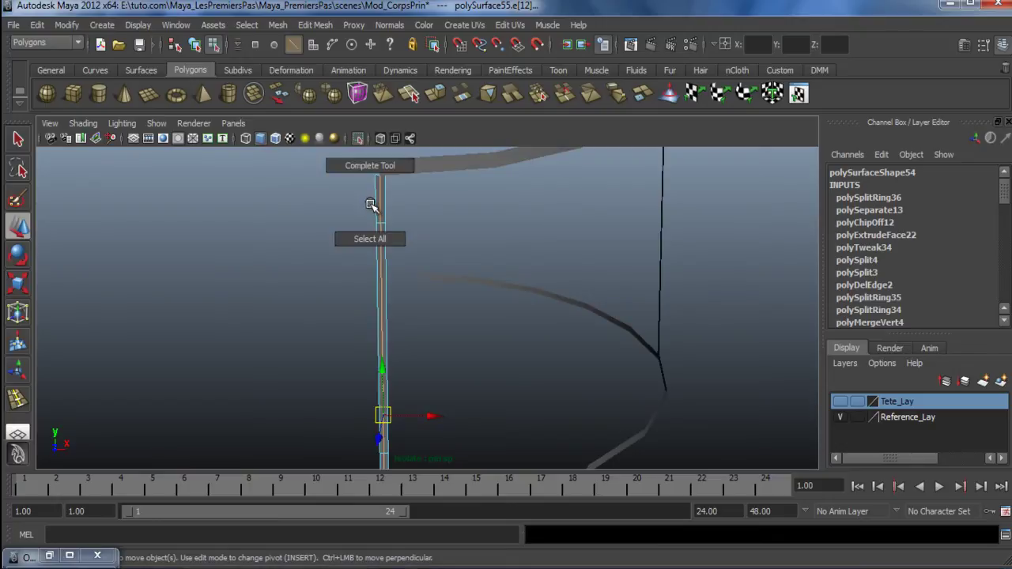
right_click_drag(377, 188, 376, 208)
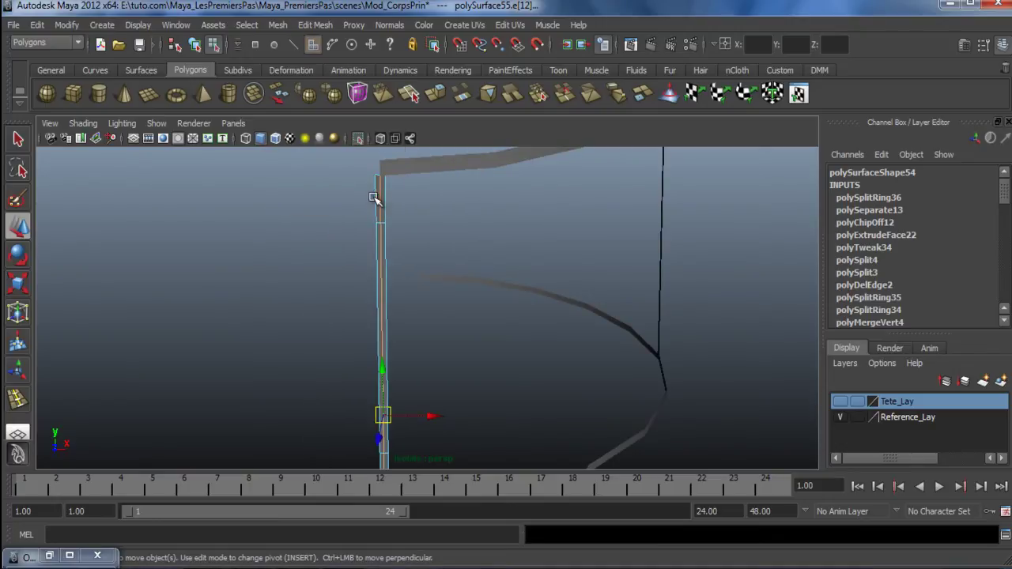
left_click(376, 200)
left_click_drag(388, 323, 395, 283, "alt")
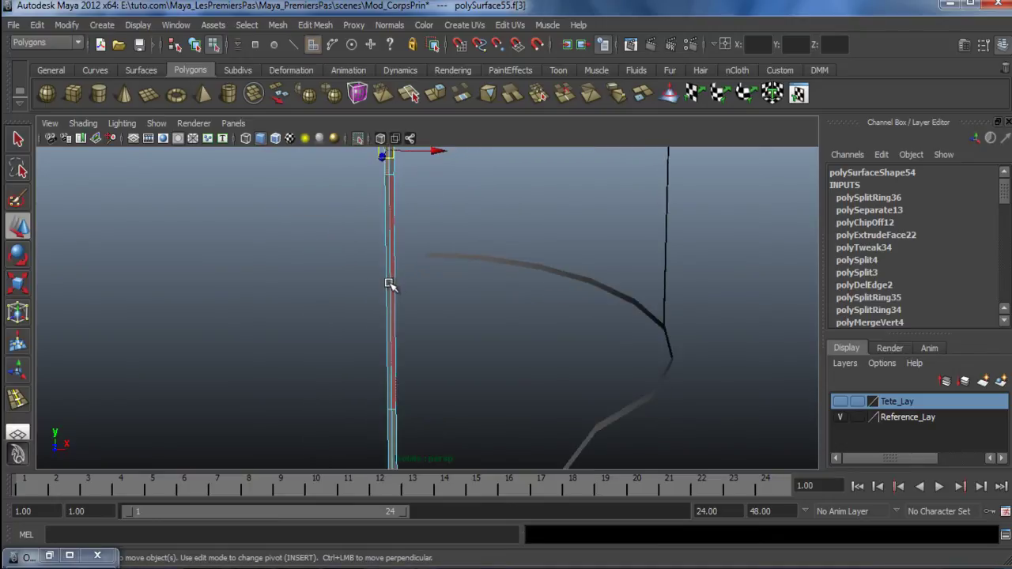
left_click(398, 387, "shift")
left_click_drag(400, 388, 409, 234, "alt")
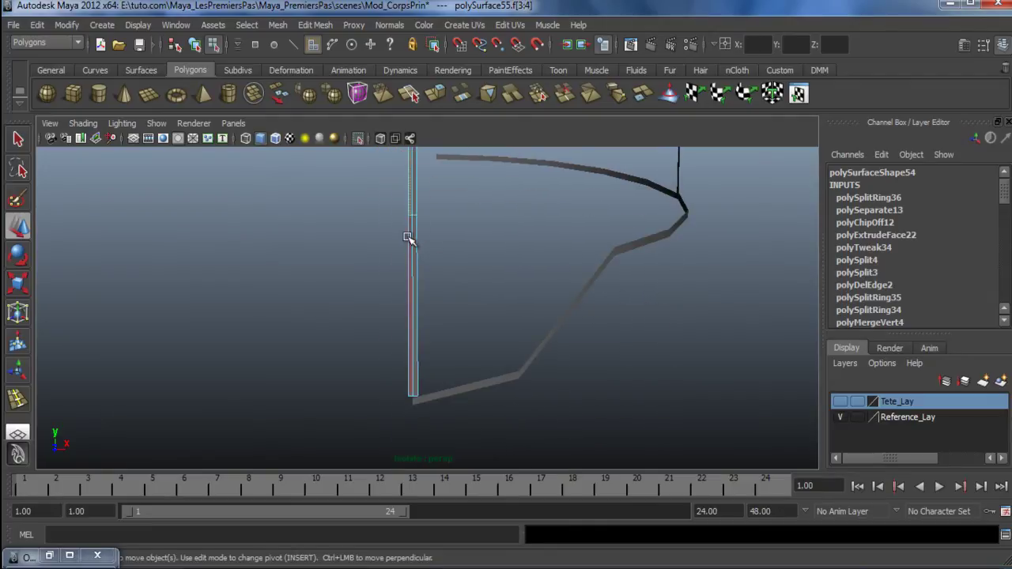
left_click(409, 243, "shift")
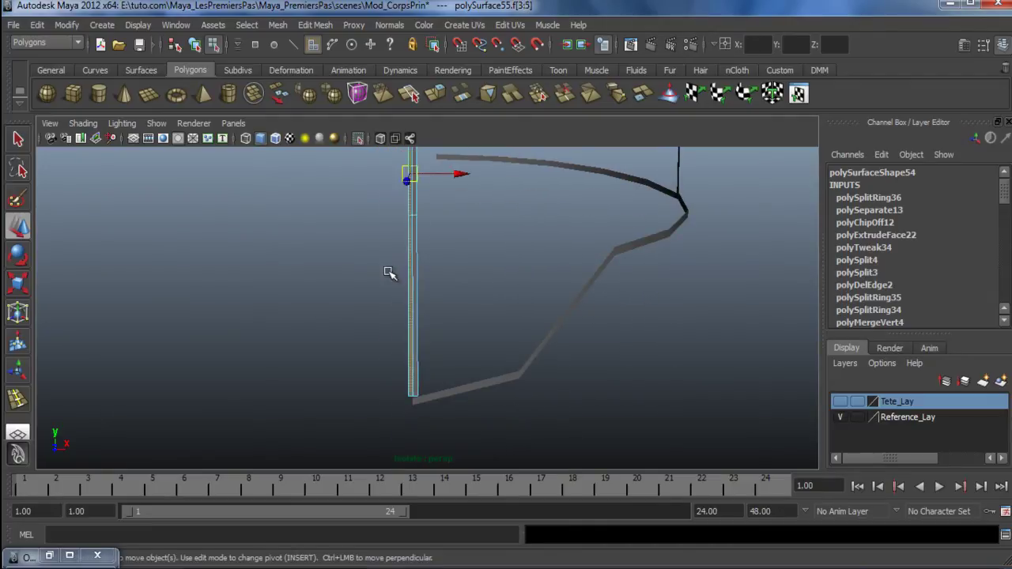
left_click(390, 274)
mouse_move(406, 260)
left_mouse_down("alt")
mouse_move(408, 242)
mouse_move(390, 368)
mouse_move(403, 264)
left_mouse_up("alt")
right_click_drag(400, 248, 420, 239)
Combine the halved vertical centre strip and the curved groove strip into a single mesh
middle_click_drag(420, 239, 395, 328, "alt")
scroll(395, 328, "up", 4)
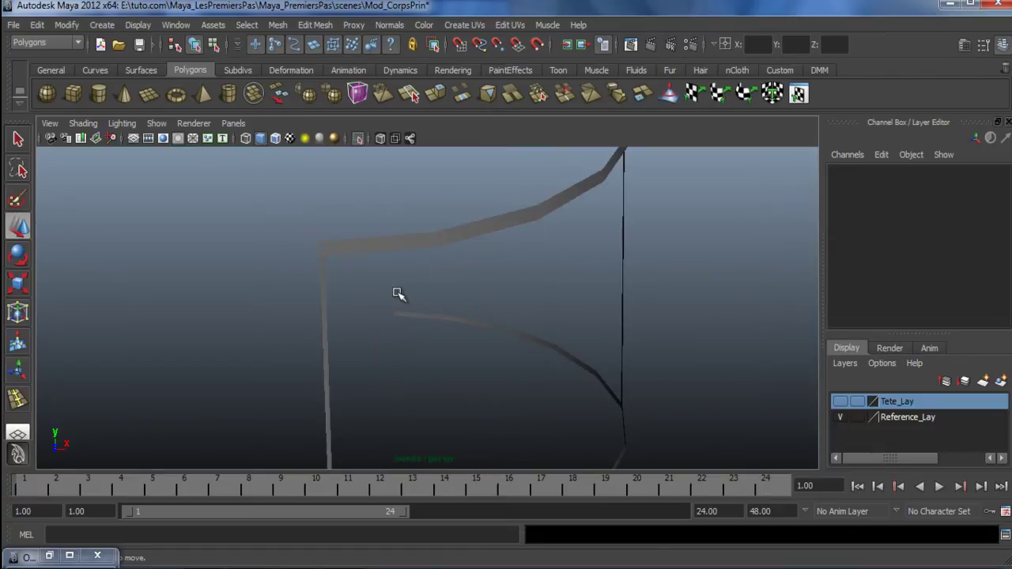
left_click(324, 283)
scroll(297, 257, "up", 1)
scroll(310, 260, "up", 2)
scroll(300, 226, "down", 1)
left_click(362, 275, "shift")
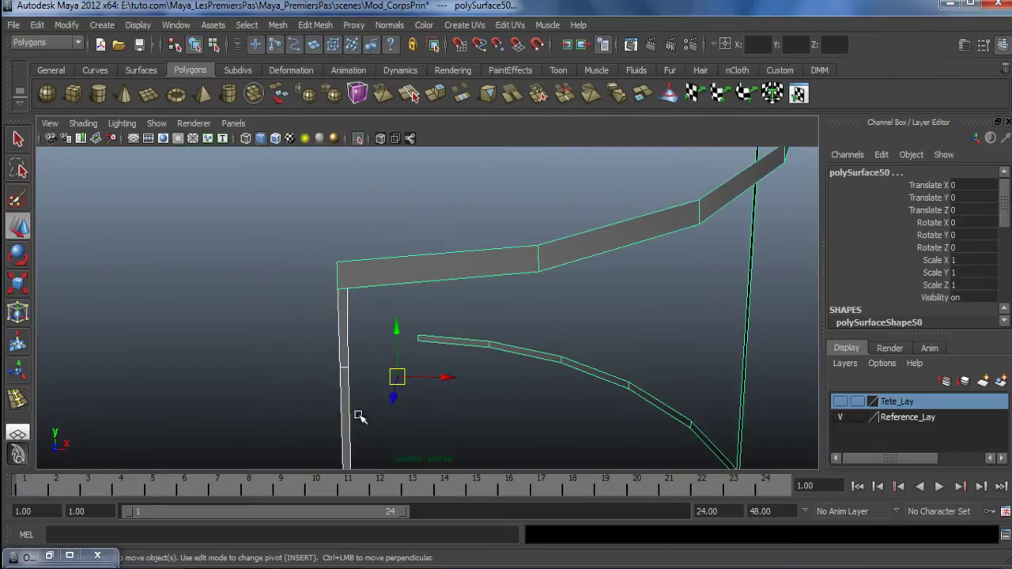
left_click(277, 24)
left_click(299, 34)
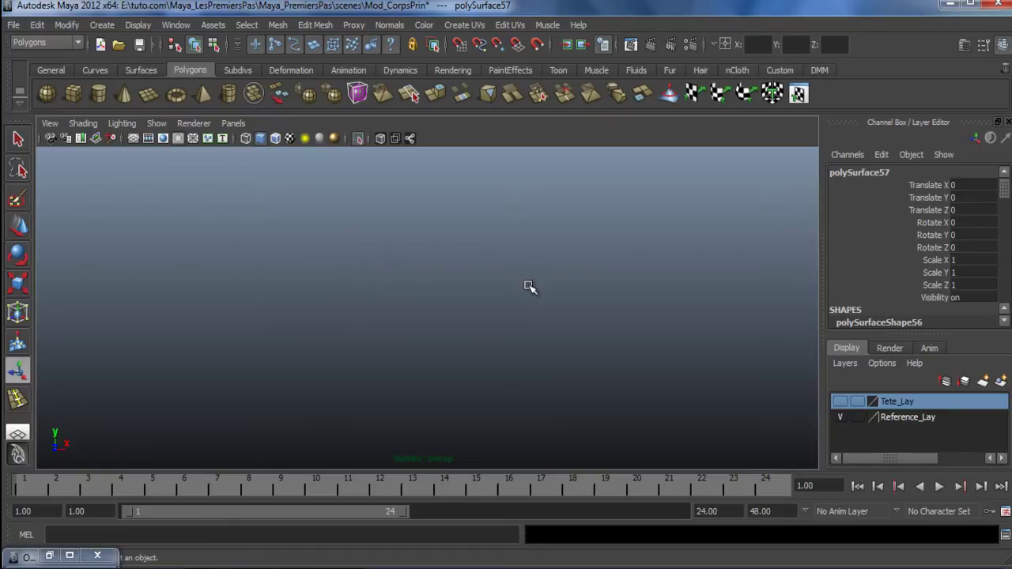
Turn off the selection isolation so the viewport displays the whole body again
left_click(155, 123)
mouse_move(273, 80)
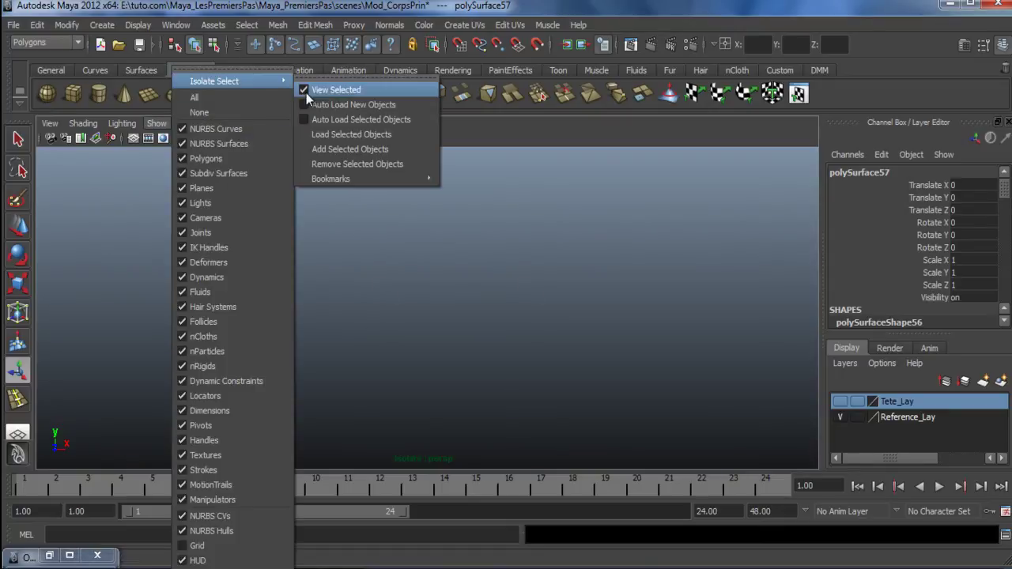
left_click(497, 126)
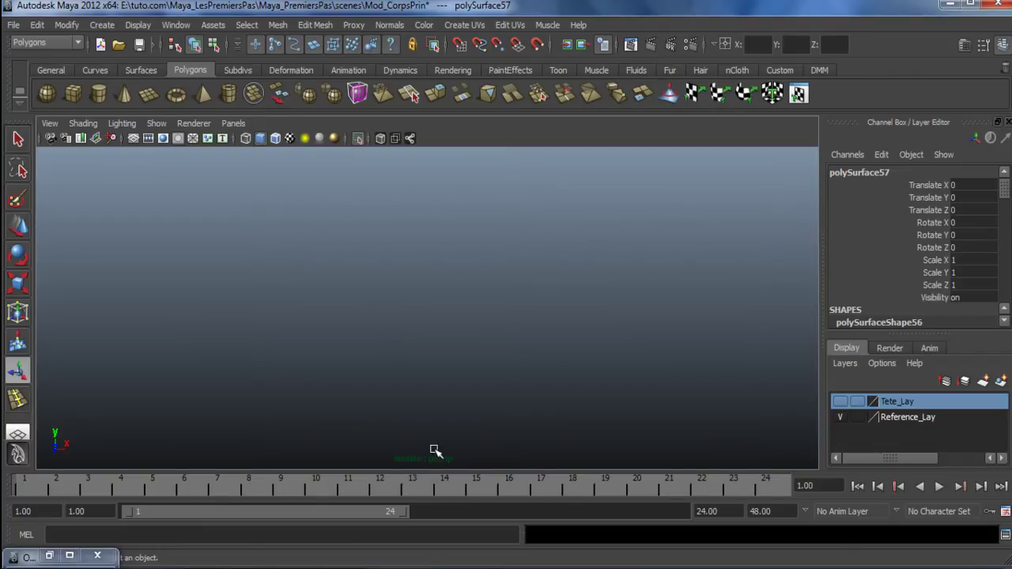
left_click(155, 124)
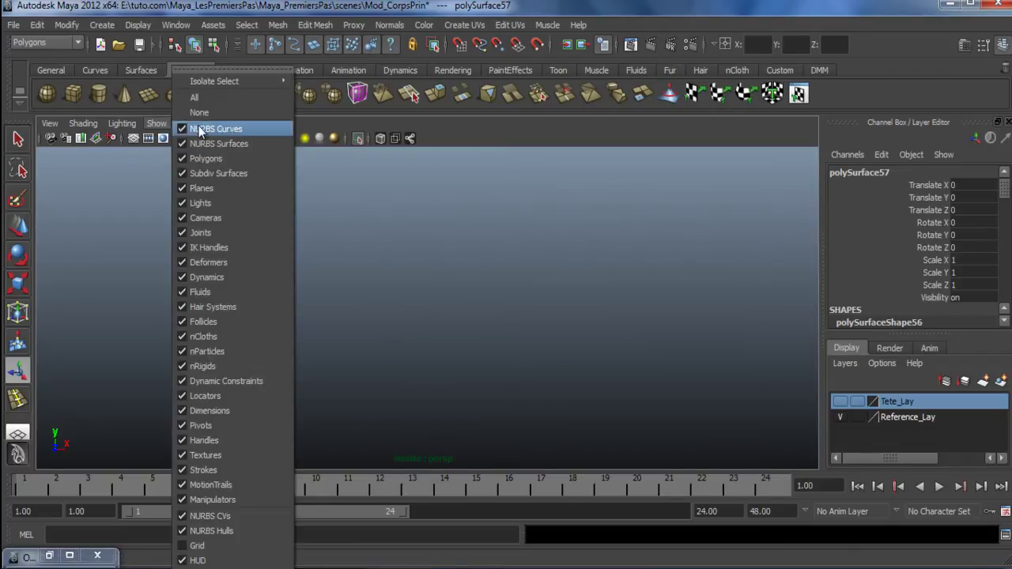
mouse_move(210, 82)
left_click(328, 92)
Select the combined groove strip mesh on the front of the body and isolate it in the viewport
scroll(419, 338, "down", 4)
left_click_drag(459, 377, 449, 360, "alt")
right_click_drag(506, 376, 556, 384, "alt")
left_click_drag(556, 384, 545, 345, "alt")
left_click(506, 319)
right_click_drag(506, 319, 678, 368, "alt")
left_click_drag(677, 368, 467, 319, "alt")
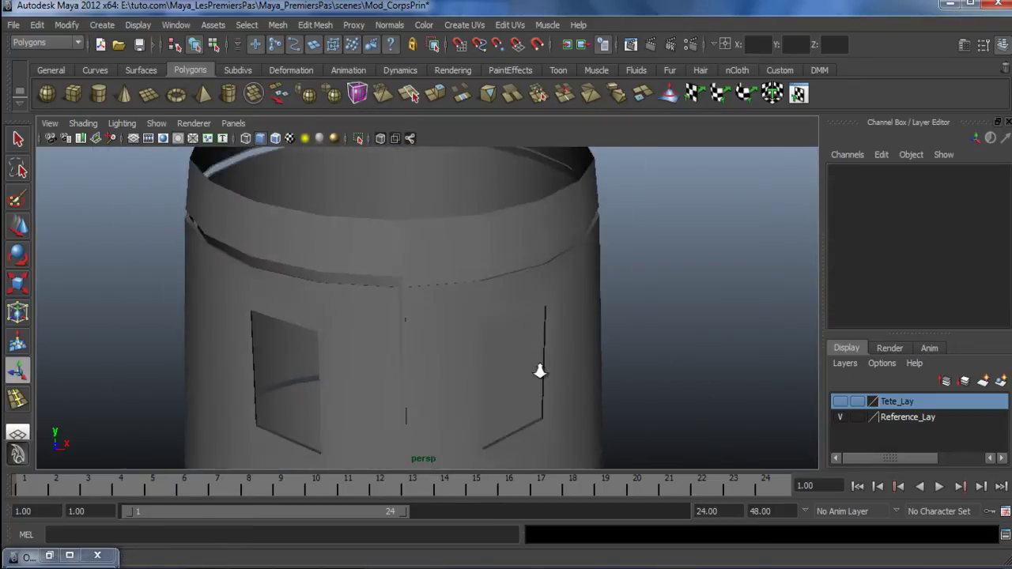
scroll(467, 320, "up", 3)
left_click(428, 273)
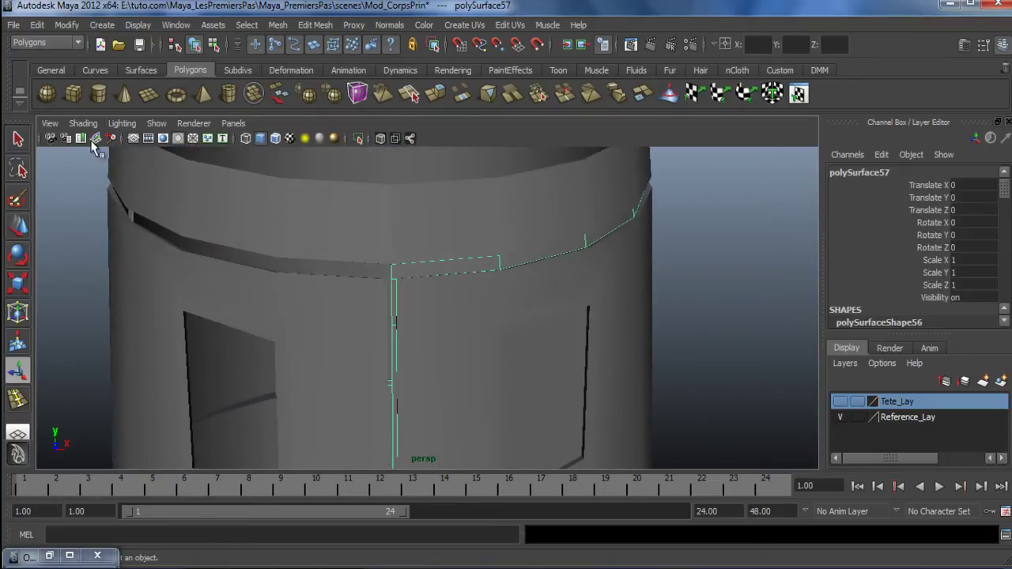
left_click(155, 122)
mouse_move(237, 81)
left_click(361, 89)
Merge to center the two neighbouring vertices where the vertical strip's central edge meets the curved strip's lower front corner
left_click_drag(484, 292, 397, 303, "alt")
scroll(352, 347, "up", 4)
scroll(350, 348, "up", 4)
right_click_drag(427, 294, 399, 297)
left_click(411, 298)
left_click_drag(388, 372, 409, 280, "alt")
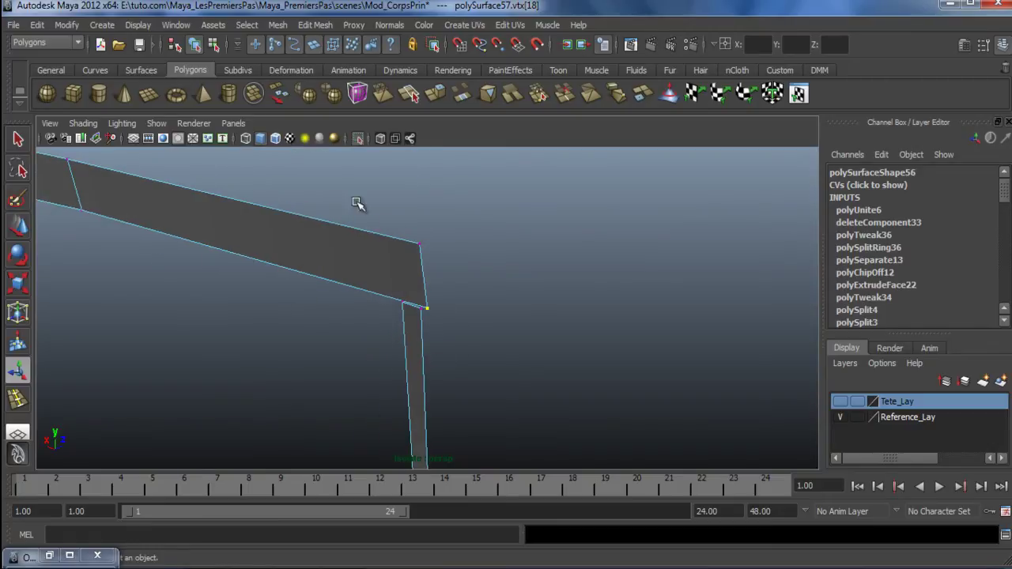
left_click_drag(148, 185, 224, 221, "alt")
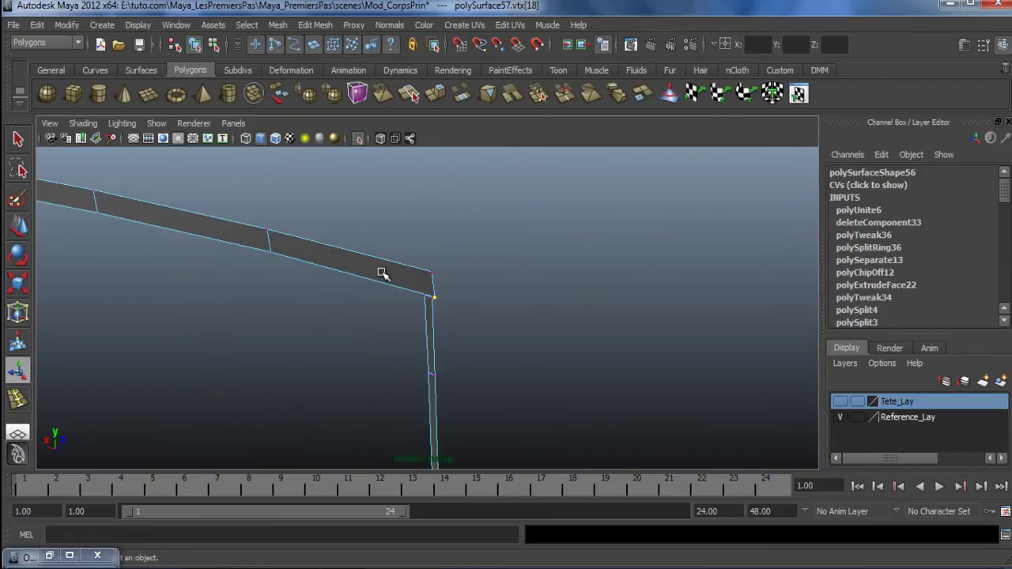
scroll(289, 256, "up", 2)
left_click(315, 24)
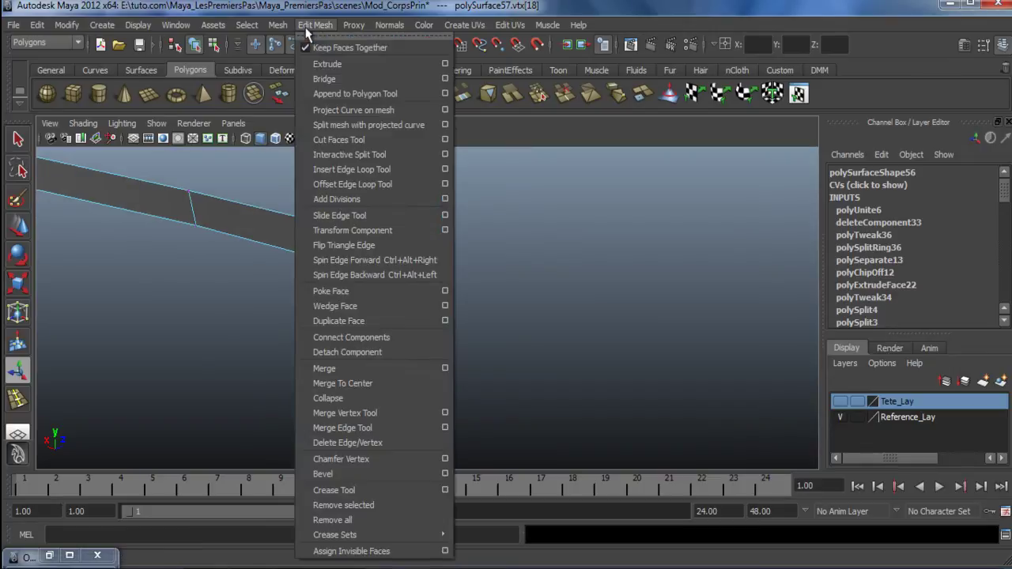
left_click(388, 413)
scroll(402, 300, "up", 4)
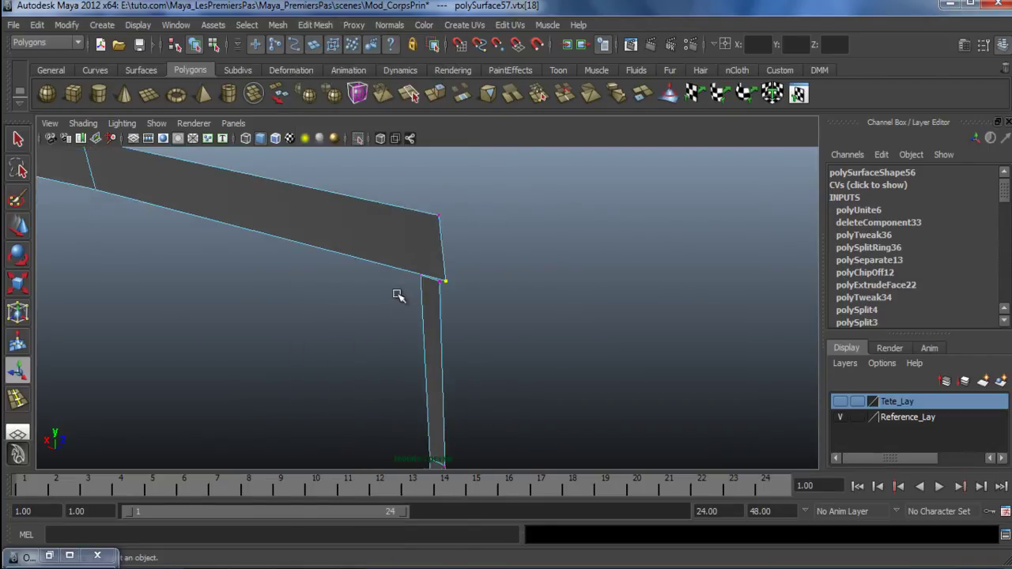
scroll(481, 330, "up", 2)
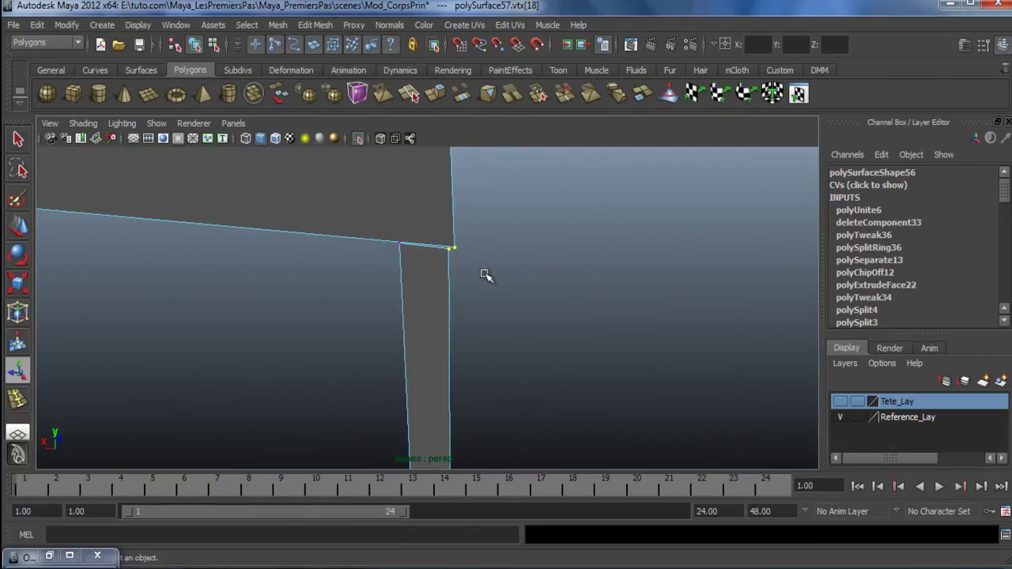
left_click(314, 25)
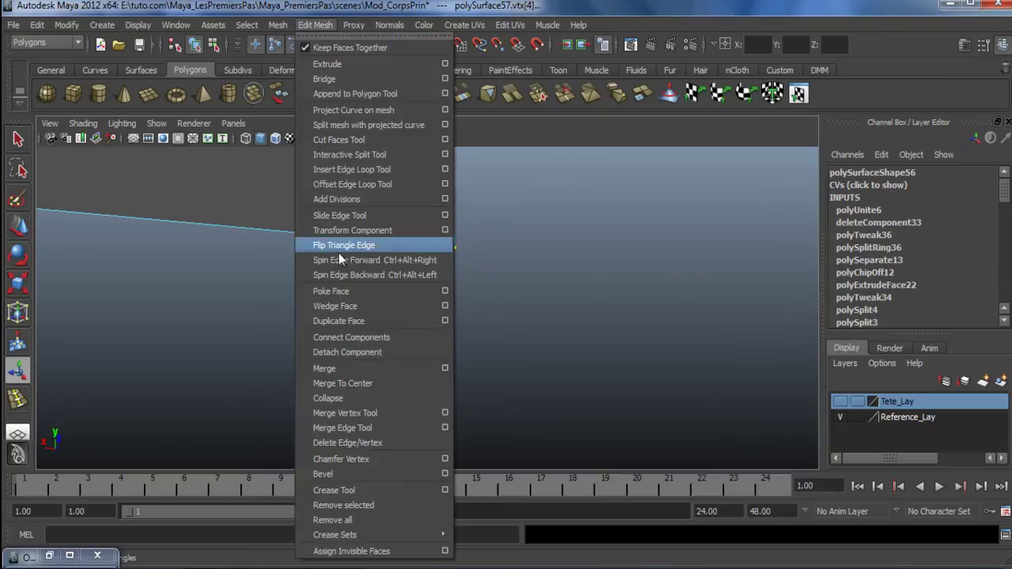
left_click(340, 384)
left_click_drag(517, 320, 472, 298, "alt")
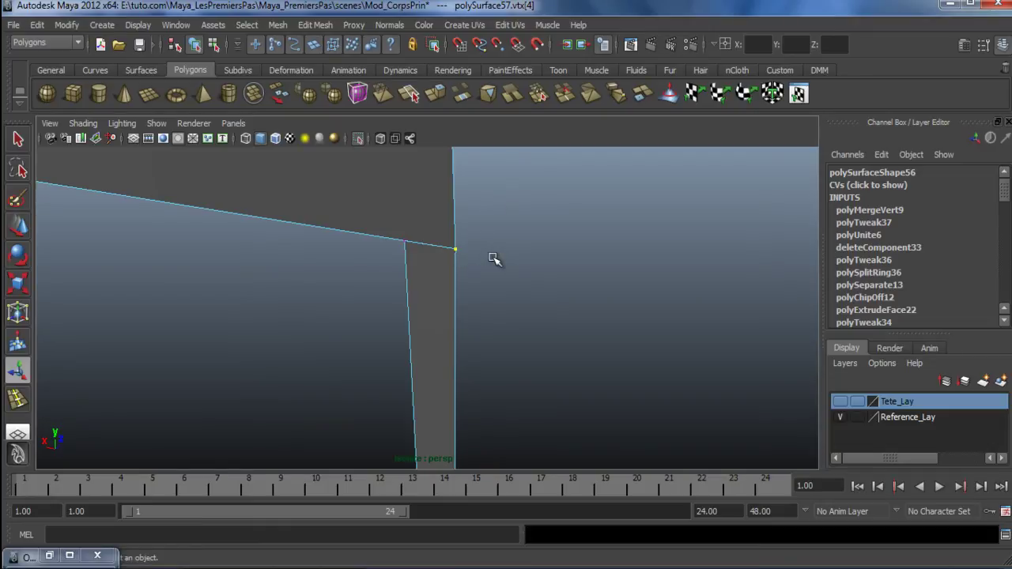
left_click_drag(403, 222, 401, 252, "alt")
left_click_drag(508, 255, 411, 222, "alt")
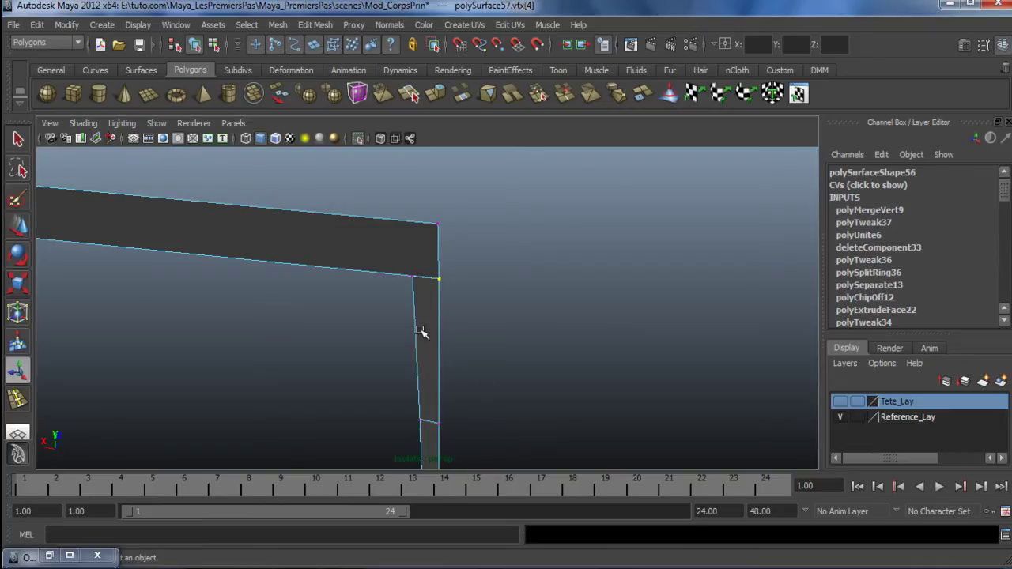
Insert an edge loop across the curved strip's front end, in line with the vertical strip's inner side edge
left_click(302, 27)
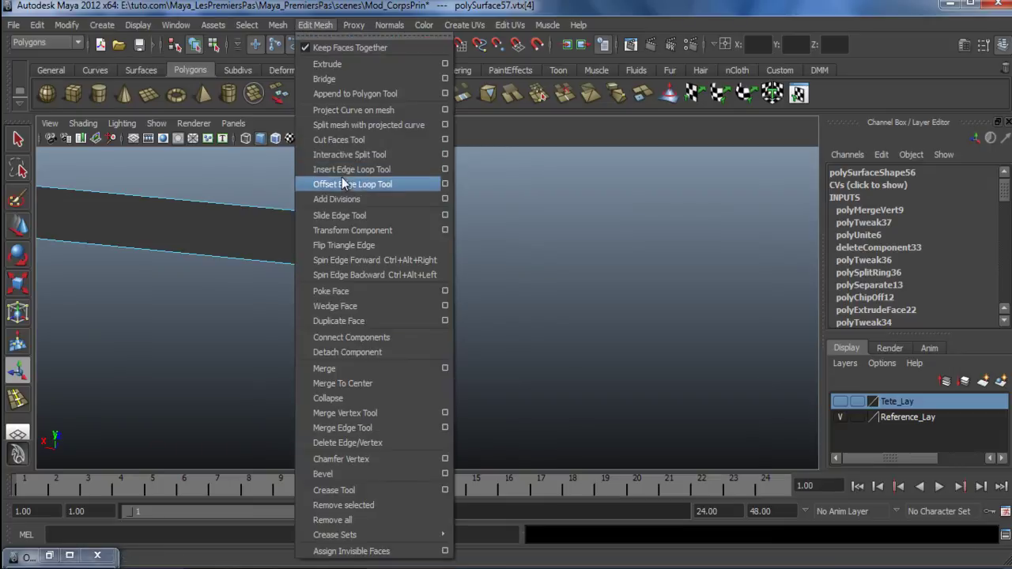
left_click(341, 170)
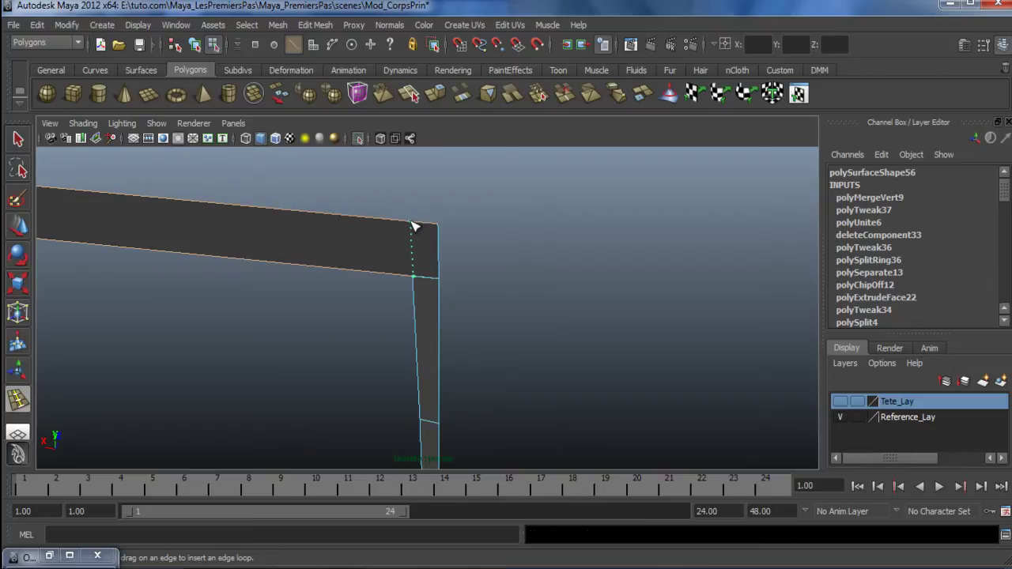
left_click_drag(411, 227, 409, 227)
Merge the vertical strip's upper inner vertex onto the new edge loop's lower vertex on the upper curved strip with the Merge Vertex tool
left_click(315, 24)
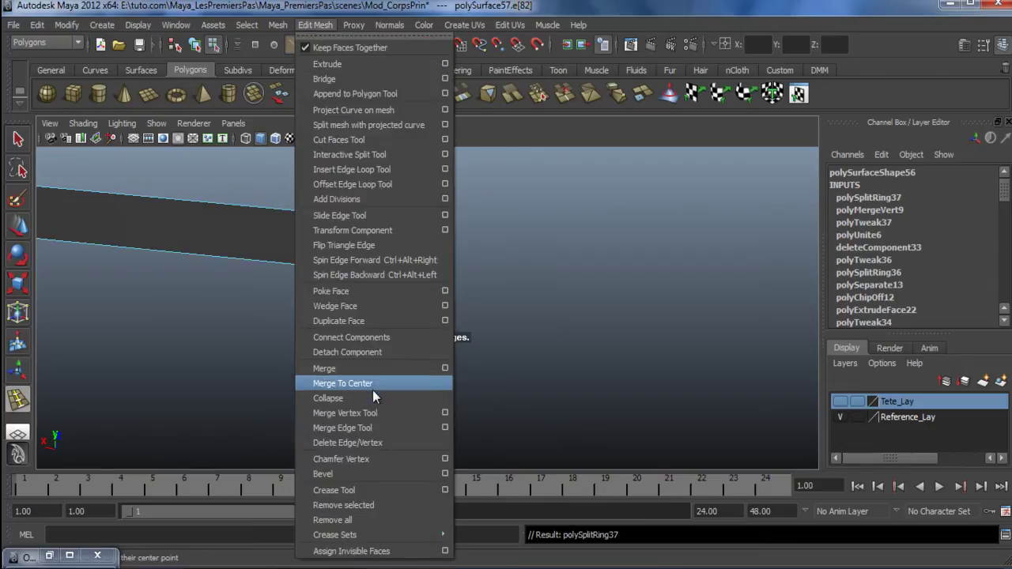
left_click(378, 412)
scroll(333, 292, "up", 2)
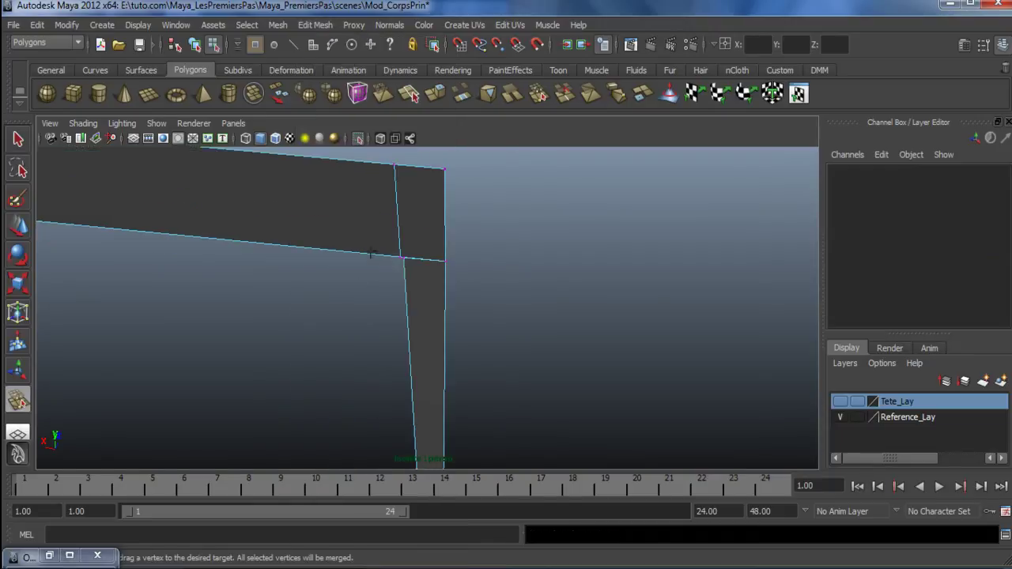
left_click_drag(405, 268, 403, 261)
left_click_drag(348, 339, 453, 328, "alt")
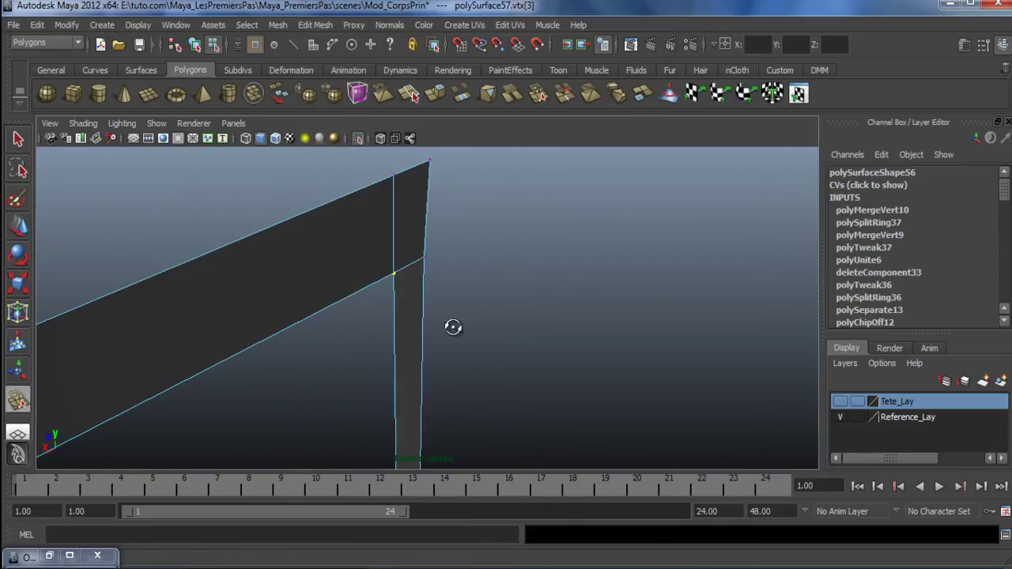
key("w")
left_click(537, 195)
Examine the groove mesh from the upper front corner down to where the vertical strip meets the lower curved strip
left_click_drag(334, 409, 318, 283, "alt")
left_click(447, 297)
left_click_drag(453, 357, 487, 267, "alt")
middle_click_drag(487, 315, 503, 151, "alt")
middle_click_drag(533, 331, 513, 257, "alt")
left_click_drag(506, 276, 395, 306, "alt")
scroll(412, 266, "up", 5)
right_click_drag(412, 266, 503, 229, "alt")
middle_click_drag(510, 205, 518, 313, "alt")
right_click_drag(518, 313, 534, 369, "alt")
right_click_drag(456, 327, 391, 314)
left_click(431, 330)
left_click(750, 45)
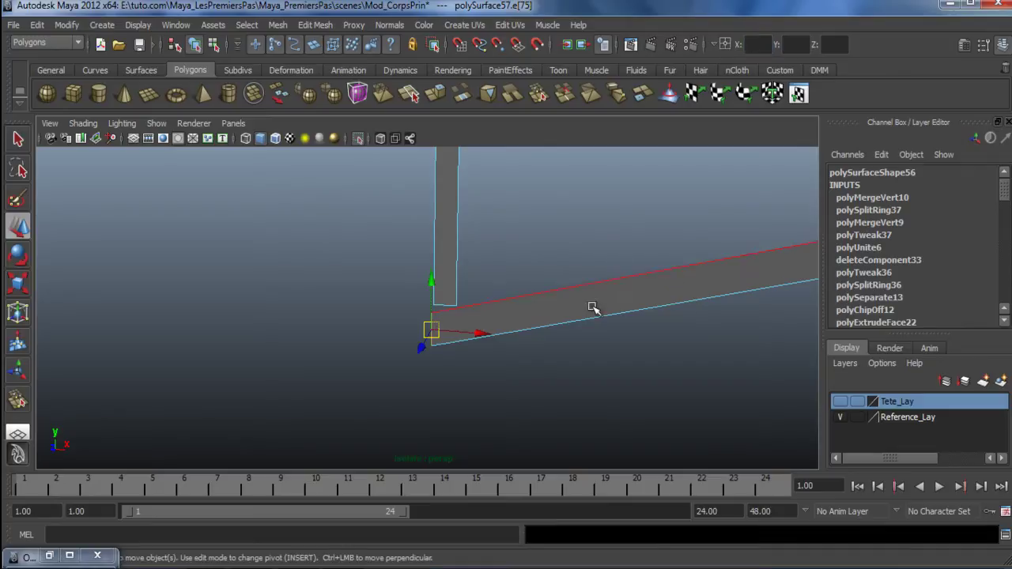
left_click(524, 273)
left_click_drag(524, 273, 410, 413, "alt")
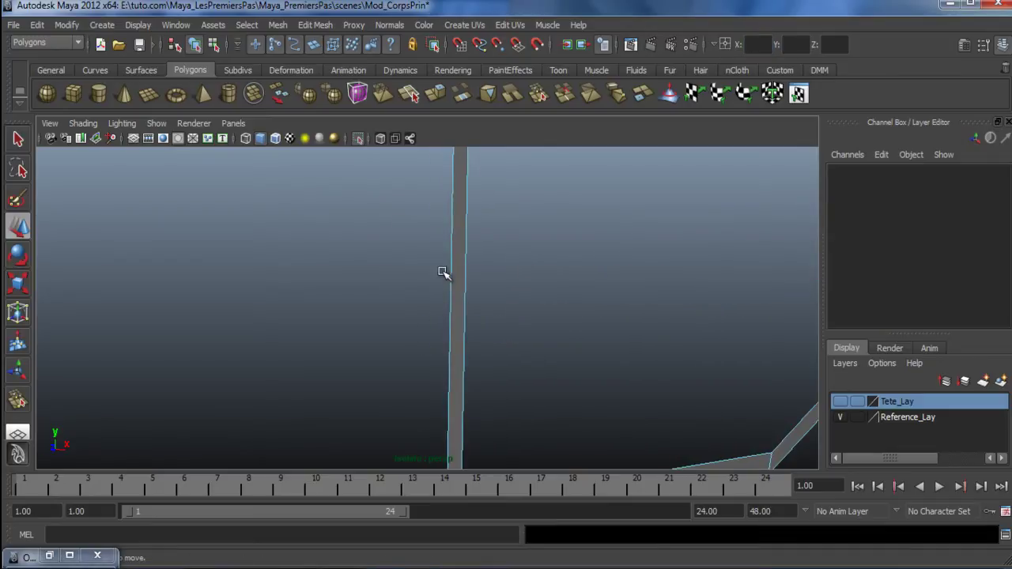
left_click(451, 276)
left_click(757, 44)
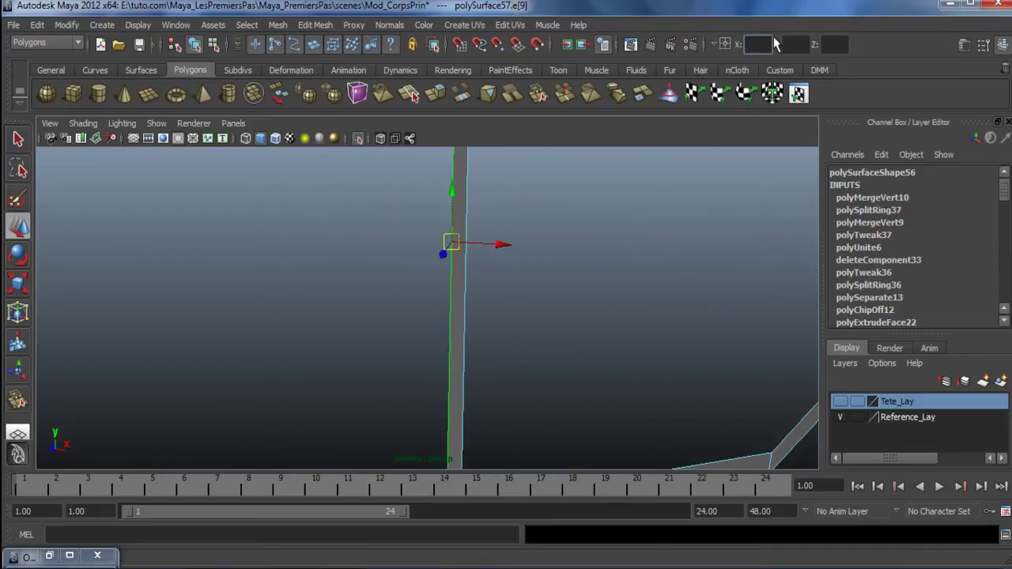
scroll(664, 241, "down", 5)
middle_click_drag(457, 244, 423, 164, "alt")
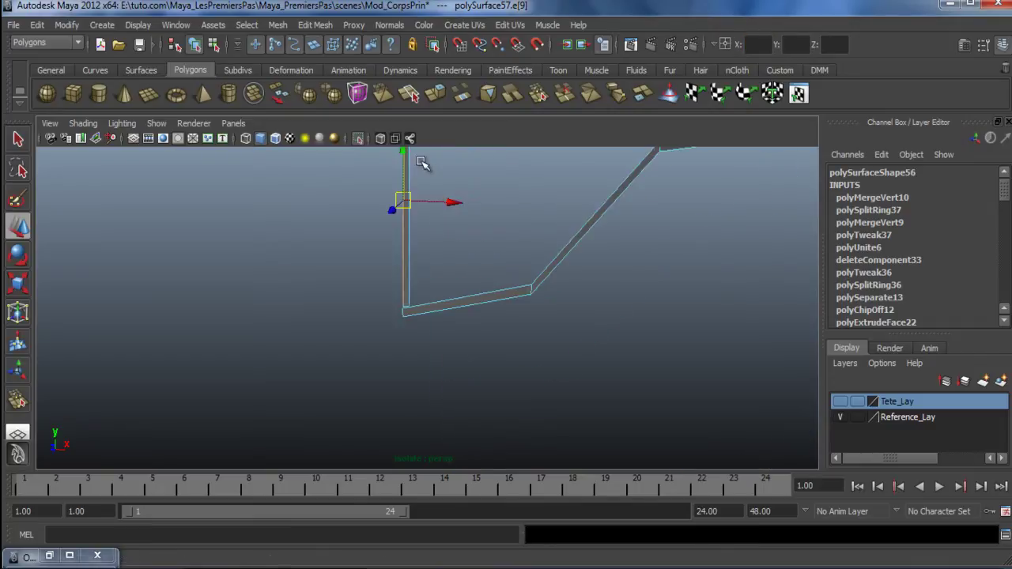
scroll(431, 172, "up", 6)
right_click(358, 288)
right_click_drag(358, 289, 422, 269)
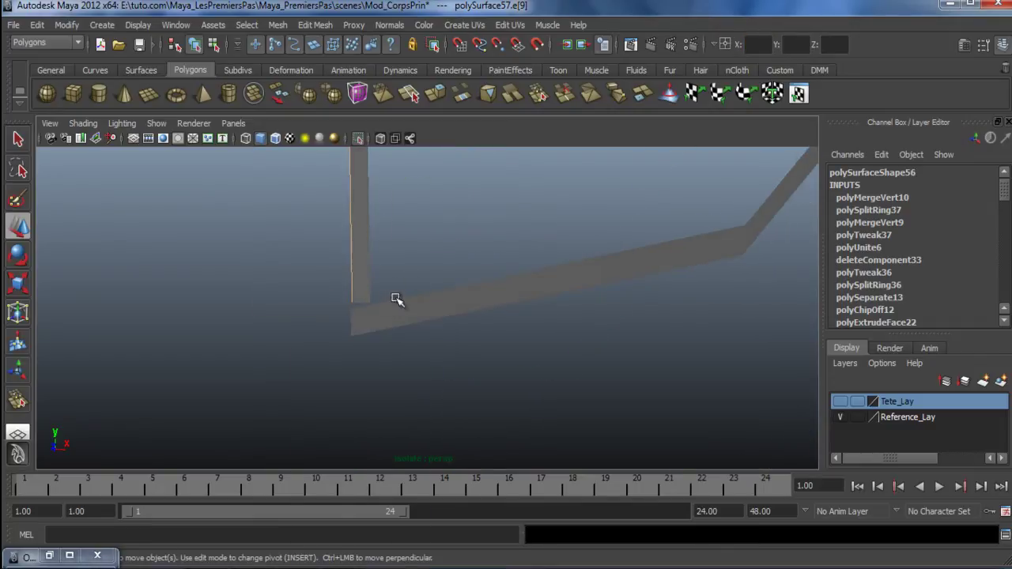
left_click(382, 313)
left_click_drag(382, 313, 414, 334, "alt")
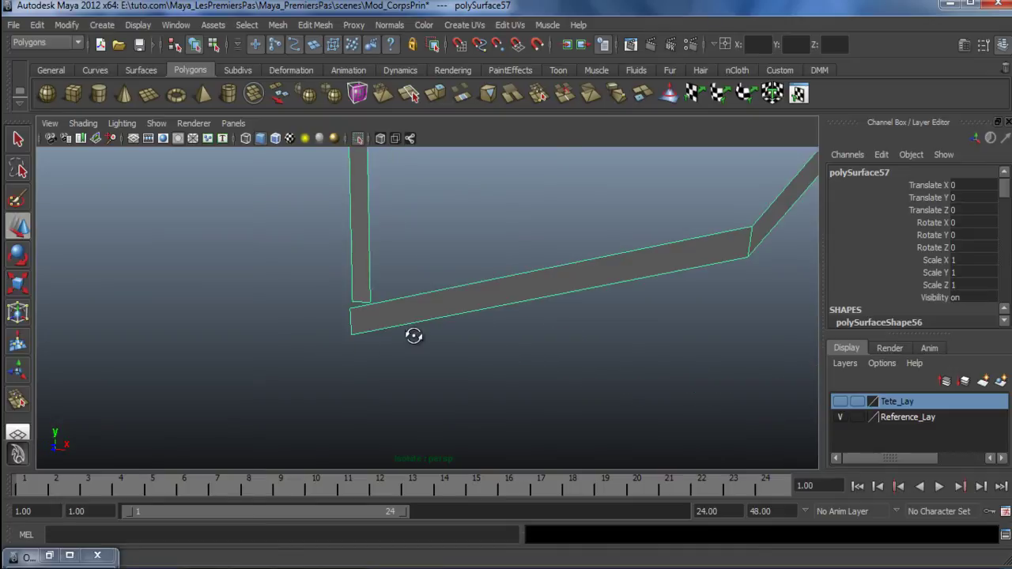
left_click(413, 335)
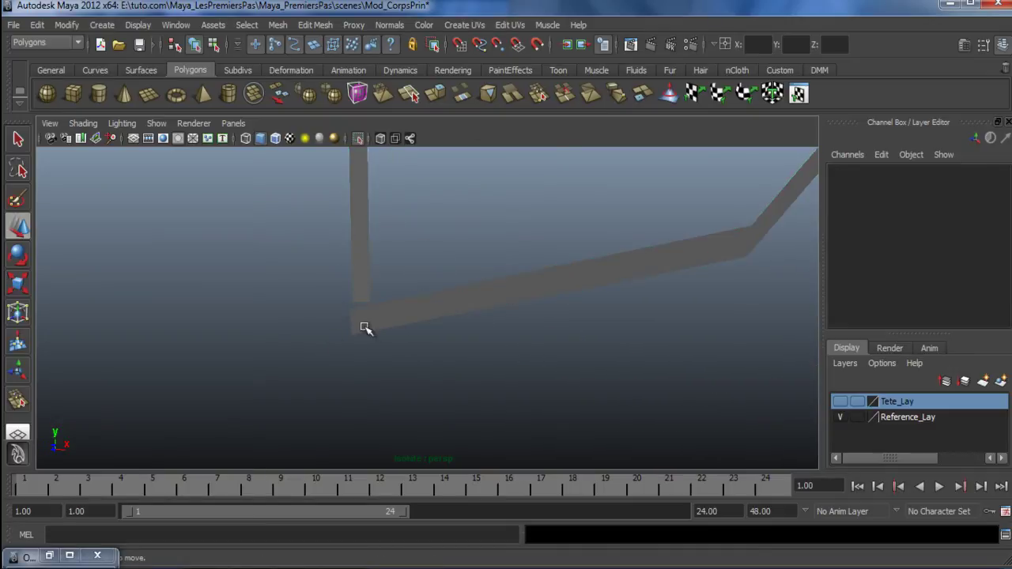
Merge the vertical strip's lower central vertex onto the upper front corner of the lower curved strip with the Merge Vertex tool
left_click_drag(352, 378, 301, 329, "alt")
left_click(380, 297)
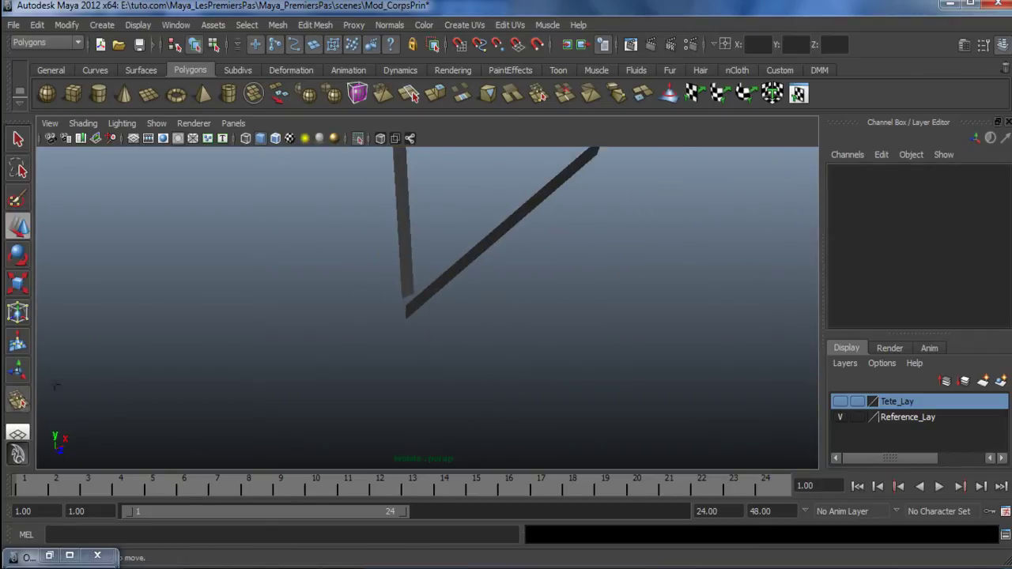
left_click(17, 401)
left_click(402, 294)
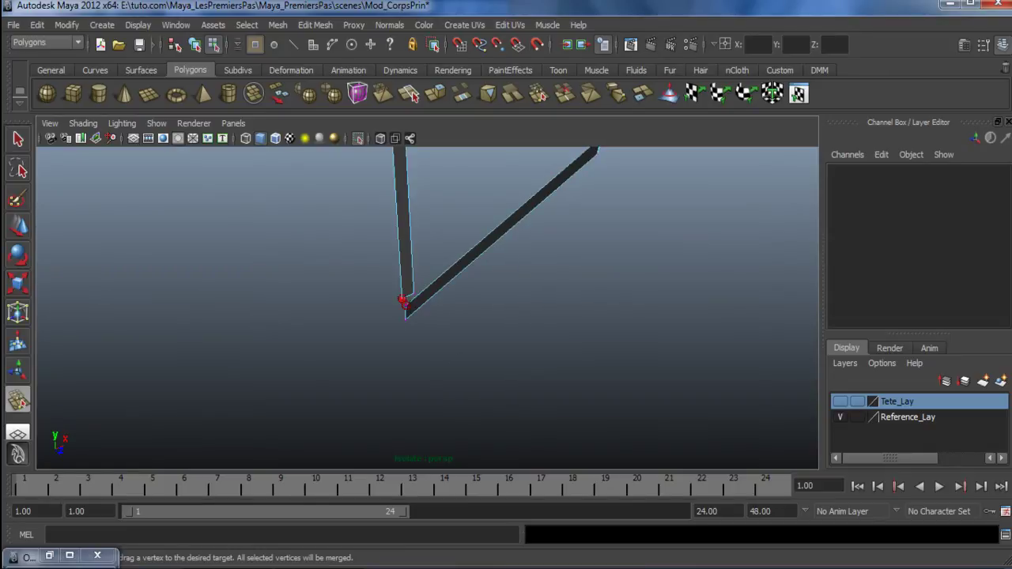
left_click_drag(402, 299, 416, 316)
key("w")
right_click_drag(423, 299, 472, 281)
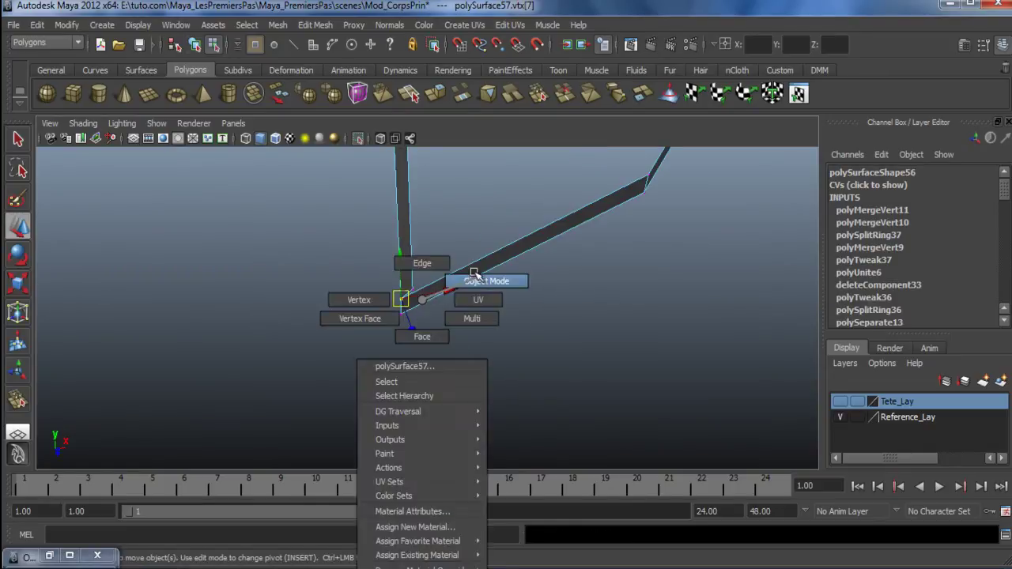
Insert an edge loop across the lower curved strip's front end, in line with the vertical strip's inner side edge
left_click(315, 24)
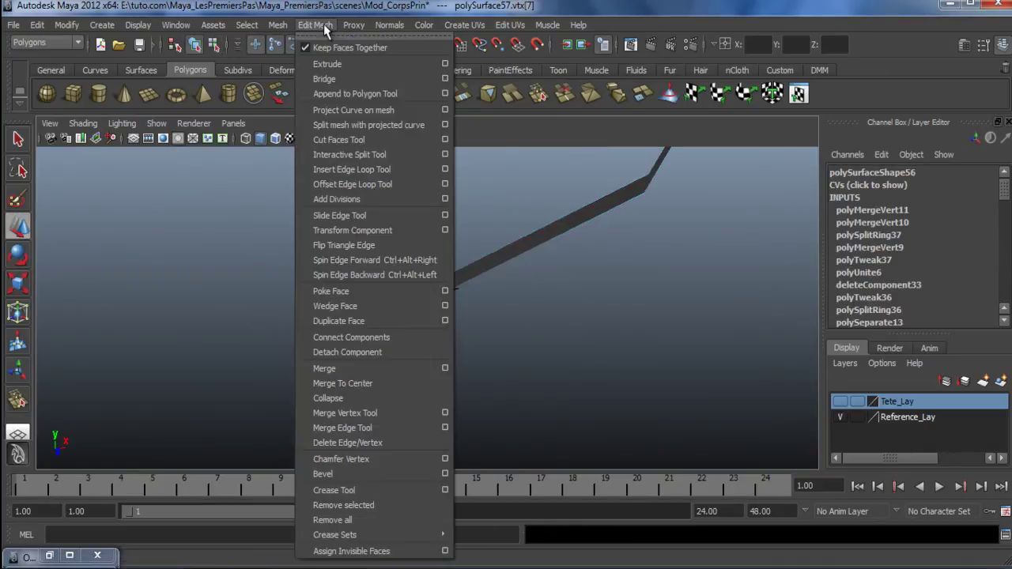
left_click(363, 172)
left_click(437, 290)
left_click_drag(423, 291, 417, 298)
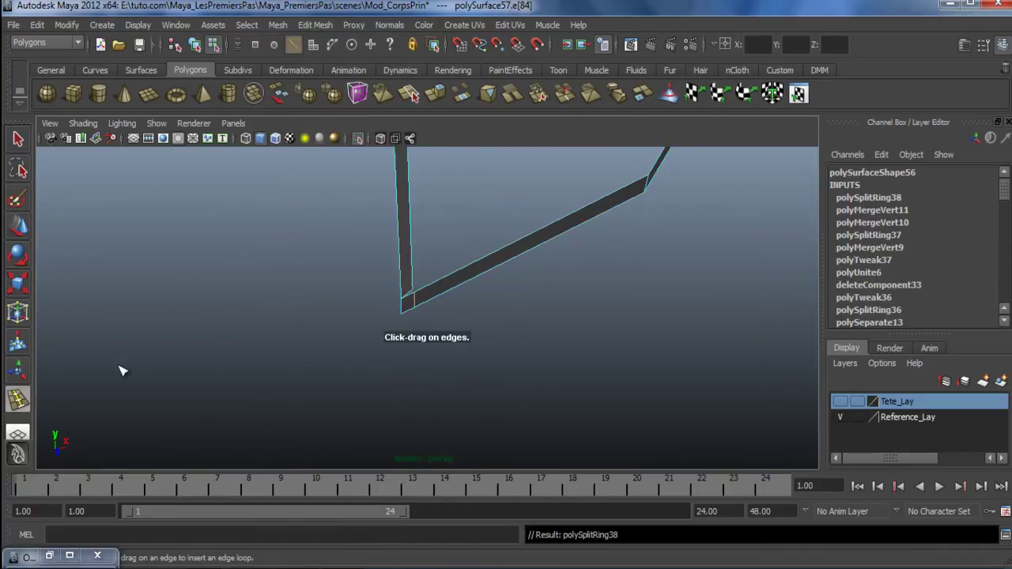
Merge the vertical strip's lower inner vertex onto the lower curved strip's new loop vertex, and return to object mode
left_click(315, 25)
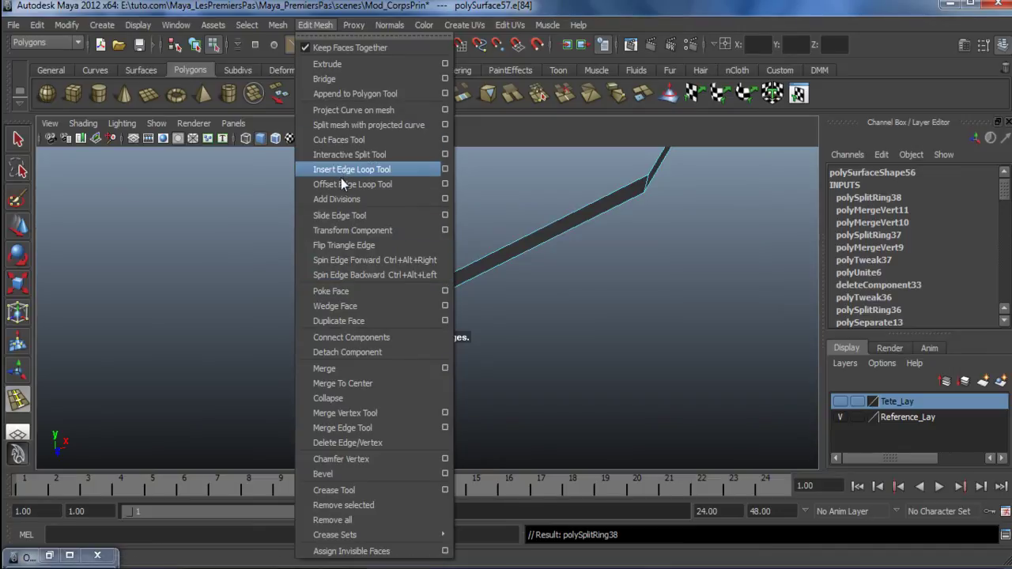
left_click(389, 413)
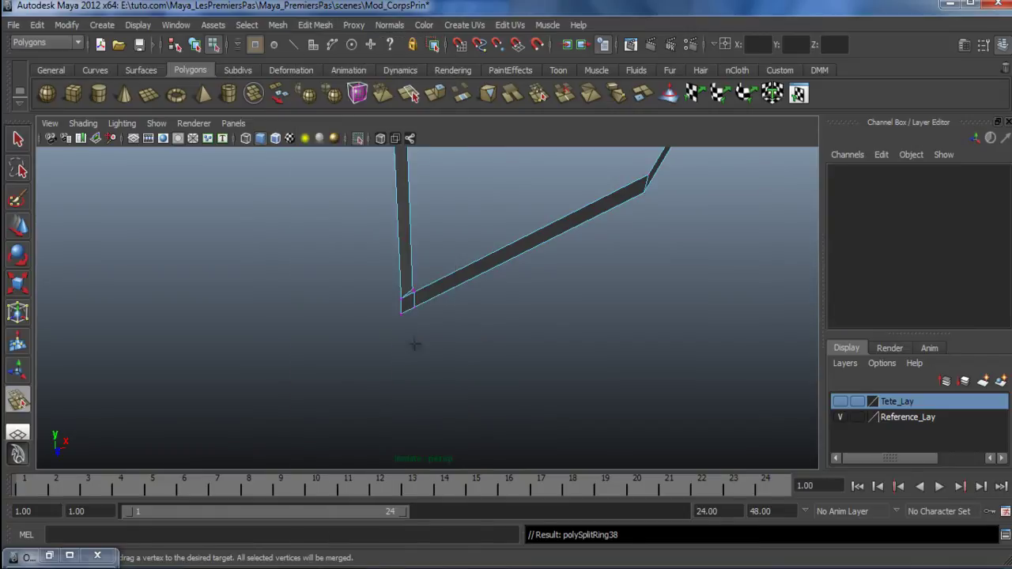
left_click(413, 289)
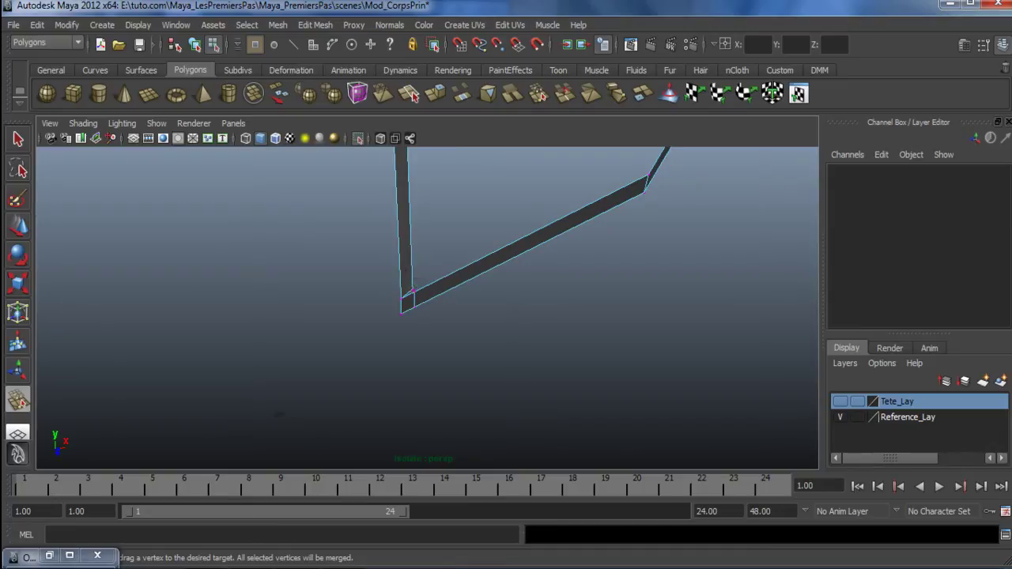
left_click(325, 26)
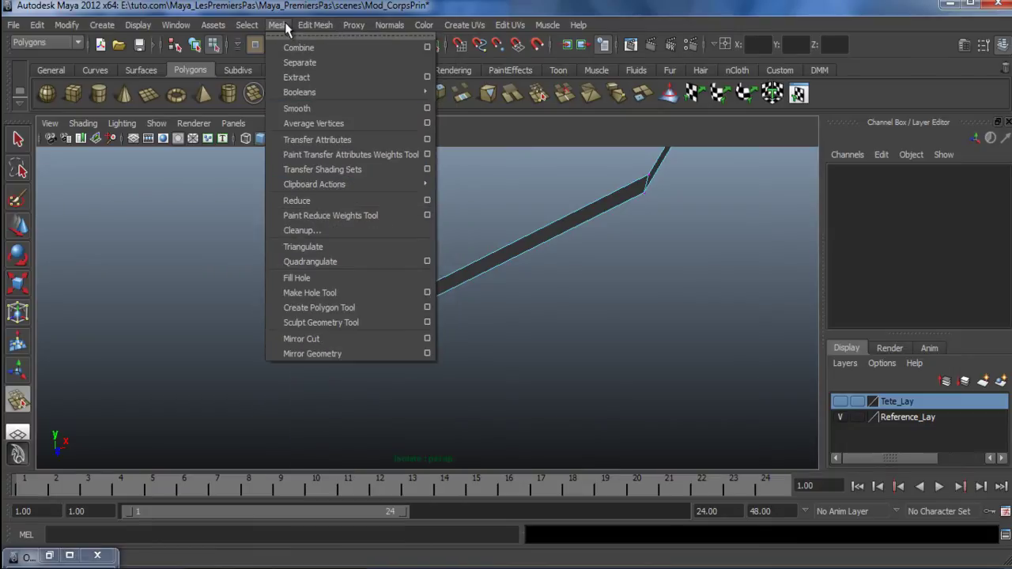
left_click(292, 10)
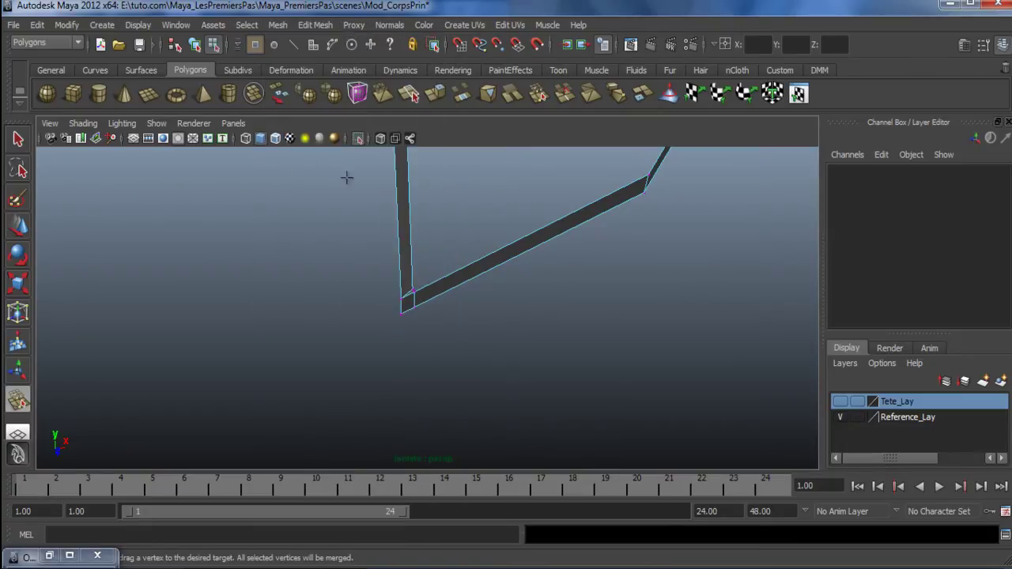
key("space")
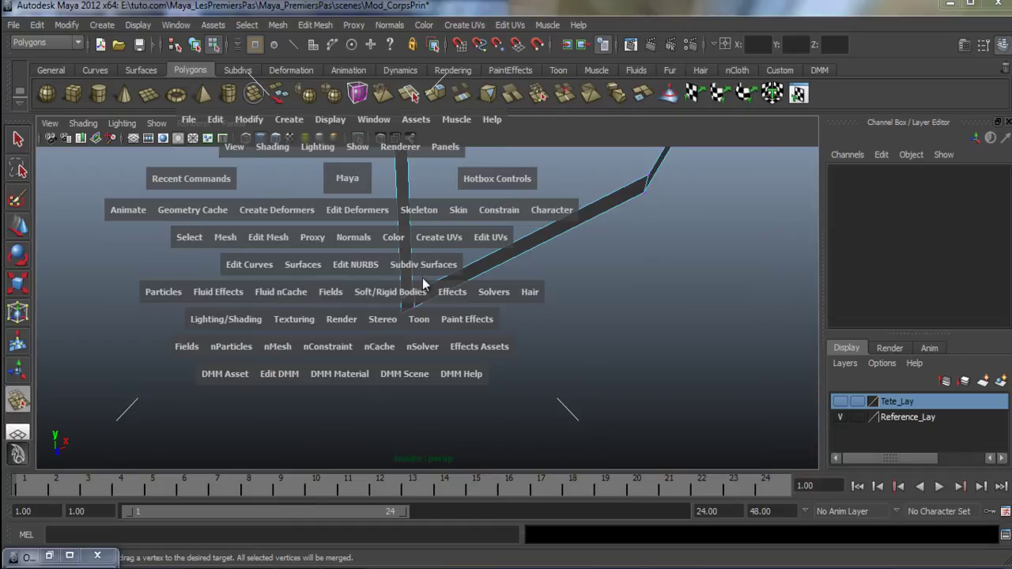
left_click(268, 237)
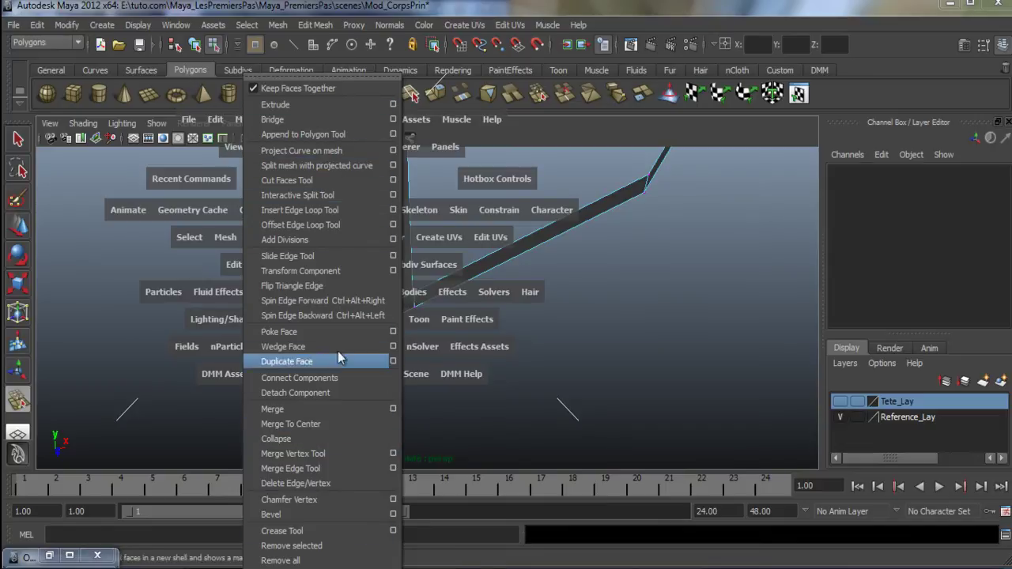
left_click(338, 454)
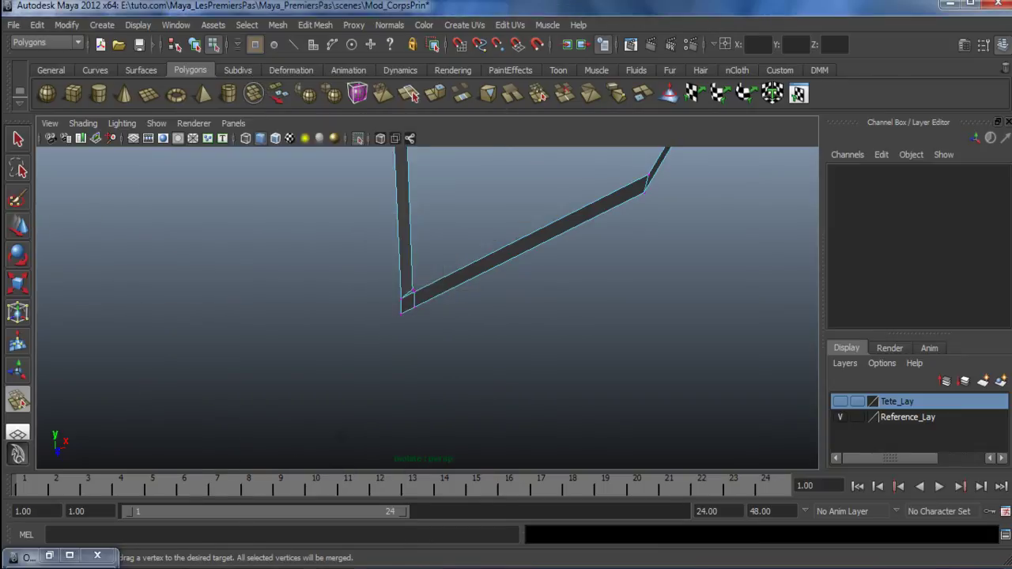
left_click_drag(413, 291, 417, 294)
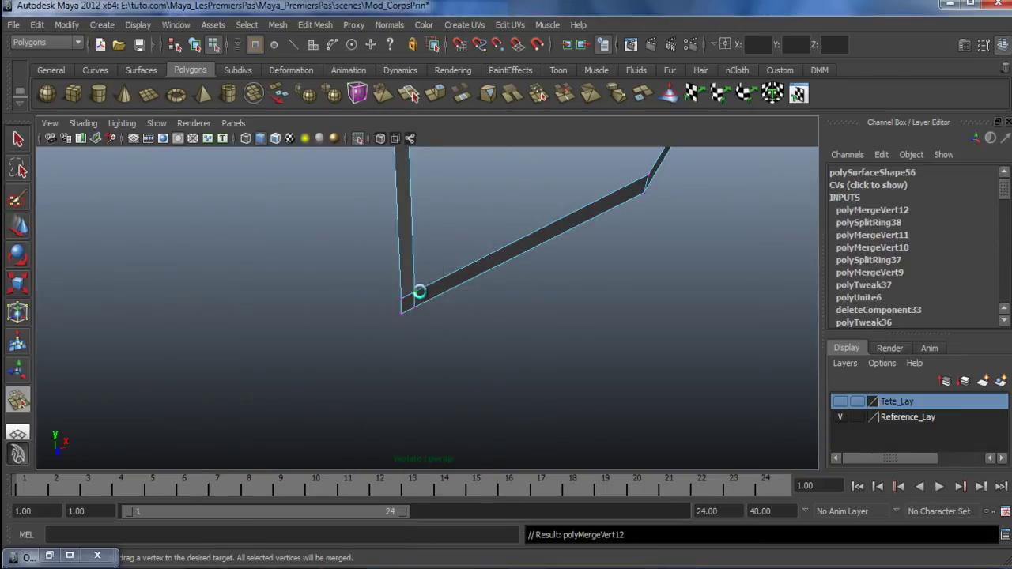
left_click_drag(556, 368, 485, 210, "alt")
key("w")
right_click_drag(484, 192, 525, 177)
Move the intermediate vertices of the vertical front strip slightly along Z to adjust its profile between the two curved strips
left_click_drag(524, 177, 399, 318, "alt")
left_click(436, 349)
right_click_drag(399, 318, 445, 384, "alt")
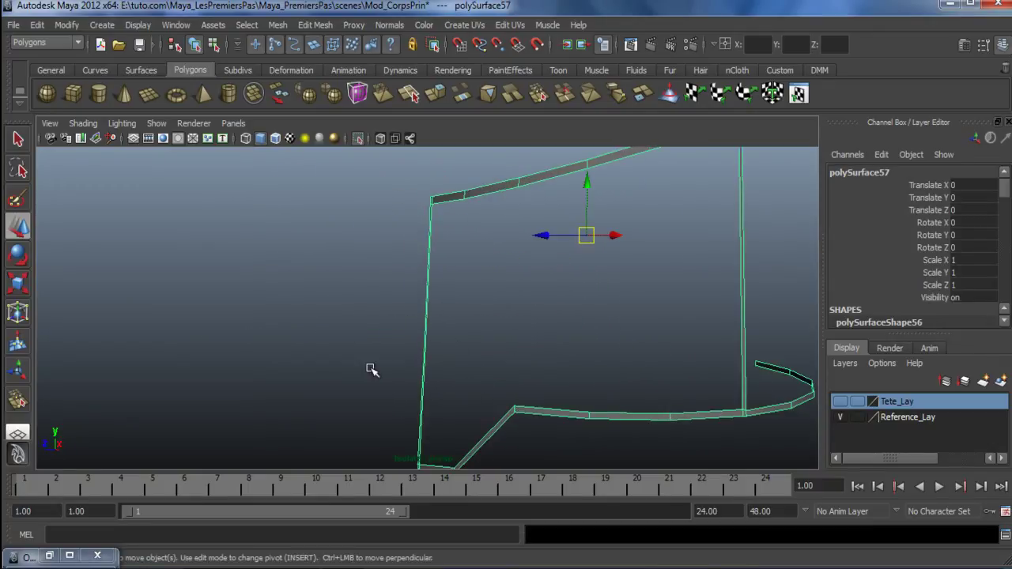
middle_click_drag(375, 323, 443, 270, "alt")
right_click_drag(423, 269, 364, 268)
left_click_drag(395, 300, 418, 350, "alt")
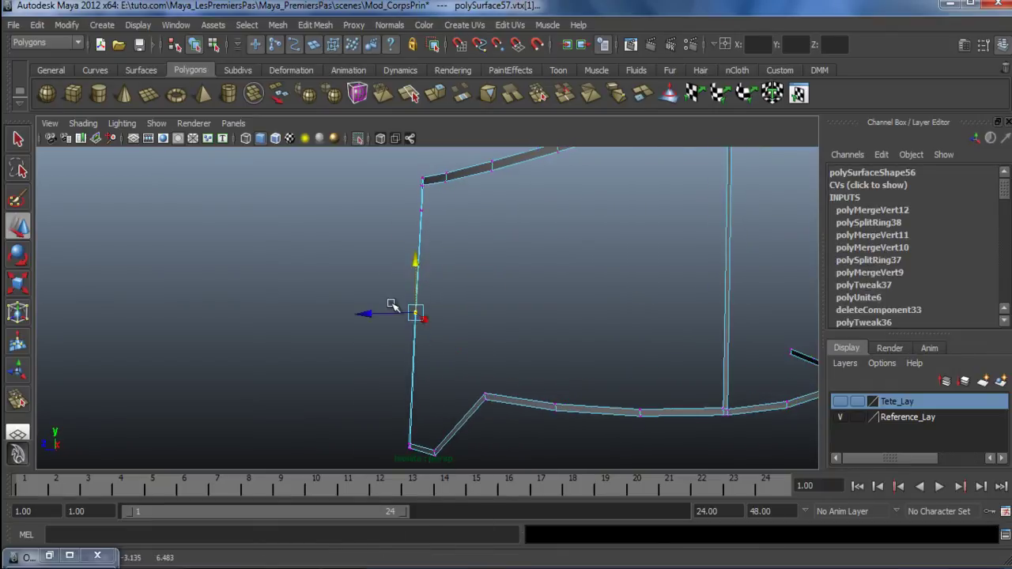
left_click_drag(366, 315, 423, 273)
left_click(432, 222)
left_click_drag(432, 223, 391, 253, "alt")
left_click_drag(364, 217, 361, 215)
left_click_drag(446, 196, 502, 232, "alt")
Check the vertical strip's profile against the body and the reference drawing in the side view
key("space")
key("space")
left_click_drag(417, 427, 501, 346, "alt")
scroll(501, 346, "up", 5)
middle_click_drag(391, 366, 443, 483, "alt")
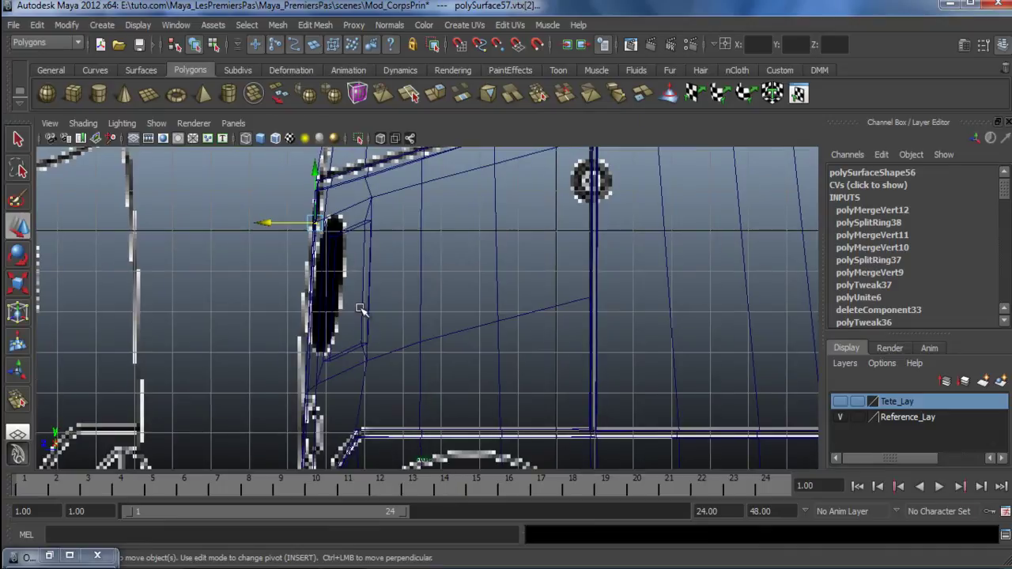
key("F8")
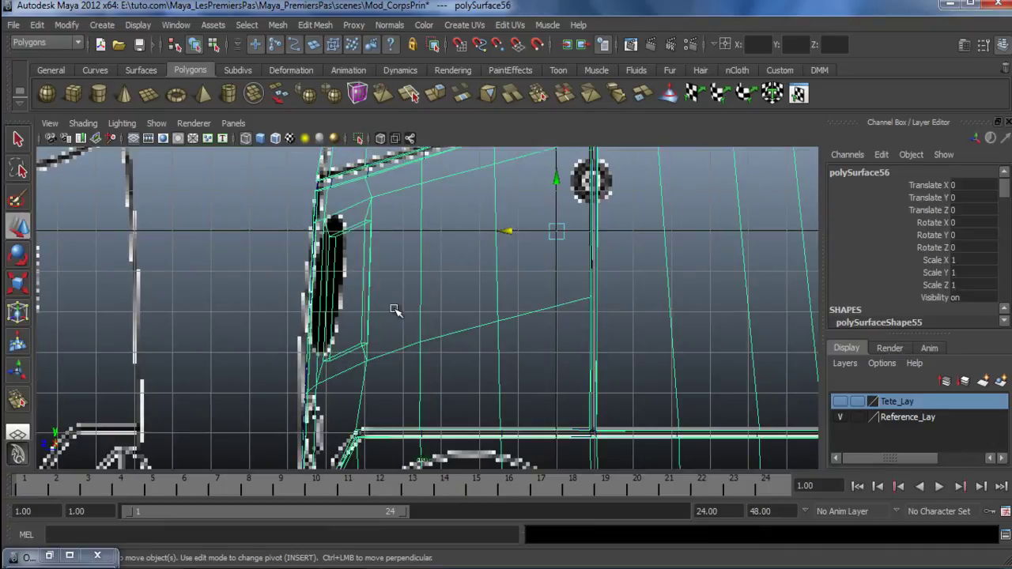
key("space")
key("space")
left_click_drag(574, 244, 480, 321, "alt")
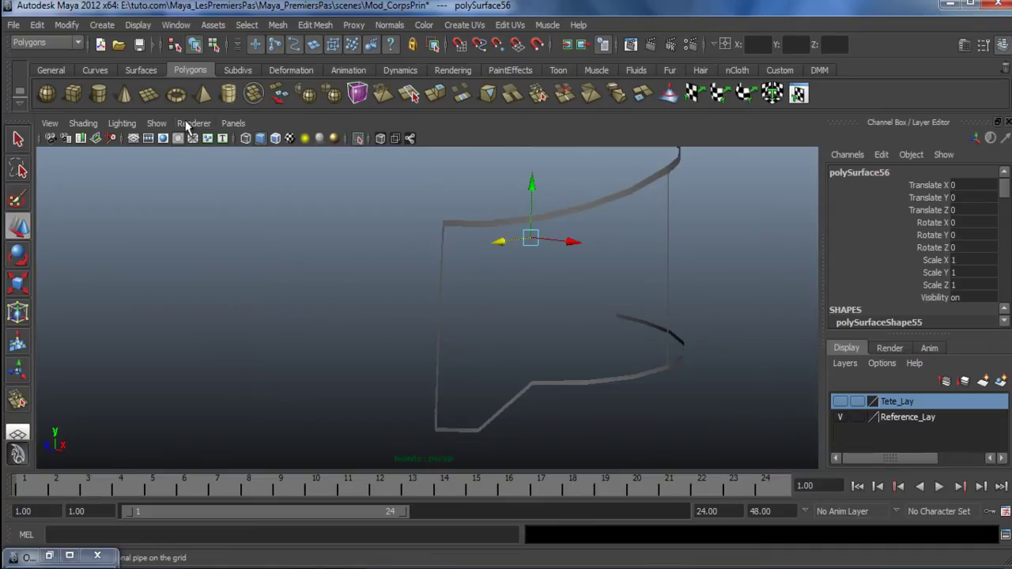
Turn off Isolate Select so the rest of the body is displayed with the groove strips, and clear the selection
left_click(161, 123)
mouse_move(236, 82)
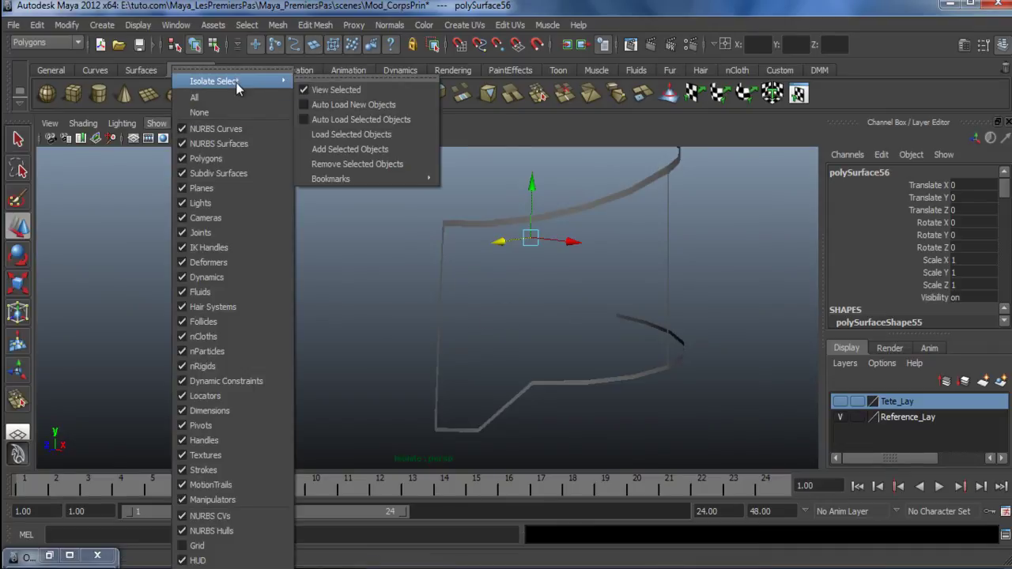
left_click(337, 89)
left_click_drag(503, 381, 646, 289, "alt")
left_click(646, 289)
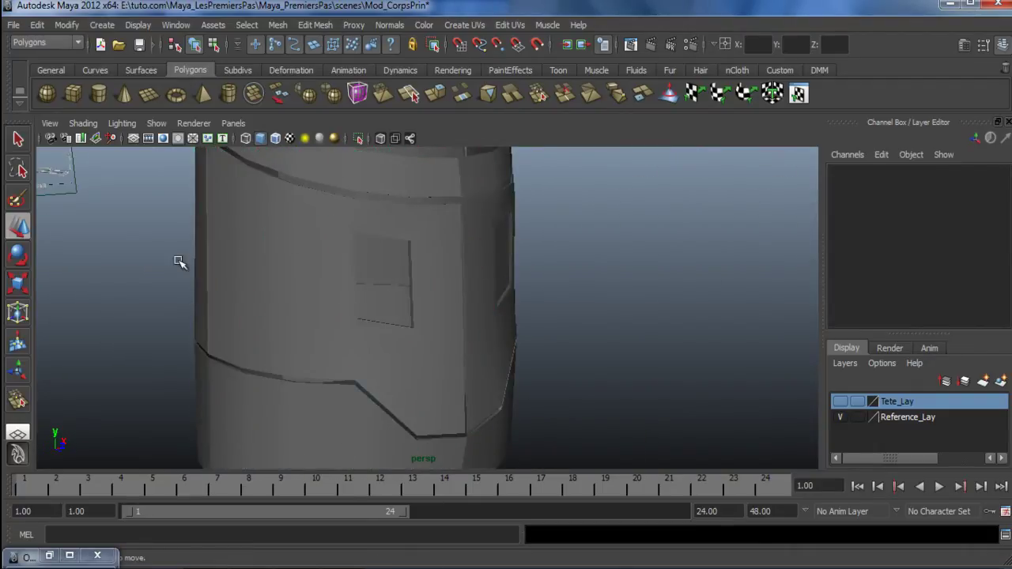
Insert a vertical edge loop in the body mesh just beside the front centre groove, and return to object mode
left_click(322, 25)
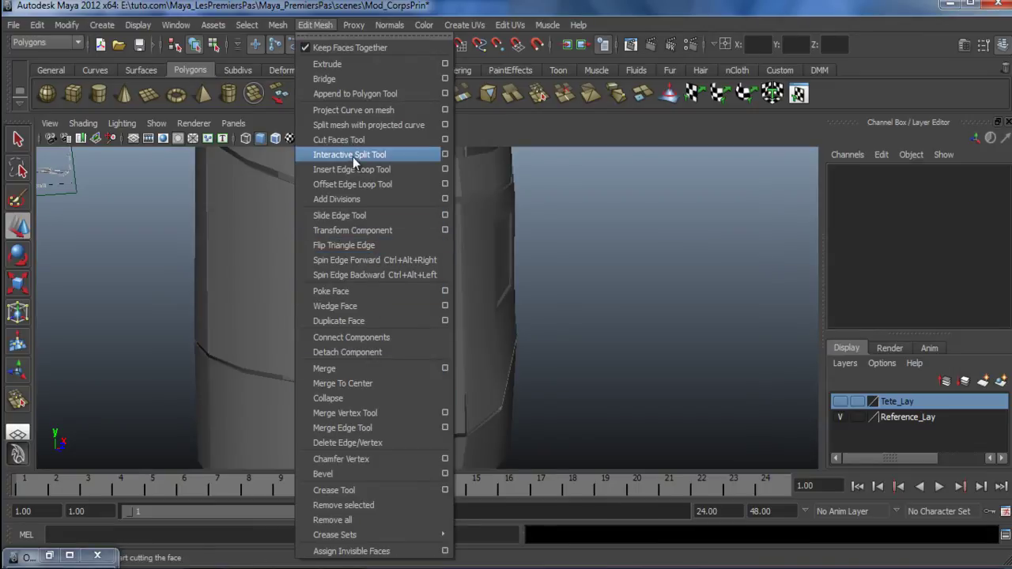
mouse_move(450, 20)
key("Escape")
key("space")
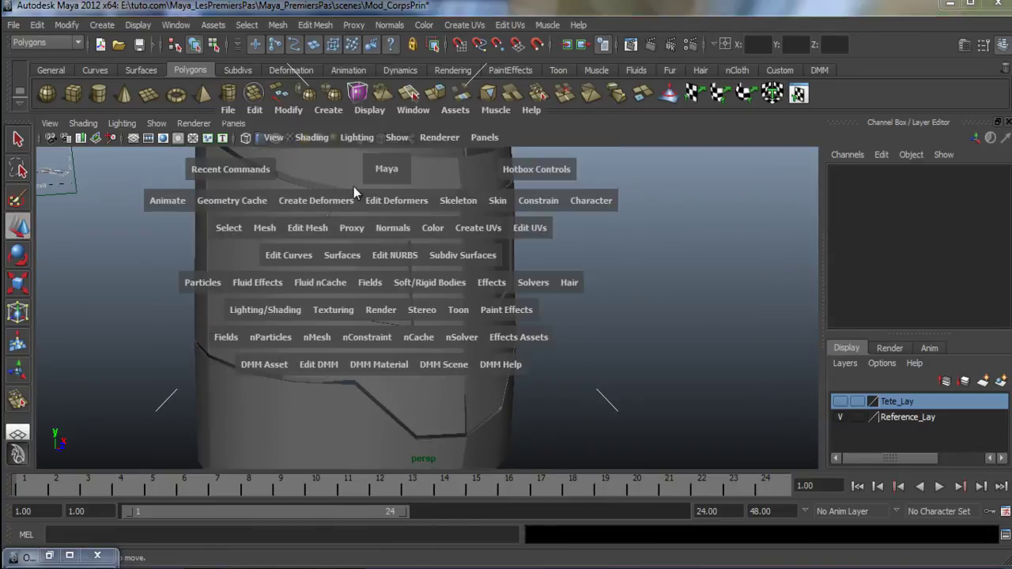
left_click_drag(312, 228, 345, 208)
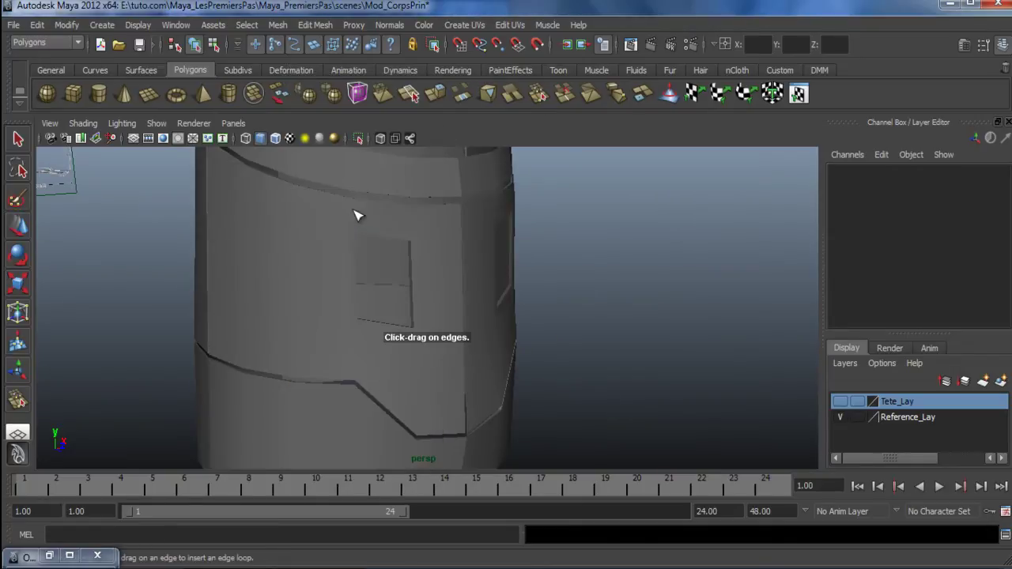
left_click_drag(439, 315, 345, 337, "alt")
right_click_drag(382, 316, 523, 309, "alt")
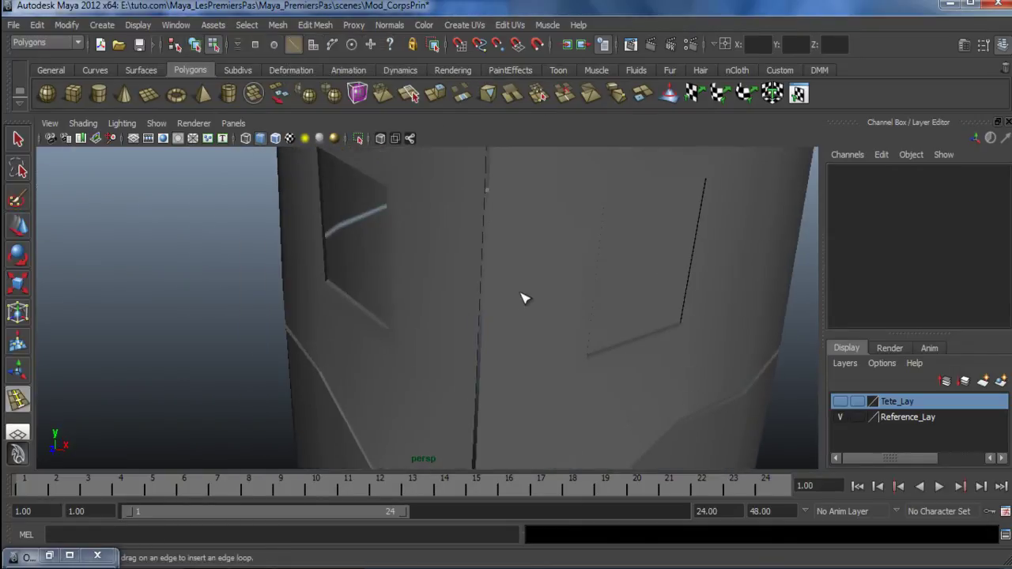
left_click(497, 339)
left_click_drag(497, 344, 515, 293, "alt")
left_click_drag(515, 293, 362, 369, "alt")
key("w")
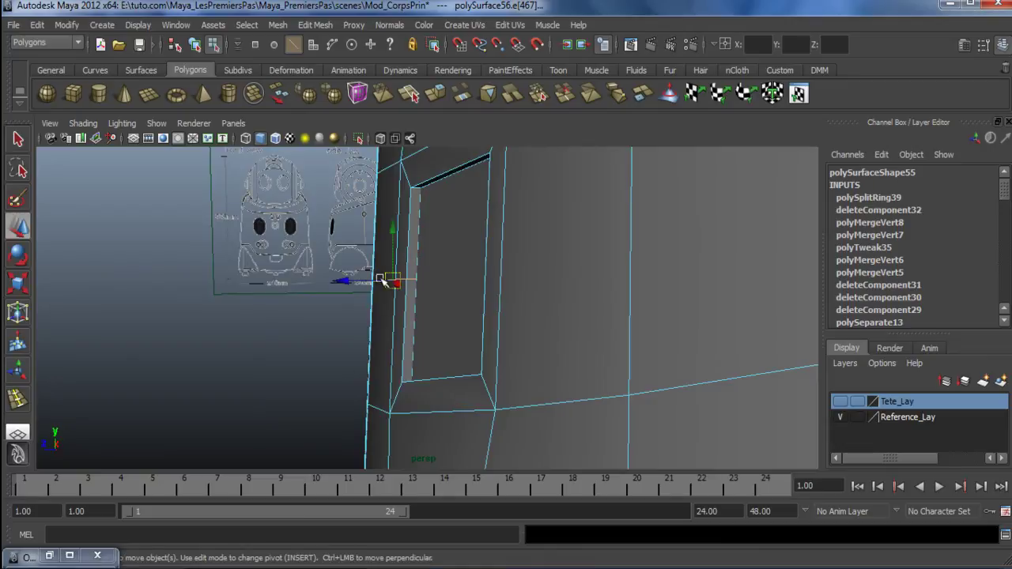
left_click_drag(345, 283, 434, 327)
scroll(383, 253, "down", 6)
right_click_drag(502, 263, 590, 236)
left_click(366, 408)
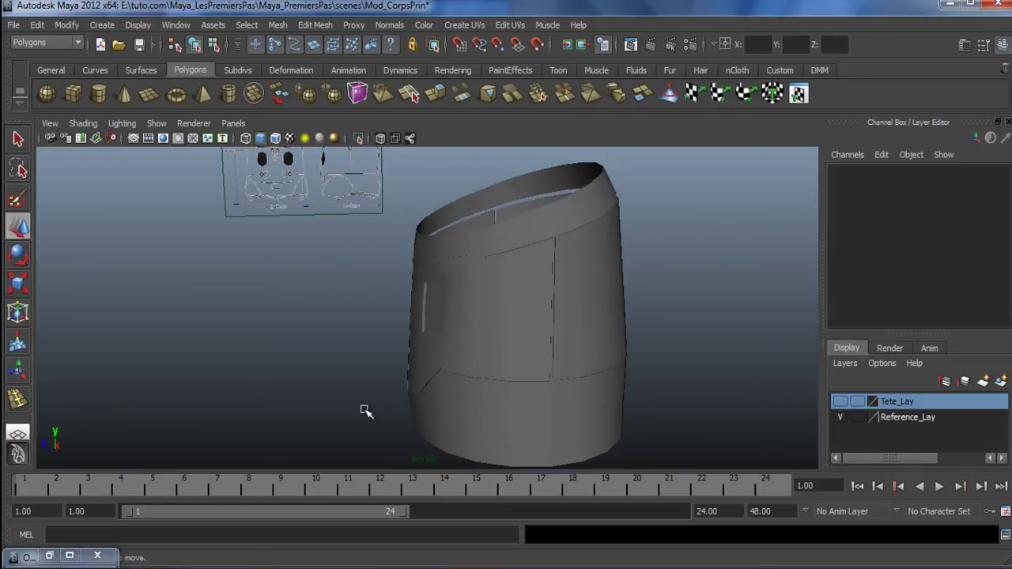
Select the half groove strip mesh and open the Duplicate Special options with Instance geometry and an X scale of -1
left_click_drag(366, 410, 600, 408, "alt")
scroll(445, 403, "up", 5)
left_click_drag(445, 403, 550, 425, "alt")
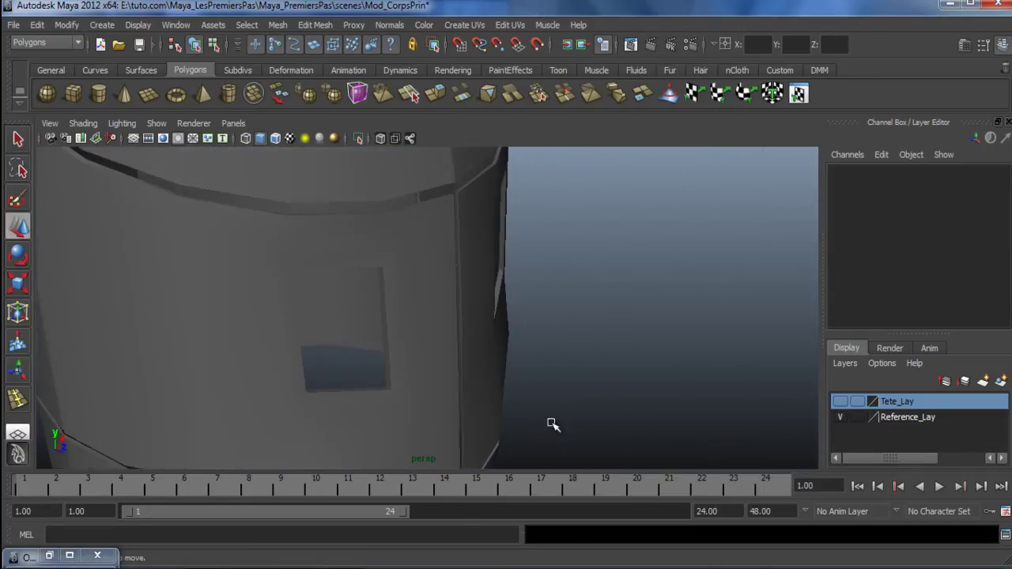
left_click(479, 310)
left_click_drag(479, 309, 659, 363, "alt")
left_click(437, 176)
left_click_drag(437, 175, 604, 400, "alt")
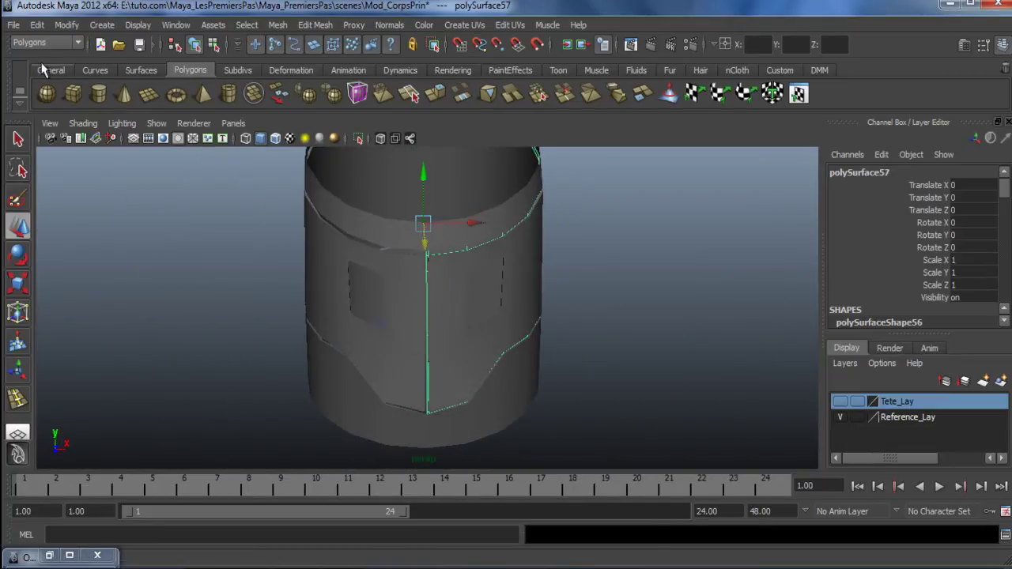
left_click(39, 26)
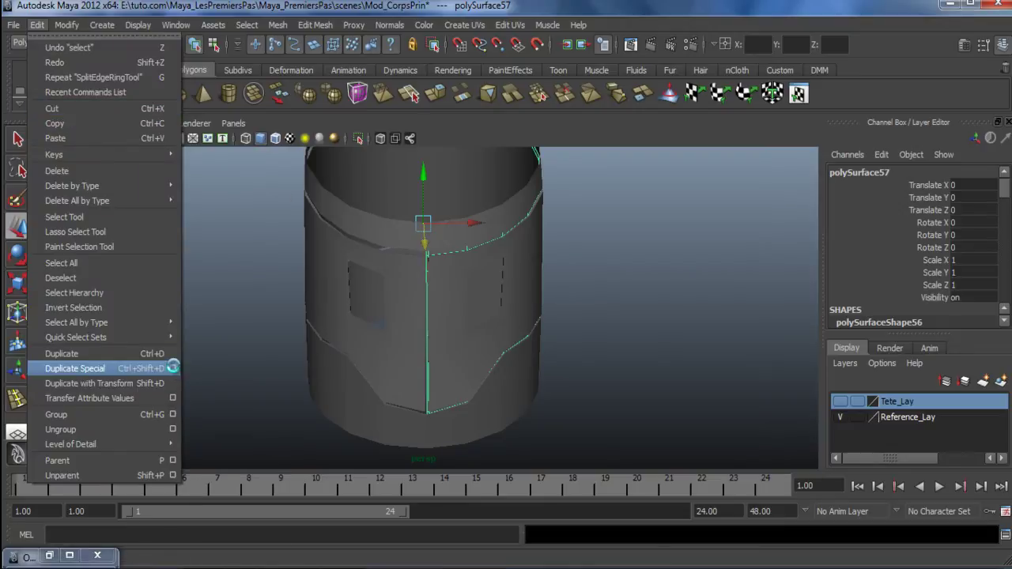
left_click(174, 367)
left_click_drag(765, 315, 719, 314)
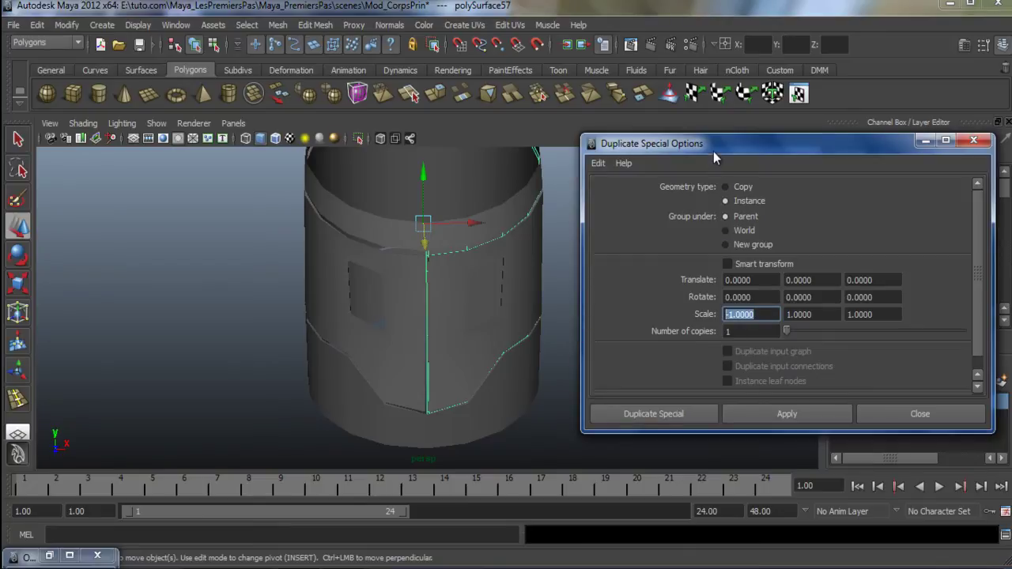
left_click_drag(713, 151, 676, 127)
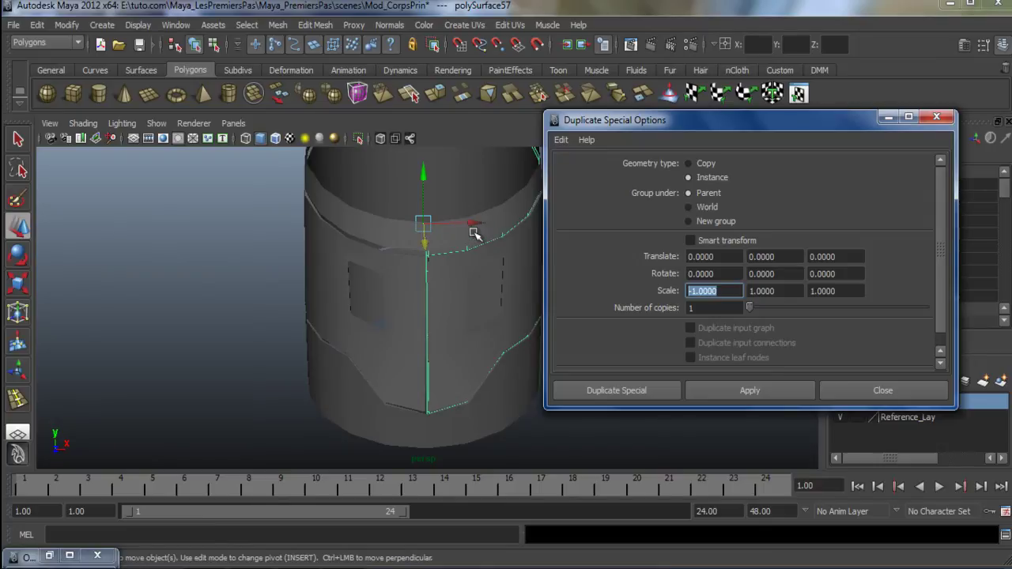
Try flipping the half groove strip by scaling it negatively along X, and undo the scaling
left_click_drag(372, 244, 390, 282, "alt")
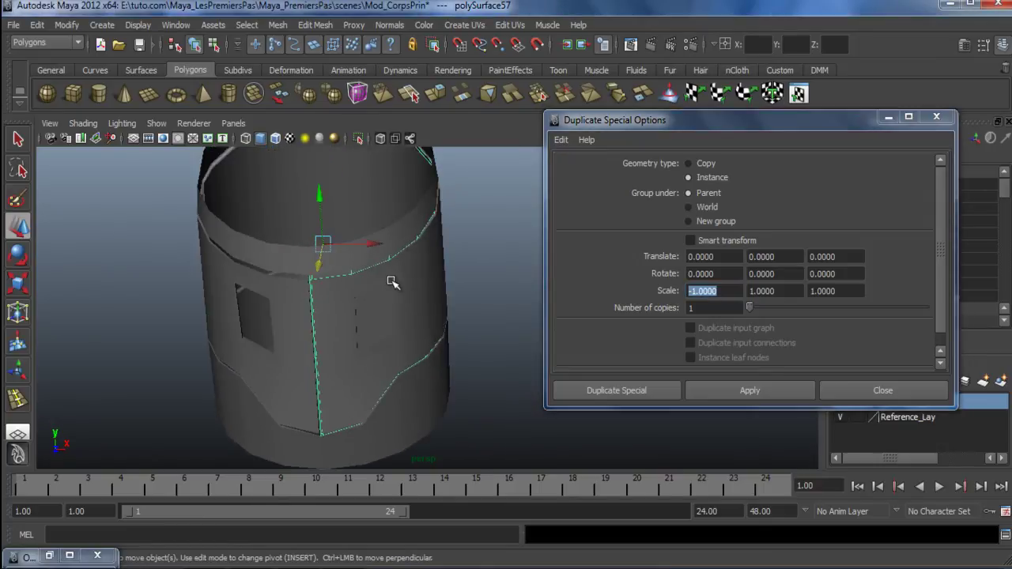
key("r")
left_click_drag(390, 244, 255, 241)
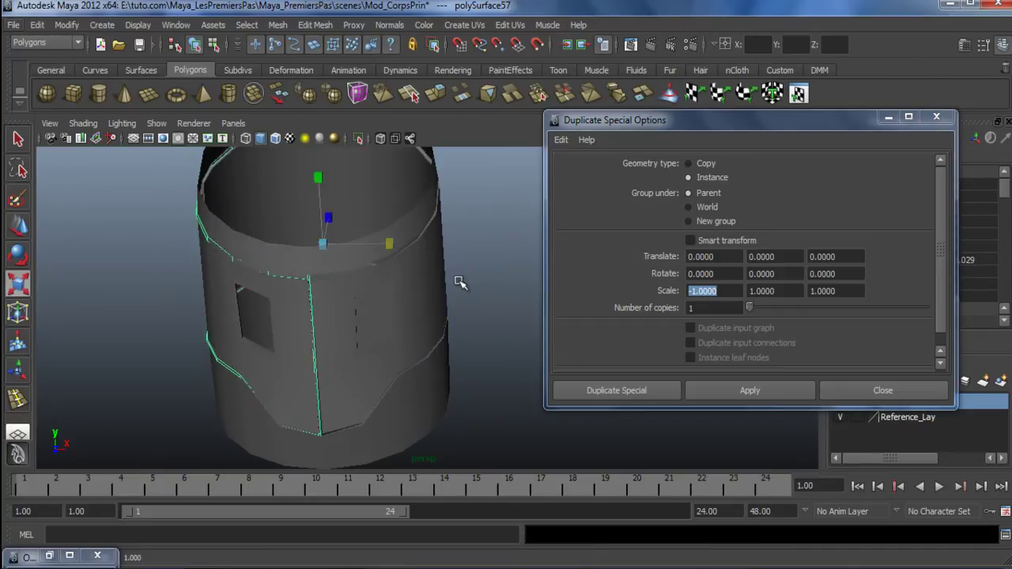
key("ctrl+z")
Duplicate the half groove strip as one instance mirrored with an X scale of -1, and inspect the centre junction
left_click(714, 310)
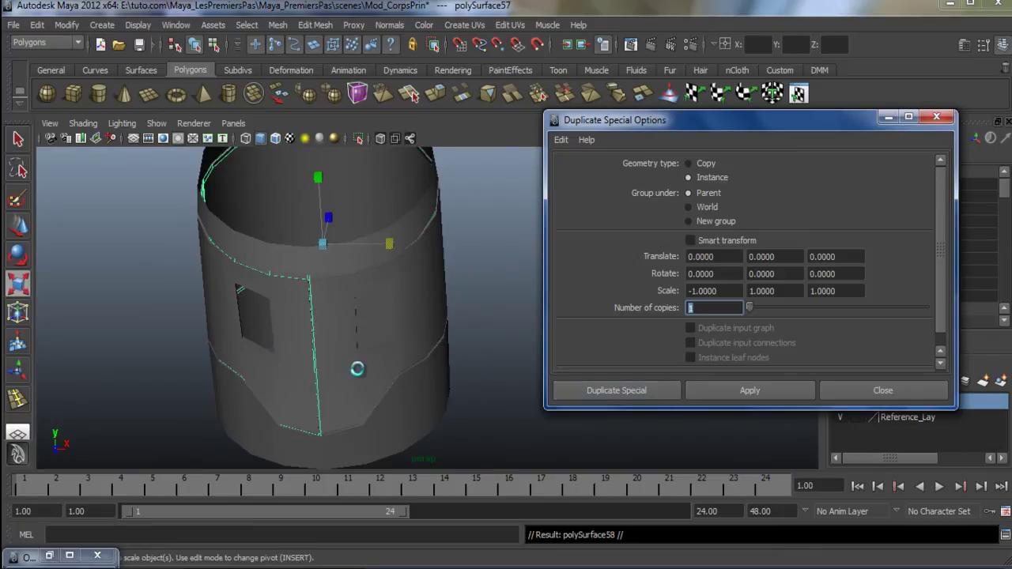
left_click_drag(355, 339, 441, 285, "alt")
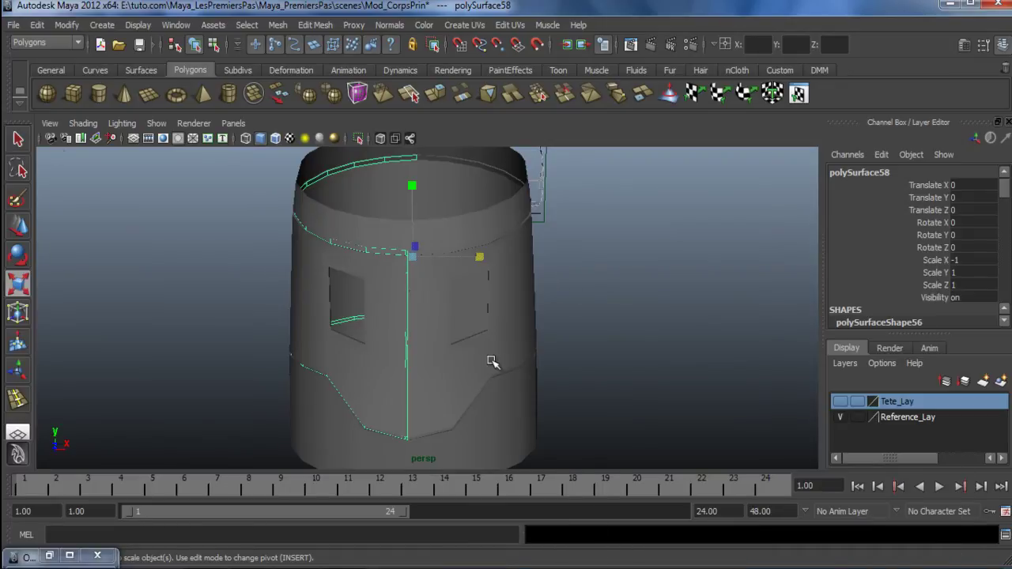
left_click_drag(423, 348, 439, 244, "alt")
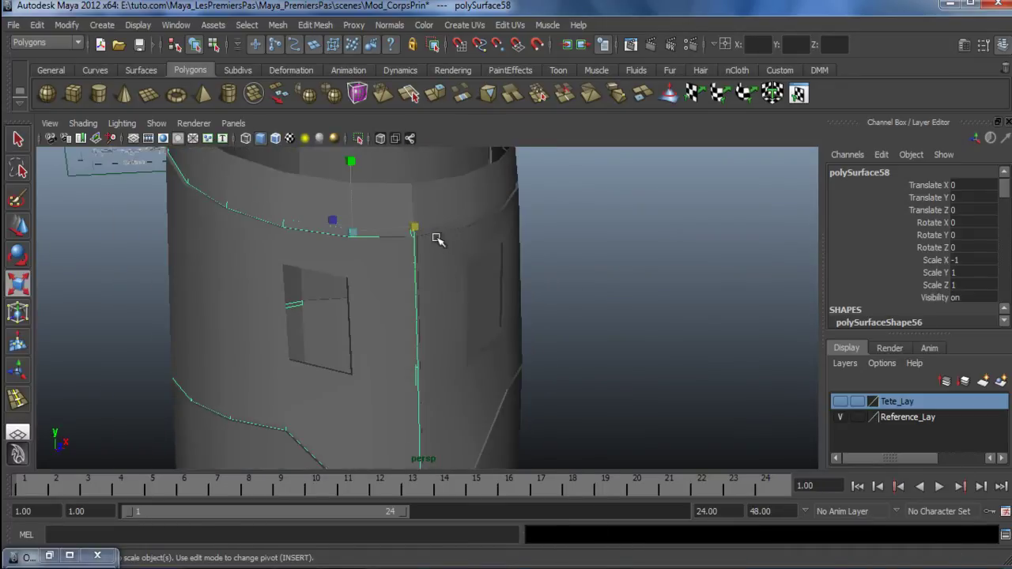
right_click_drag(639, 202, 639, 203)
left_click_drag(639, 203, 475, 272, "alt")
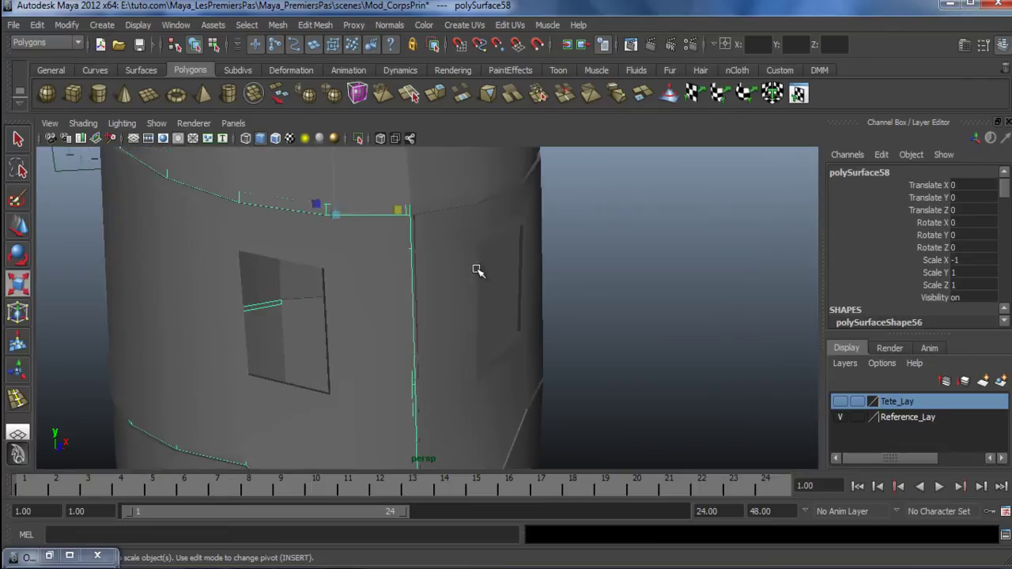
left_click_drag(441, 181, 458, 299, "alt")
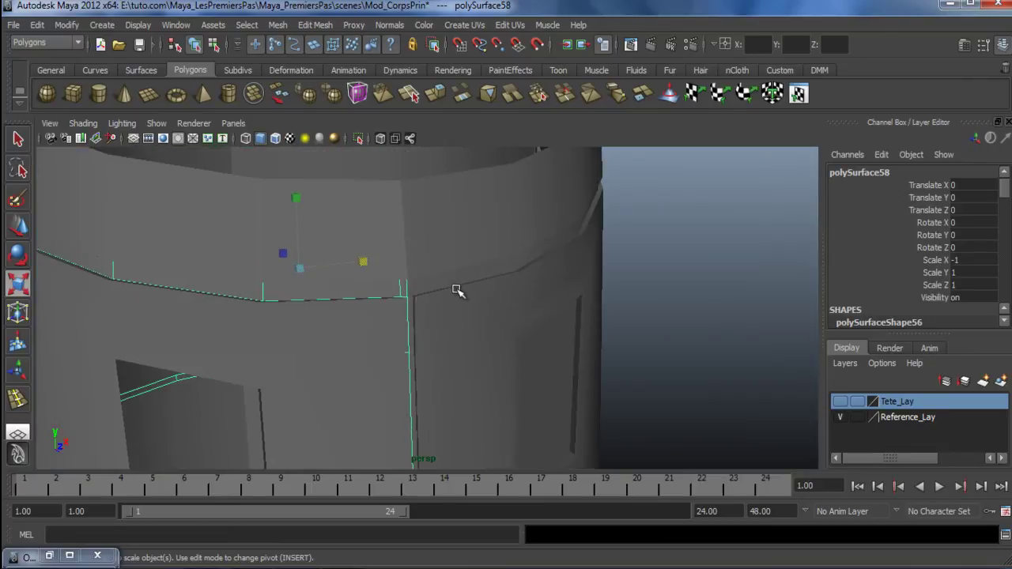
Try raising two upper-strip vertices of the mirrored instance along Y to test its link with the original, and undo the move
right_click_drag(671, 232, 610, 232)
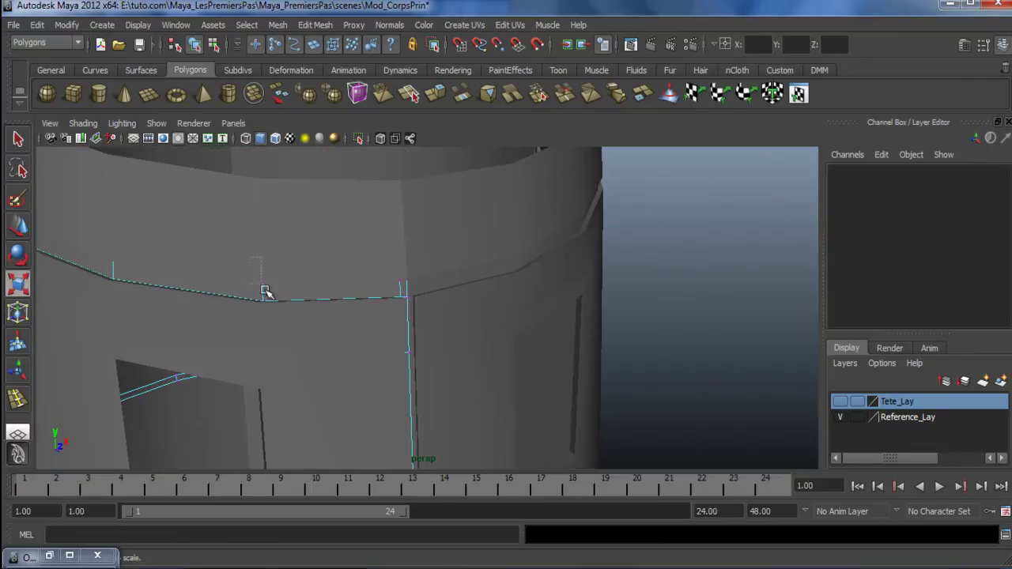
left_click_drag(286, 323, 284, 316)
key("w")
left_click_drag(261, 244, 257, 227)
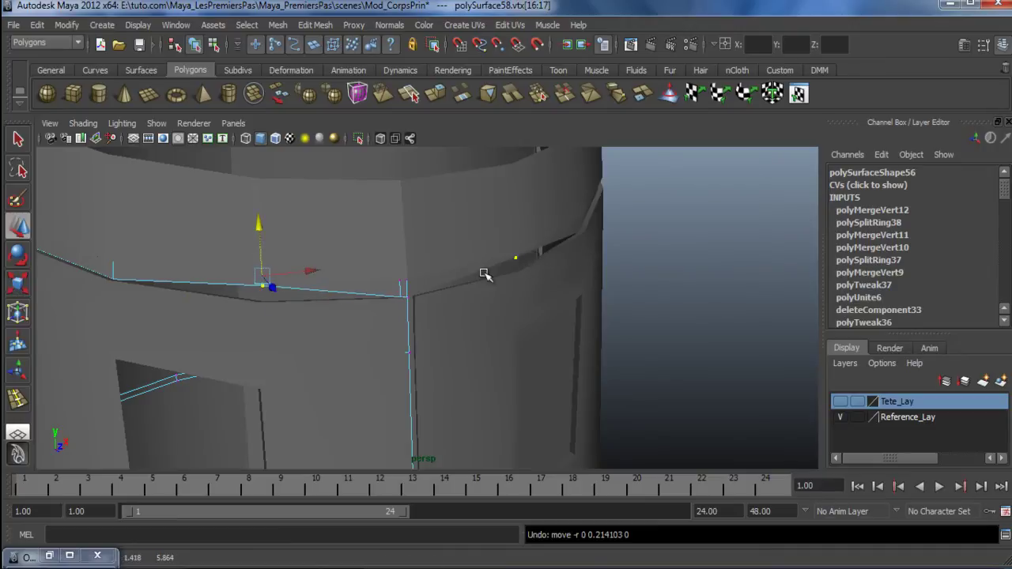
right_click_drag(385, 291, 436, 274)
left_click(639, 290)
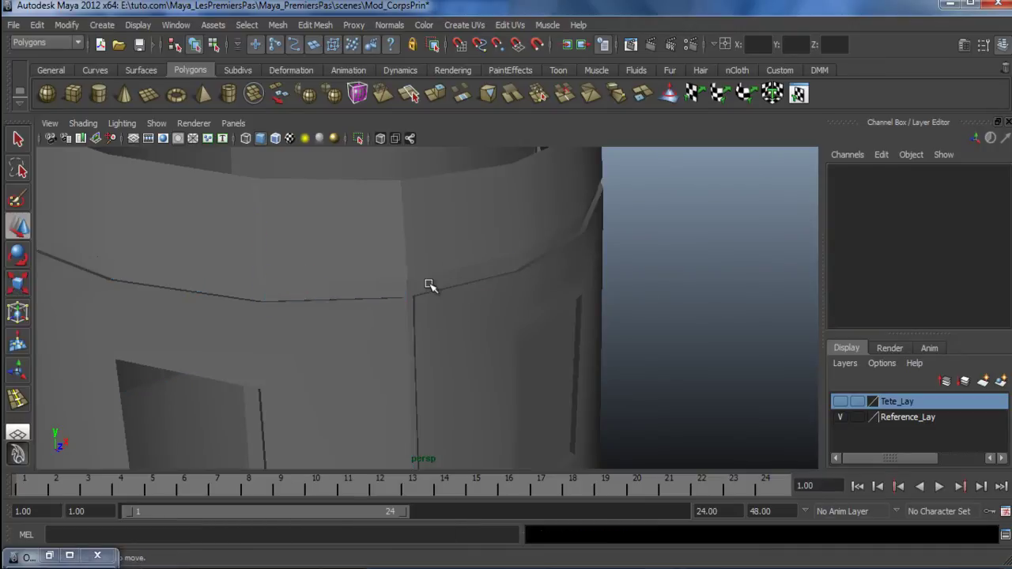
Select both groove strip halves, combine them into one mesh, and clear the selection
left_click(420, 285)
left_click(376, 291, "shift")
right_click_drag(550, 323, 310, 309, "alt")
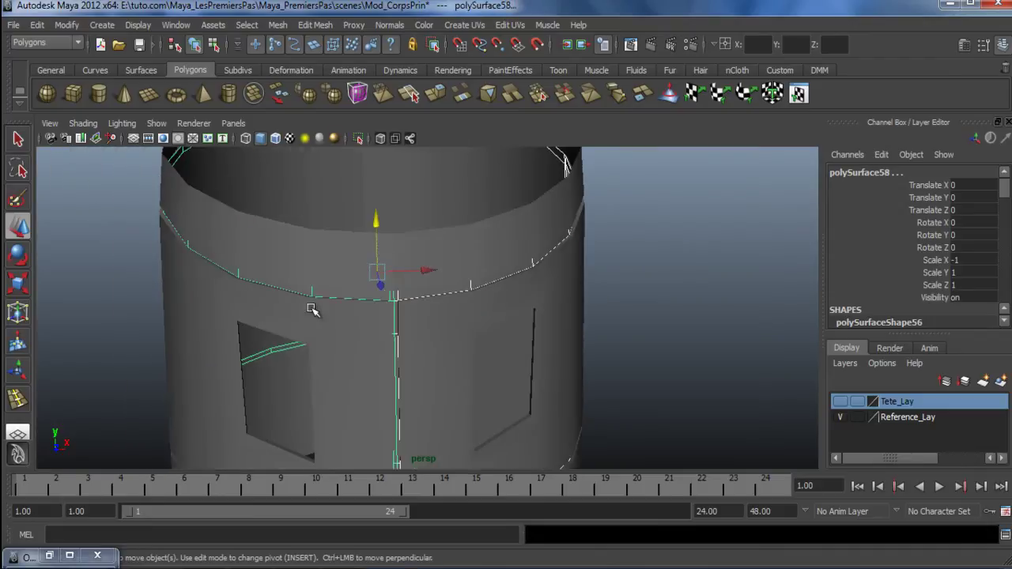
left_click(278, 25)
left_click(281, 45)
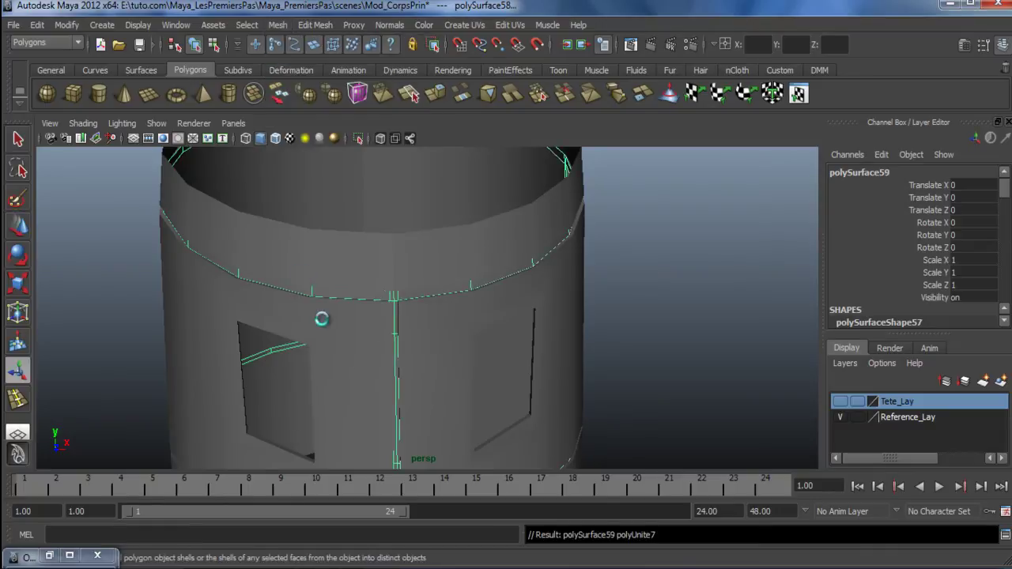
right_click_drag(298, 271, 411, 389, "alt")
left_click(642, 321)
Try moving a vertex at the upper strip's front centre to test whether the seam is joined, and undo the move
right_click_drag(387, 336, 445, 378, "alt")
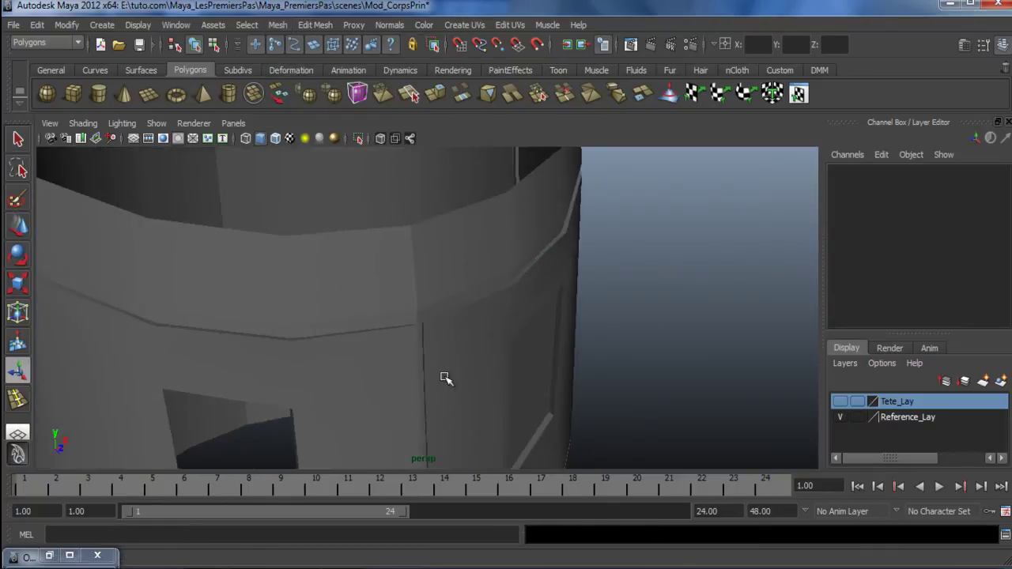
left_click(417, 313)
left_click_drag(425, 347, 373, 333, "alt")
right_click_drag(372, 332, 439, 333, "alt")
right_click_drag(383, 257, 273, 315, "alt")
left_click(391, 318)
scroll(394, 322, "up", 4)
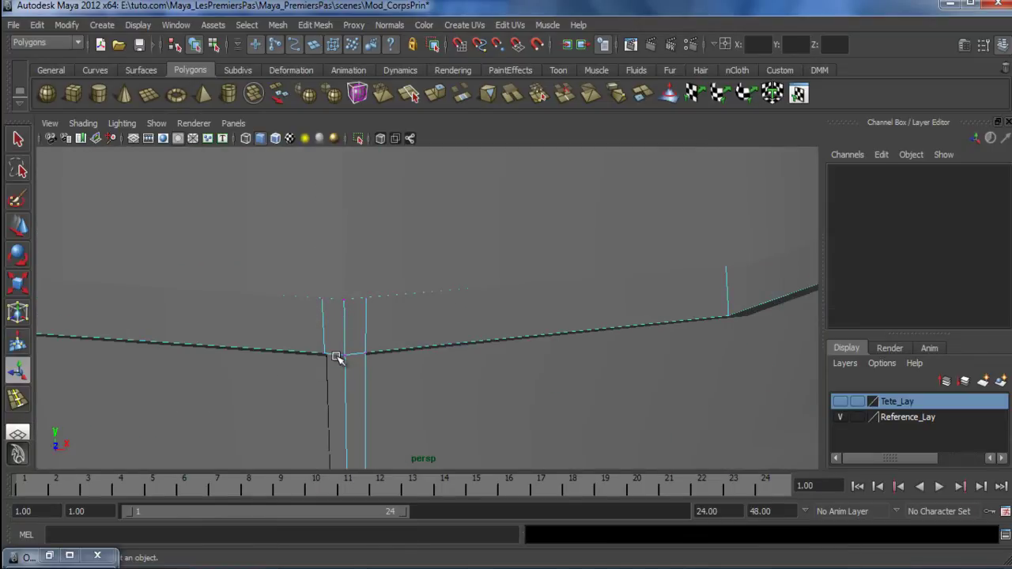
key("w")
left_click(345, 355)
mouse_move(345, 358)
left_mouse_down()
mouse_move(361, 357)
mouse_move(357, 366)
left_mouse_up()
key("ctrl+z")
Select all the vertices along the combined strip's vertical centre line in the front view
key("space")
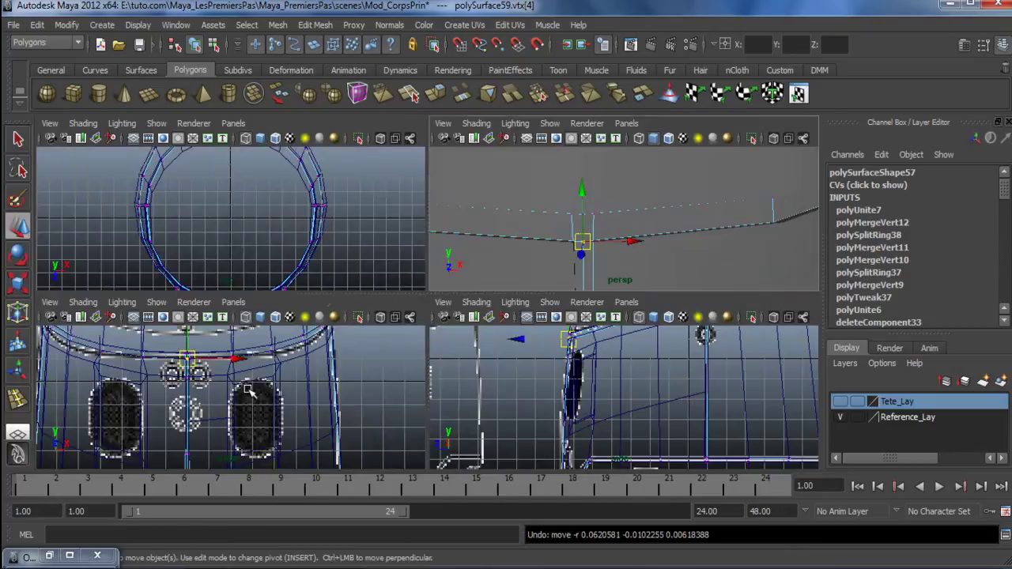
key("space")
scroll(412, 352, "down", 5)
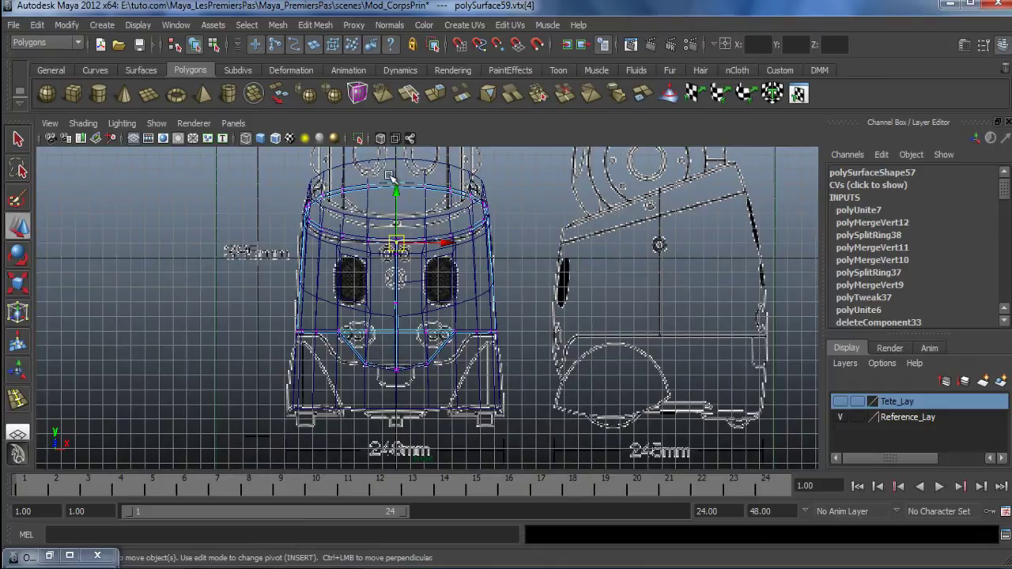
left_click_drag(410, 434, 409, 432)
Merge the selected centre-line vertices with a threshold of 0.0001, and return to the perspective view
left_click(314, 25)
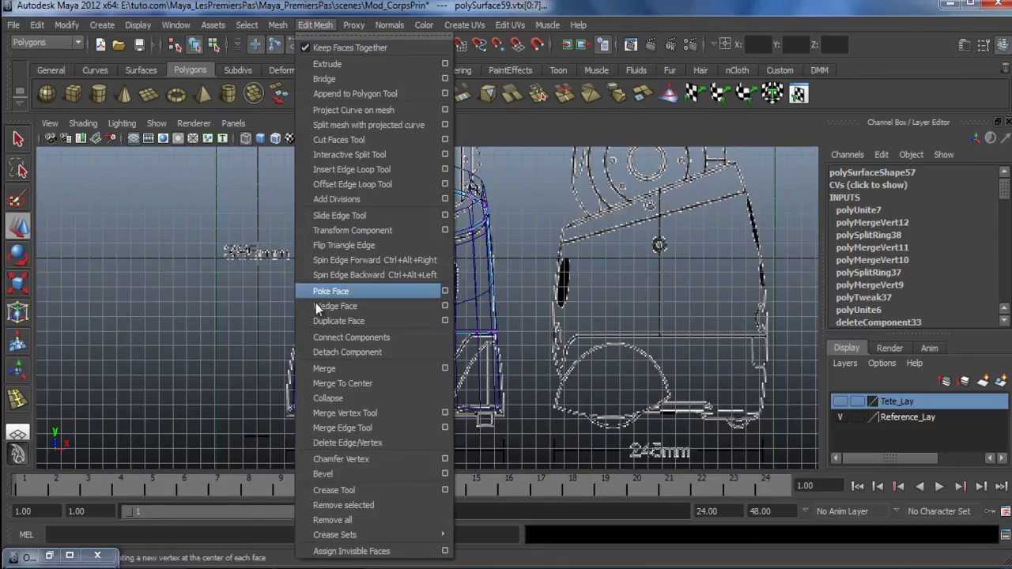
left_click(446, 368)
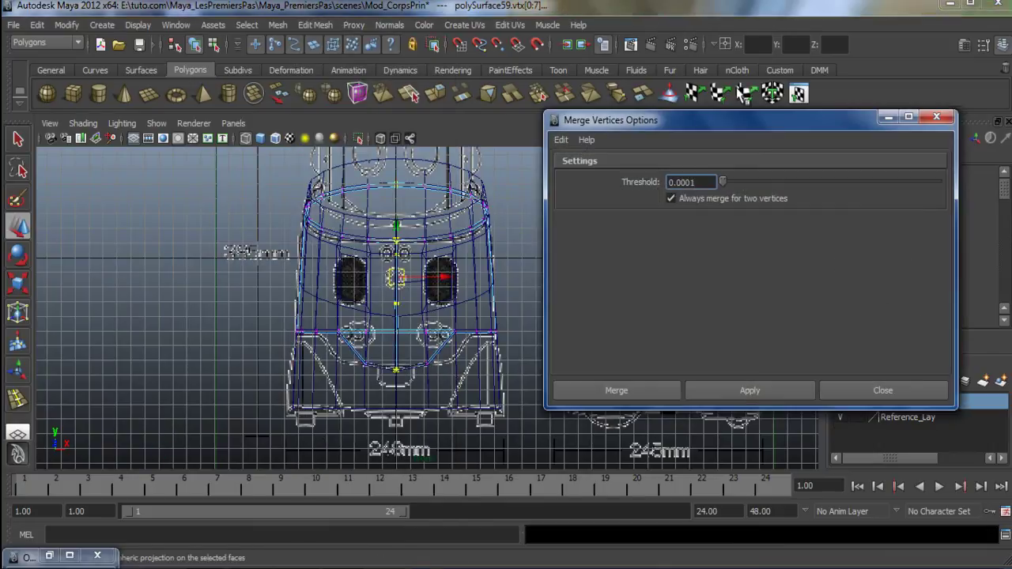
double_click(710, 183)
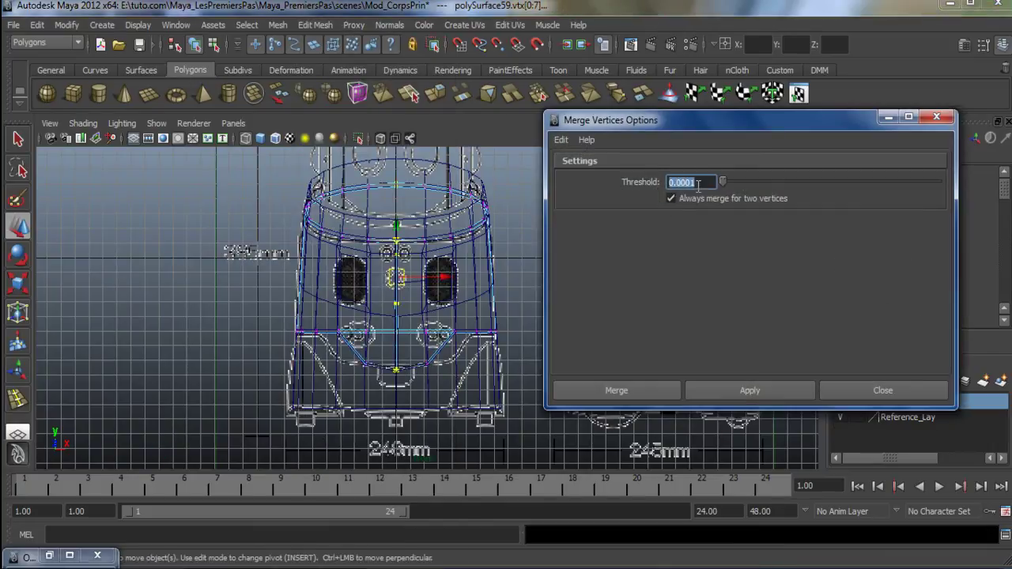
left_click_drag(705, 123, 688, 106)
scroll(366, 357, "up", 8)
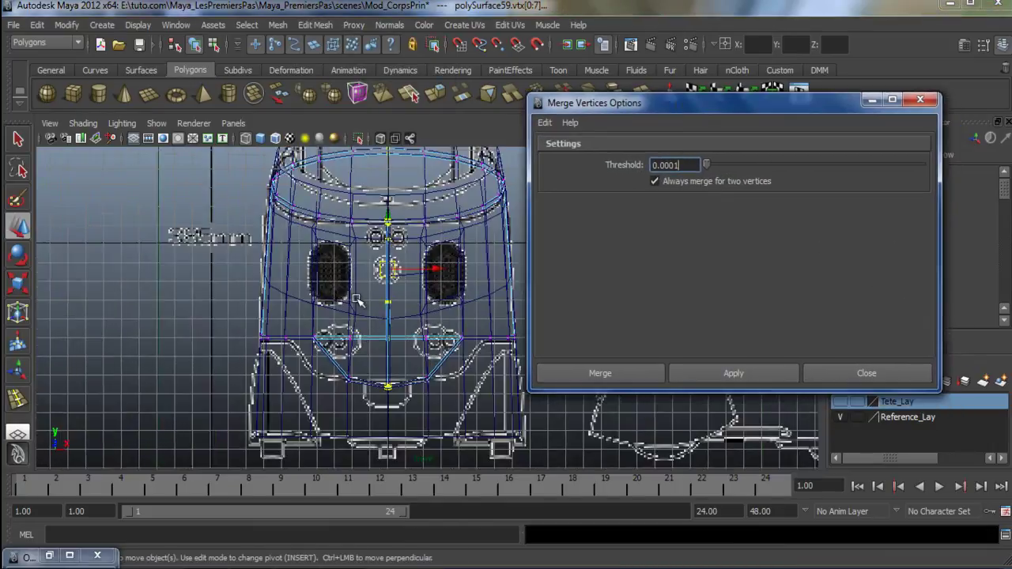
scroll(366, 358, "up", 5)
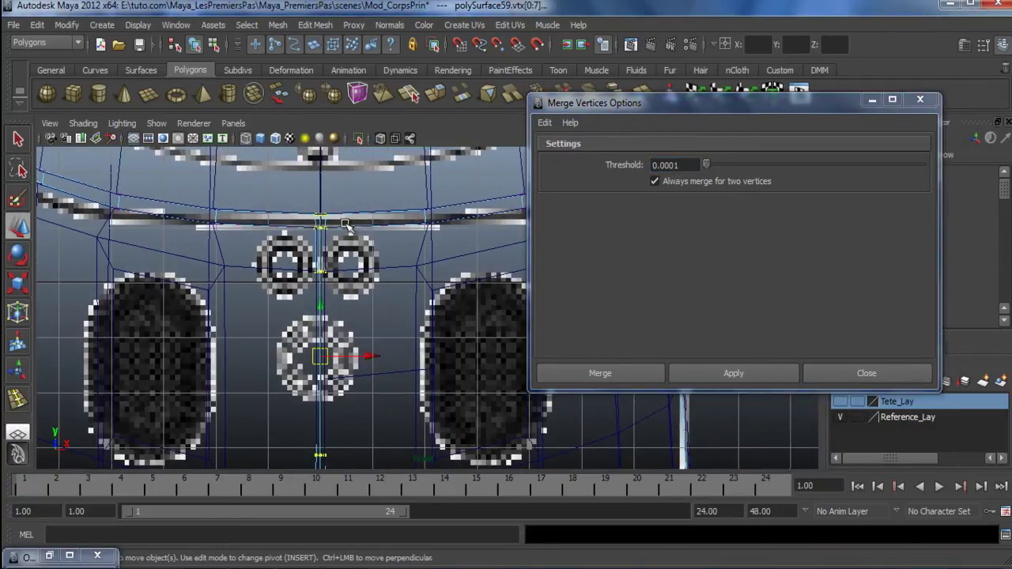
left_click(596, 368)
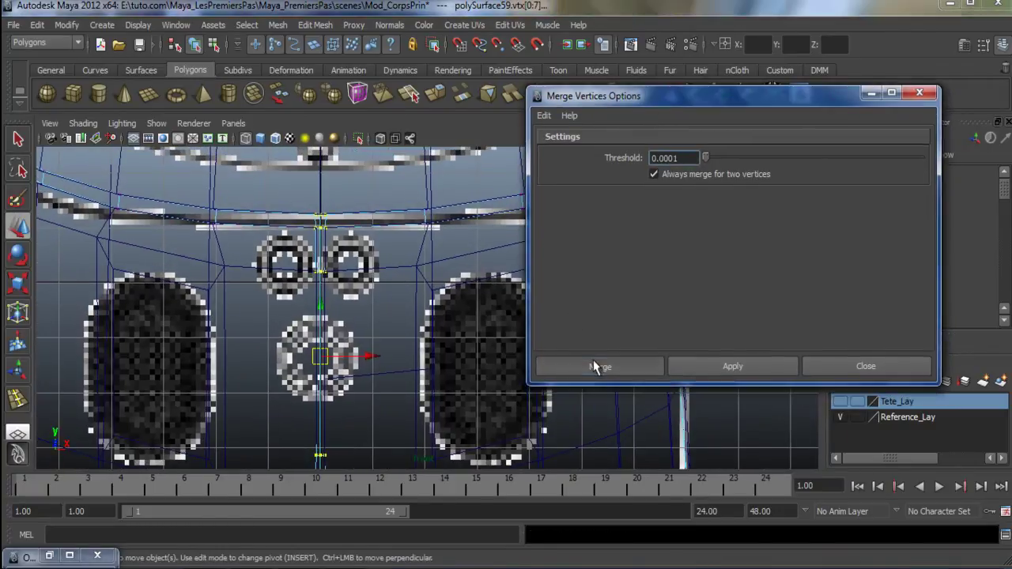
key("space")
key("space")
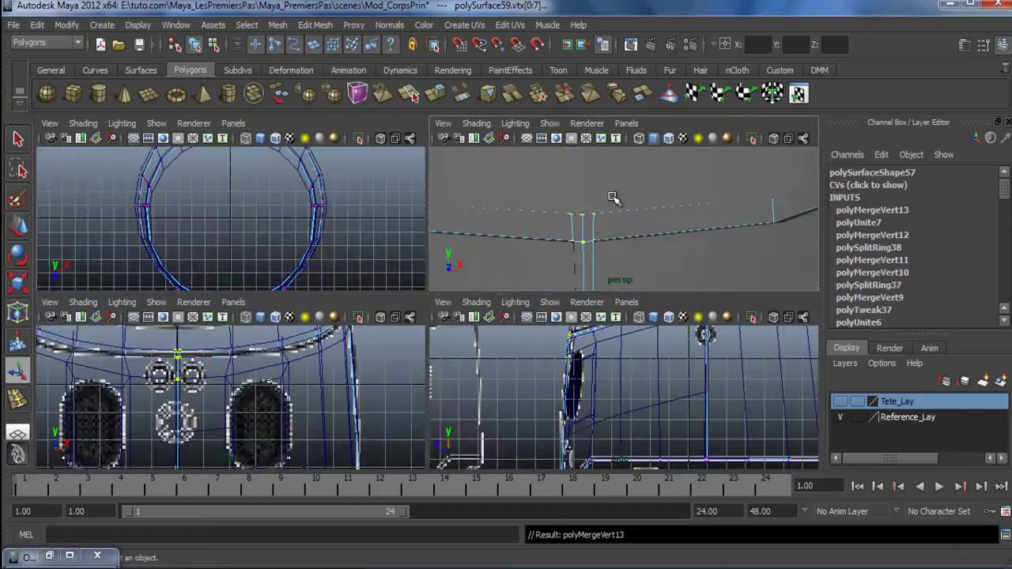
scroll(429, 353, "down", 4)
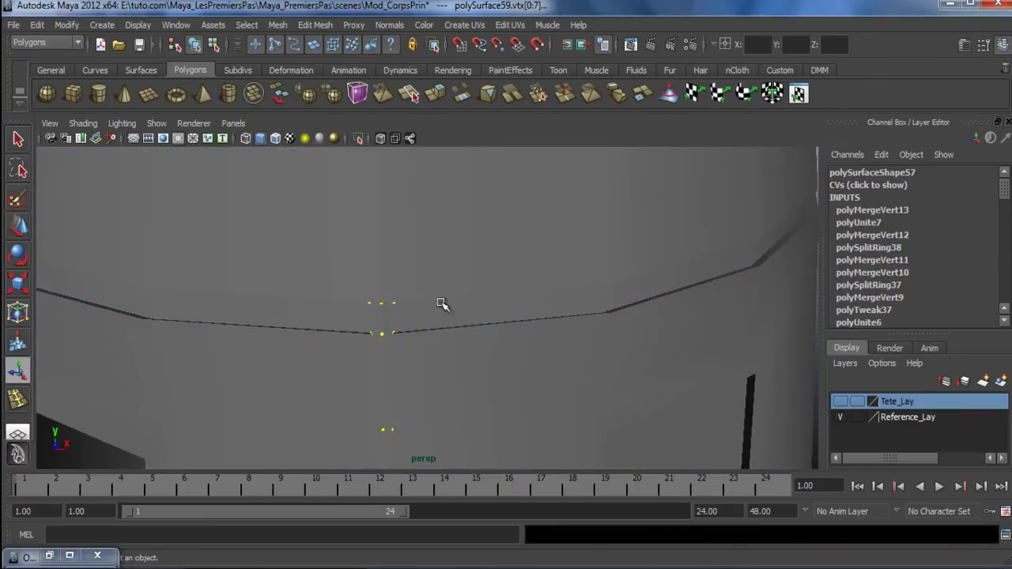
Return the combined groove strip to object mode, isolate it in the perspective view, and display its wireframe on the shading
right_click_drag(435, 316, 355, 280)
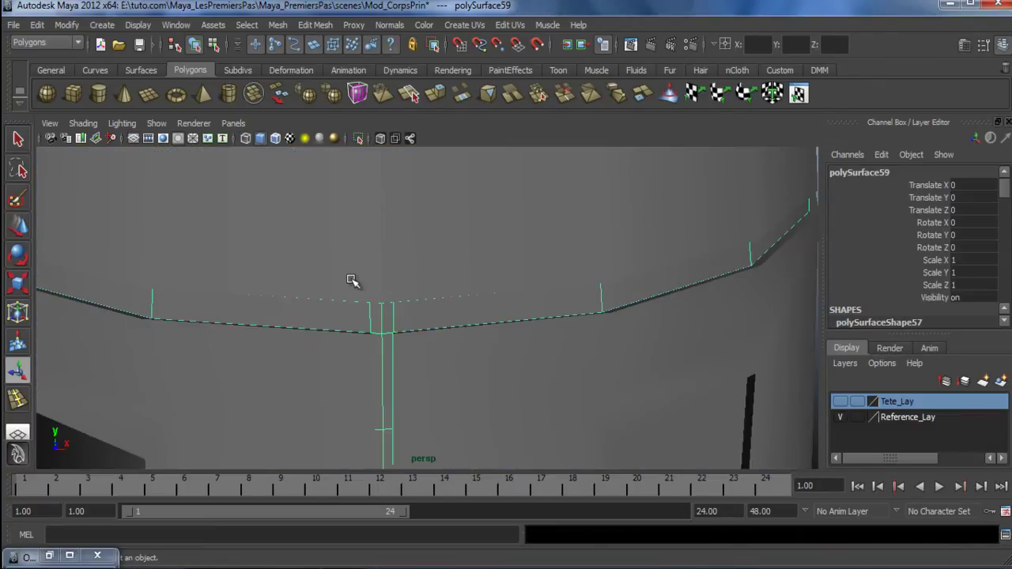
left_click(157, 123)
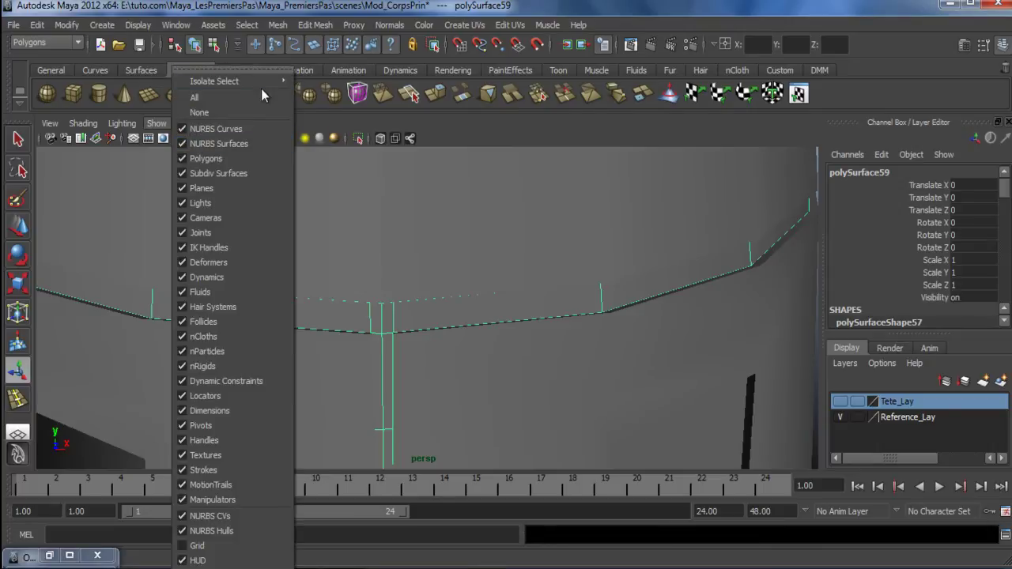
mouse_move(261, 82)
left_click(359, 90)
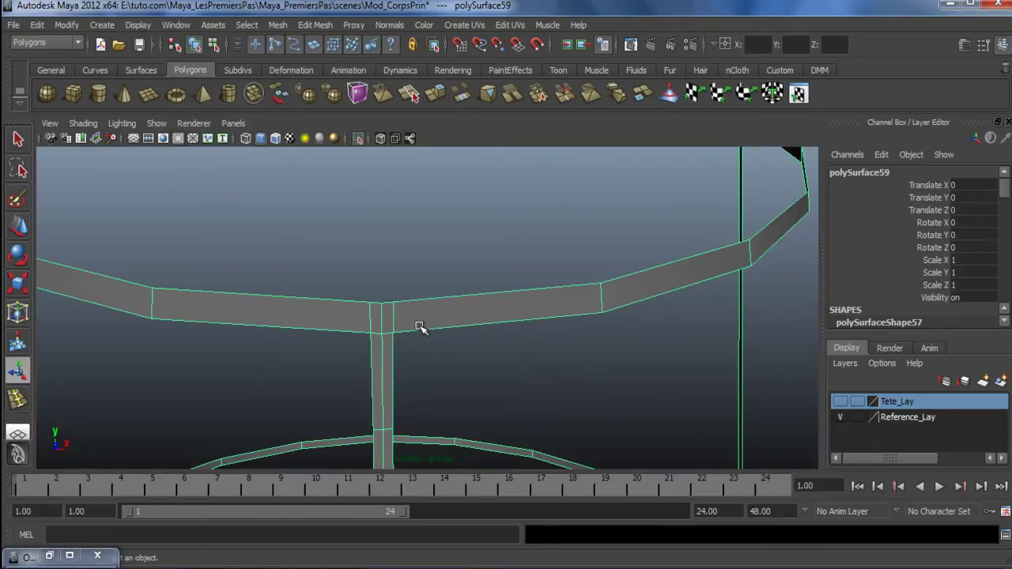
right_click_drag(619, 340, 404, 296, "alt")
left_click(490, 345)
left_click_drag(489, 345, 248, 368, "alt")
left_click(83, 124)
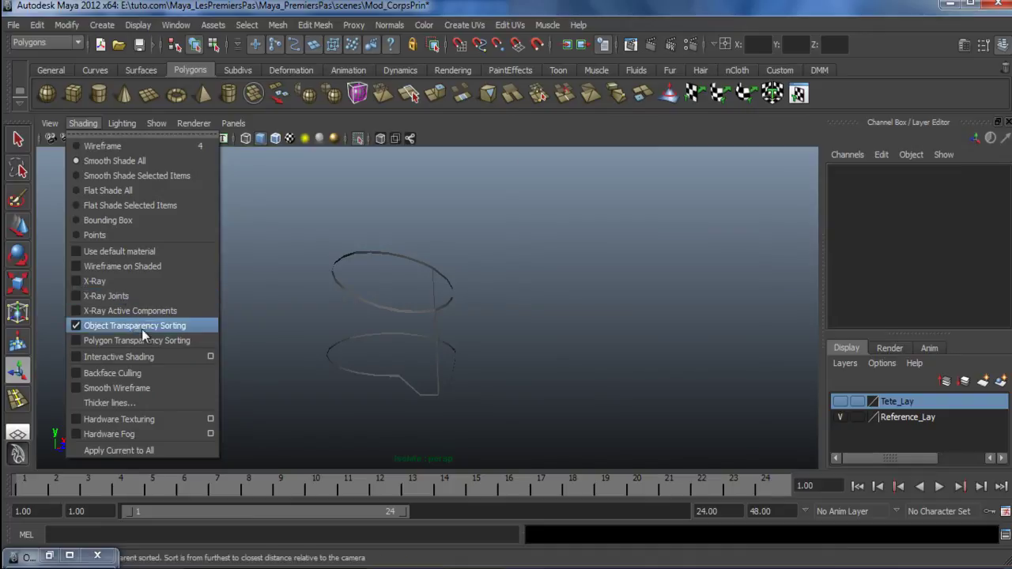
left_click(118, 270)
Examine the isolated groove strip's edges from all around, including the front centre seam and the lower notch
scroll(426, 350, "up", 6)
scroll(450, 348, "up", 3)
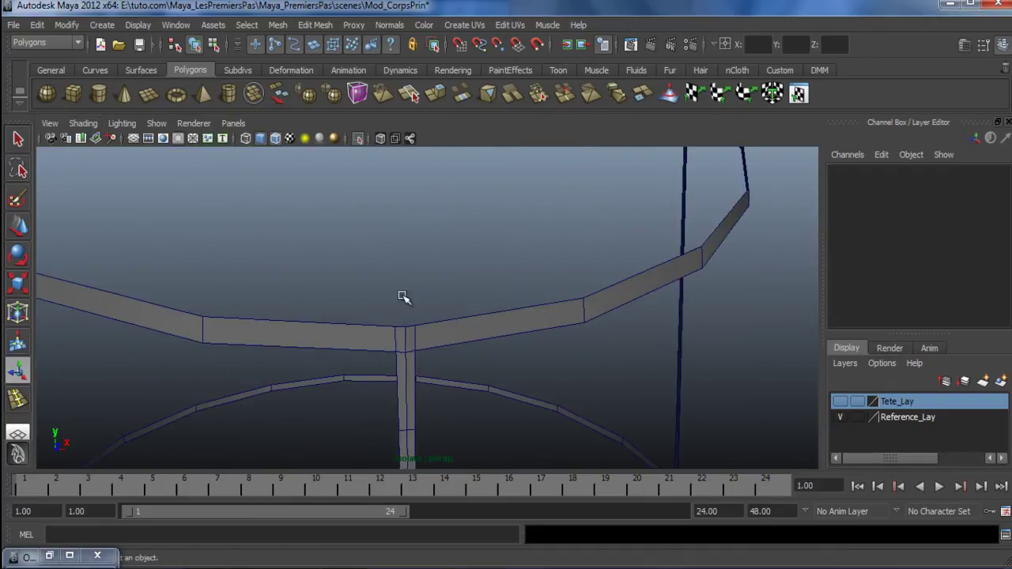
scroll(181, 343, "down", 5)
left_click_drag(181, 344, 431, 335, "alt")
scroll(420, 307, "up", 4)
scroll(547, 345, "down", 4)
left_click_drag(285, 329, 548, 293, "alt")
scroll(595, 345, "up", 3)
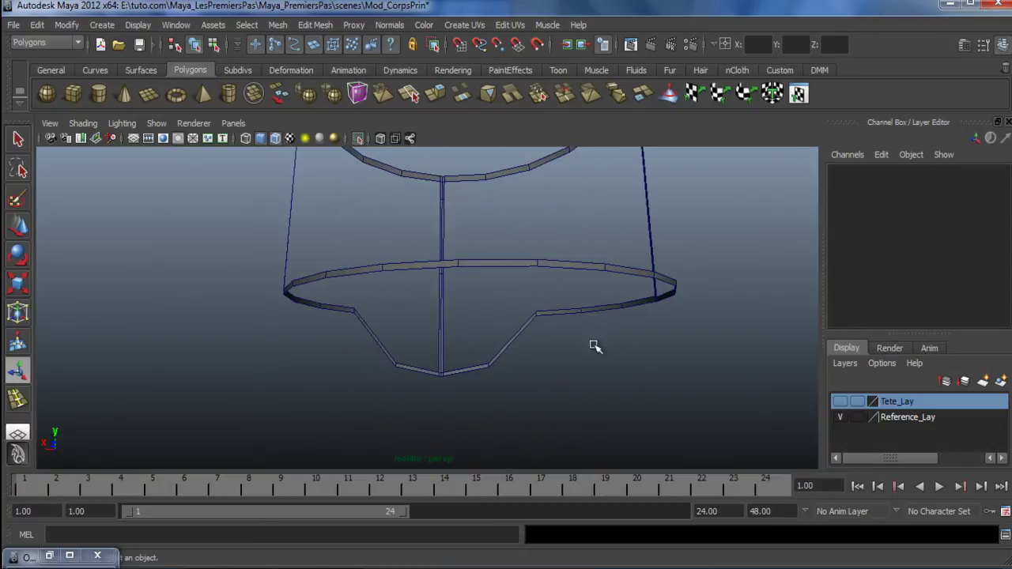
left_click_drag(451, 373, 412, 361, "alt")
scroll(434, 388, "up", 2)
scroll(488, 427, "up", 3)
left_click_drag(294, 388, 355, 372, "alt")
scroll(355, 372, "up", 3)
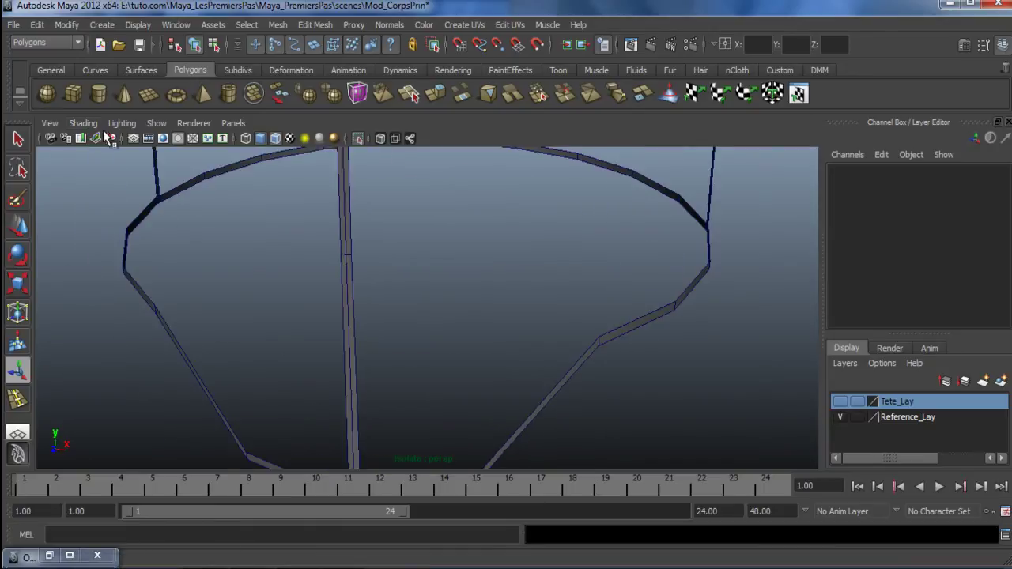
Turn off wireframe on shaded and end the isolation to show the whole robot body again
left_click(83, 124)
left_click(91, 266)
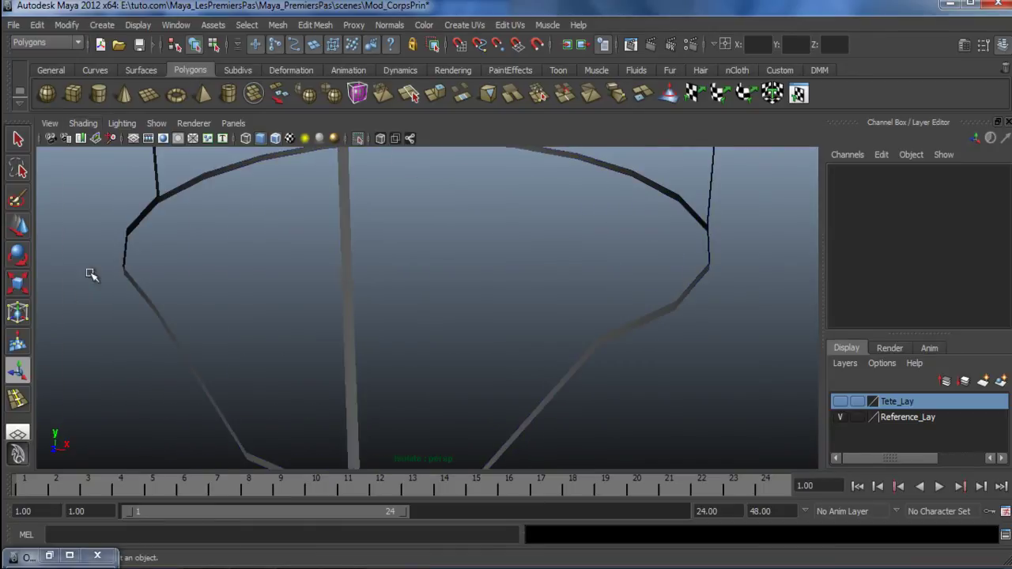
left_click(162, 124)
mouse_move(216, 87)
left_click(328, 87)
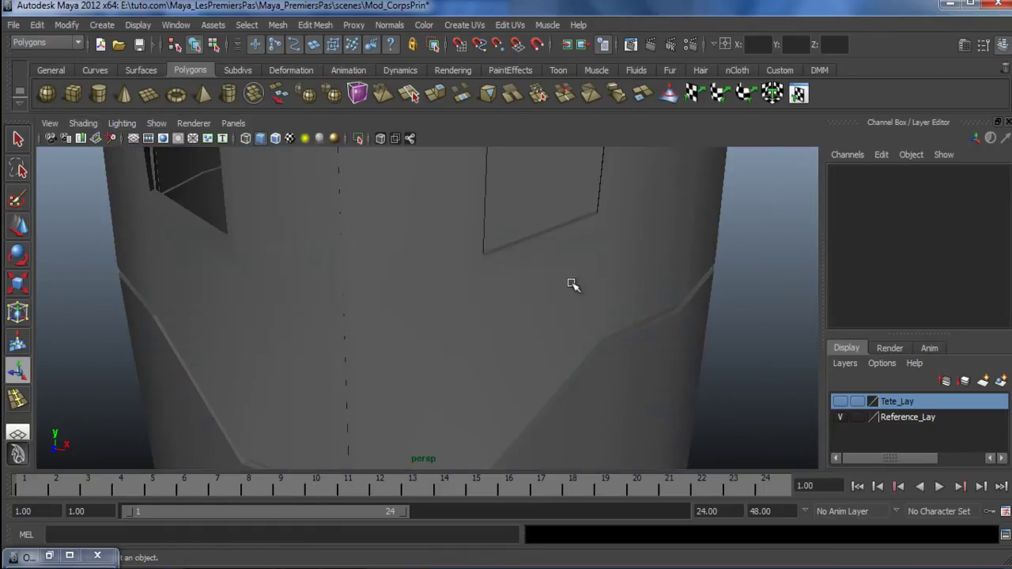
Select the panel filling one of the body's two front window openings and duplicate it
scroll(395, 309, "down", 5)
left_click_drag(395, 309, 491, 343, "alt")
left_click(463, 257)
left_click_drag(465, 296, 442, 266, "alt")
right_click_drag(442, 267, 472, 298, "alt")
middle_click_drag(446, 314, 452, 409, "alt")
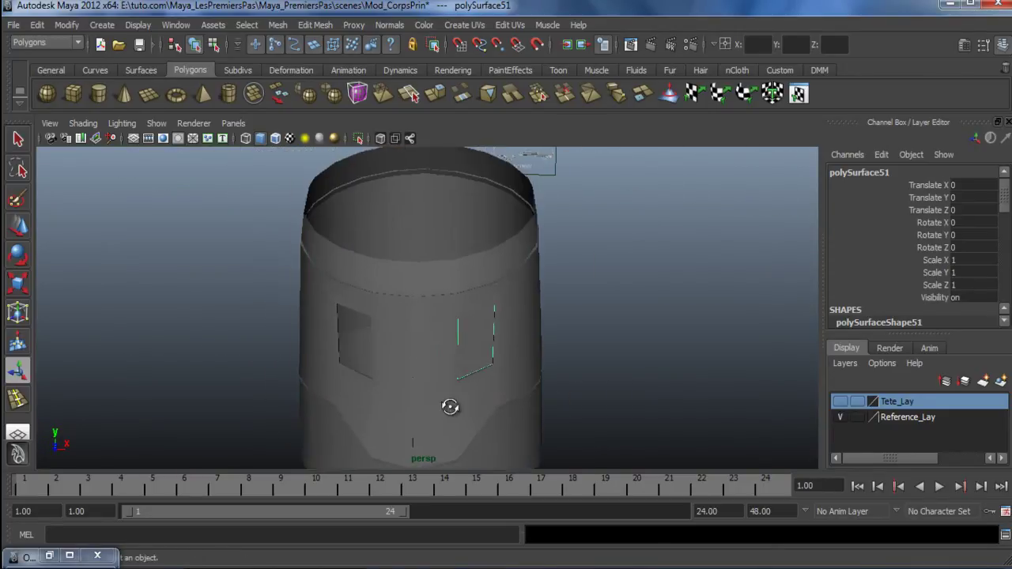
left_click_drag(452, 409, 488, 434, "alt")
key("w")
left_click_drag(459, 356, 445, 368, "alt")
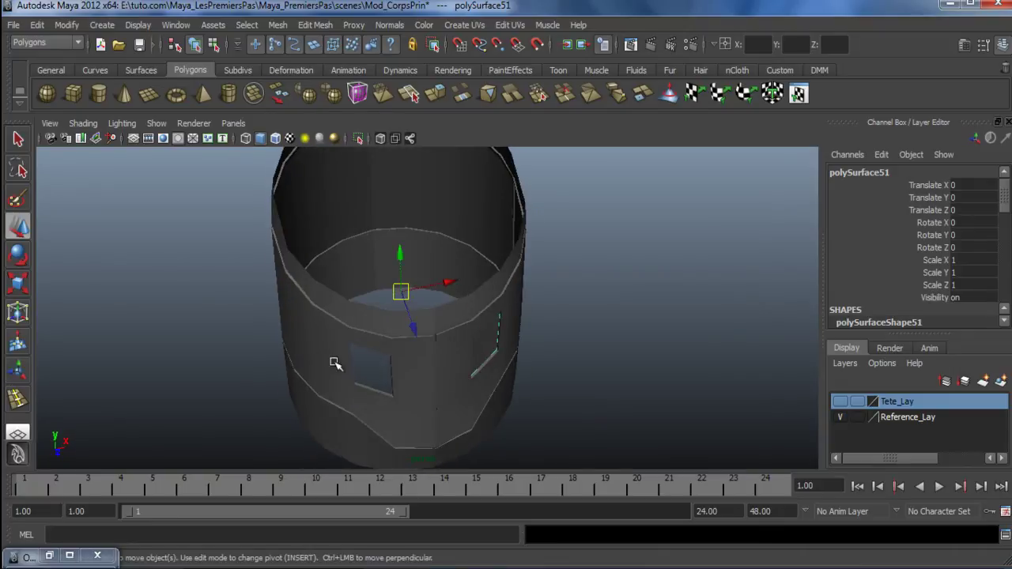
scroll(427, 408, "up", 4)
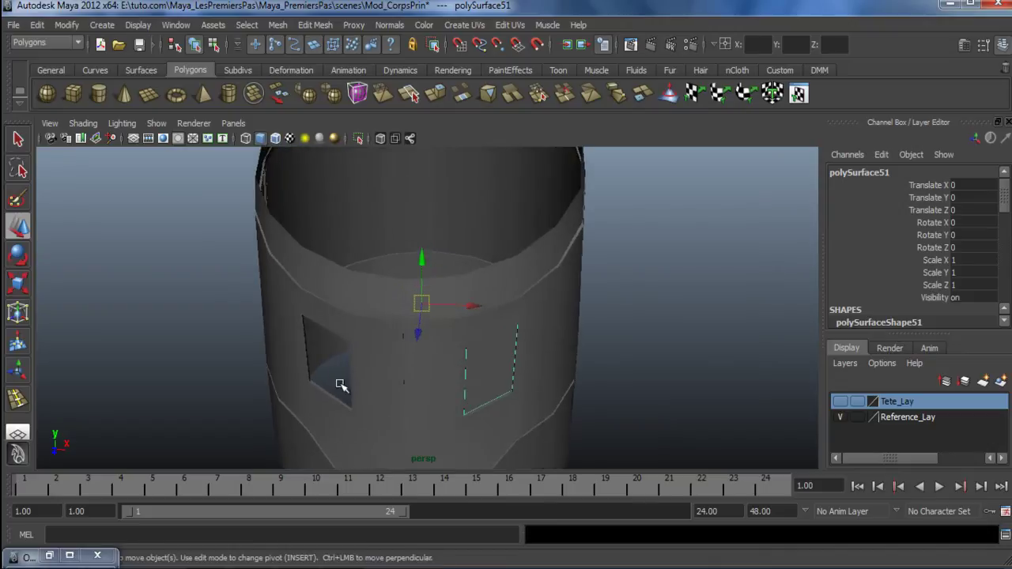
left_click_drag(506, 378, 358, 325, "alt")
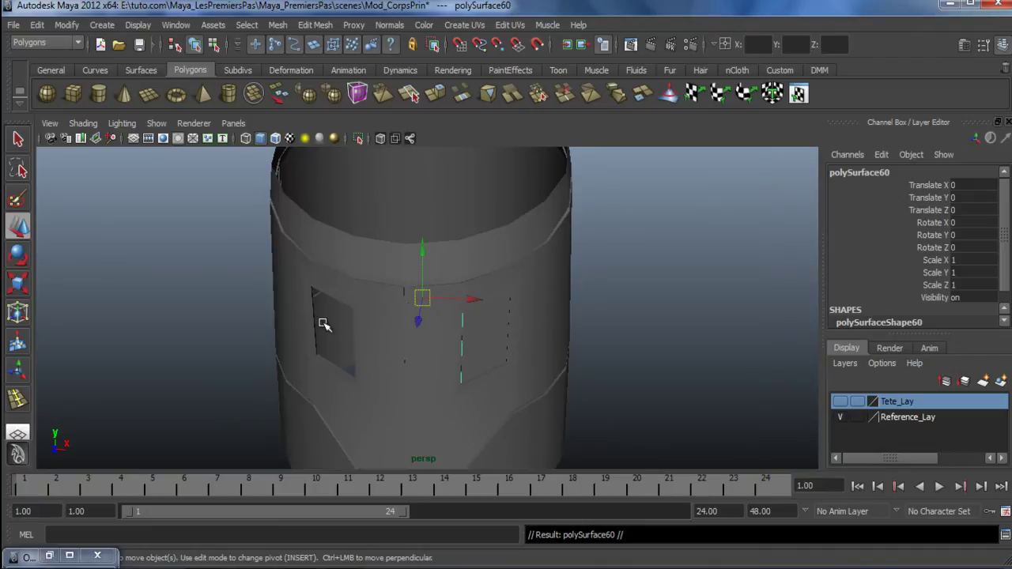
Try mirroring the duplicate panel onto the empty window opening with a Scale X of -1, and remove the duplicate
double_click(965, 261)
type("-1")
key("Return")
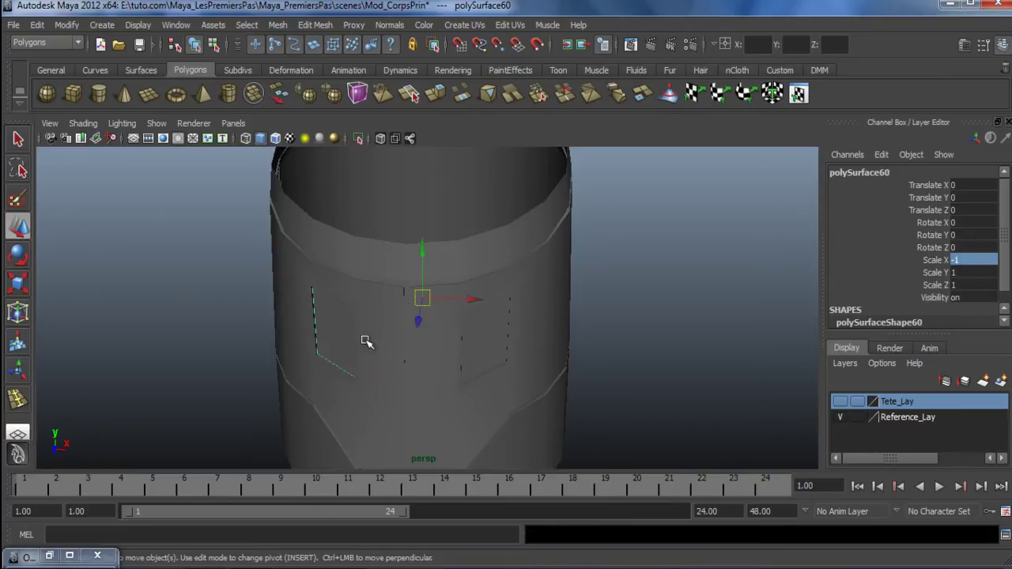
left_click(443, 348)
Select the original window panel, centre its pivot, and move the pivot away from the panel's centre, up and inward
left_click(472, 341)
left_click_drag(472, 341, 401, 286, "alt")
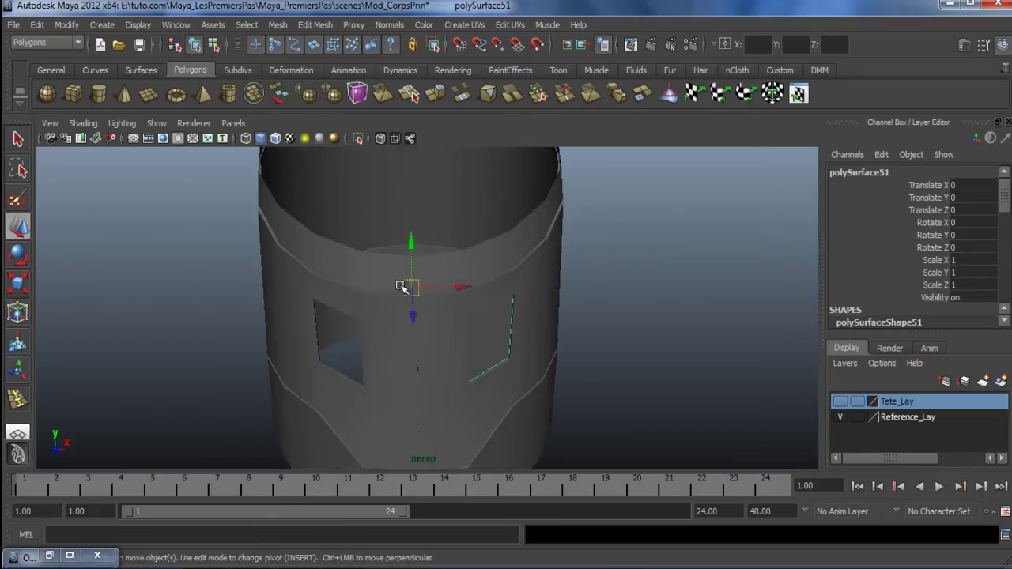
left_click_drag(512, 348, 482, 332, "alt")
right_click_drag(482, 332, 564, 406, "alt")
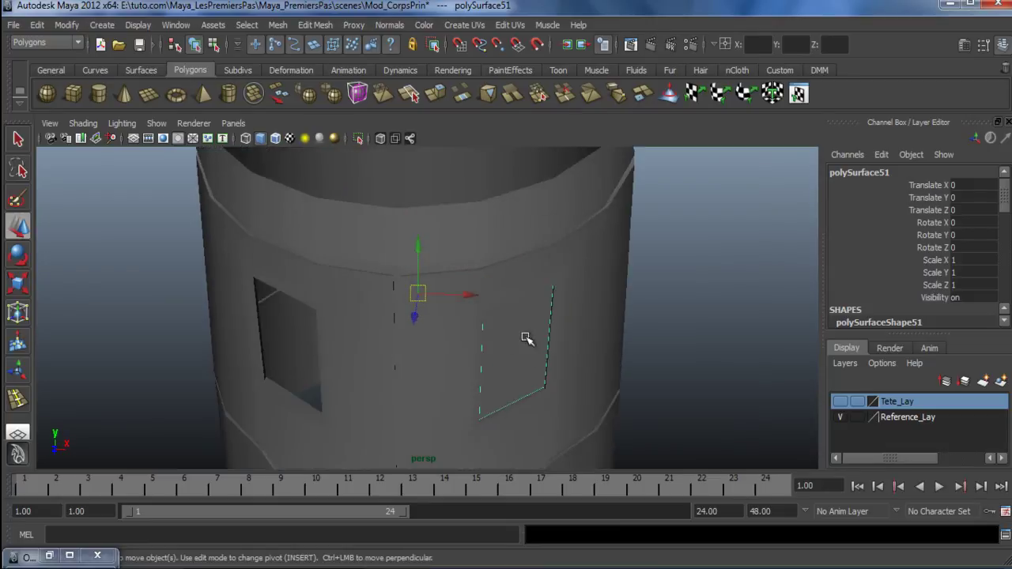
left_click_drag(445, 332, 427, 348, "alt")
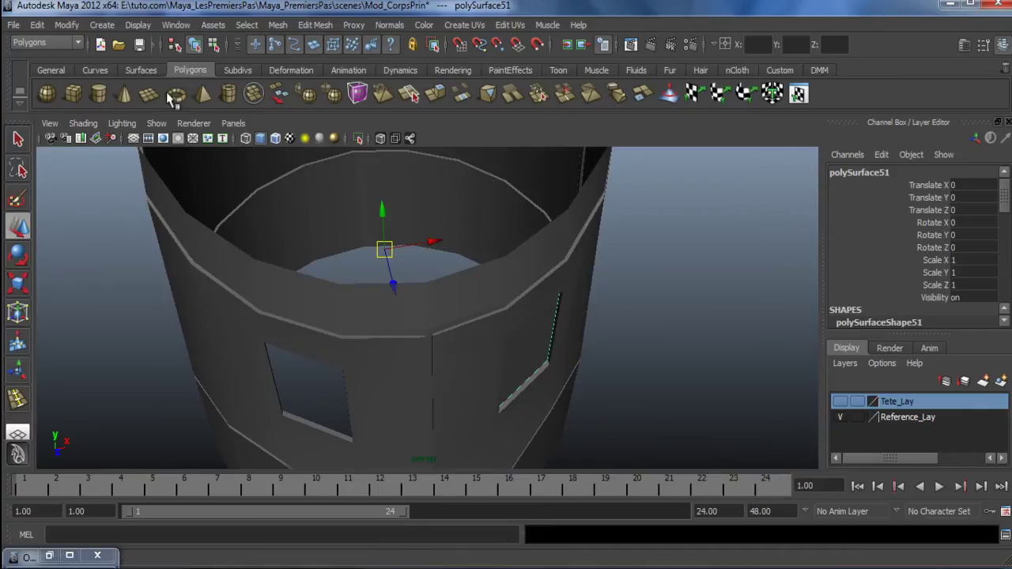
left_click(66, 24)
left_click(91, 172)
left_click_drag(506, 316, 483, 346, "alt")
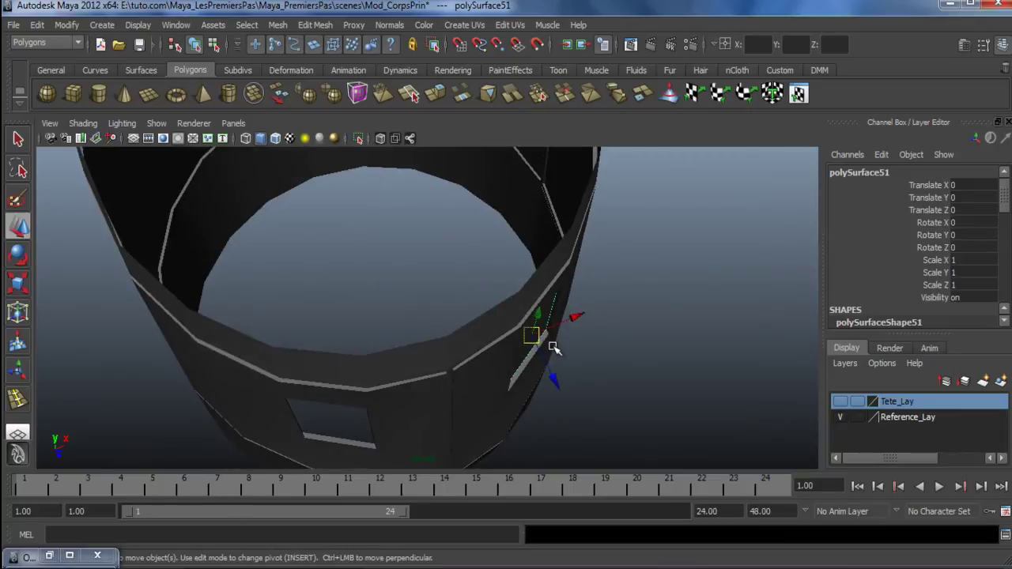
key("Insert")
left_click_drag(532, 335, 484, 237)
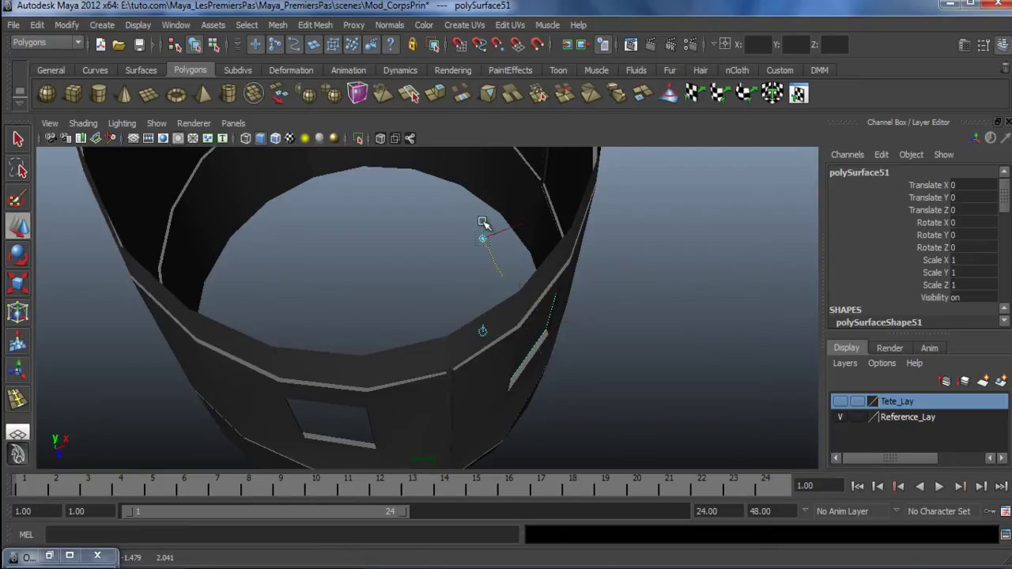
key("Insert")
Try mirroring the original panel about its off-centre pivot with a Scale X of -1, and undo the change
left_click_drag(543, 342, 657, 319, "alt")
left_click_drag(596, 327, 604, 353, "alt")
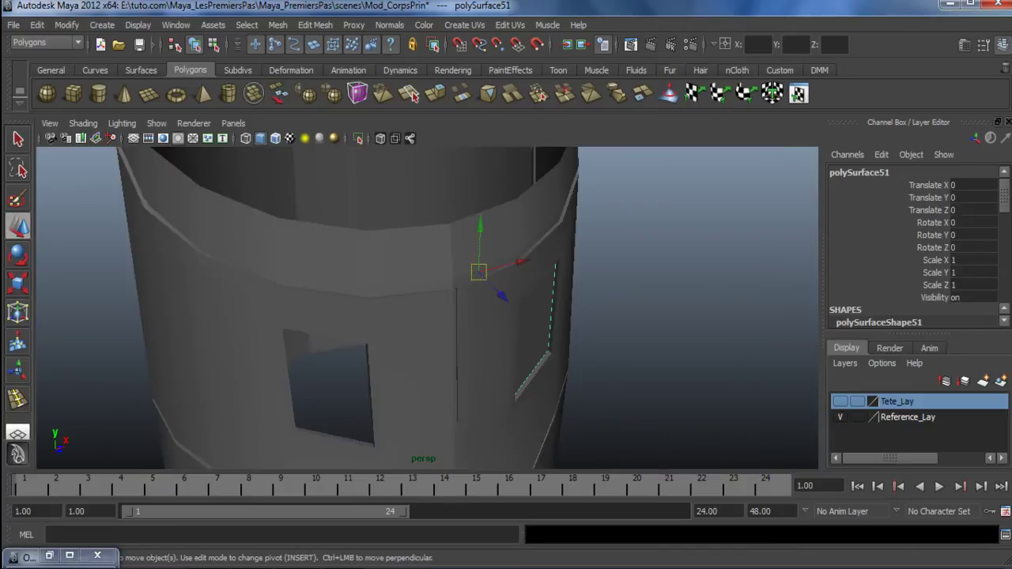
double_click(965, 261)
type("-1")
key("Return")
left_click_drag(479, 343, 487, 425, "alt")
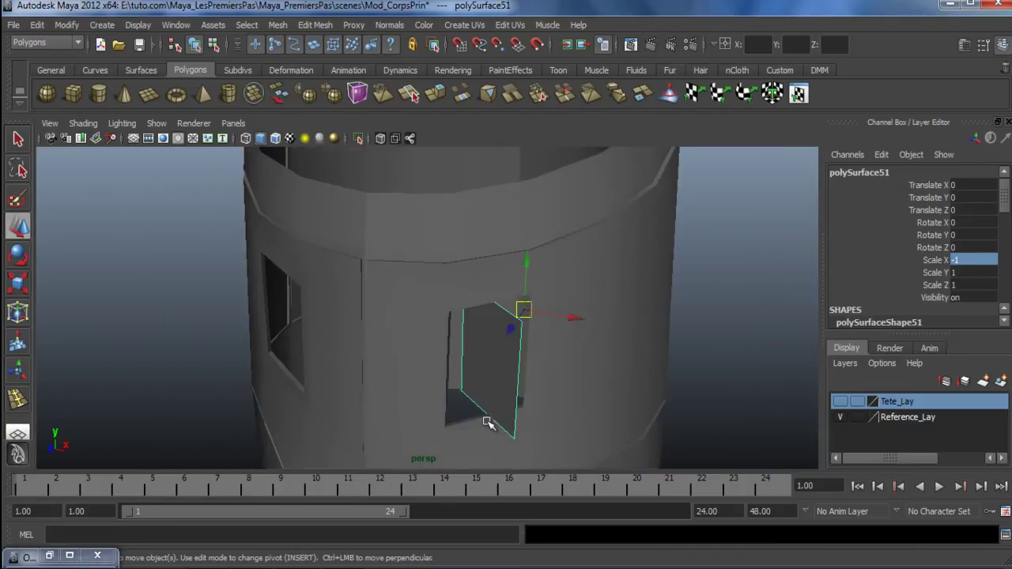
key("ctrl+z")
Try duplicating the panel and setting the copy's Scale X to -1 about its off-centre pivot, and delete the copy
key("ctrl+d")
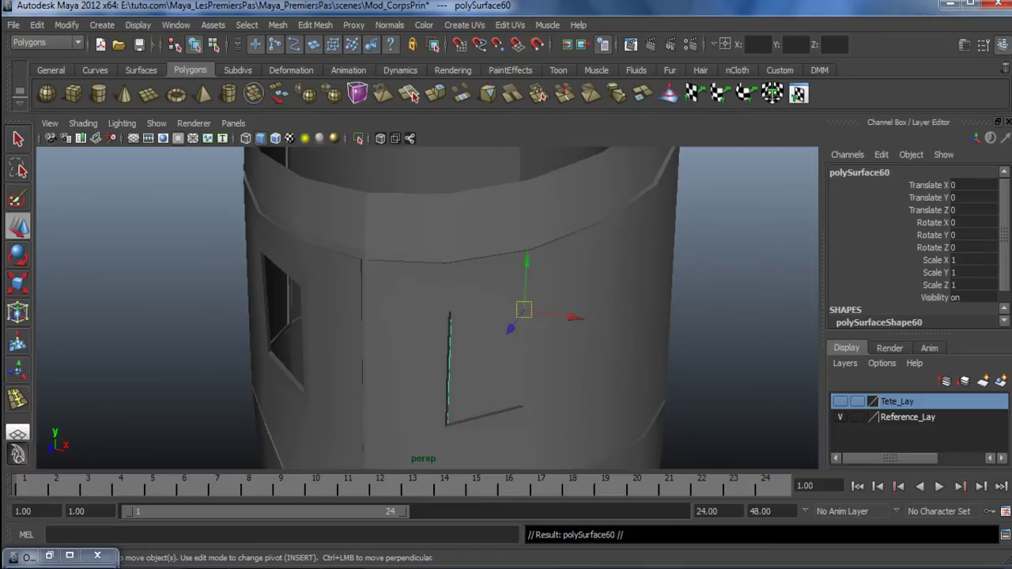
double_click(988, 260)
key("Return")
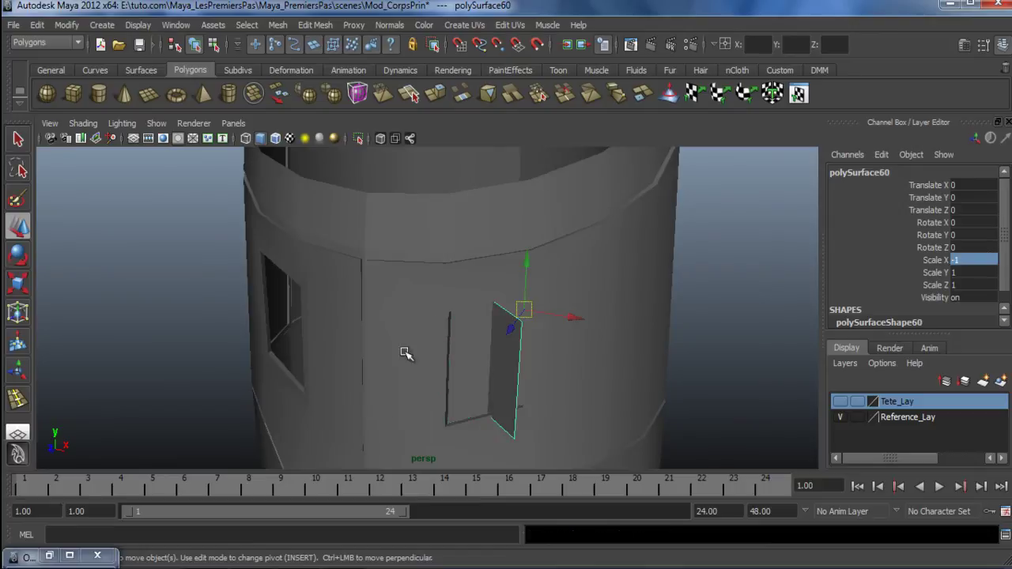
key("Delete")
Duplicate the original window panel and snap the duplicate's pivot along X to the body's centre line
left_click(472, 356)
left_click_drag(477, 355, 504, 380, "alt")
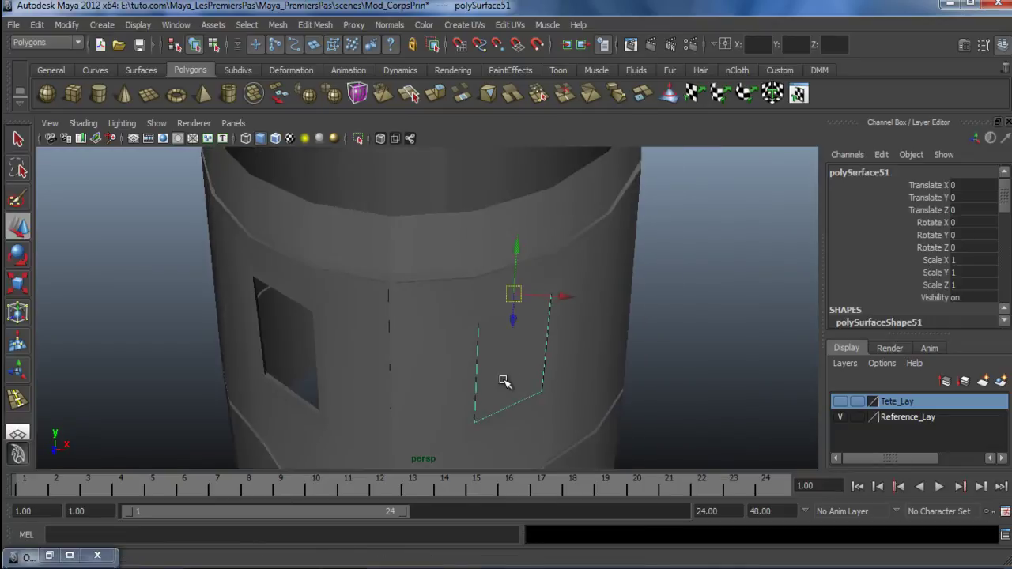
key("ctrl+d")
key("Insert")
left_click_drag(405, 315, 387, 333, "alt")
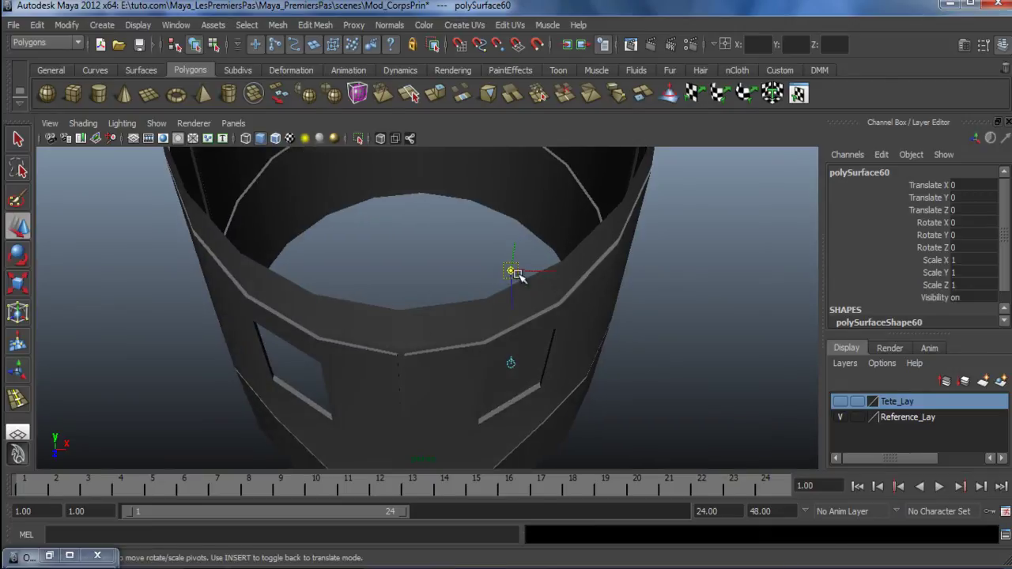
key("x")
left_click_drag(553, 271, 405, 283)
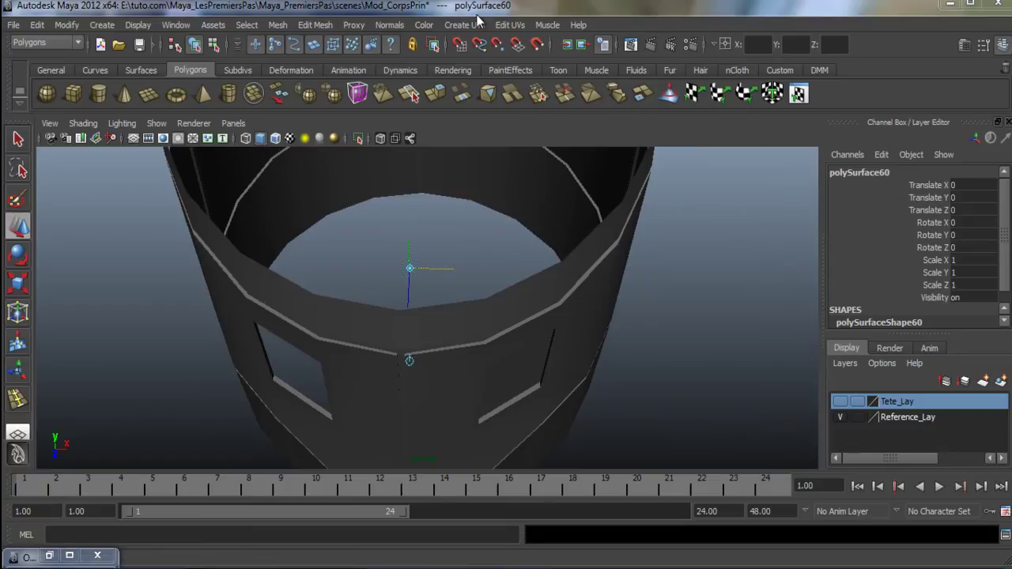
key("Insert")
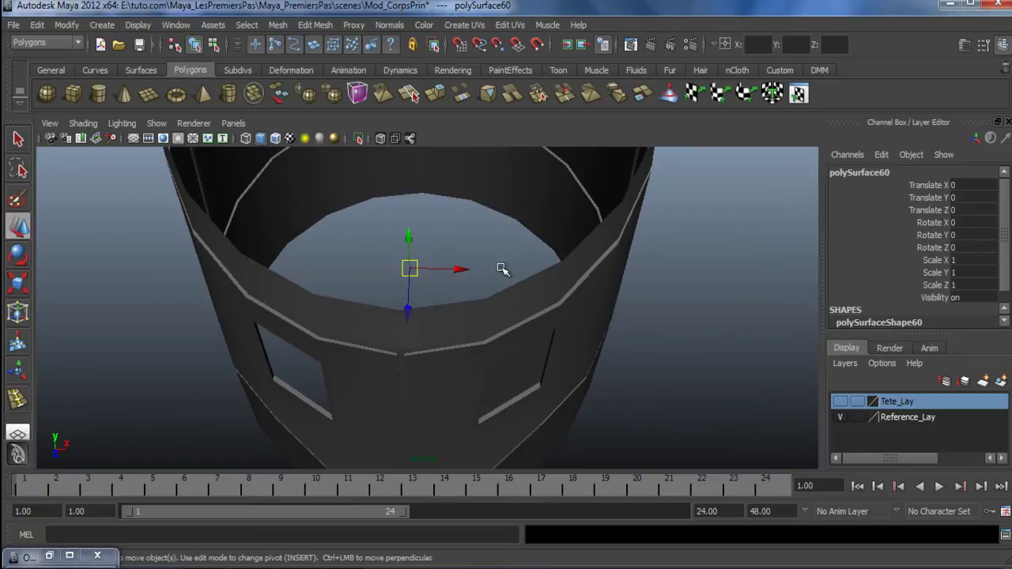
Mirror the duplicate about the body's centre with a Scale X of -1, and discard this duplicate
left_click_drag(499, 360, 550, 370, "alt")
left_click(966, 260)
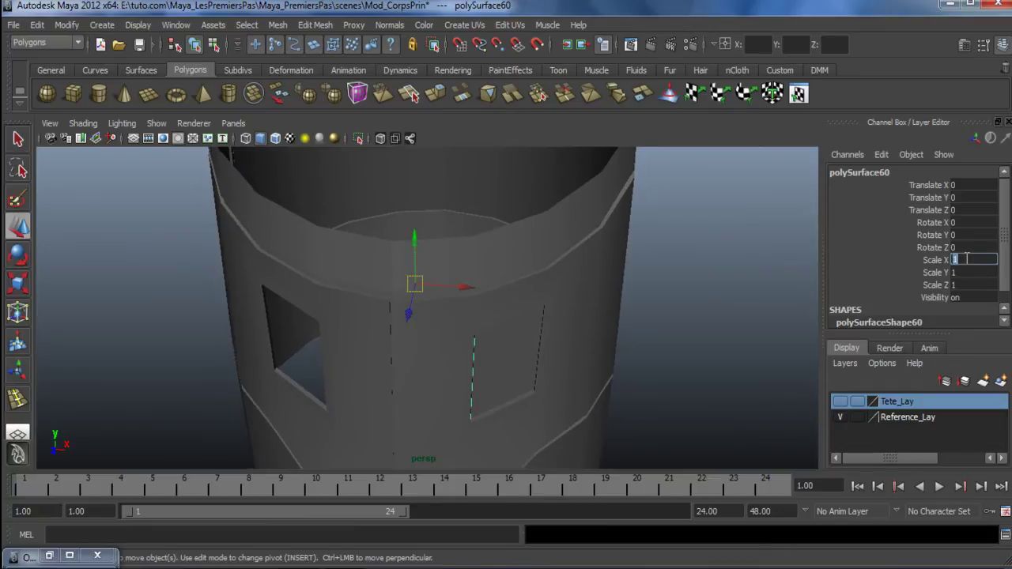
type("-1")
key("Return")
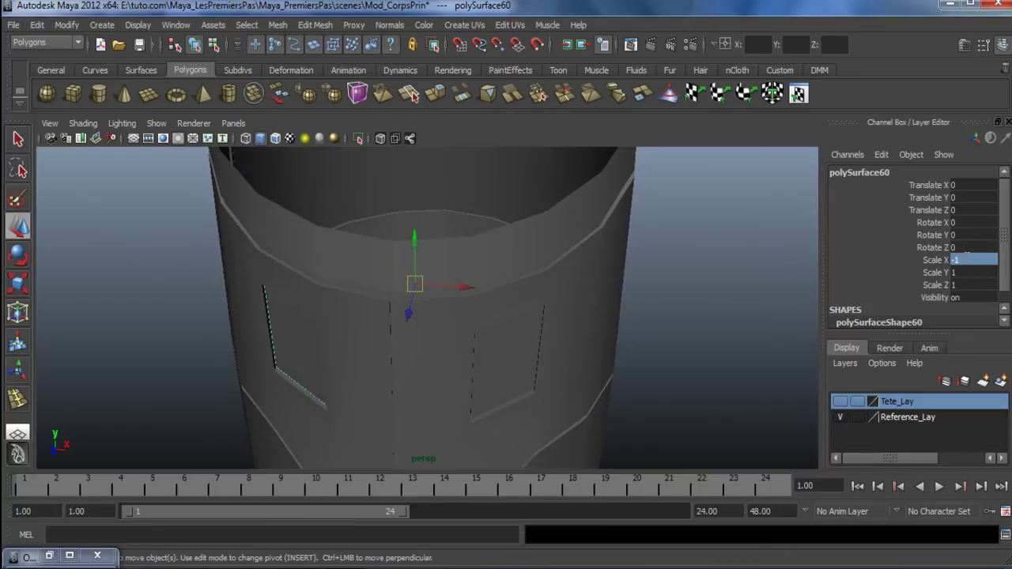
left_click(218, 433)
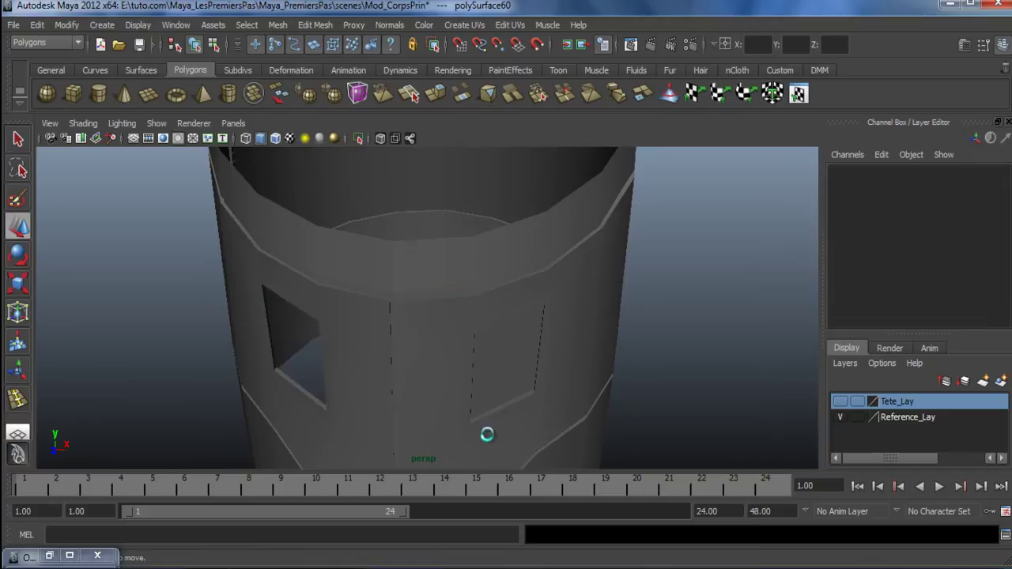
Select the original window panel, duplicate it, and group the duplicate with the group pivot at the origin
left_click(511, 328)
left_click_drag(399, 360, 409, 367, "alt")
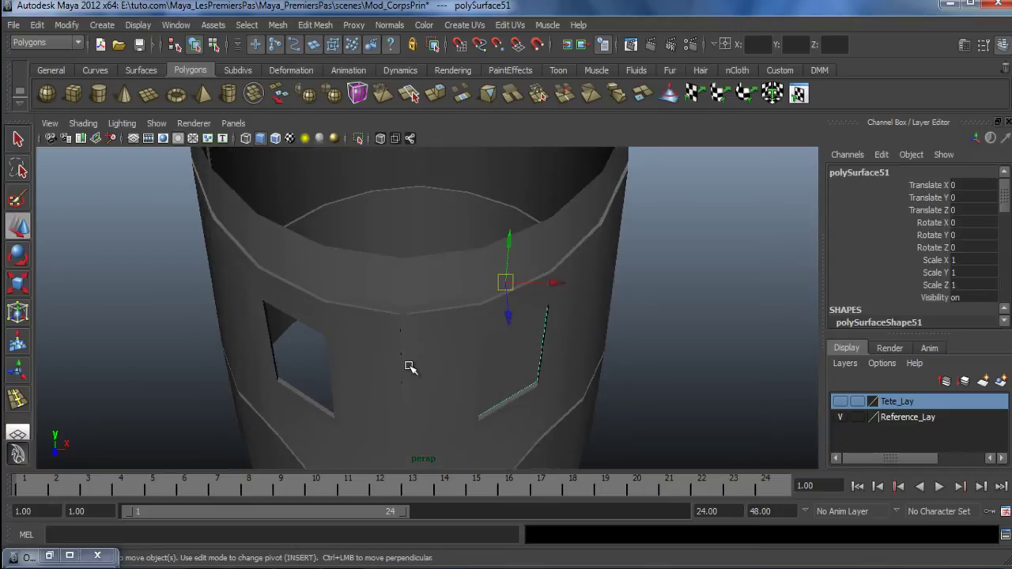
key("ctrl+d")
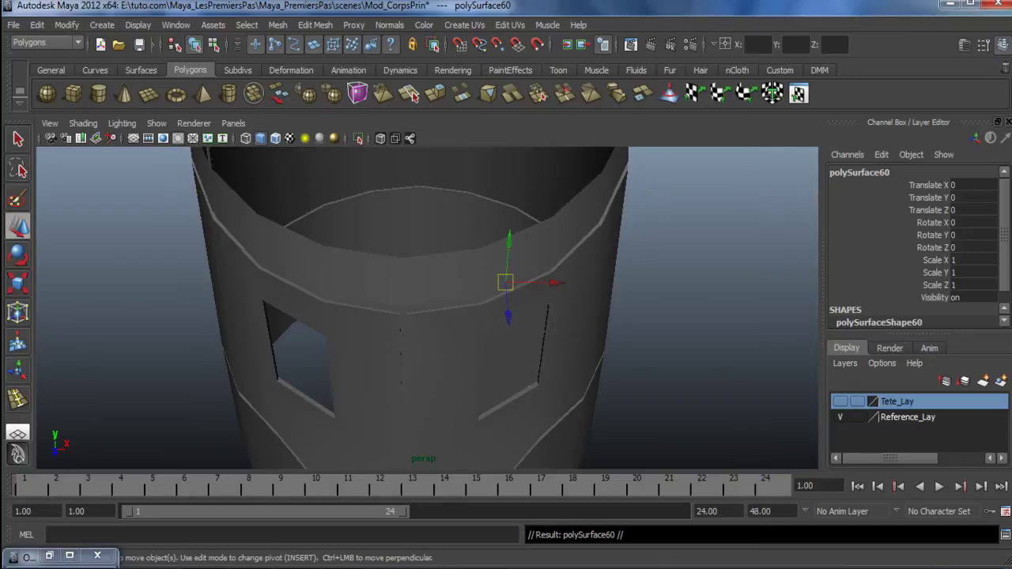
left_click_drag(434, 367, 438, 369, "alt")
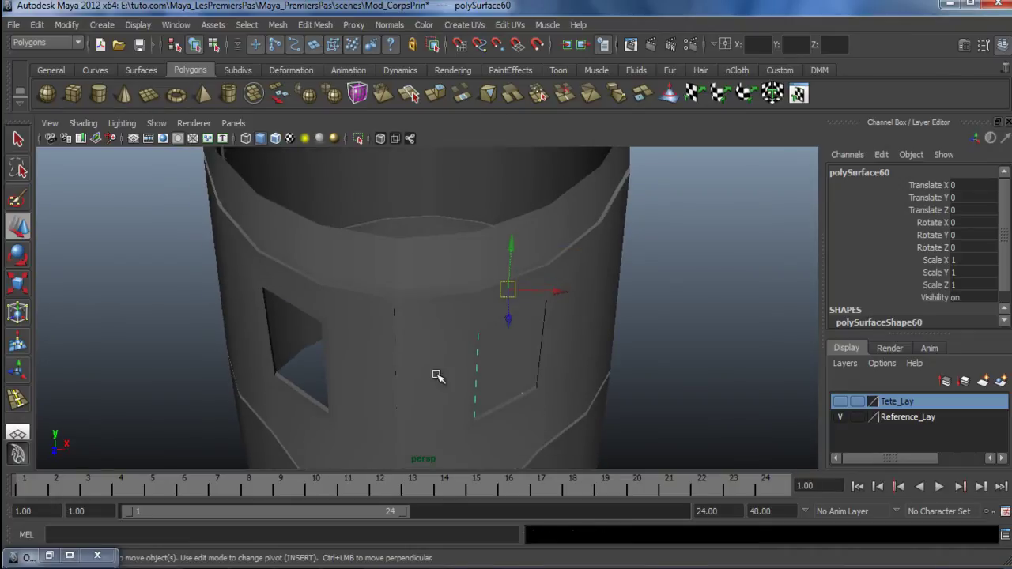
left_click(36, 24)
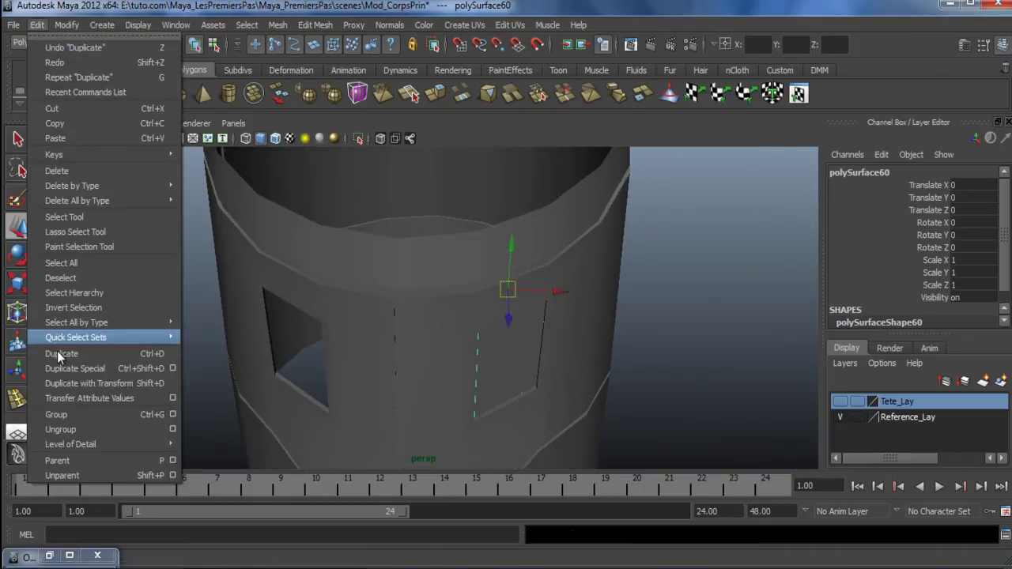
left_click(84, 417)
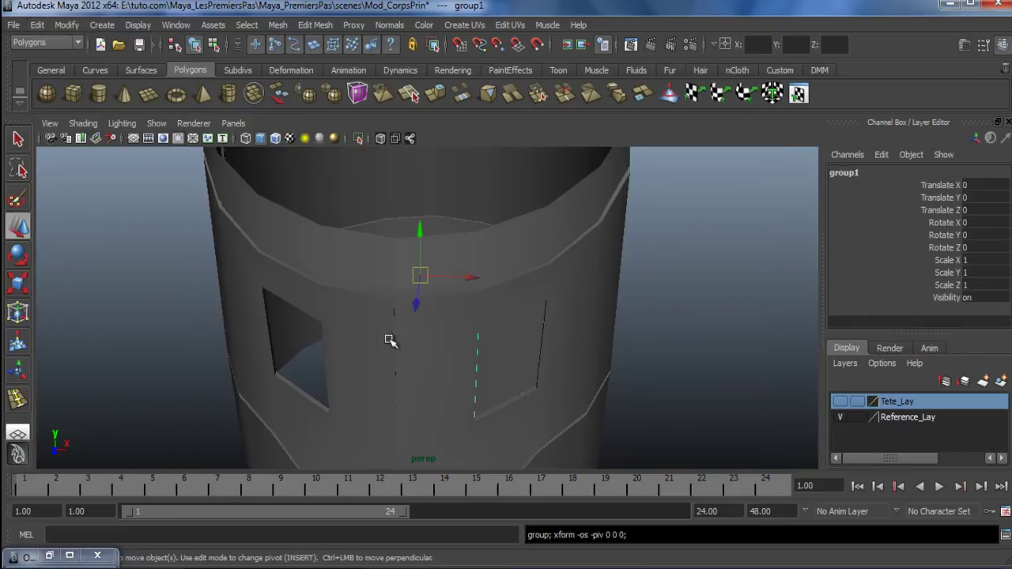
Mirror the grouped duplicate panel into the body's other window opening by setting the group's Scale X to -1
left_click_drag(458, 366, 467, 294, "alt")
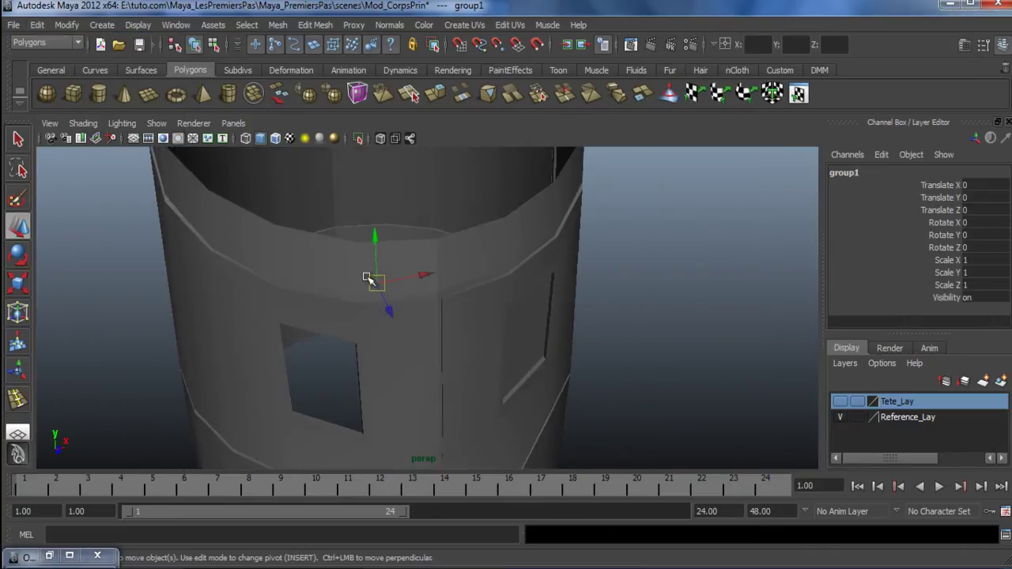
double_click(980, 260)
type("-")
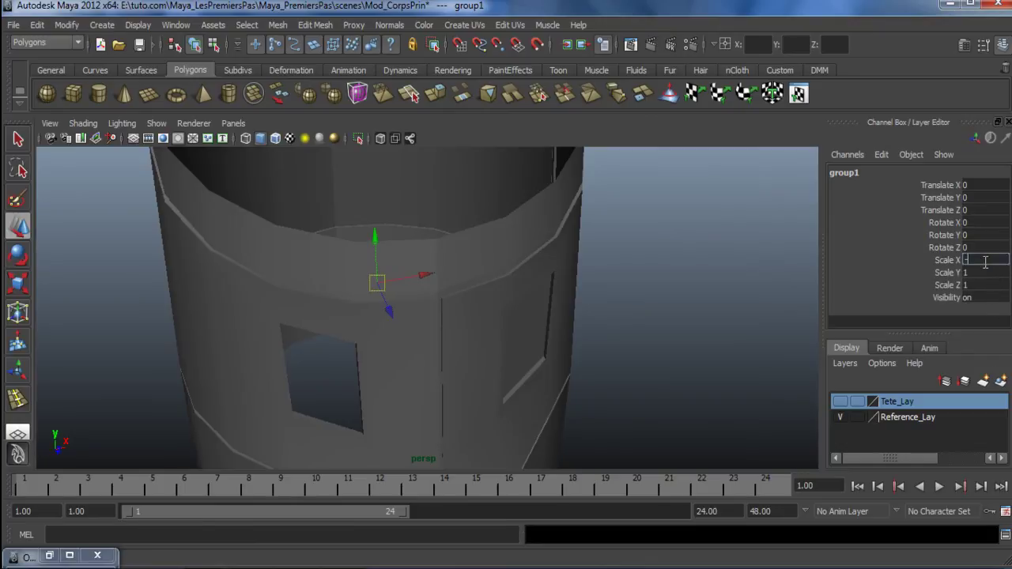
type("1")
key("Return")
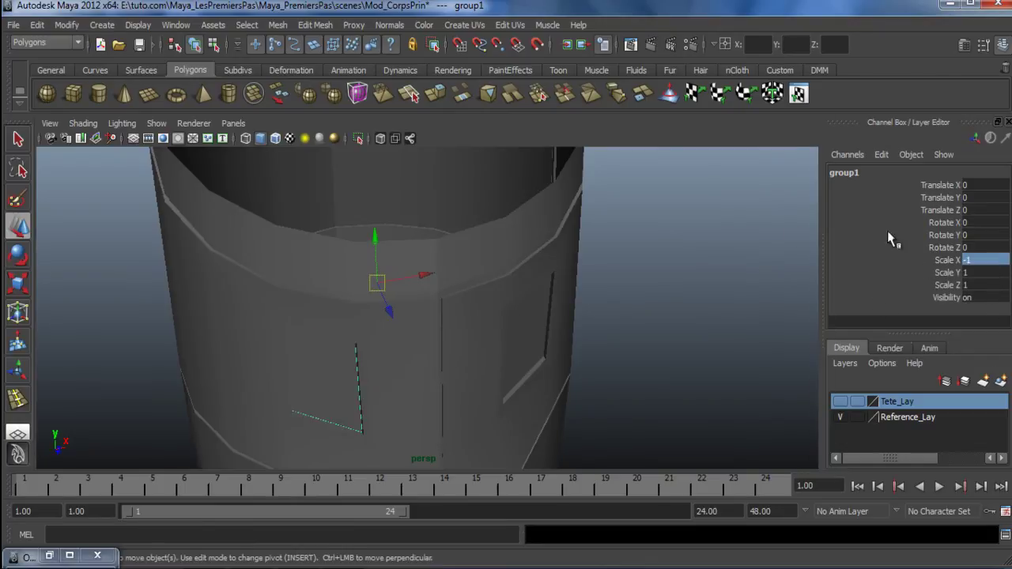
left_click(342, 376)
left_click_drag(350, 384, 336, 301, "alt")
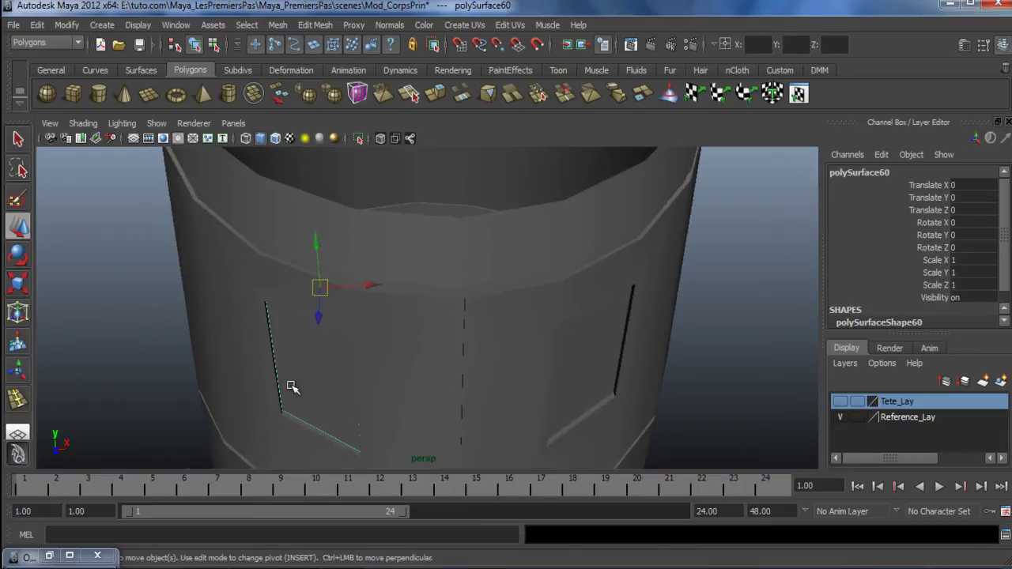
left_click(757, 338)
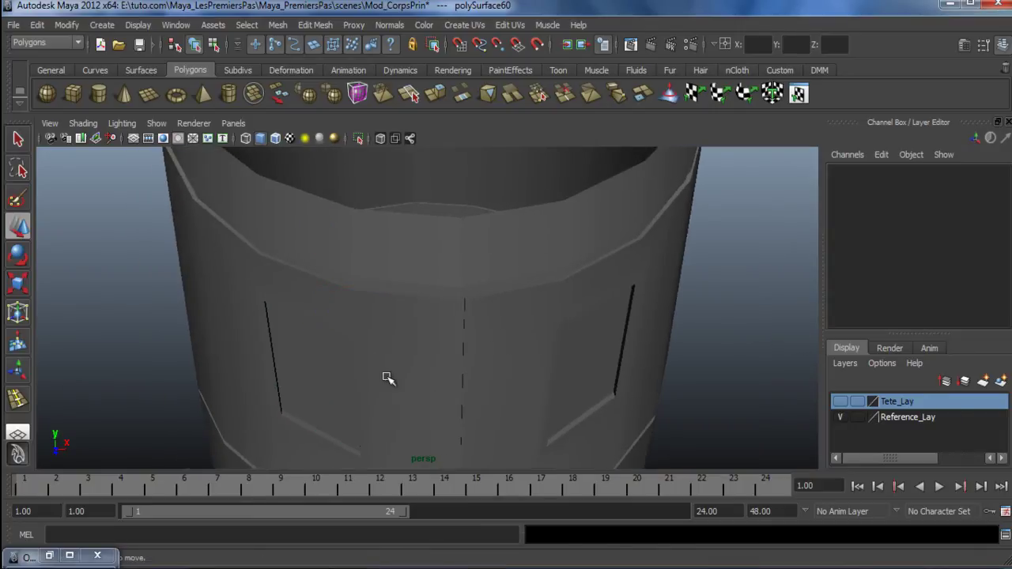
Locate the mirrored panel's parent group in the Outliner and select that group
left_click(320, 330)
left_click_drag(327, 326, 551, 314, "alt")
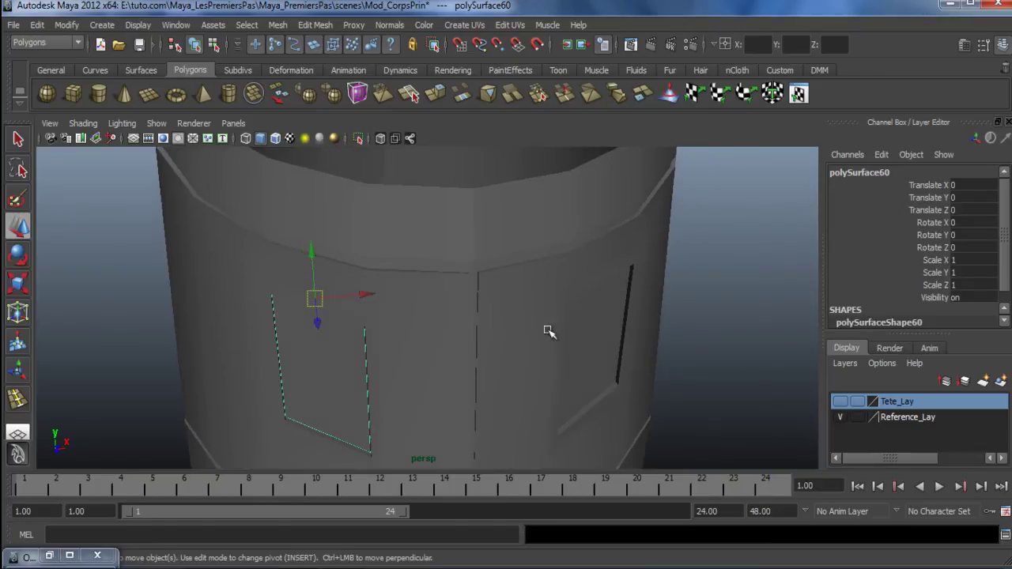
left_click_drag(420, 403, 344, 374, "alt")
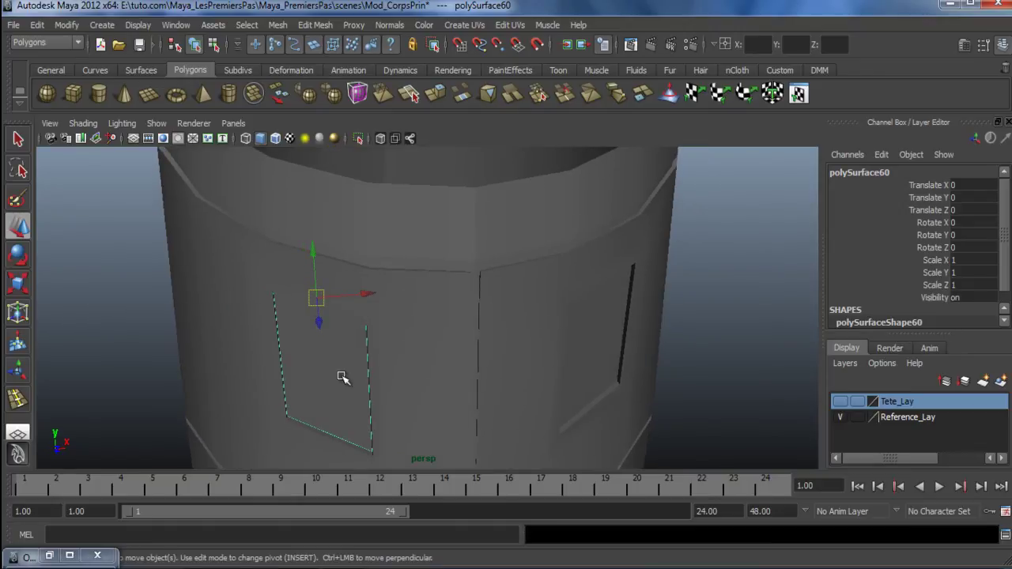
key("ctrl+shift+d")
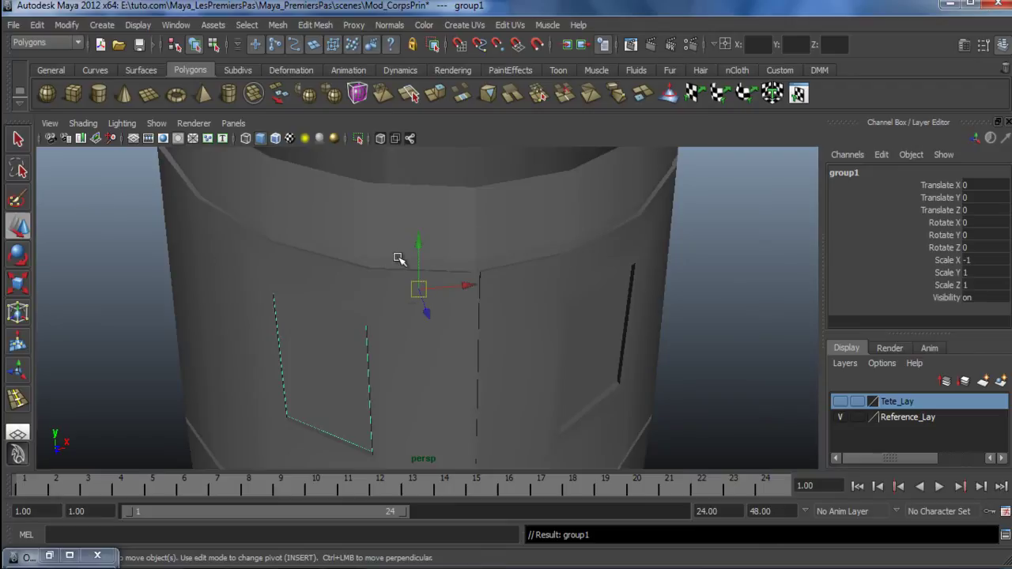
left_click(177, 24)
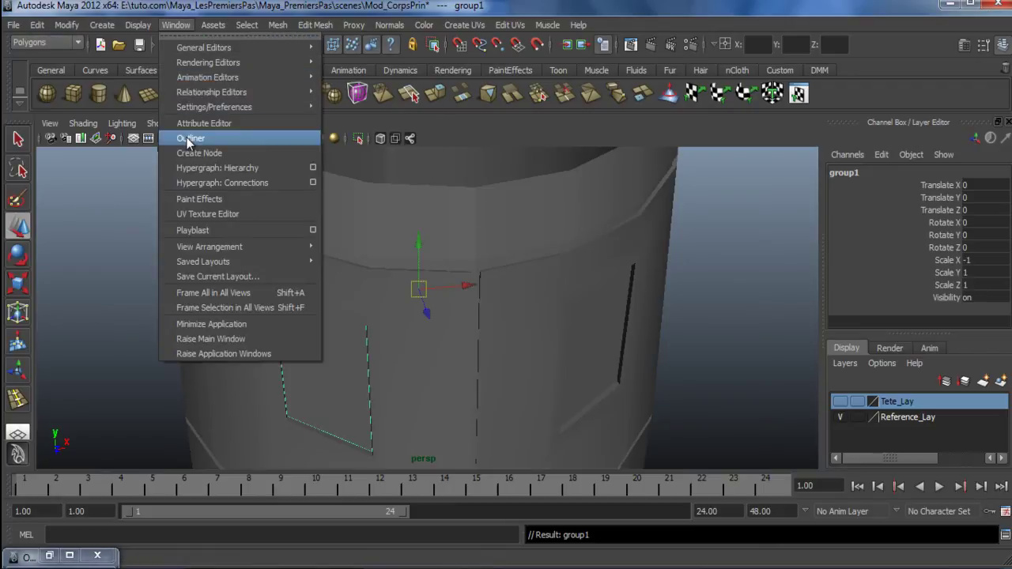
left_click(187, 138)
left_click_drag(458, 125, 127, 115)
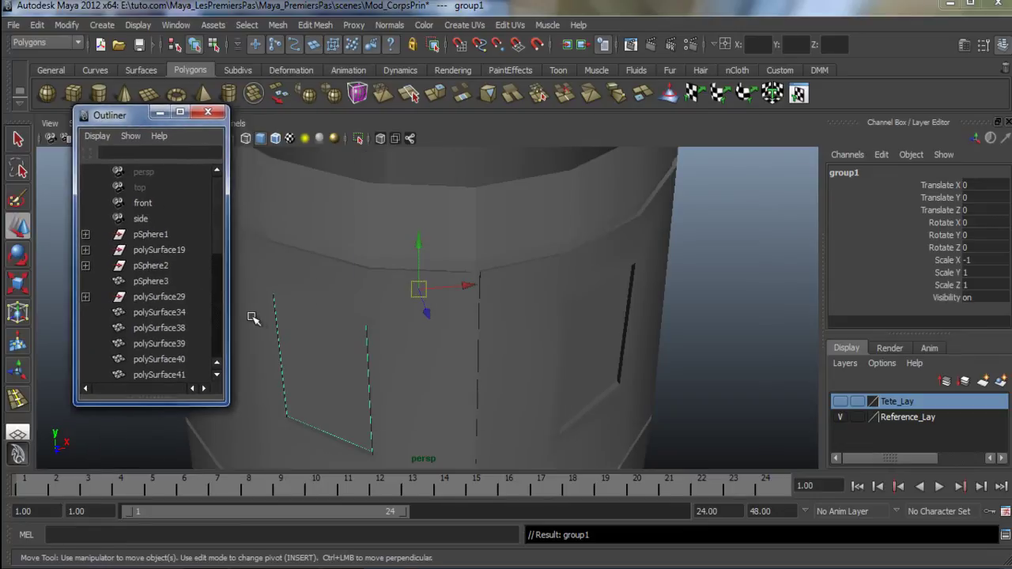
left_click(316, 355)
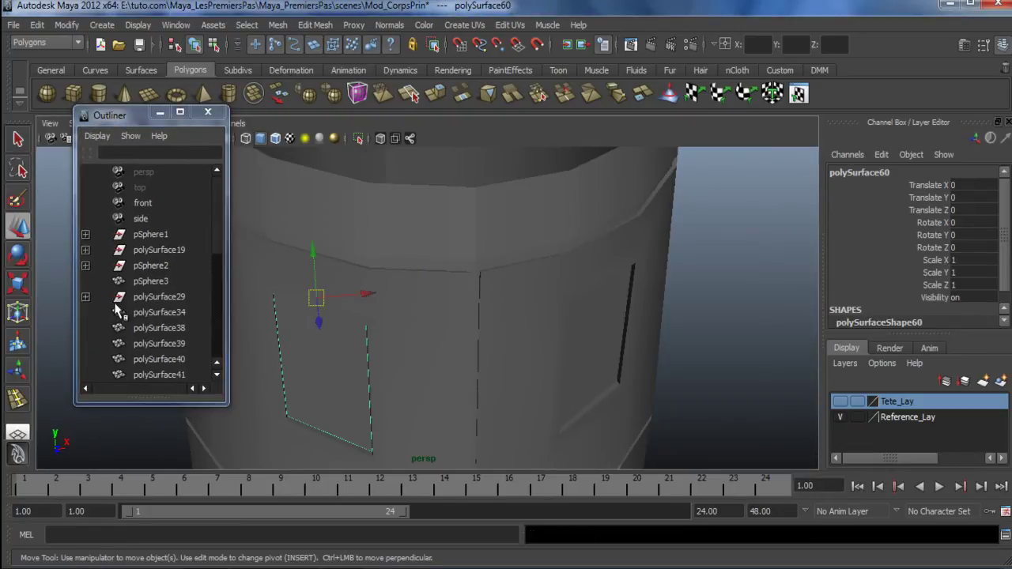
key("f")
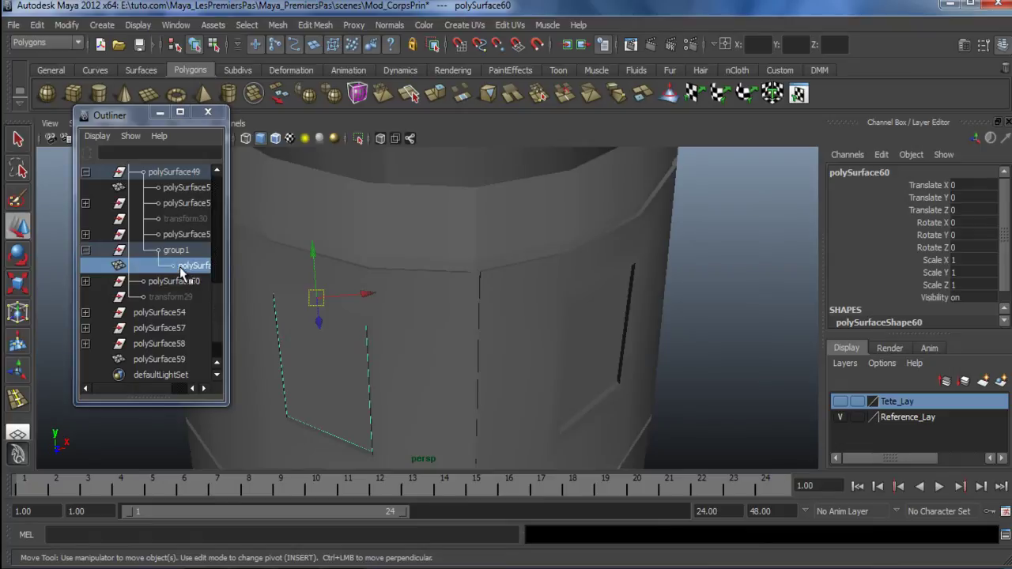
left_click(157, 250)
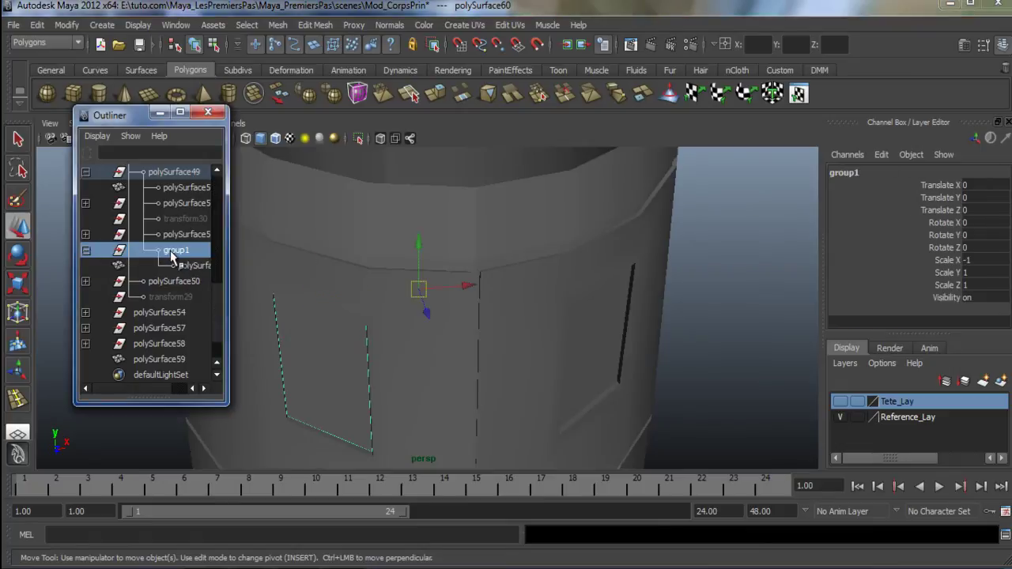
left_click(86, 249)
left_click(160, 112)
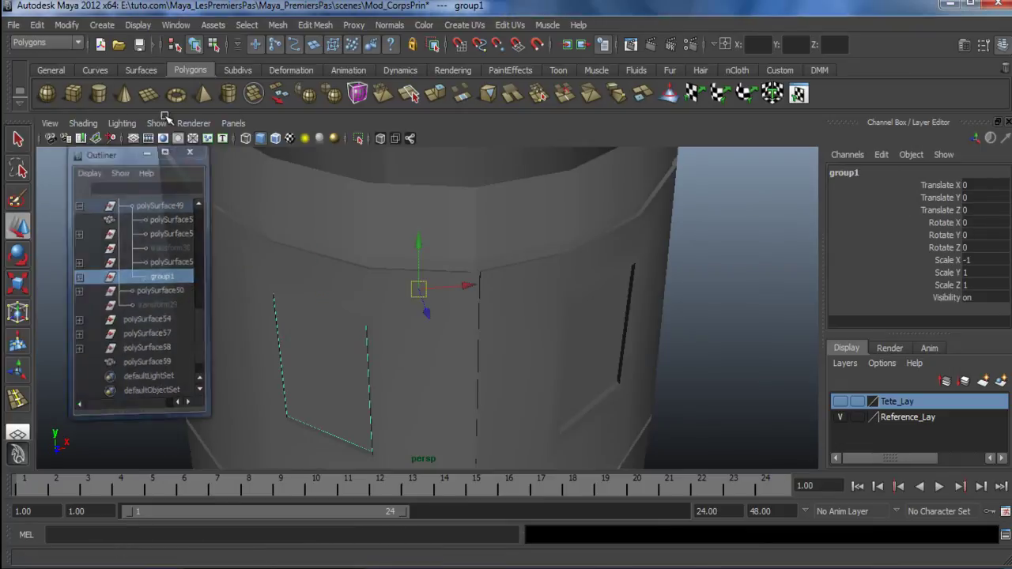
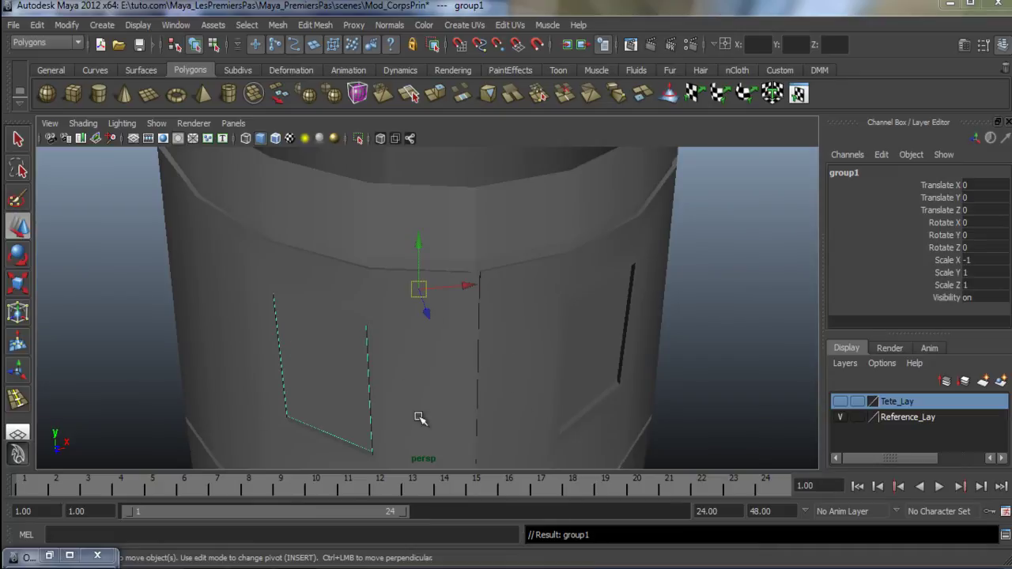
Ungroup the mirrored panel from its parent group
left_click(37, 25)
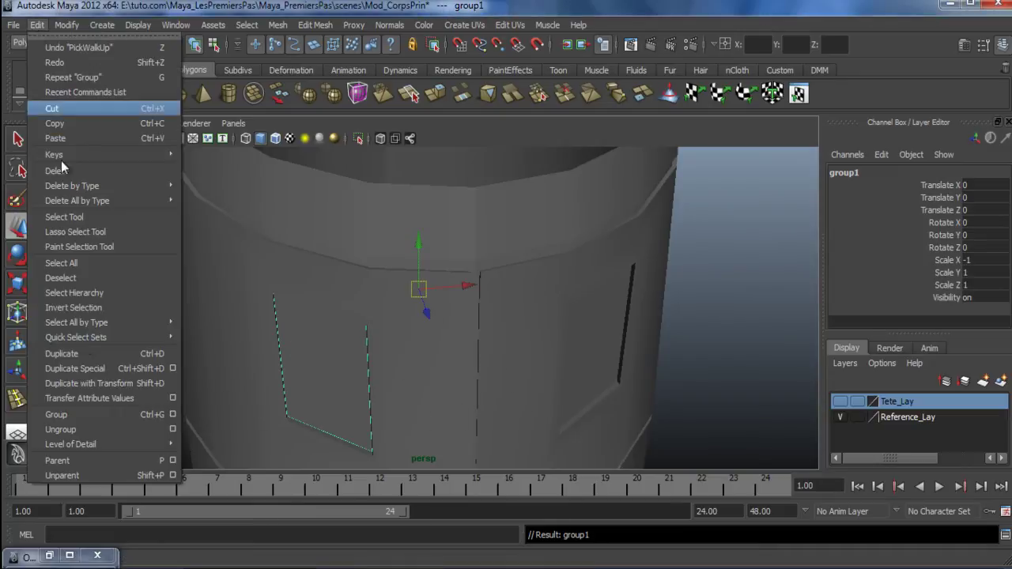
left_click(108, 430)
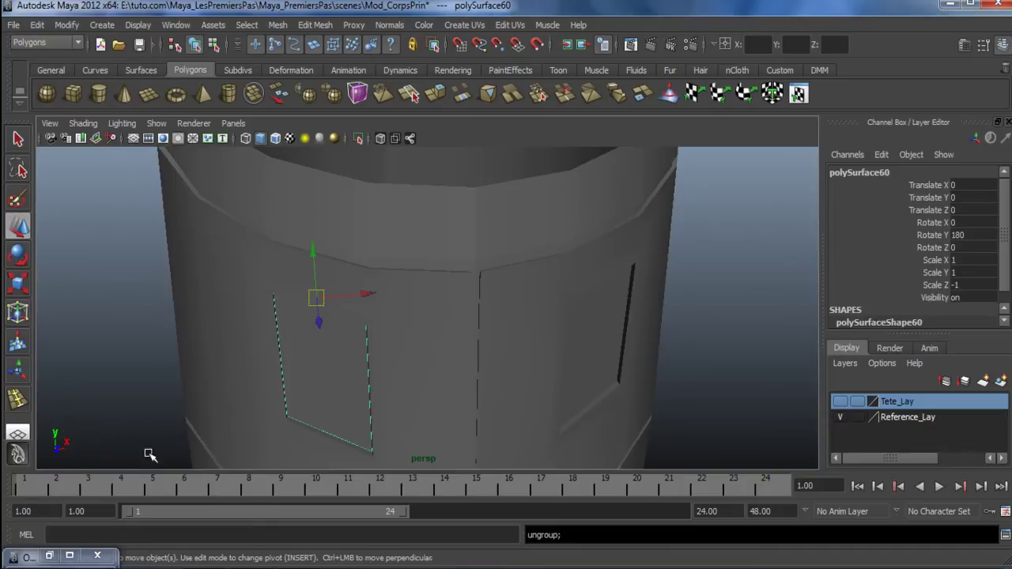
scroll(306, 406, "up", 2)
scroll(260, 384, "up", 2)
scroll(290, 318, "down", 2)
scroll(520, 371, "down", 1)
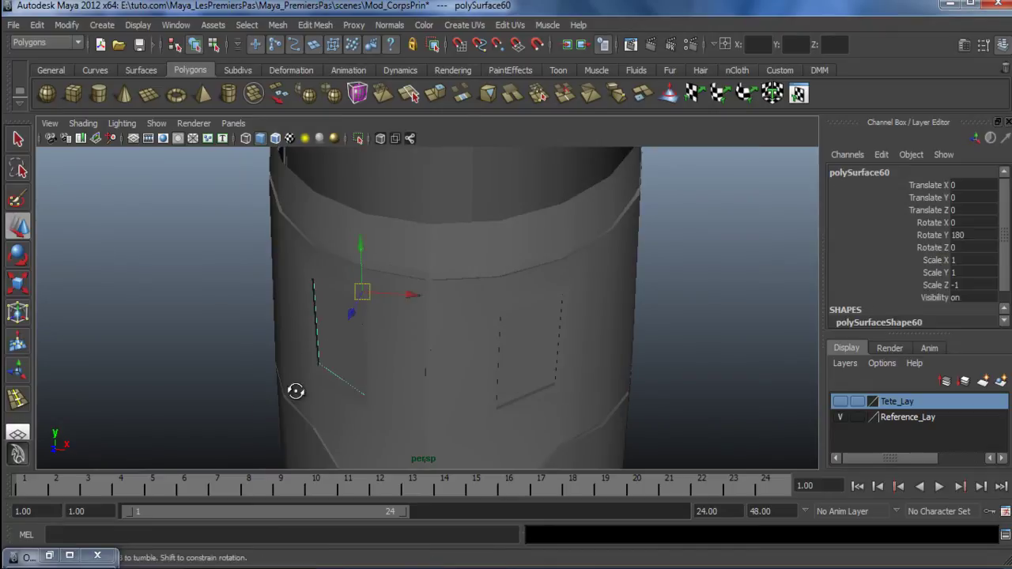
Examine the mirrored window panel against the original from several angles around the body
left_click_drag(296, 390, 338, 396, "alt")
scroll(538, 321, "down", 5)
left_click_drag(535, 324, 415, 343, "alt")
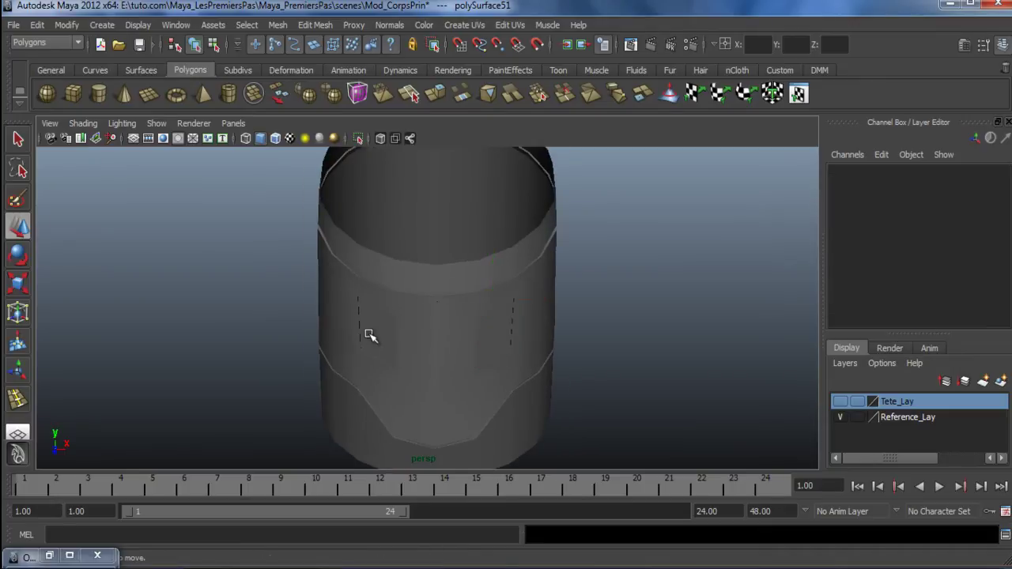
left_click_drag(416, 362, 408, 359, "alt")
scroll(366, 373, "up", 2)
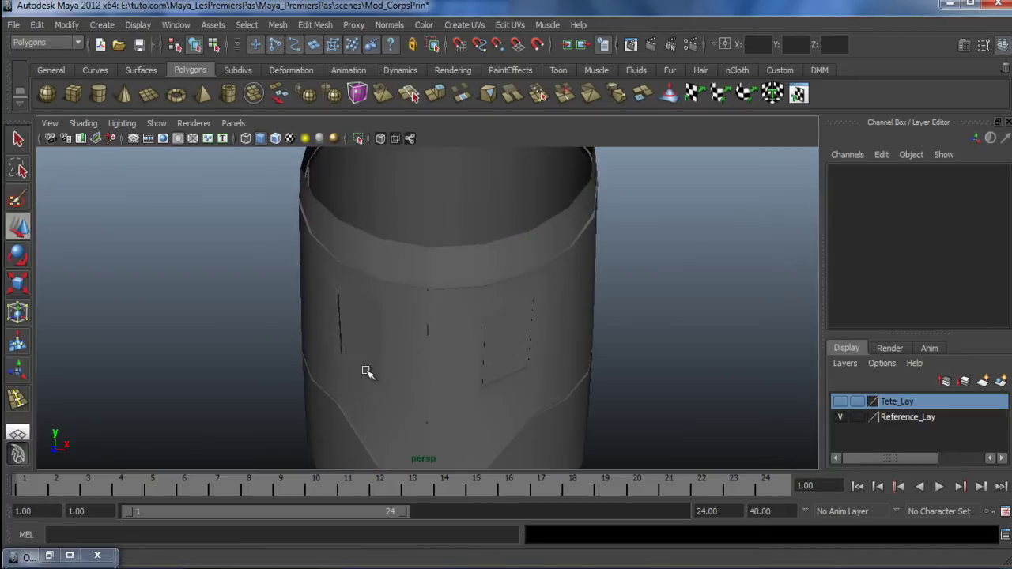
left_click(362, 332)
left_click_drag(334, 355, 351, 300, "alt")
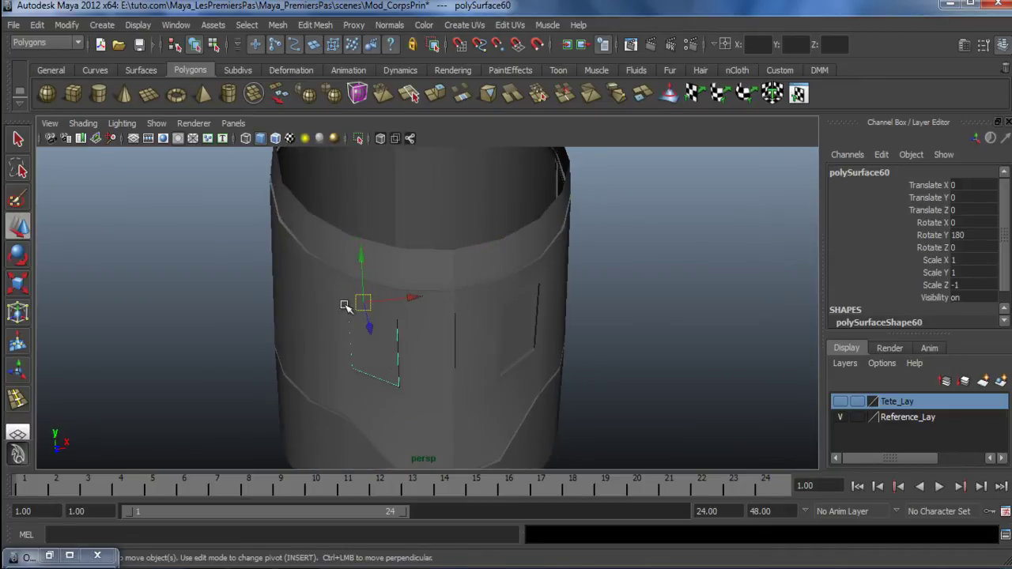
left_click_drag(418, 373, 342, 302, "alt")
scroll(348, 306, "up", 2)
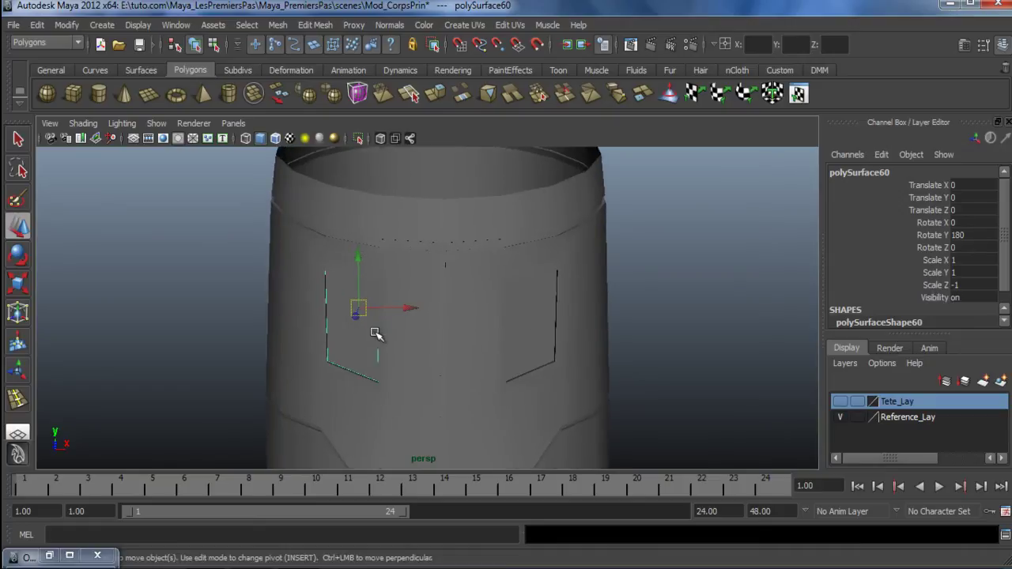
Delete the mirrored panel from its window opening
middle_click_drag(377, 334, 425, 271, "alt")
left_click_drag(425, 271, 418, 283, "alt")
left_click_drag(481, 324, 472, 322, "alt")
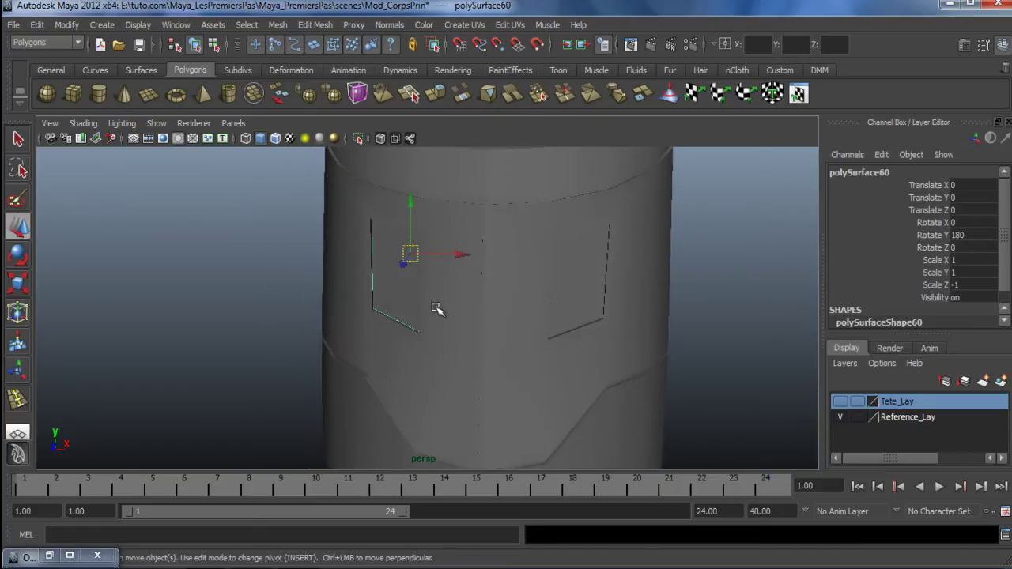
left_click(377, 295)
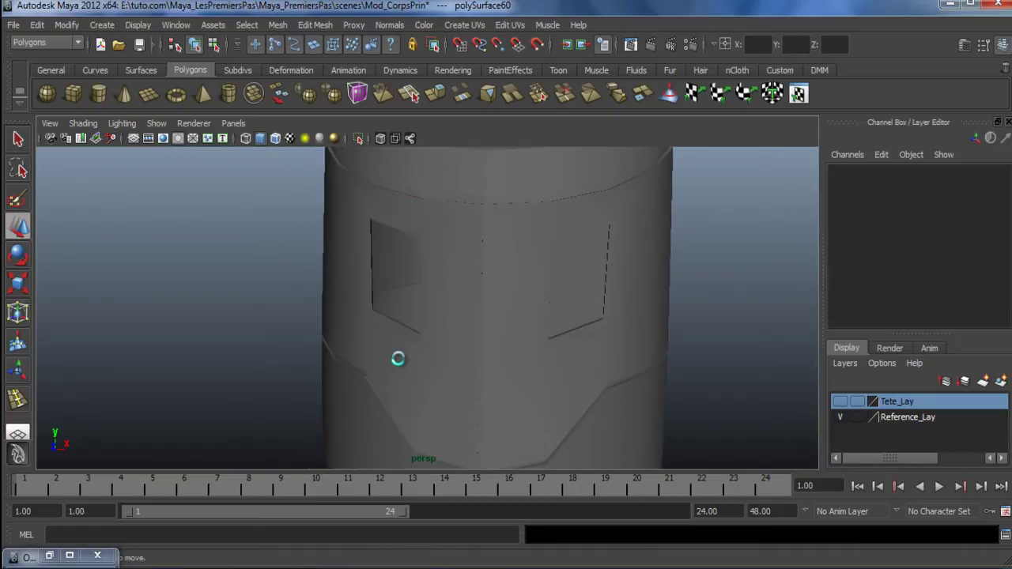
Duplicate the original window panel and group the duplicate with the group pivot at the origin
left_click(583, 260)
left_click_drag(553, 321, 521, 331, "alt")
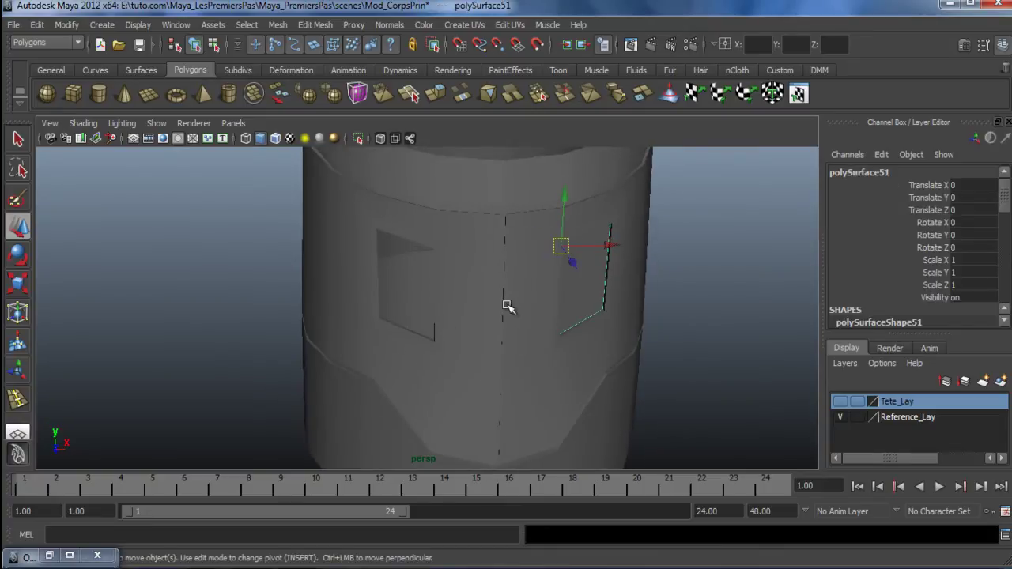
key("ctrl+d")
left_click(38, 25)
left_click(50, 10)
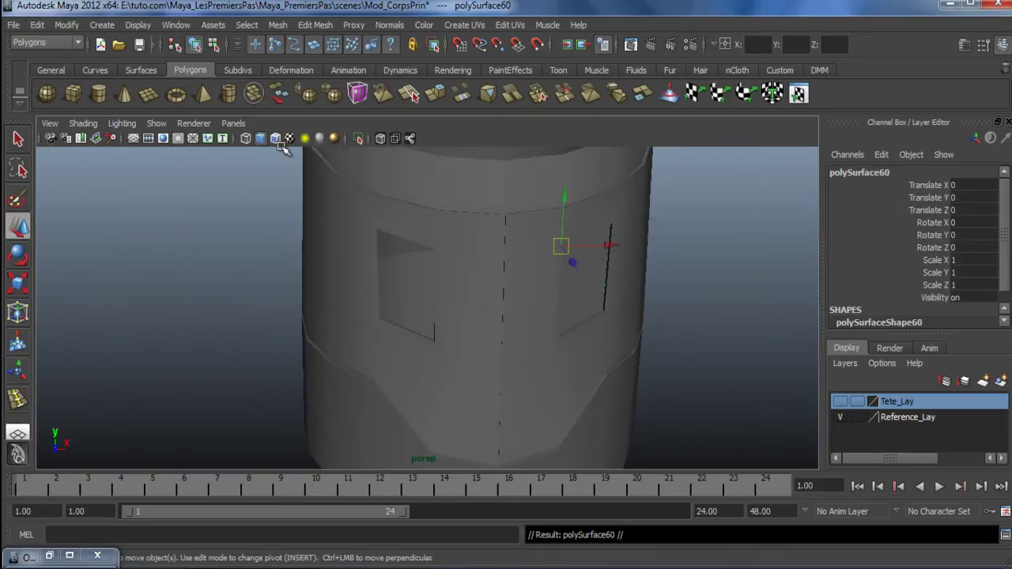
key("ctrl+g")
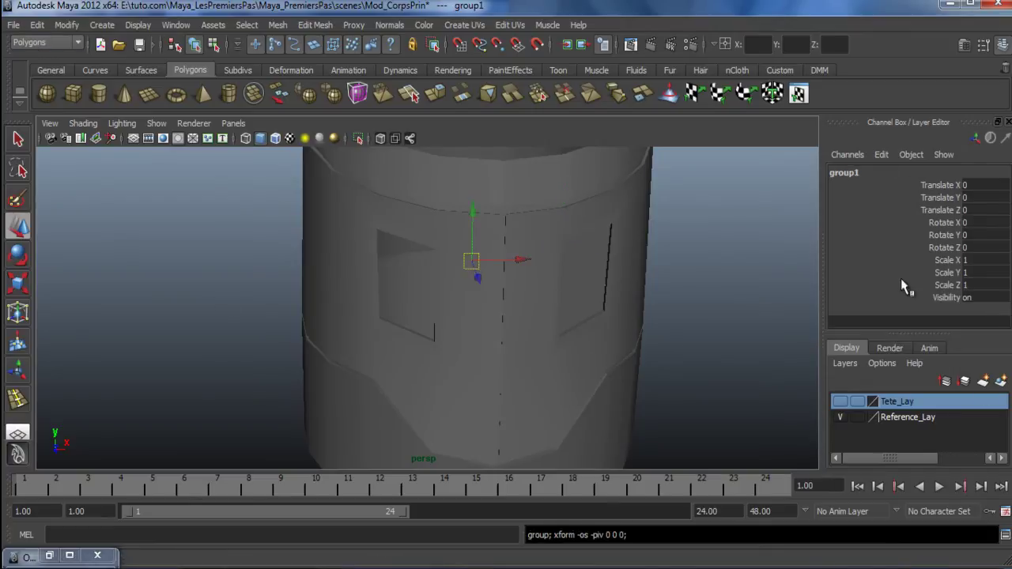
Mirror the new group to the other opening with a Scale X of -1, and ungroup it
left_click(987, 260)
key("Return")
left_click(45, 25)
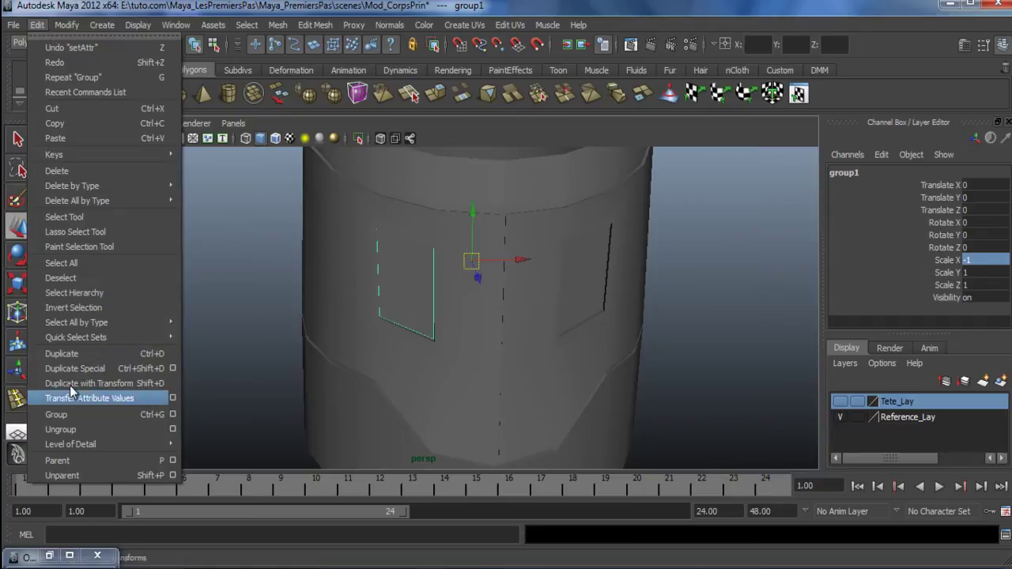
left_click(59, 414)
right_click_drag(528, 352, 423, 313, "alt")
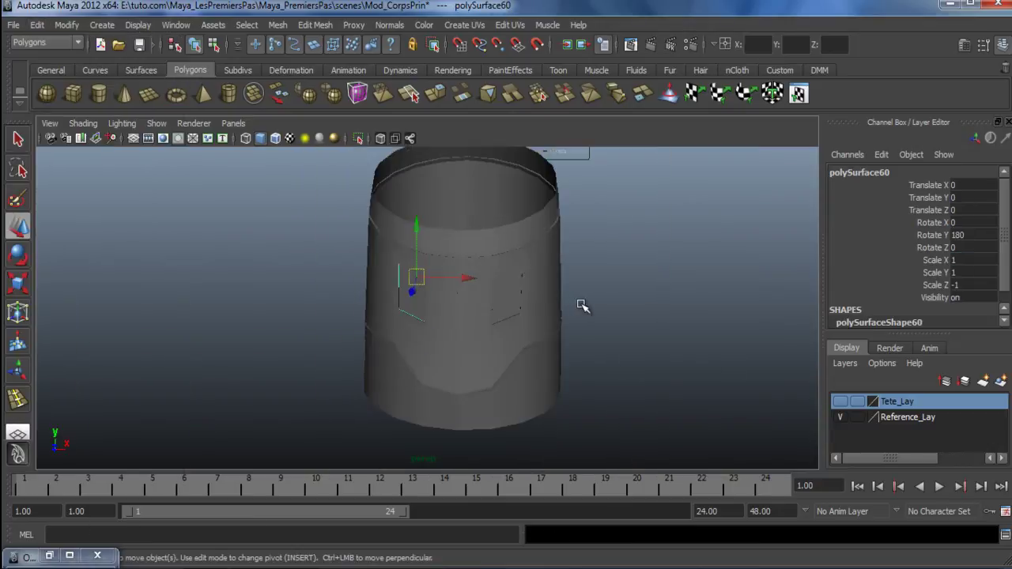
Examine both window panels and their fit in the body's openings from around the model
left_click(648, 311)
left_click_drag(575, 316, 312, 321, "alt")
left_click(433, 322)
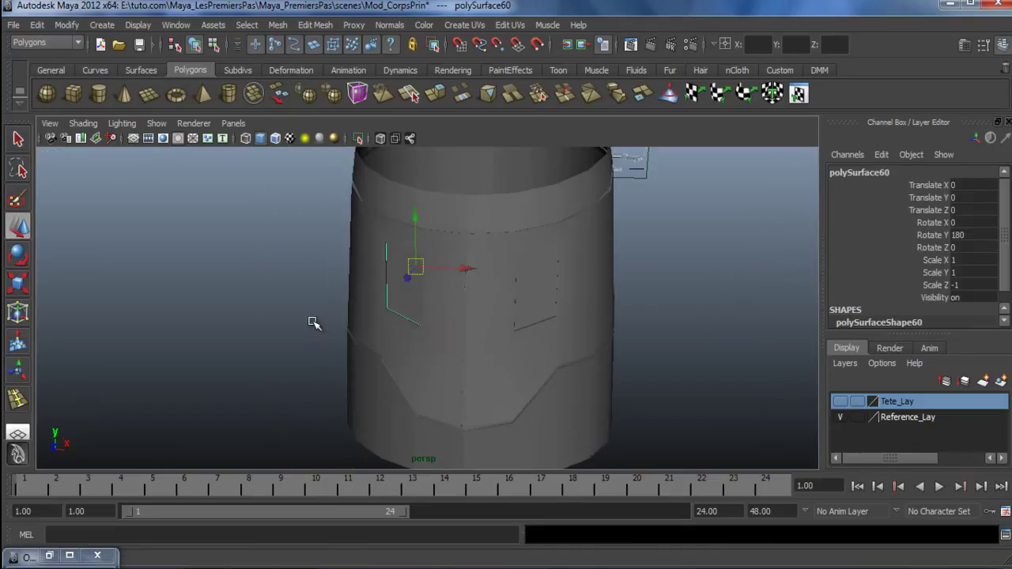
left_click(534, 284, "shift")
left_click_drag(650, 310, 593, 327, "alt")
left_click(703, 323)
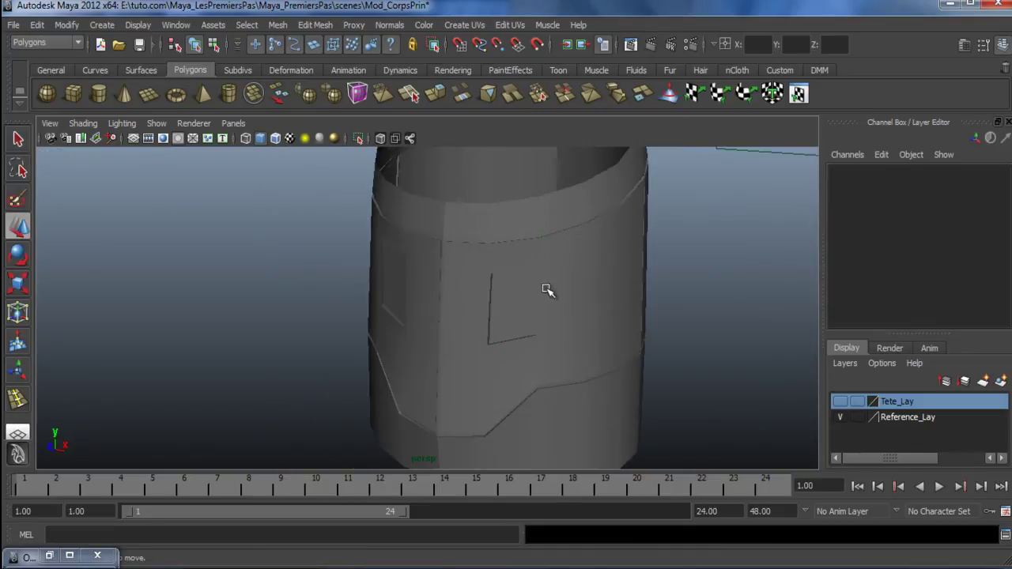
left_click(527, 302)
left_click(385, 283)
left_click_drag(332, 340, 747, 336, "alt")
scroll(747, 336, "down", 5)
left_click_drag(422, 374, 617, 357, "alt")
left_click(601, 356)
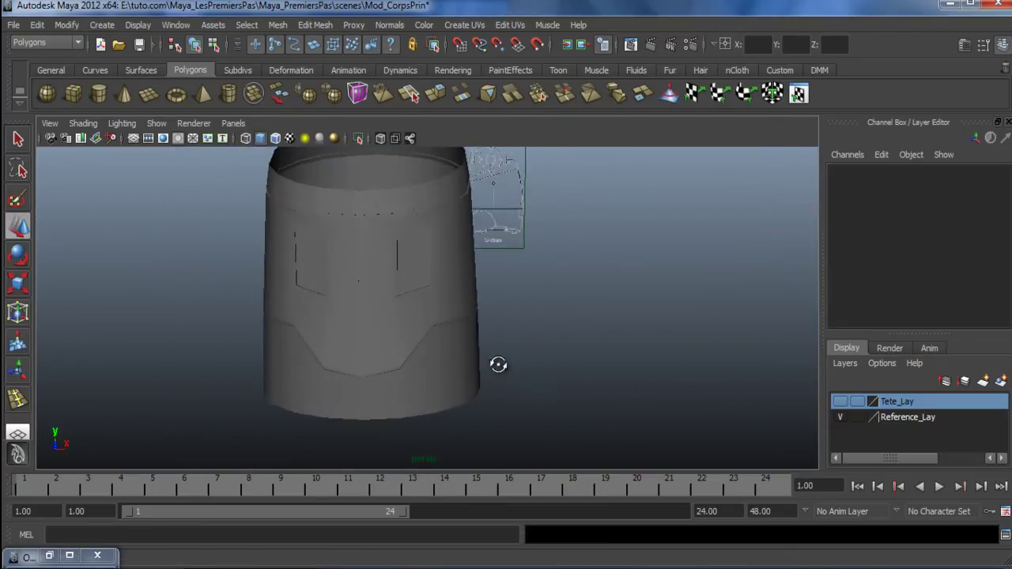
Select the body pieces and display them with the smooth mesh preview
left_click_drag(515, 350, 419, 377, "alt")
left_click(452, 301)
left_click_drag(447, 356, 472, 382, "alt")
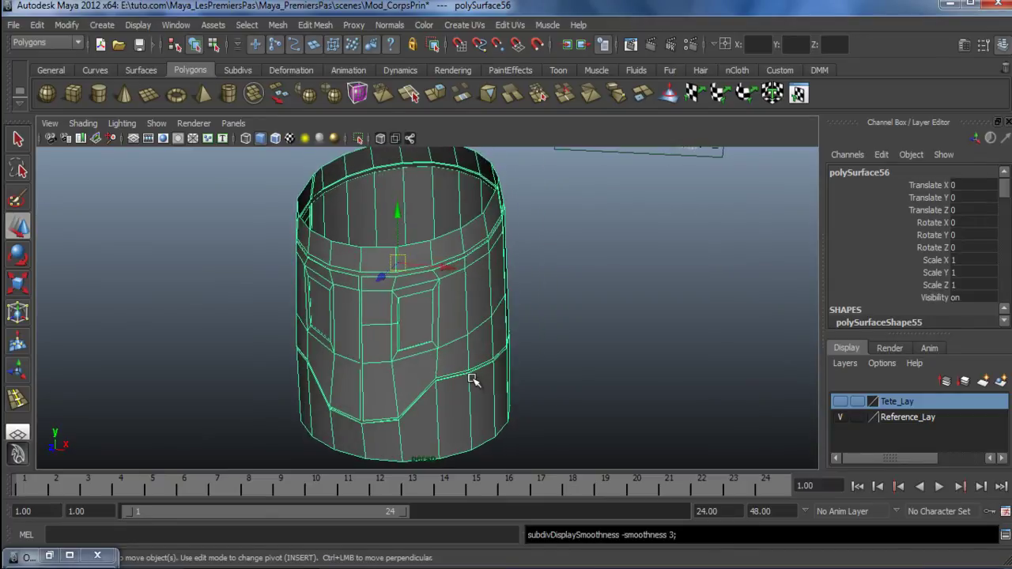
key("3")
Examine the smoothed upper band, grooves and panel corners up close from the side of the body
left_click(556, 312)
left_click_drag(233, 405, 516, 369, "alt")
right_click_drag(516, 368, 546, 313, "alt")
middle_click_drag(545, 313, 518, 419, "alt")
right_click_drag(518, 419, 517, 382, "alt")
left_click_drag(517, 381, 533, 385, "alt")
left_click(568, 388)
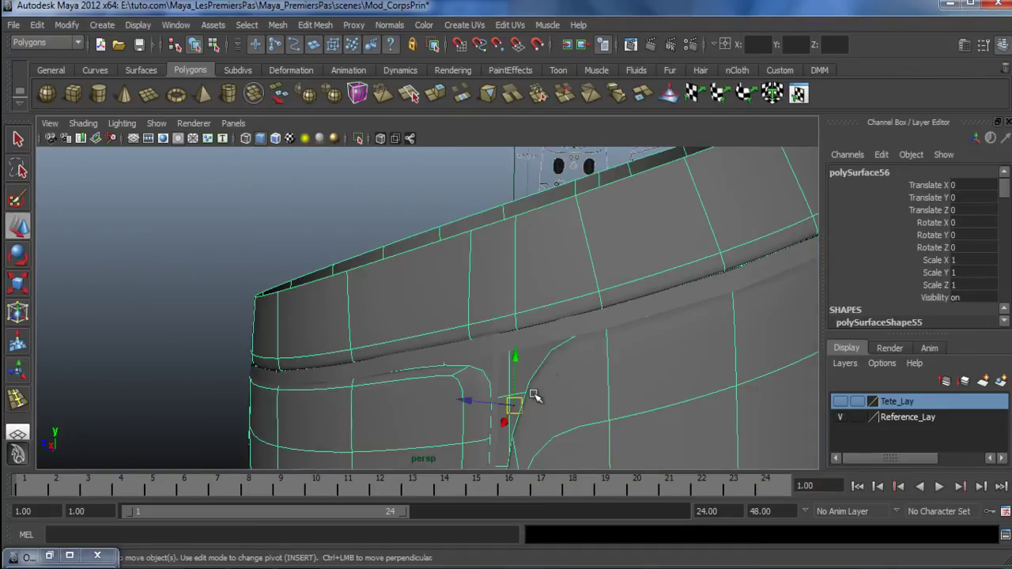
scroll(435, 262, "down", 4)
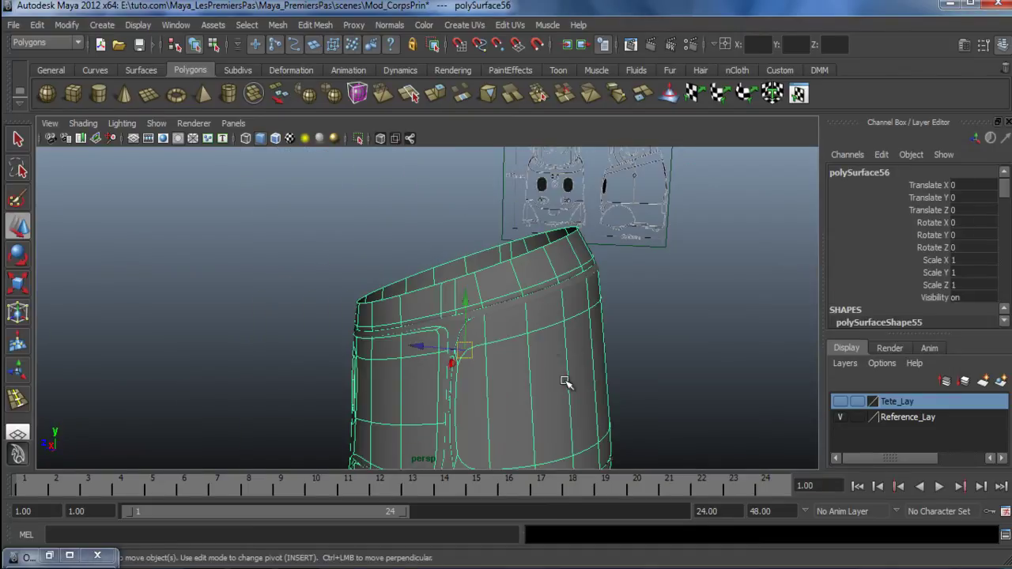
left_click_drag(566, 383, 515, 402, "alt")
left_click_drag(501, 335, 433, 259, "alt")
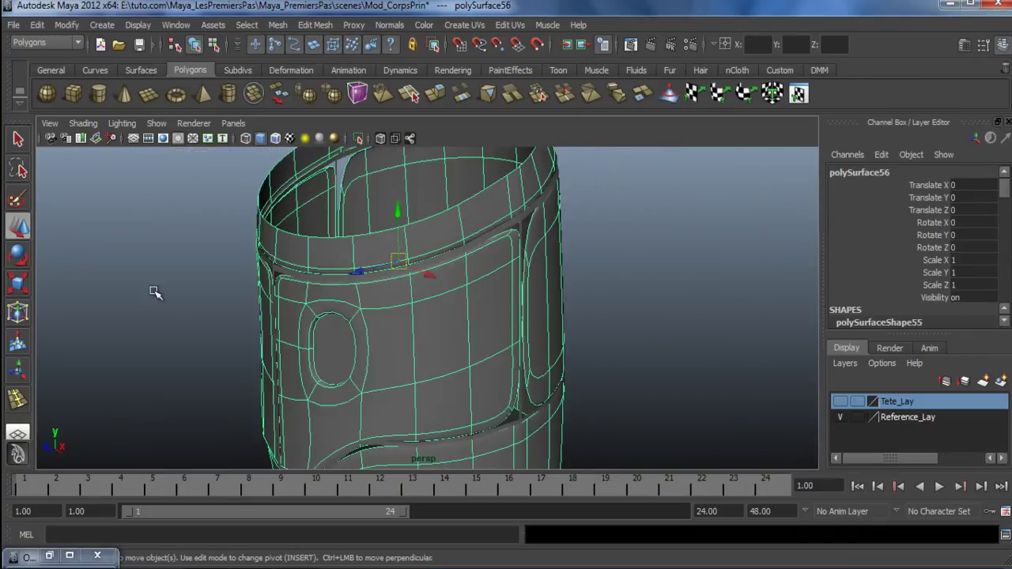
left_click(118, 123)
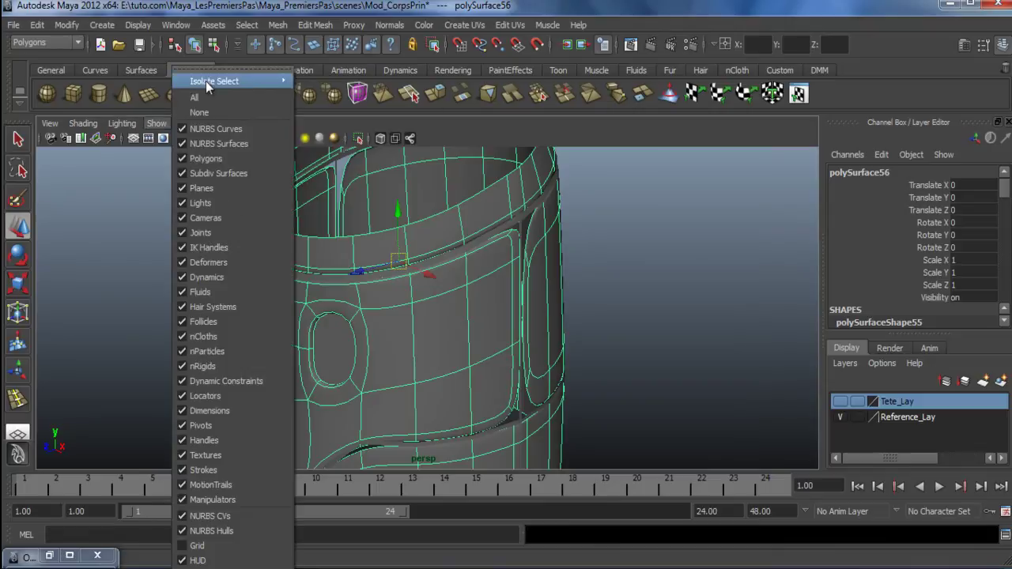
left_click(261, 94)
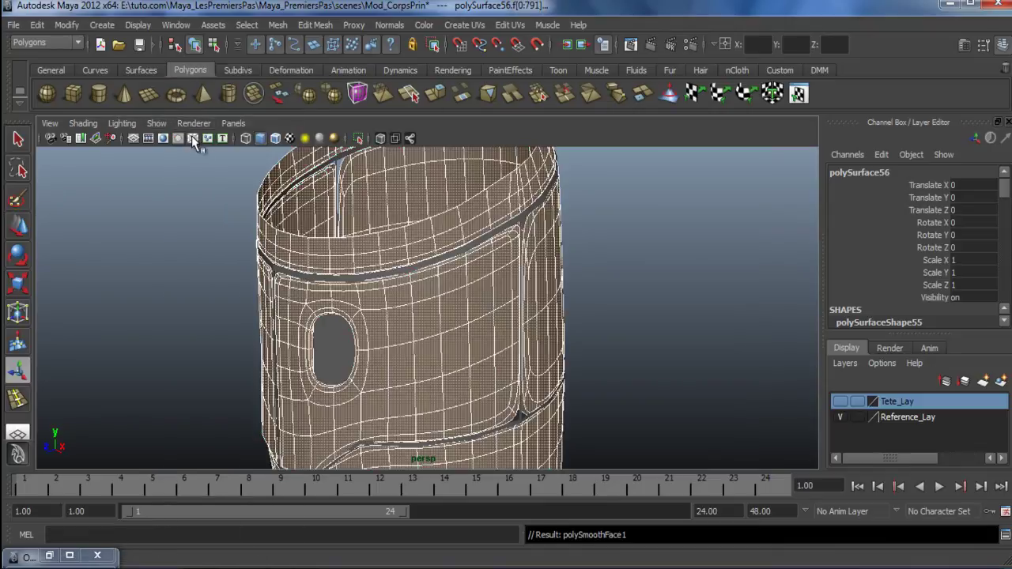
key("ctrl+z")
left_click(156, 124)
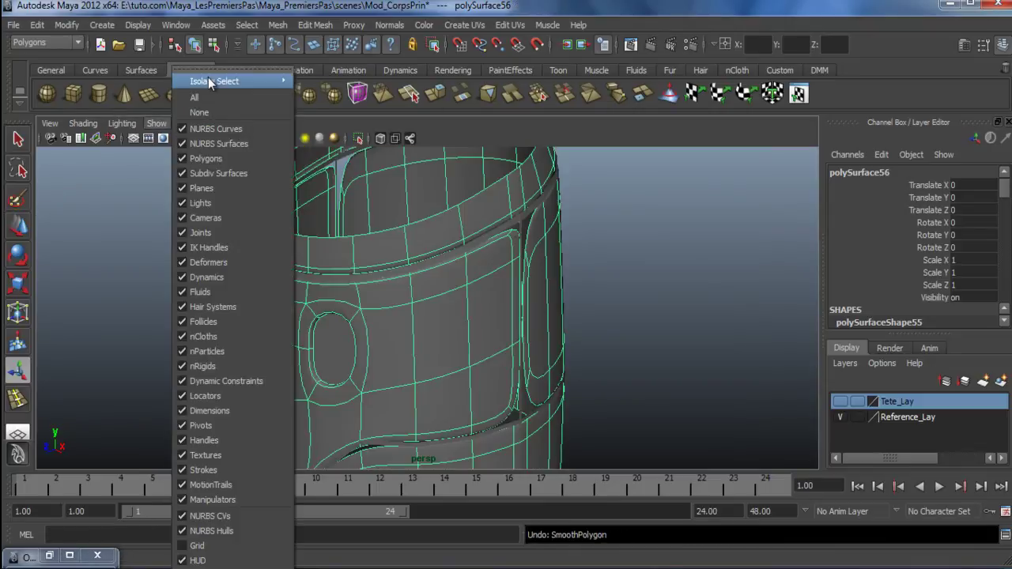
left_click(339, 93)
left_click(357, 93)
key("ctrl+z")
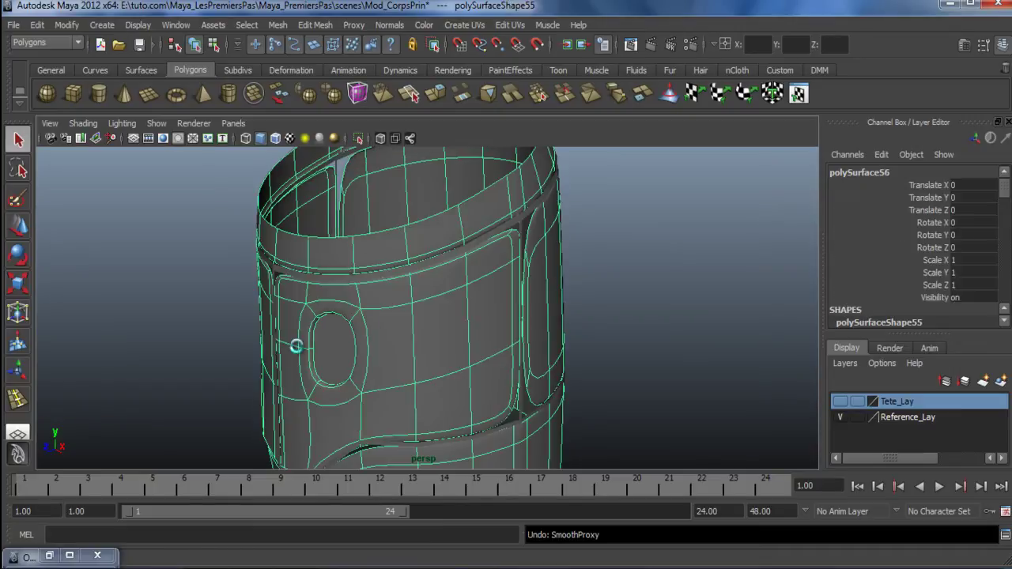
Isolate the selected body pieces in the perspective view, and clear the selection
left_click(157, 123)
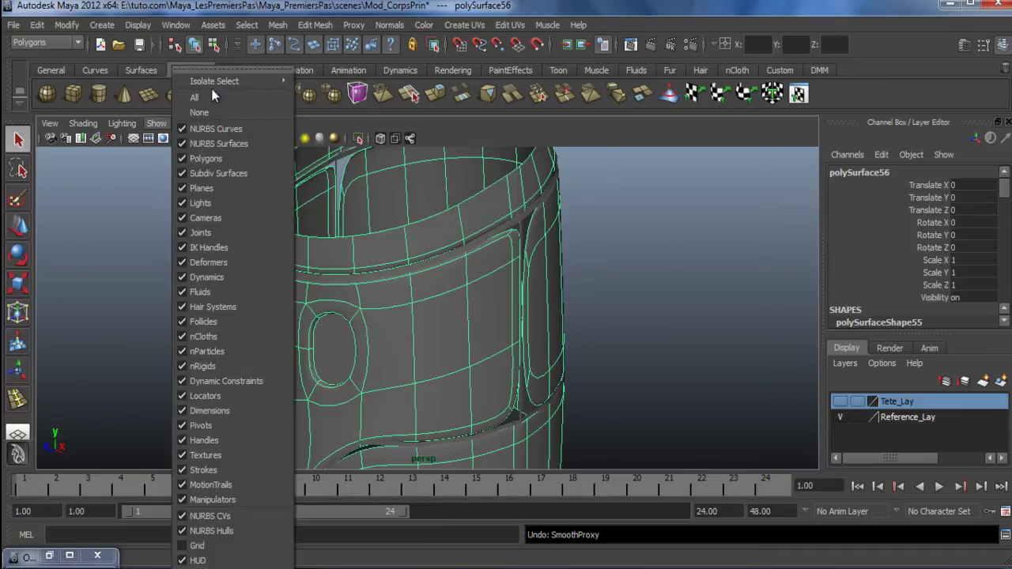
mouse_move(237, 80)
left_click(325, 95)
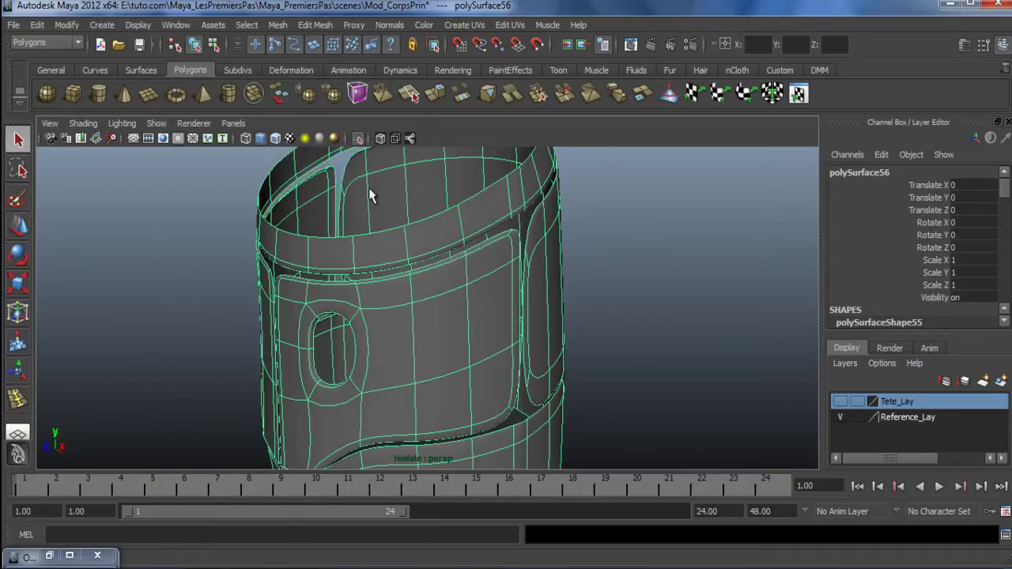
left_click_drag(413, 313, 415, 287, "alt")
left_click(569, 287)
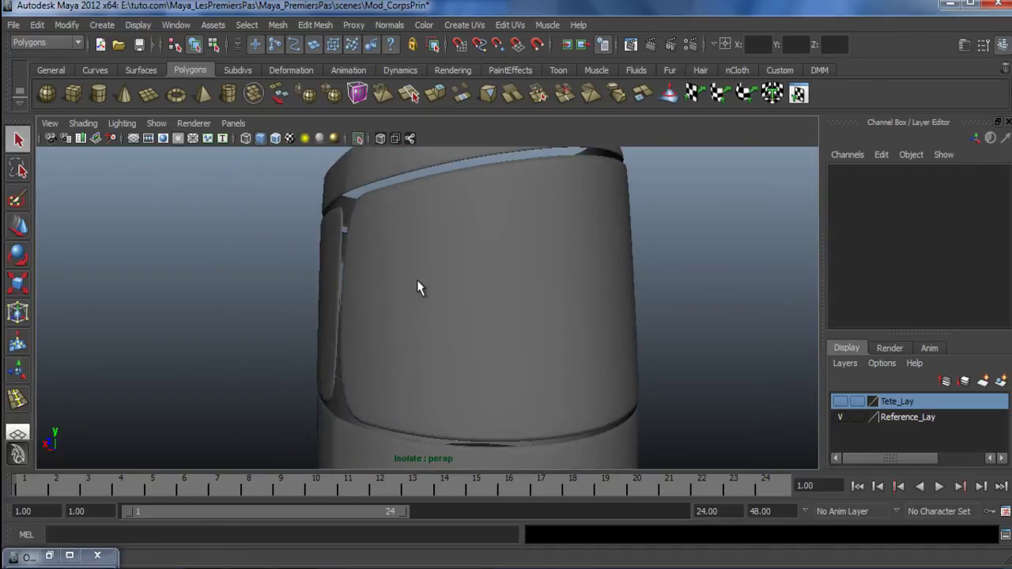
left_click(446, 229)
right_click_drag(447, 229, 445, 258)
left_click(457, 252)
left_click_drag(537, 401, 492, 359, "alt")
key("w")
right_click_drag(483, 237, 592, 244)
left_click(606, 305)
left_click_drag(605, 306, 473, 242, "alt")
Select the isolated body mesh and switch it from smooth preview back to its unsmoothed display
left_click(427, 317)
right_click_drag(449, 343, 528, 363, "alt")
key("1")
Activate the Insert Edge Loop tool on the body mesh to add edge loops
left_click_drag(517, 353, 445, 296, "alt")
middle_click_drag(438, 296, 440, 378, "alt")
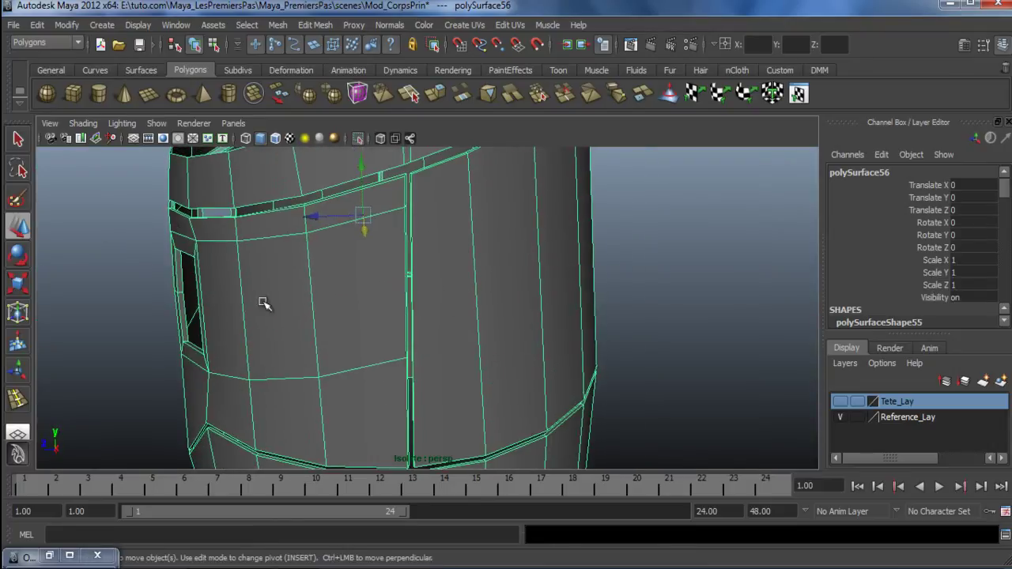
left_click(19, 400)
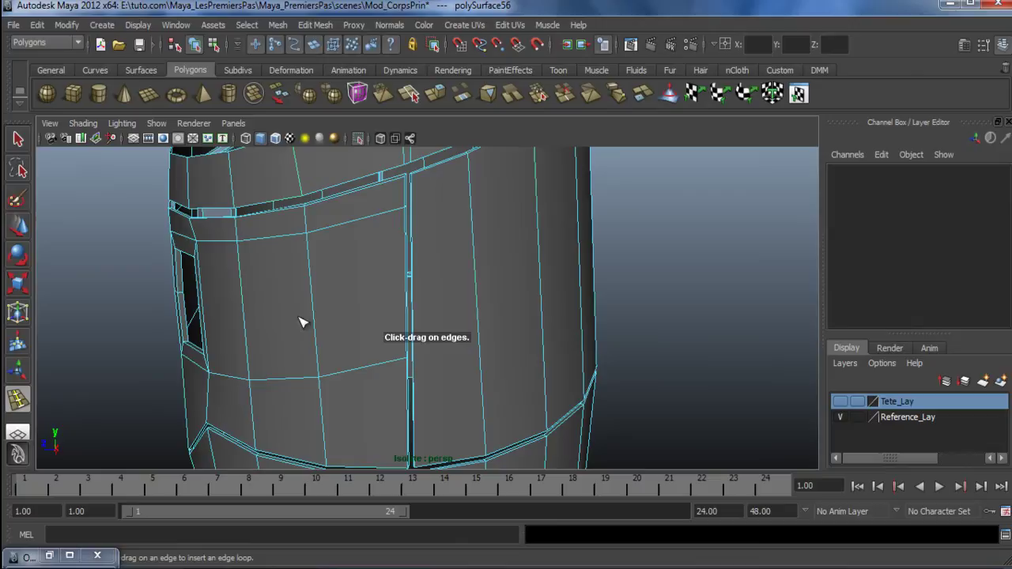
Insert an edge loop at the rear panel's upper corner beside the vertical gap and return to object mode
left_click(419, 180)
left_click_drag(411, 208, 536, 223, "alt")
key("w")
right_click_drag(497, 204, 553, 180)
left_click_drag(637, 262, 469, 348, "alt")
left_click(452, 327)
left_click_drag(400, 351, 449, 350, "alt")
mouse_move(524, 372)
left_mouse_down("alt")
mouse_move(553, 368)
mouse_move(574, 387)
mouse_move(532, 375)
left_mouse_up("alt")
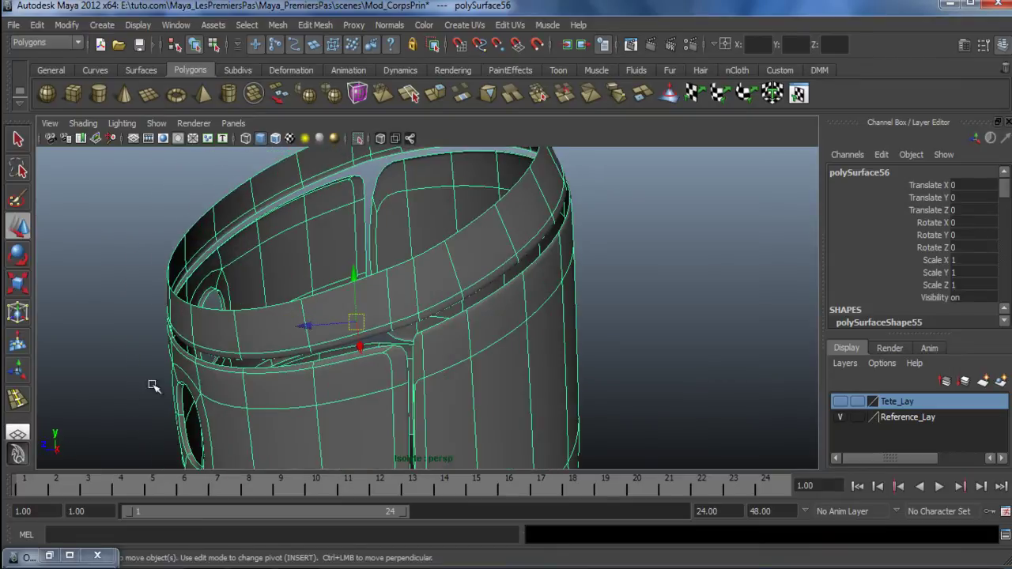
Insert an edge loop along the border of the rear panel
left_click(18, 400)
left_click_drag(470, 327, 408, 397)
left_click(463, 322)
scroll(609, 386, "up", 3)
right_click_drag(609, 385, 356, 330, "alt")
left_click_drag(356, 330, 509, 354, "alt")
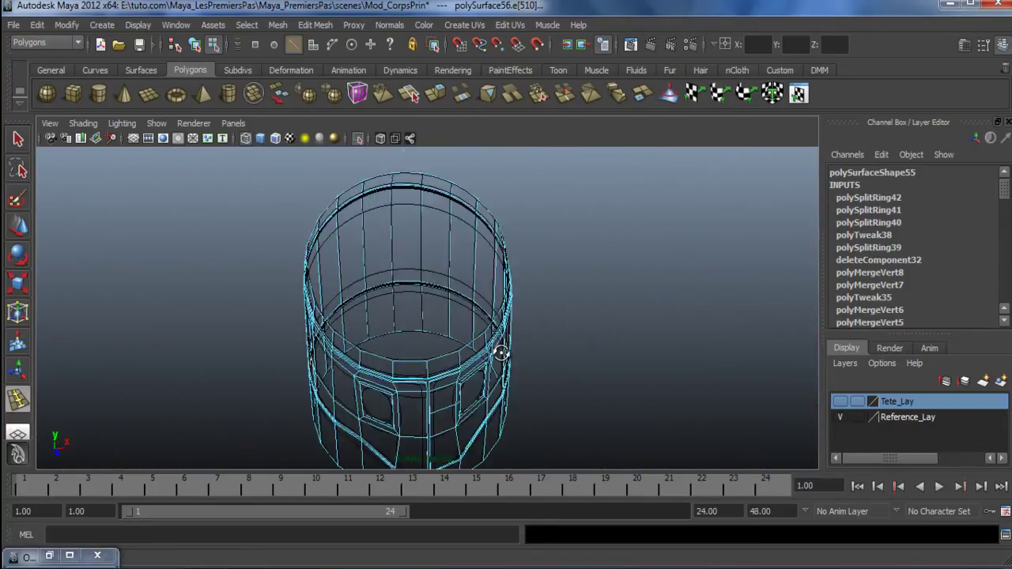
Restore the shaded display and deselect the mesh to check the rear panel's rounded lower corner
right_click_drag(411, 355, 475, 398, "alt")
middle_click_drag(474, 398, 445, 387, "alt")
key("5")
mouse_move(445, 388)
left_mouse_down("alt")
mouse_move(533, 316)
mouse_move(506, 361)
left_mouse_up("alt")
mouse_move(506, 361)
right_mouse_down("alt")
mouse_move(481, 244)
mouse_move(551, 215)
right_mouse_up("alt")
key("w")
left_click_drag(551, 215, 570, 332, "alt")
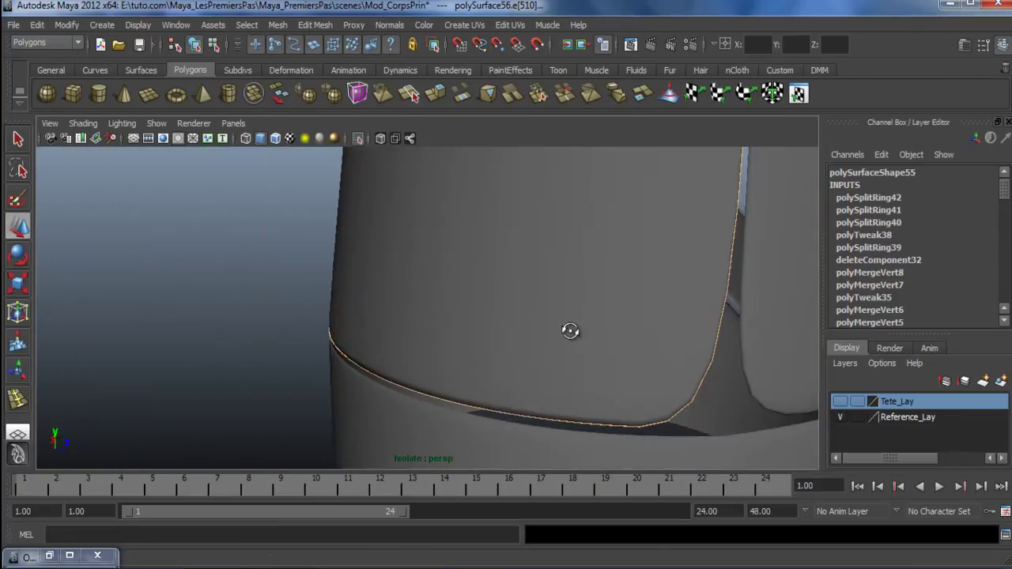
right_click_drag(569, 332, 397, 350, "alt")
left_click(711, 335)
Examine the smoothed panel corners and the gaps between the panels and the lower band from several sides
left_click_drag(544, 354, 746, 332, "alt")
left_click_drag(508, 350, 366, 387, "alt")
left_click(485, 287)
left_click_drag(481, 352, 362, 293, "alt")
right_click_drag(362, 293, 462, 378, "alt")
left_click_drag(462, 379, 486, 355, "alt")
right_click_drag(486, 355, 535, 398, "alt")
left_click_drag(535, 398, 504, 438, "alt")
left_click(670, 352)
left_click(529, 341)
left_click_drag(470, 343, 456, 298, "alt")
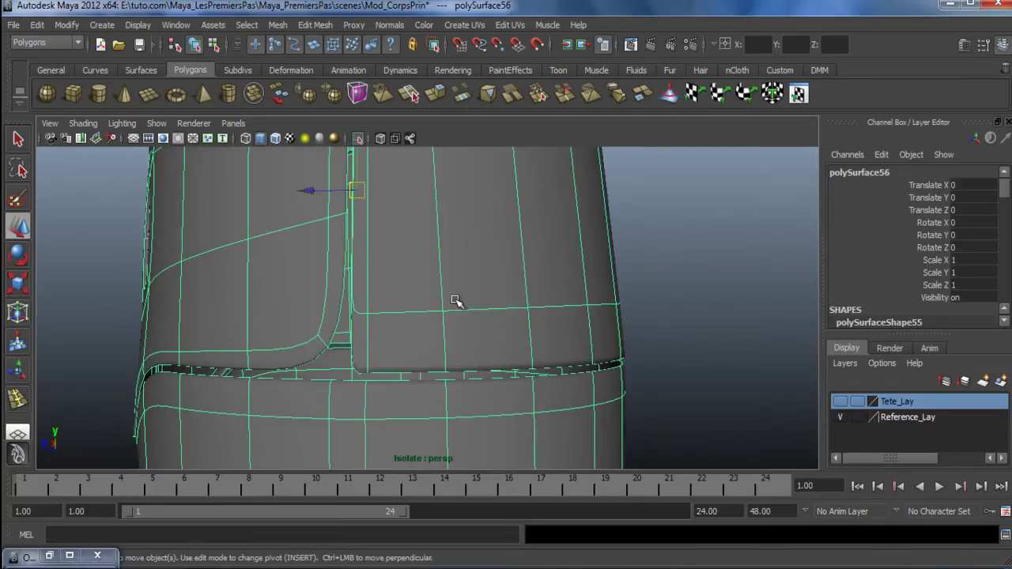
Insert a horizontal edge loop just above the rear panel's lower edge
right_click_drag(455, 302, 506, 419, "alt")
left_click(18, 400)
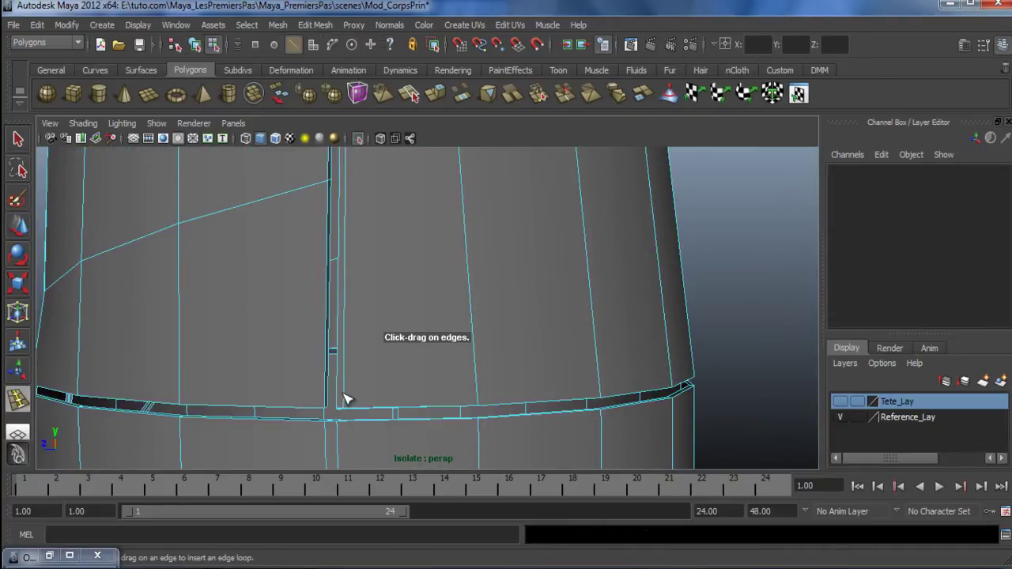
left_click_drag(346, 401, 348, 403)
right_click_drag(419, 431, 409, 380, "alt")
left_click_drag(409, 379, 426, 391, "alt")
Preview the mesh smoothed in object mode, deselect it and inspect the rear panel's lower corner
key("3")
left_click_drag(447, 317, 452, 272, "alt")
key("w")
right_click_drag(452, 273, 518, 253)
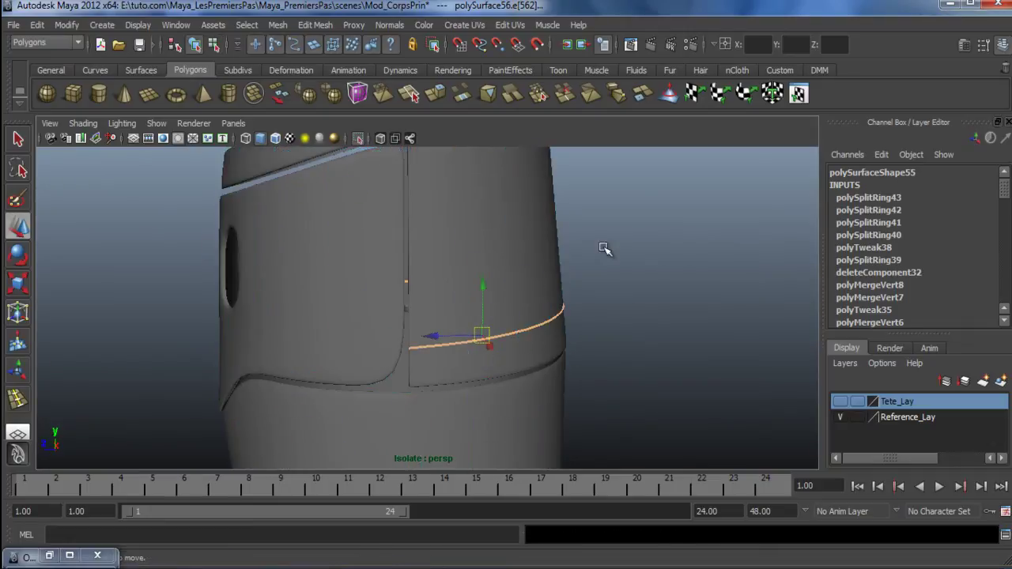
left_click(604, 248)
right_click_drag(603, 249, 429, 345, "alt")
left_click_drag(429, 345, 457, 343, "alt")
right_click_drag(456, 343, 514, 379, "alt")
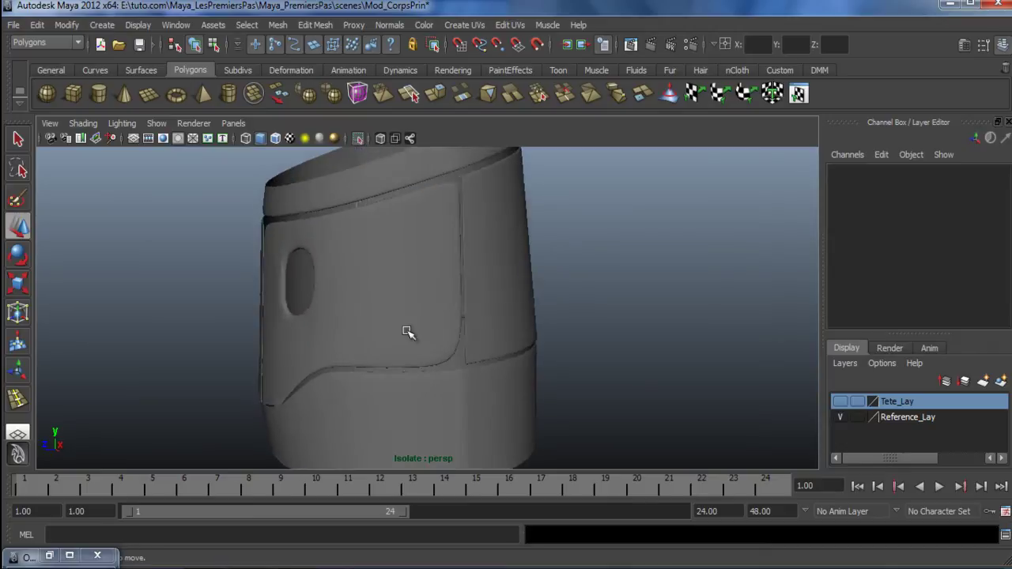
Turn off the smooth preview and insert a vertical edge loop in the side panel close to the vertical gap
left_click(420, 296)
right_click_drag(405, 326, 418, 339, "alt")
key("1")
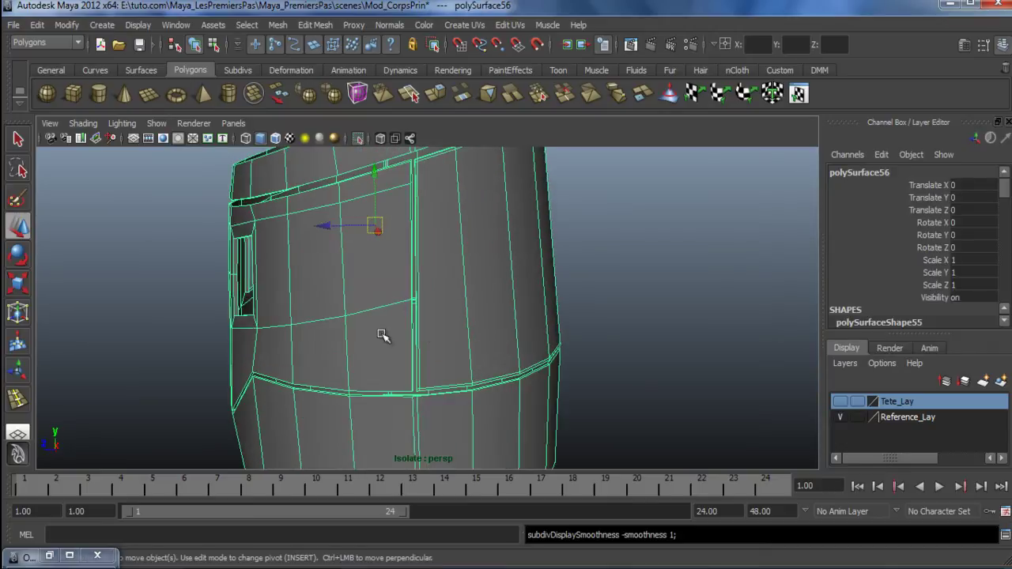
left_click(19, 400)
left_click_drag(403, 168, 410, 171)
Insert an edge loop along the side panel's upper border and return to object mode
left_click_drag(361, 255, 505, 358, "alt")
right_click_drag(505, 358, 552, 278, "alt")
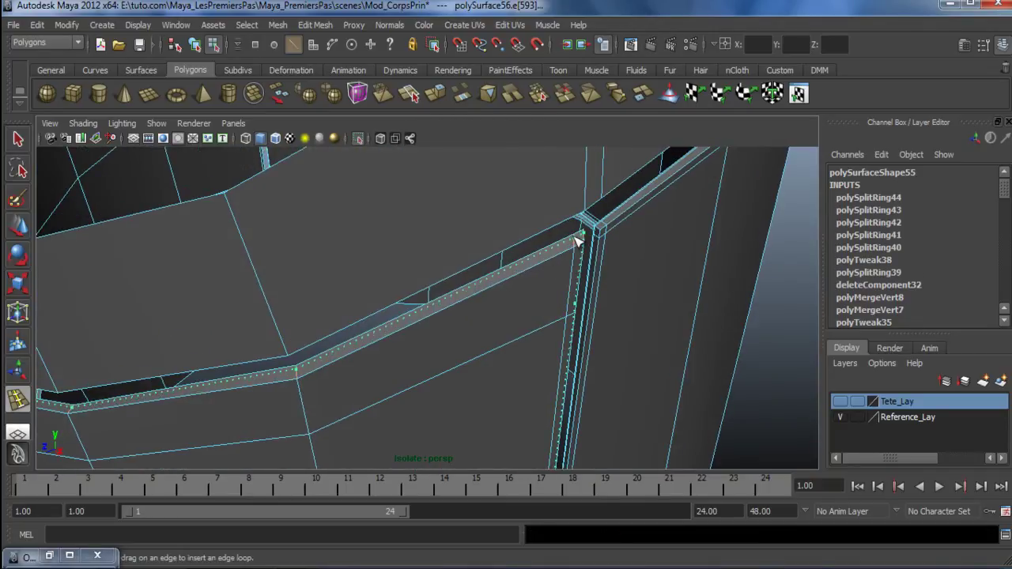
left_click_drag(577, 239, 572, 244)
left_click_drag(247, 362, 474, 192, "alt")
key("w")
right_click(474, 193)
left_click(537, 173)
Insert an edge loop just above the side panel's lower edge and turn the smooth preview back on
left_click(707, 339)
left_click_drag(707, 339, 452, 297, "alt")
scroll(451, 294, "up", 3)
left_click(445, 250)
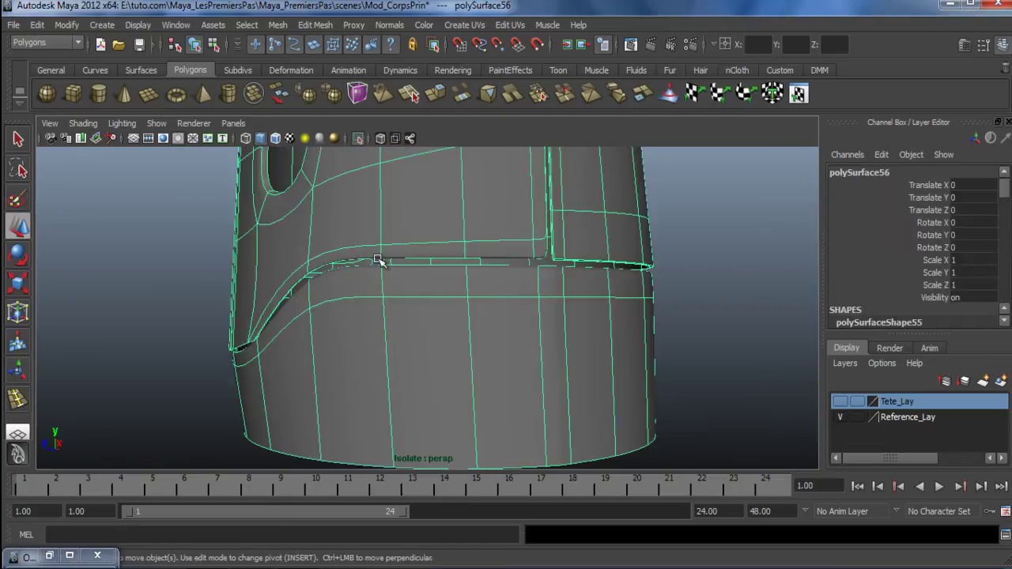
key("1")
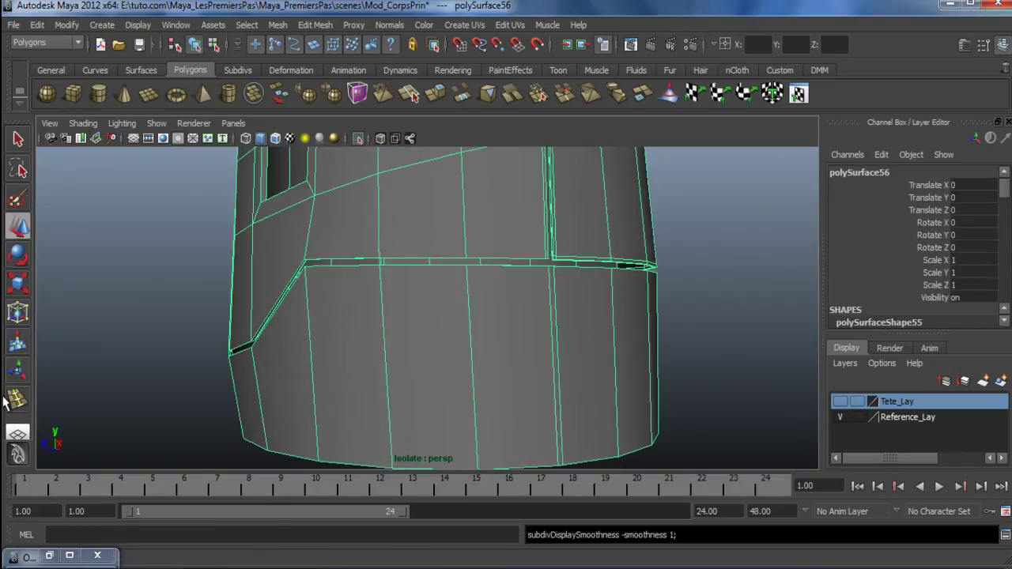
left_click(18, 401)
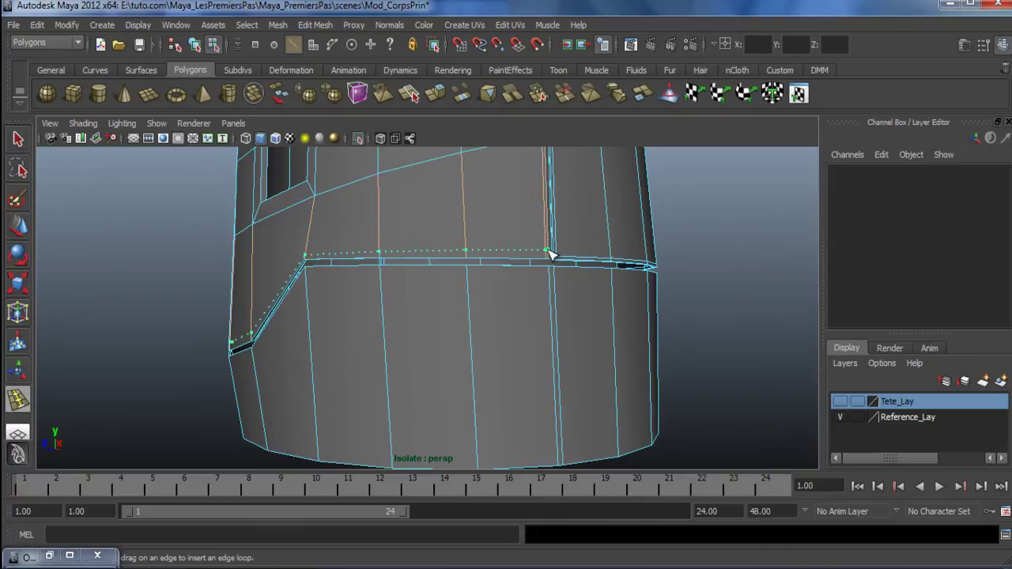
left_click_drag(549, 253, 553, 257)
left_click(553, 257)
key("3")
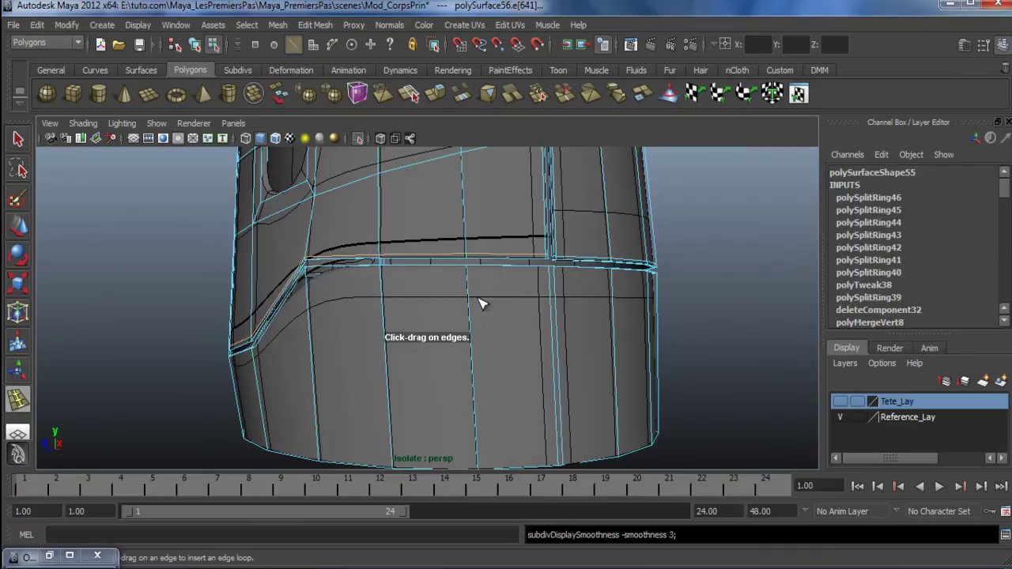
Return to object mode and examine the whole smoothed body from several sides
key("w")
right_click_drag(479, 224, 542, 199)
left_click(704, 272)
right_click_drag(705, 271, 136, 306, "alt")
left_click_drag(136, 305, 275, 347, "alt")
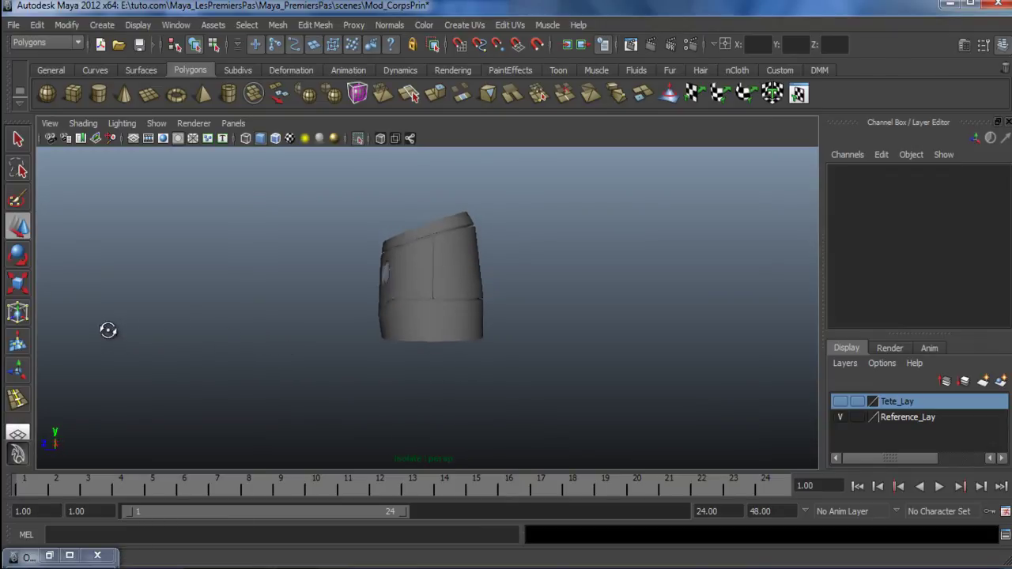
right_click_drag(109, 332, 501, 366, "alt")
left_click_drag(501, 366, 691, 367, "alt")
left_click(515, 346)
left_click_drag(332, 366, 507, 409, "alt")
left_click_drag(589, 402, 589, 342, "alt")
Compare the lower band with and without the smooth preview around the vertical gap
key("1")
left_click_drag(477, 337, 463, 299, "alt")
right_click_drag(464, 299, 494, 312, "alt")
left_click_drag(495, 324, 510, 322, "alt")
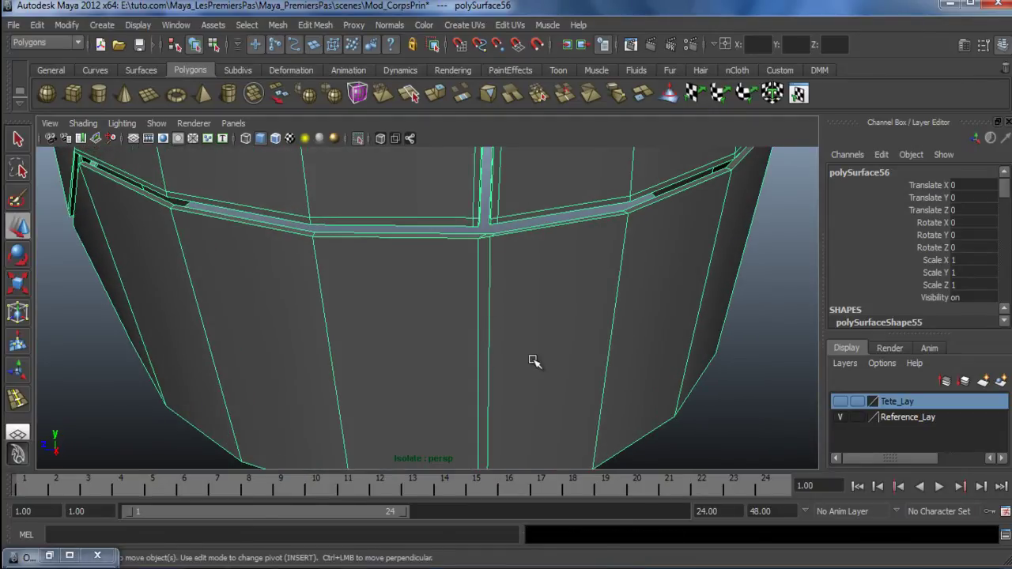
key("3")
left_click_drag(517, 357, 617, 357, "alt")
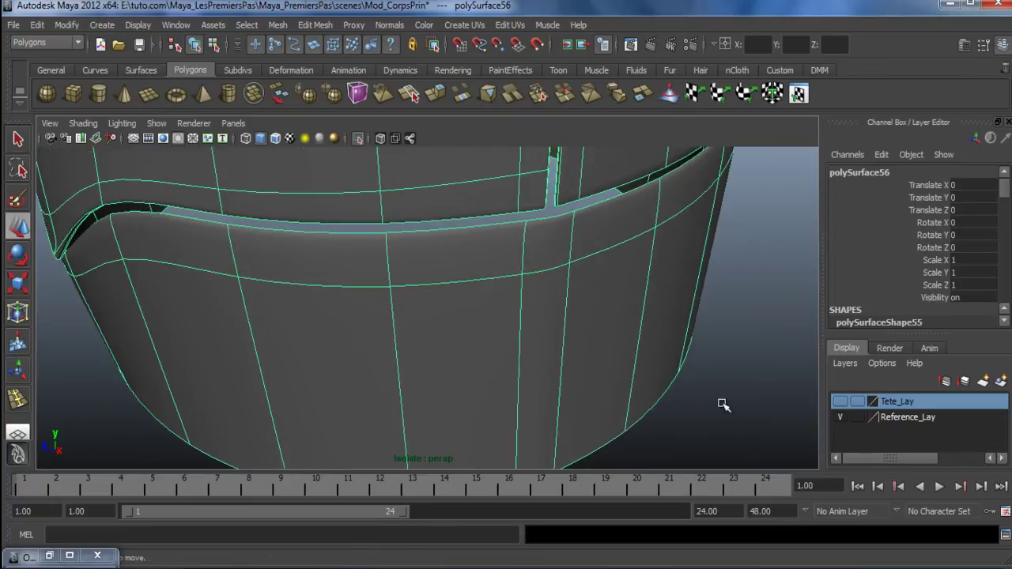
left_click(723, 405)
right_click_drag(724, 405, 549, 366, "alt")
left_click_drag(549, 366, 470, 272, "alt")
left_click_drag(514, 214, 582, 346, "alt")
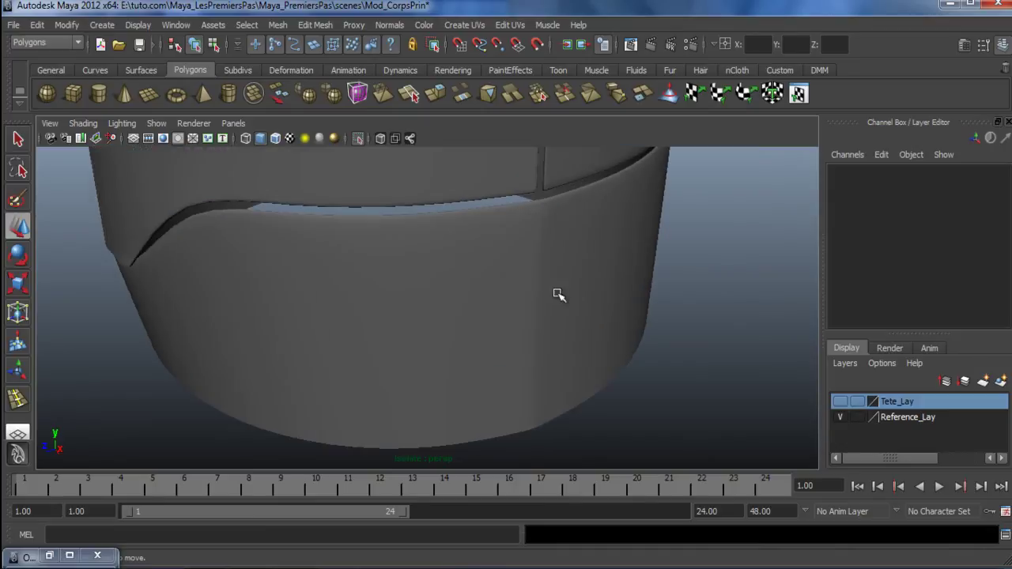
Delete the extra vertical edge loop in the lower band below the vertical gap and preview the mesh smoothed
right_click(532, 254)
left_click(530, 227)
left_click_drag(538, 276, 514, 296, "alt")
key("1")
left_click(501, 282)
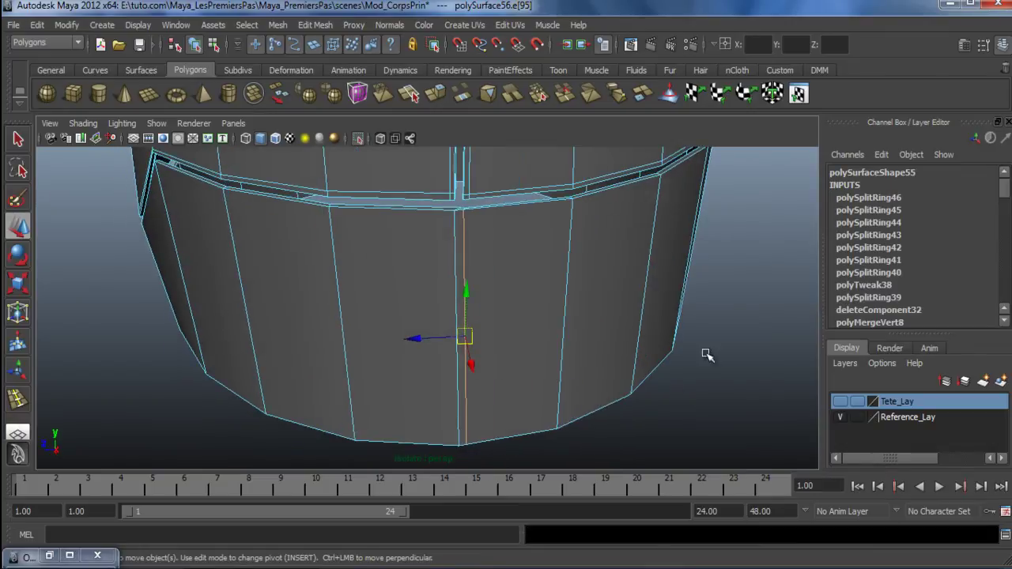
right_click_drag(728, 221, 789, 236, "shift")
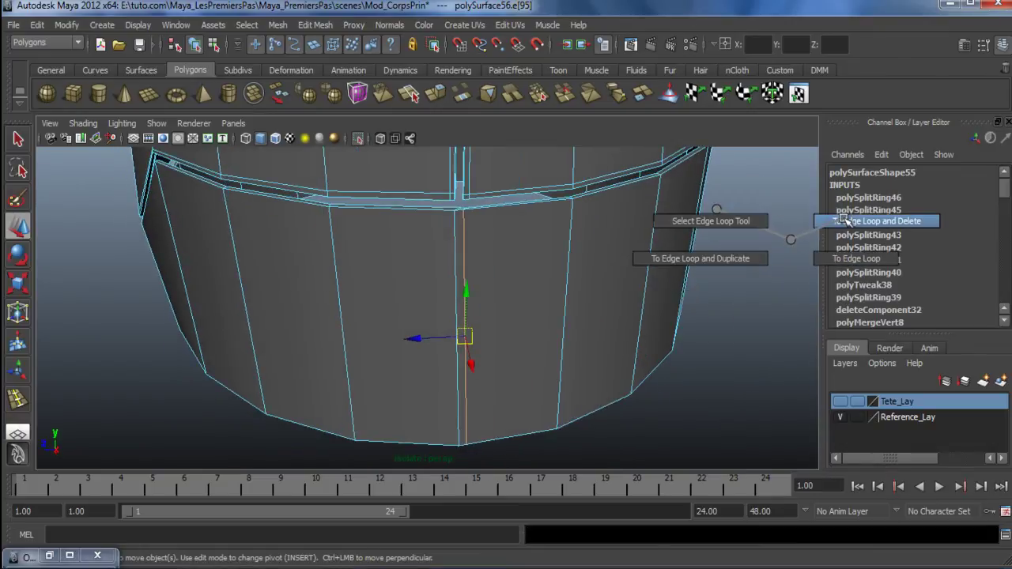
right_click_drag(845, 221, 846, 222, "shift")
left_click_drag(496, 299, 505, 300, "alt")
key("3")
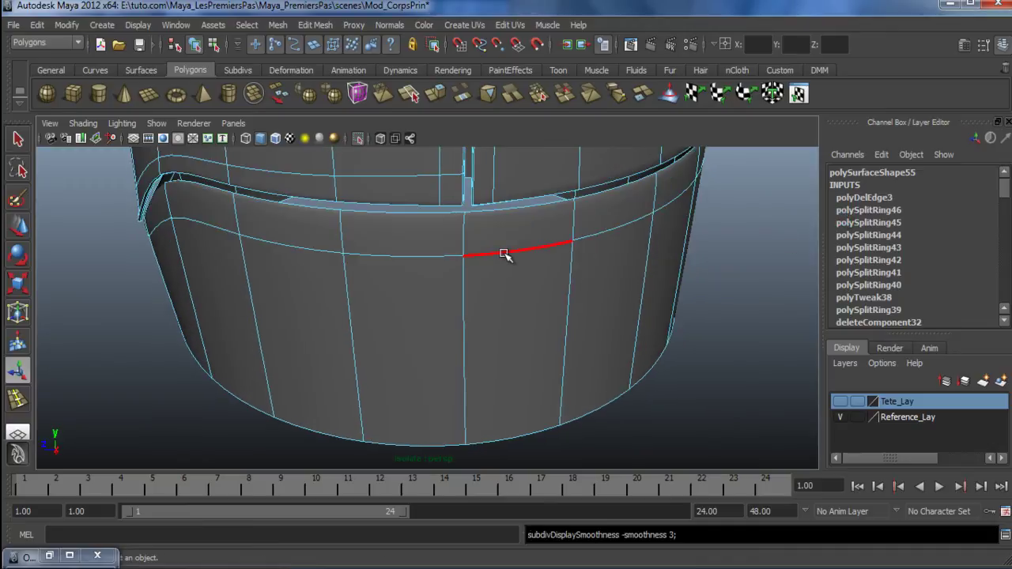
Return to object mode and inspect the smoothed upper border of the lower band at the front
right_click_drag(508, 251, 553, 217)
left_click(715, 266)
right_click_drag(496, 312, 350, 360, "alt")
left_click_drag(350, 361, 425, 366, "alt")
scroll(425, 366, "up", 2)
middle_click_drag(424, 367, 461, 332, "alt")
scroll(461, 332, "up", 8)
left_click_drag(500, 238, 484, 257, "alt")
middle_click_drag(499, 272, 501, 304, "alt")
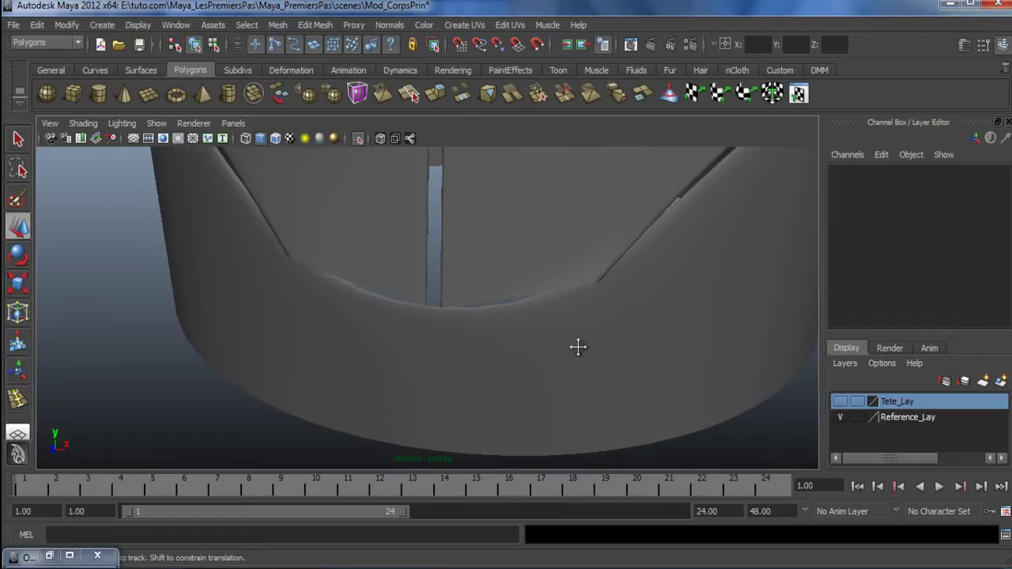
middle_click_drag(581, 345, 558, 340, "alt")
left_click(558, 339)
left_click_drag(558, 339, 480, 328, "alt")
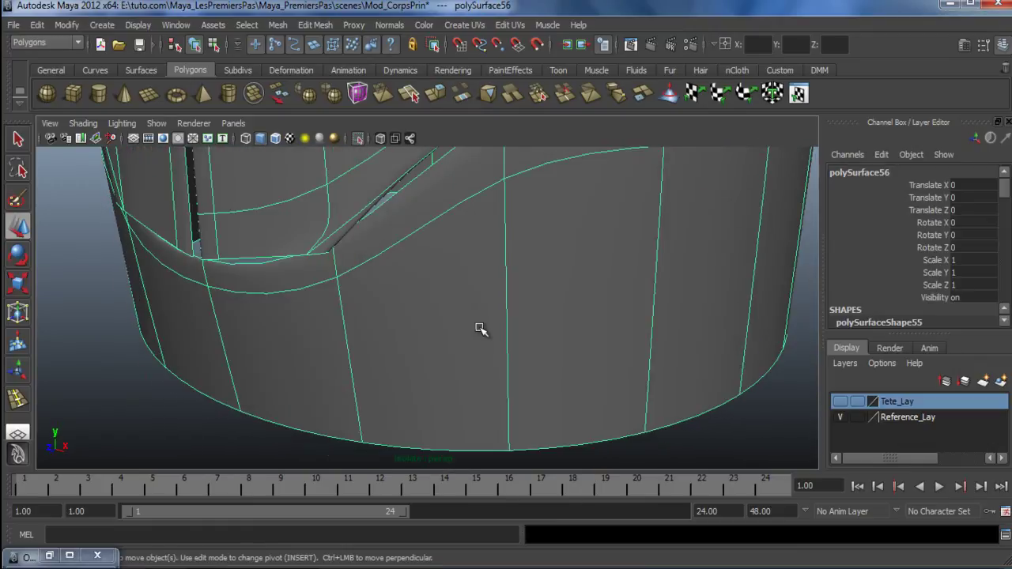
key("1")
scroll(481, 329, "down", 4)
left_click_drag(414, 334, 425, 337, "alt")
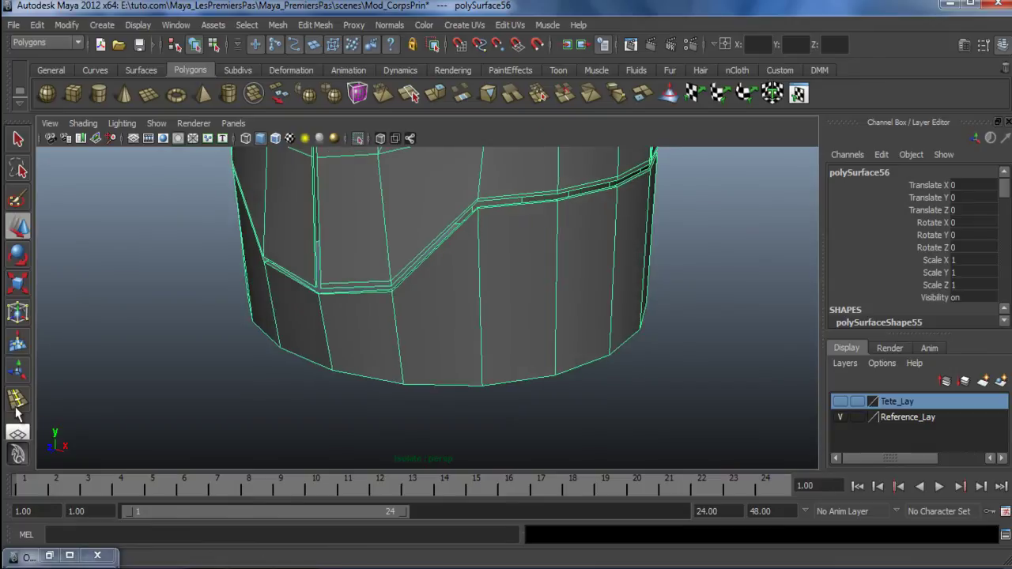
left_click(17, 401)
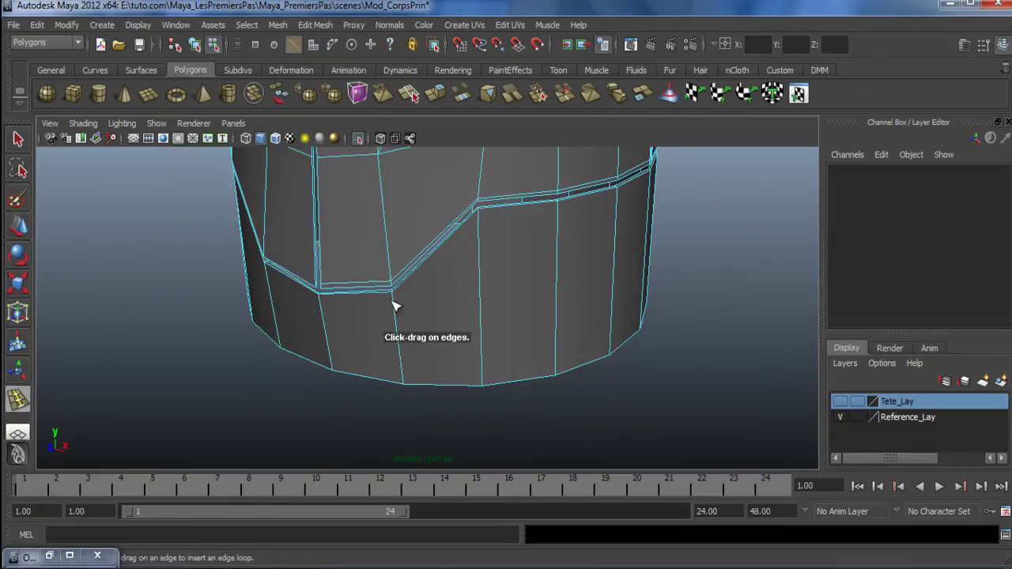
middle_click_drag(422, 328, 467, 322, "alt")
right_click_drag(449, 310, 528, 381, "alt")
Try to sharpen the lower band's upper border edge loop with the Crease Tool
right_click_drag(463, 267, 480, 241)
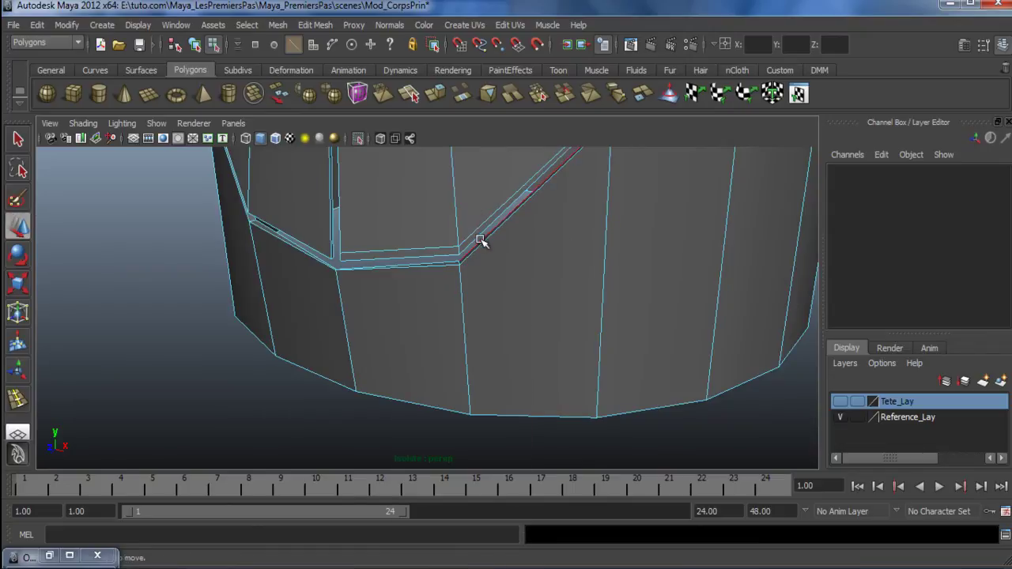
left_click(481, 242)
right_click_drag(666, 362, 566, 328, "alt")
left_click_drag(566, 328, 453, 322, "alt")
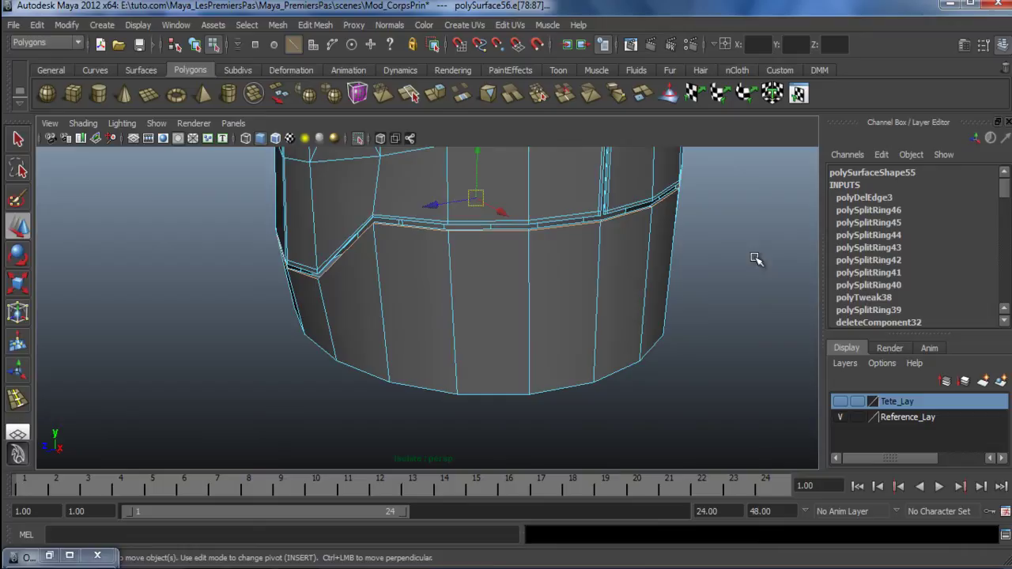
right_click(743, 207, "shift")
left_click(745, 271)
middle_click_drag(454, 319, 793, 274)
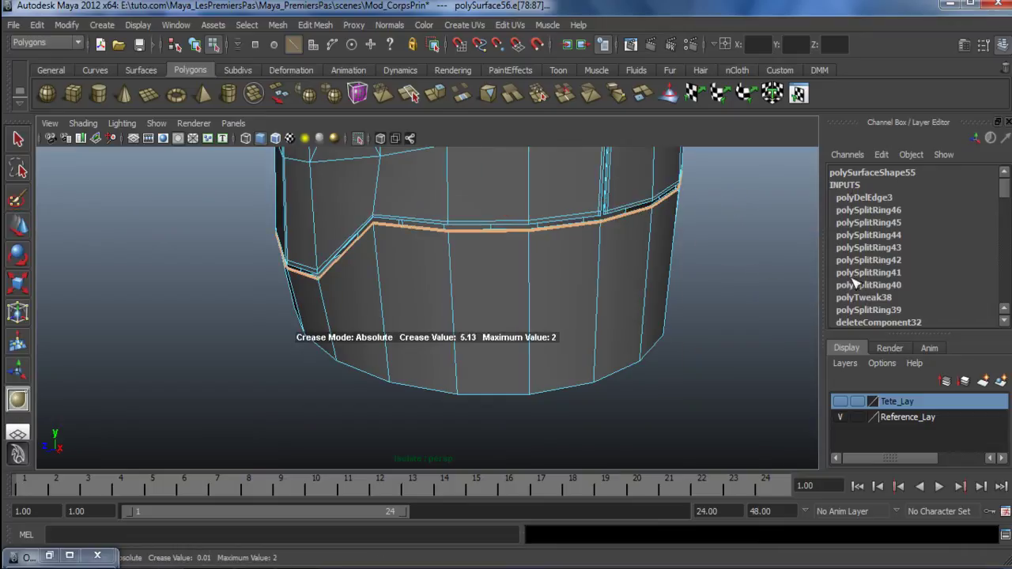
key("3")
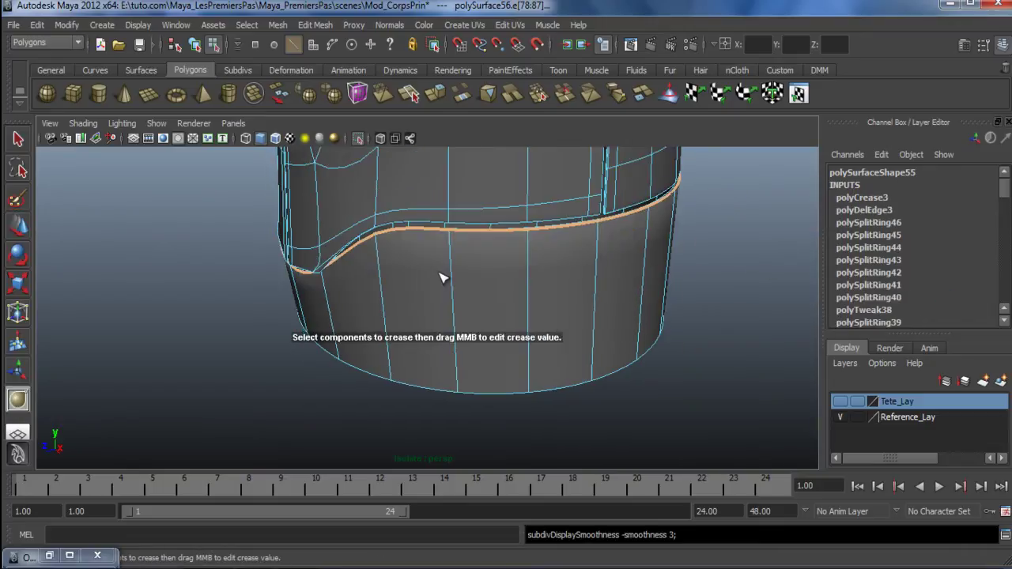
left_click(414, 258)
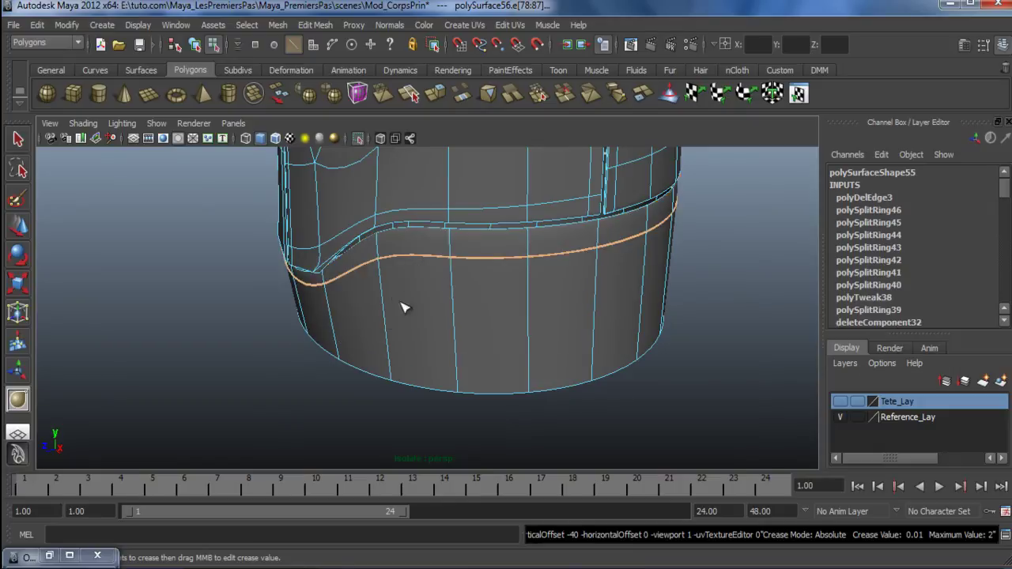
Try inserting an edge loop just below the lower band's upper border in the unsmoothed display
left_click_drag(449, 300, 463, 305, "alt")
key("w")
right_click_drag(495, 232, 564, 208)
left_click(574, 283)
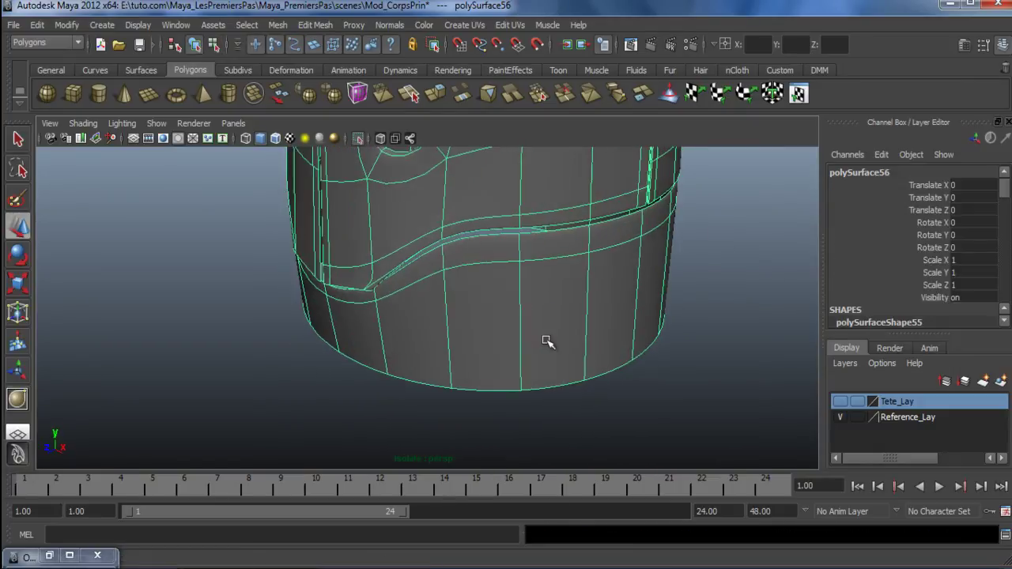
key("1")
right_click_drag(510, 312, 528, 374, "alt")
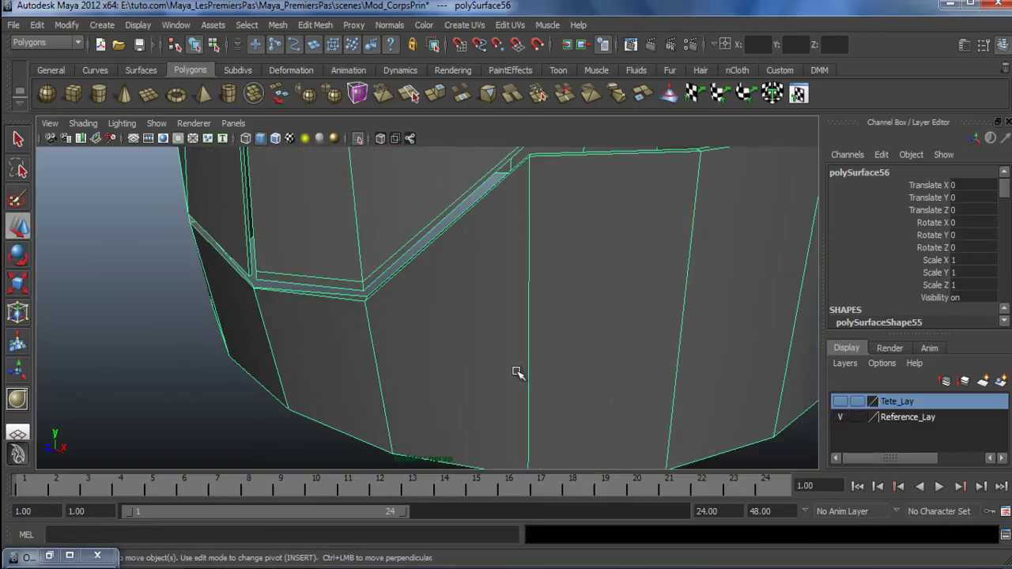
left_click_drag(518, 373, 527, 375, "alt")
left_click(311, 26)
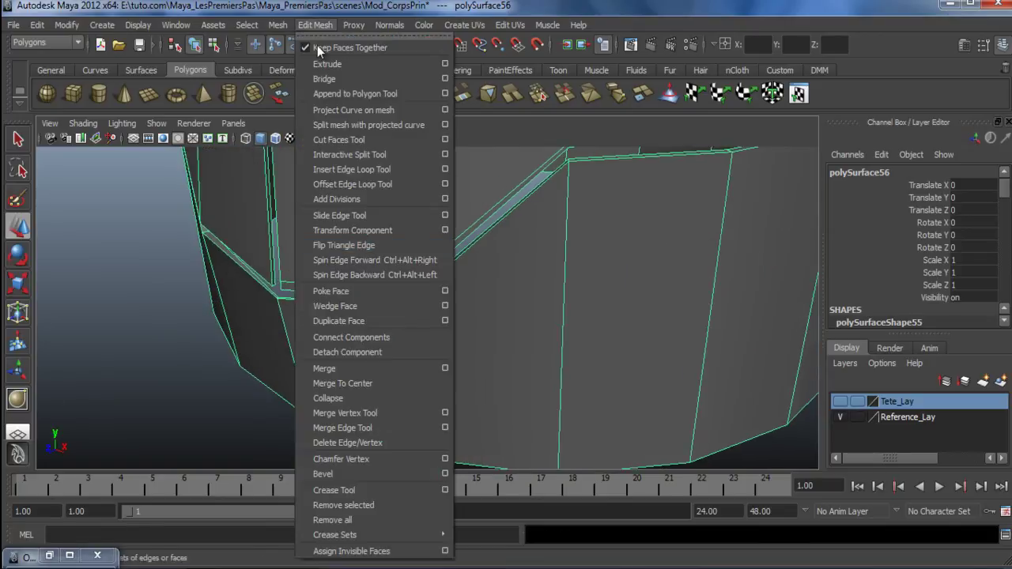
left_click(360, 172)
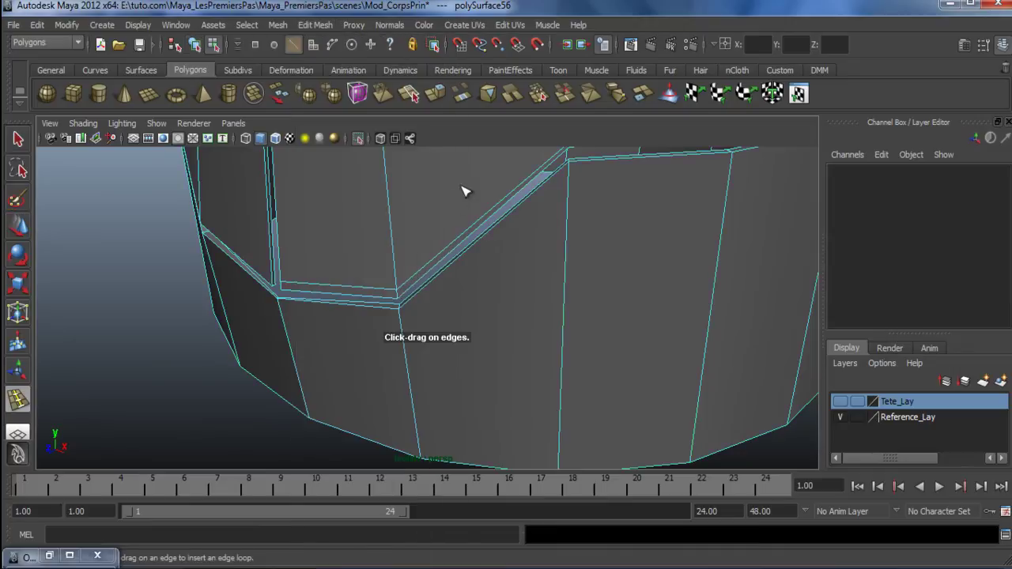
left_click_drag(573, 178, 574, 175)
scroll(632, 267, "down", 3)
Preview the mesh smoothed in object mode and inspect the lower band's upper border
left_click_drag(633, 266, 536, 248, "alt")
key("3")
key("w")
right_click_drag(530, 240, 591, 220)
left_click(704, 395)
left_click_drag(704, 396, 603, 378, "alt")
left_click(607, 328)
left_click_drag(606, 327, 581, 342, "alt")
Undo the last edge loop insertion and the changes back to the lower band's border edge selection
key("ctrl+z")
key("ctrl+z")
key("ctrl+z")
key("ctrl+z")
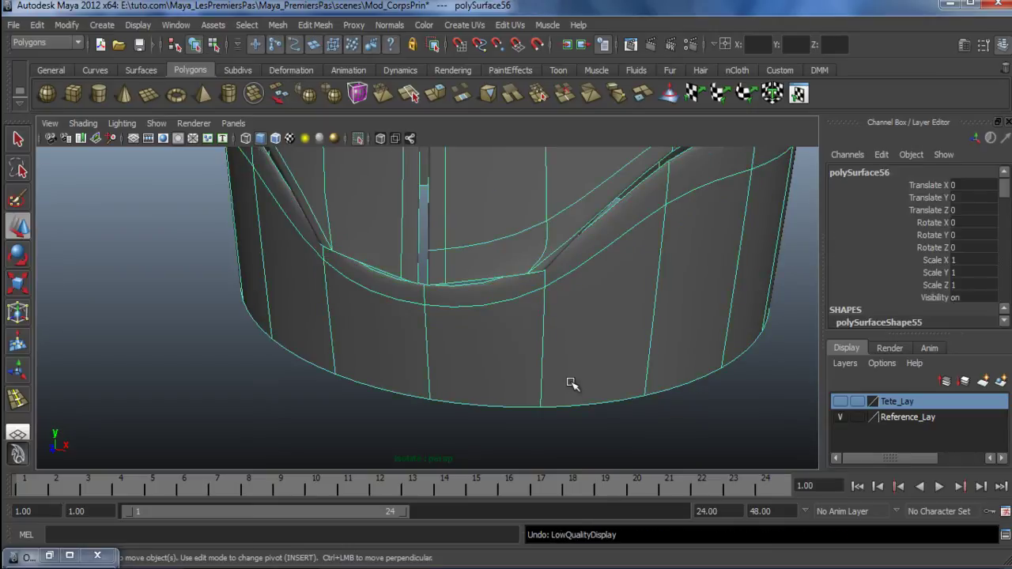
key("ctrl+z")
key("ctrl+z")
key("ctrl+z")
key("ctrl+z")
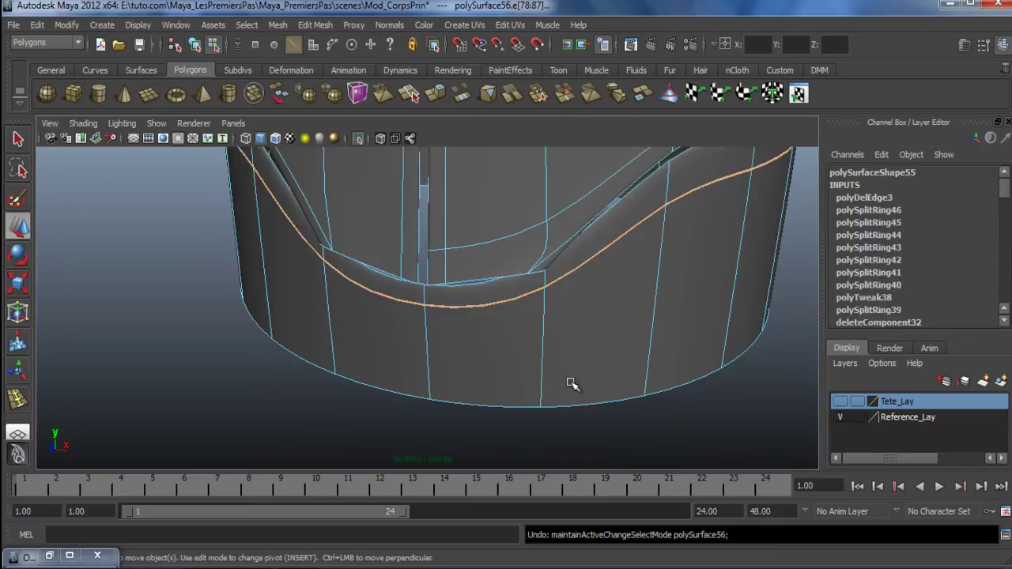
Insert two supporting edge loops along the thickness of the lower band's upper rim, one near each border, in the unsmoothed display
key("1")
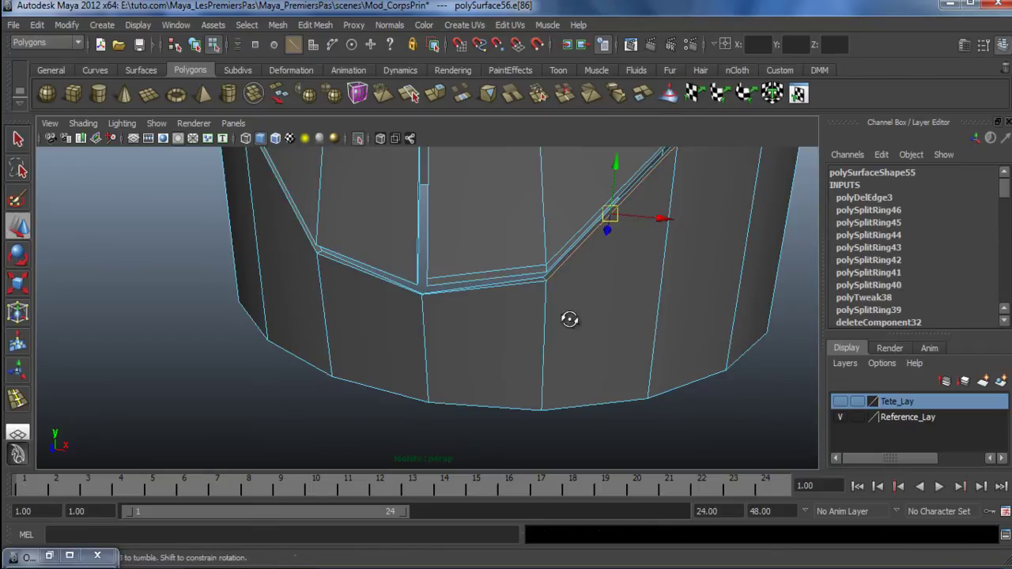
left_click_drag(579, 319, 599, 366, "alt")
left_click_drag(389, 261, 308, 289, "alt")
key("F8")
right_click_drag(359, 314, 298, 316)
left_click(380, 335)
left_click_drag(501, 394, 415, 368, "alt")
left_click(24, 402)
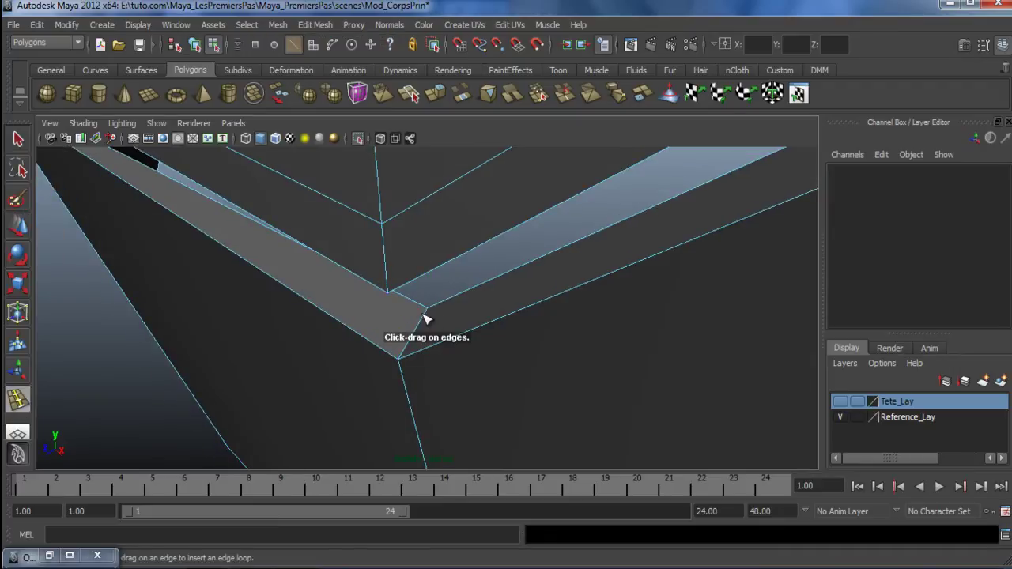
left_click(425, 319)
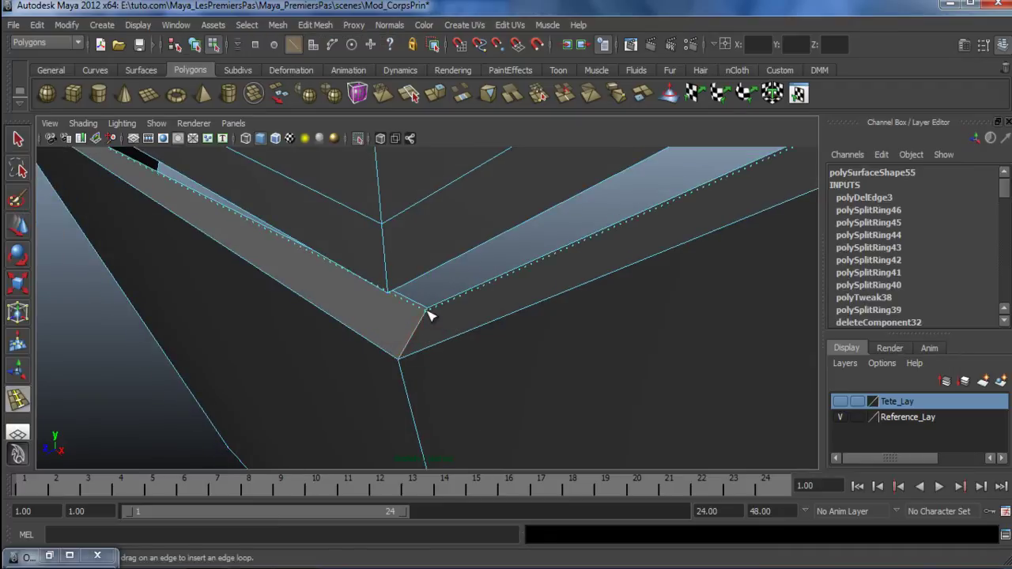
left_click(403, 370)
Close the open underside along the front panel's bottom edge with the Append to Polygon Tool
left_click_drag(407, 361, 473, 300, "alt")
left_click_drag(330, 369, 427, 329, "alt")
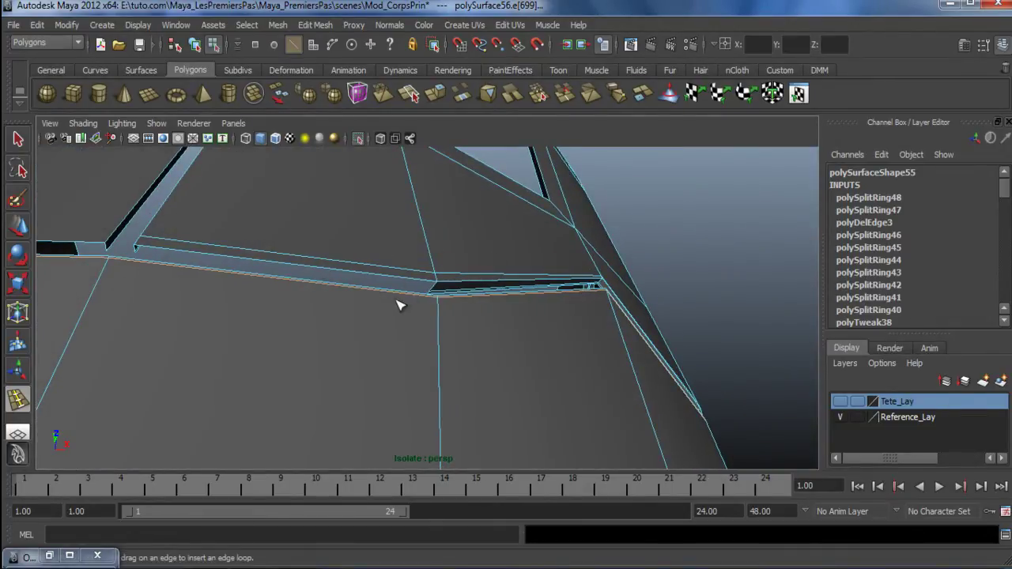
left_click_drag(399, 313, 436, 293, "alt")
key("w")
right_click_drag(404, 222, 467, 202)
left_click(488, 321)
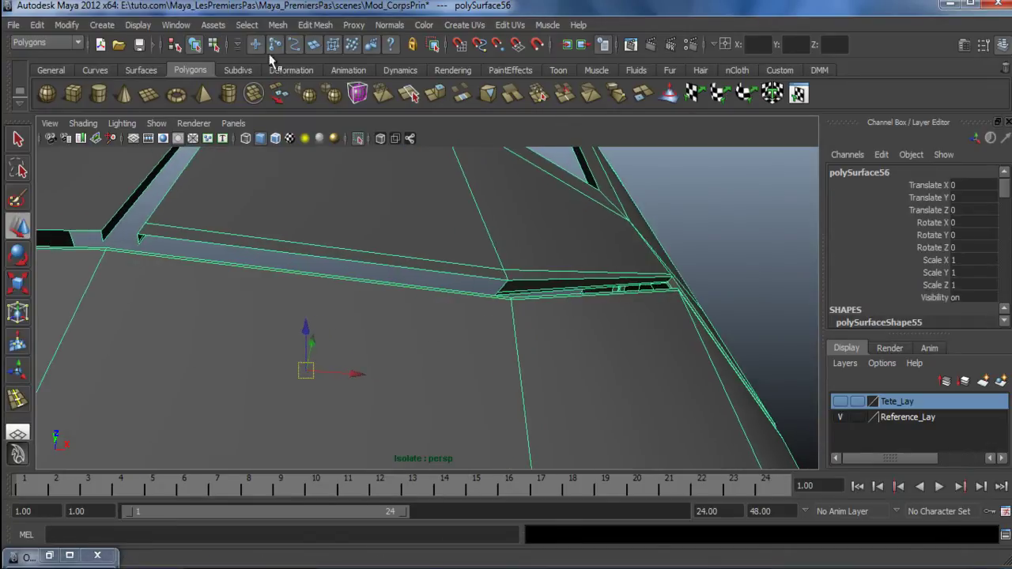
left_click(315, 25)
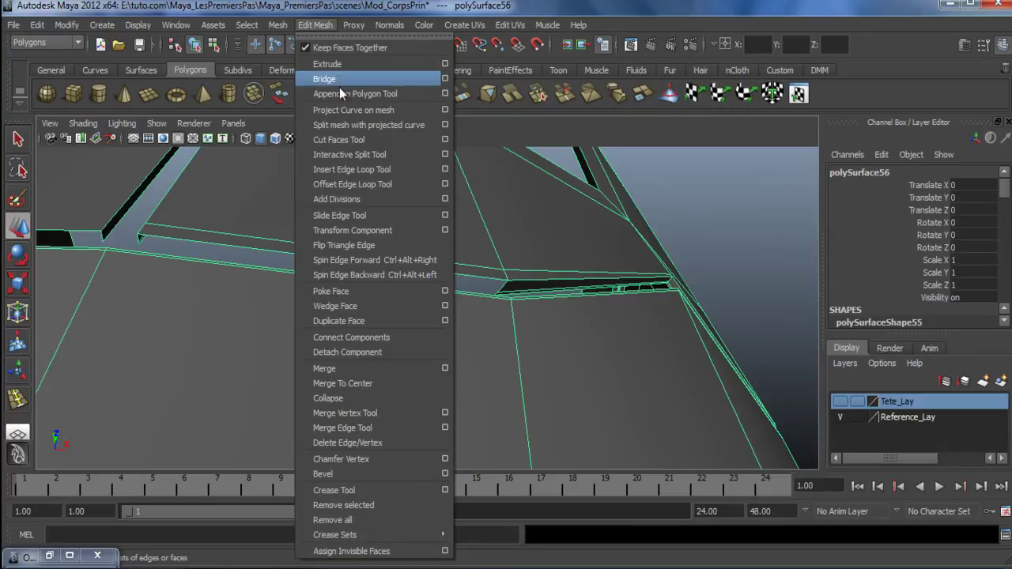
left_click(351, 96)
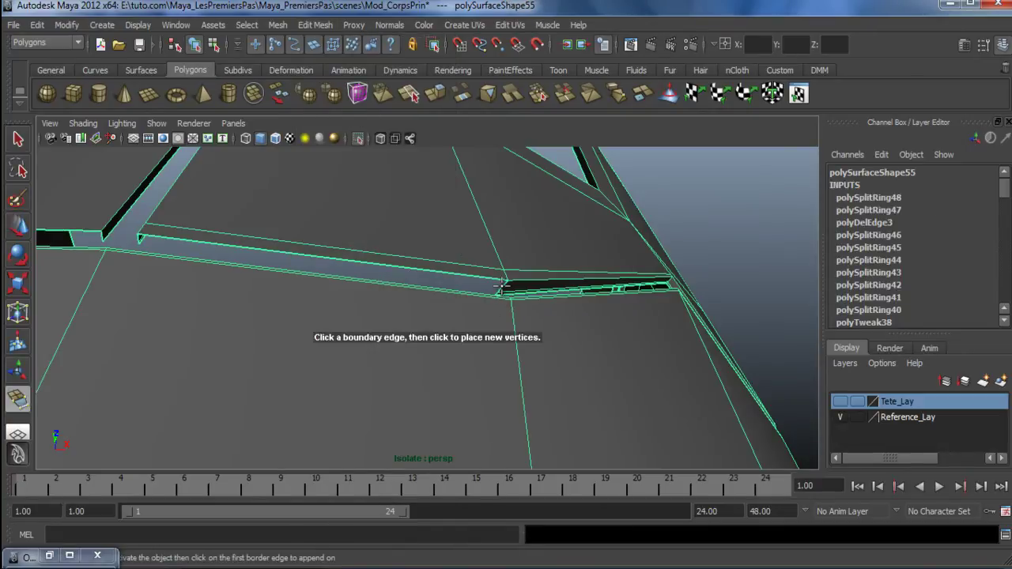
left_click(501, 283)
left_click_drag(149, 247, 198, 319, "alt")
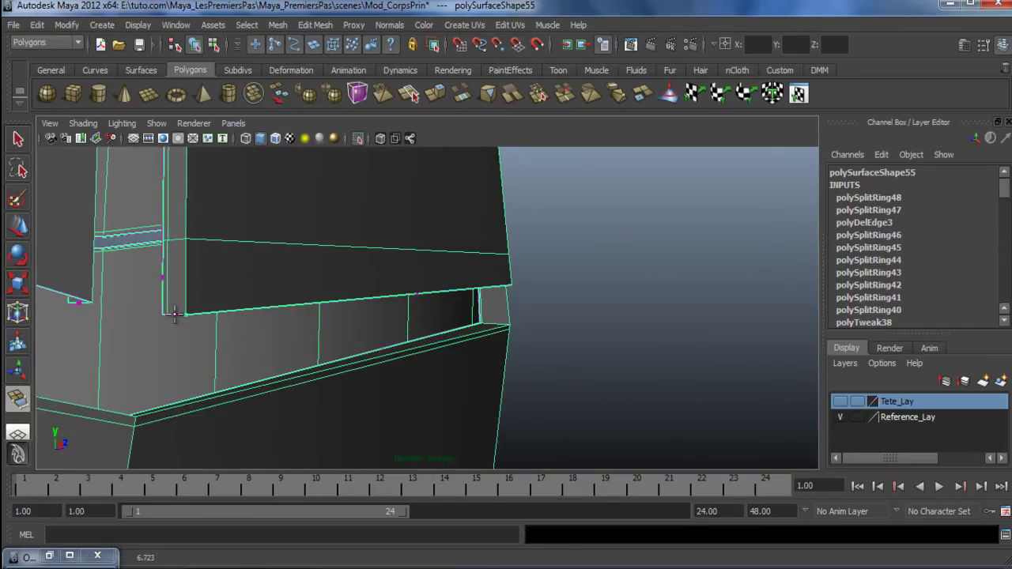
left_click_drag(220, 351, 177, 327, "alt")
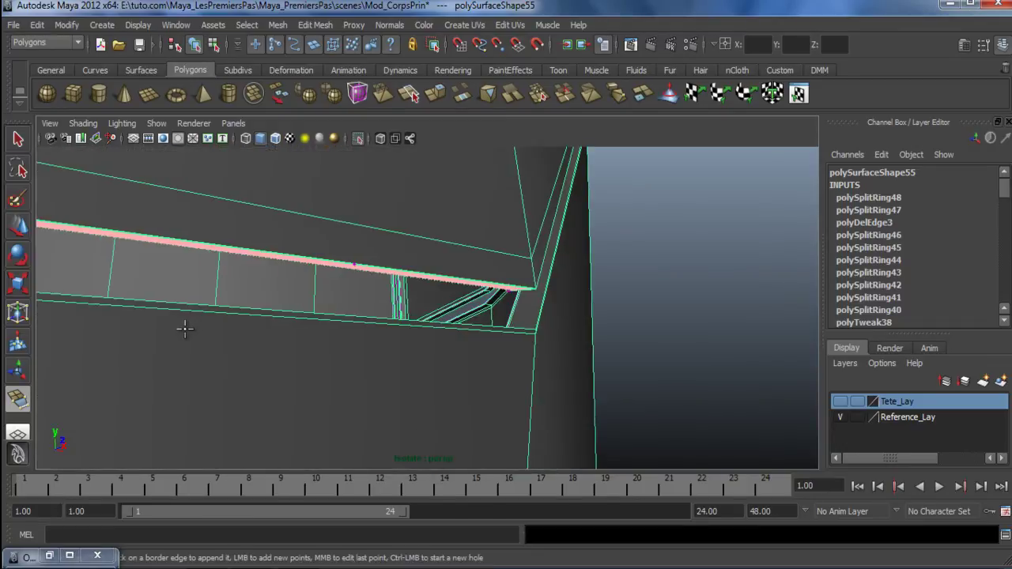
key("w")
Append another polygon to the open border edges at the lower end of the central slot
left_click_drag(477, 335, 549, 346, "alt")
left_click(17, 400)
left_click(506, 284)
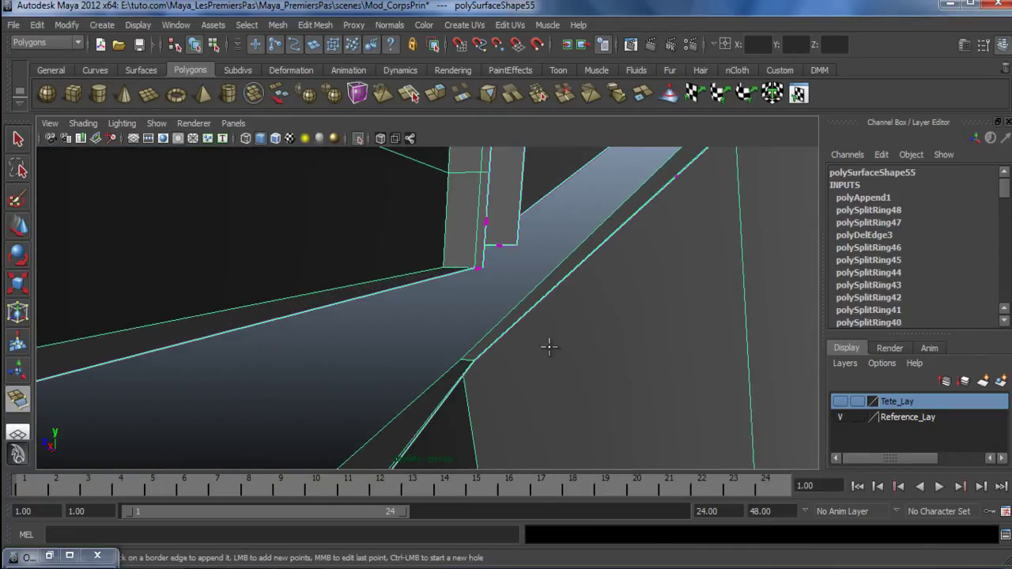
left_click(475, 270)
key("w")
Preview the mesh smoothed in object mode and examine the lower band's rim and the bottoms of the front panels
left_click_drag(362, 287, 420, 328, "alt")
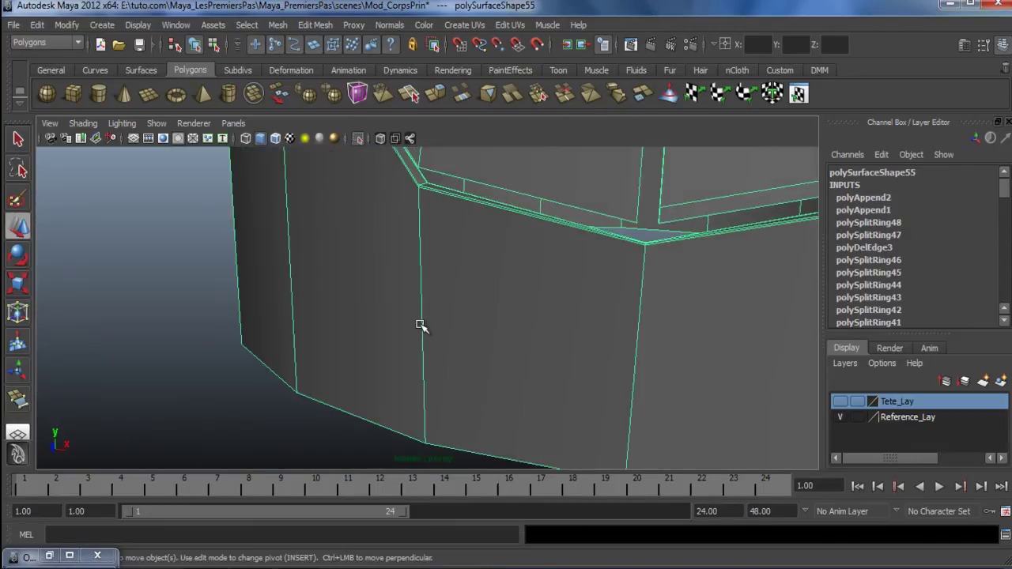
key("3")
mouse_move(690, 314)
right_mouse_down("alt")
mouse_move(656, 276)
mouse_move(458, 312)
right_mouse_up("alt")
right_click_drag(447, 255, 508, 237)
right_click_drag(629, 372, 662, 316, "alt")
left_click(662, 317)
left_click_drag(580, 343, 431, 283, "alt")
left_click(431, 283)
scroll(64, 388, "up", 3)
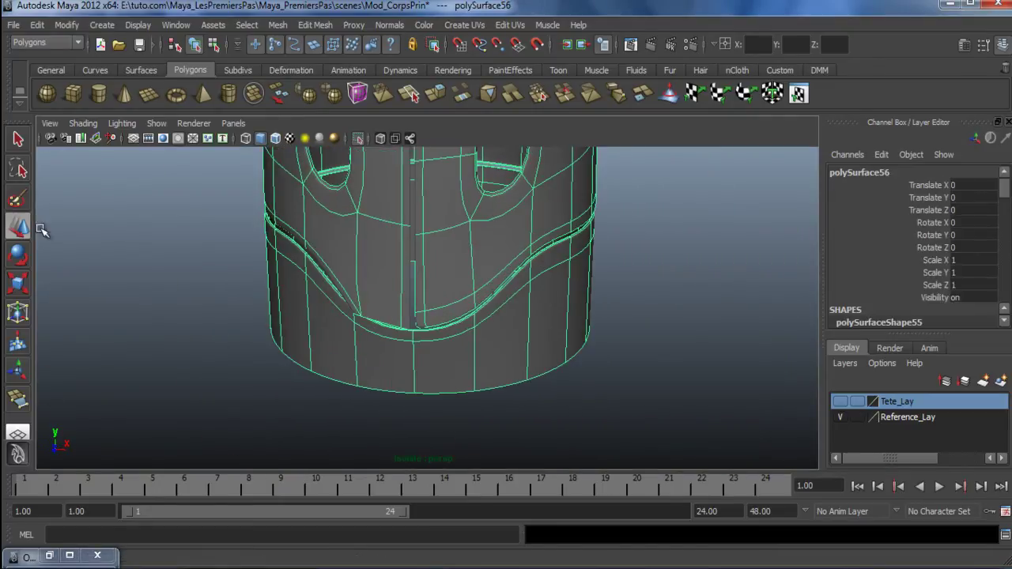
middle_click_drag(348, 301, 347, 317, "alt")
scroll(346, 317, "up", 5)
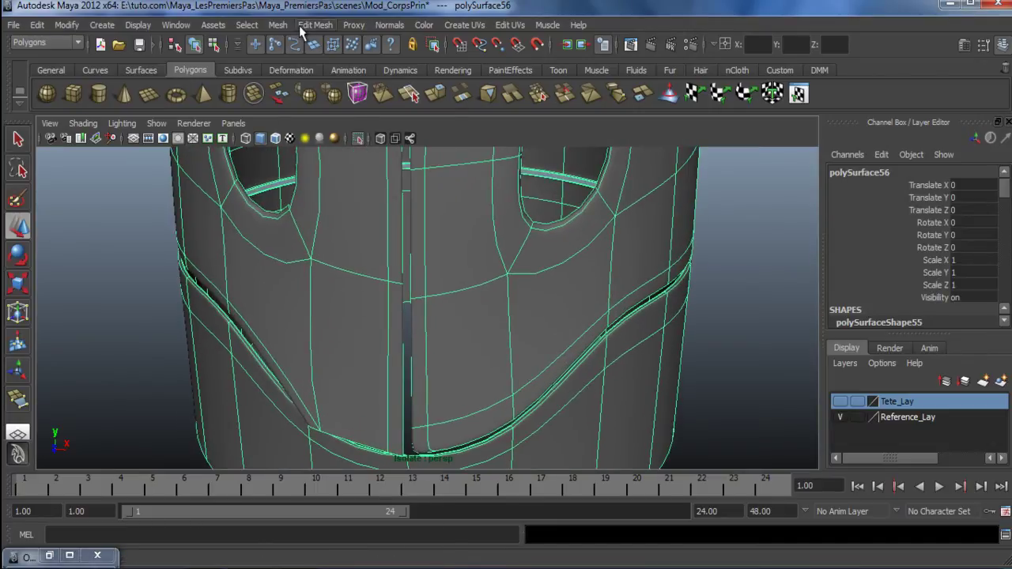
Insert a horizontal edge loop across the front panel between the central slot and the right eye opening, at the opening's mid-height
left_click(314, 24)
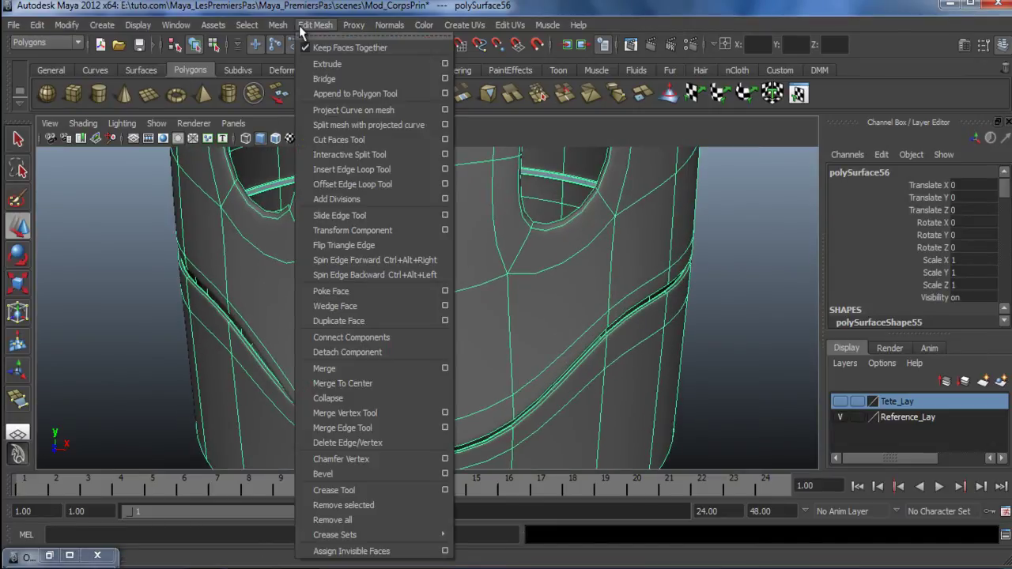
left_click(332, 169)
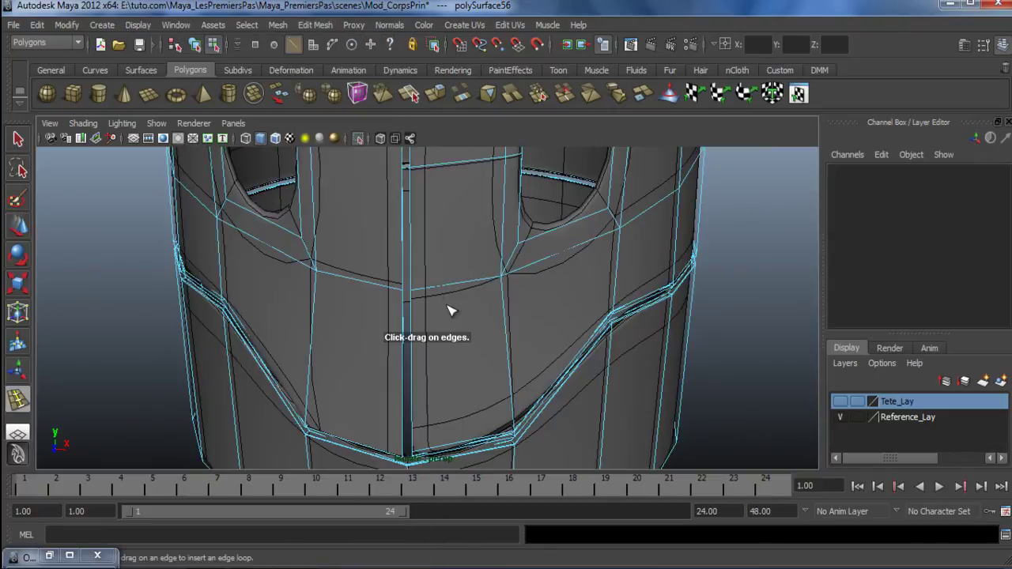
left_click(415, 292)
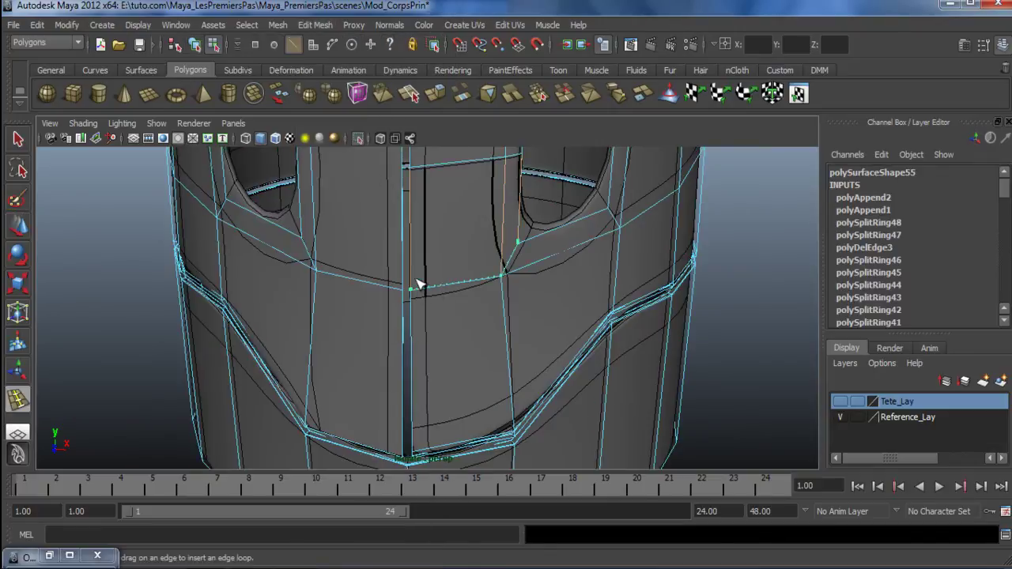
left_click_drag(394, 286, 394, 288)
key("ctrl+z")
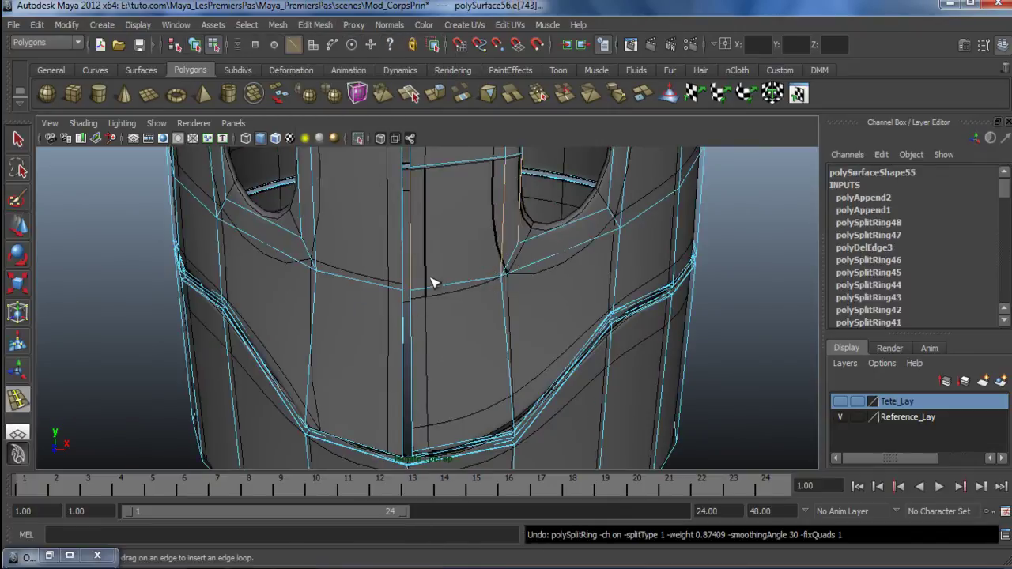
left_click_drag(420, 177, 410, 278, "alt")
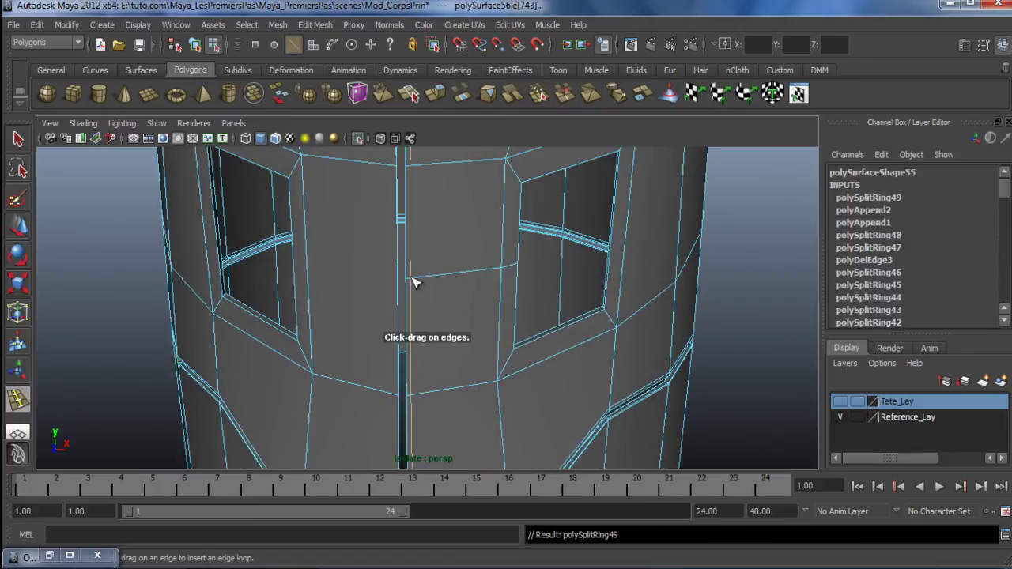
Preview the smoothed body in object mode and examine the front panels and eye openings from several sides
key("3")
key("w")
right_click_drag(480, 242, 533, 219)
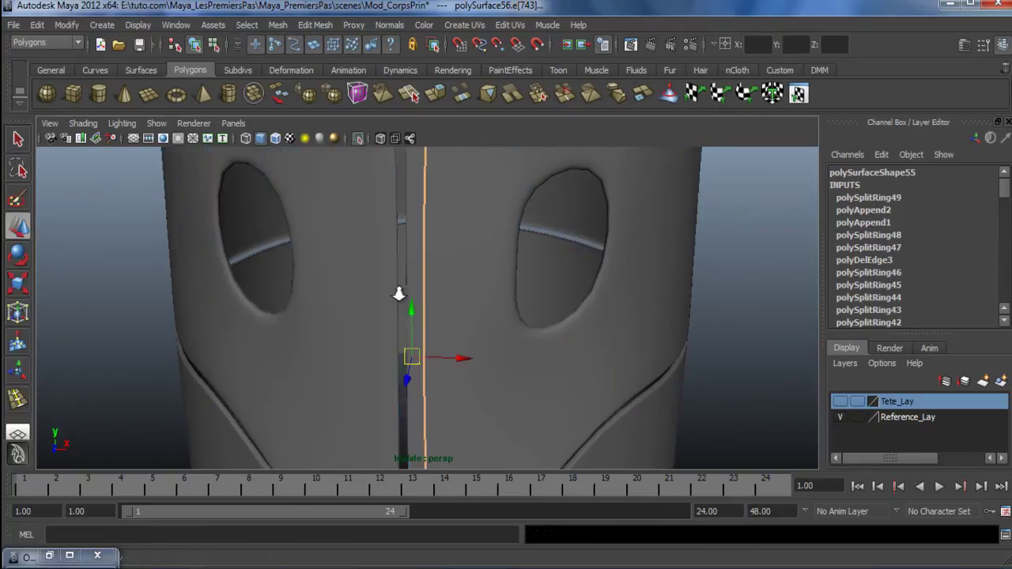
right_click_drag(615, 310, 562, 287, "alt")
left_click(621, 356)
left_click_drag(621, 356, 549, 287, "alt")
scroll(578, 339, "down", 5)
left_click_drag(578, 339, 452, 355, "alt")
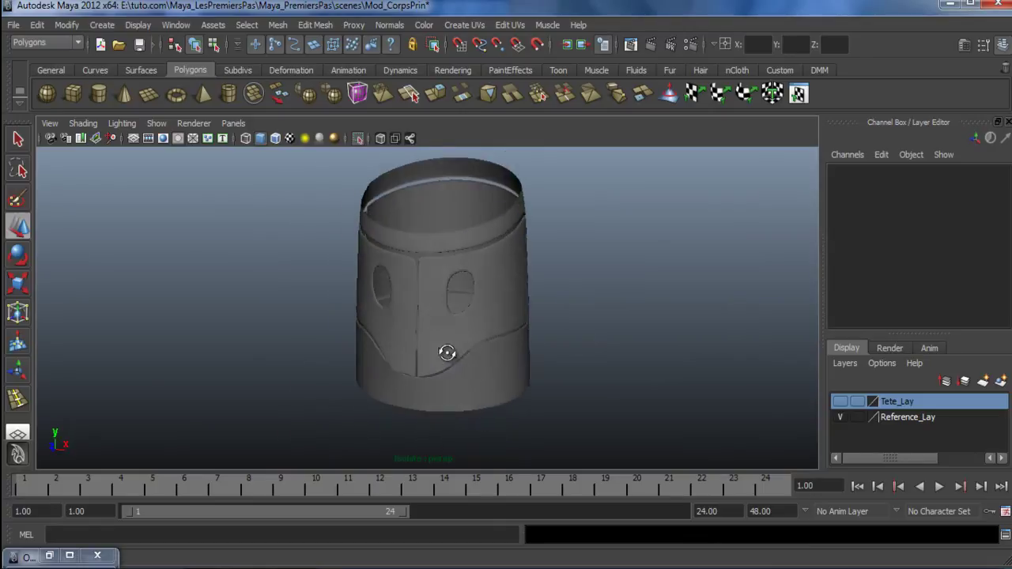
right_click_drag(452, 355, 623, 314, "alt")
left_click_drag(624, 314, 452, 296, "alt")
Flatten the right eye opening's upper border edge by scaling it along the vertical axis in the unsmoothed display
left_click(577, 327)
key("1")
right_click_drag(480, 234, 475, 196)
left_click_drag(474, 198, 537, 318, "alt")
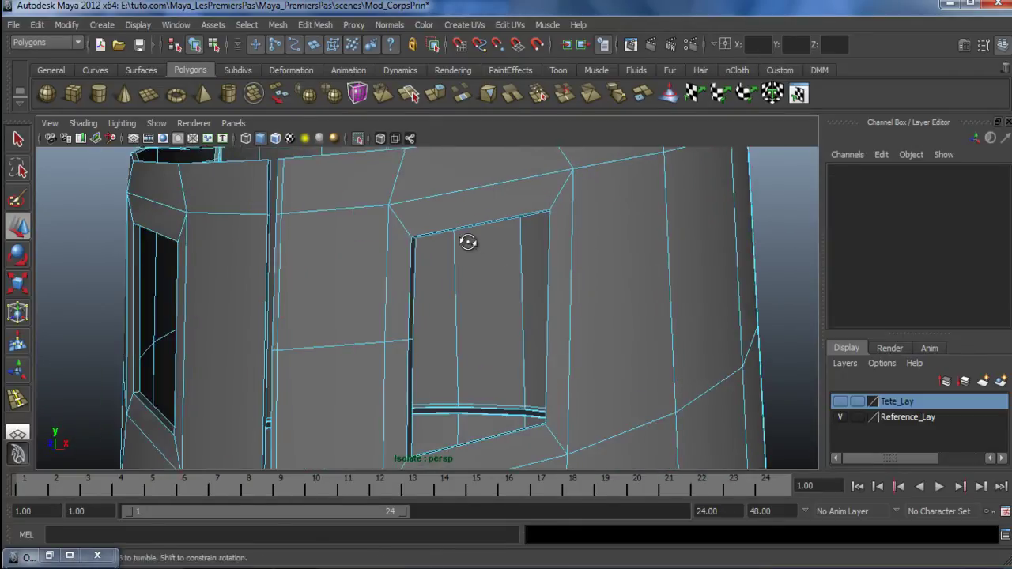
left_click_drag(478, 242, 440, 246, "alt")
left_click(427, 238)
key("f")
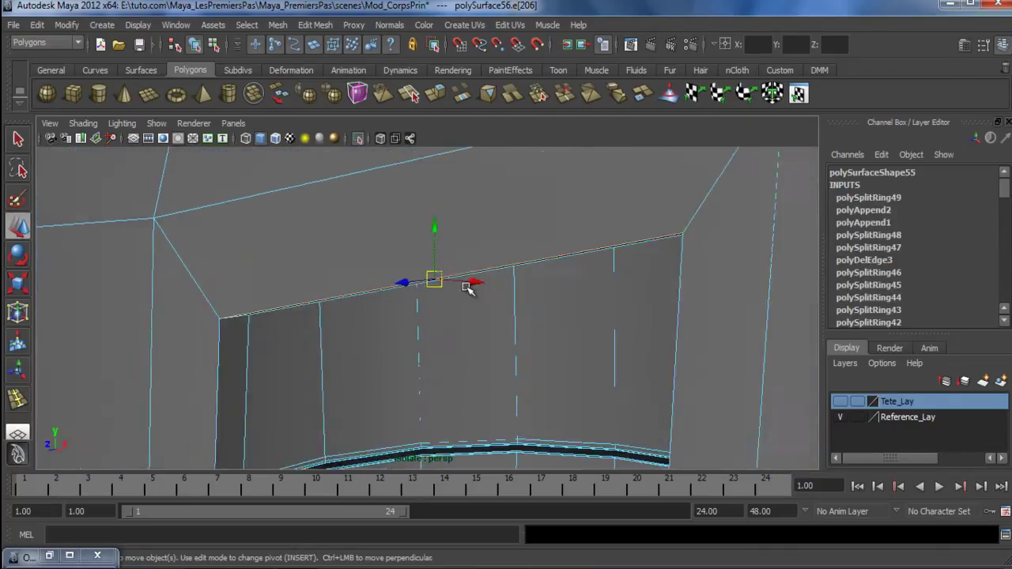
left_click_drag(541, 296, 564, 369, "alt")
key("r")
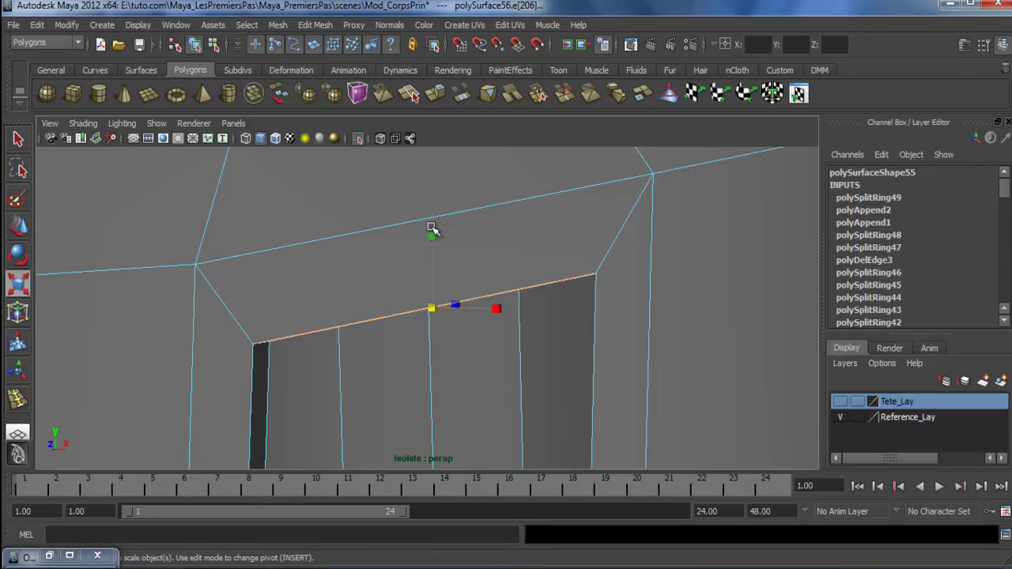
left_click_drag(435, 239, 416, 293)
Preview the mesh smoothed and compare the right eye opening's shape with the left one
key("3")
scroll(535, 317, "down", 5)
left_click_drag(535, 316, 542, 244, "alt")
right_click_drag(542, 245, 655, 250)
left_click(655, 250)
scroll(267, 343, "down", 5)
left_click_drag(266, 343, 339, 293, "alt")
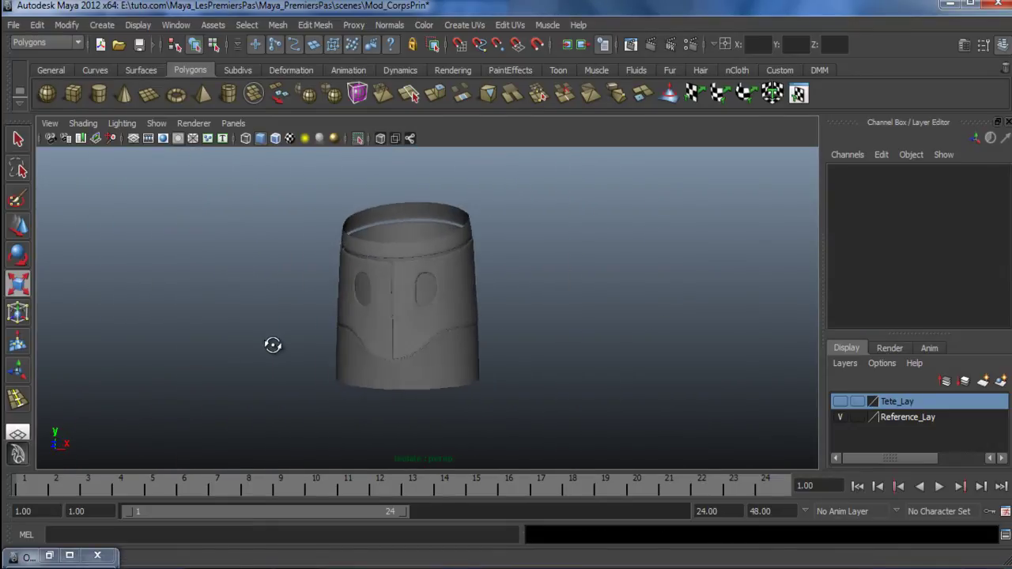
scroll(373, 380, "up", 10)
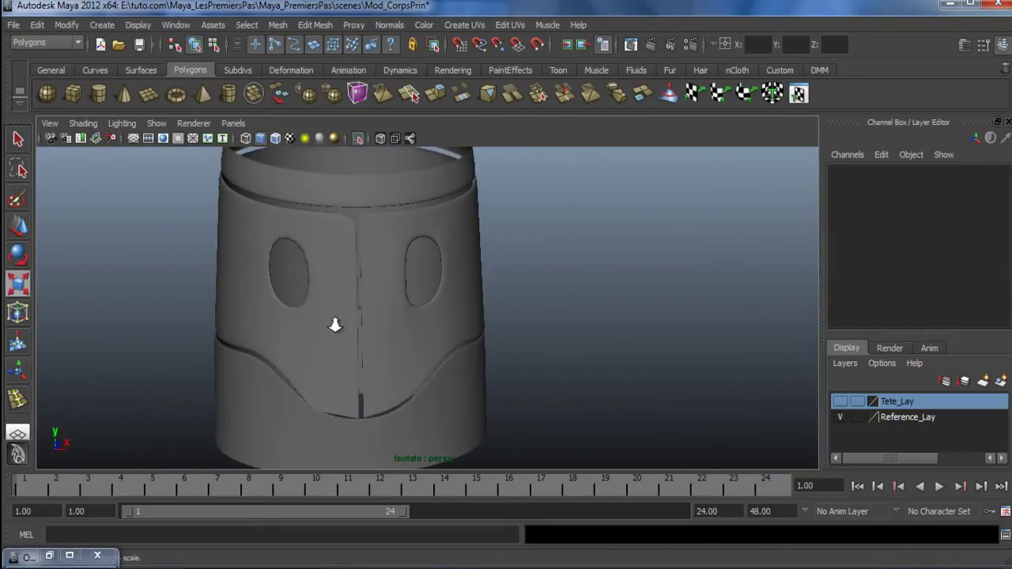
left_click_drag(511, 375, 443, 323, "alt")
left_click(444, 323)
Insert a supporting edge loop around the right eye opening, close to its border, in the unsmoothed display
middle_click_drag(444, 322, 457, 381, "alt")
key("1")
scroll(419, 307, "up", 1)
left_click(16, 401)
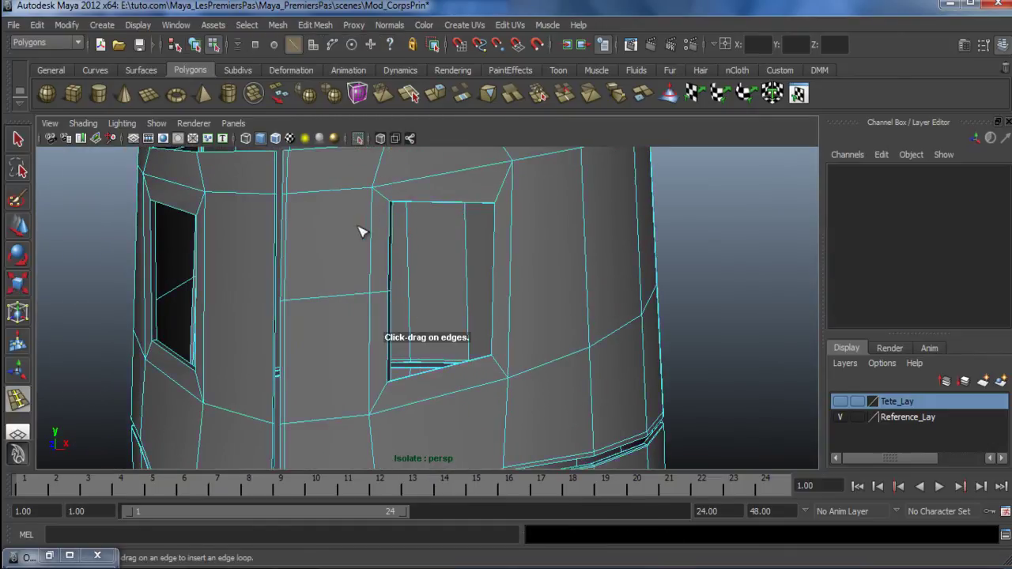
left_click(387, 200)
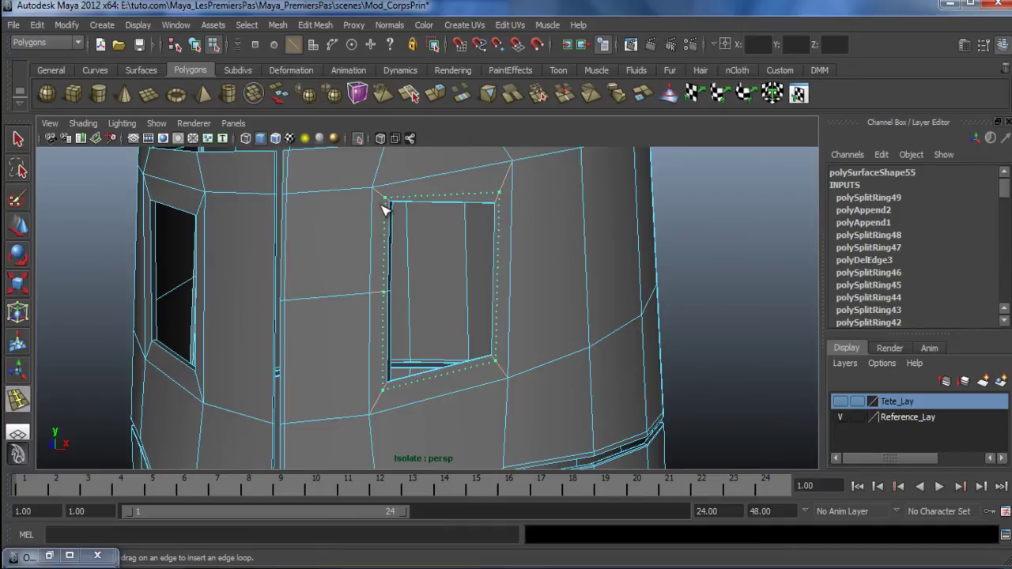
left_click(385, 212)
Preview the mesh smoothed in object mode and inspect the border of the right eye opening
key("3")
key("w")
right_click_drag(538, 244, 593, 226)
left_click_drag(709, 251, 680, 380, "alt")
scroll(653, 382, "up", 5)
left_click(552, 362)
left_click_drag(563, 404, 454, 347, "alt")
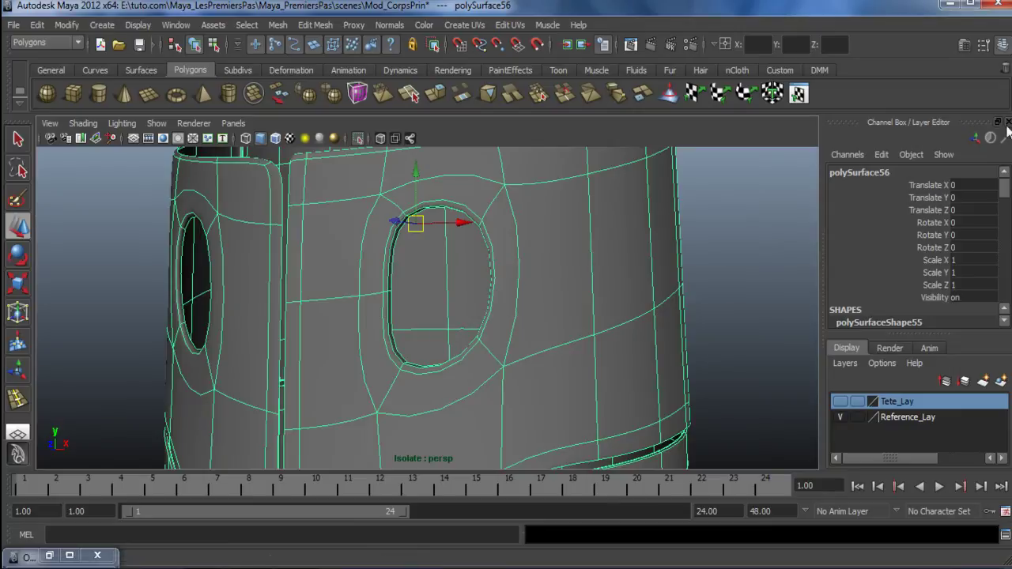
Open the body mesh's Smooth Mesh attributes and toggle Smooth Mesh Preview off and back on
left_click(968, 44)
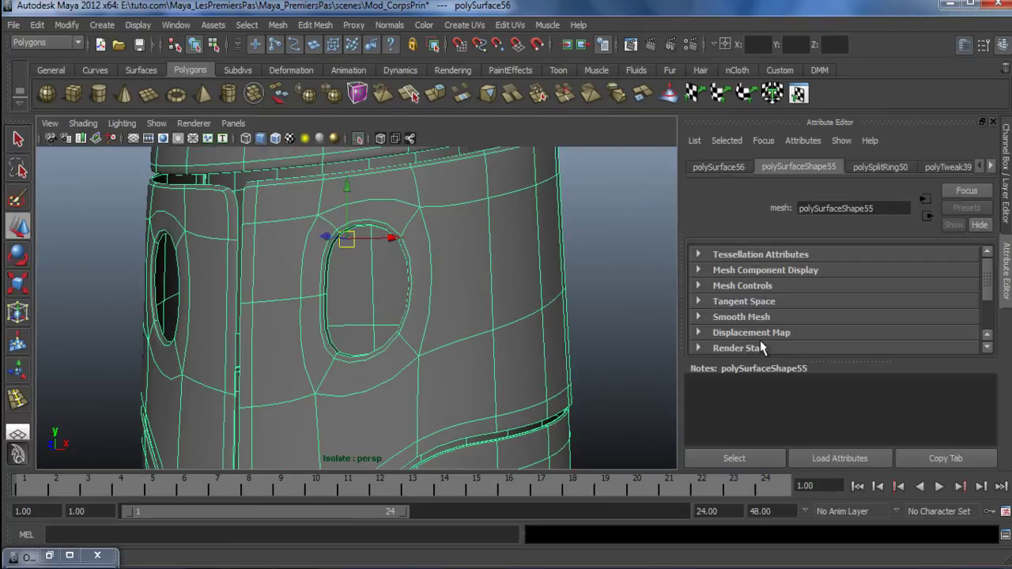
left_click_drag(772, 360, 783, 435)
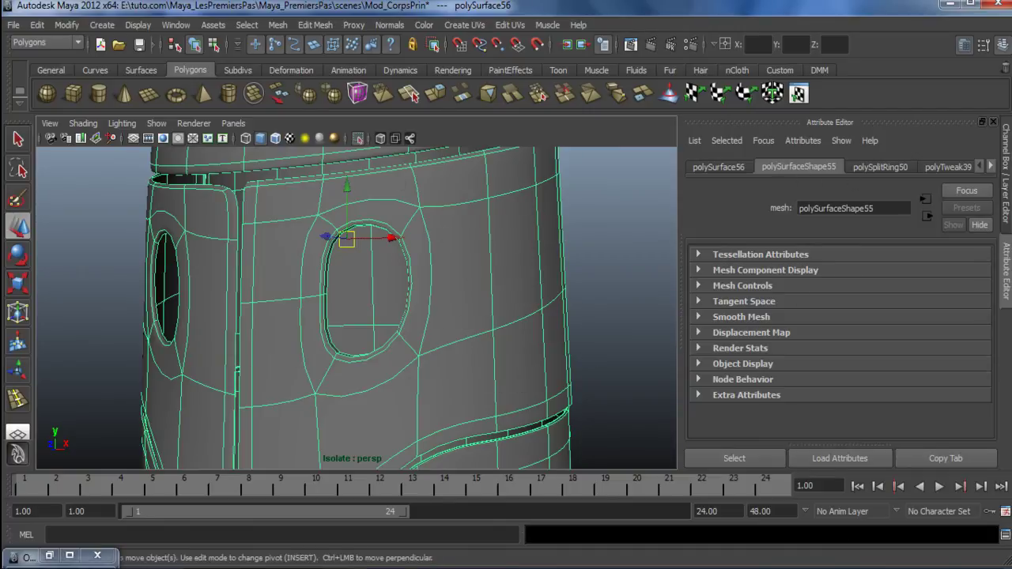
left_click(696, 318)
scroll(788, 349, "down", 1)
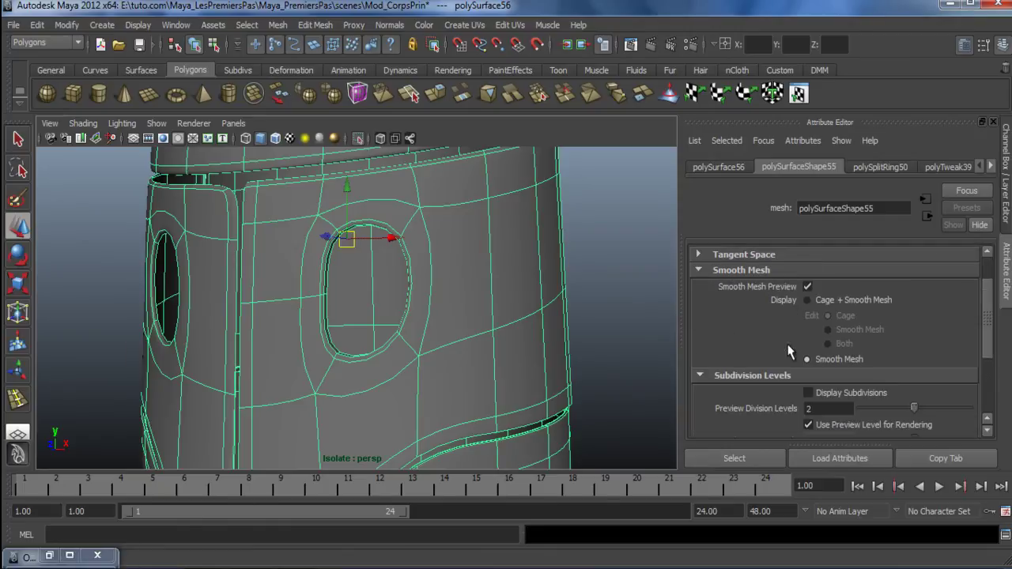
left_click(806, 286)
left_click(806, 286)
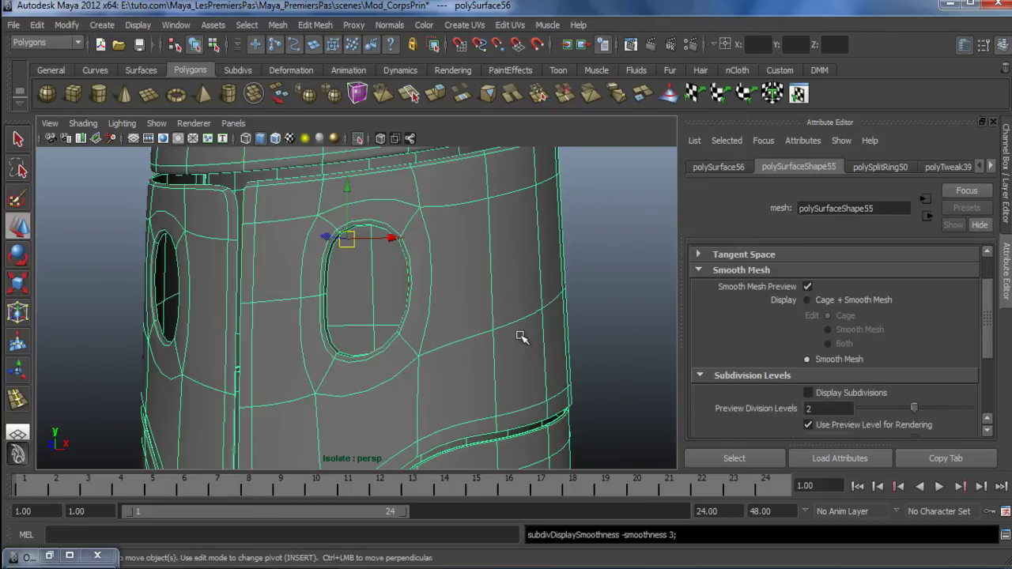
Try Preview Division Levels of 1 on the body mesh and set it back to 2
scroll(783, 320, "down", 1)
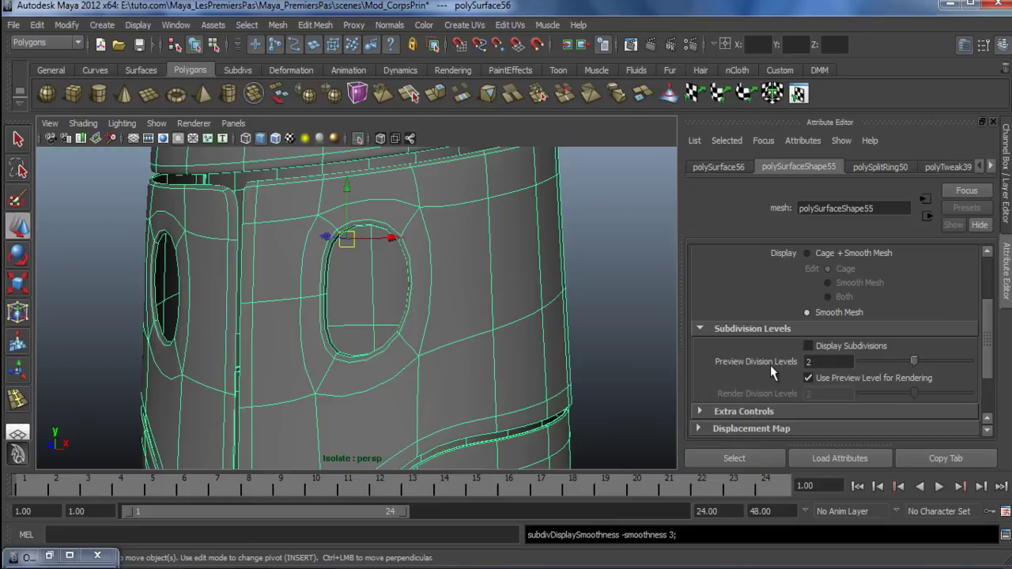
left_click(818, 363)
type("1")
key("Return")
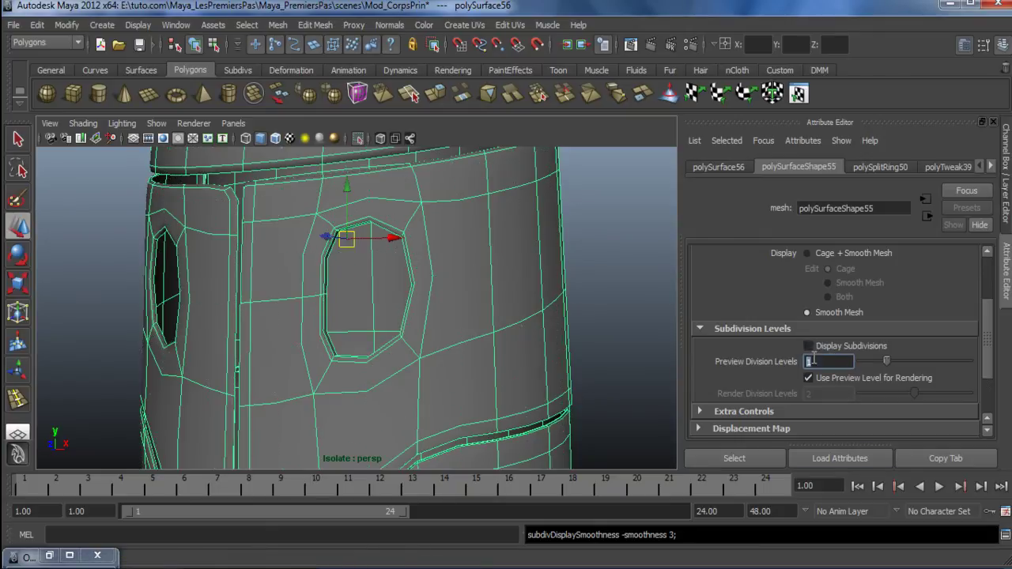
type("2")
key("Return")
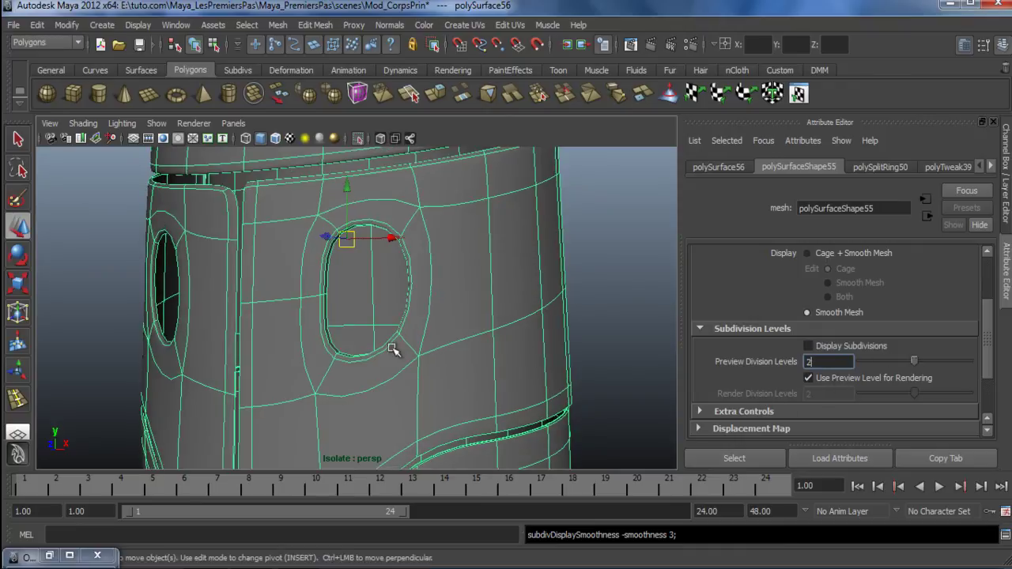
Inspect the smoothed border of the right eye opening from several angles, with the body mesh deselected
left_click_drag(389, 346, 369, 316, "alt")
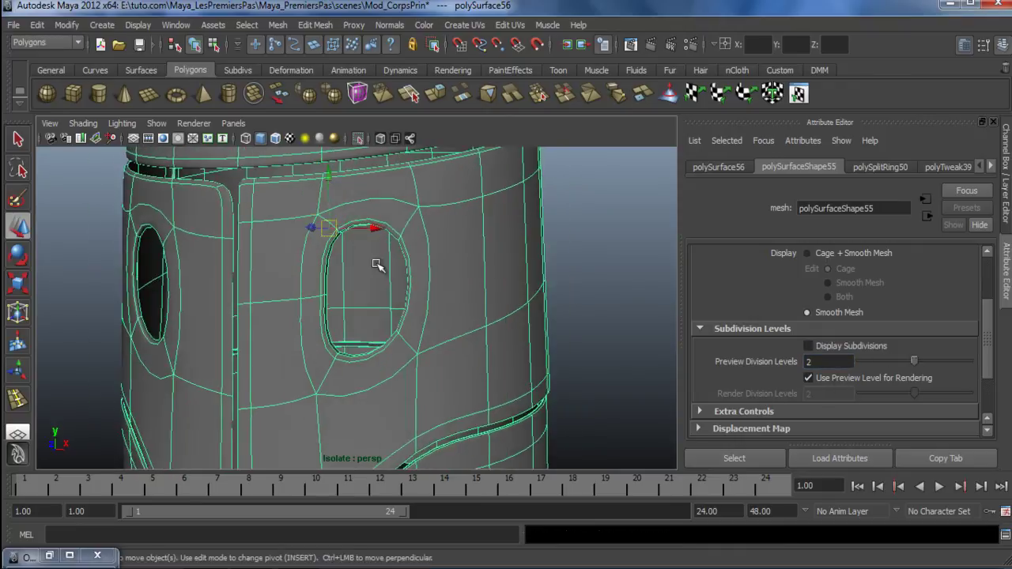
left_click_drag(457, 318, 417, 361, "alt")
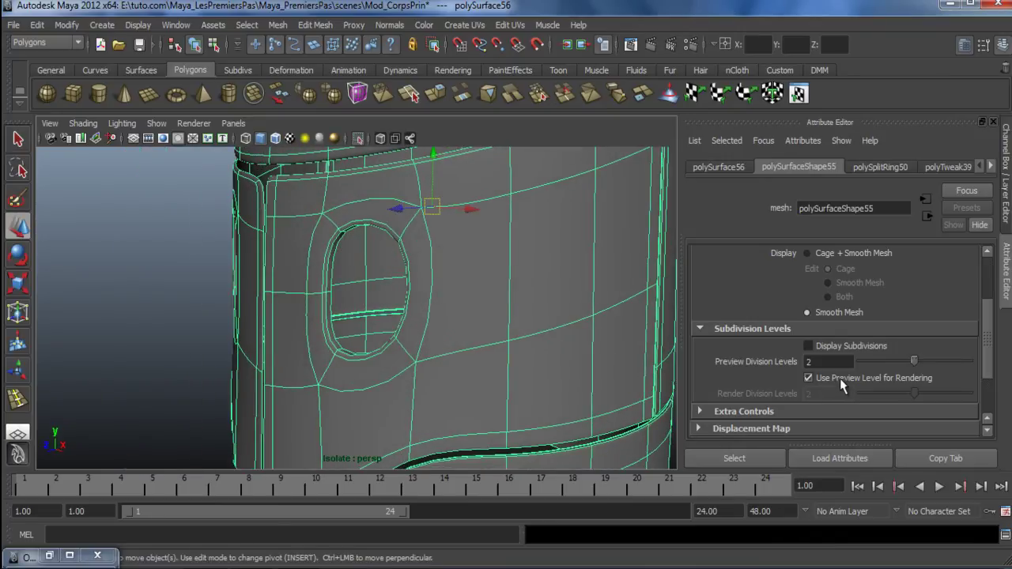
mouse_move(478, 362)
left_mouse_down("alt")
mouse_move(517, 356)
mouse_move(495, 363)
left_mouse_up("alt")
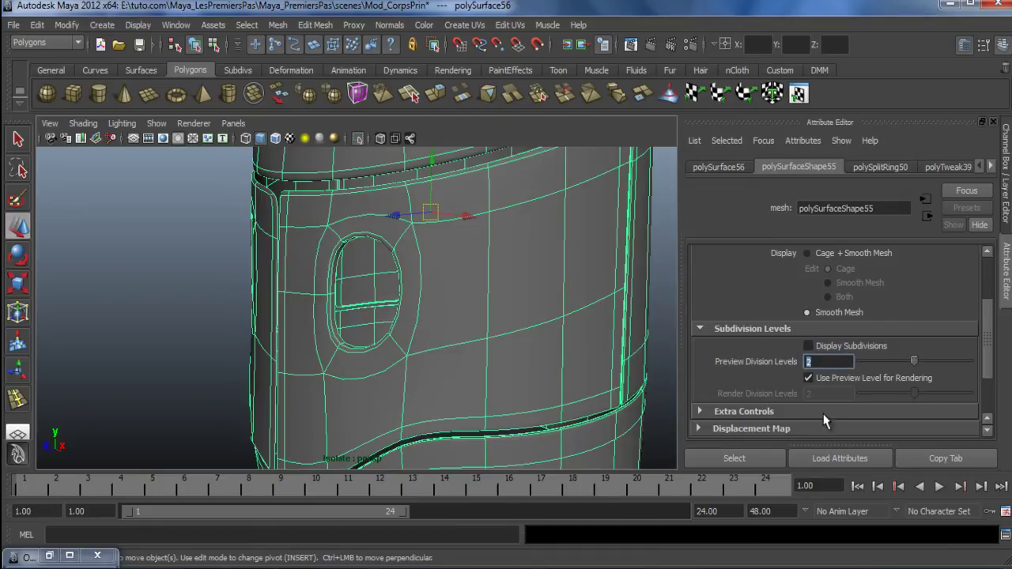
scroll(516, 386, "down", 5)
left_click_drag(543, 357, 509, 317, "alt")
left_click(508, 317)
left_click_drag(400, 345, 355, 343, "alt")
scroll(404, 348, "up", 5)
left_click_drag(415, 368, 385, 366, "alt")
right_click_drag(385, 366, 463, 375, "alt")
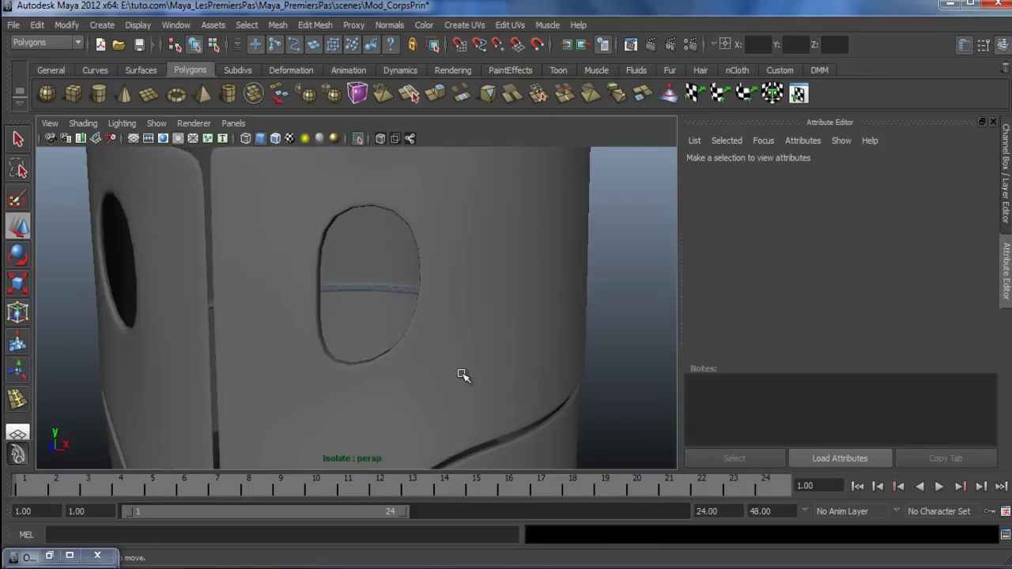
Close the Attribute Editor and put the body mesh in edge selection with the unsmoothed display at the right eye opening
left_click(400, 375)
key("f")
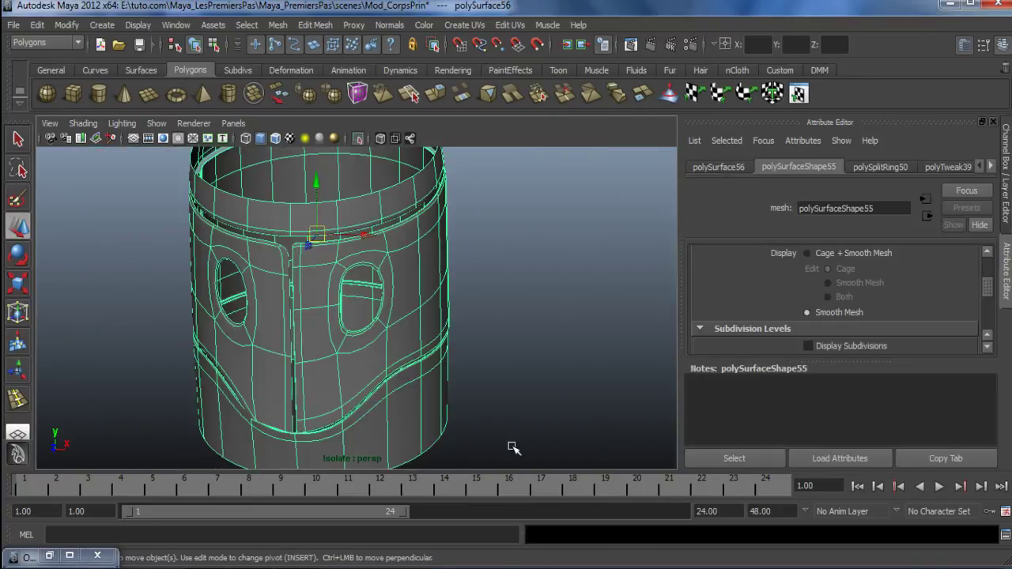
scroll(422, 334, "up", 3)
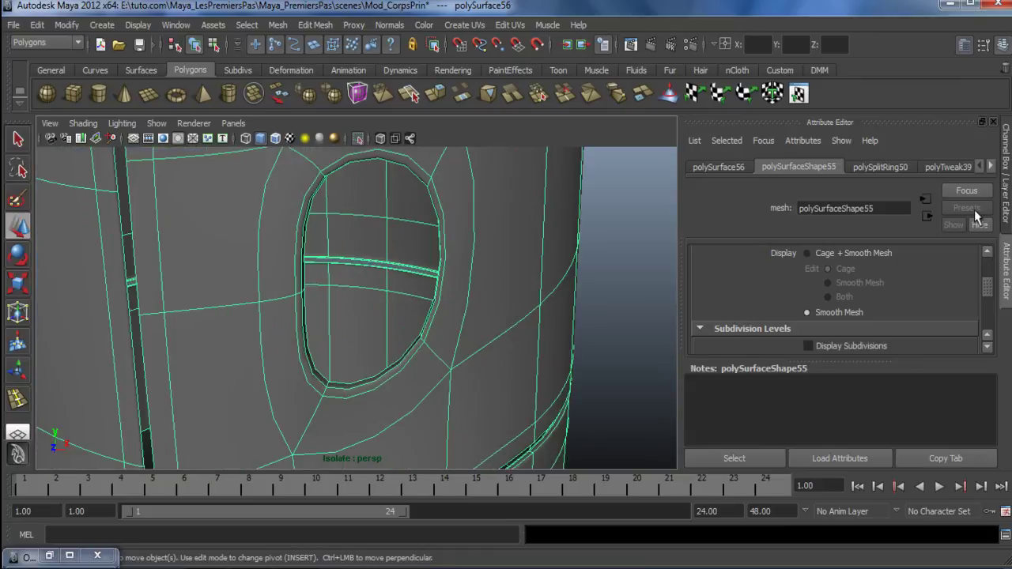
scroll(454, 339, "up", 3)
left_click(993, 121)
right_click_drag(451, 316, 452, 346)
key("1")
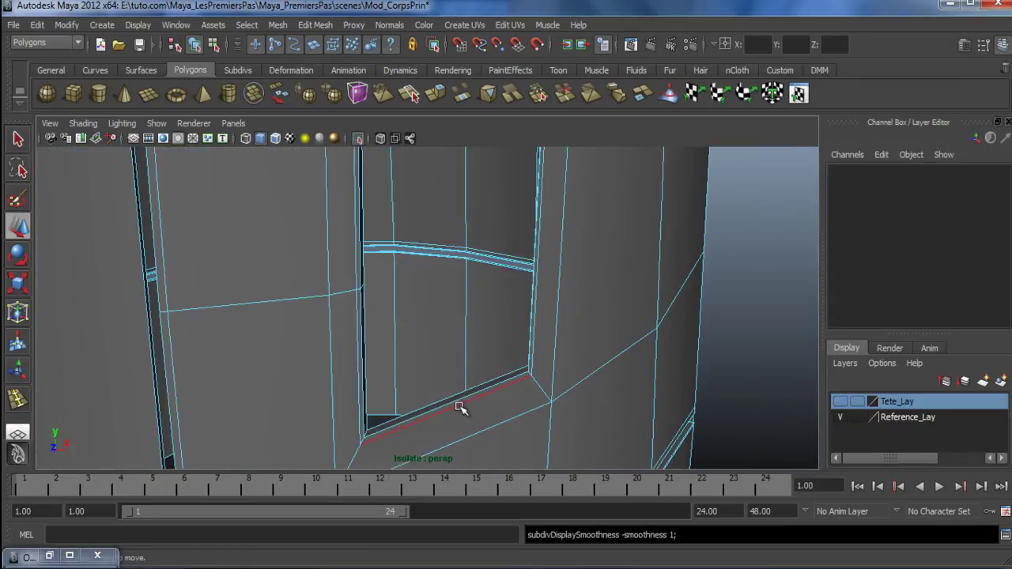
Select the lower border edges of the right eye opening and adjust them with the Scale tool
left_click(459, 407)
left_click_drag(453, 409, 545, 445, "alt")
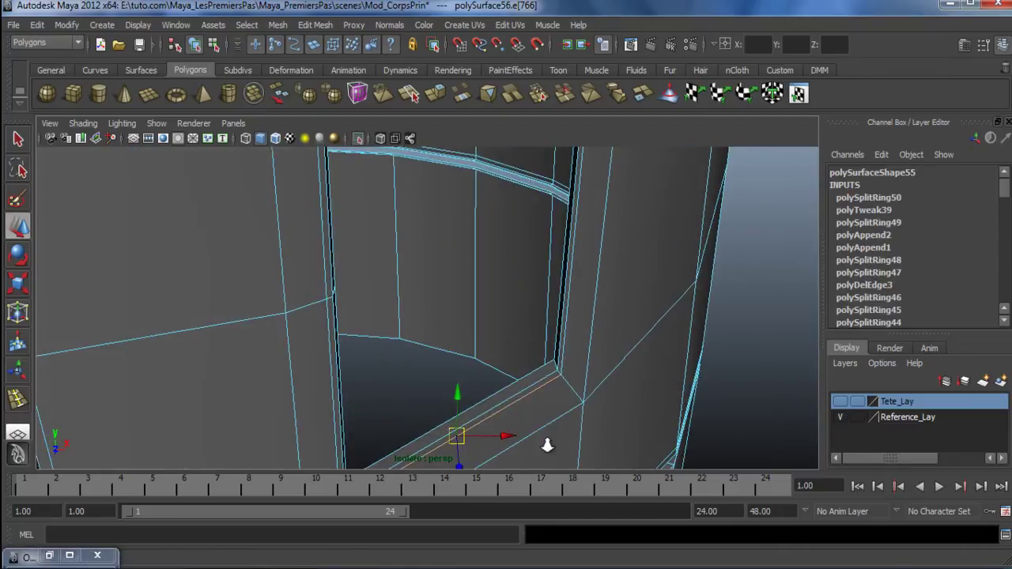
double_click(542, 393)
left_click(541, 388, "shift")
key("r")
left_click_drag(506, 360, 472, 372, "alt")
left_click_drag(449, 331, 407, 423)
right_click_drag(467, 433, 486, 423, "alt")
middle_click_drag(487, 422, 469, 263, "alt")
Slide the lower border edge of the right eye opening with the Slide Edge tool and display the mesh smoothed
left_click_drag(469, 263, 277, 360, "alt")
left_click(255, 369)
right_click_drag(319, 232, 329, 343, "shift")
mouse_move(543, 357)
middle_mouse_down()
mouse_move(572, 362)
mouse_move(565, 358)
middle_mouse_up()
key("f")
key("3")
scroll(400, 352, "down", 5)
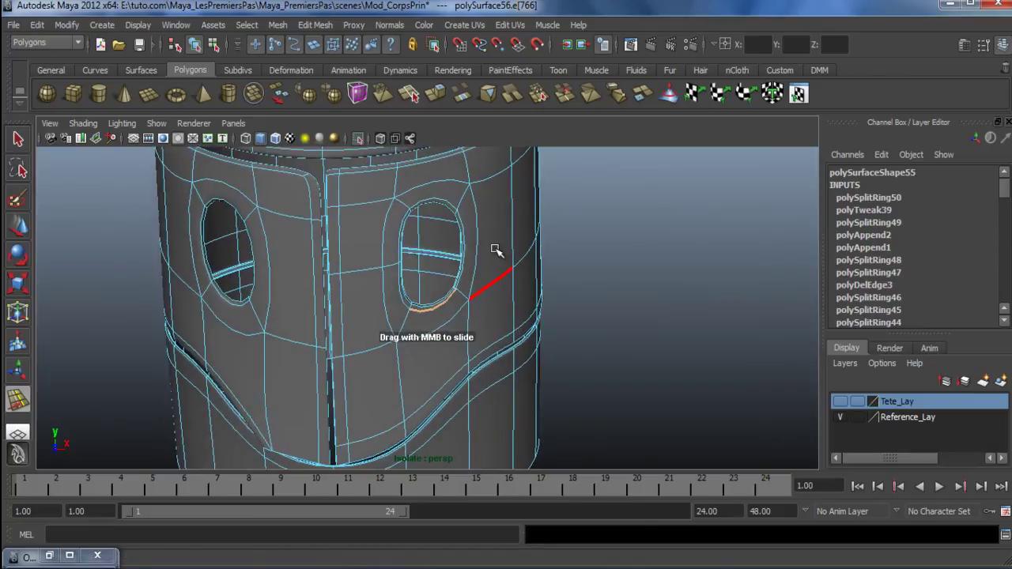
Return to object mode and examine both eye openings on the smoothed, deselected body
key("w")
right_click_drag(495, 250, 535, 231)
right_click_drag(635, 352, 311, 391, "alt")
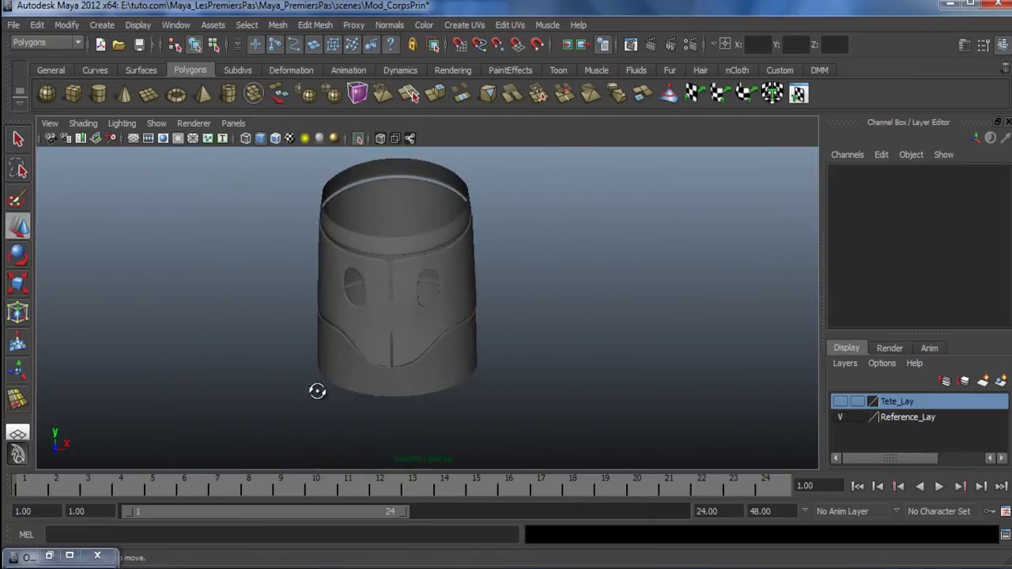
left_click_drag(311, 390, 368, 384, "alt")
right_click_drag(368, 384, 524, 396, "alt")
left_click_drag(524, 395, 402, 329, "alt")
scroll(422, 343, "up", 2)
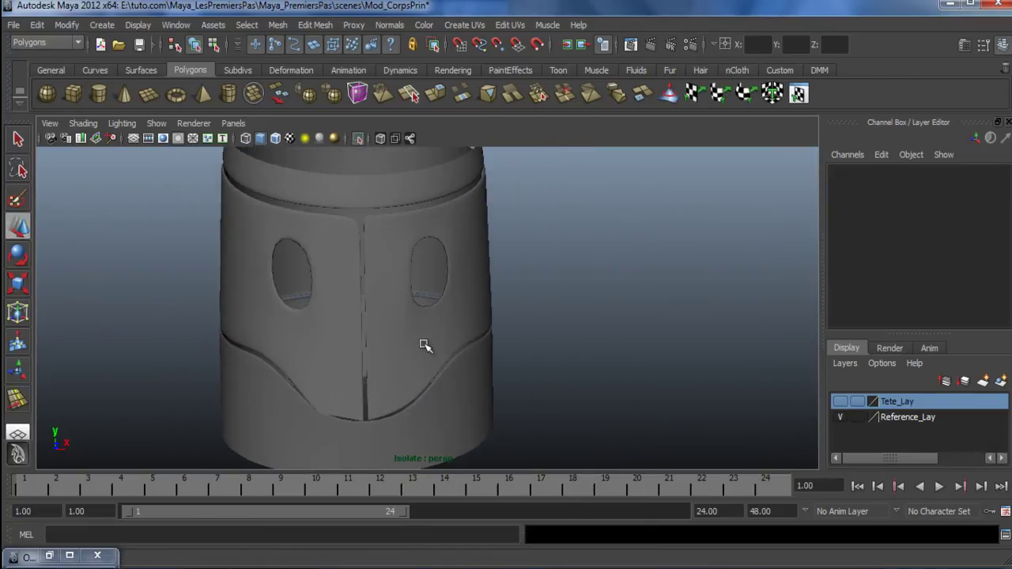
Turn off Isolate Select and examine the smoothed body from the front and side up to its upper band
left_click(150, 123)
mouse_move(217, 82)
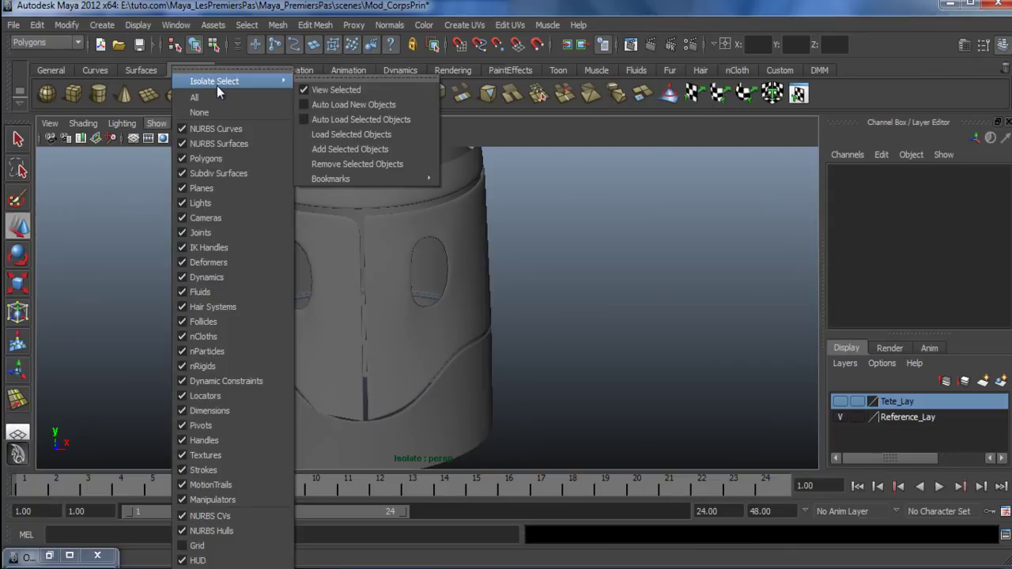
left_click(337, 88)
left_click(403, 335)
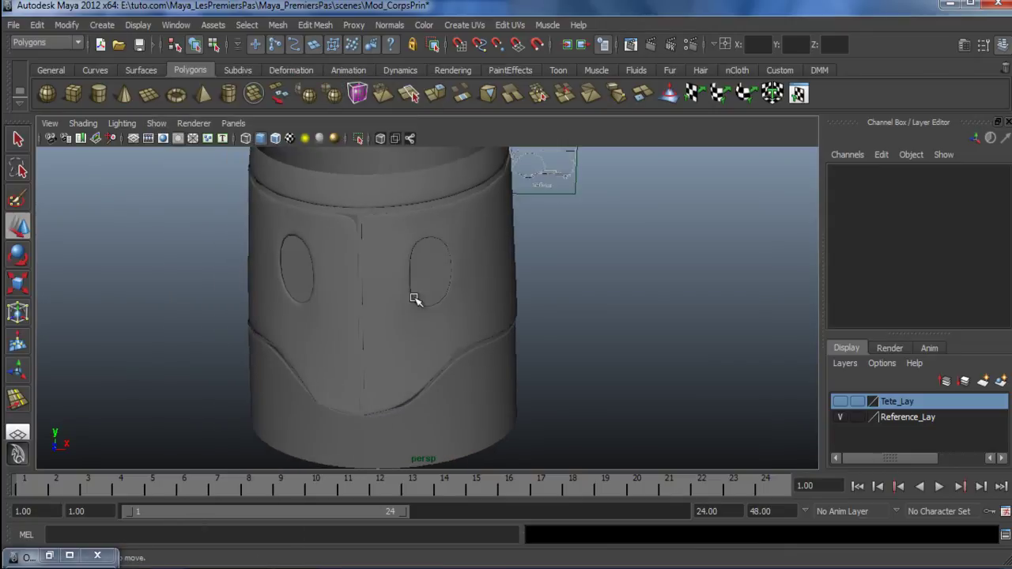
left_click(592, 314)
scroll(248, 264, "down", 5)
left_click_drag(416, 388, 388, 355, "alt")
right_click_drag(388, 355, 524, 355, "alt")
middle_click_drag(524, 355, 612, 374, "alt")
left_click_drag(612, 375, 470, 377, "alt")
right_click_drag(470, 377, 558, 376, "alt")
left_click_drag(419, 302, 443, 271, "alt")
Select the body mesh and isolate it in the perspective view, close to the side of the upper band
left_click(464, 351)
left_click_drag(464, 350, 413, 237, "alt")
right_click(409, 238)
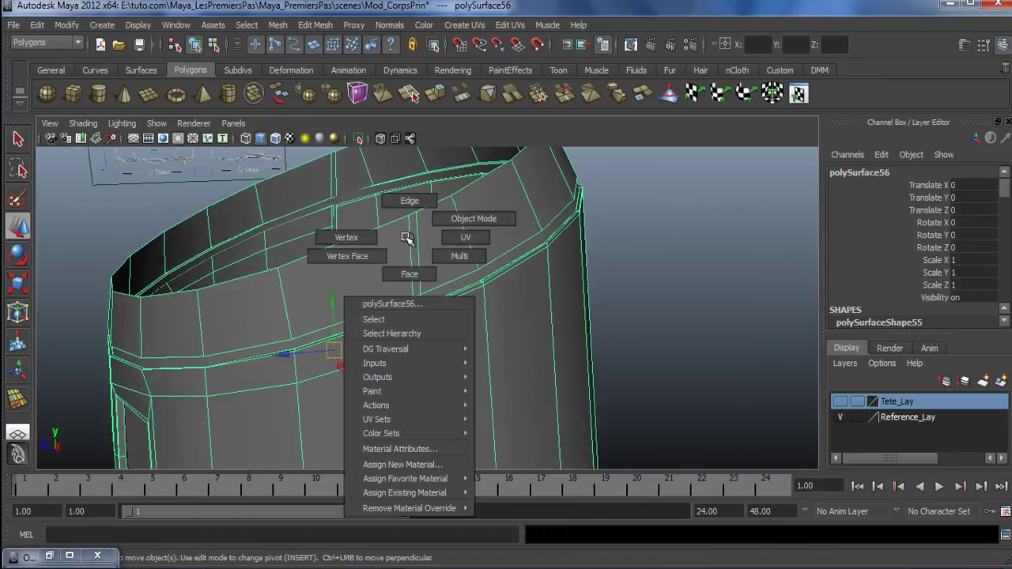
left_click(412, 298)
left_click(157, 124)
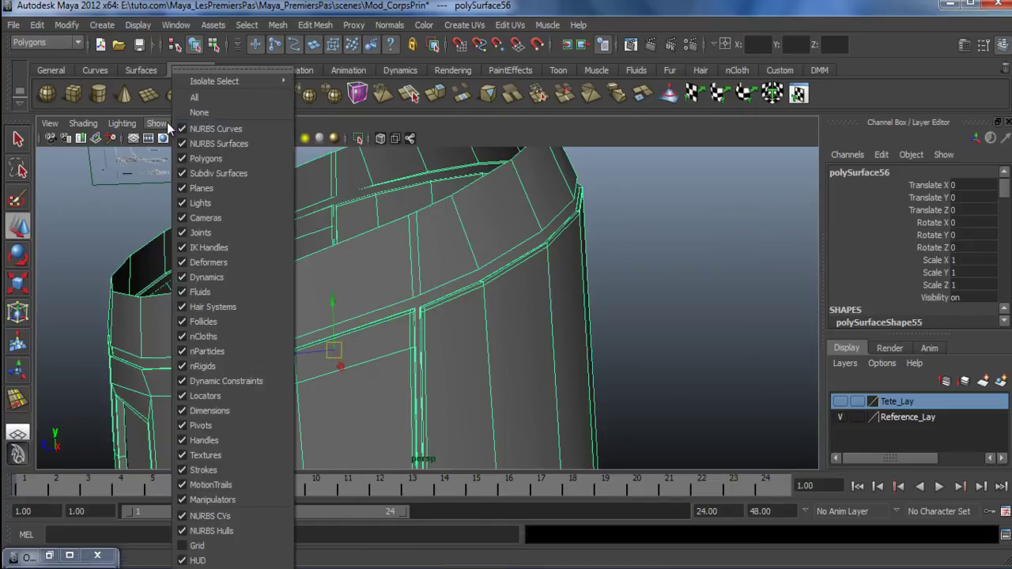
mouse_move(259, 79)
left_click(317, 91)
scroll(401, 278, "up", 3)
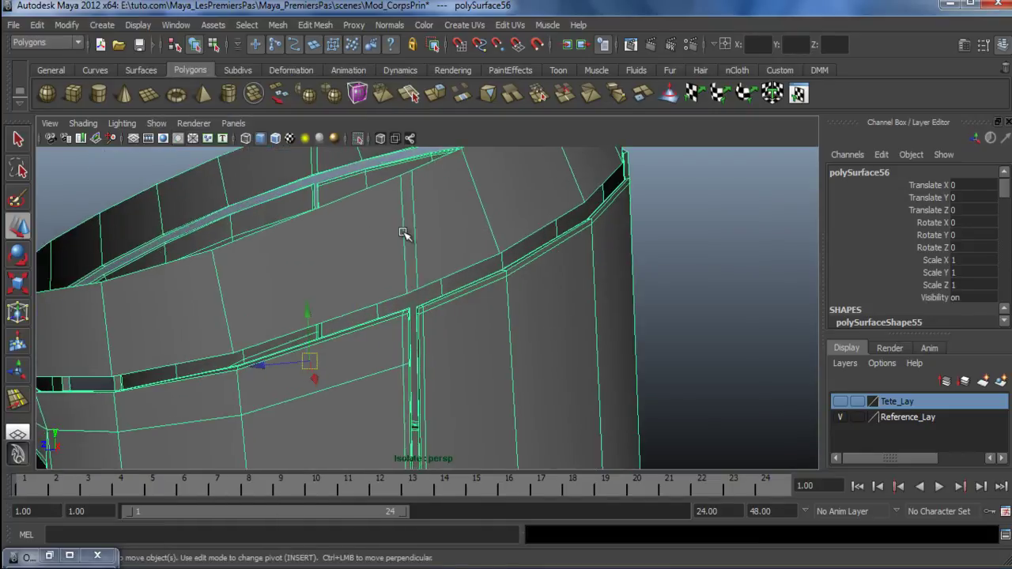
Delete the redundant vertical edge on the upper band above the side seam and return to the smoothed object display
right_click_drag(404, 230, 412, 177)
left_click(412, 227)
right_click_drag(734, 218, 840, 222, "shift")
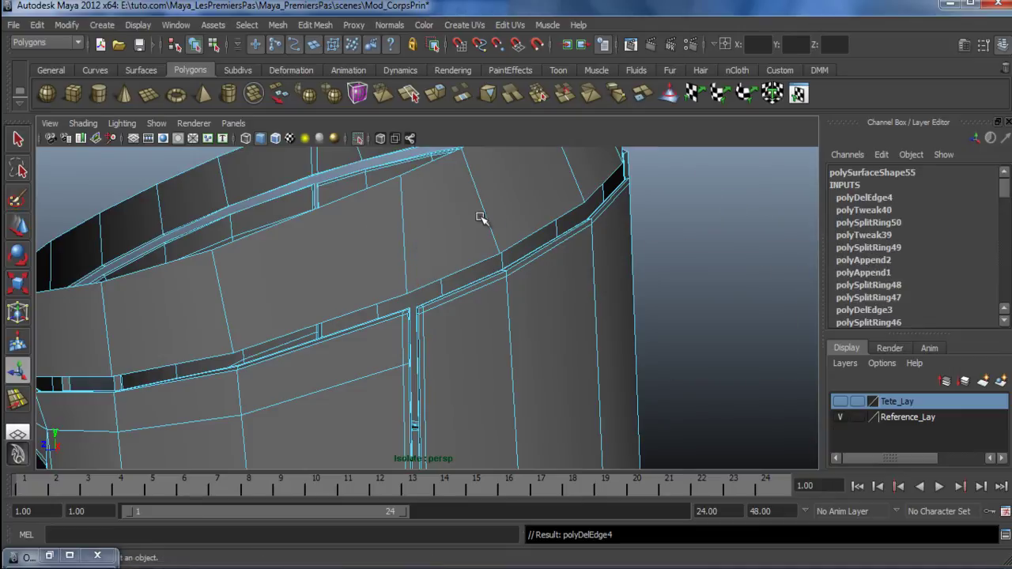
key("3")
right_click_drag(483, 204, 630, 201)
Examine the smoothed body all around, checking the upper band, panel seams and eye openings
scroll(691, 337, "down", 5)
left_click_drag(691, 337, 409, 407, "alt")
left_click_drag(347, 365, 456, 219, "alt")
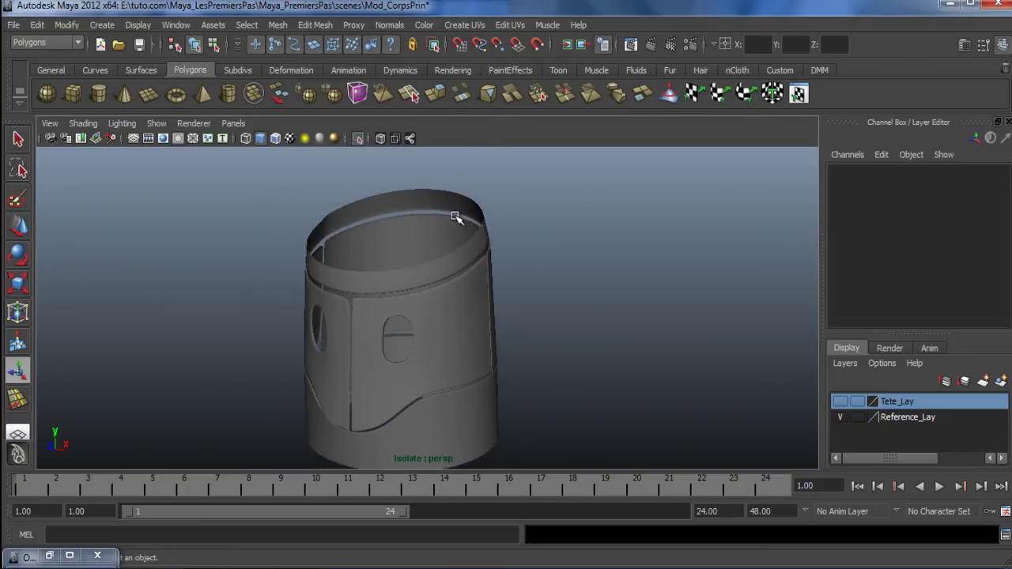
left_click_drag(331, 285, 422, 346, "alt")
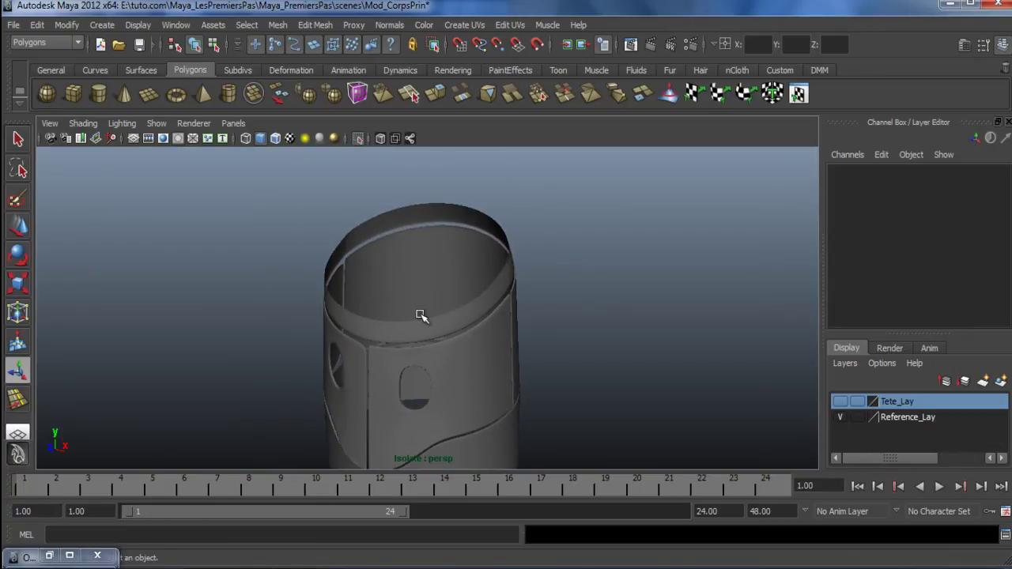
left_click_drag(533, 378, 516, 266, "alt")
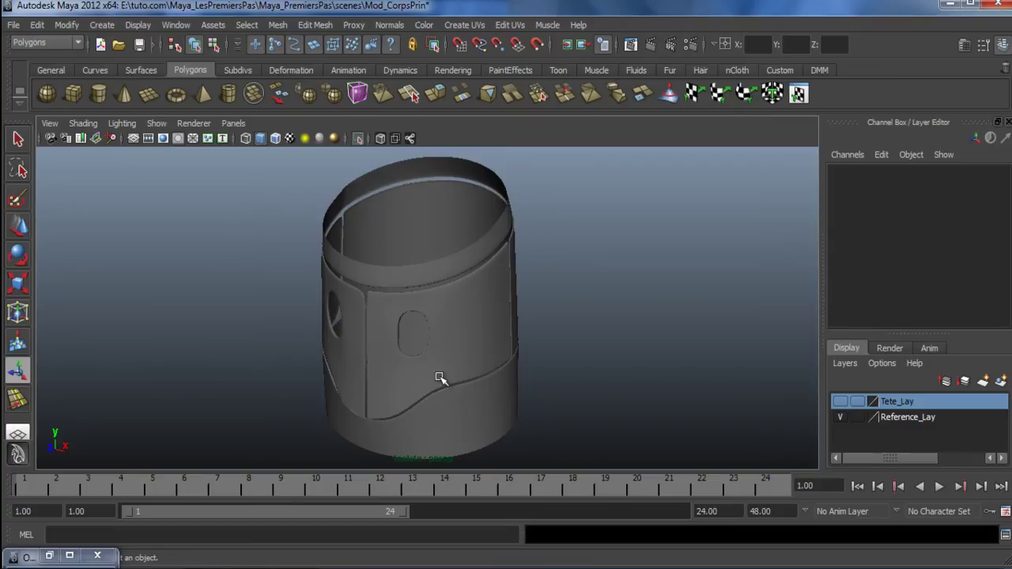
left_click_drag(365, 241, 553, 350, "alt")
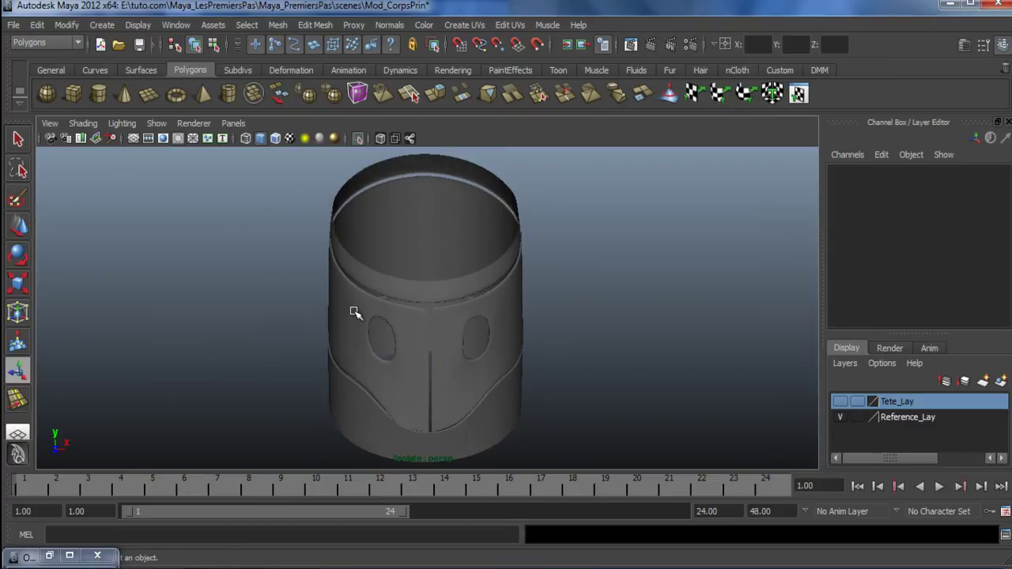
left_click_drag(363, 374, 374, 275, "alt")
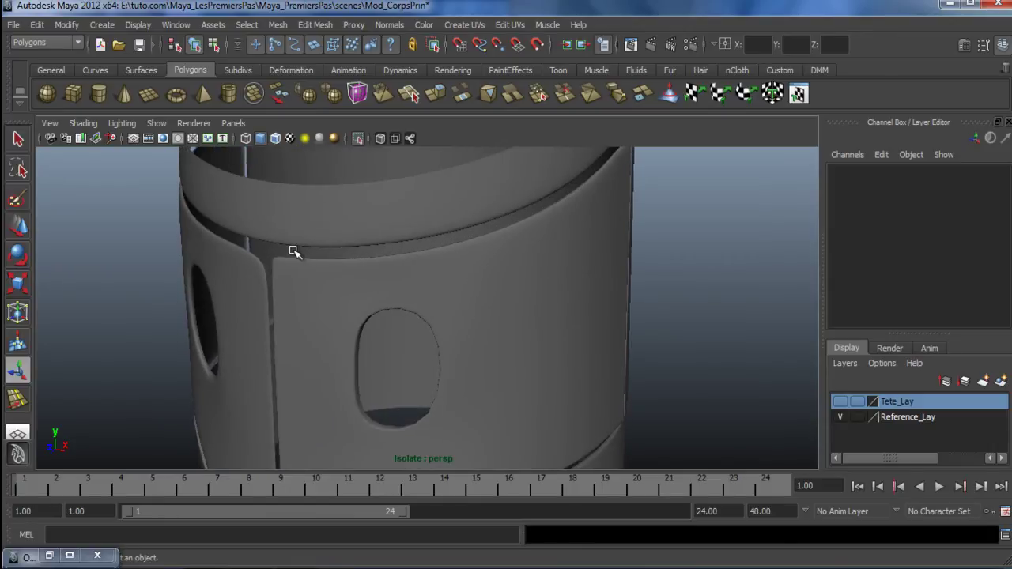
right_click_drag(293, 253, 376, 237, "alt")
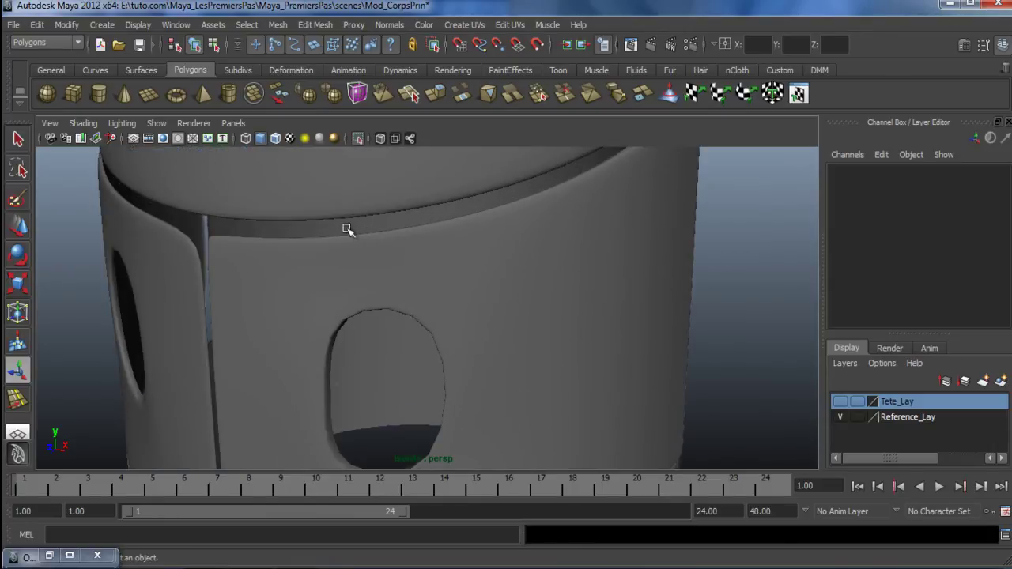
right_click_drag(459, 293, 391, 311, "alt")
left_click_drag(390, 312, 511, 330, "alt")
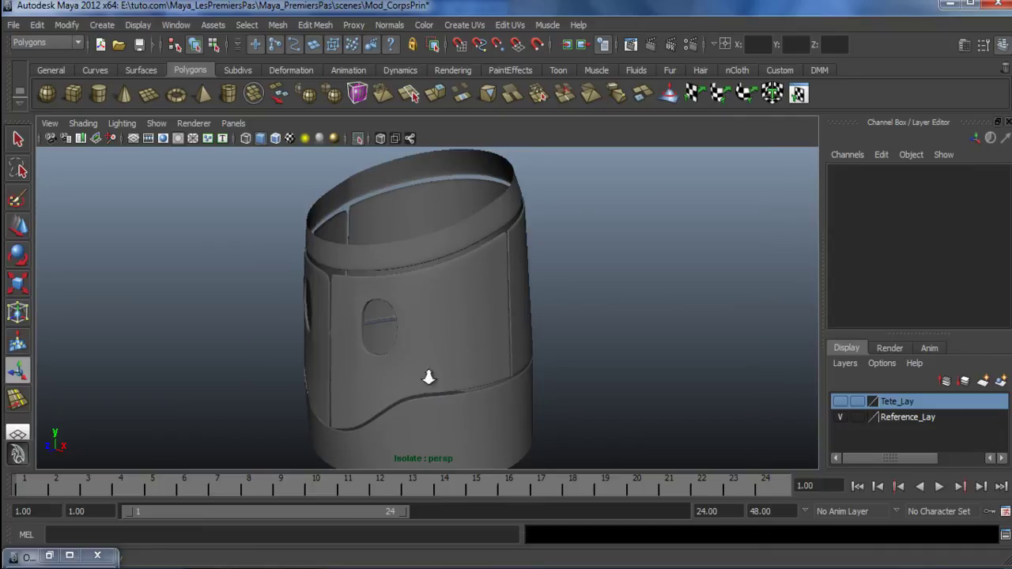
right_click_drag(422, 372, 285, 280, "alt")
left_click_drag(284, 280, 380, 341, "alt")
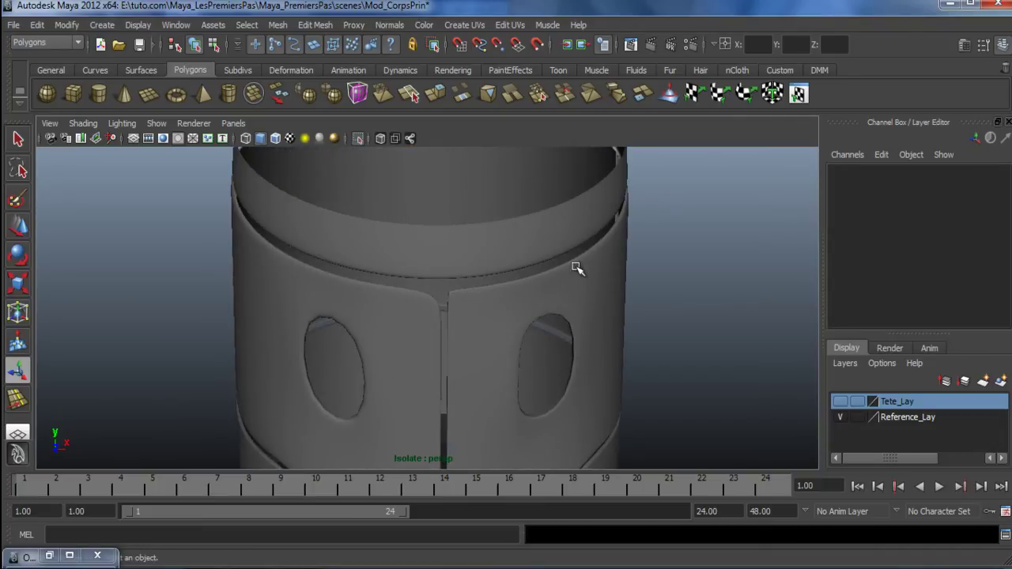
left_click_drag(573, 313, 516, 310, "alt")
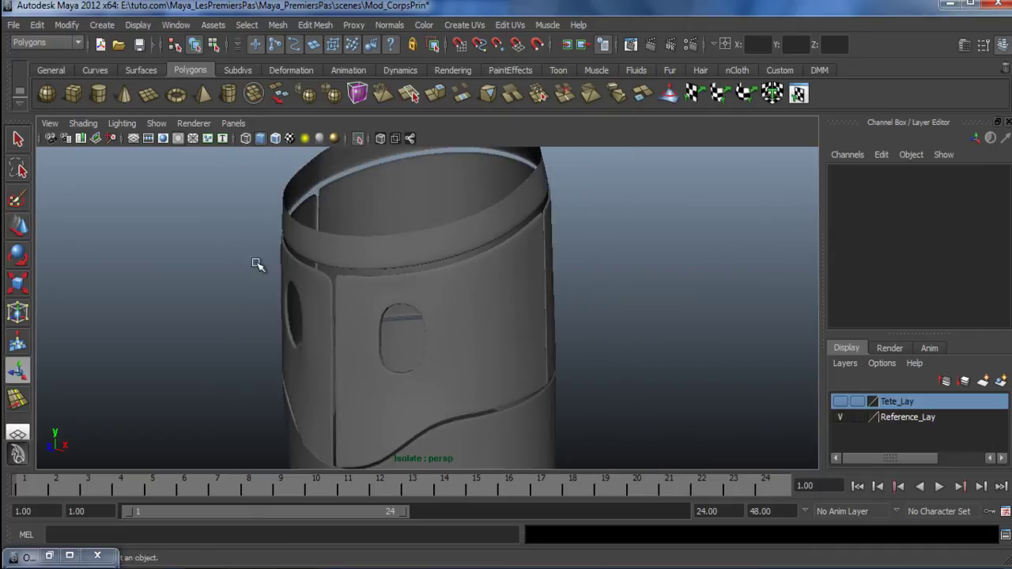
Turn off Isolate Select in the perspective view to bring back the rest of the scene
left_click(156, 123)
mouse_move(237, 82)
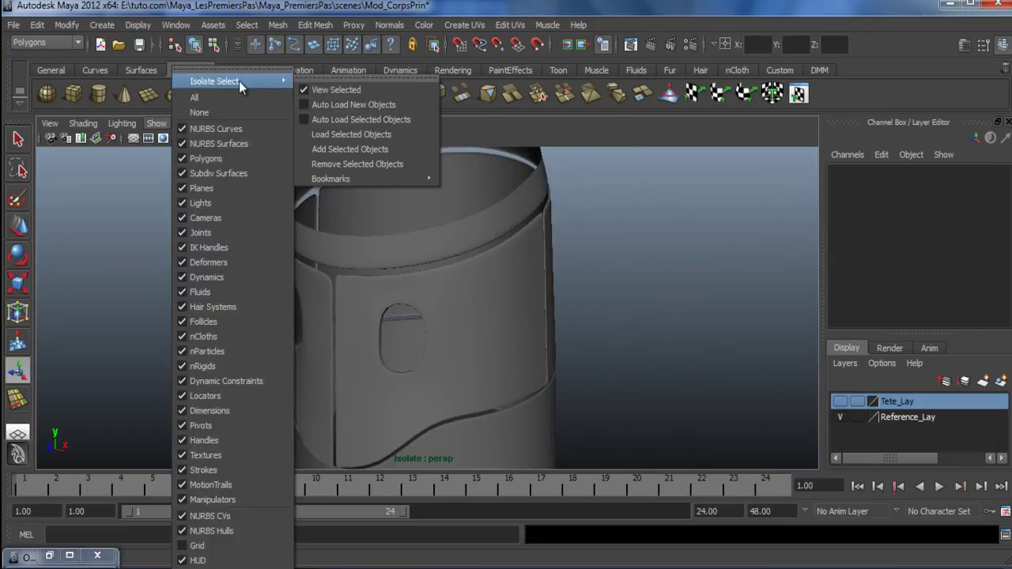
left_click(328, 92)
right_click_drag(590, 255, 535, 339, "alt")
left_click_drag(535, 339, 461, 261, "alt")
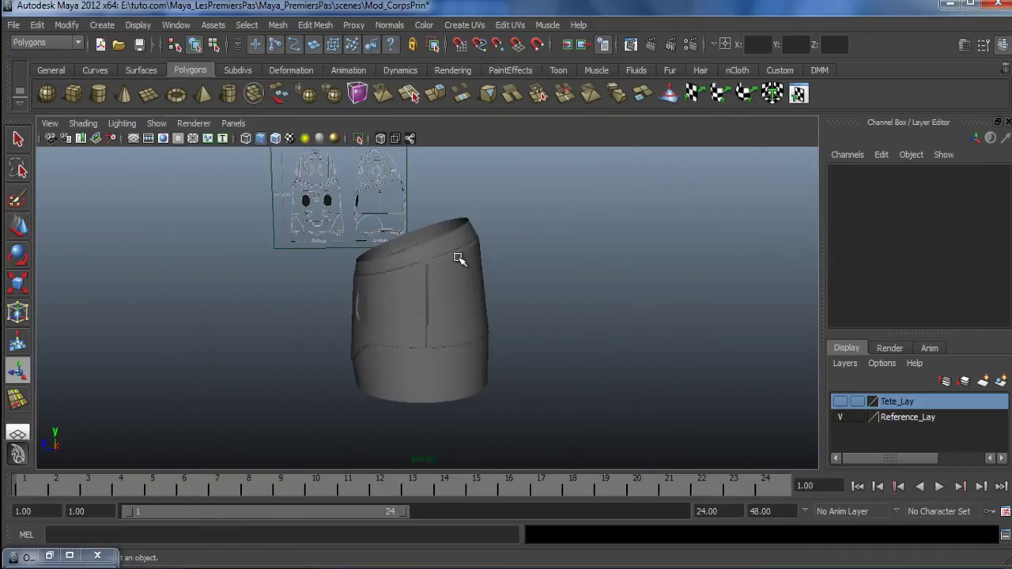
Select the edge loop around the body's open top rim and extrude it
left_click(456, 232)
key("f")
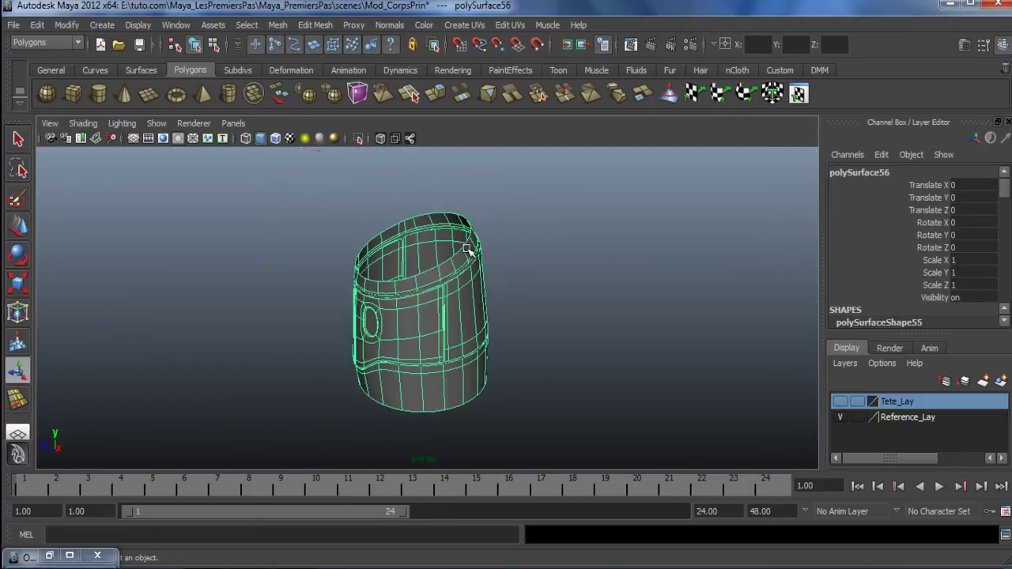
mouse_move(525, 303)
left_mouse_down("alt")
mouse_move(464, 289)
mouse_move(564, 377)
mouse_move(549, 377)
mouse_move(515, 308)
left_mouse_up("alt")
left_click_drag(492, 266, 479, 226, "alt")
right_click_drag(477, 185, 491, 216)
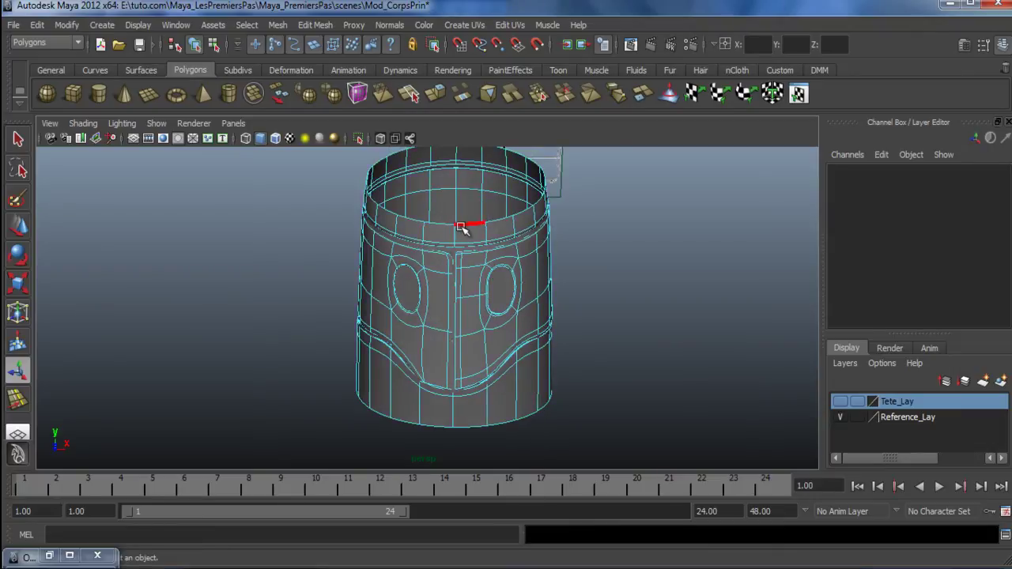
double_click(461, 227)
right_click_drag(615, 222, 605, 268, "shift")
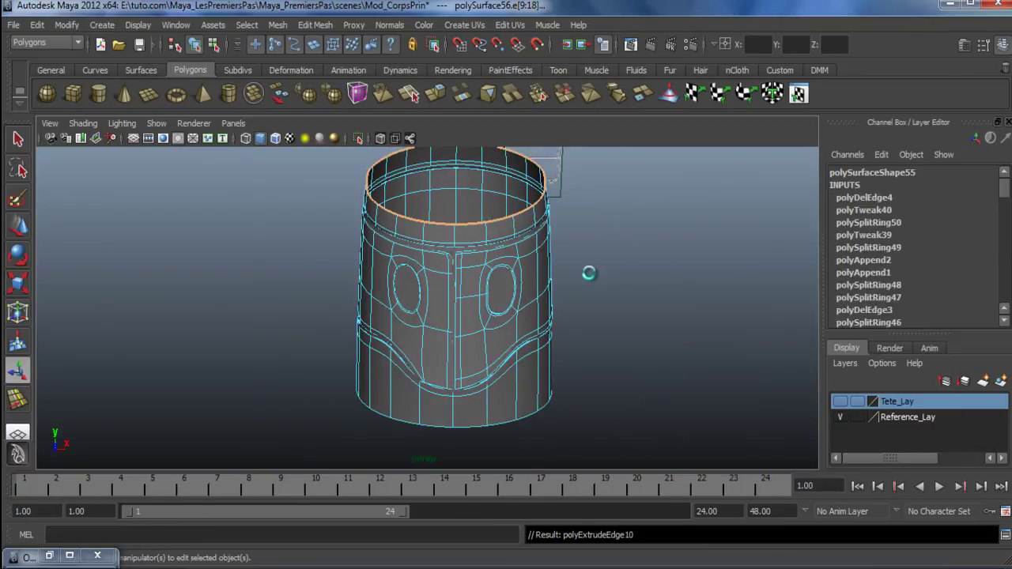
Scale the extruded top rim edges uniformly inward to form a flat ring inside the opening
left_click_drag(577, 291, 522, 316, "alt")
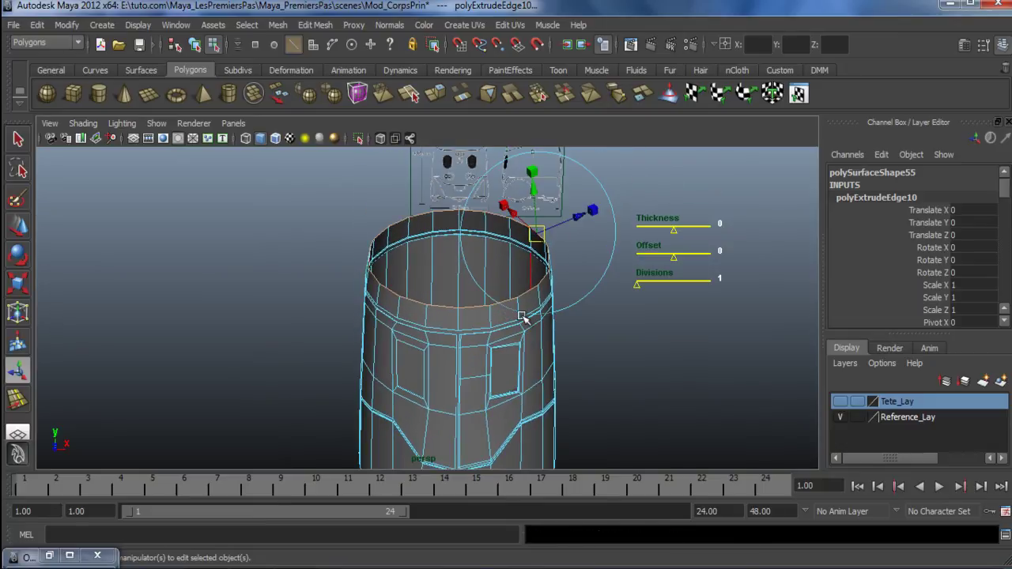
left_click(595, 208)
left_click_drag(536, 236, 495, 227)
key("ctrl+z")
key("r")
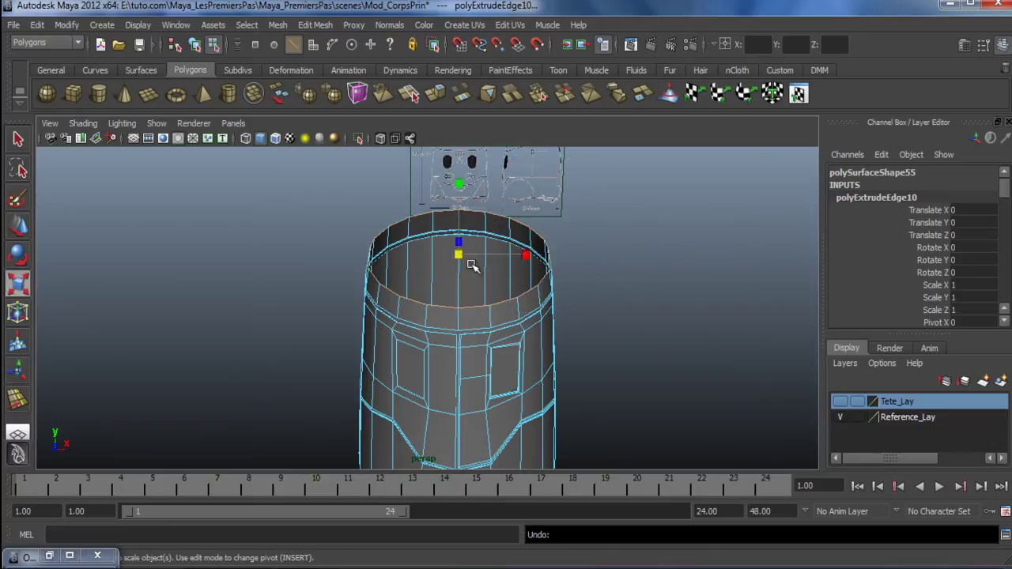
left_click_drag(457, 255, 417, 249)
Maximize the side view and centre it on the top of the body
key("space")
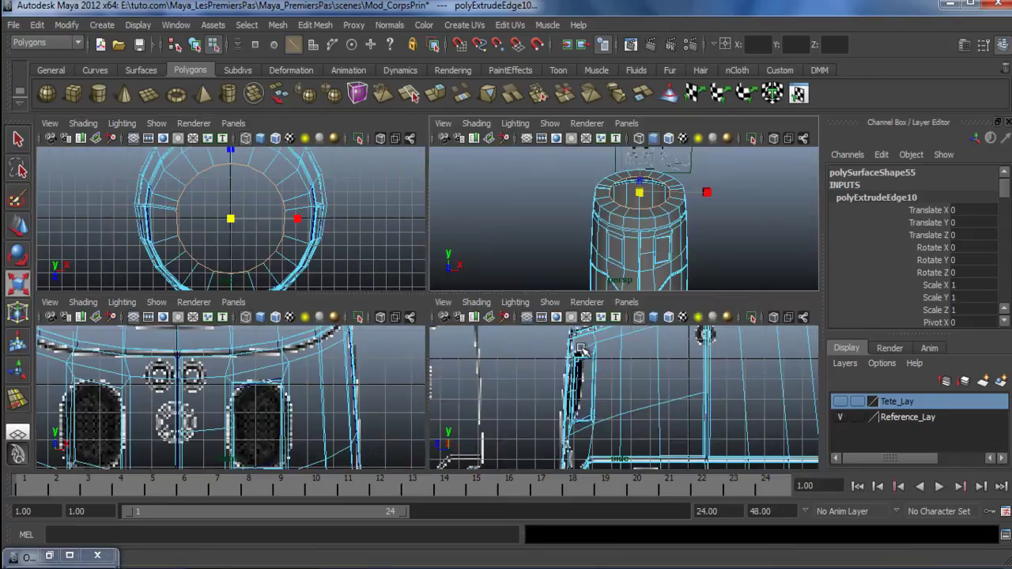
key("space")
middle_click_drag(558, 470, 550, 564, "alt")
middle_click_drag(574, 353, 562, 364, "alt")
Try moving the extruded rim edges slightly up and towards the back in the side view, and undo the move
key("w")
left_click_drag(517, 244, 546, 231)
key("ctrl+z")
key("ctrl+z")
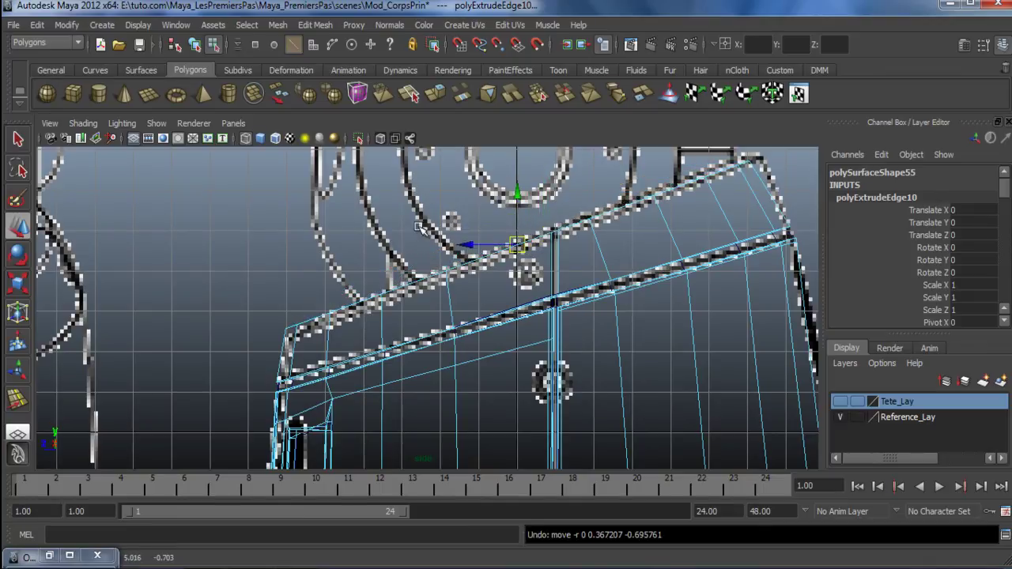
Shift the extruded rim edges along Z towards the front of the body
right_click_drag(376, 212, 372, 208)
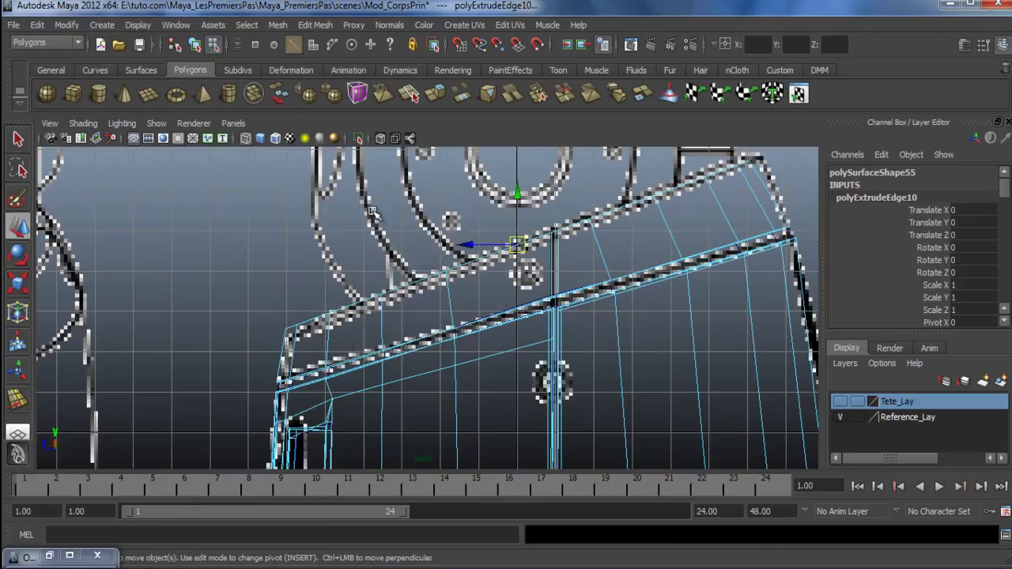
right_click_drag(434, 225, 437, 228)
left_click_drag(516, 248, 527, 244)
key("space")
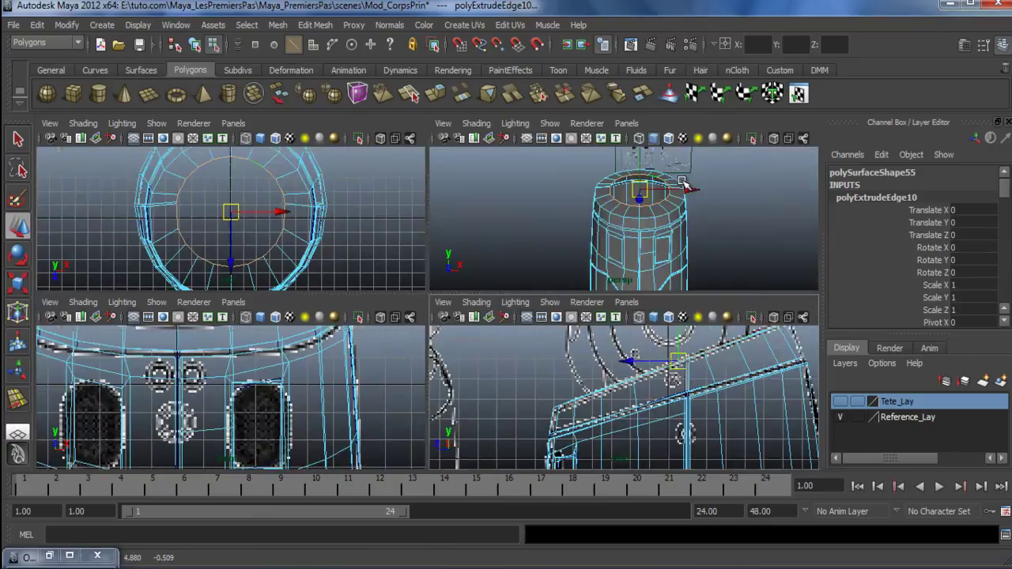
key("space")
left_click_drag(594, 274, 343, 332, "alt")
left_click_drag(382, 245, 441, 290)
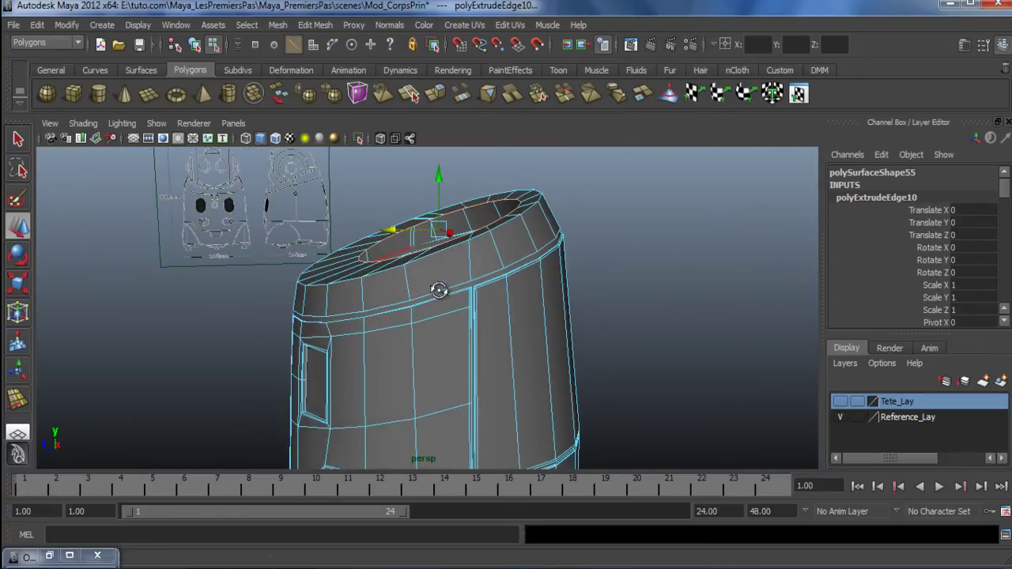
left_click_drag(400, 232, 390, 231)
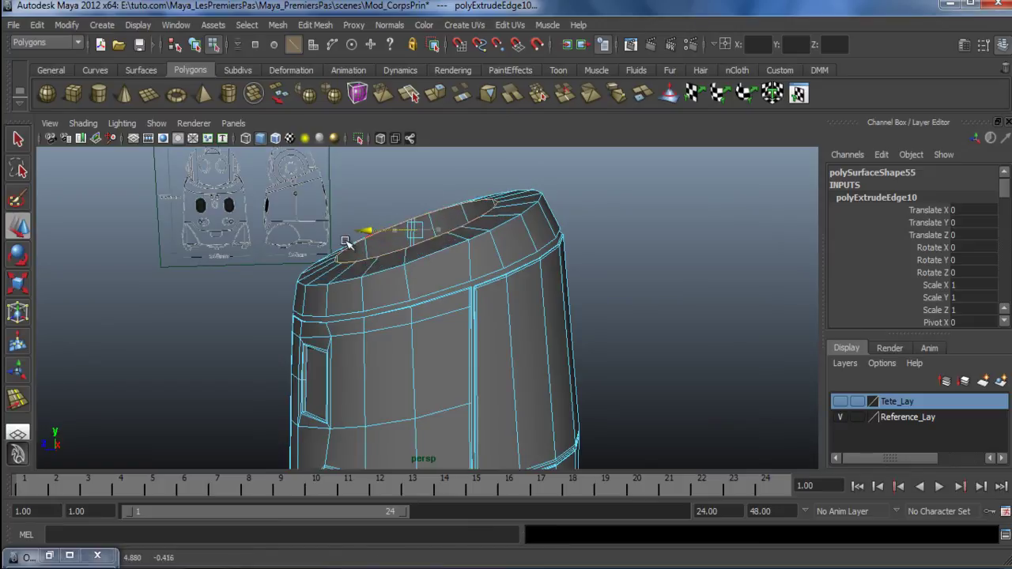
Scale the inner rim edges uniformly outward to narrow the flat ring around the top opening
left_click_drag(350, 287, 467, 373, "alt")
key("r")
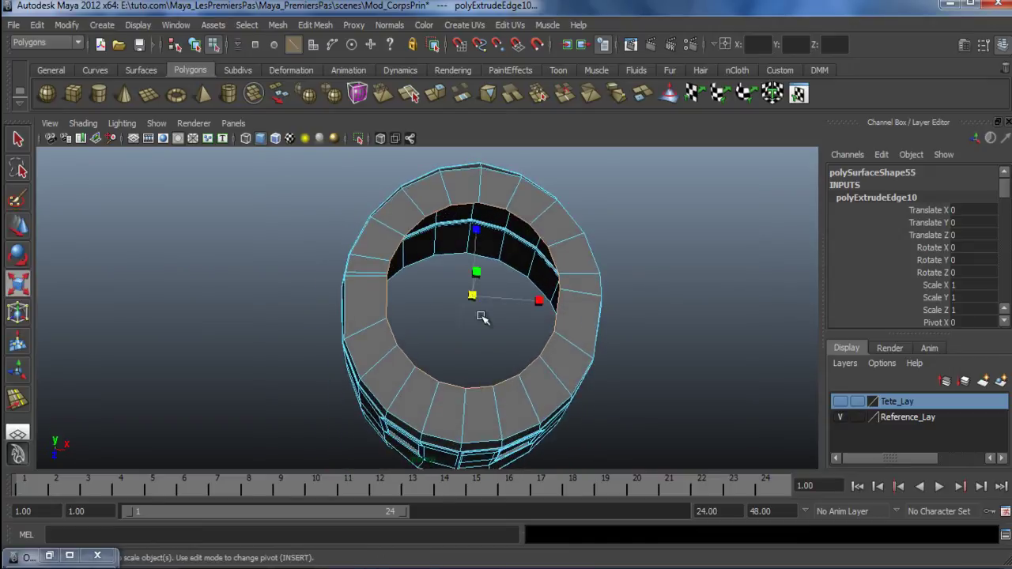
left_click_drag(473, 296, 482, 299)
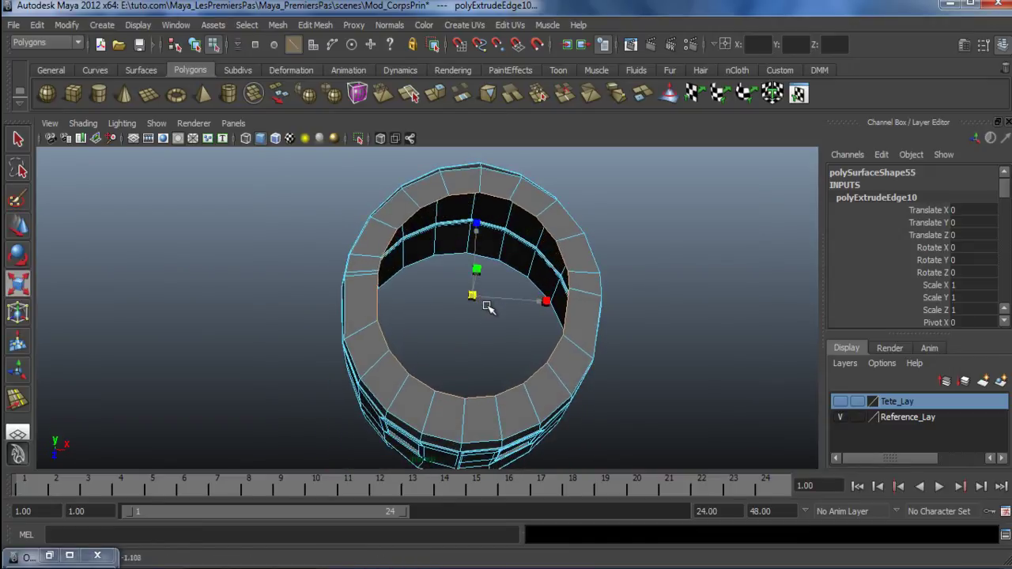
left_click_drag(436, 413, 614, 352, "alt")
right_click_drag(614, 352, 465, 318, "alt")
left_click_drag(392, 313, 340, 316, "alt")
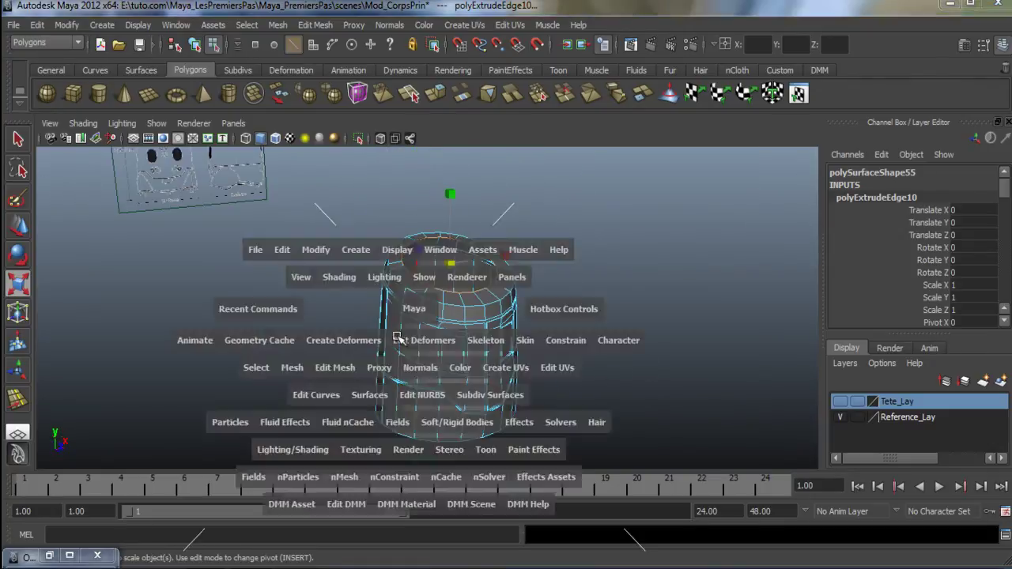
Compare the narrowed rim with the front-view reference and nudge its inner edges slightly along Z
key("space")
key("space")
right_click_drag(273, 371, 355, 181, "alt")
middle_click_drag(355, 181, 348, 302, "alt")
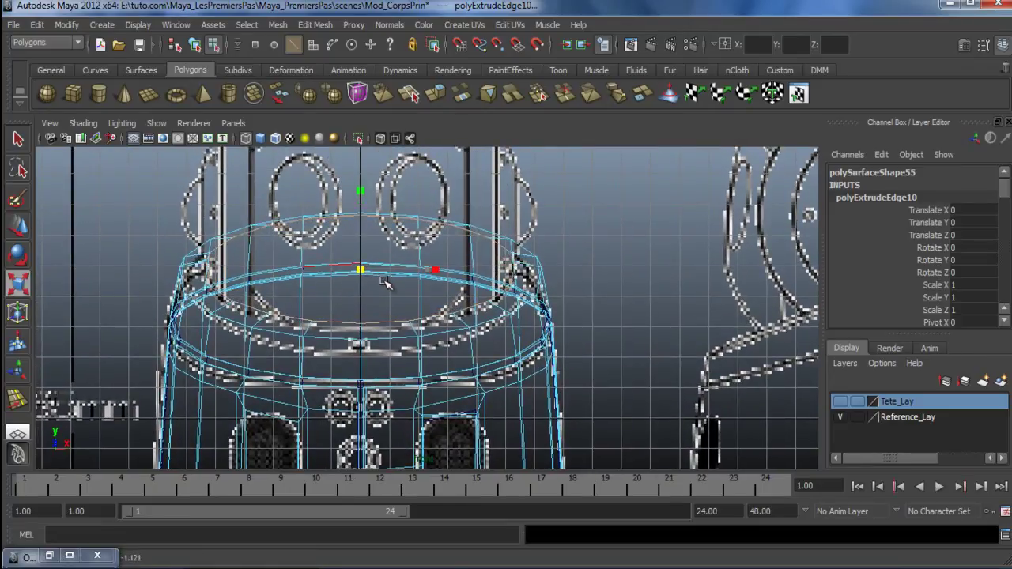
key("space")
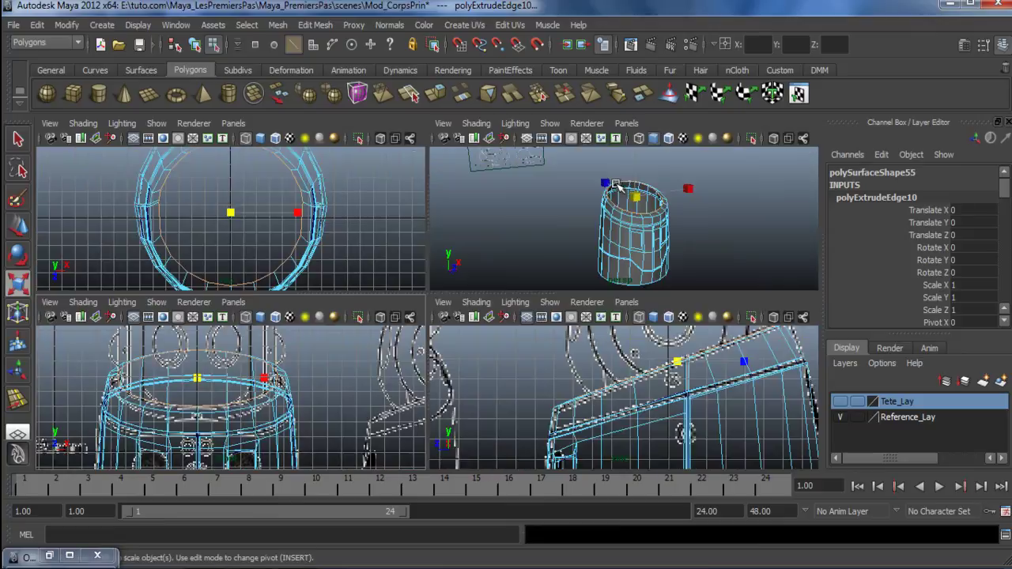
key("space")
right_click_drag(456, 320, 503, 361, "alt")
key("w")
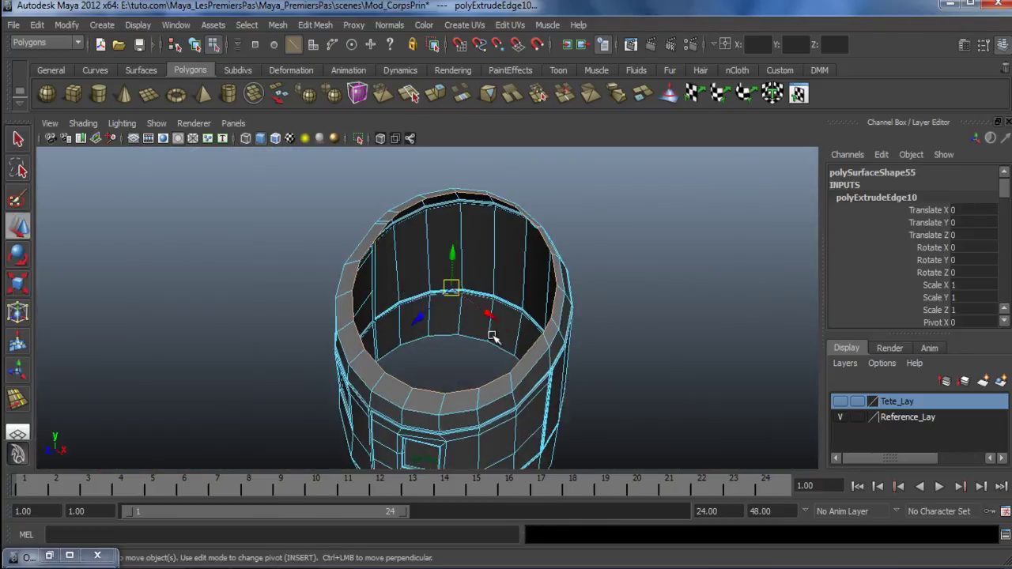
left_click_drag(426, 313, 561, 346)
Align the inner rim edges with the slanted top line of the reference drawing in the side view
key("space")
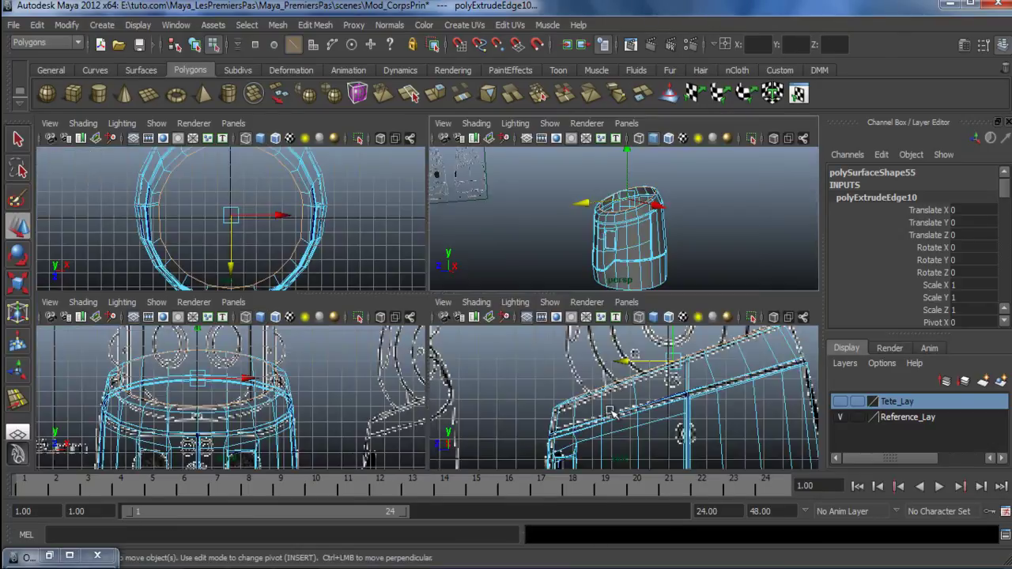
key("space")
scroll(452, 371, "up", 1)
middle_click_drag(550, 339, 429, 389, "alt")
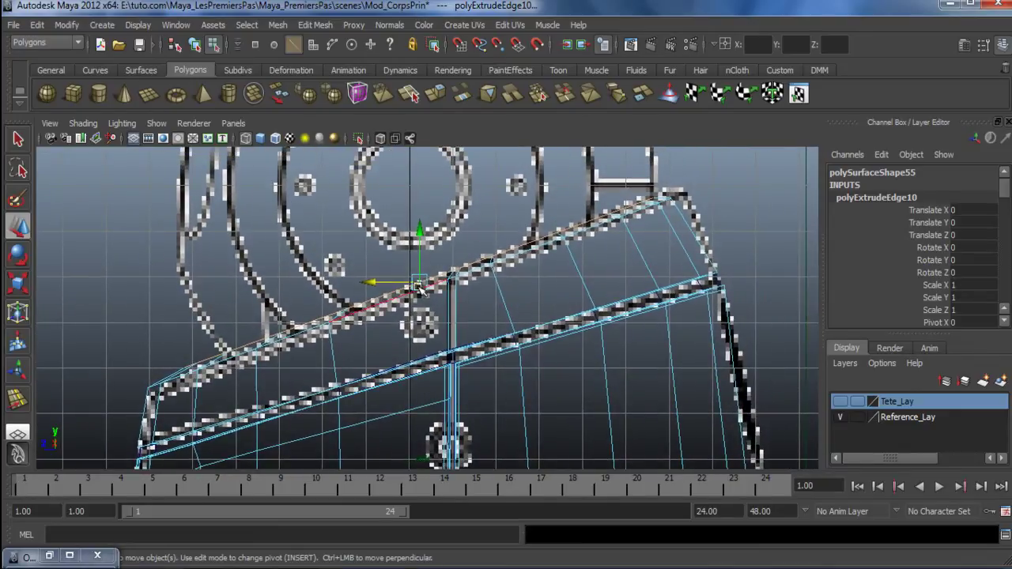
key("r")
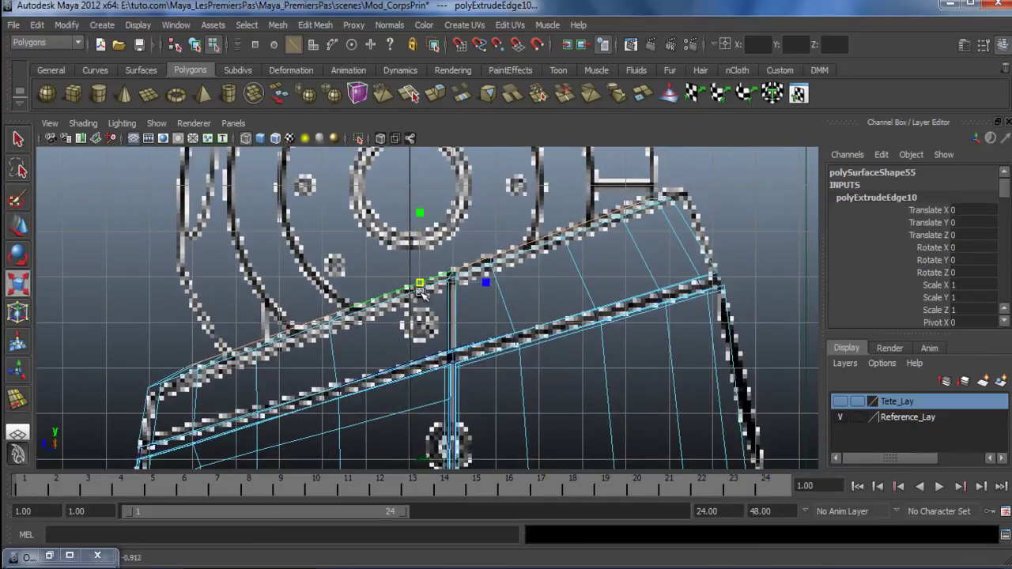
key("w")
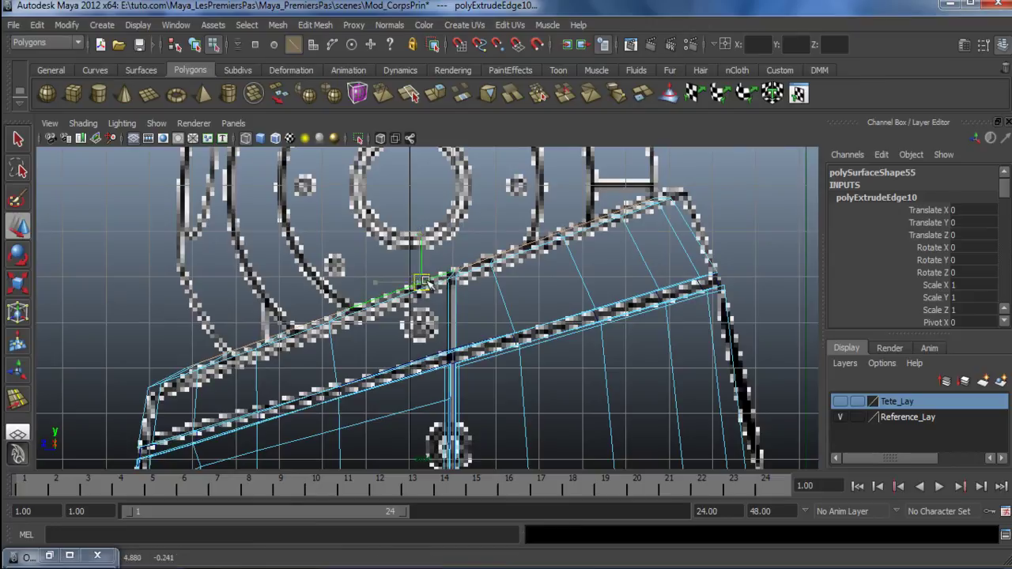
left_click_drag(431, 282, 434, 284)
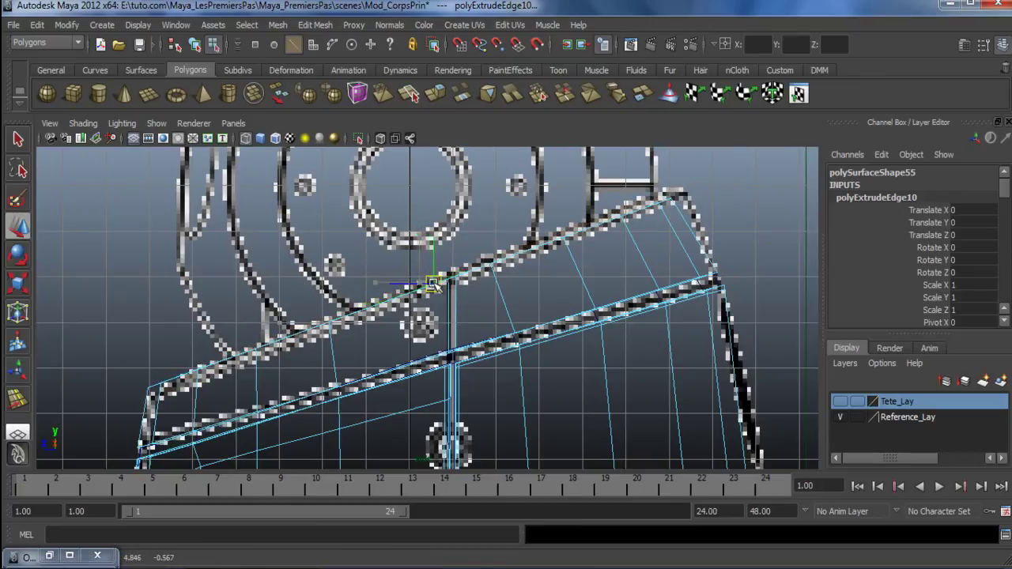
Examine the rim and the open bottom of the body in the perspective view, and select the body in object mode
key("space")
key("space")
left_click_drag(573, 219, 603, 262, "alt")
scroll(424, 362, "up", 4)
left_click_drag(425, 362, 483, 394, "alt")
left_click_drag(470, 345, 457, 195, "alt")
key("r")
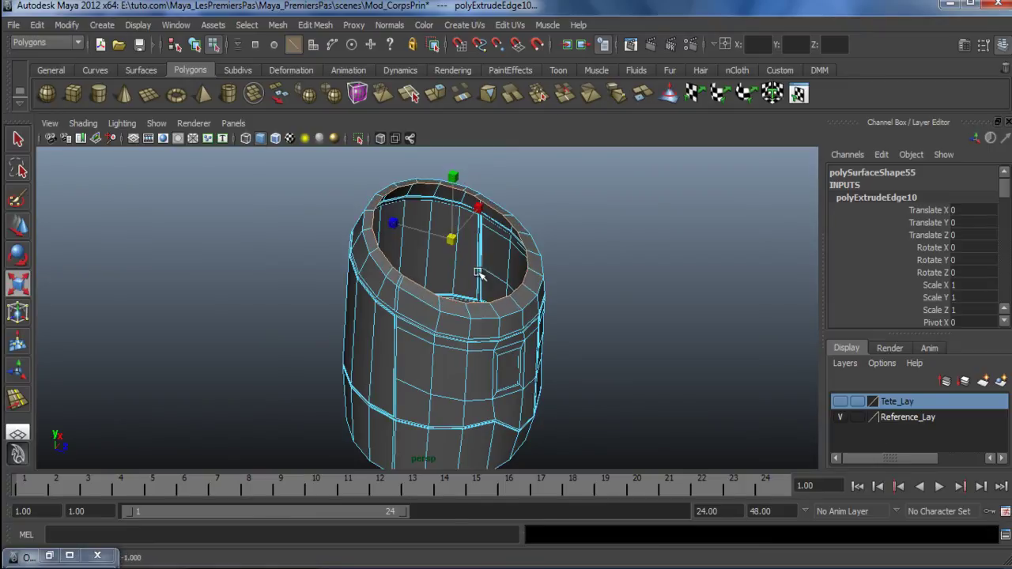
left_click_drag(448, 241, 558, 273, "alt")
right_click_drag(557, 272, 622, 252)
left_click_drag(622, 252, 435, 312, "alt")
left_click(507, 285)
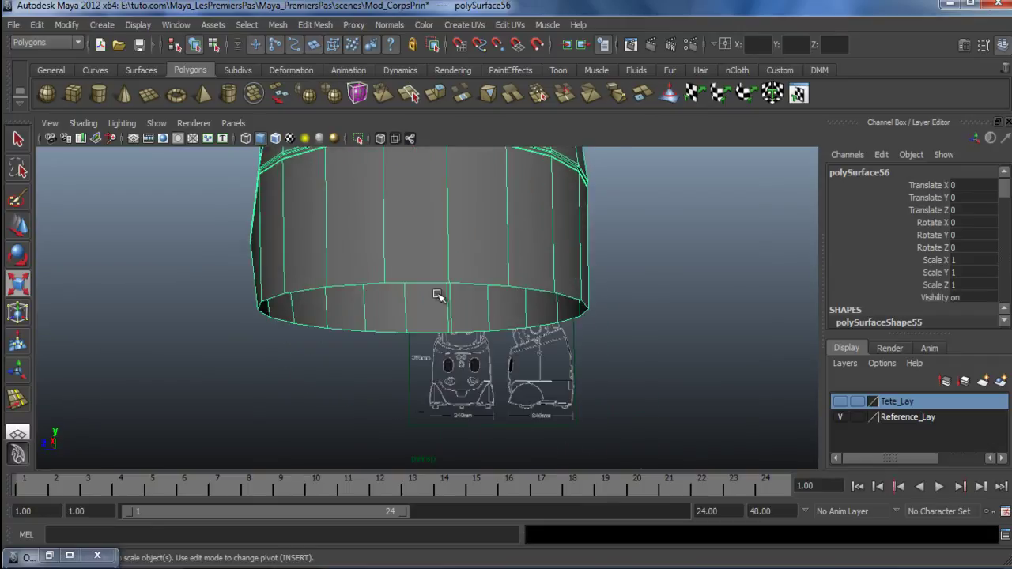
Select all faces of the body's left half in the front view and delete them
right_click_drag(436, 256, 443, 216)
left_click_drag(452, 271, 398, 295, "alt")
key("F8")
key("space")
key("space")
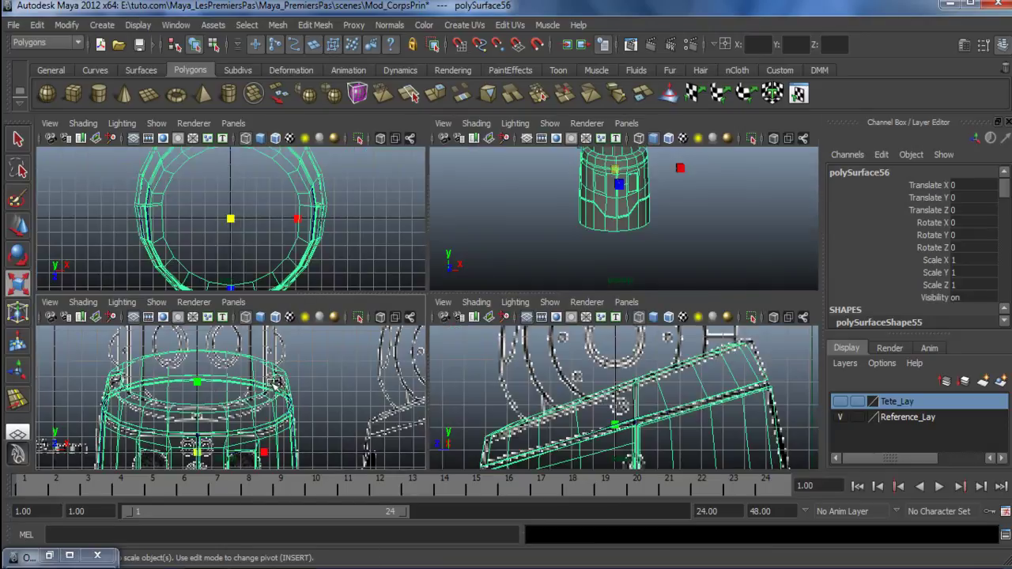
middle_click_drag(338, 351, 372, 228, "alt")
right_click_drag(424, 205, 425, 244)
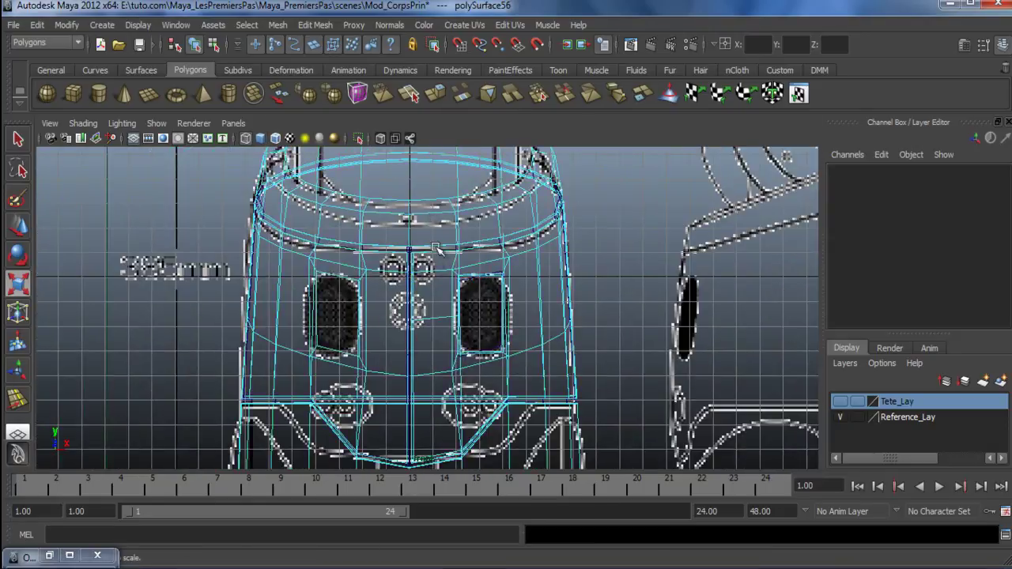
scroll(423, 320, "down", 3)
middle_click_drag(424, 320, 417, 248, "alt")
scroll(417, 248, "down", 3)
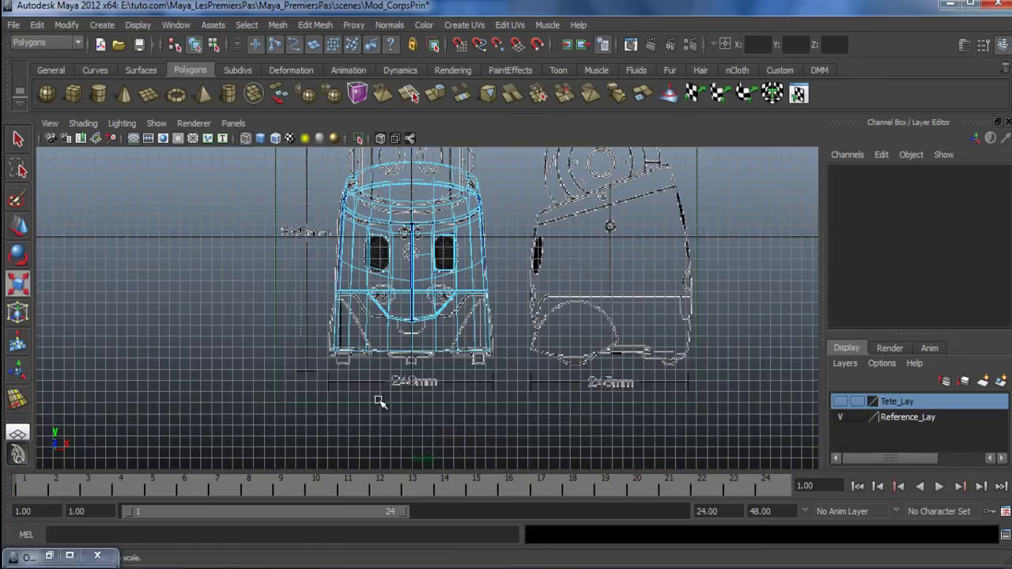
left_click_drag(395, 434, 395, 434)
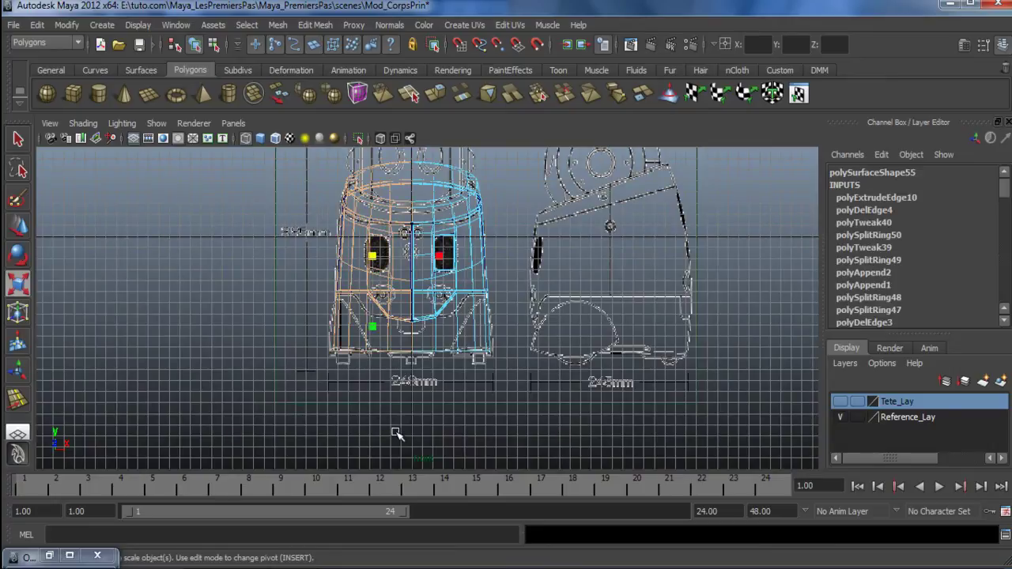
key("Delete")
Select the remaining half of the body and compare its bottom border with the side-view reference
key("space")
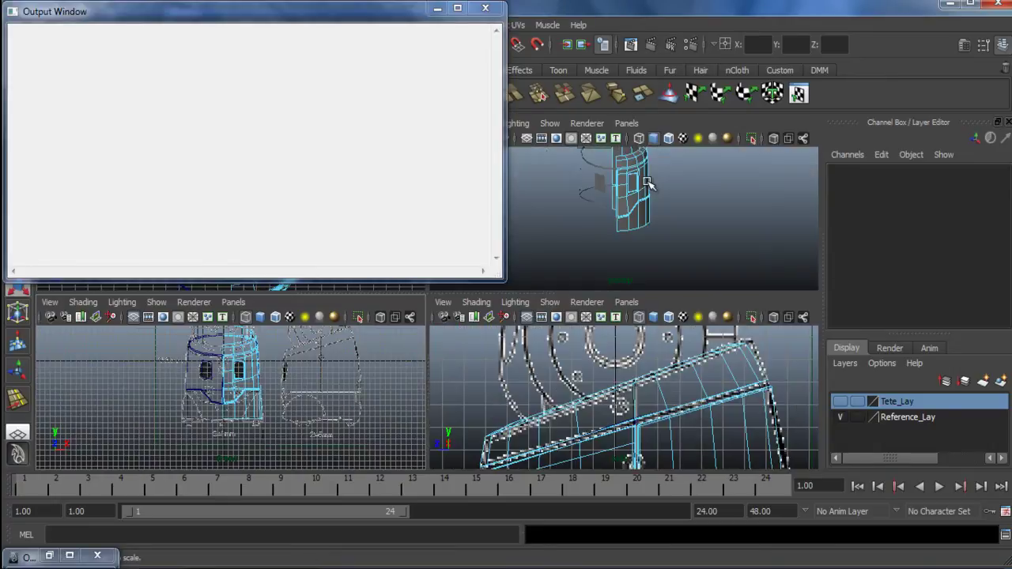
key("space")
left_click_drag(398, 294, 401, 298, "alt")
right_click_drag(459, 198, 522, 177)
left_click_drag(538, 285, 490, 357, "alt")
left_click(447, 324)
key("space")
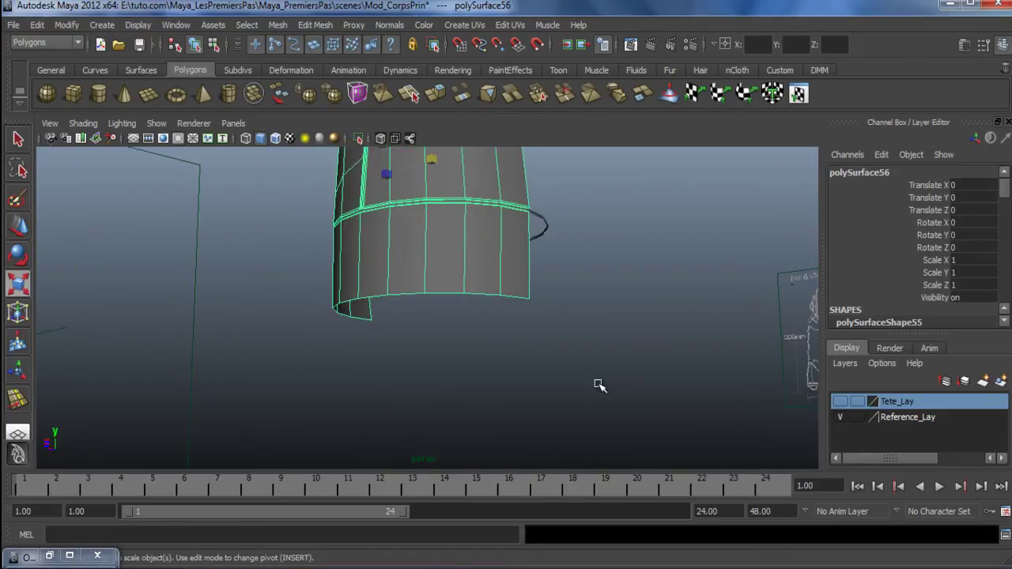
key("space")
middle_click_drag(551, 199, 522, 158, "alt")
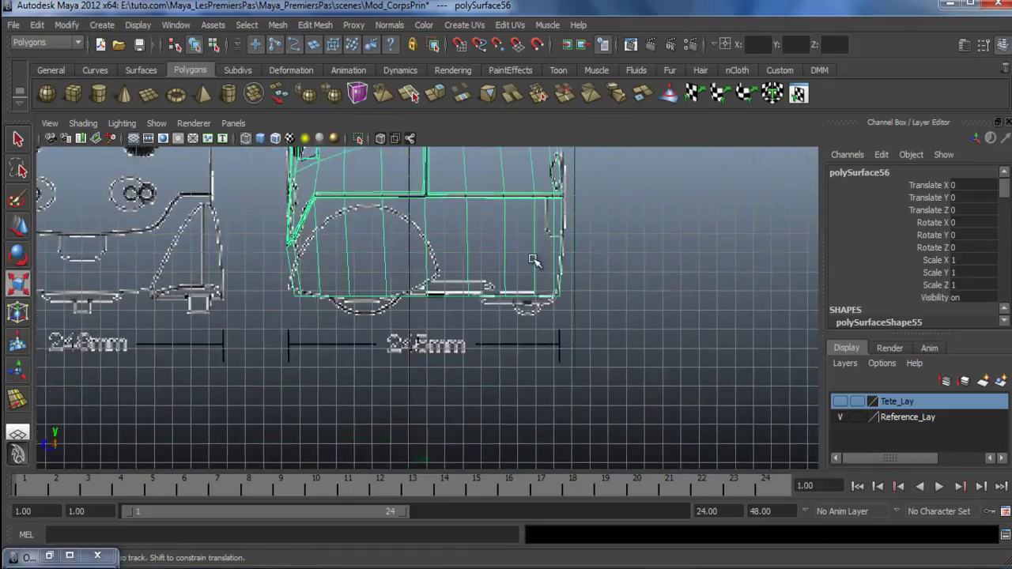
scroll(515, 330, "up", 2)
scroll(515, 330, "up", 2)
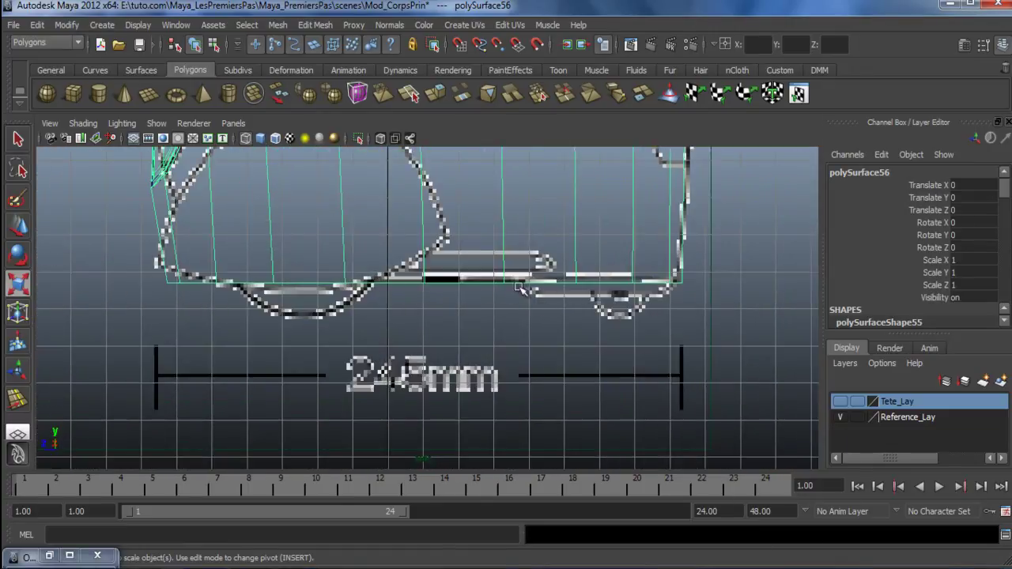
key("space")
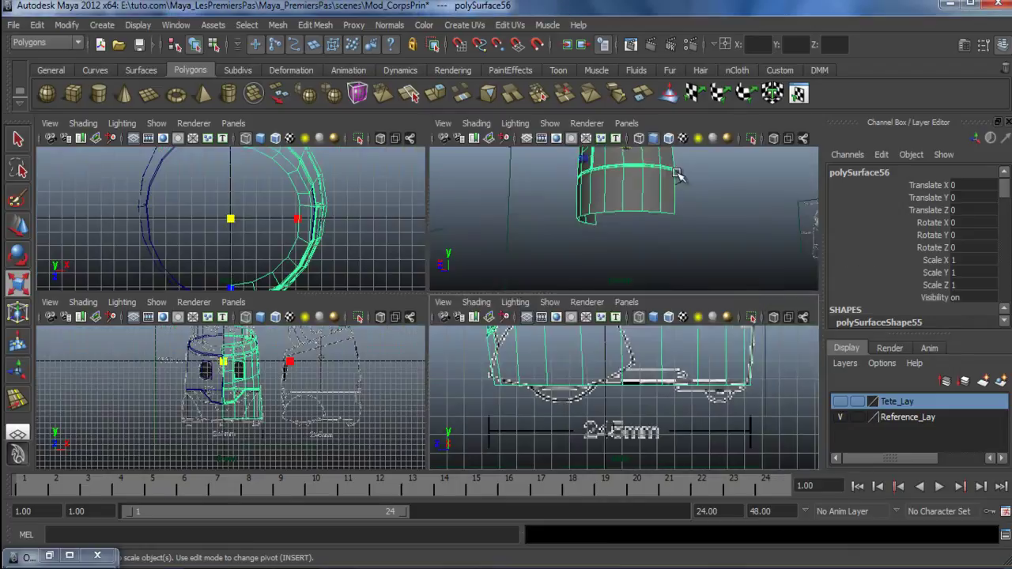
Extrude one bottom border edge near the back and move it along X across to the symmetry line
key("space")
left_click_drag(544, 207, 485, 245, "alt")
right_click_drag(485, 244, 464, 251)
left_click(463, 253)
right_click_drag(598, 219, 598, 255, "shift")
left_click_drag(481, 254, 517, 289, "alt")
left_click_drag(445, 344, 549, 285, "alt")
key("w")
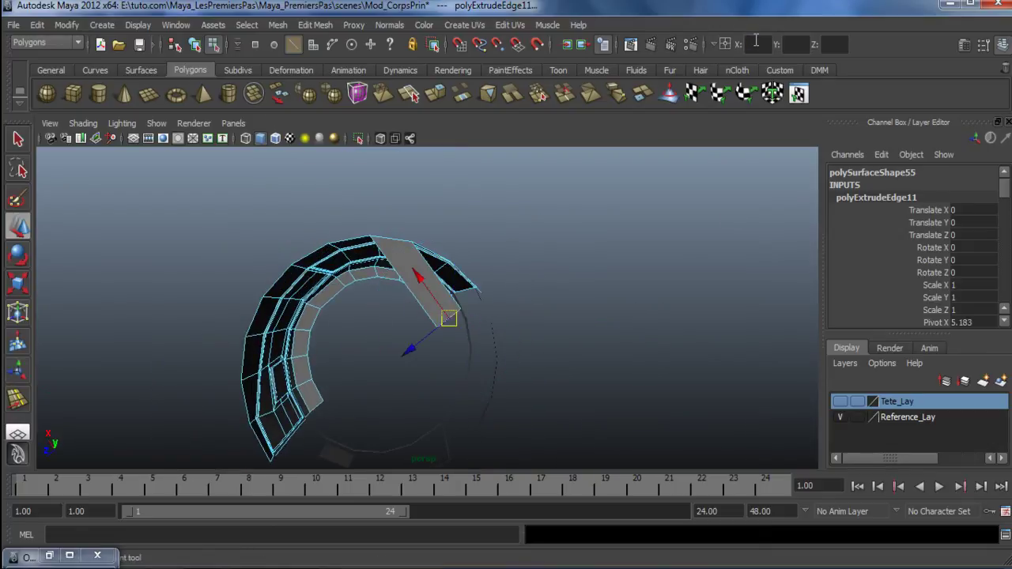
left_click_drag(565, 361, 467, 287, "alt")
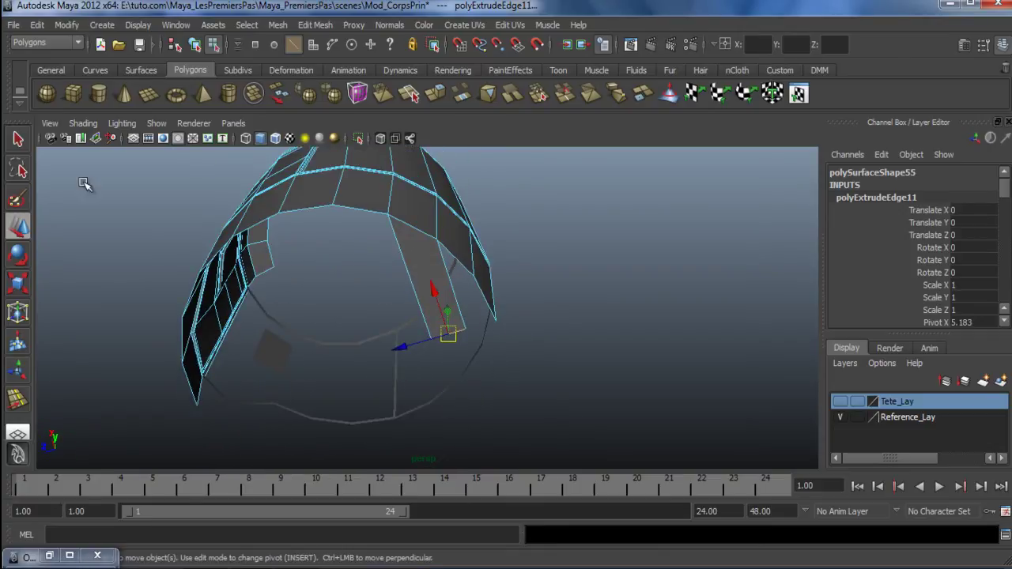
Fill the gap between the extruded strip and the back bottom edge using the Append to Polygon Tool
left_click(320, 25)
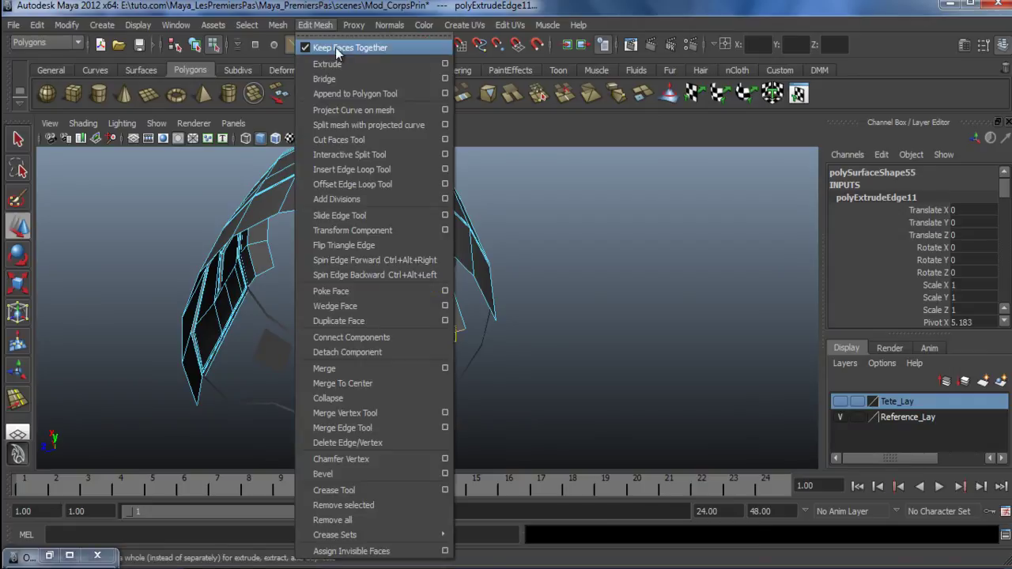
left_click(374, 91)
left_click(452, 274)
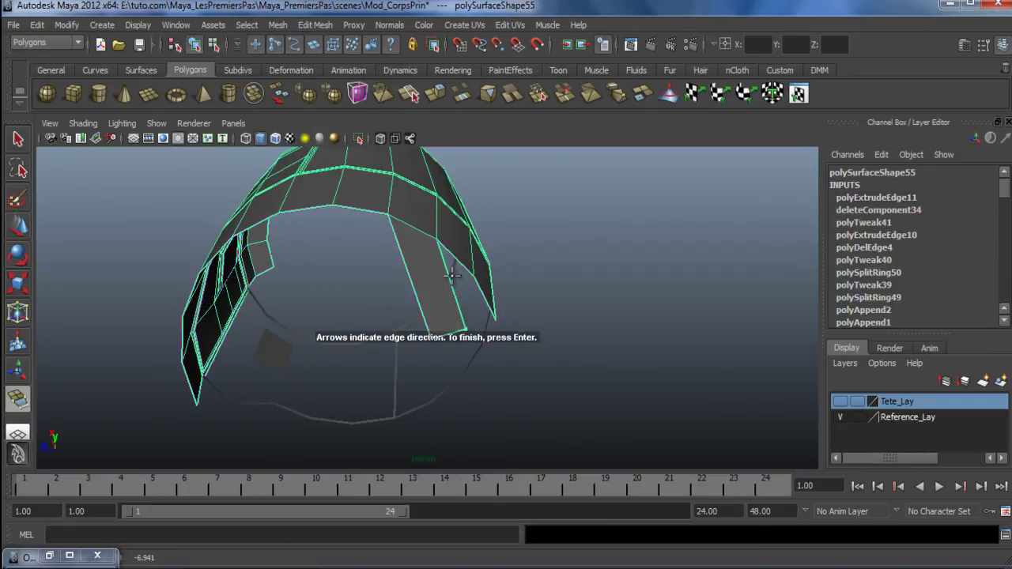
left_click(483, 302)
key("Return")
key("w")
Examine the new bottom faces from below with the body selected, and dismiss the Windows activation notification
left_click_drag(460, 284, 676, 316, "alt")
left_click(676, 317)
left_click_drag(333, 320, 443, 299, "alt")
left_click(451, 287)
left_click_drag(364, 295, 366, 325, "alt")
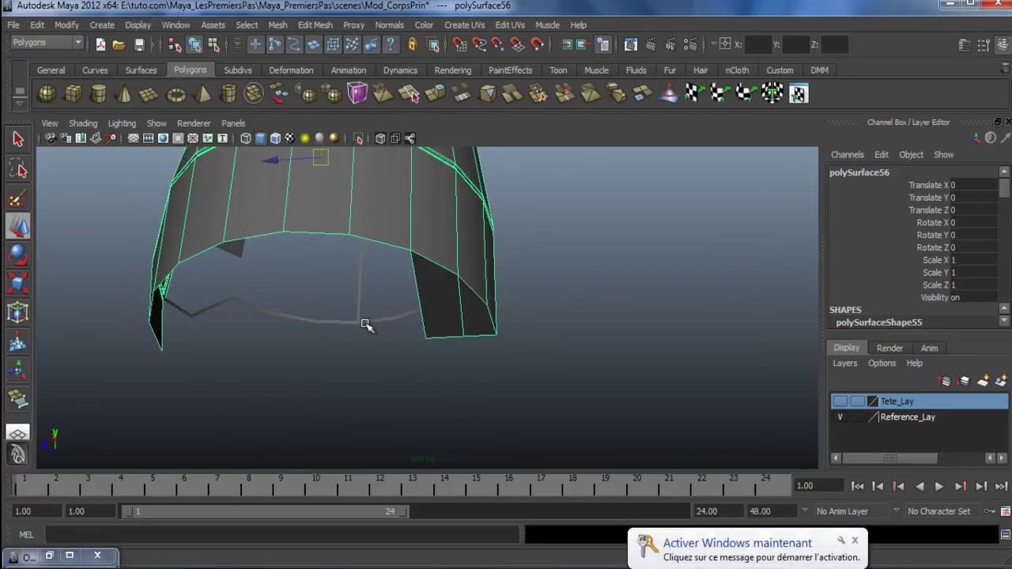
left_click(855, 542)
left_click_drag(273, 371, 310, 317, "alt")
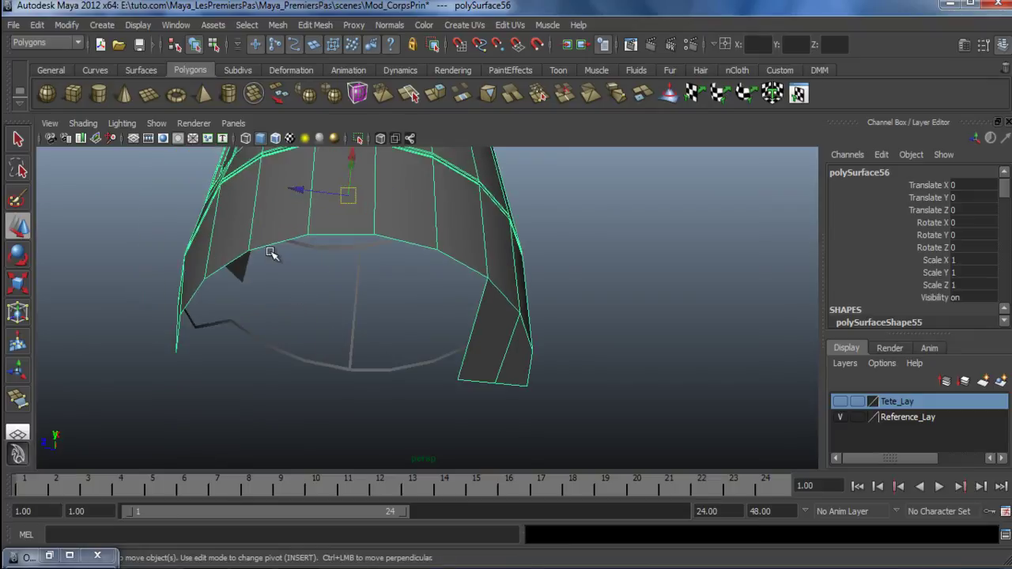
left_click_drag(265, 371, 241, 261, "alt")
Select the body's bottom border edges running from the front to the existing bottom faces
right_click_drag(241, 250, 229, 250)
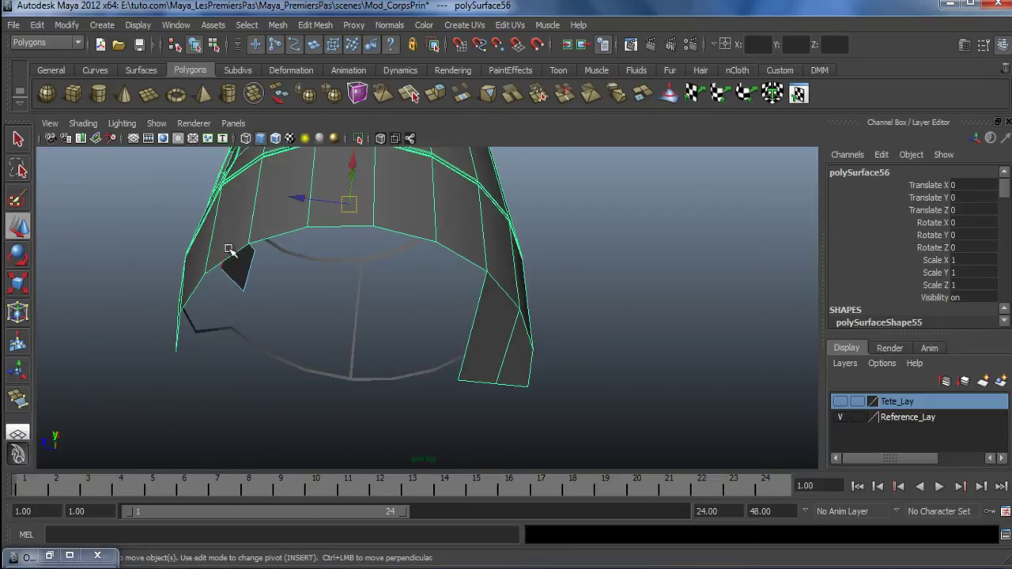
left_click_drag(246, 335, 259, 279, "alt")
right_click_drag(259, 278, 253, 236)
left_click(323, 274)
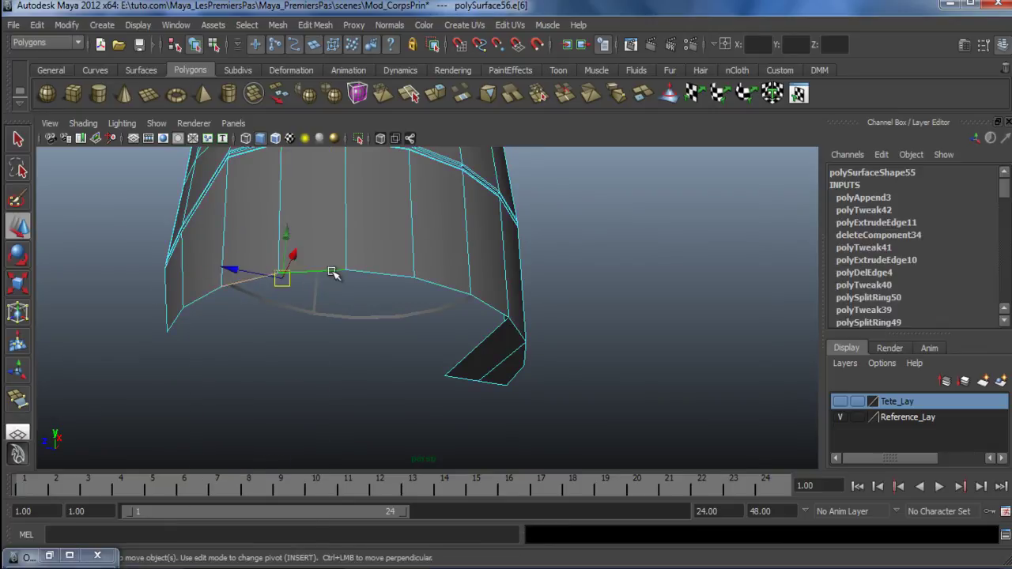
left_click(372, 275, "shift")
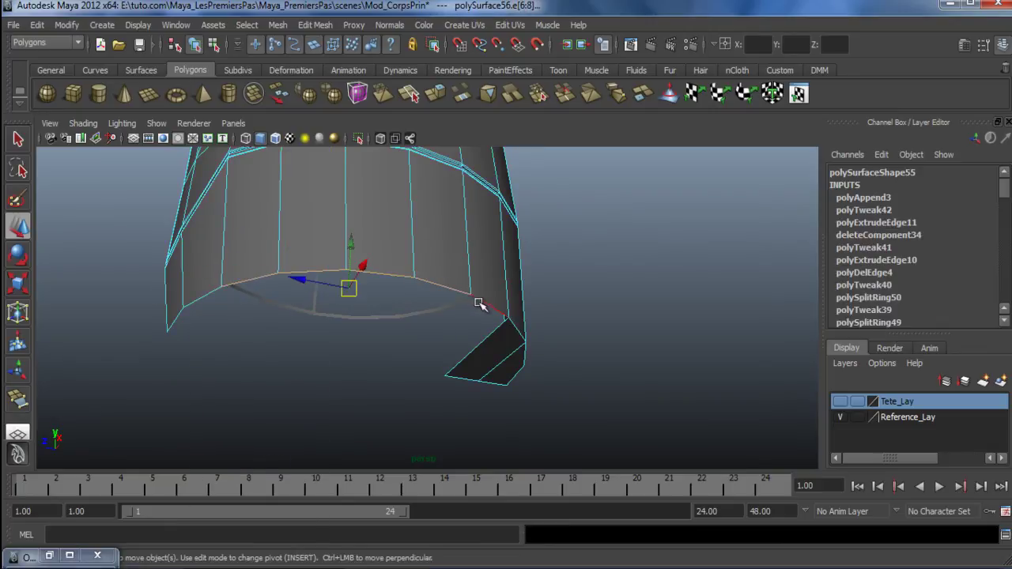
Try to extrude the selected bottom edges inward and align them at an absolute X of 0
right_click_drag(620, 239, 621, 207, "shift")
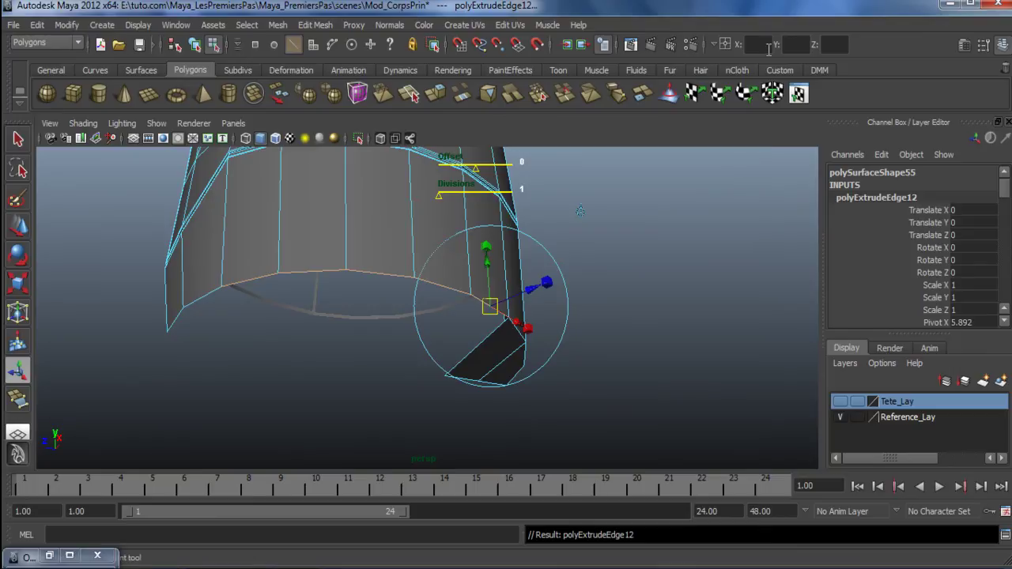
middle_click_drag(580, 211, 510, 278)
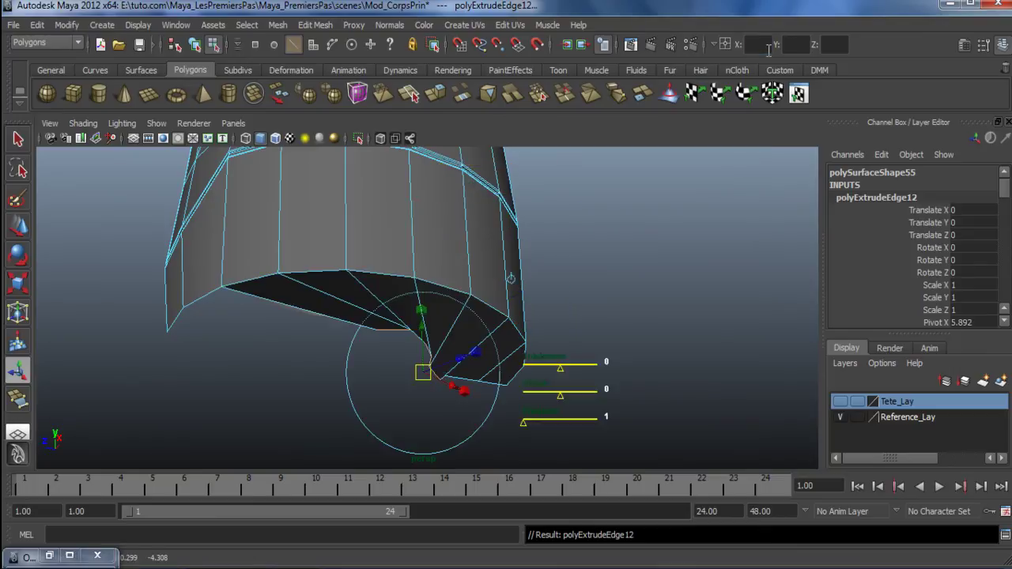
left_click_drag(336, 280, 460, 329, "alt")
right_click_drag(401, 345, 482, 361, "alt")
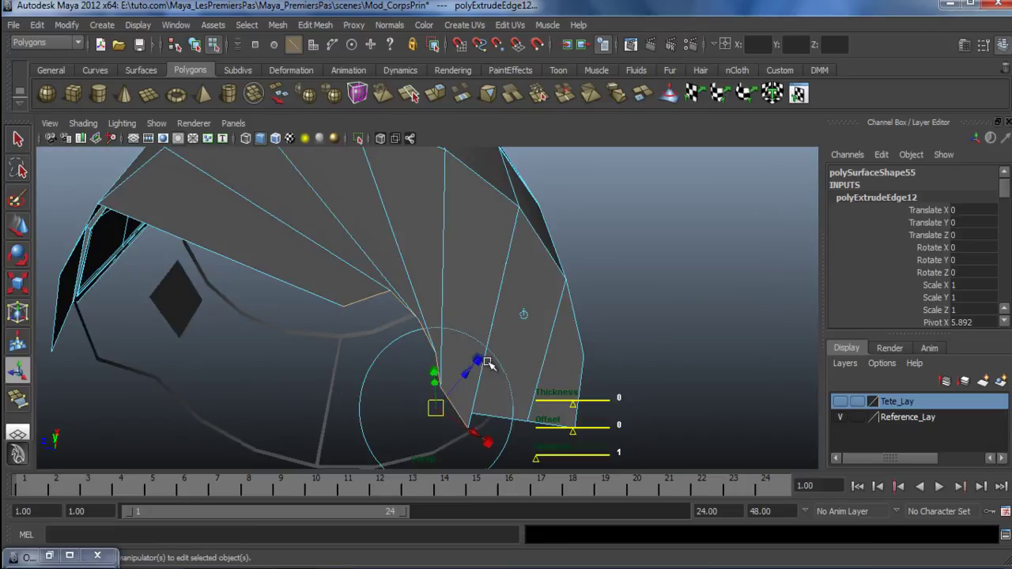
left_click_drag(486, 362, 370, 279, "alt")
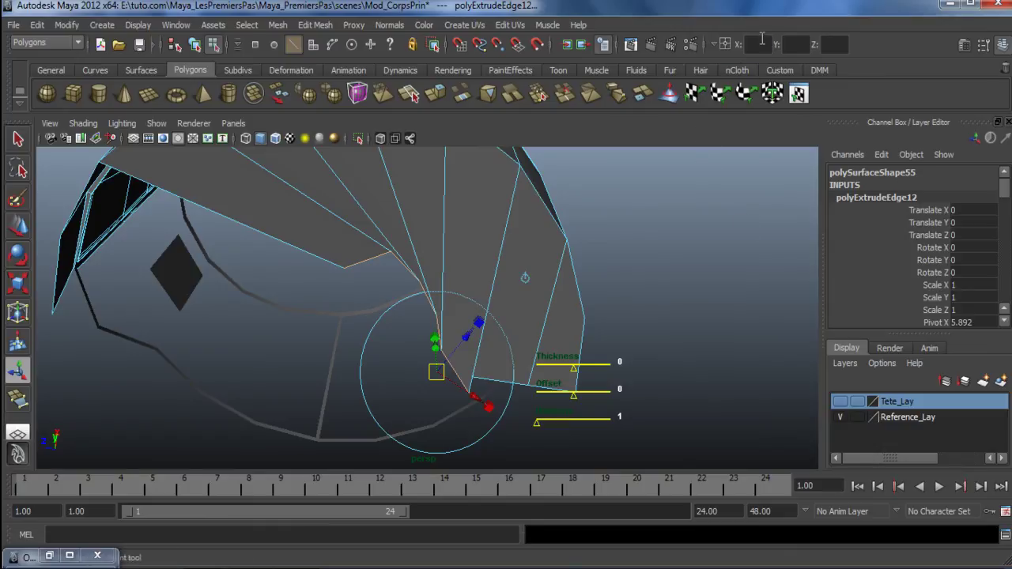
key("w")
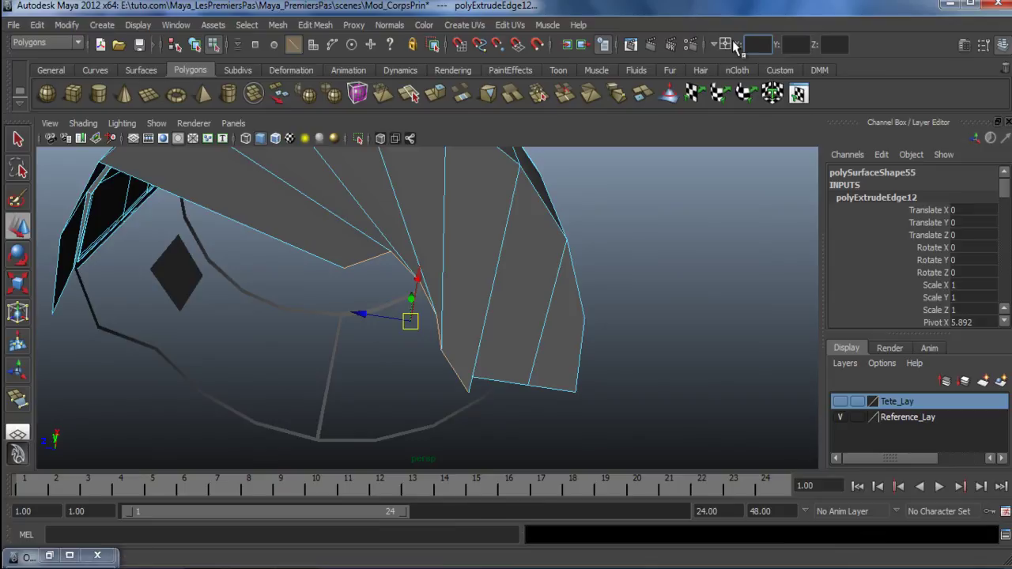
type("0")
key("Return")
left_click_drag(442, 328, 433, 353, "alt")
Undo the alignment and the edge extrusion, back to the selected bottom border edges
key("ctrl+z")
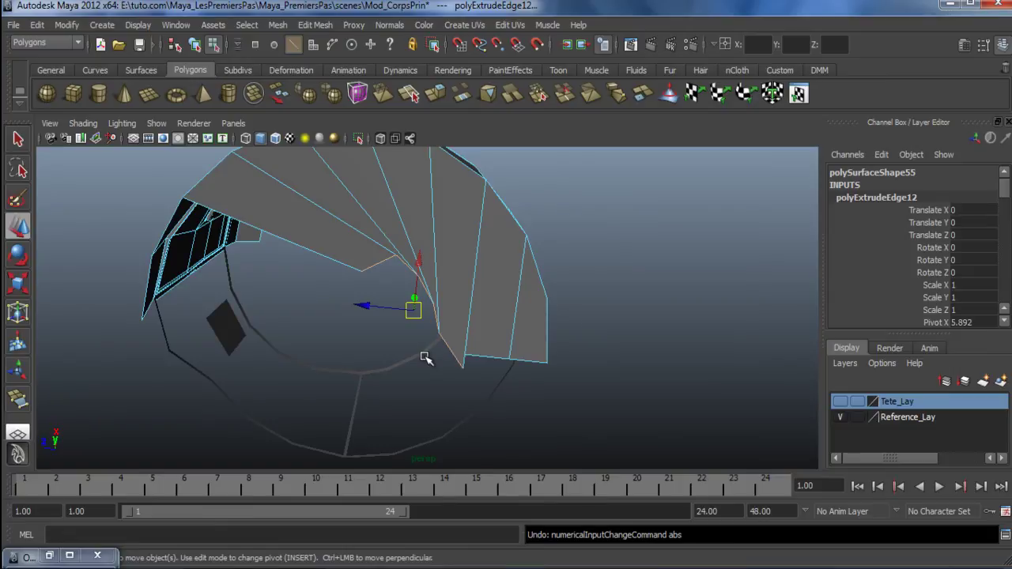
key("ctrl+z")
left_click_drag(279, 298, 316, 316, "alt")
left_click_drag(355, 242, 355, 277)
key("ctrl+z")
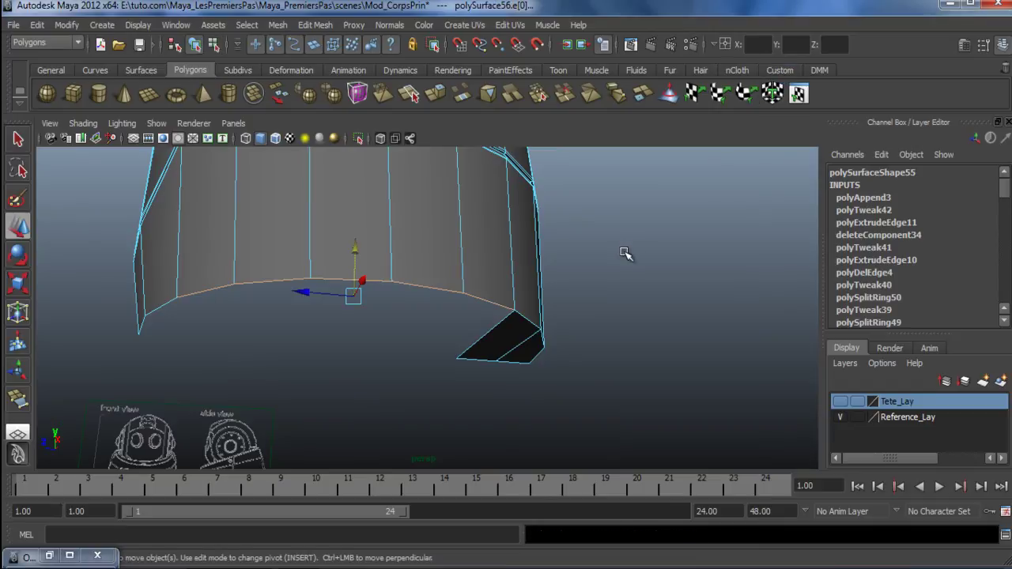
key("ctrl+z")
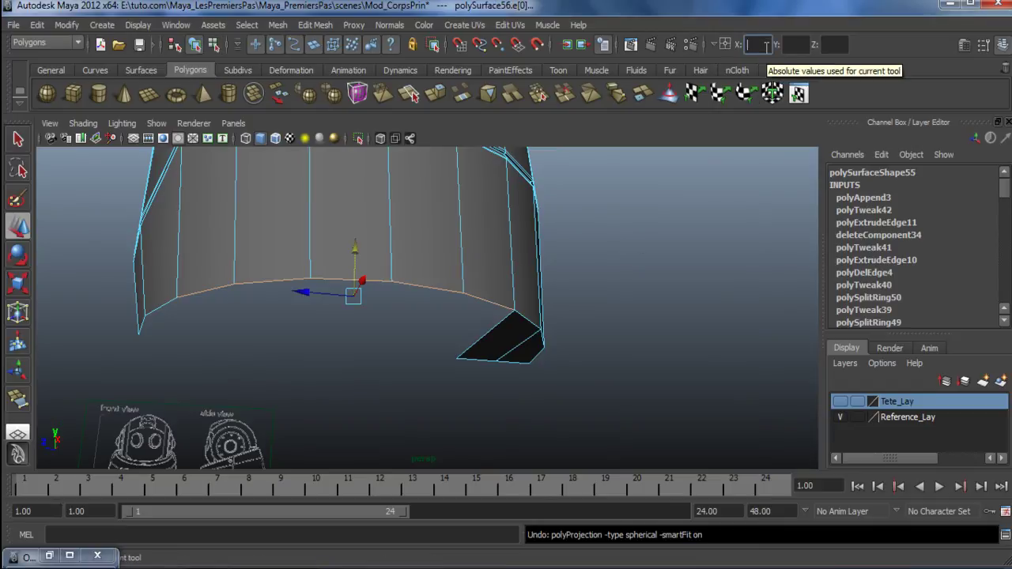
Extrude the selected bottom edges and align the new edges on the symmetry line at absolute X 0
type("0")
key("Return")
left_click_drag(438, 239, 660, 224, "alt")
right_click_drag(659, 223, 594, 242, "shift")
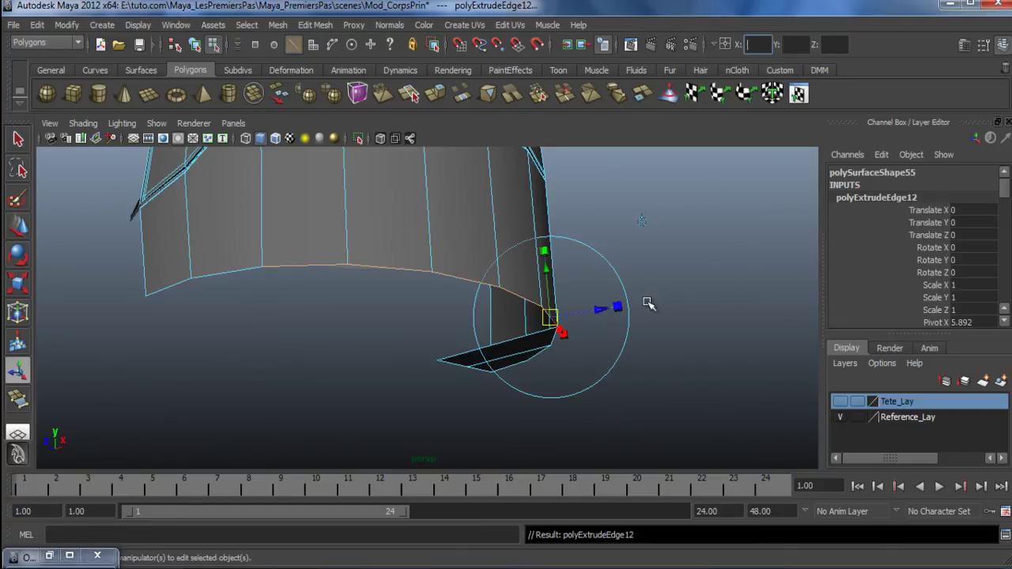
key("w")
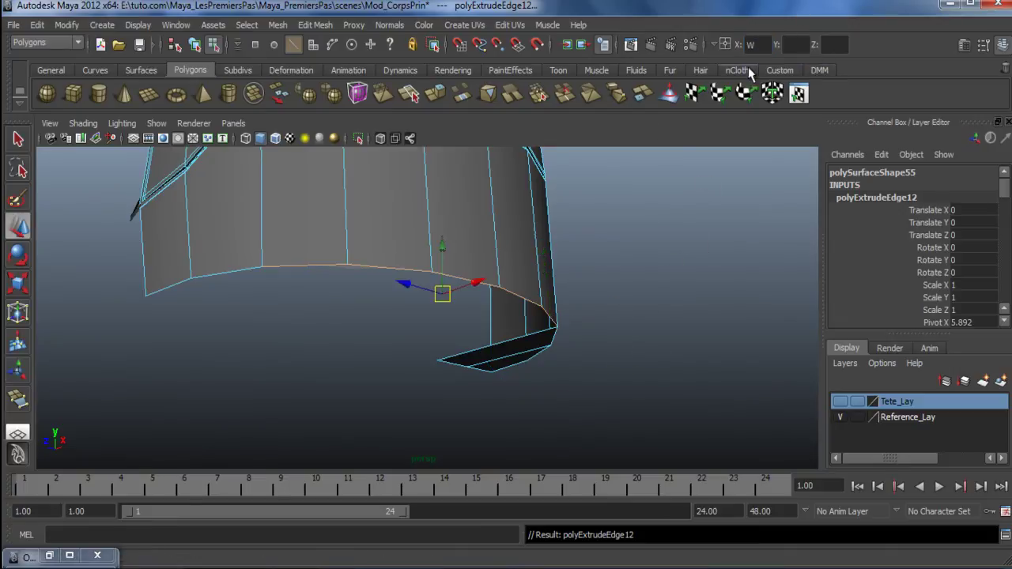
key("Return")
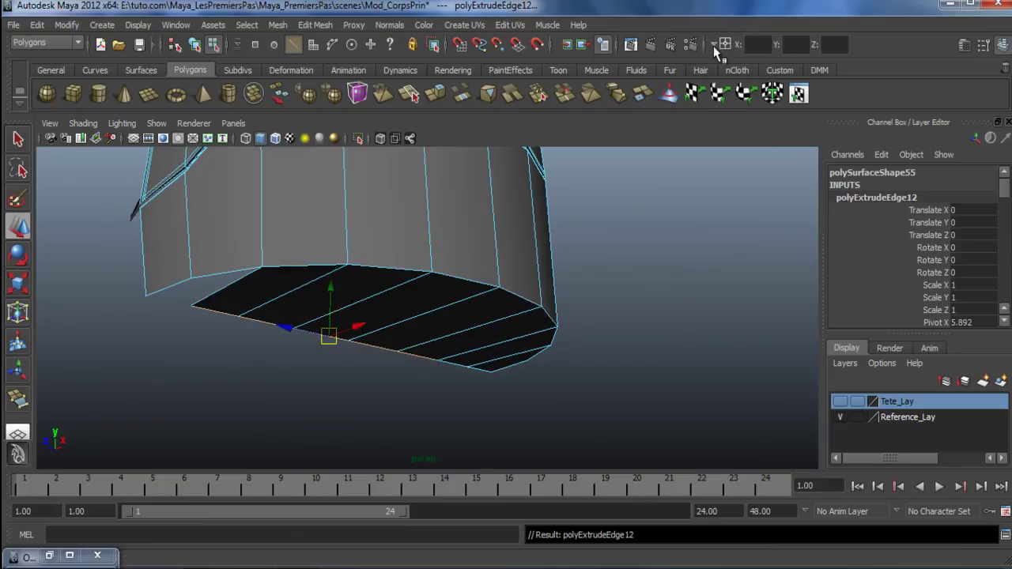
Merge the loose corner vertex of the earlier bottom strip onto the adjacent new vertex with the Merge Vertex Tool
left_click_drag(280, 301, 275, 250, "alt")
scroll(348, 285, "up", 2)
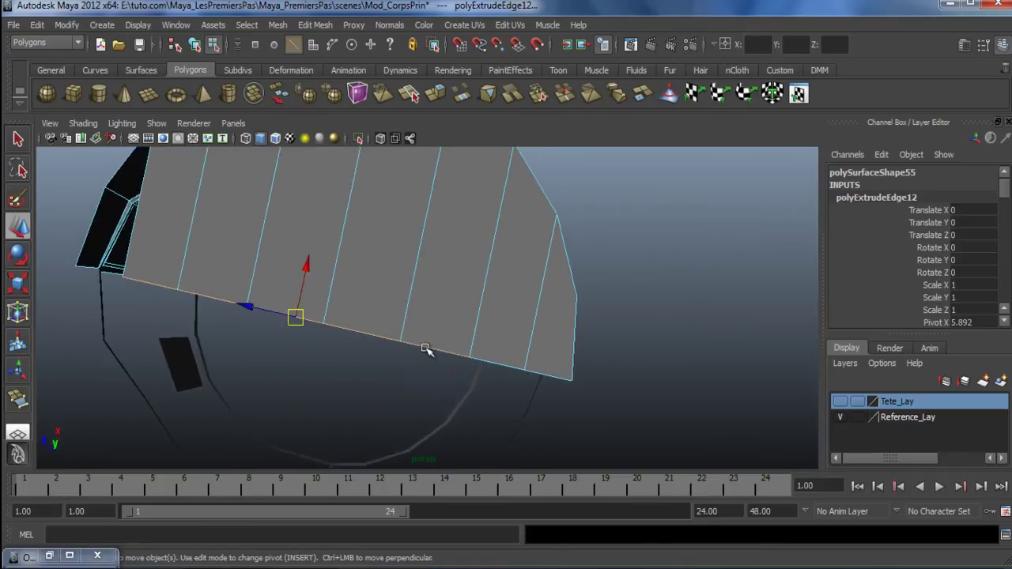
scroll(447, 331, "down", 1)
right_click_drag(490, 314, 431, 304)
mouse_move(467, 373)
left_mouse_down("alt")
mouse_move(569, 466)
mouse_move(482, 385)
mouse_move(456, 381)
left_mouse_up("alt")
left_click(487, 382)
left_click(314, 24)
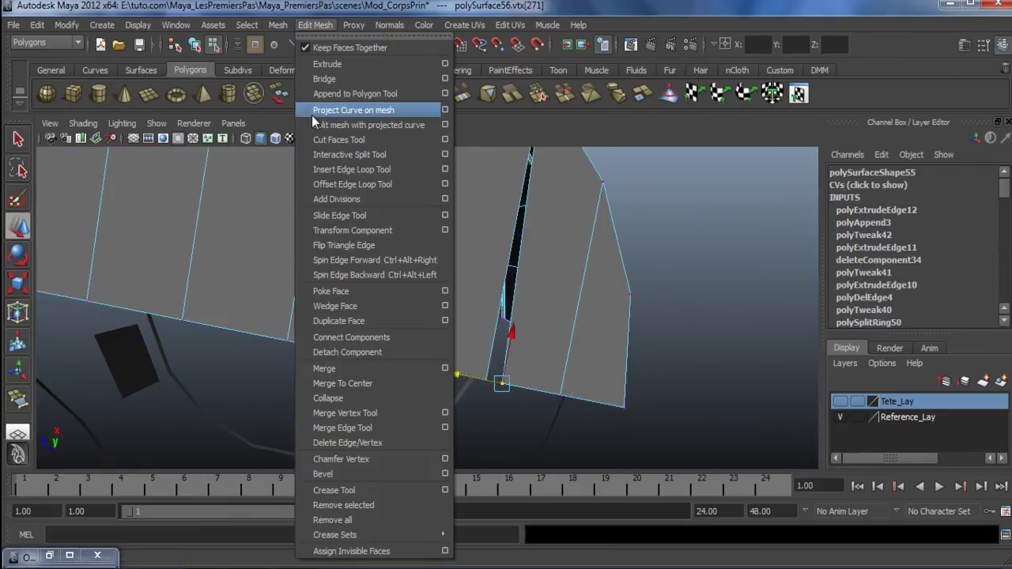
left_click(373, 417)
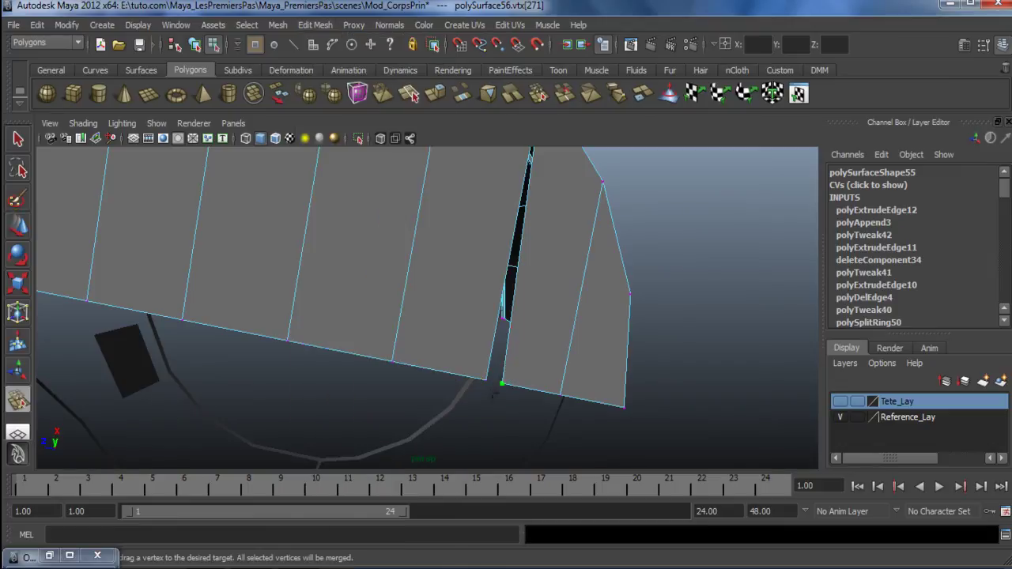
left_click_drag(476, 381, 474, 379)
Close the last gap between the new bottom faces and the body's open bottom edge using the Append to Polygon Tool
scroll(474, 378, "down", 4)
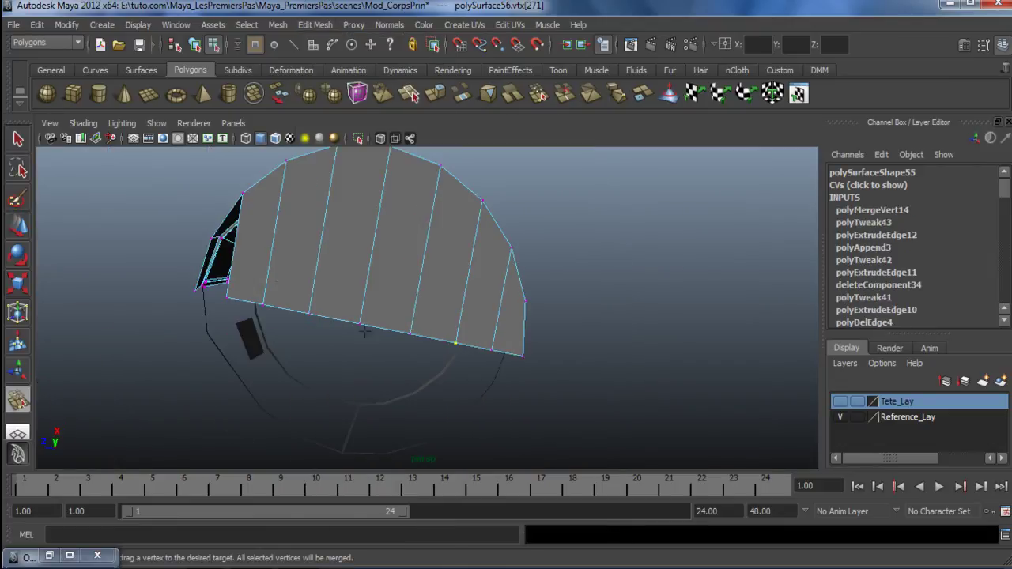
left_click_drag(249, 249, 332, 325, "alt")
middle_click_drag(332, 325, 334, 380, "alt")
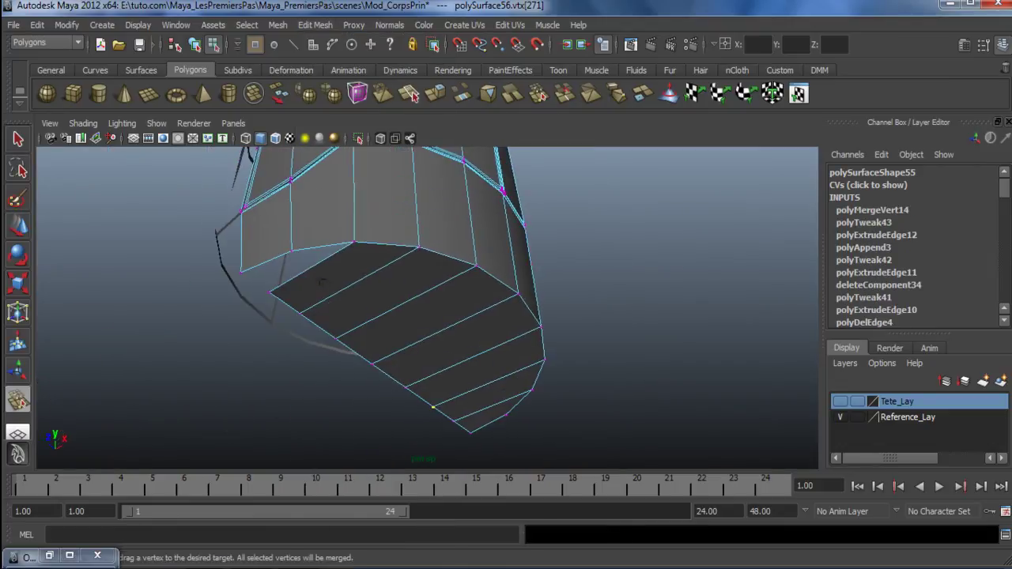
key("w")
left_click(315, 25)
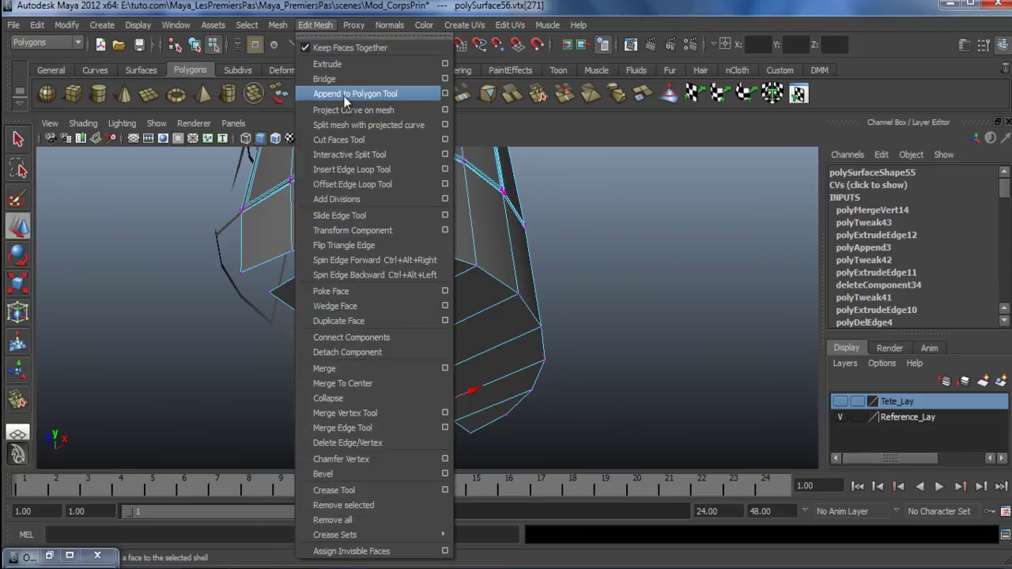
left_click(342, 93)
left_click(287, 261)
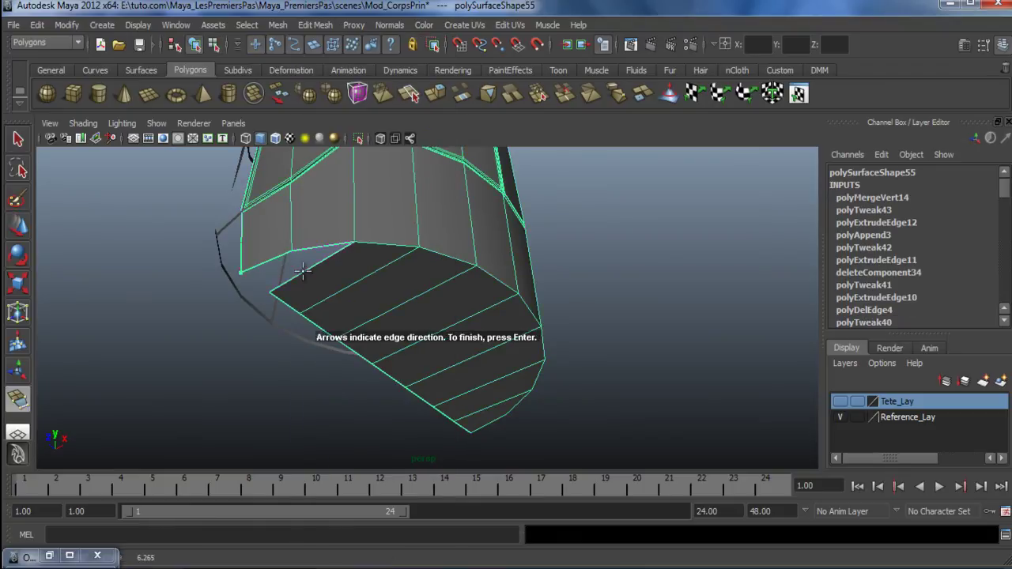
left_click(303, 269)
key("Return")
Examine the closed bottom of the half body from the side and from below
scroll(309, 270, "down", 4)
left_click_drag(270, 295, 366, 354, "alt")
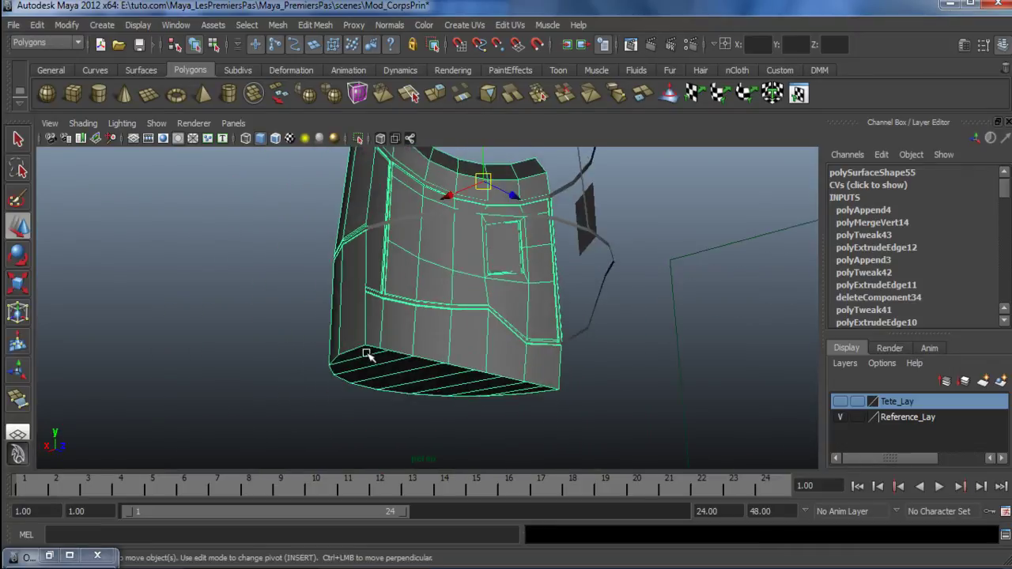
left_click_drag(532, 385, 478, 311, "alt")
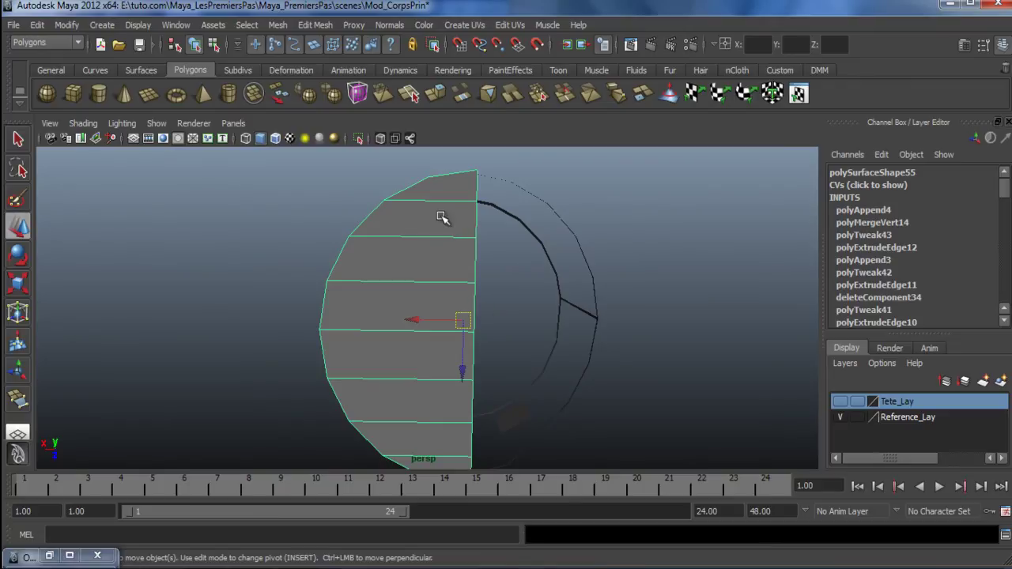
left_click_drag(447, 197, 461, 205, "alt")
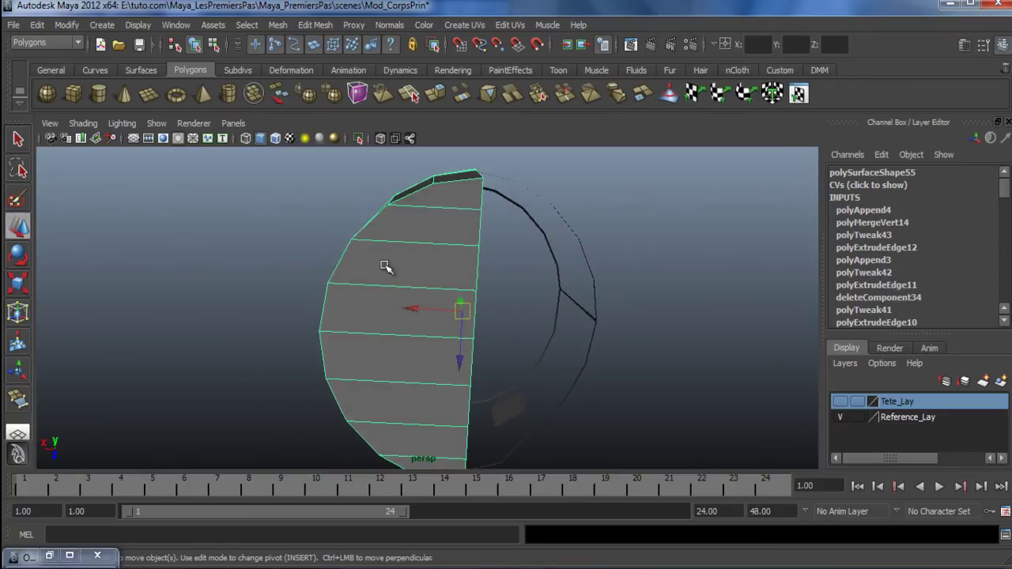
middle_click_drag(402, 408, 374, 270, "alt")
scroll(336, 343, "down", 3)
left_click_drag(425, 269, 424, 286, "alt")
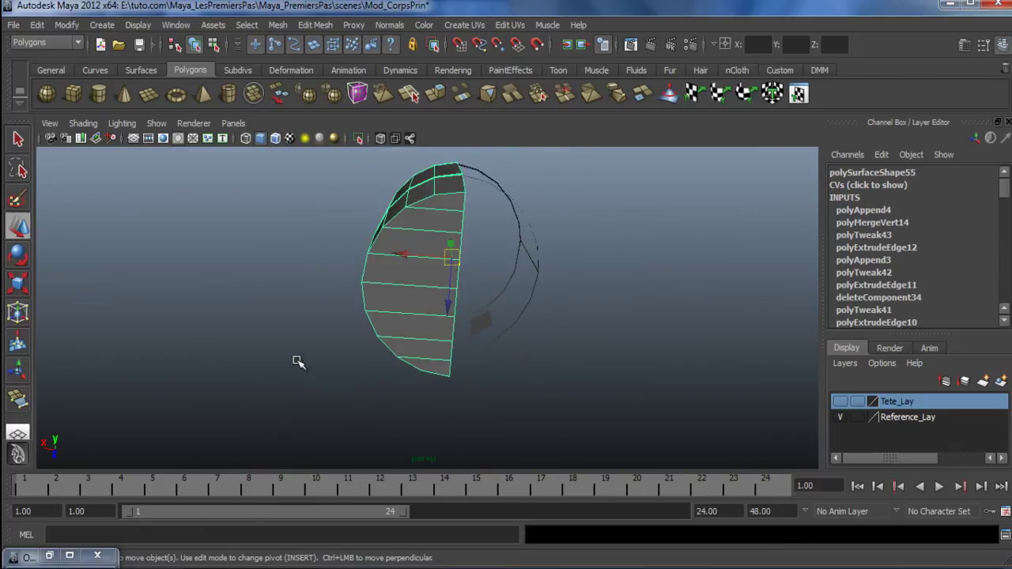
Try to insert an edge loop across the strips of the bottom, and undo it
left_click(315, 25)
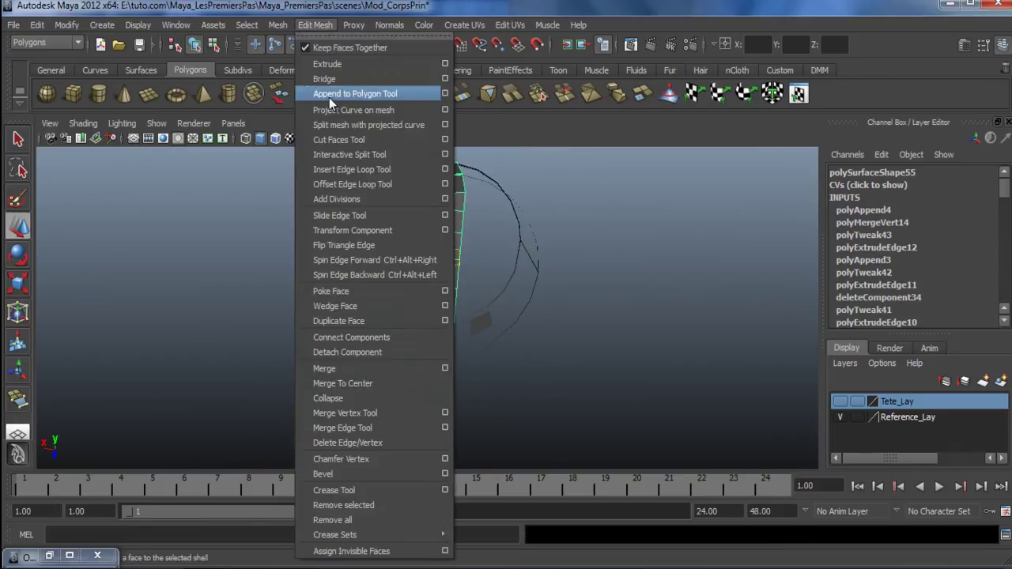
left_click(340, 171)
left_click(445, 210)
left_click_drag(445, 210, 440, 239, "alt")
key("ctrl+z")
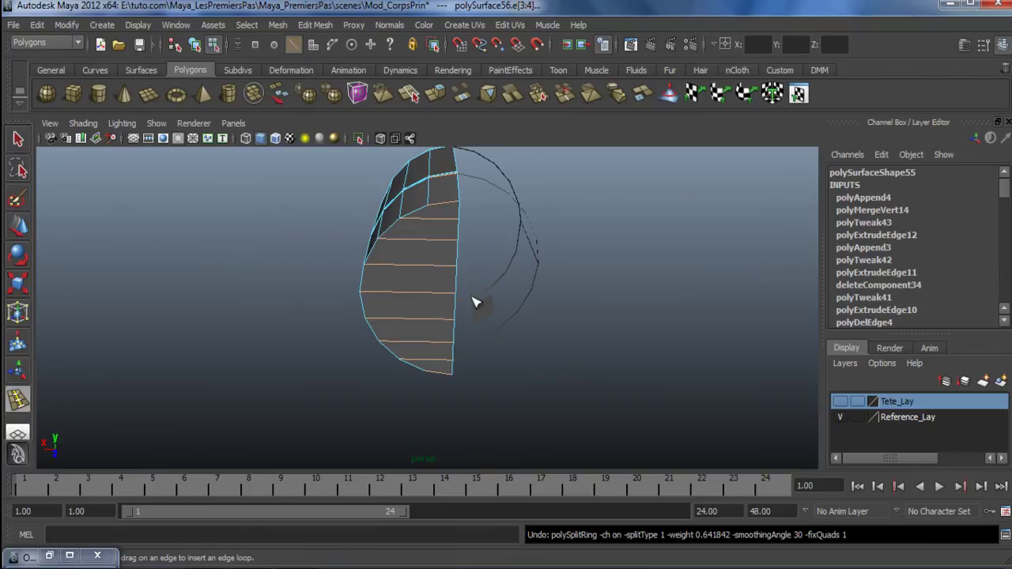
Reselect the whole half body and compare its closed bottom with the side-view reference and from below
key("w")
right_click_drag(438, 216, 550, 203)
left_click(546, 217)
left_click(407, 228)
left_click_drag(453, 319, 524, 353, "alt")
key("space")
key("space")
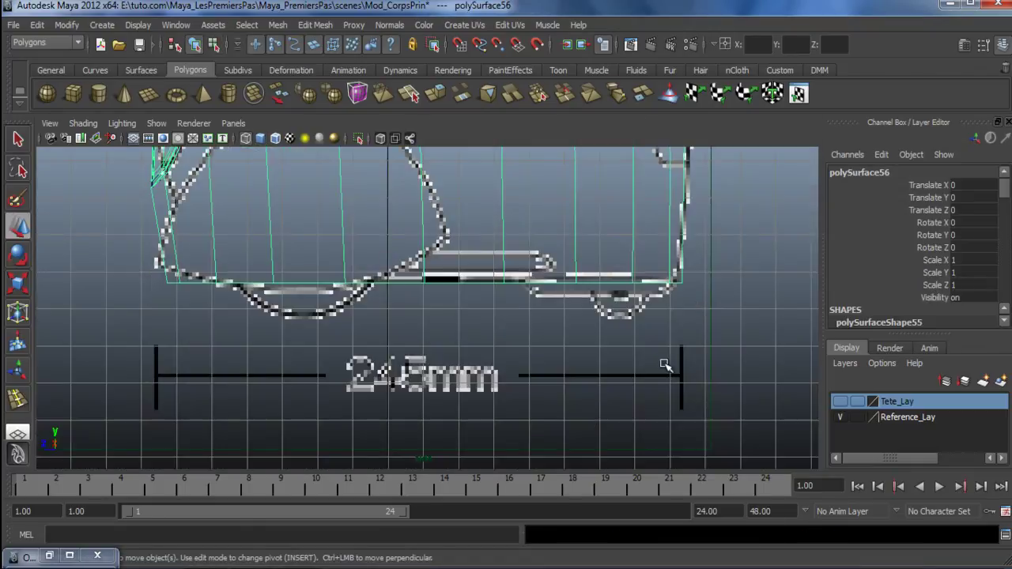
middle_click_drag(599, 366, 580, 377, "alt")
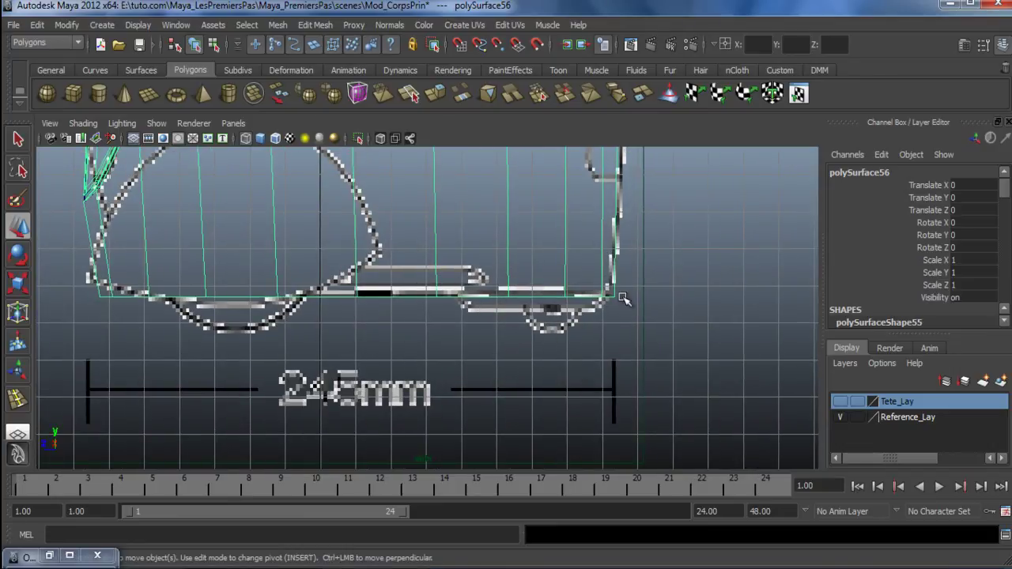
key("space")
key("space")
left_click_drag(603, 262, 514, 293, "alt")
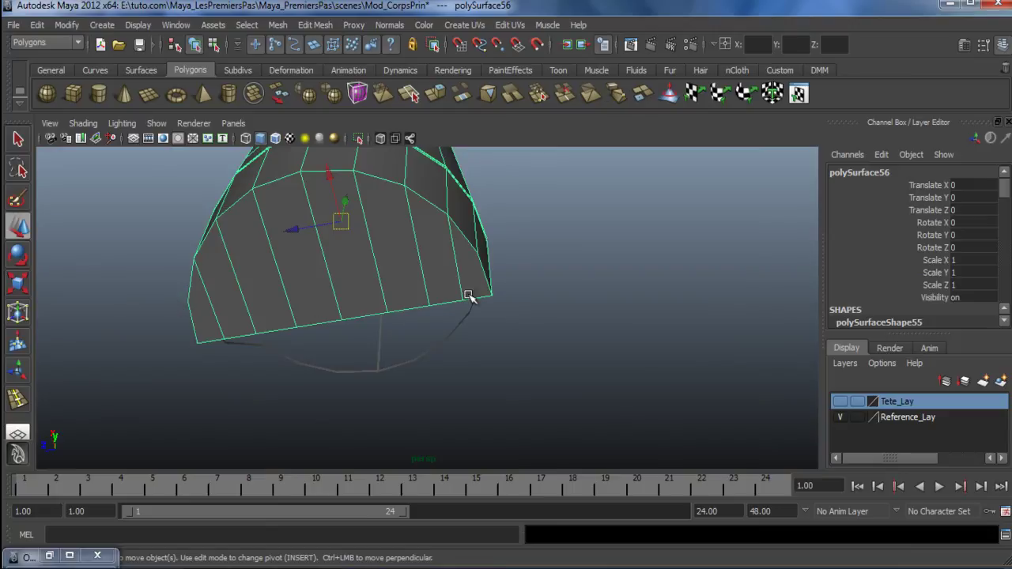
left_click_drag(423, 329, 384, 332, "alt")
key("space")
key("space")
left_click_drag(497, 293, 479, 314, "alt")
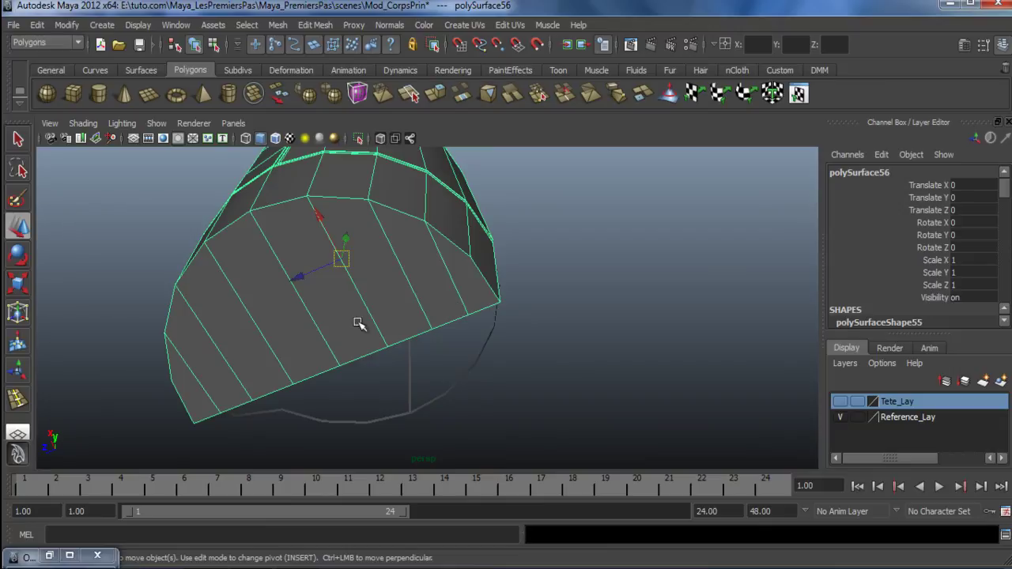
left_click_drag(497, 250, 488, 249, "alt")
Try an edge loop about midway across the bottom strips with the Insert Edge Loop Tool, and undo it
left_click(17, 399)
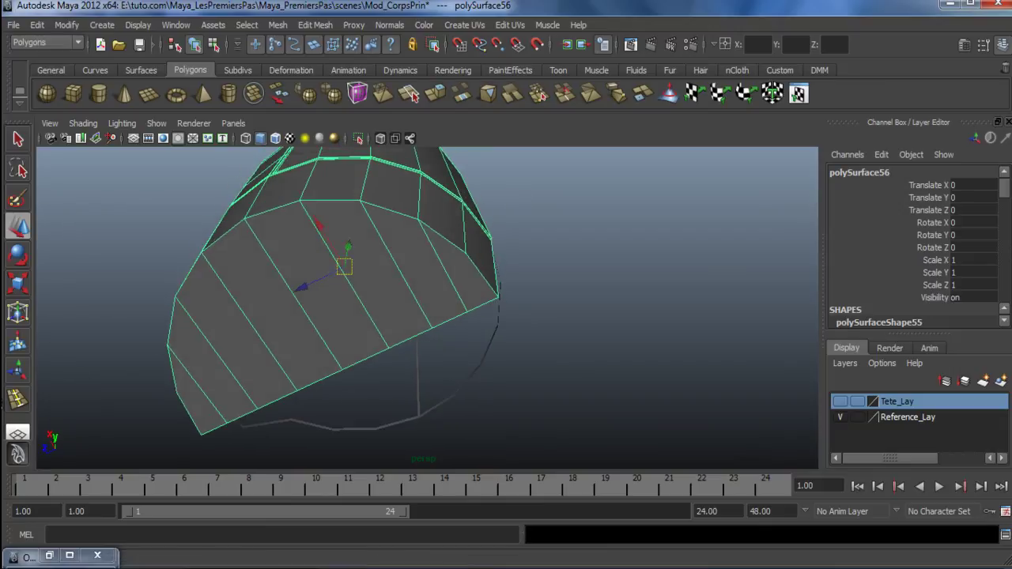
left_click_drag(492, 301, 478, 267, "alt")
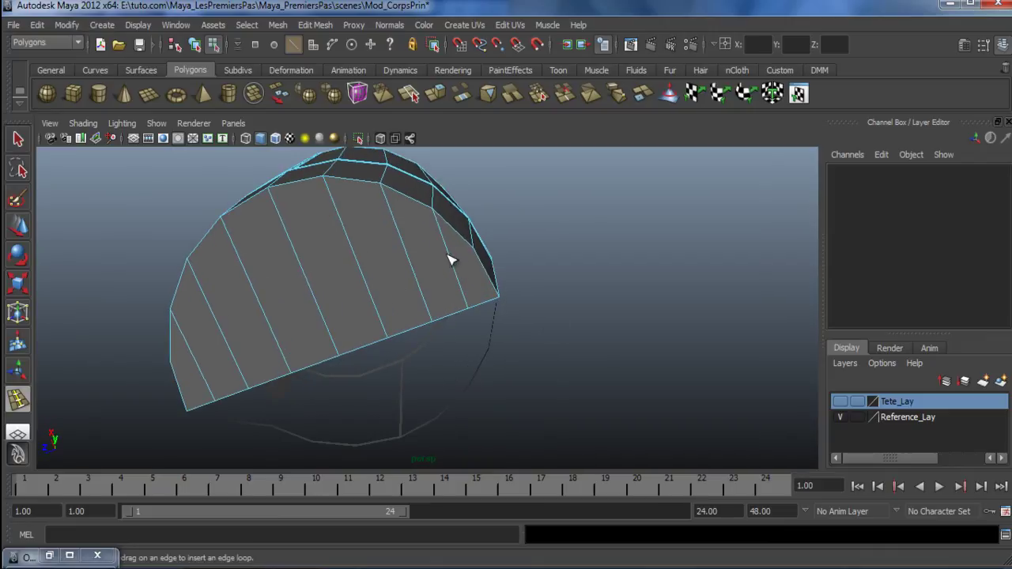
left_click(449, 261)
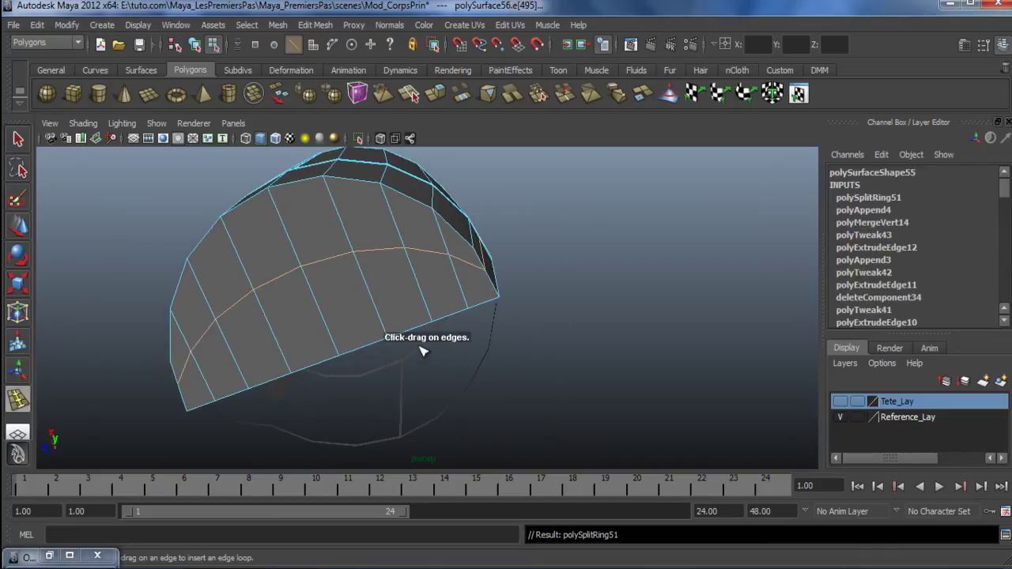
key("ctrl+z")
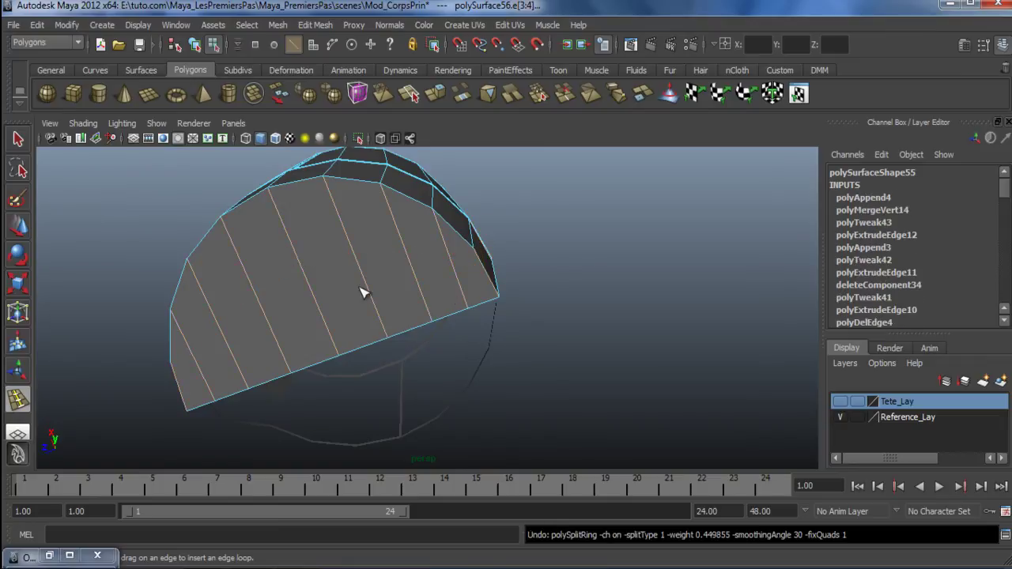
Split one end strip of the bottom with the Interactive Split Tool, from its inner edge to the neighbouring rim vertex
left_click(278, 25)
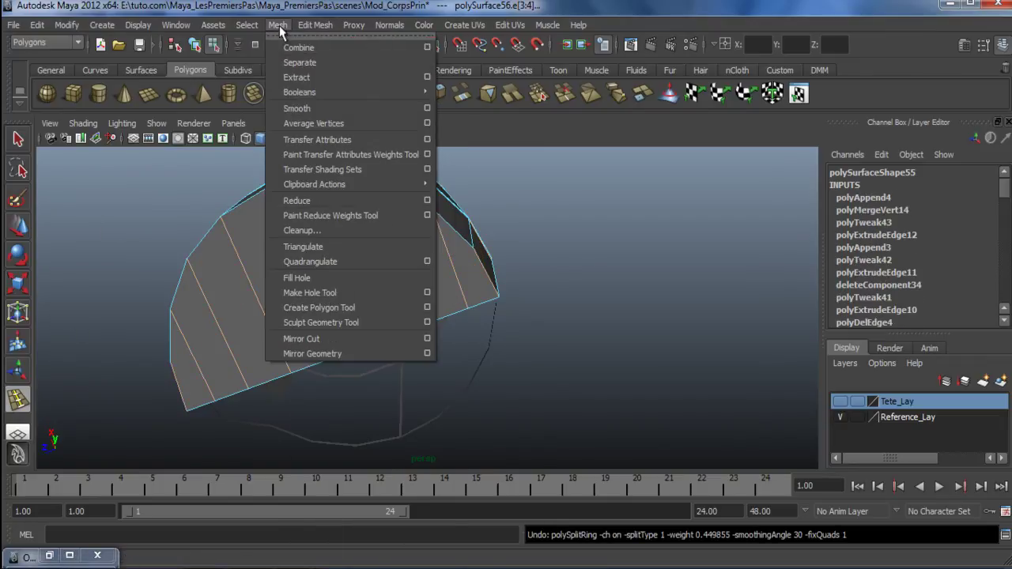
mouse_move(316, 25)
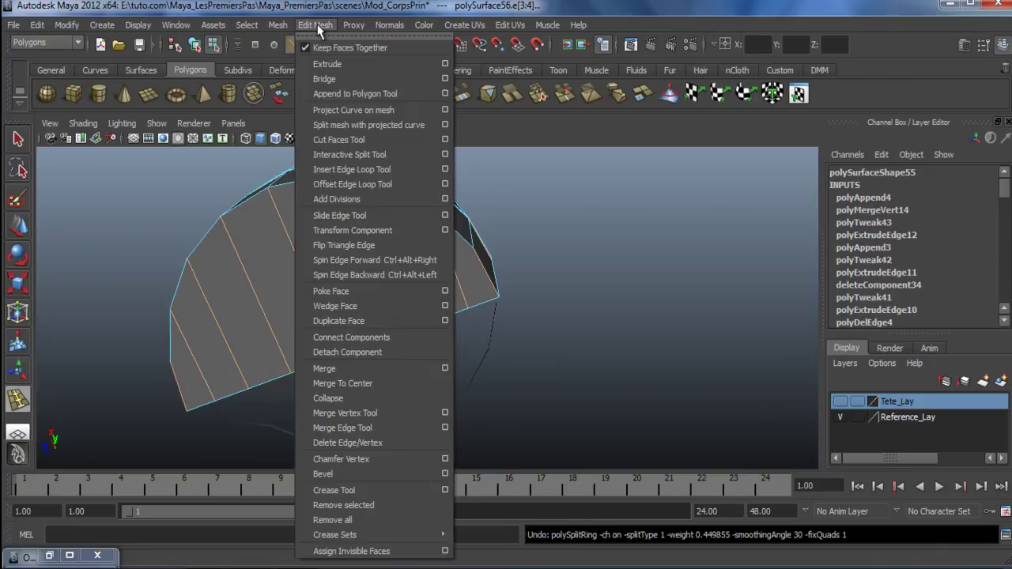
left_click(365, 155)
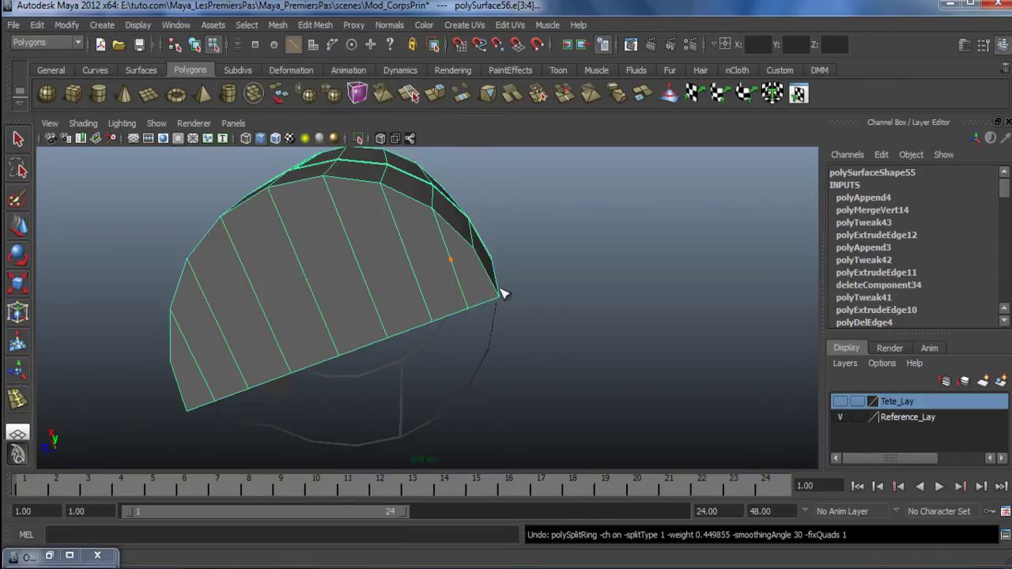
left_click(450, 259)
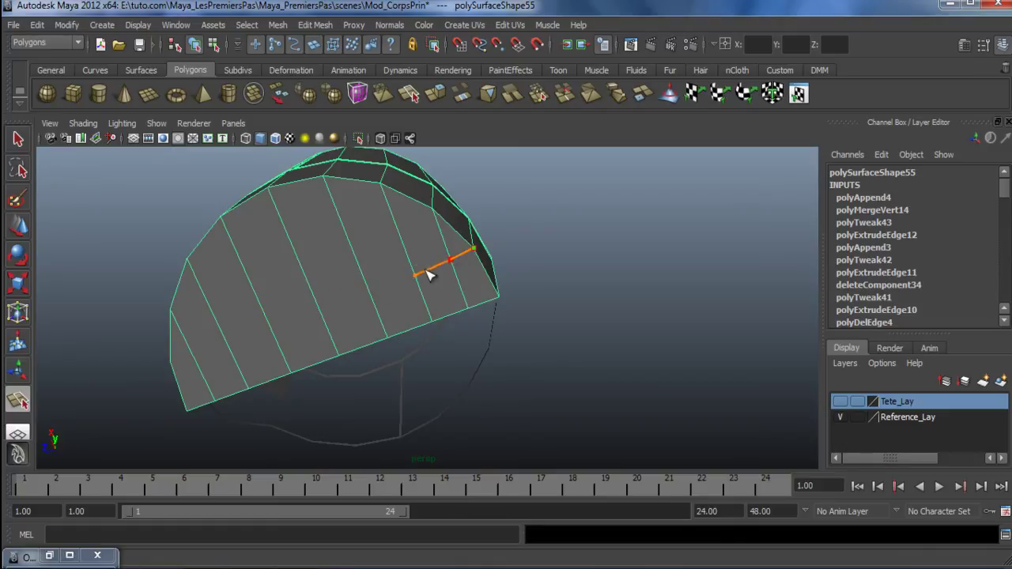
left_click(472, 250)
key("Return")
key("w")
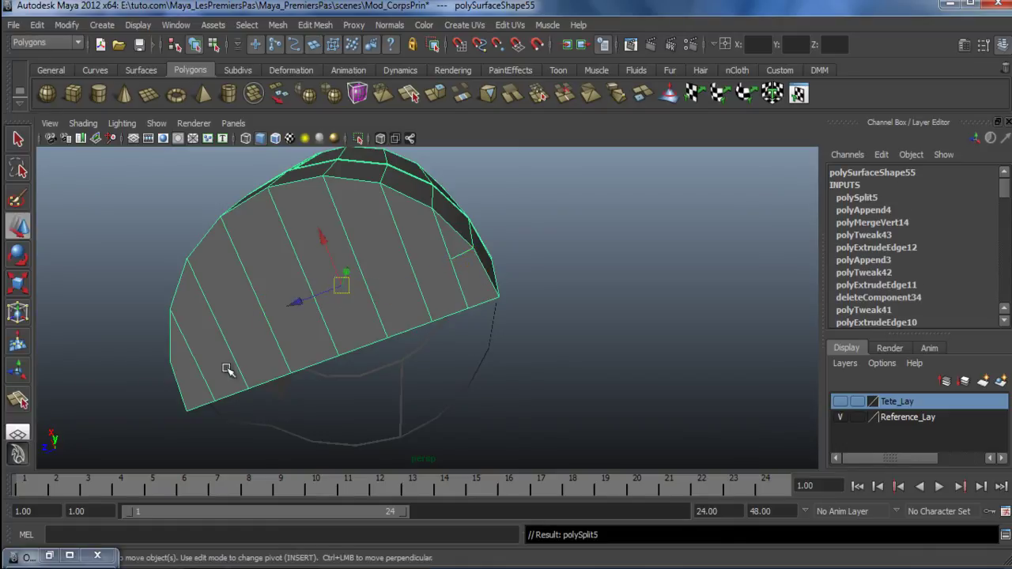
Make the matching split in the strip at the opposite end of the bottom, from the rim vertex to the strip's inner edge
left_click_drag(283, 364, 360, 14, "alt")
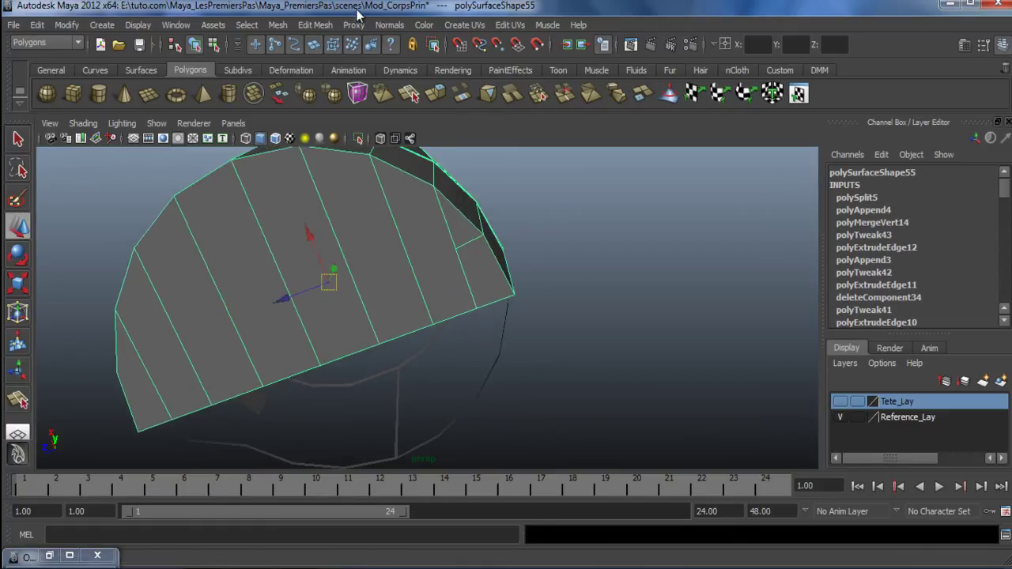
left_click(315, 25)
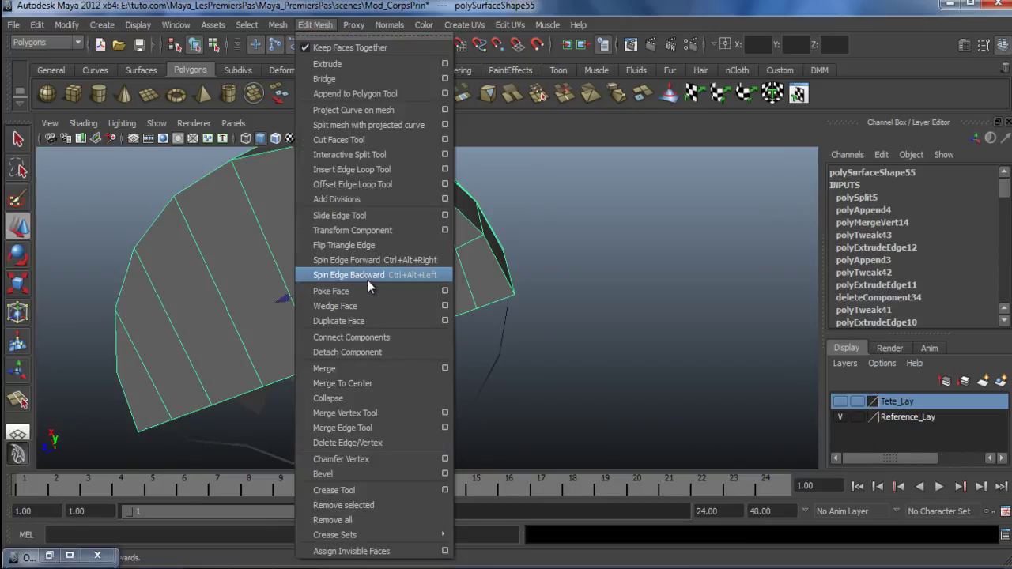
left_click(368, 170)
left_click_drag(409, 259, 312, 158)
left_click(315, 25)
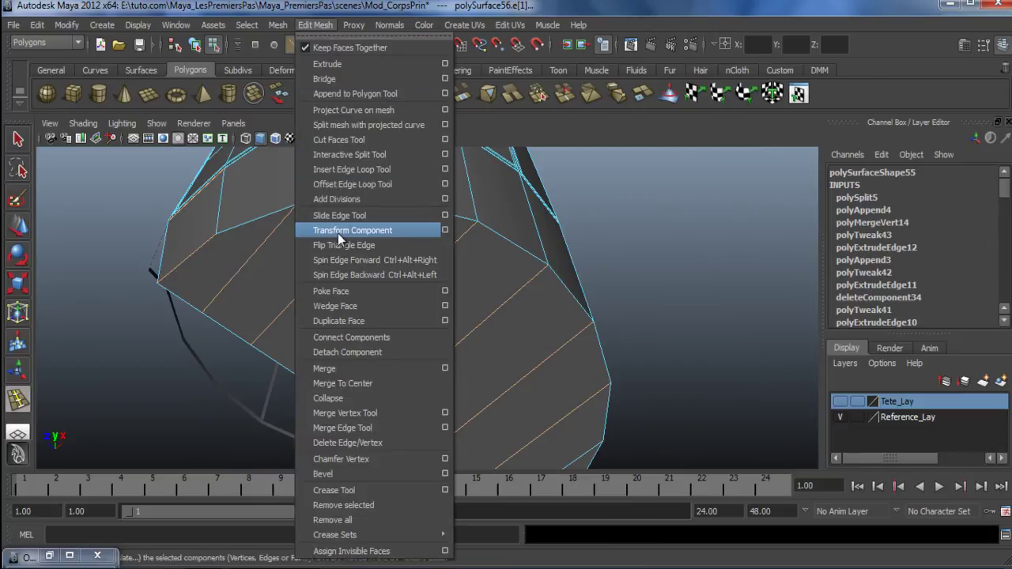
left_click(351, 155)
left_click(215, 234)
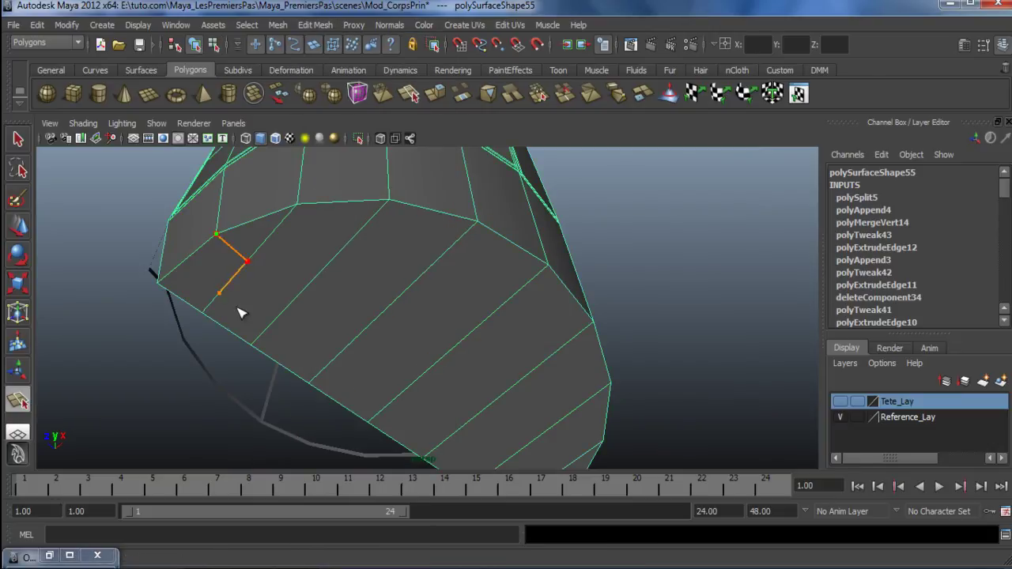
key("Return")
Insert an edge loop across the middle strips of the bottom and scale it into a straight line
left_click(331, 24)
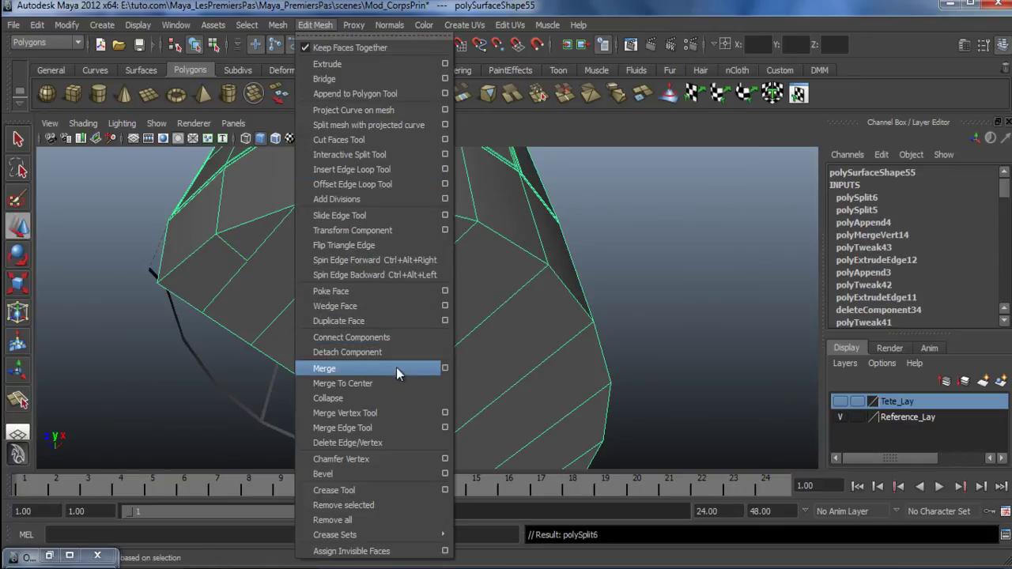
left_click(372, 169)
left_click_drag(308, 297, 316, 346)
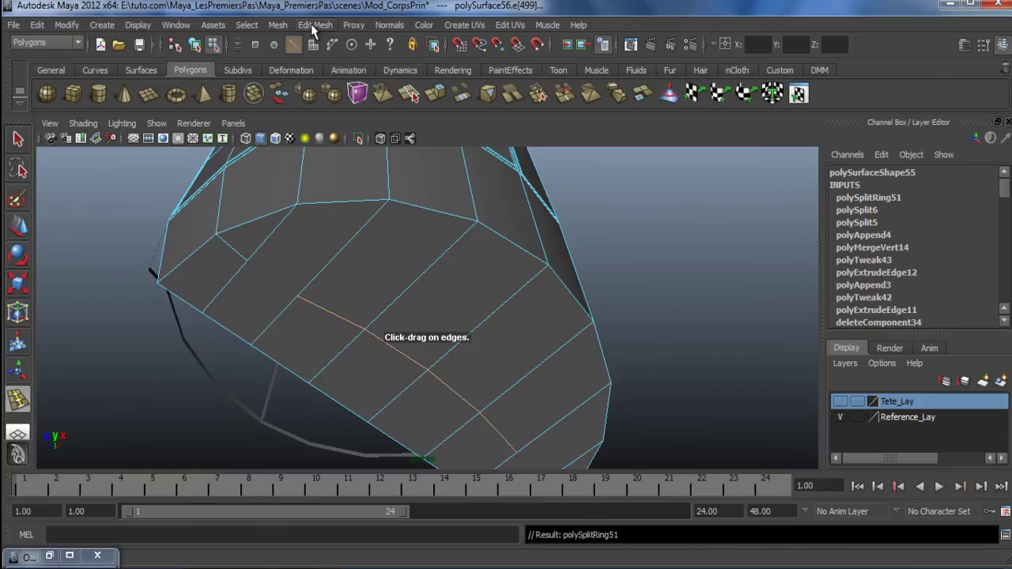
left_click_drag(490, 337, 463, 293, "alt")
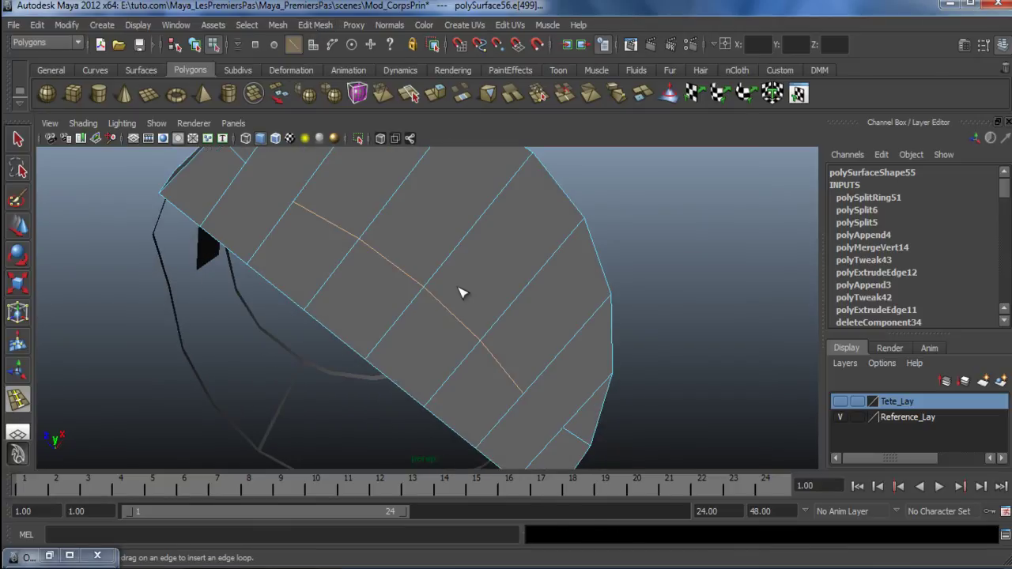
key("r")
left_click_drag(364, 356, 419, 299)
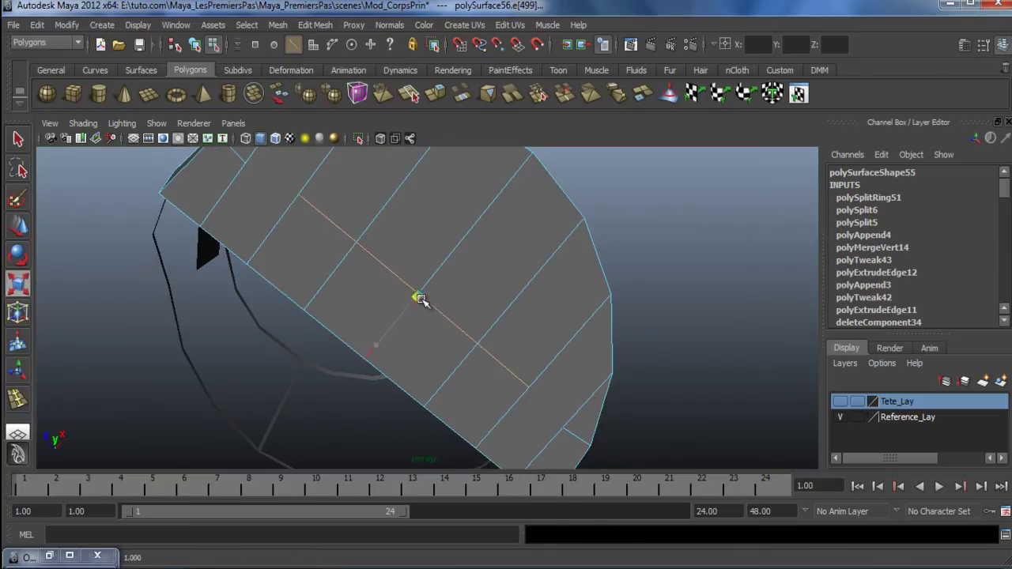
Connect both ends of the straightened edge loop to the end-strip splits with the Interactive Split Tool
left_click(315, 25)
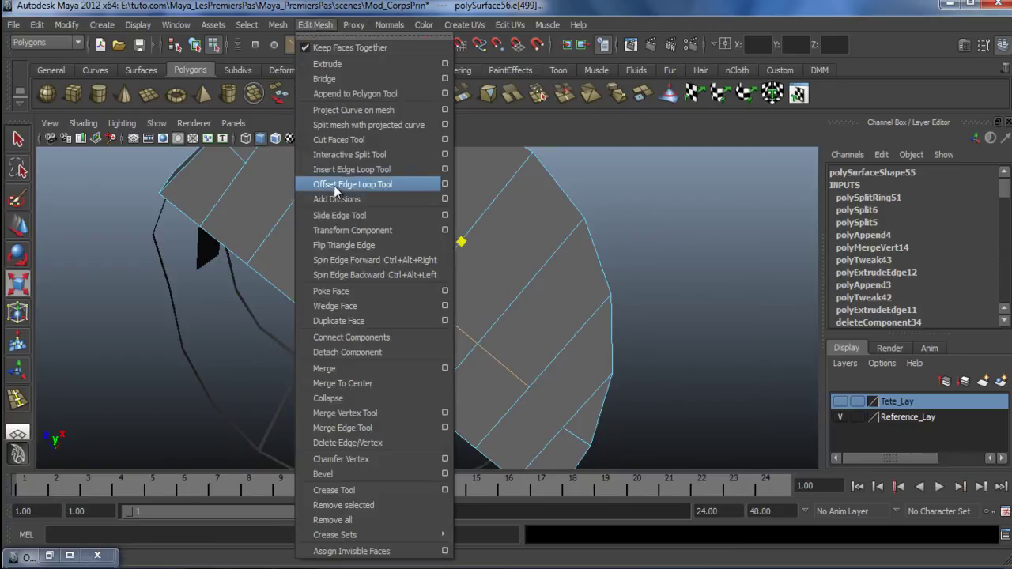
left_click(348, 154)
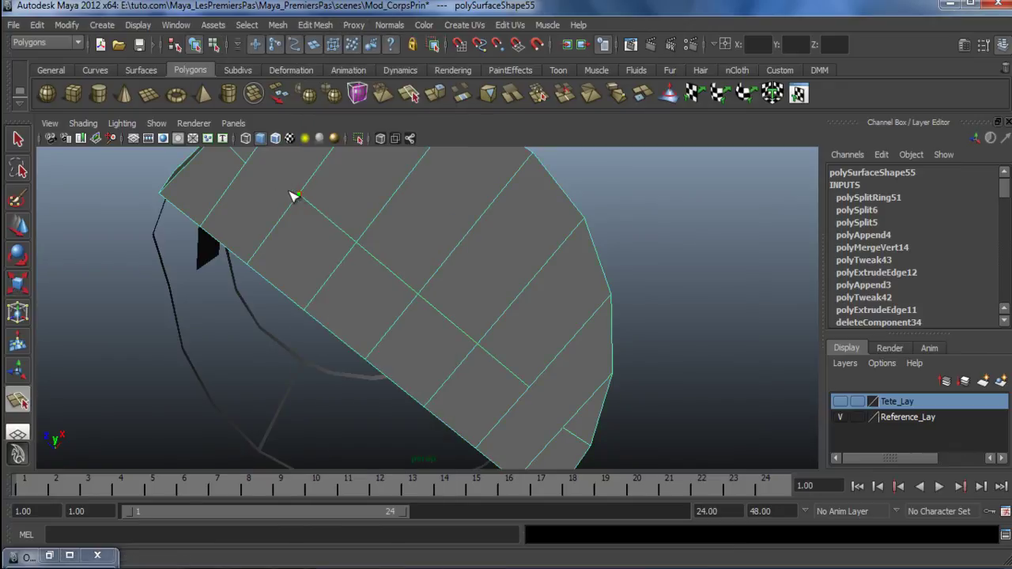
key("r")
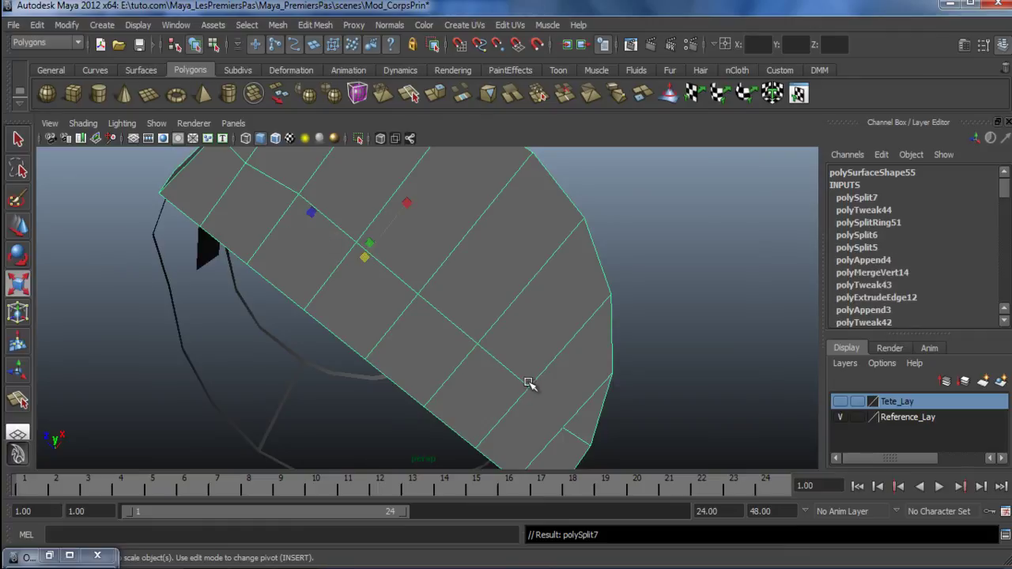
left_click(315, 24)
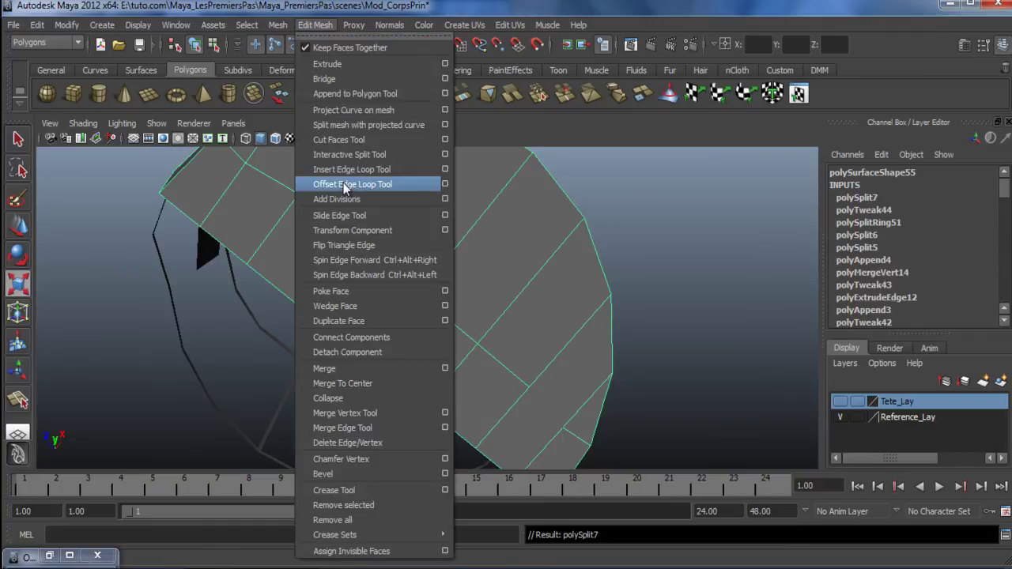
left_click(348, 154)
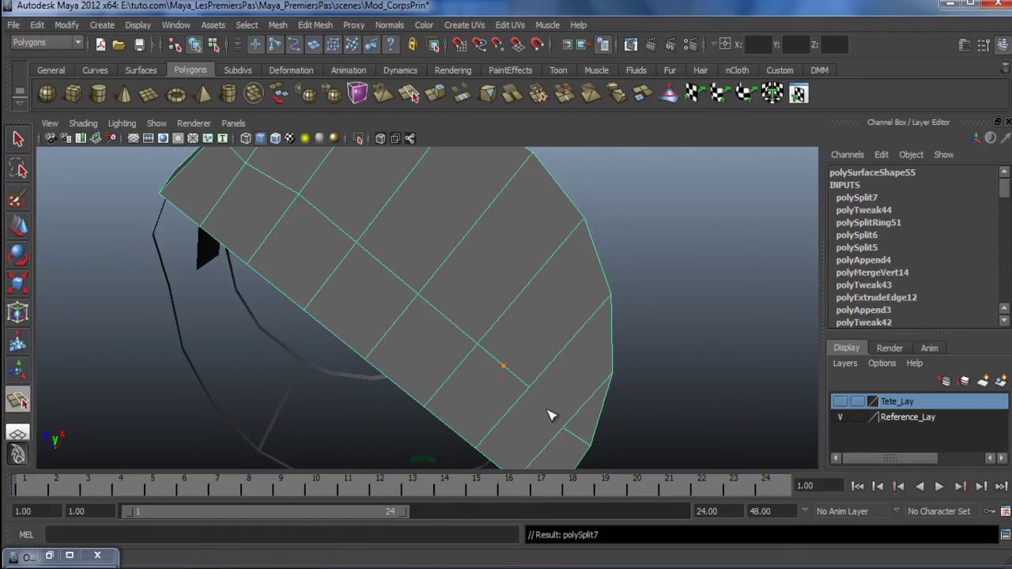
left_click(528, 388)
left_click(563, 427)
key("r")
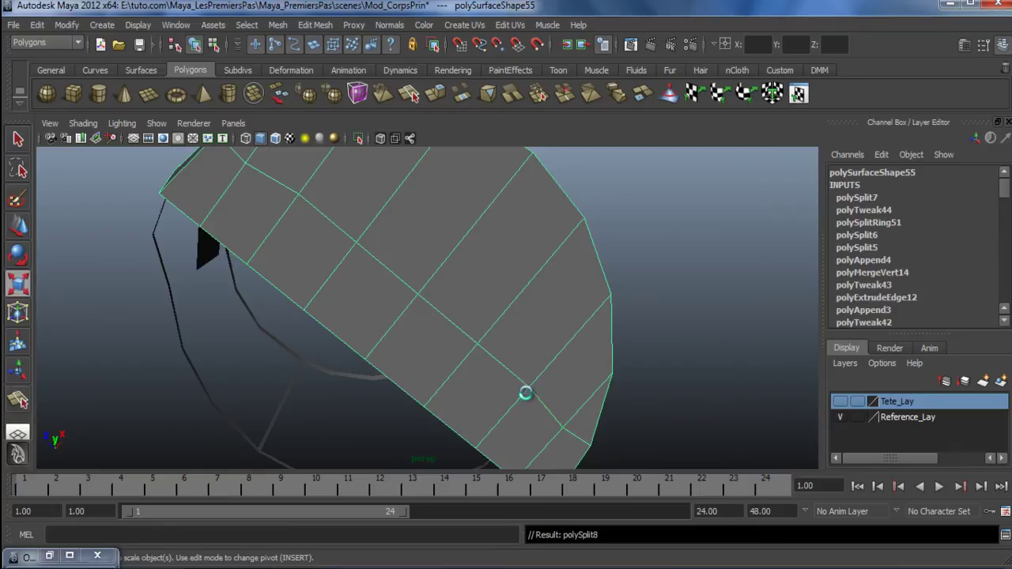
Select the full edge line across the bottom, flatten it by scaling, and move it into position parallel to the symmetry side
right_click_drag(569, 422, 500, 372, "alt")
left_click_drag(487, 387, 425, 350, "alt")
right_click_drag(425, 349, 515, 366, "alt")
right_click_drag(515, 313, 523, 284)
left_click(528, 366)
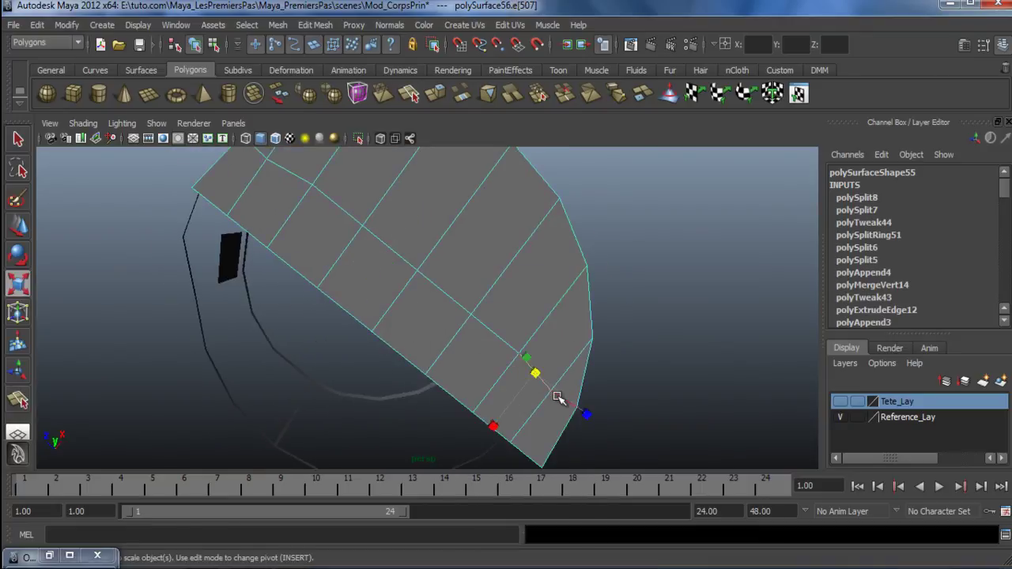
key("q")
left_click(560, 401)
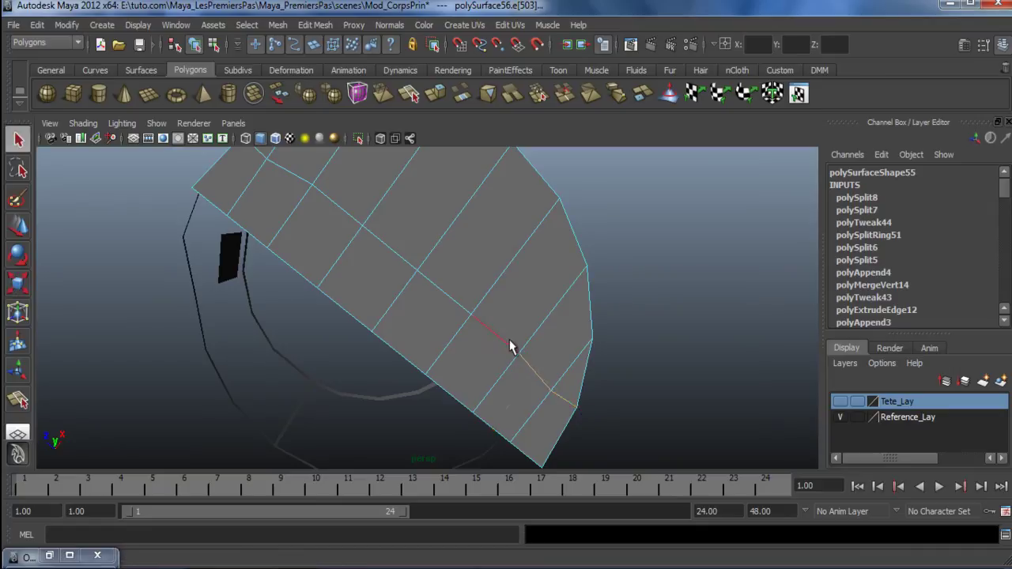
left_click(449, 301, "shift")
left_click(298, 179, "shift")
key("r")
left_click_drag(369, 324, 461, 346)
key("w")
left_click_drag(512, 248, 513, 250)
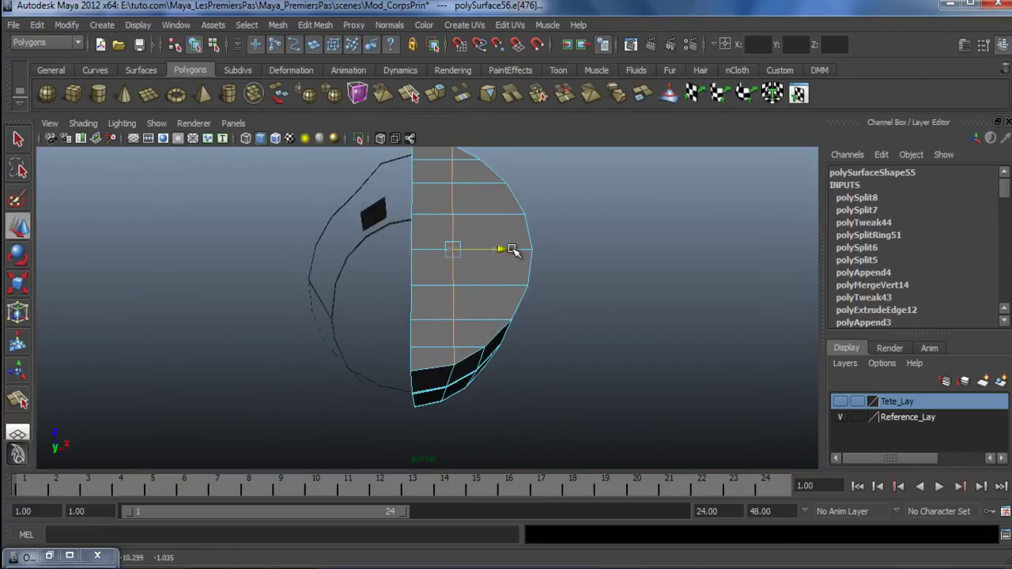
Extrude the two bottom faces at one end of the row beside the symmetry side downward into a shallow foot
mouse_move(462, 291)
left_mouse_down("alt")
mouse_move(473, 317)
mouse_move(606, 357)
mouse_move(542, 414)
mouse_move(463, 339)
mouse_move(434, 376)
mouse_move(436, 273)
mouse_move(486, 282)
mouse_move(540, 346)
mouse_move(498, 293)
mouse_move(416, 309)
mouse_move(481, 318)
mouse_move(468, 274)
mouse_move(474, 282)
left_mouse_up("alt")
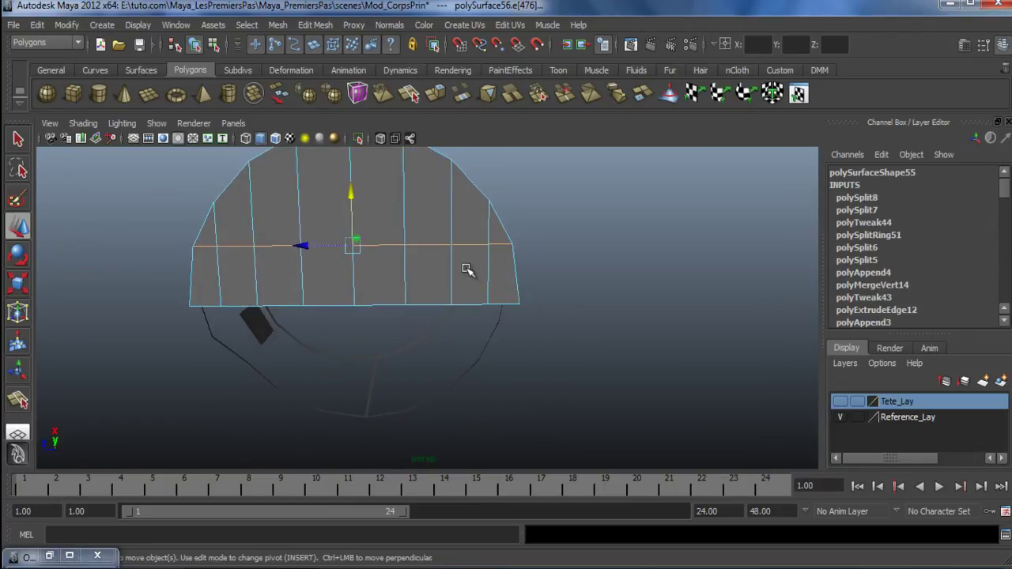
right_click_drag(488, 257, 482, 289)
left_click(479, 274)
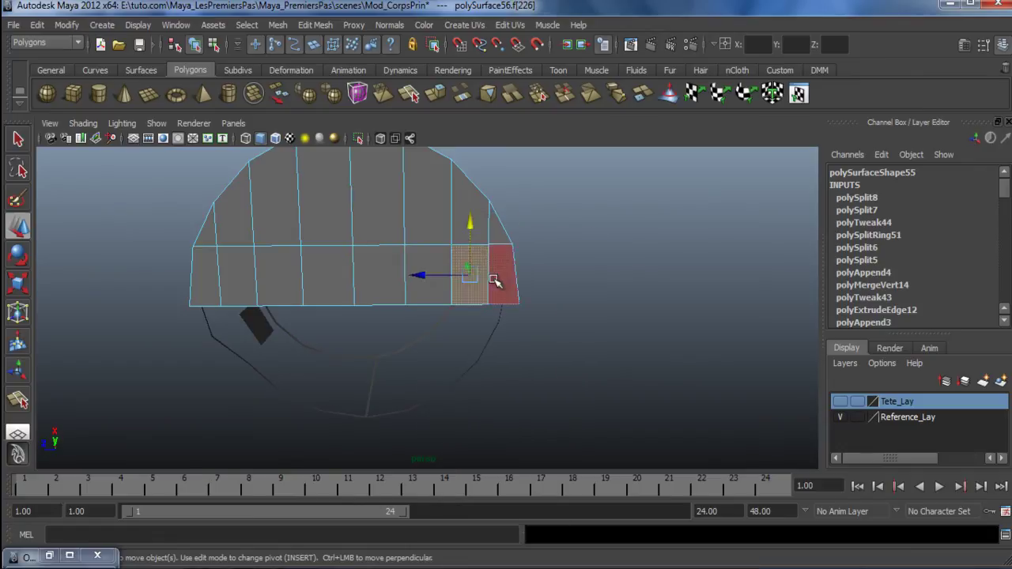
right_click_drag(571, 249, 572, 277, "shift")
left_click_drag(470, 313, 506, 423, "alt")
right_click_drag(541, 317, 524, 386, "shift")
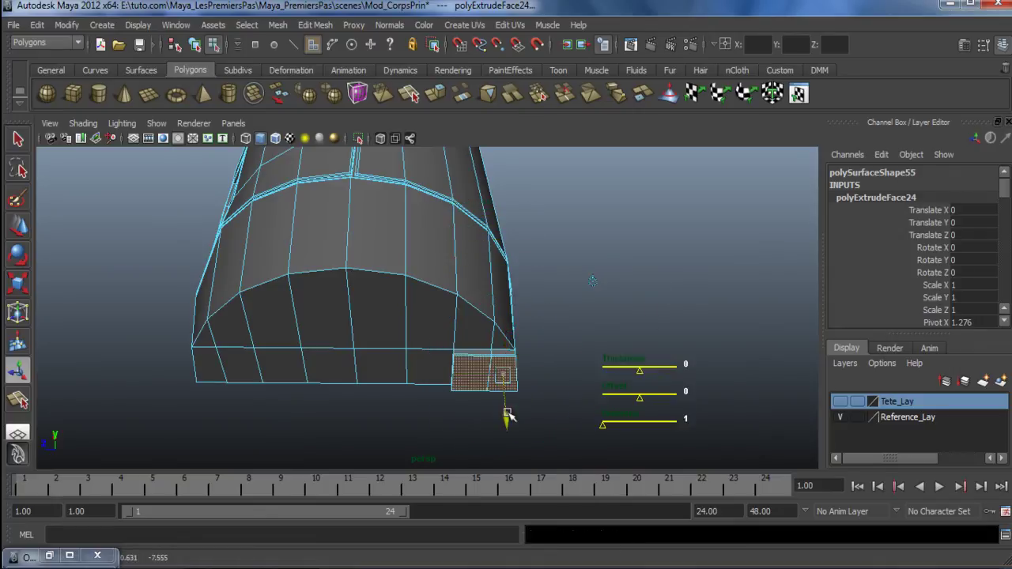
Preview the half body smoothed and inspect the extruded foot from below
right_click_drag(482, 316, 593, 299)
left_click(593, 299)
left_click(463, 283)
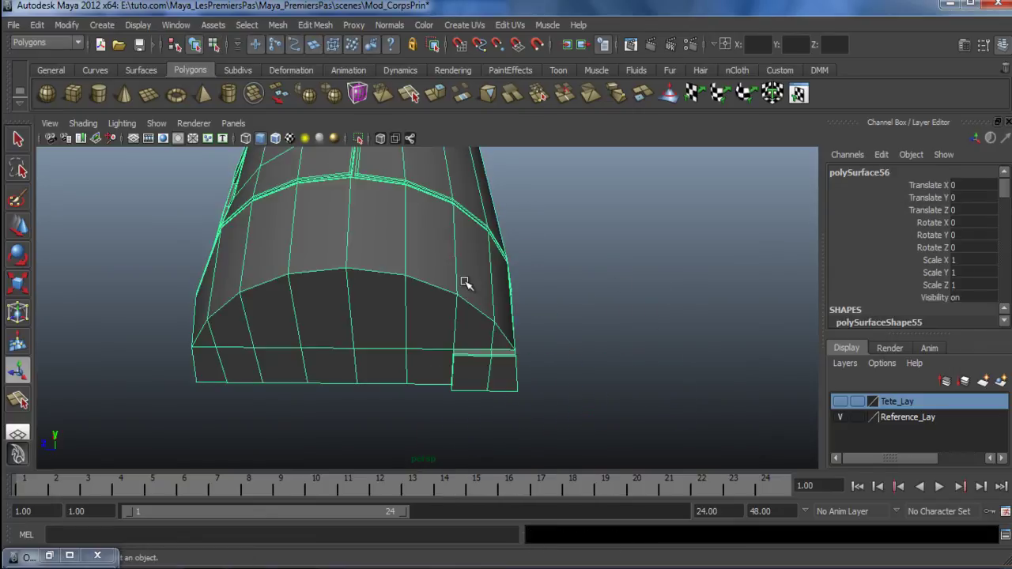
key("3")
left_click(656, 271)
left_click_drag(656, 271, 463, 336, "alt")
left_click(514, 352)
Return to the unsmoothed display and delete the foot's thin side faces lying along the symmetry plane
right_click_drag(463, 333, 455, 340)
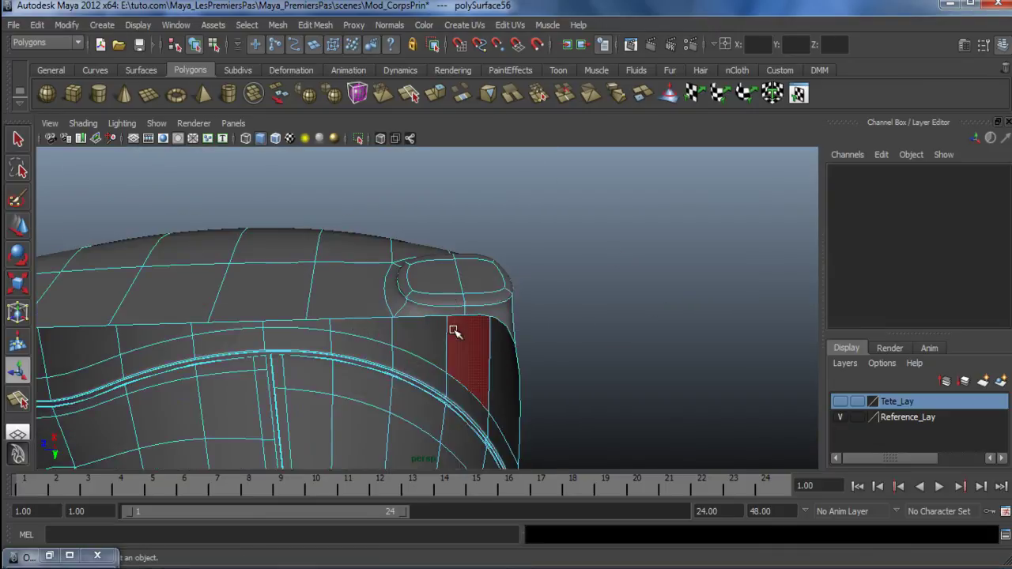
key("1")
left_click(442, 311)
left_click(494, 309, "shift")
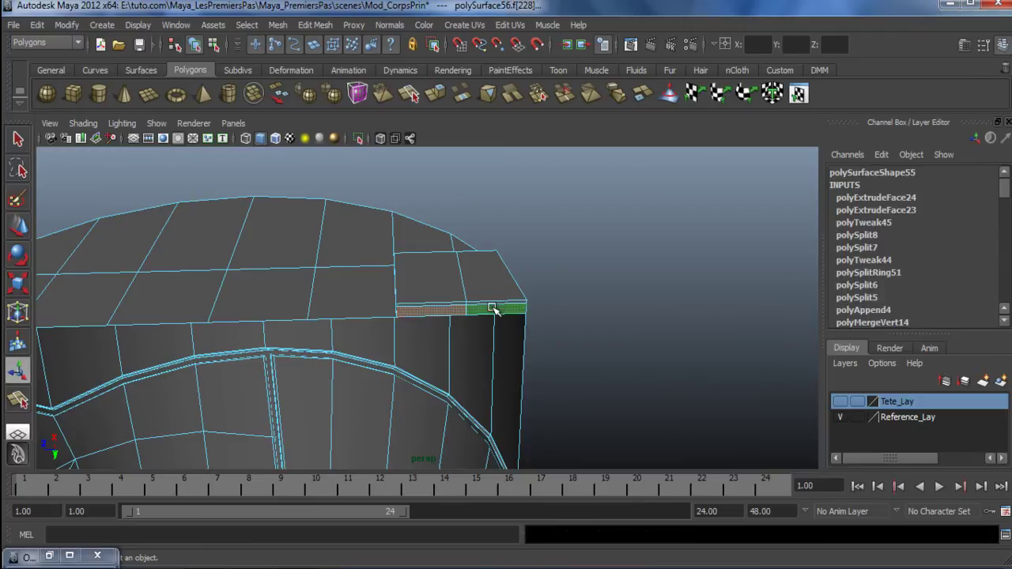
key("Delete")
scroll(514, 307, "up", 3)
left_click(487, 299)
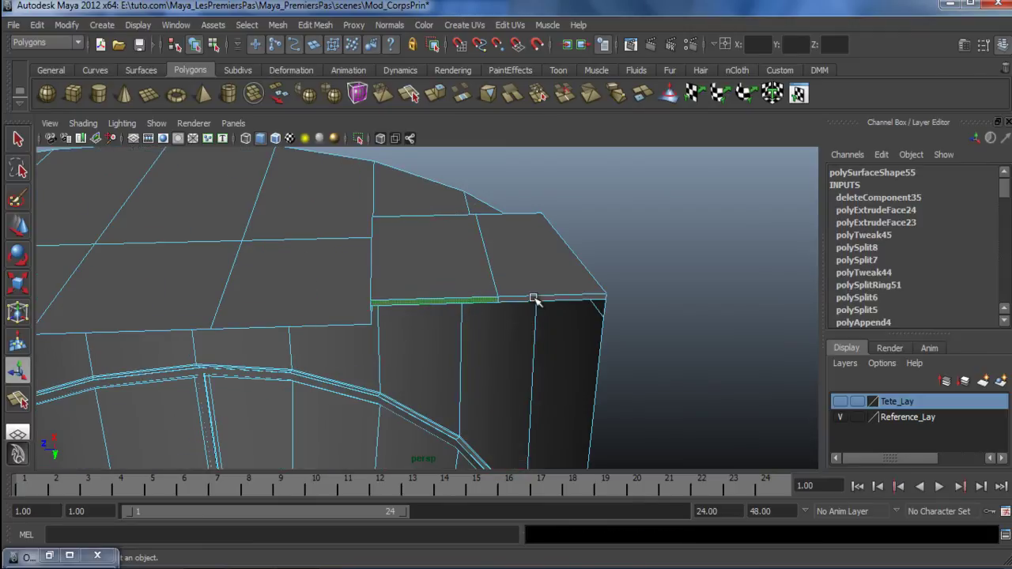
key("Delete")
Duplicate the half body as its mirrored other half and preview both halves smoothed
scroll(532, 299, "down", 5)
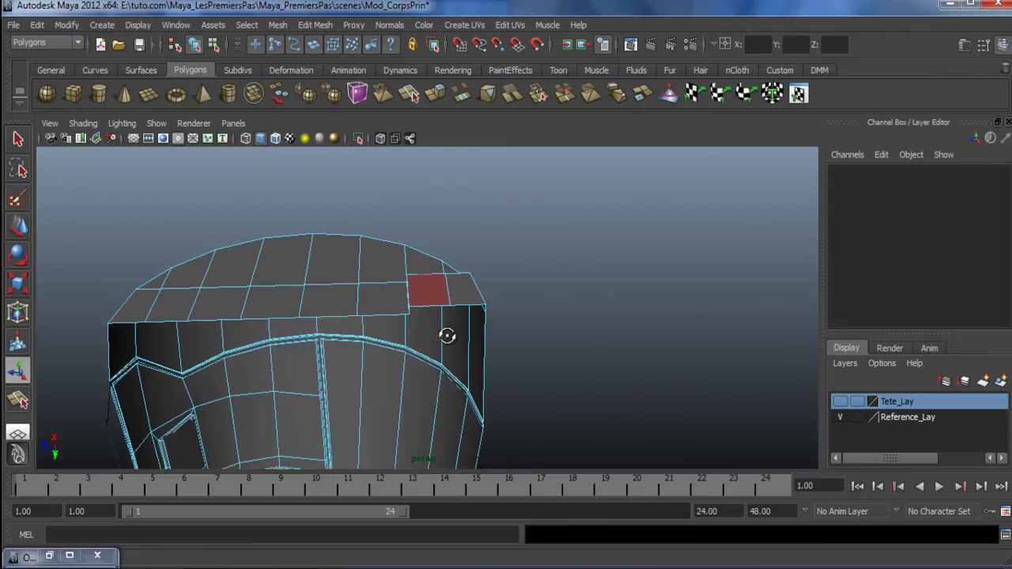
left_click_drag(419, 283, 418, 311, "alt")
right_click_drag(417, 312, 424, 306)
left_click(418, 311)
left_click(37, 24)
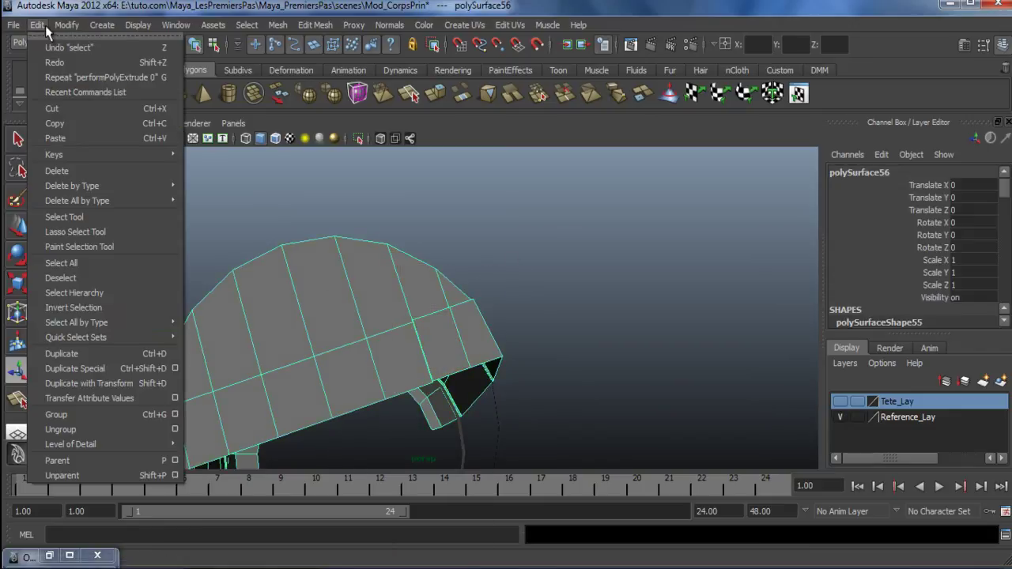
left_click(117, 364)
left_click_drag(372, 348, 435, 310, "alt")
left_click_drag(428, 275, 537, 354)
key("3")
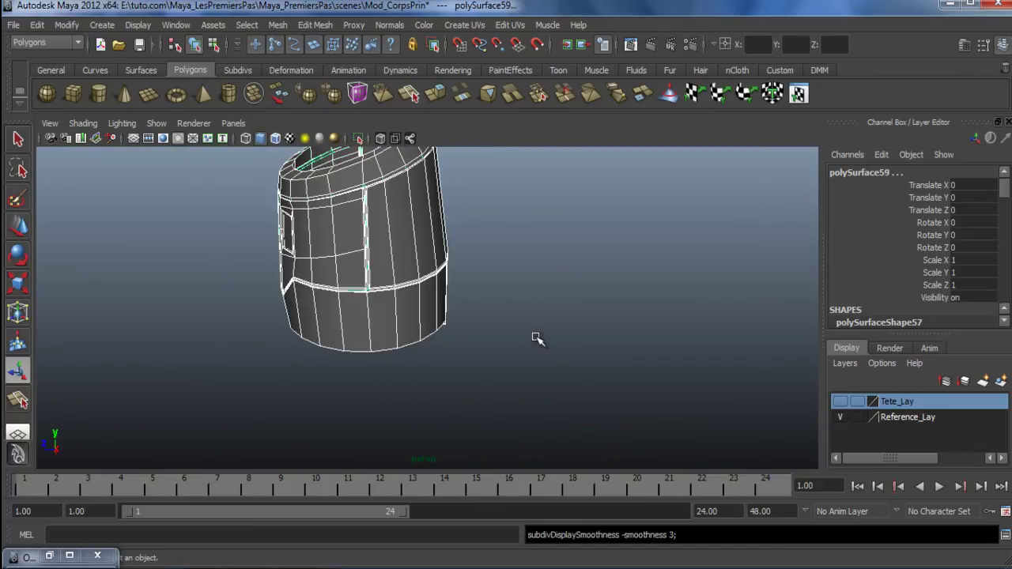
left_click(538, 340)
left_click_drag(420, 337, 361, 353, "alt")
right_click_drag(361, 353, 539, 359, "alt")
Restore the unsmoothed display and delete the mirrored copy of the half body
left_click(345, 327)
key("1")
left_click_drag(486, 374, 380, 340, "alt")
left_click(434, 369)
key("Delete")
Insert a supporting edge loop around the half body's lower wall, just above the bottom edge
left_click(405, 328)
right_click_drag(378, 347, 444, 347, "alt")
middle_click_drag(348, 345, 420, 361, "alt")
left_click_drag(346, 350, 363, 347, "alt")
left_click_drag(387, 223, 454, 339, "alt")
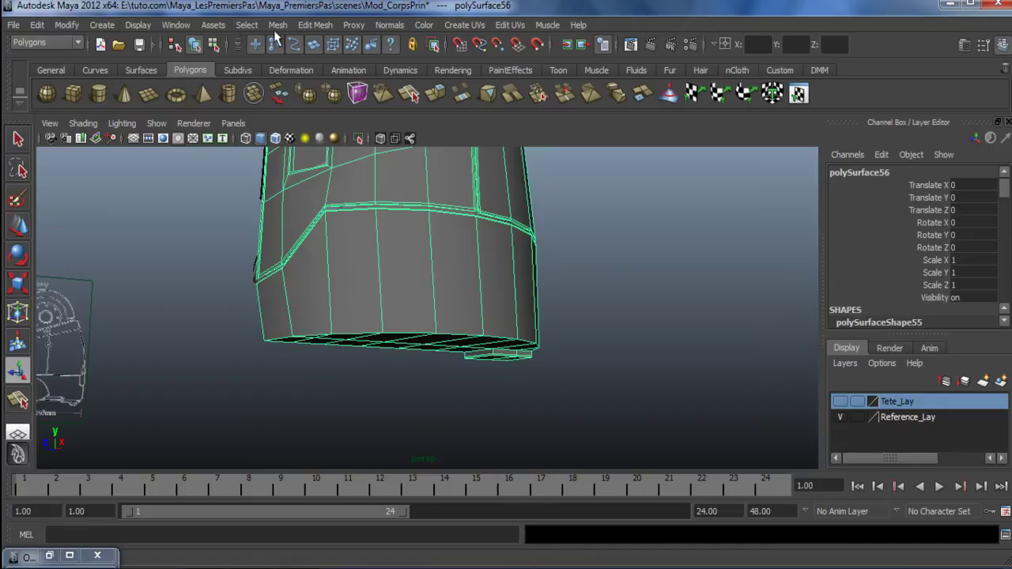
left_click(315, 24)
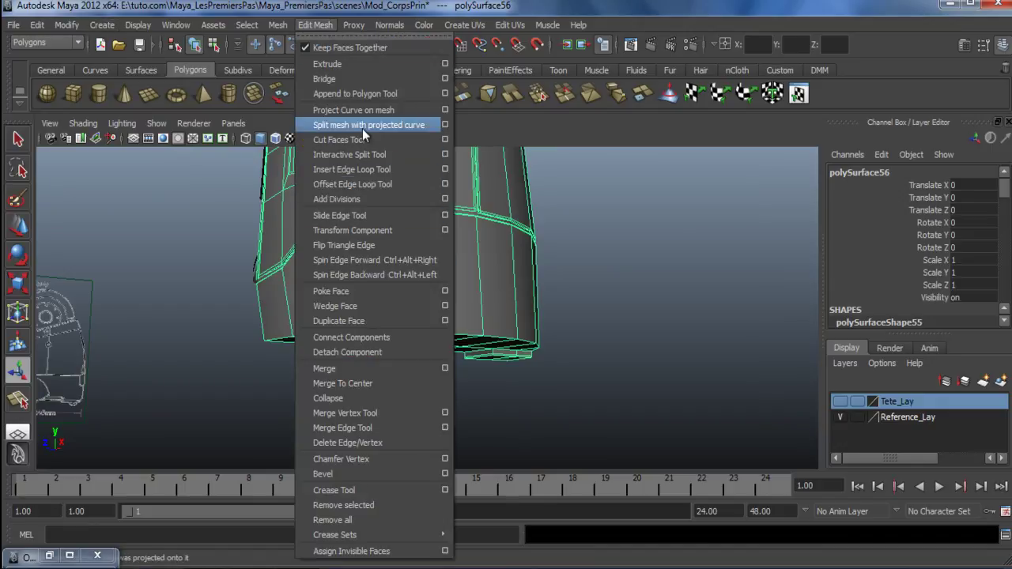
left_click(368, 169)
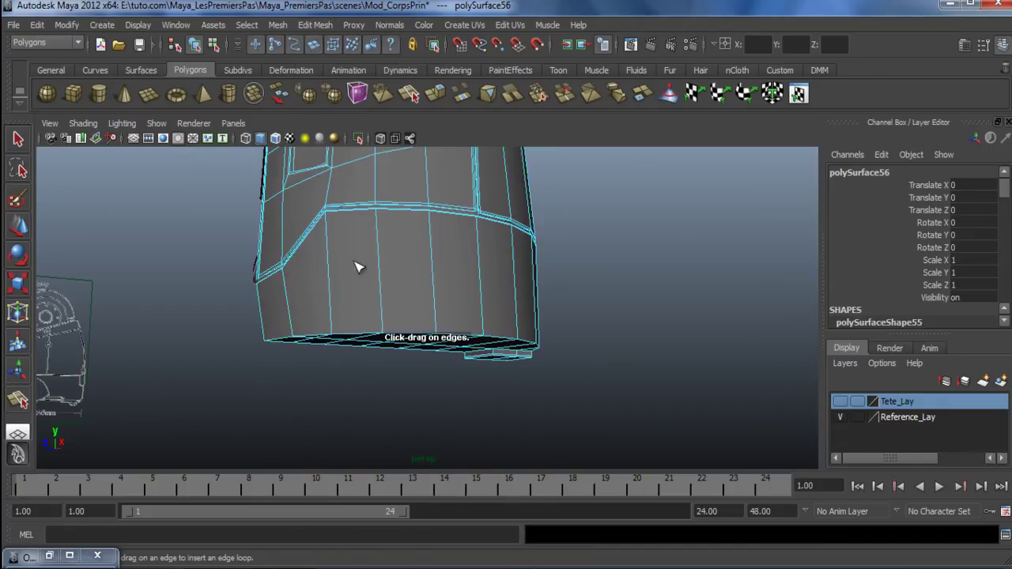
left_click_drag(381, 317, 392, 332)
left_click_drag(439, 355, 422, 294, "alt")
key("w")
right_click_drag(416, 264, 481, 246)
Inspect the half body's rounded bottom edge smoothed, then examine the unsmoothed topology of the bottom and foot
left_click(642, 264)
right_click_drag(642, 264, 524, 267, "alt")
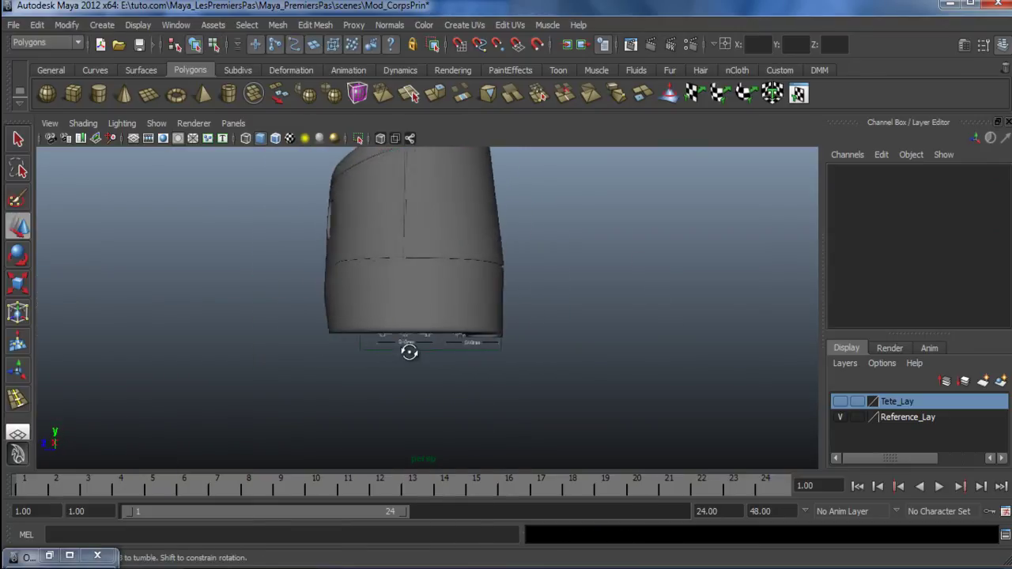
left_click_drag(419, 352, 331, 302, "alt")
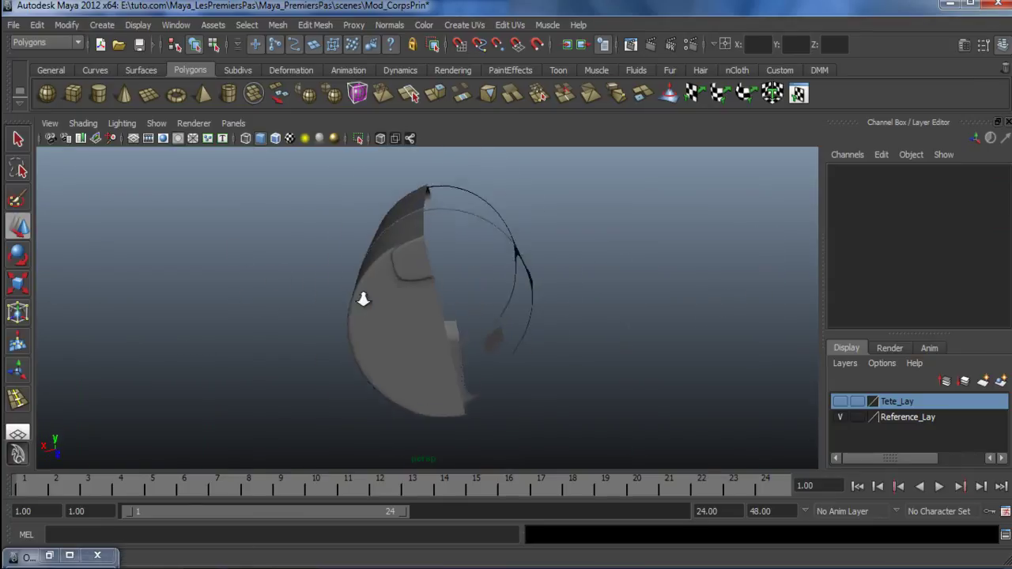
right_click_drag(274, 269, 411, 237, "alt")
left_click_drag(411, 237, 492, 328, "alt")
left_click(469, 335)
key("1")
left_click_drag(417, 271, 627, 308, "alt")
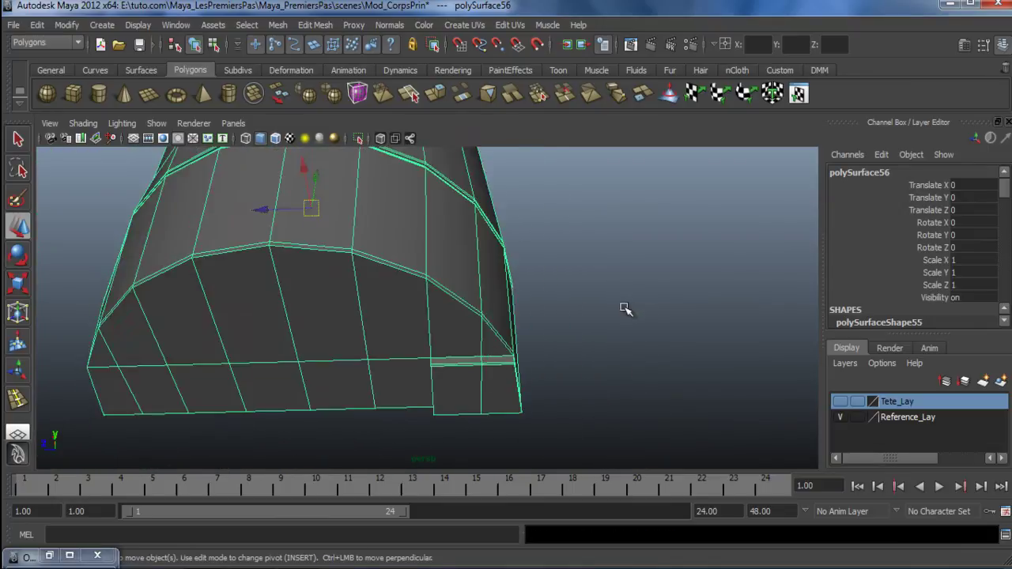
left_click(627, 308)
left_click_drag(495, 279, 485, 322, "alt")
left_click(484, 321)
left_click_drag(397, 272, 396, 257, "alt")
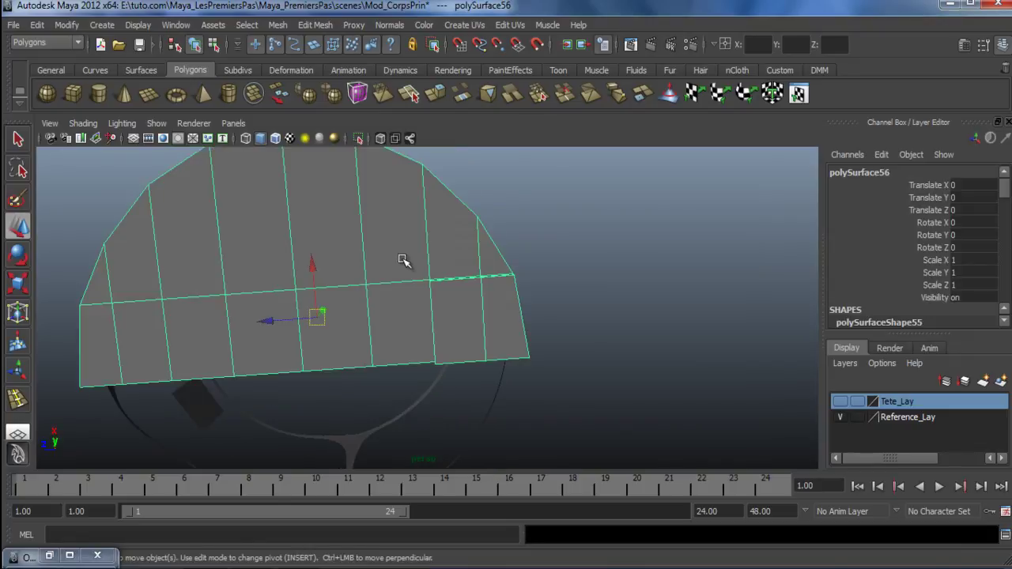
Compare the smoothed and unsmoothed shapes of the foot's inner corner
left_click_drag(567, 345, 604, 293, "alt")
left_click(603, 293)
left_click_drag(542, 267, 371, 347, "alt")
right_click_drag(371, 346, 491, 404, "alt")
left_click(490, 372)
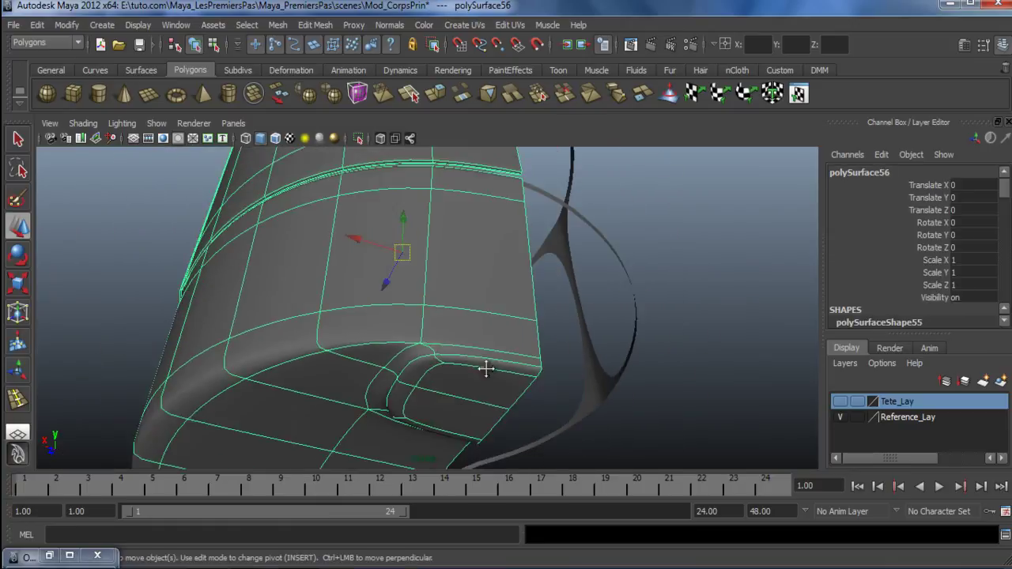
key("1")
left_click_drag(466, 372, 497, 323, "alt")
key("3")
key("1")
Crease the short vertical edge at the foot's inner corner and preview the half body smoothed
right_click_drag(486, 312, 483, 276)
left_click_drag(551, 385, 569, 418, "alt")
left_click(569, 424)
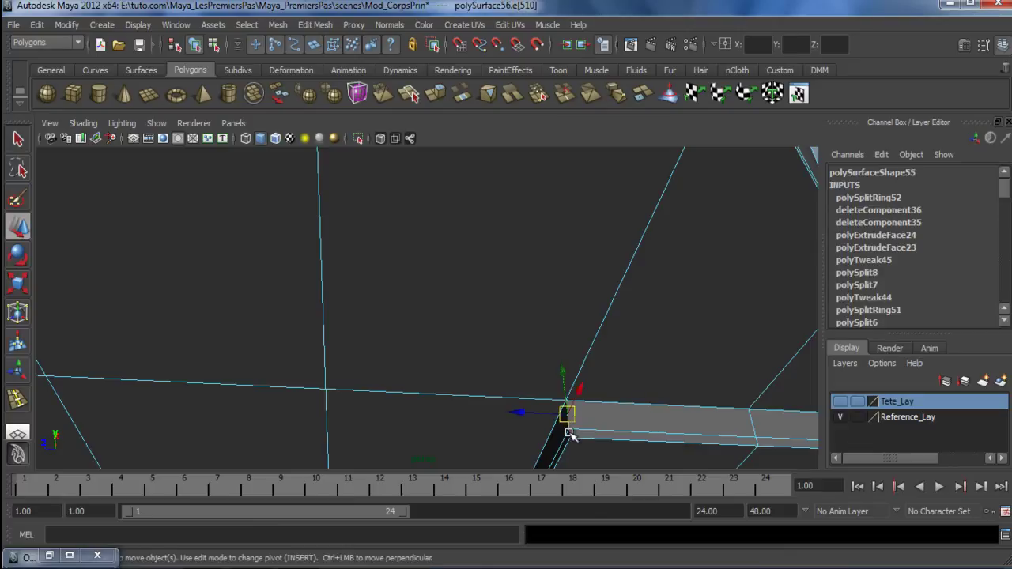
right_click_drag(627, 437, 662, 368, "shift")
middle_click_drag(721, 346, 721, 345)
key("3")
scroll(655, 420, "down", 5)
left_click_drag(506, 342, 476, 321, "alt")
key("w")
right_click_drag(546, 272, 606, 244)
Duplicate the half body as a mirrored other half with a Scale X of -1
scroll(641, 244, "down", 3)
left_click_drag(641, 245, 126, 211, "alt")
scroll(522, 333, "down", 2)
left_click(387, 293)
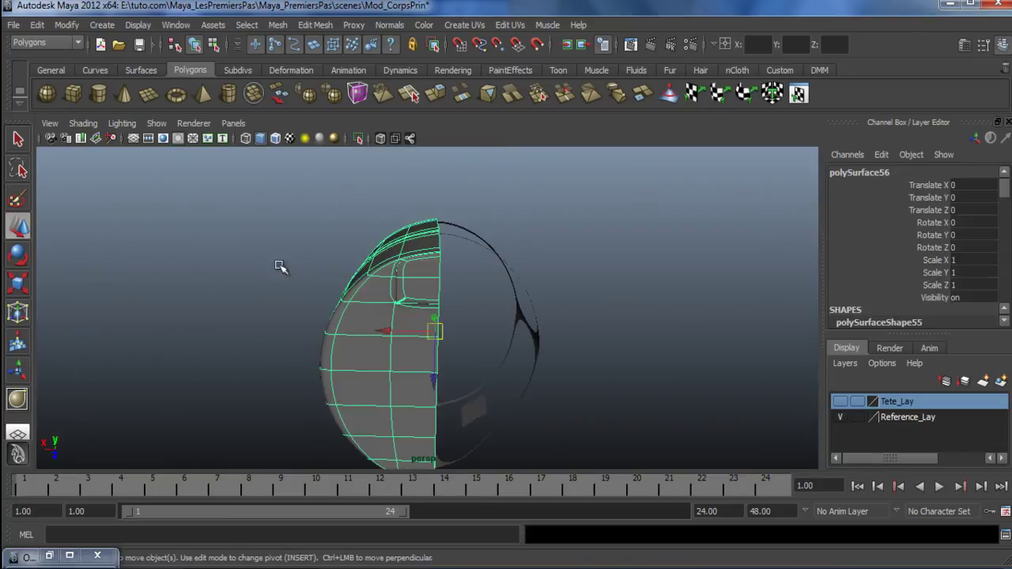
left_click(44, 27)
left_click(147, 372)
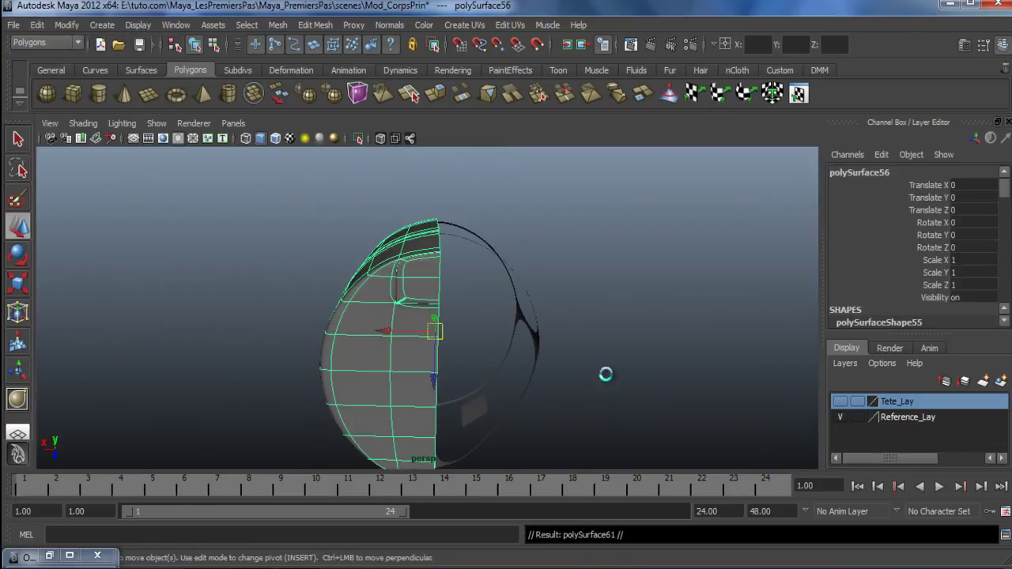
Inspect the smoothed bottom and foot across the seam between the two body halves
left_click(657, 334)
left_click_drag(475, 327, 643, 353, "alt")
left_click_drag(450, 229, 290, 226, "alt")
right_click_drag(290, 226, 447, 430, "alt")
left_click_drag(447, 430, 490, 295, "alt")
left_click(502, 342)
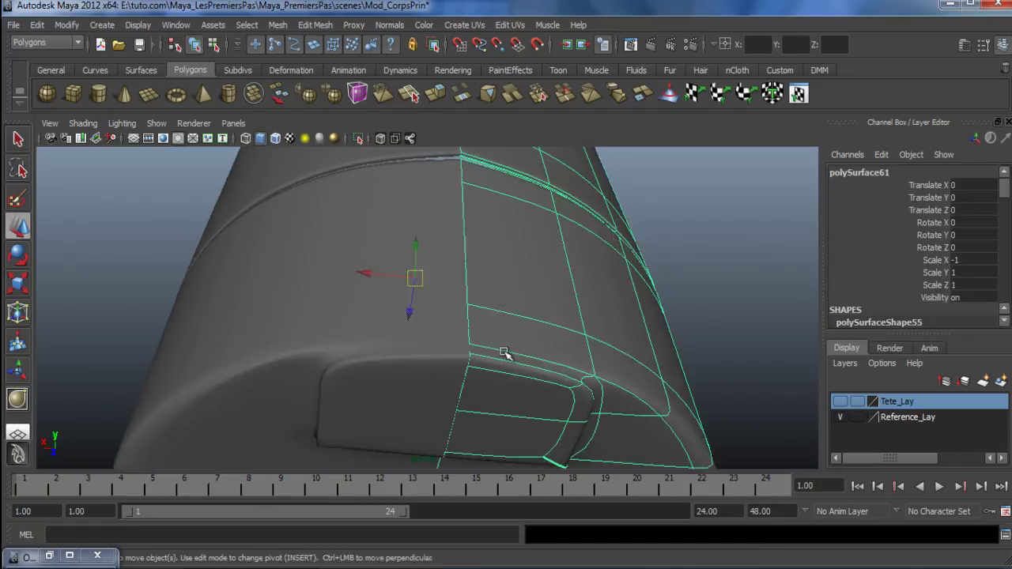
right_click_drag(502, 342, 449, 303, "alt")
left_click_drag(450, 303, 477, 257, "alt")
right_click_drag(477, 258, 211, 191, "alt")
left_click_drag(211, 190, 409, 359, "alt")
left_click(650, 314)
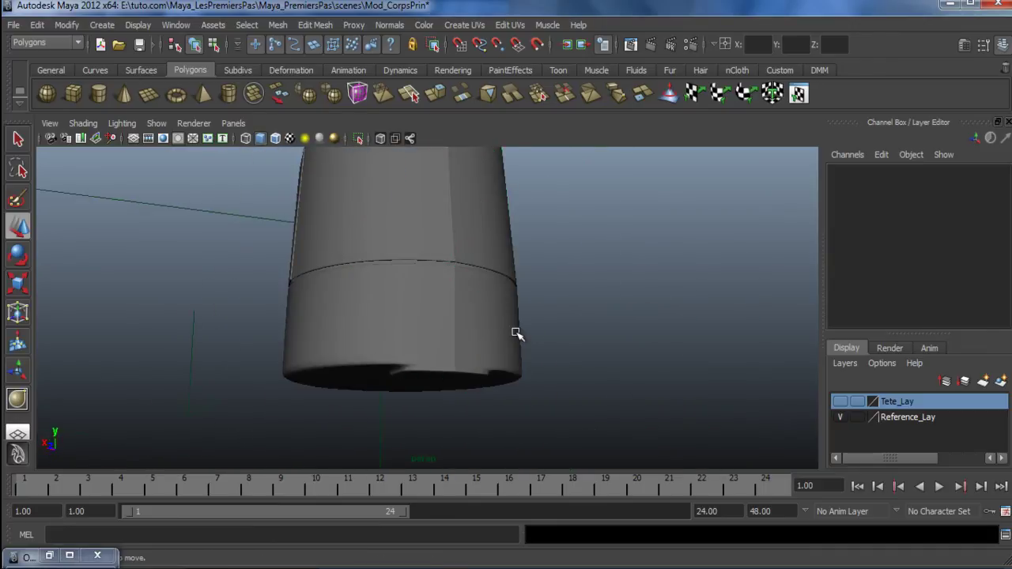
Insert supporting edge loops along the inner and outer edges of the body's upper rim in unsmoothed display
left_click_drag(557, 317, 533, 283, "alt")
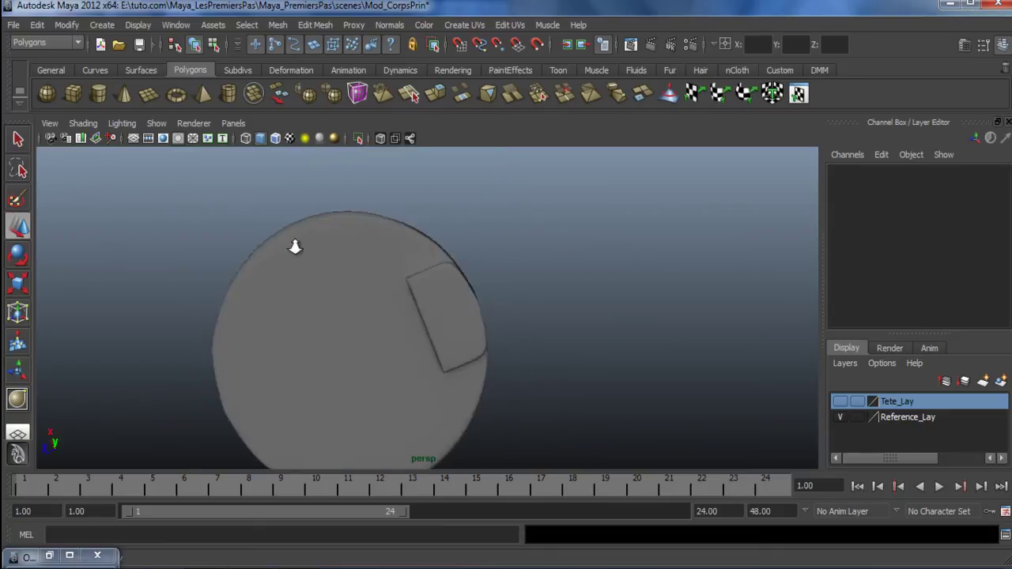
right_click_drag(533, 282, 328, 339, "alt")
left_click_drag(327, 339, 397, 332, "alt")
right_click_drag(392, 323, 349, 295)
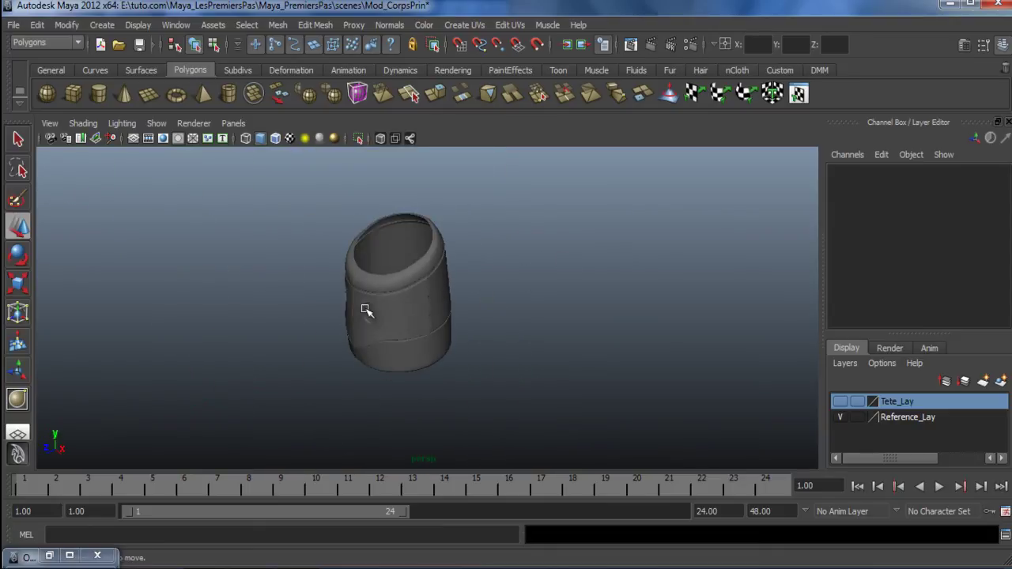
right_click_drag(419, 272, 486, 251)
right_click_drag(427, 293, 458, 336, "alt")
key("1")
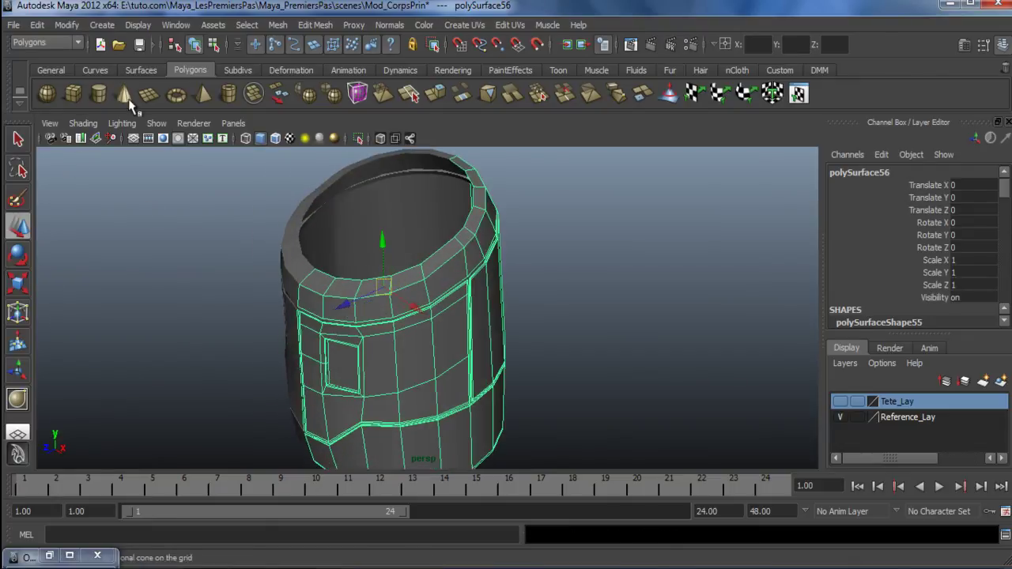
left_click(328, 27)
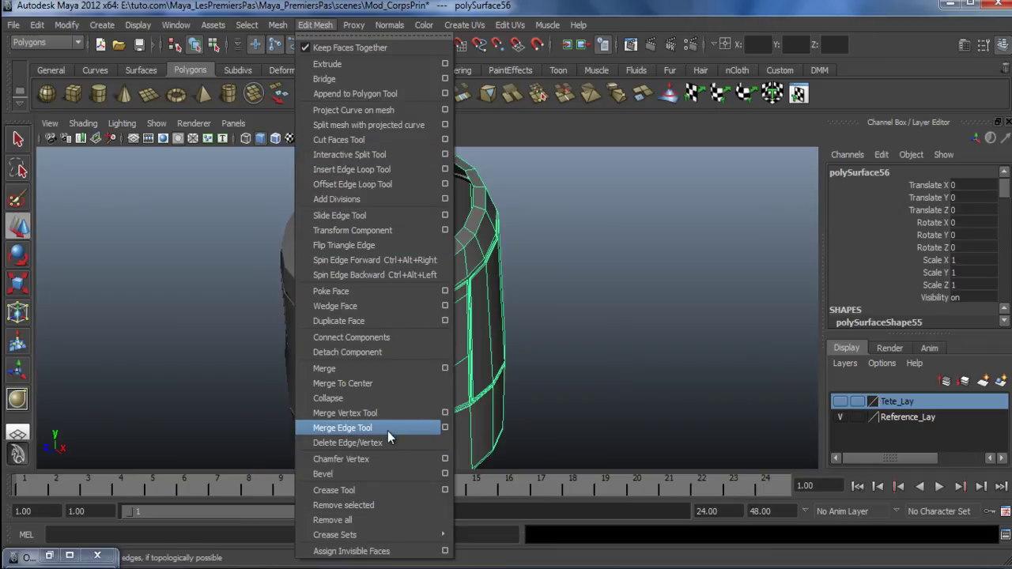
left_click(368, 169)
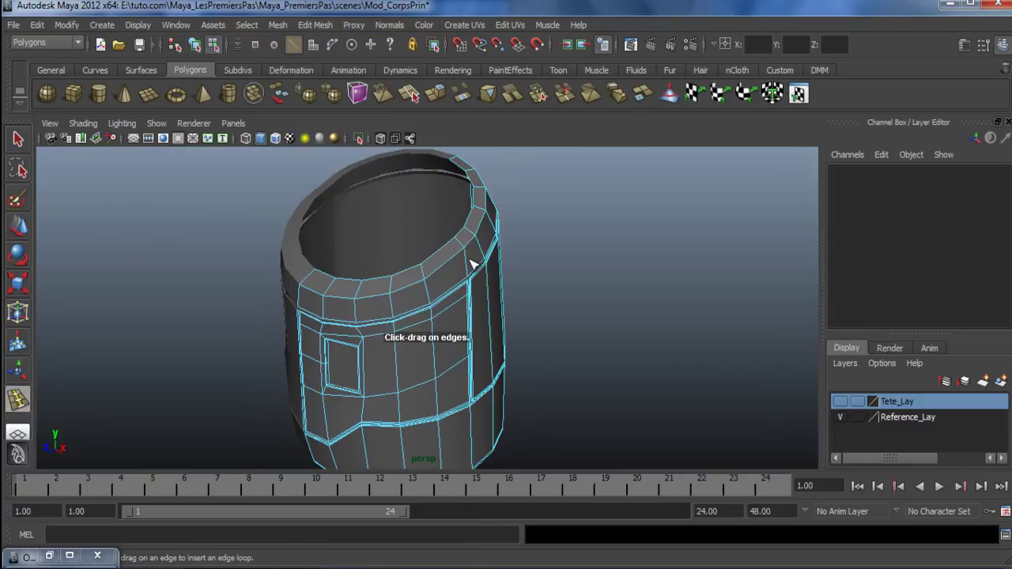
left_click_drag(467, 258, 451, 245)
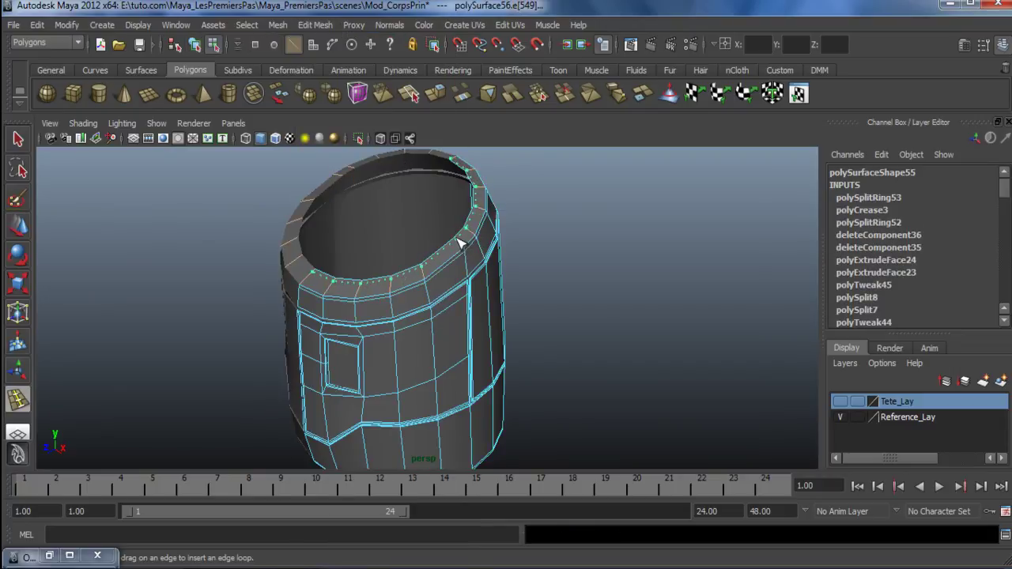
key("w")
right_click_drag(467, 234, 485, 208)
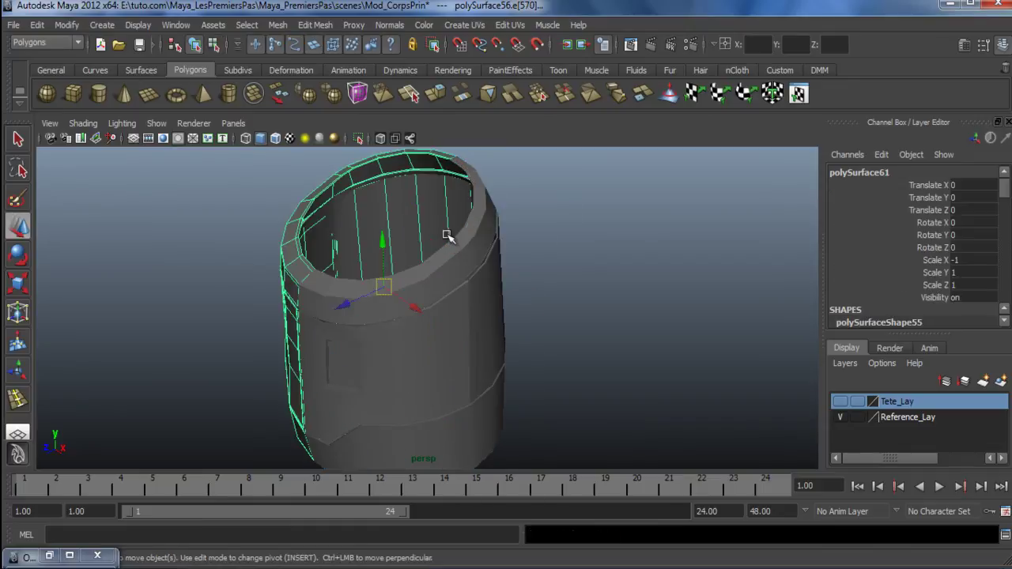
Preview the upper rim smoothed and delete the mirrored copy of the half body
left_click(468, 239)
left_click(601, 267)
left_click_drag(601, 267, 478, 243, "alt")
left_click(478, 241)
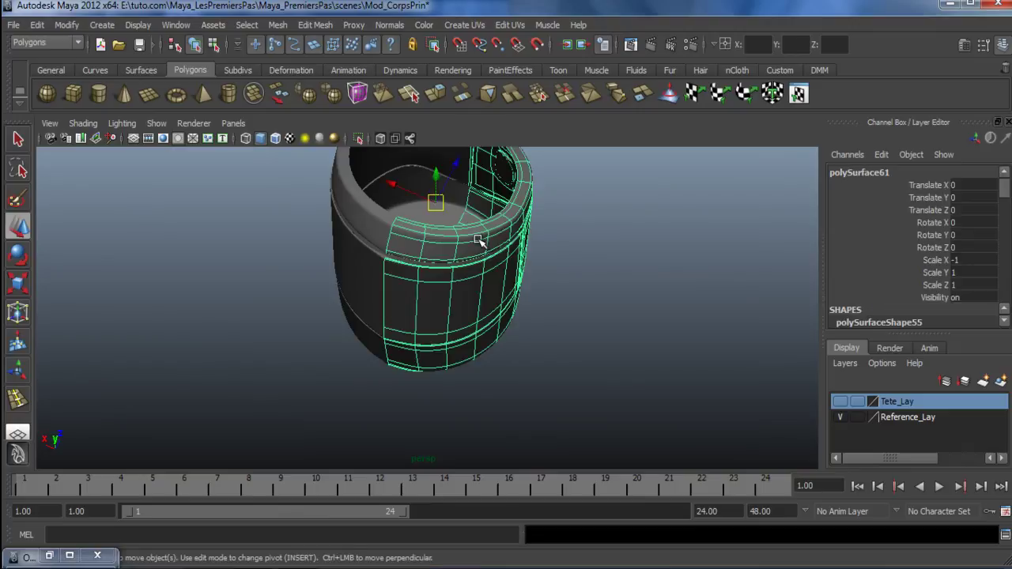
key("Delete")
Slide the outer rim vertices above the vertical side groove along the rim edges with curve snapping
left_click_drag(576, 315, 432, 230, "alt")
left_click(409, 285)
left_click_drag(409, 285, 481, 355, "alt")
right_click_drag(482, 315, 443, 314)
left_click_drag(443, 315, 464, 320, "alt")
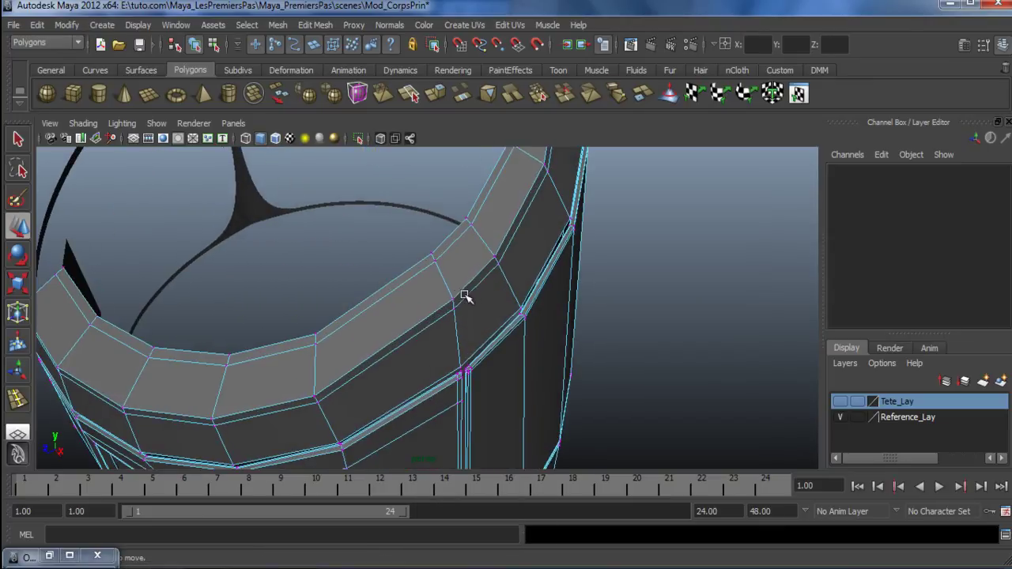
left_click(451, 301)
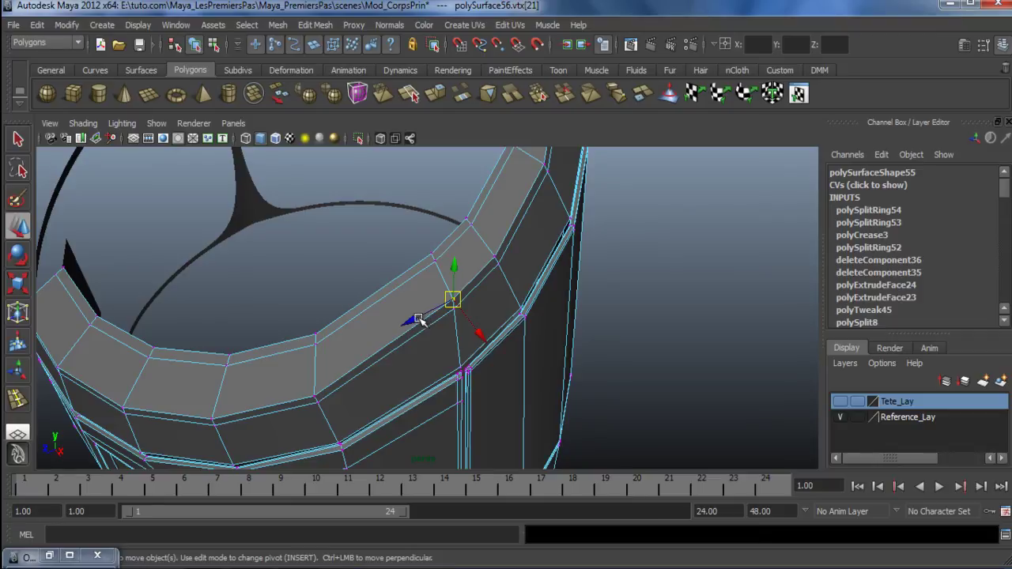
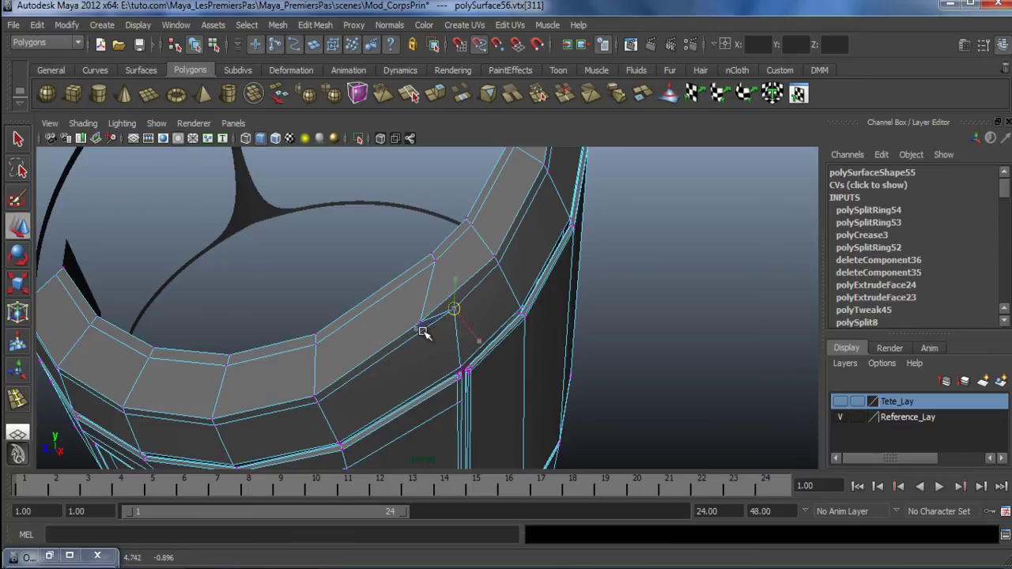
scroll(423, 333, "up", 5)
middle_click_drag(322, 220, 269, 292, "alt")
scroll(317, 309, "down", 5)
Snap the matching inner rim vertices along their edges so the cross edge runs straight across the rim
left_click_drag(316, 309, 388, 350, "alt")
left_click(403, 308)
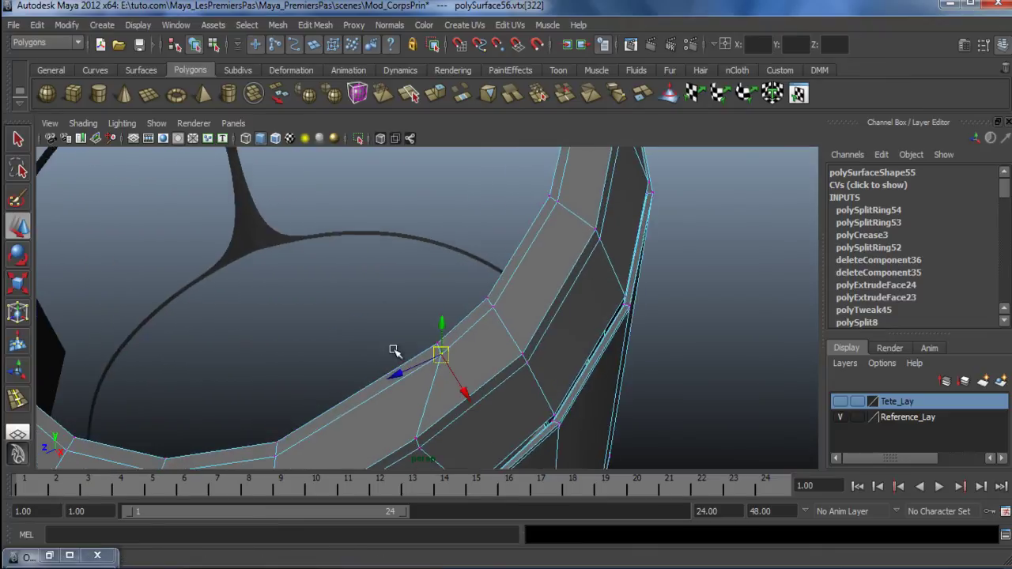
middle_click_drag(382, 389, 386, 389)
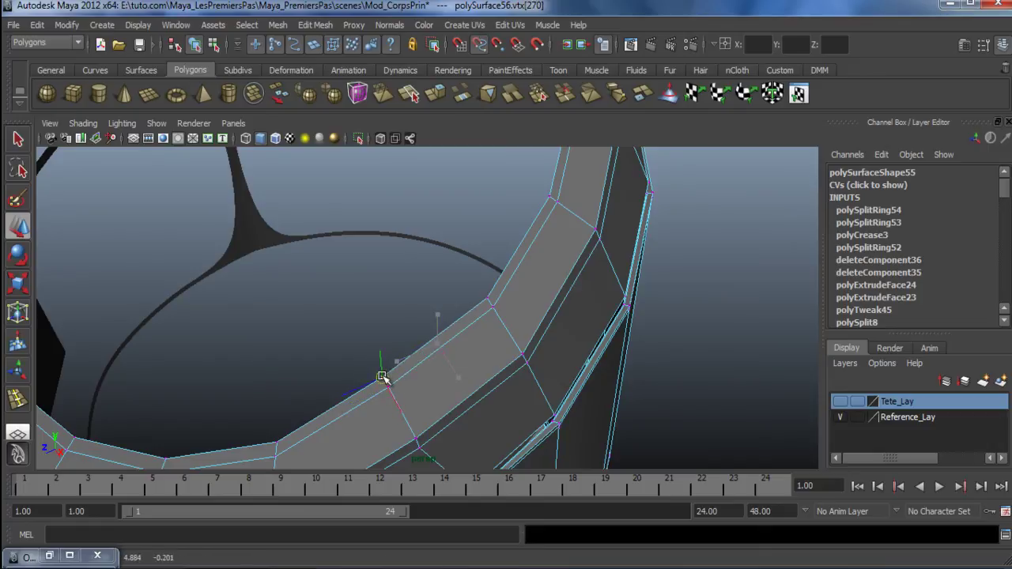
left_click_drag(419, 378, 464, 271, "alt")
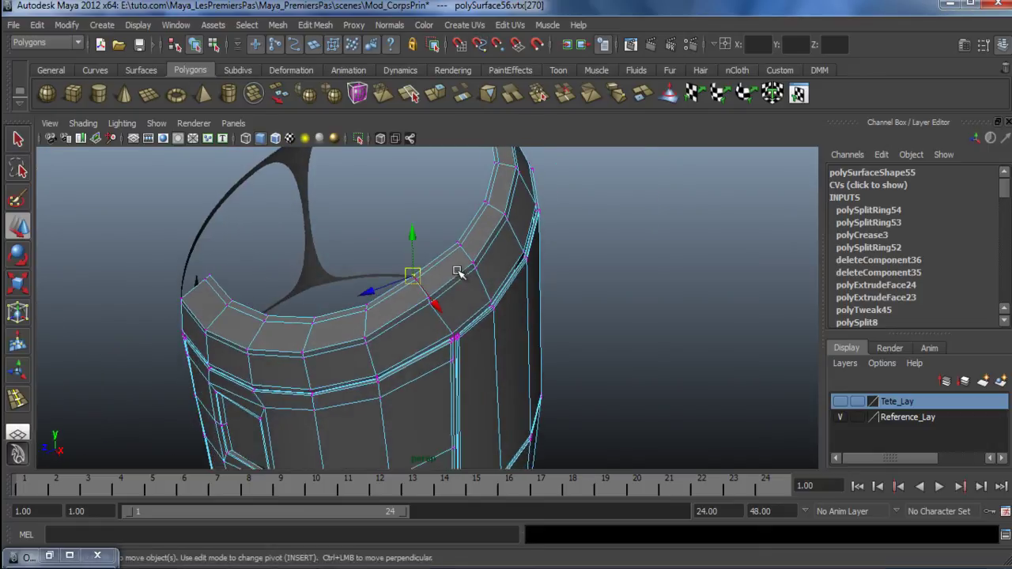
left_click(637, 330)
left_click_drag(637, 330, 522, 356, "alt")
right_click_drag(522, 356, 612, 384, "alt")
left_click_drag(612, 385, 596, 406, "alt")
right_click_drag(596, 407, 625, 419, "alt")
Adjust the outer rim vertices above the vertical groove along the X axis and preview the rim smoothed
left_click(502, 320)
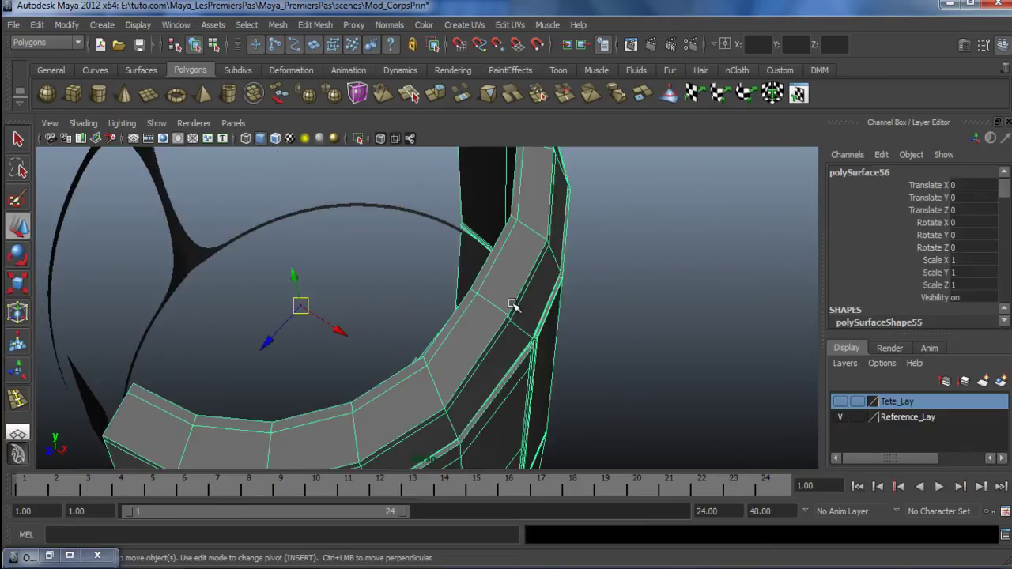
right_click_drag(445, 279, 508, 328)
left_click(510, 329)
left_click_drag(511, 329, 472, 360, "alt")
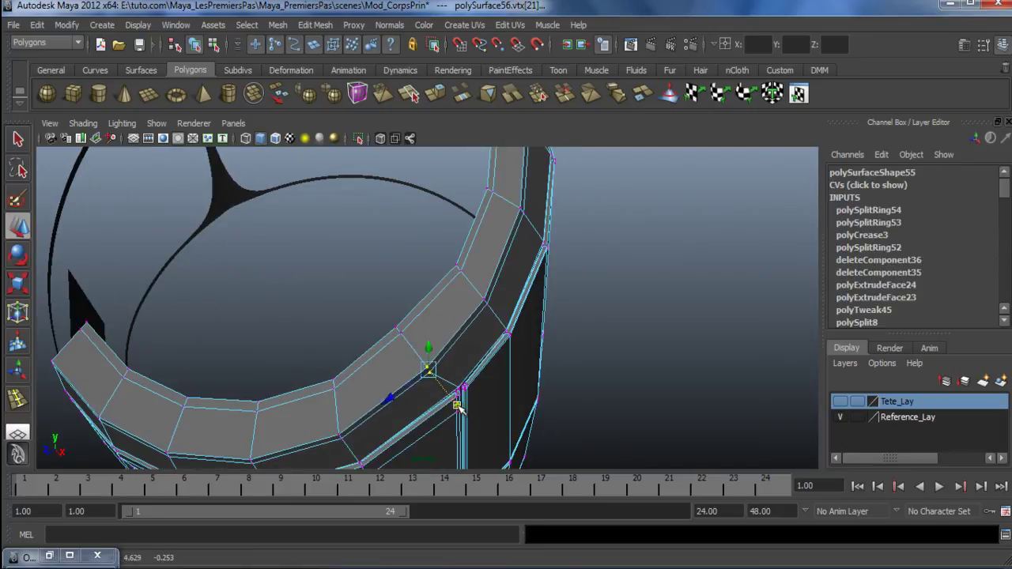
key("3")
left_click_drag(445, 348, 442, 266, "alt")
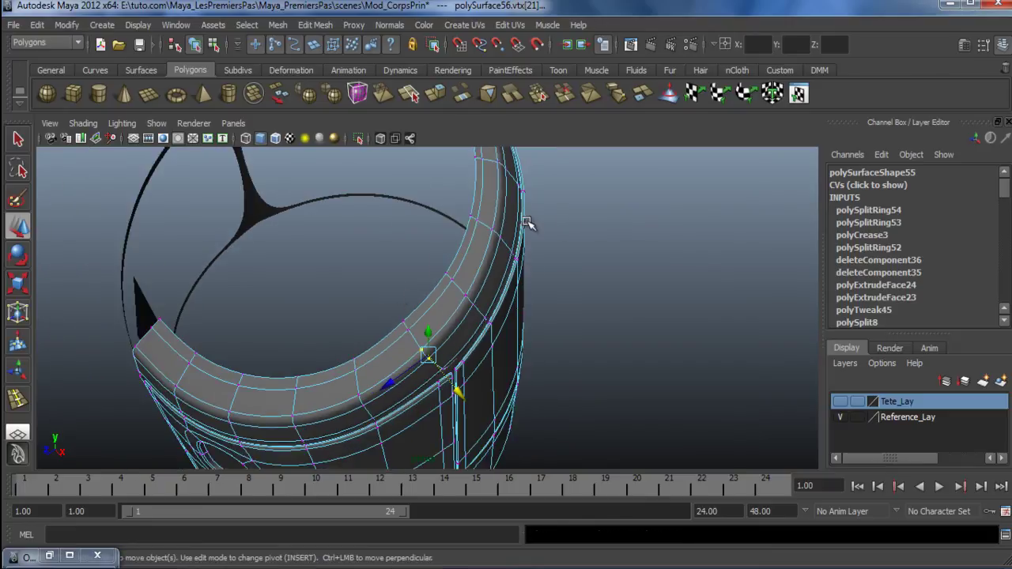
Inspect the smoothed half body from below and examine the creased inner corner of the foot
left_click(569, 276)
right_click_drag(569, 276, 304, 277, "alt")
left_click_drag(340, 333, 399, 336, "alt")
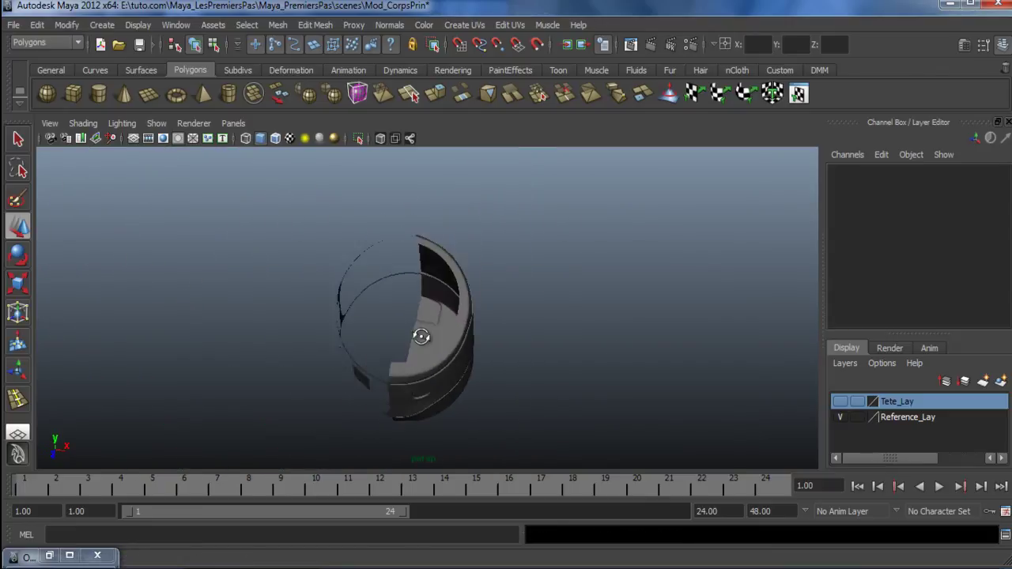
left_click_drag(632, 292, 221, 248, "alt")
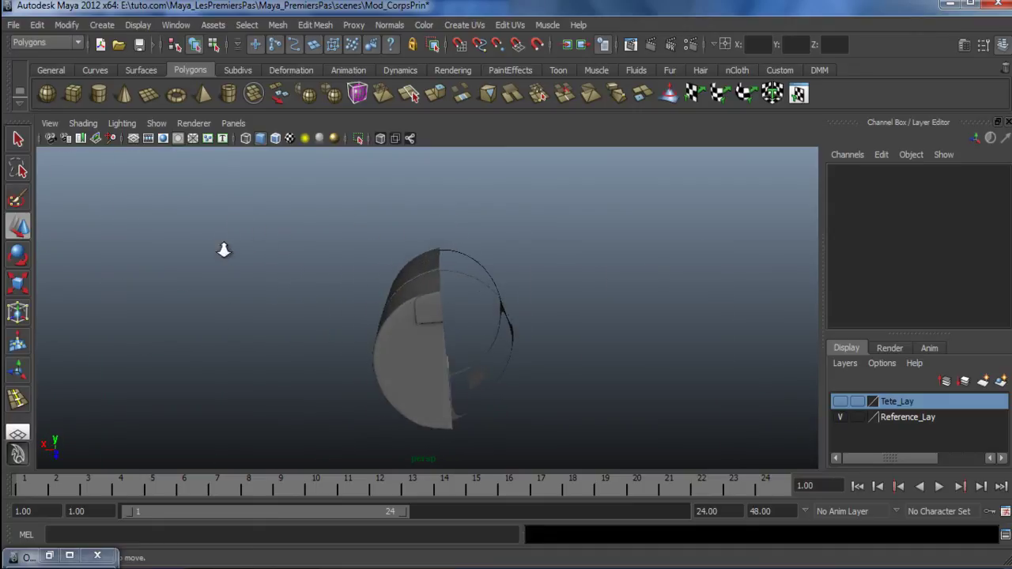
right_click_drag(223, 248, 375, 282, "alt")
left_click_drag(375, 282, 459, 266, "alt")
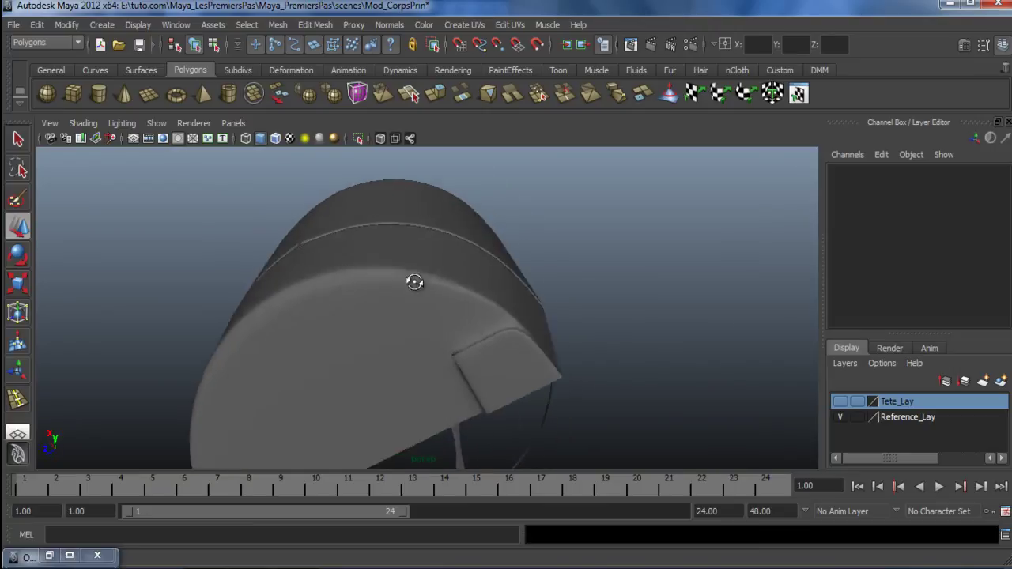
right_click_drag(459, 267, 529, 406, "alt")
left_click(541, 413)
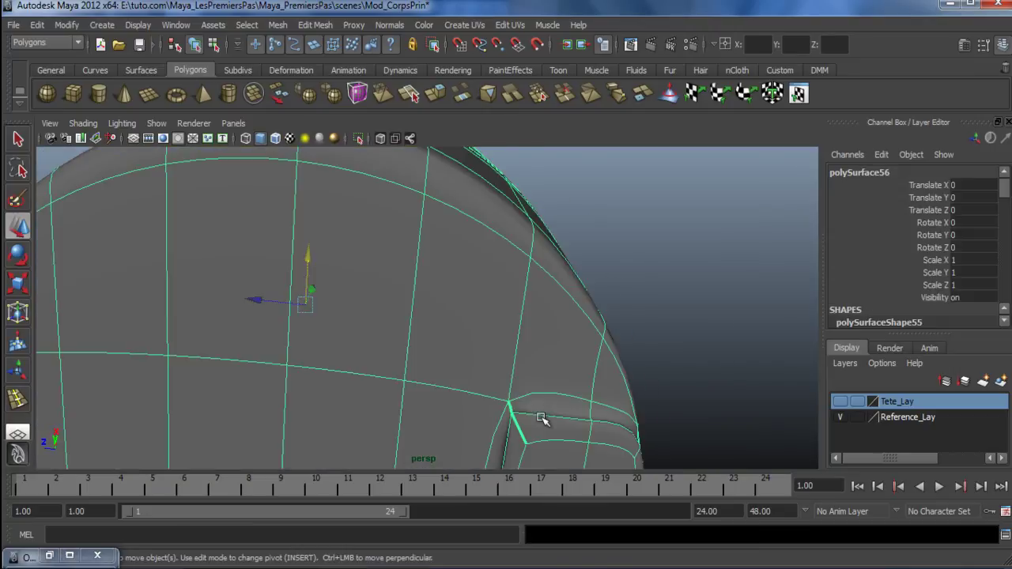
middle_click_drag(527, 332, 529, 321, "alt")
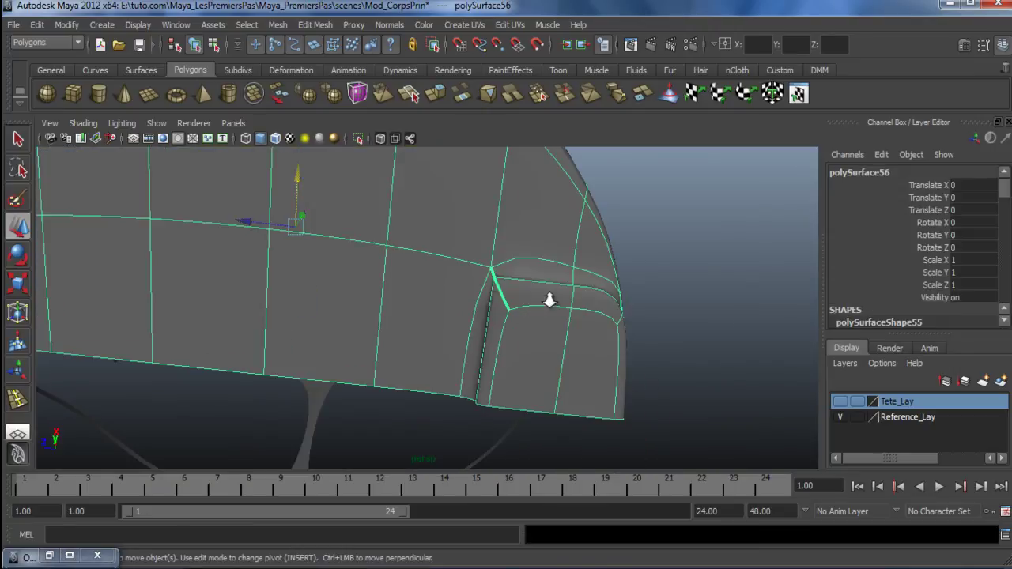
Inspect the smoothed half body and the separate thin strip framing it from the front and the open side
right_click_drag(571, 307, 374, 249, "alt")
left_click_drag(374, 249, 607, 340, "alt")
left_click(677, 337)
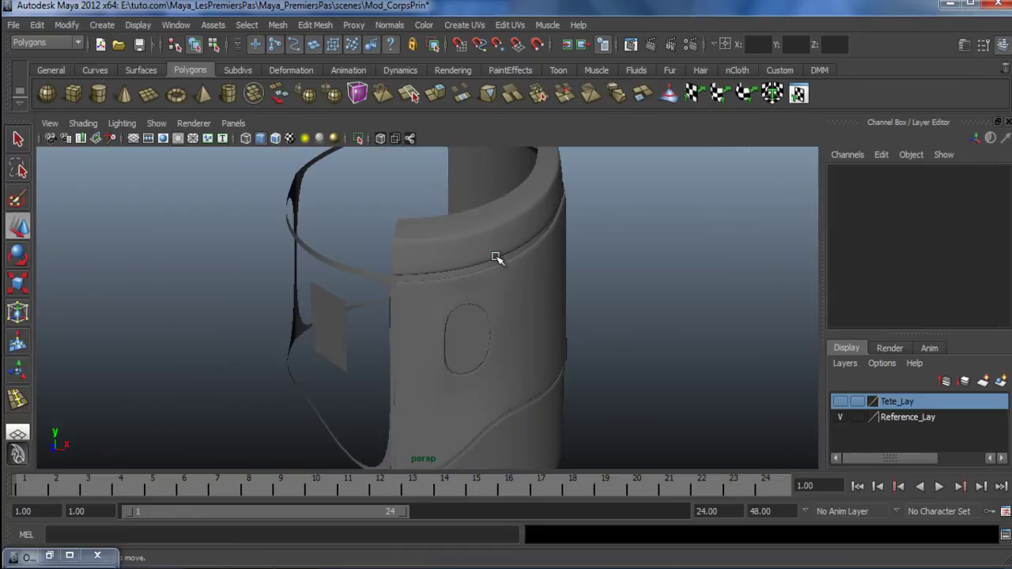
left_click(496, 237)
right_click_drag(345, 297, 350, 283, "alt")
left_click(346, 263)
left_click_drag(335, 286, 415, 305, "alt")
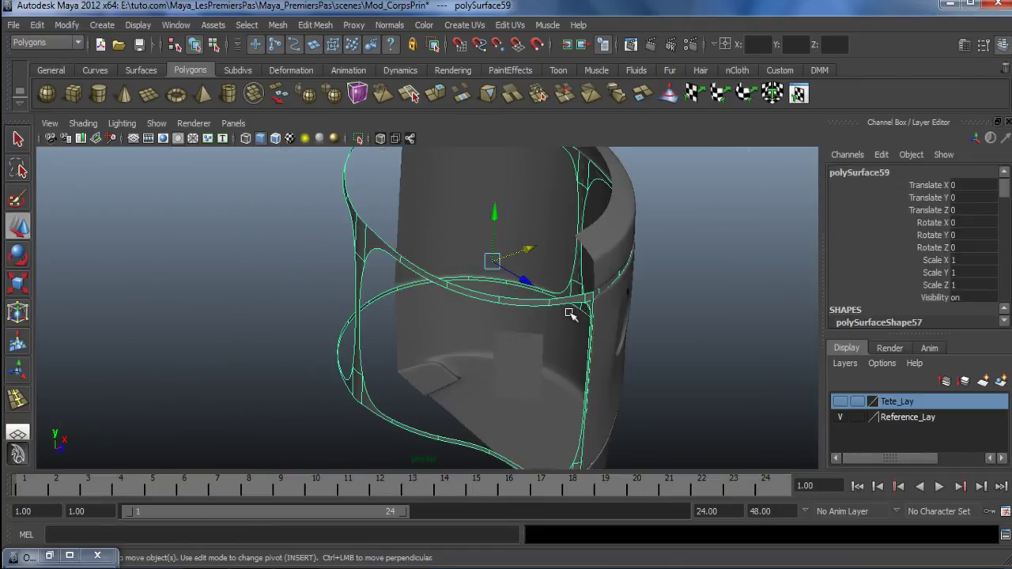
left_click_drag(622, 330, 190, 280, "alt")
left_click(546, 281)
right_click_drag(190, 280, 477, 399, "alt")
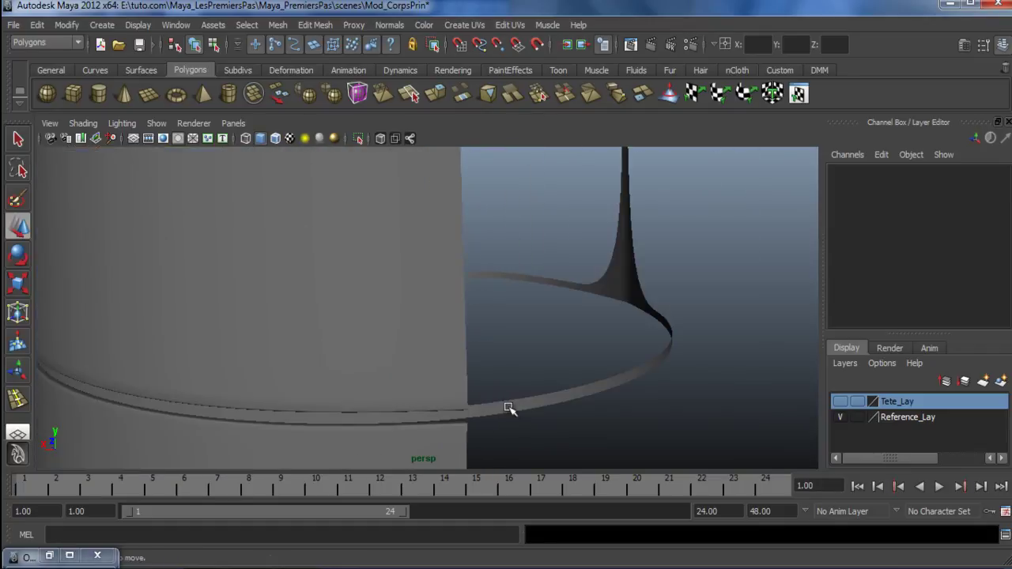
Examine up close how the thin strip sits in the horizontal and vertical grooves of the half body
left_click(508, 408)
left_click_drag(501, 409, 516, 372, "alt")
middle_click_drag(515, 372, 550, 365, "alt")
left_click_drag(427, 394, 460, 387, "alt")
left_click(487, 392)
middle_click_drag(475, 284, 463, 397, "alt")
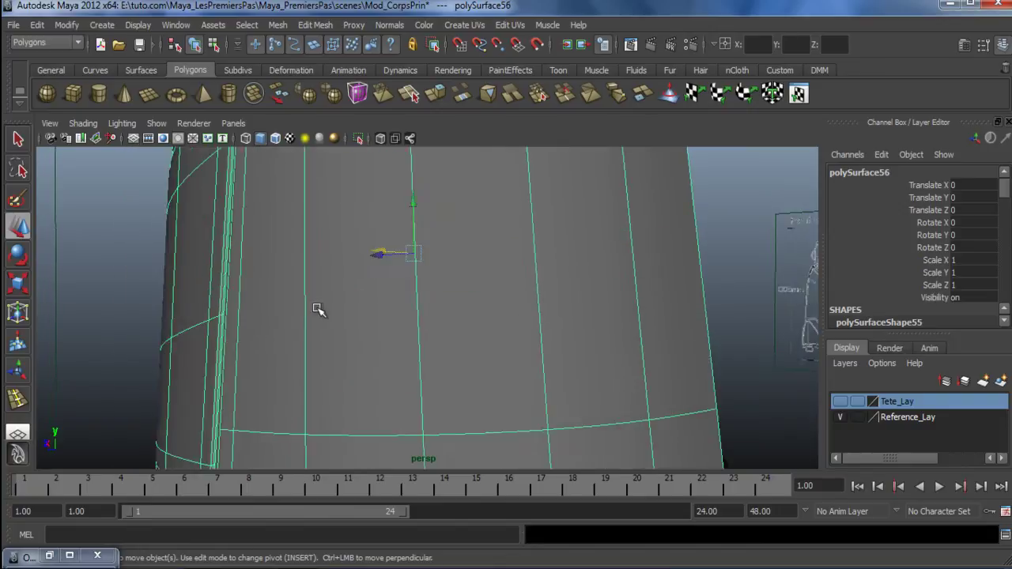
left_click_drag(364, 341, 433, 258, "alt")
middle_click_drag(348, 251, 356, 337, "alt")
right_click_drag(312, 283, 349, 283, "alt")
left_click(381, 249)
left_click_drag(375, 283, 423, 290, "alt")
Show the half body unsmoothed and snap the rim's inner lower vertex above the vertical groove along its edge with curve snapping
key("1")
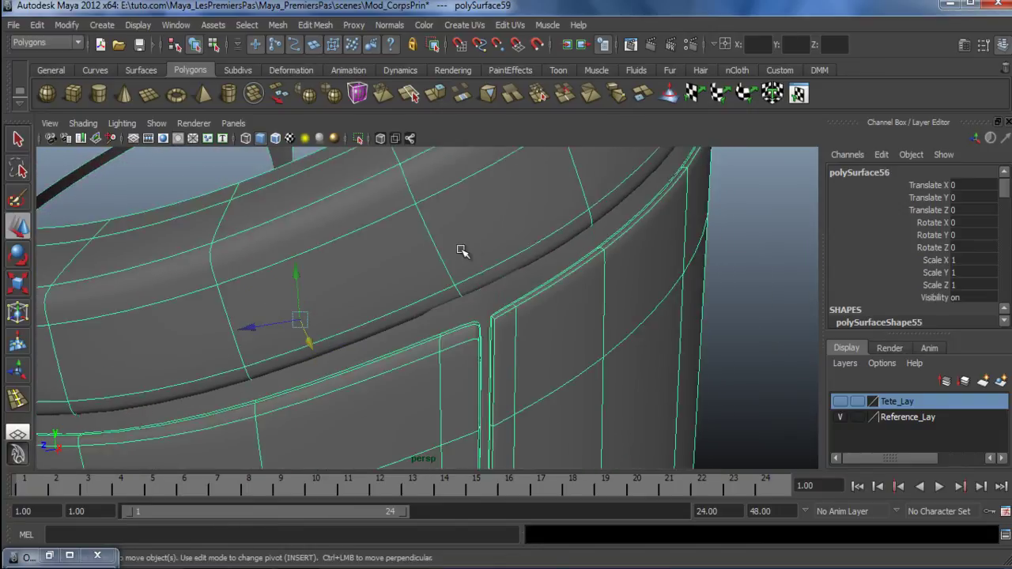
right_click_drag(479, 233, 411, 231)
left_click_drag(481, 335, 454, 328, "alt")
right_click_drag(368, 311, 419, 320, "alt")
left_click_drag(423, 341, 356, 339, "alt")
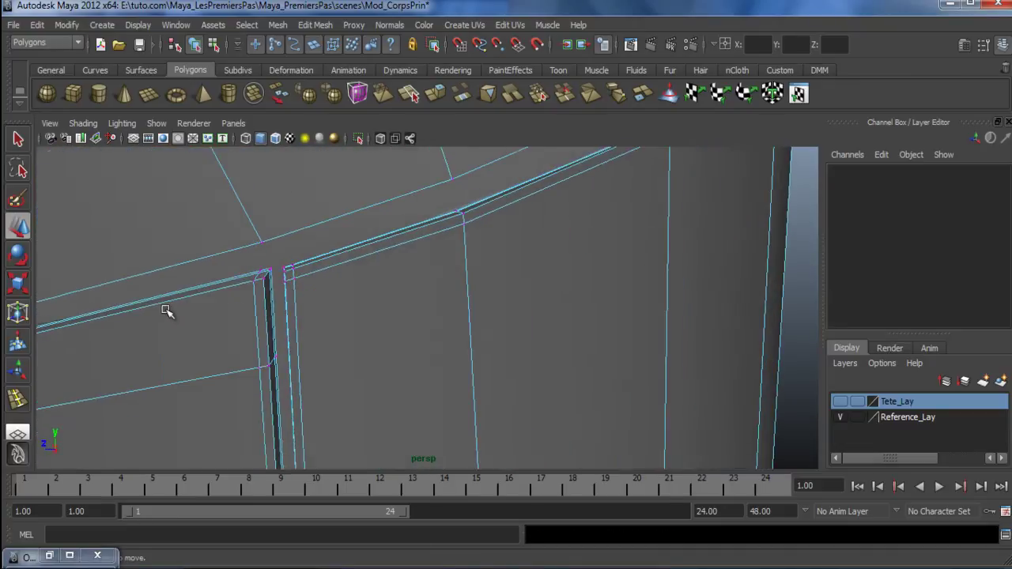
middle_click_drag(185, 312, 314, 364, "alt")
left_click_drag(298, 339, 317, 301, "alt")
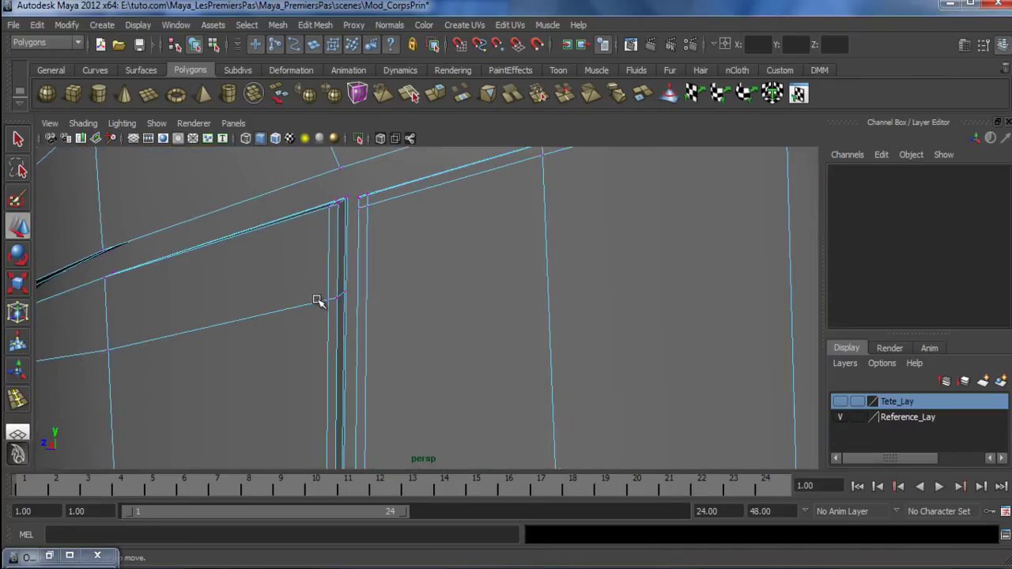
left_click(339, 167)
key("f")
left_click_drag(273, 283, 281, 247, "alt")
right_click_drag(279, 245, 333, 217)
right_click_drag(268, 236, 277, 241)
left_click_drag(351, 350, 312, 319, "alt")
left_click_drag(380, 302, 435, 296)
middle_click_drag(476, 260, 471, 295)
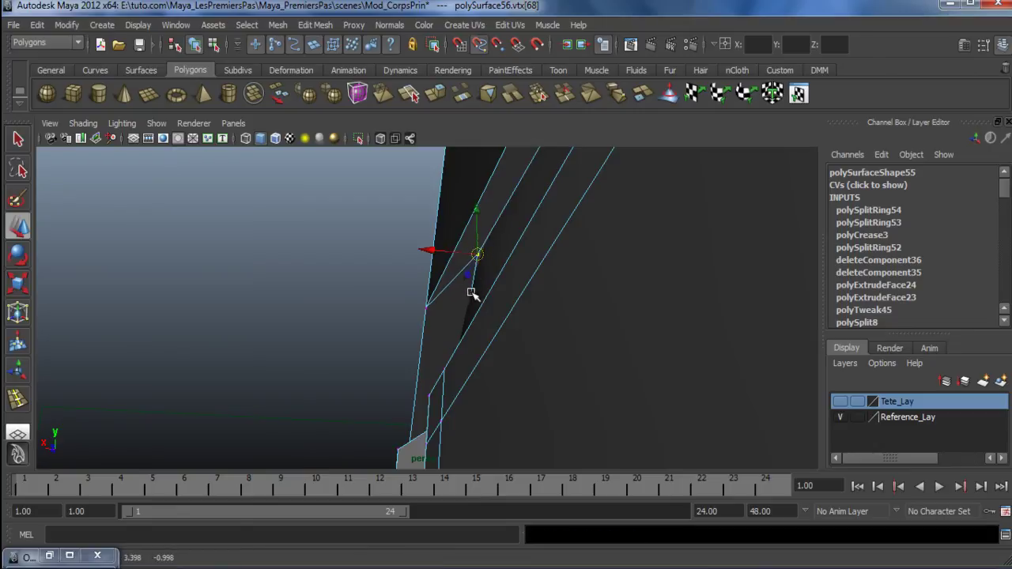
Isolate the half body, insert an edge loop along the rim's underside lip close to its lower edge, and preview it smoothed
scroll(462, 307, "up", 5)
right_click_drag(479, 198, 543, 175)
left_click(157, 123)
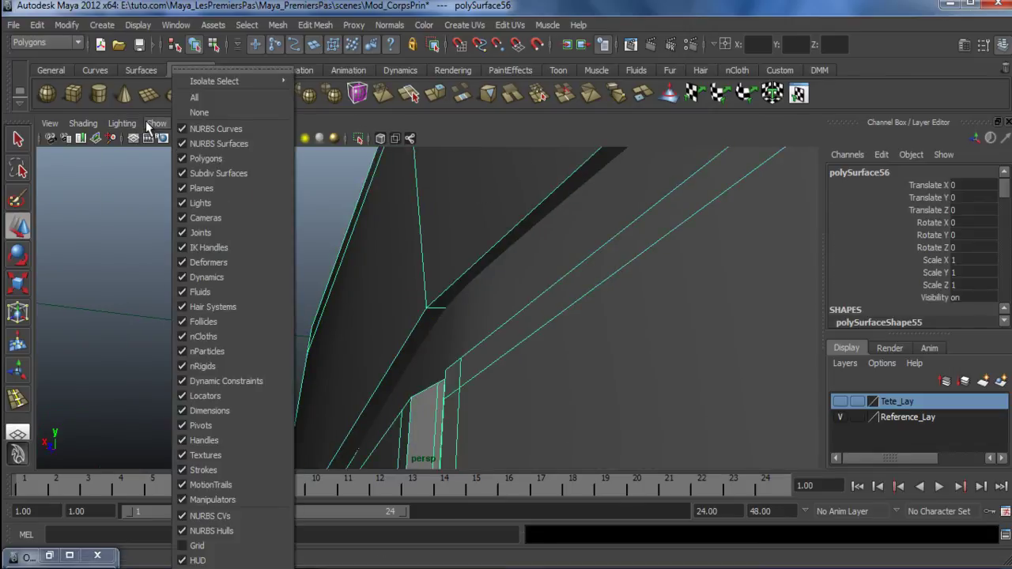
mouse_move(230, 80)
left_click(309, 83)
left_click_drag(432, 304, 429, 276, "alt")
left_click(17, 400)
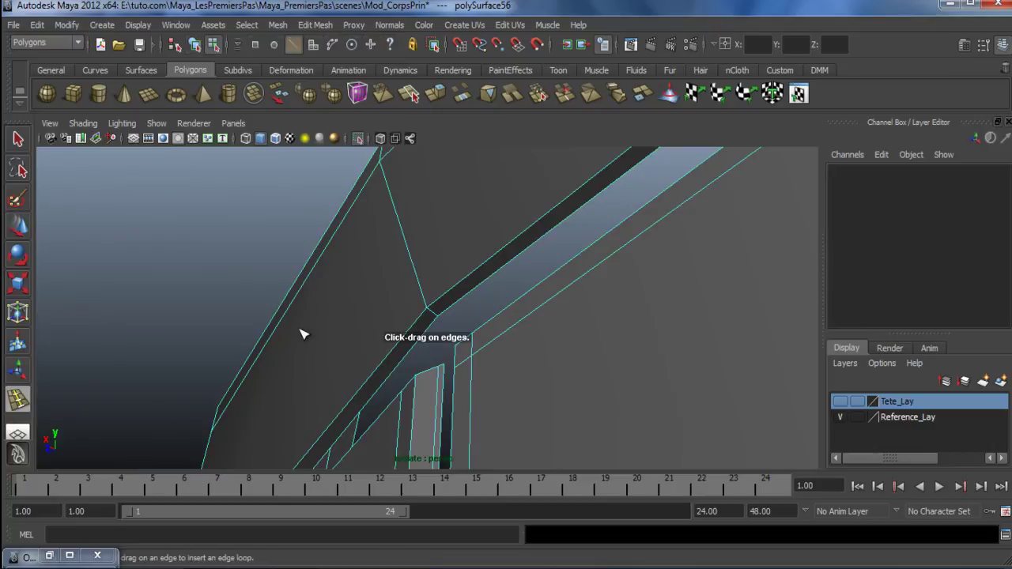
left_click(435, 317)
left_click(436, 317)
key("3")
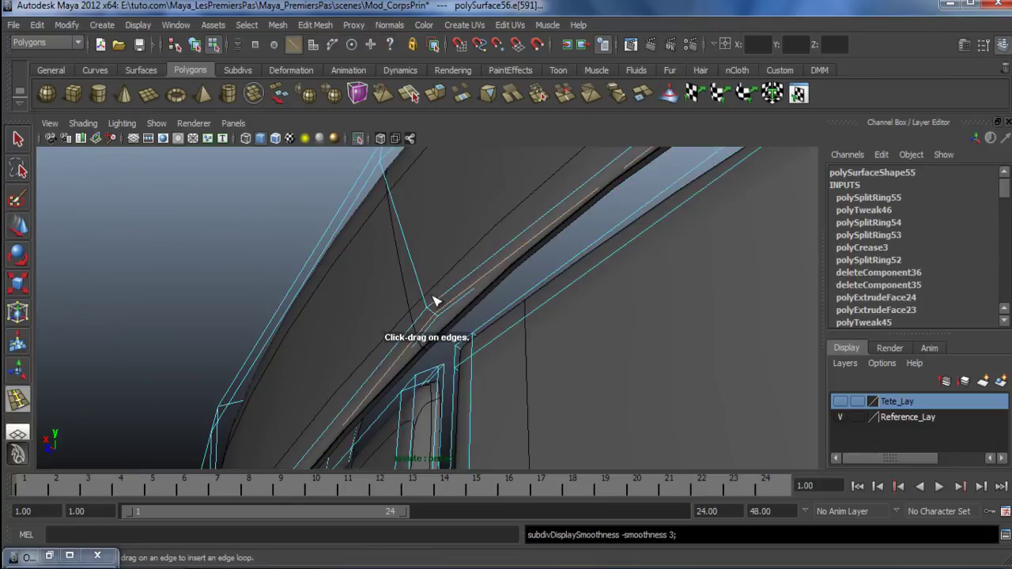
left_click(157, 122)
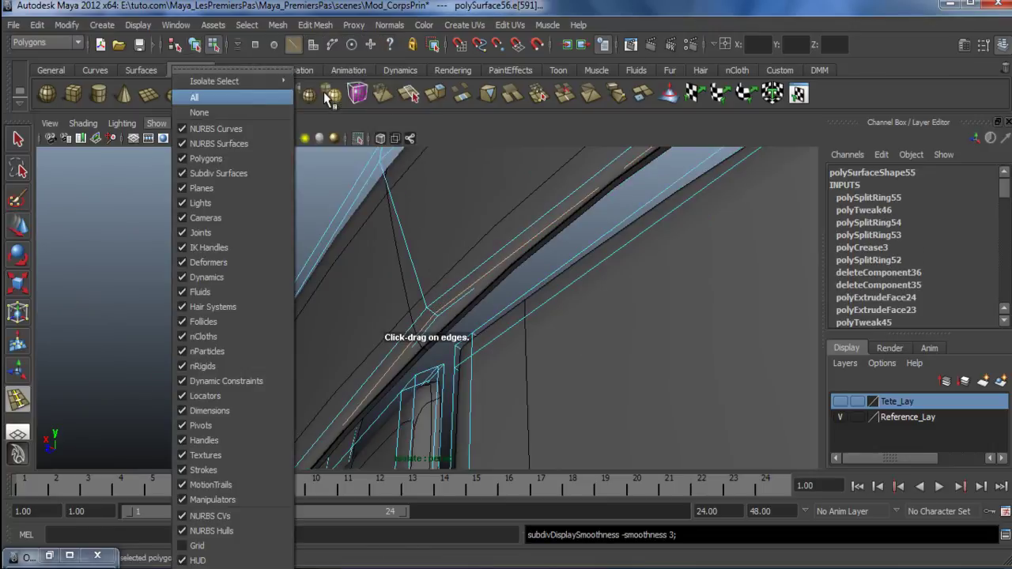
left_click(333, 93)
key("ctrl+z")
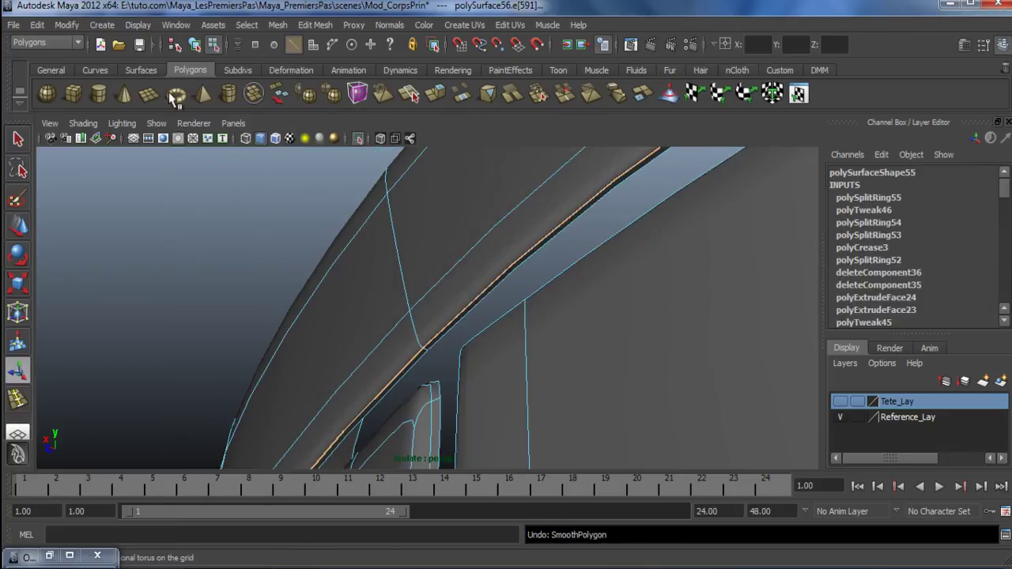
Turn off isolation and inspect the smoothed groove beneath the rim together with the strip
left_click(157, 123)
mouse_move(210, 79)
left_click(333, 90)
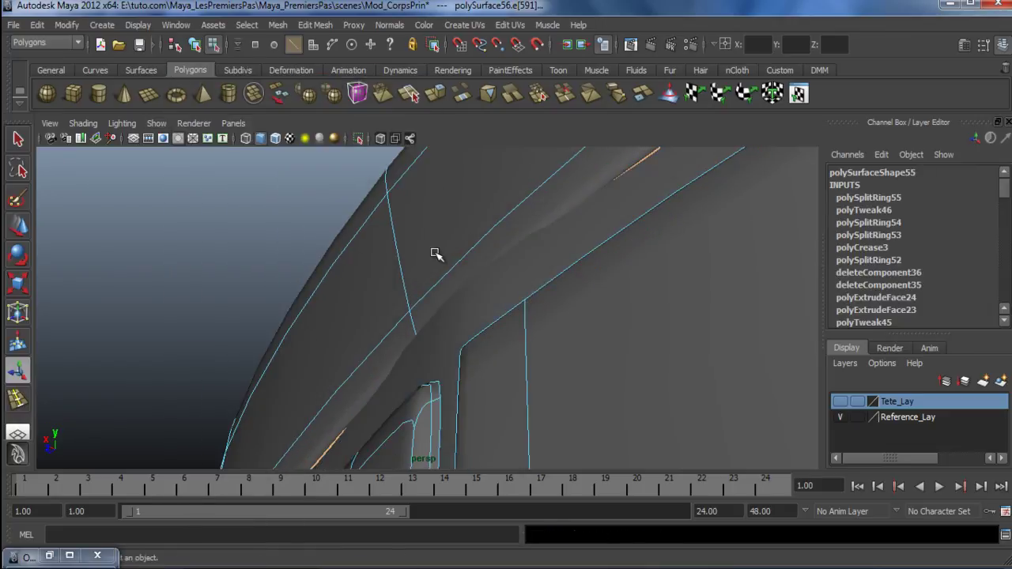
key("w")
left_click_drag(427, 260, 575, 309, "alt")
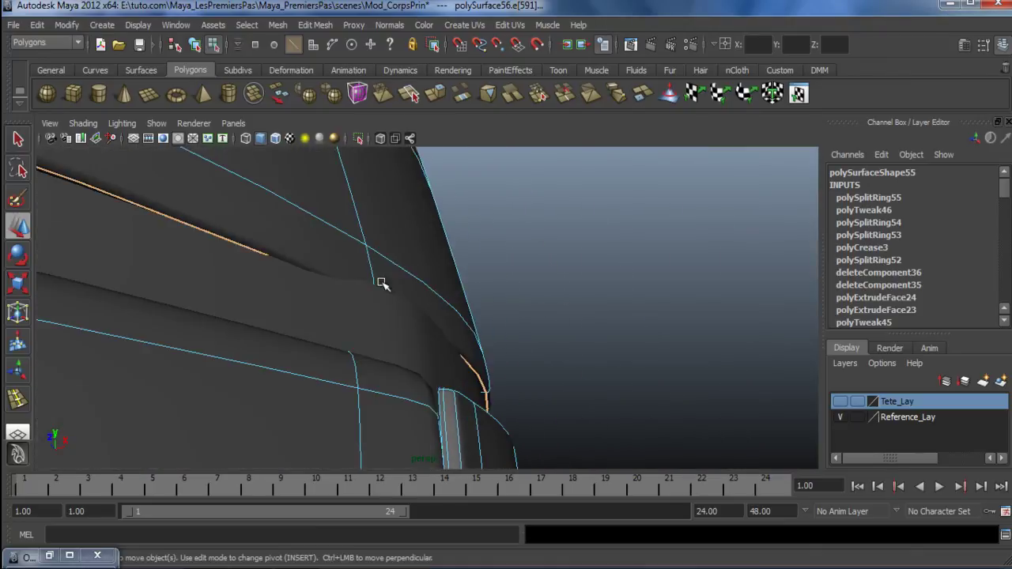
left_click_drag(393, 294, 361, 256, "alt")
right_click_drag(360, 253, 408, 238)
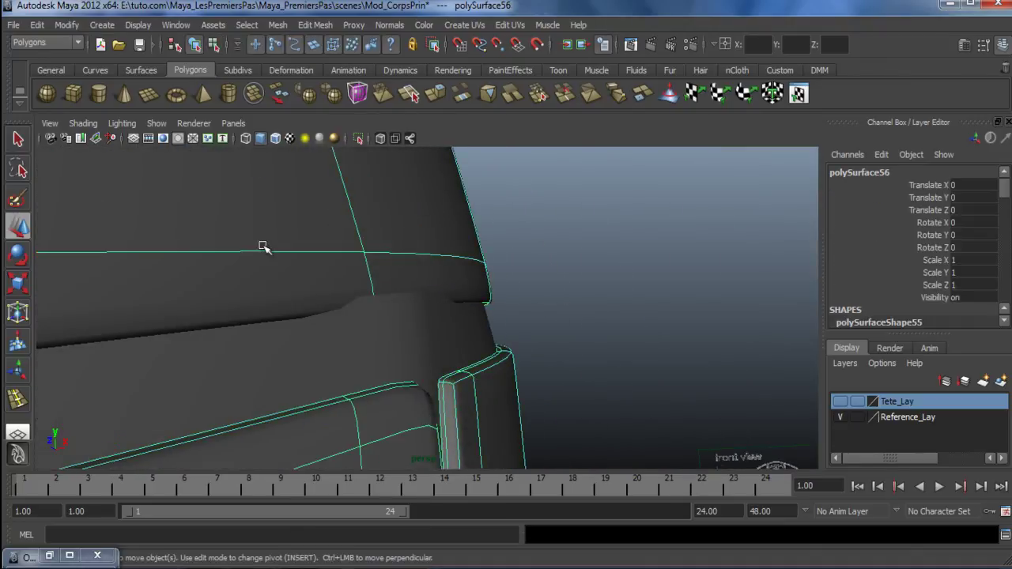
Isolate the half body, insert an edge loop just above the rim's lower outer edge, and bring the other objects back into view
left_click(157, 123)
mouse_move(254, 82)
left_click(327, 83)
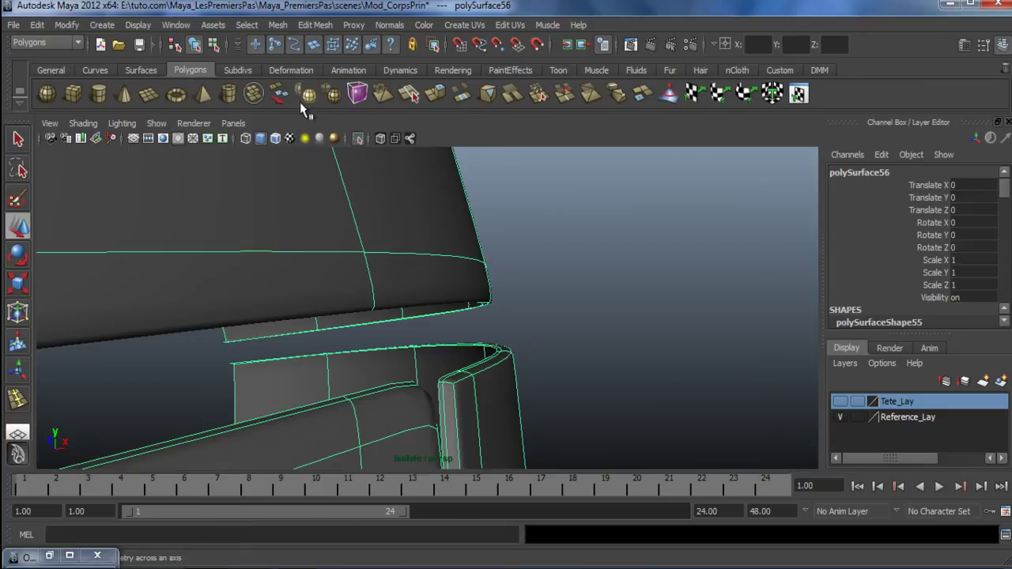
left_click_drag(290, 261, 348, 336, "alt")
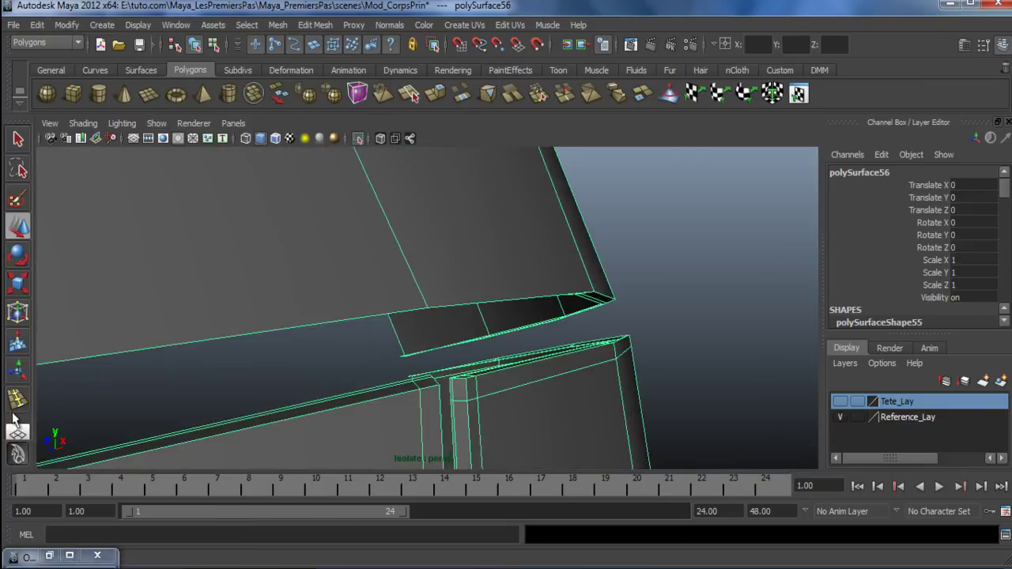
left_click(19, 405)
left_click(425, 303)
left_click_drag(425, 303, 359, 311, "alt")
scroll(328, 357, "down", 4)
key("w")
right_click_drag(359, 311, 423, 272)
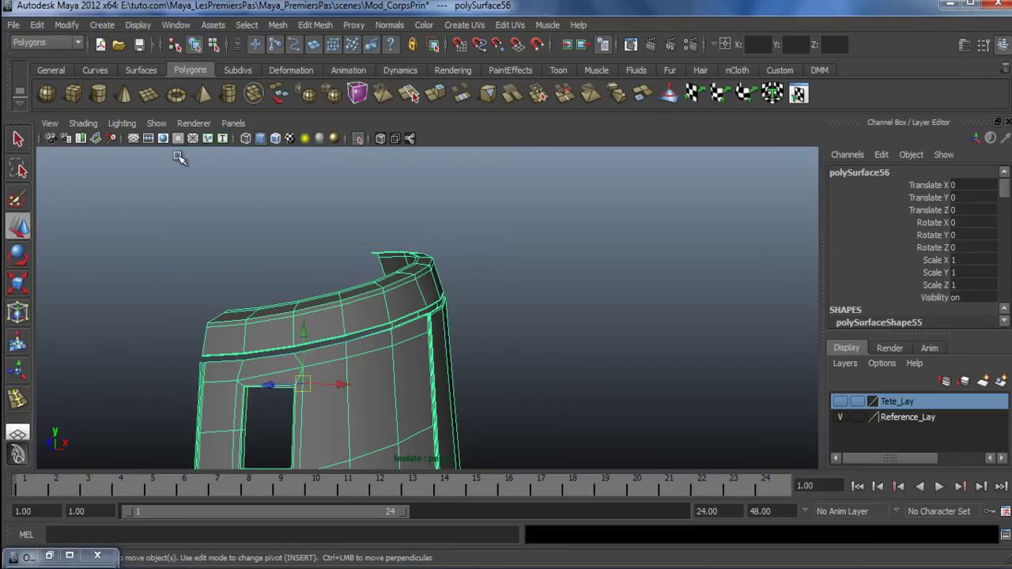
left_click(157, 123)
left_click(340, 90)
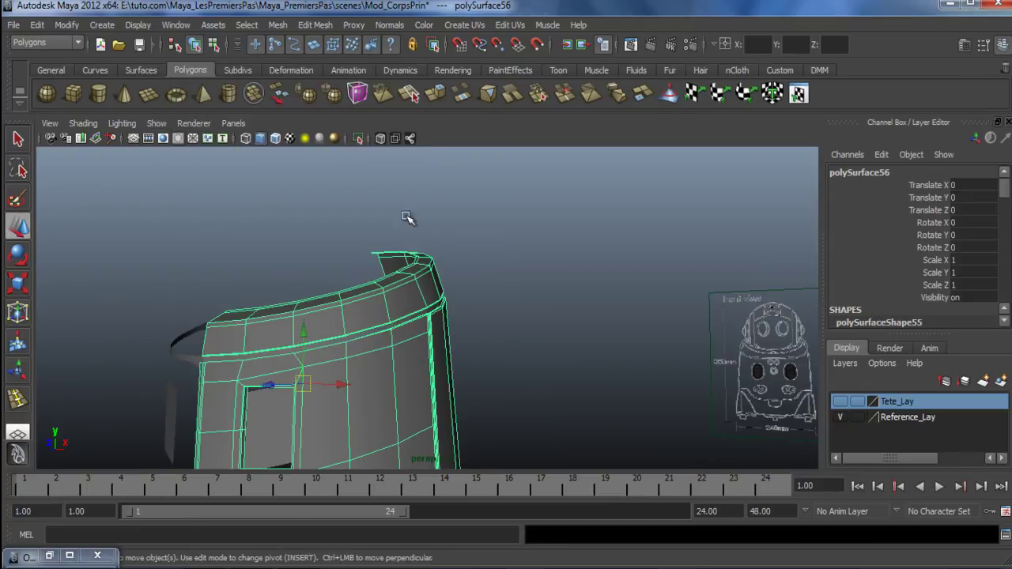
Move the rim's lower edge vertices above the vertical groove along the X axis to even out the curve
left_click_drag(350, 153, 394, 296, "alt")
left_click(535, 332)
left_click_drag(536, 332, 432, 339, "alt")
left_click(361, 378)
left_click_drag(361, 377, 417, 303, "alt")
left_click(416, 305)
left_click(409, 314)
left_click_drag(366, 284, 330, 270, "alt")
left_click(418, 321)
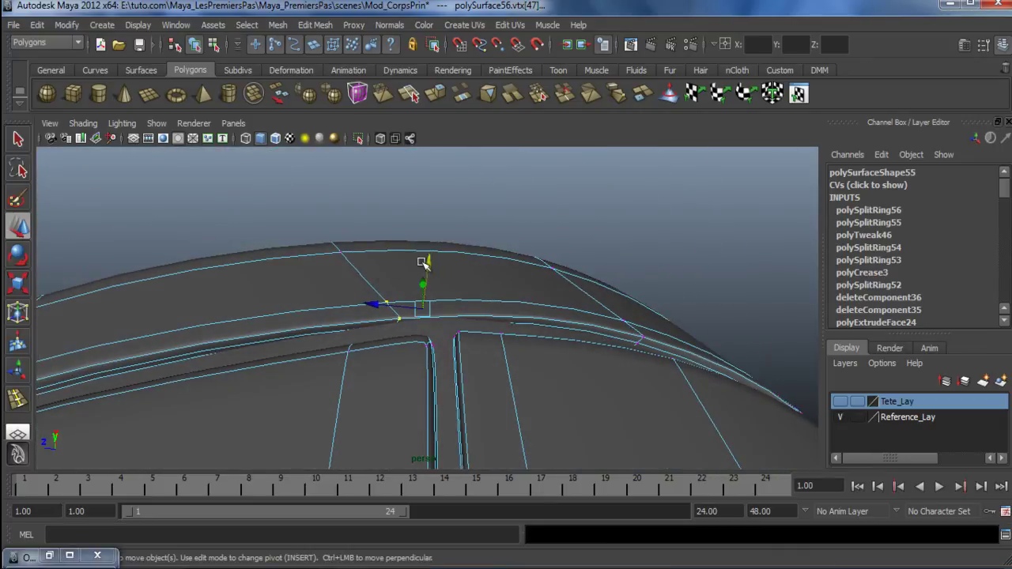
mouse_move(431, 265)
left_mouse_down()
mouse_move(427, 235)
mouse_move(428, 257)
left_mouse_up()
left_click_drag(423, 332, 378, 417, "alt")
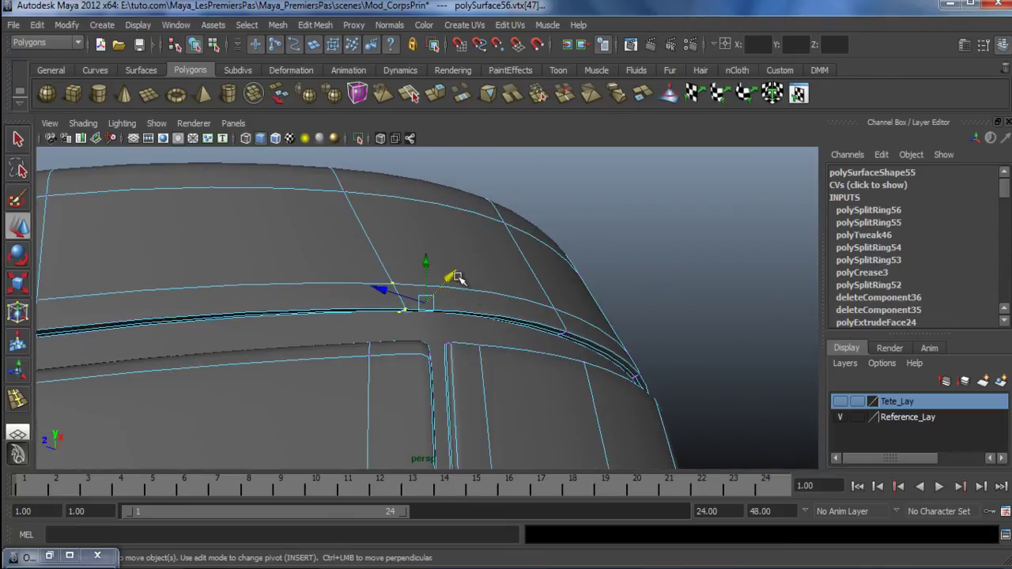
left_click_drag(316, 408, 305, 370, "alt")
Adjust the thin strip's vertices at the top of the vertical groove along the X axis and check the result smoothed
right_click_drag(338, 284, 399, 255)
left_click(531, 367)
left_click_drag(531, 367, 454, 409, "alt")
left_click(433, 319)
right_click_drag(456, 314, 407, 316)
left_click_drag(411, 361, 465, 389, "alt")
left_click(445, 359)
left_click_drag(465, 332, 461, 333)
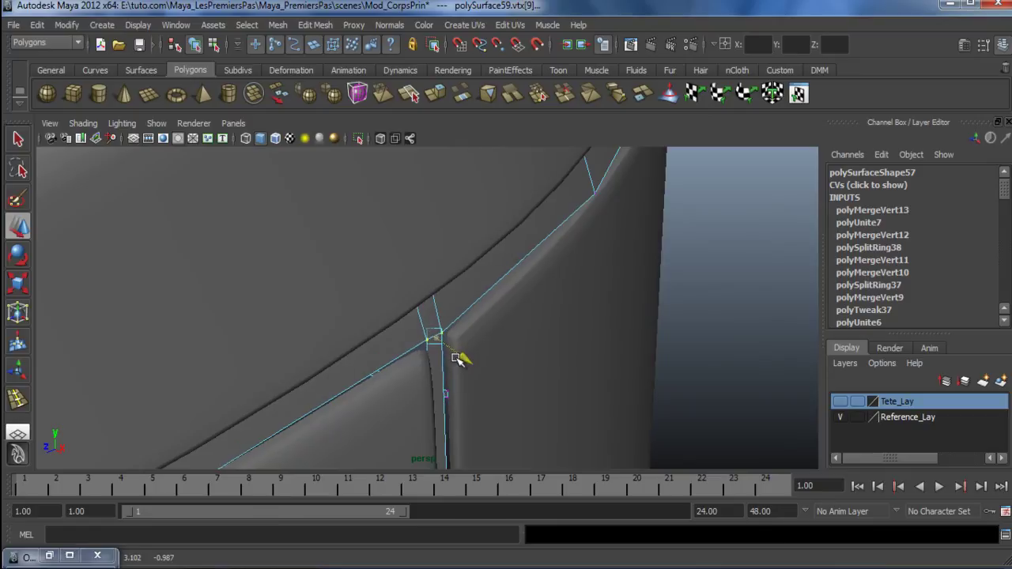
key("3")
right_click_drag(442, 313, 482, 290)
right_click_drag(475, 286, 119, 237, "alt")
left_click(700, 357)
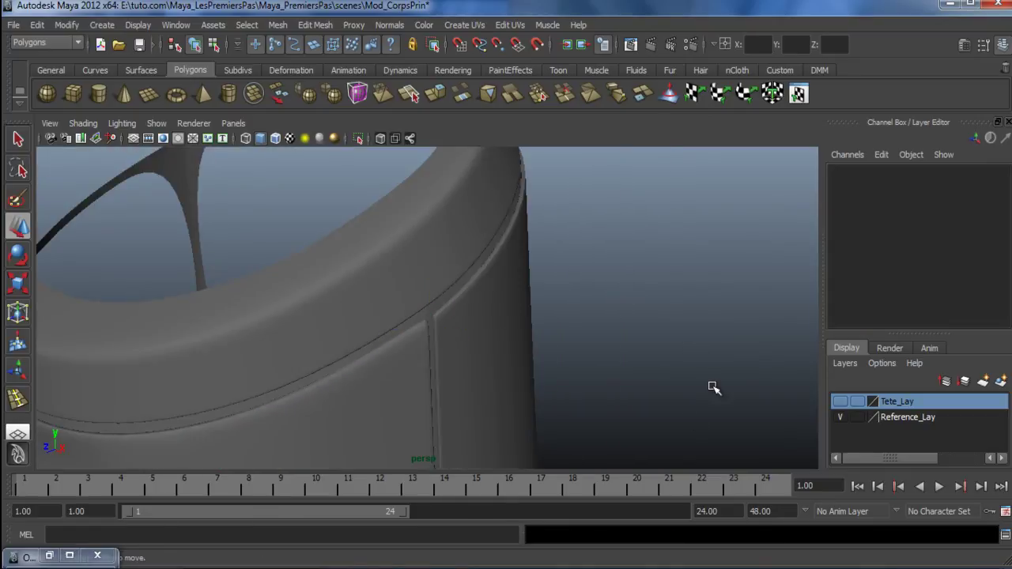
right_click_drag(709, 348, 547, 334, "alt")
left_click_drag(546, 335, 311, 290, "alt")
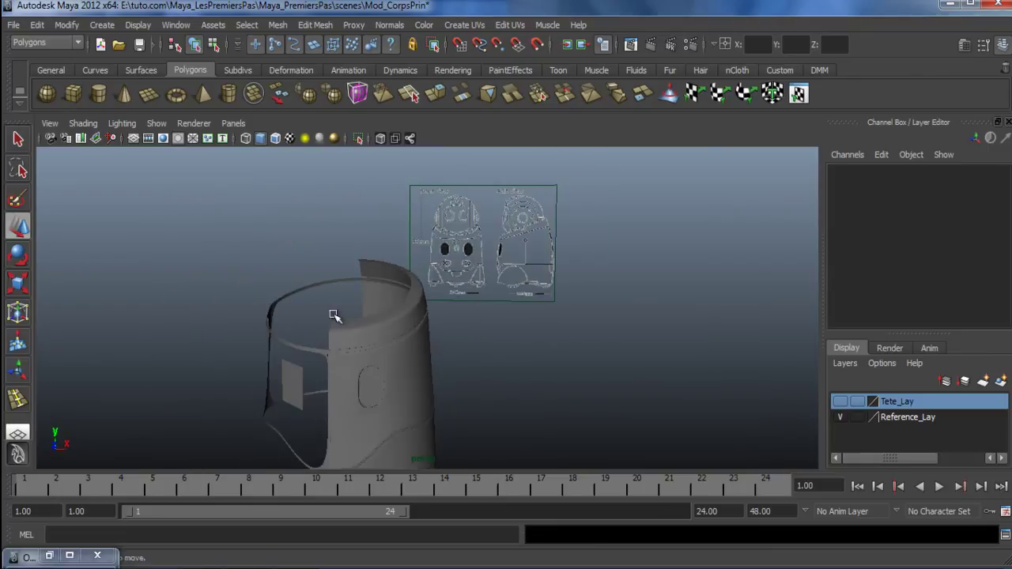
Create a mirrored copy of the half body using Duplicate Special with Scale X at -1
middle_click_drag(311, 289, 421, 297, "alt")
left_click_drag(421, 297, 427, 265, "alt")
left_click(427, 266)
left_click_drag(345, 282, 443, 316, "alt")
left_click(36, 26)
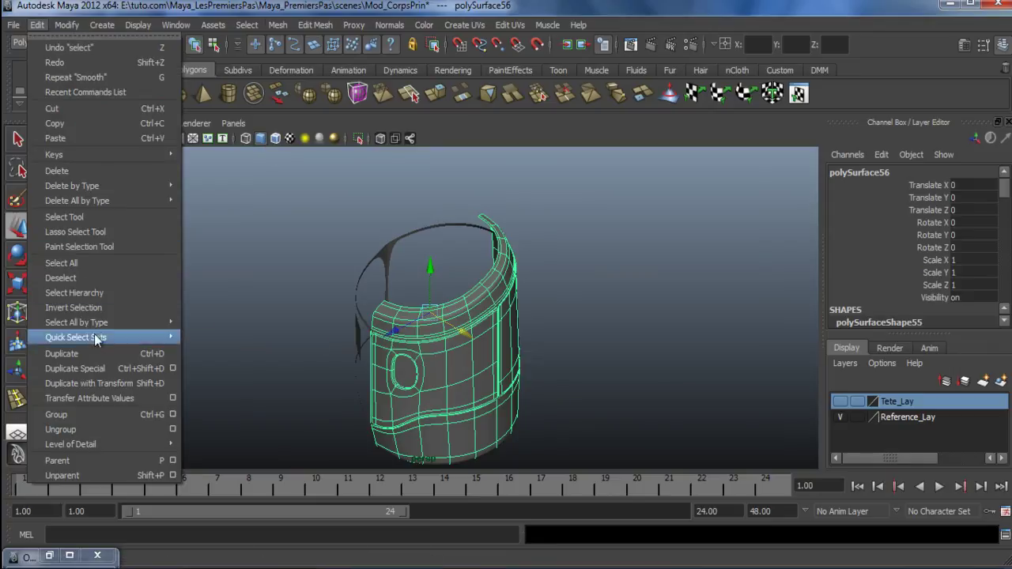
left_click(107, 370)
Combine the original half body and its mirrored copy into a single mesh
left_click_drag(377, 399, 298, 185, "alt")
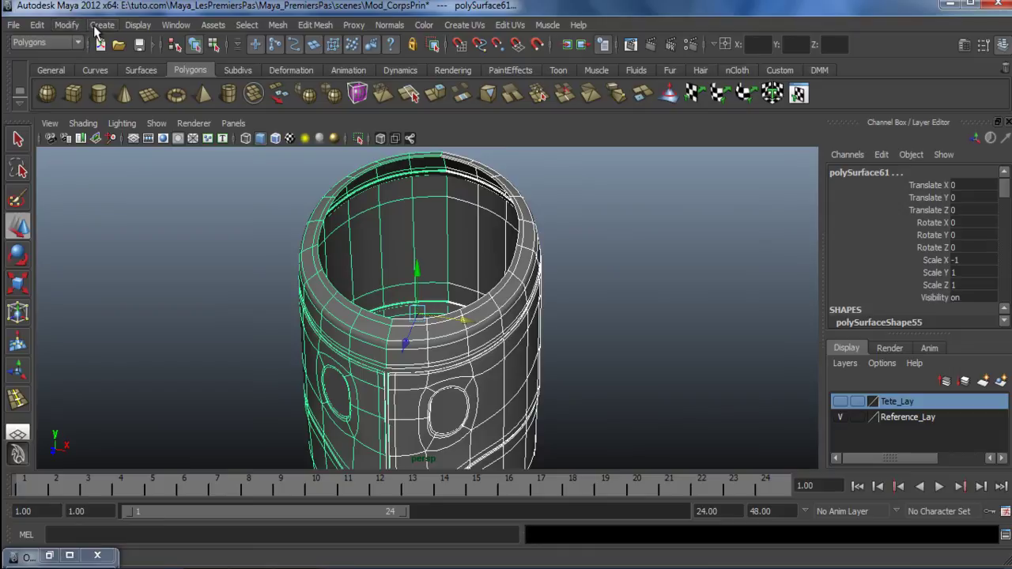
left_click(275, 26)
mouse_move(320, 28)
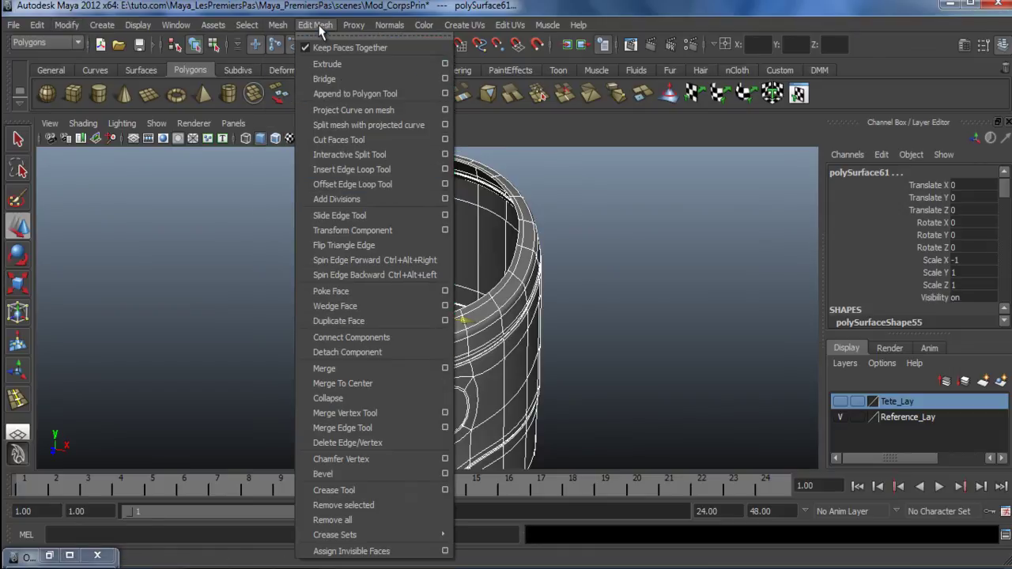
mouse_move(278, 25)
left_click(316, 47)
Select all vertices along the body's centre seam in the front view and merge them
right_click_drag(490, 272, 420, 253)
key("space")
key("space")
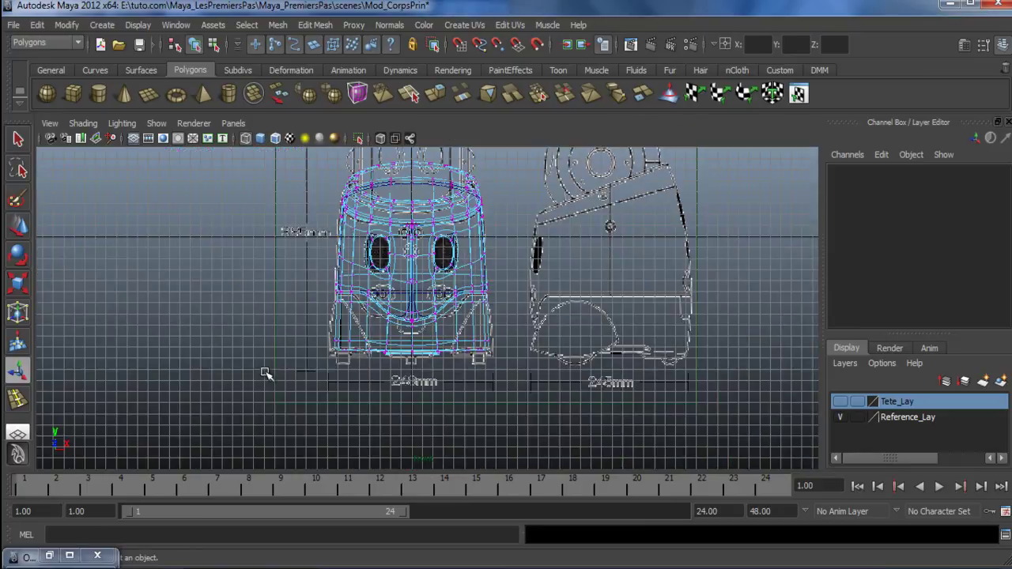
scroll(380, 196, "down", 2)
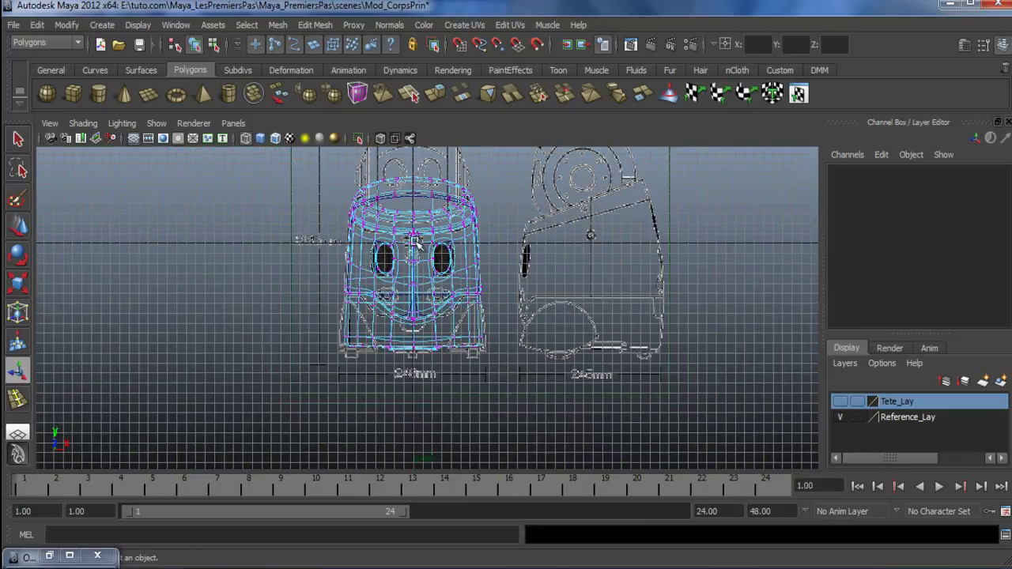
left_click_drag(423, 381, 404, 178)
left_click(314, 25)
left_click(360, 361)
Return to the perspective view and inspect the merged body, including its underside and rear foot, in smoothed display
key("space")
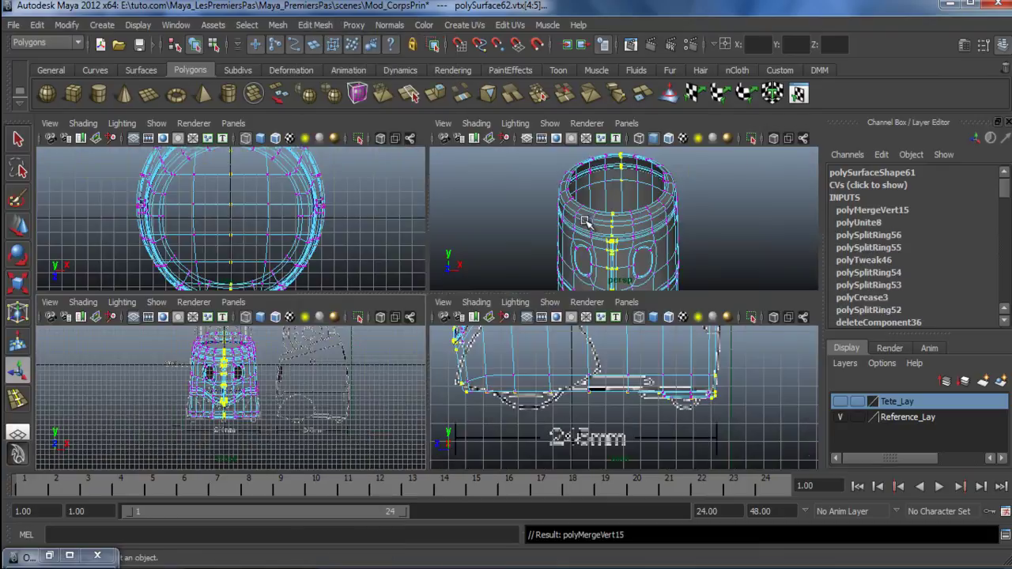
key("space")
scroll(622, 402, "up", 5)
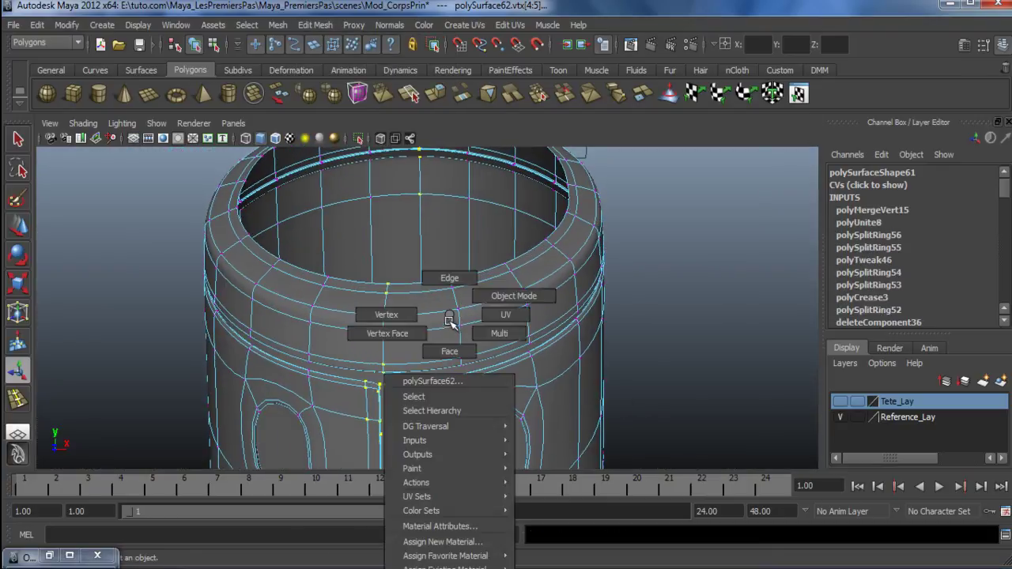
scroll(693, 317, "down", 2)
left_click(696, 336)
scroll(692, 359, "down", 3)
left_click_drag(687, 369, 540, 297, "alt")
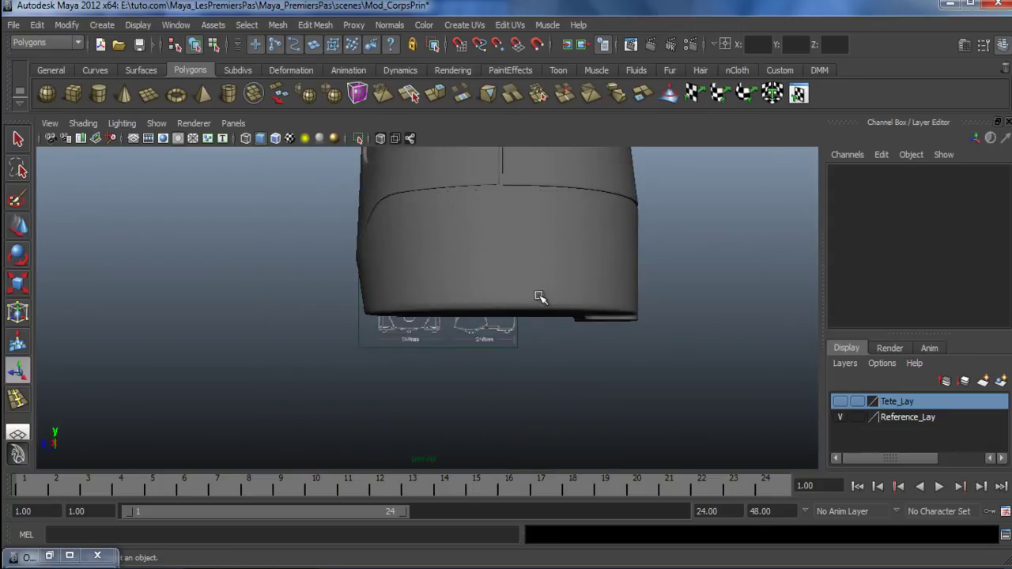
Lower the bottom vertices of the rear foot along the Y axis against the reference drawing in the side view
key("space")
key("space")
middle_click_drag(569, 416, 478, 399, "alt")
scroll(477, 399, "up", 2)
left_click(461, 279)
right_click(461, 279)
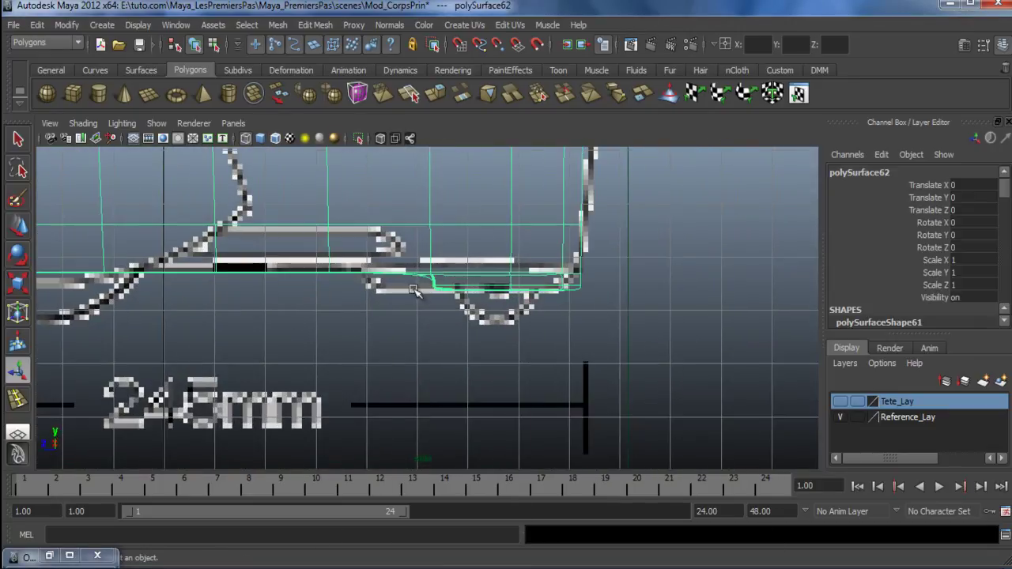
left_click(399, 279)
left_click_drag(531, 279, 520, 297)
key("w")
left_click_drag(512, 236, 512, 245)
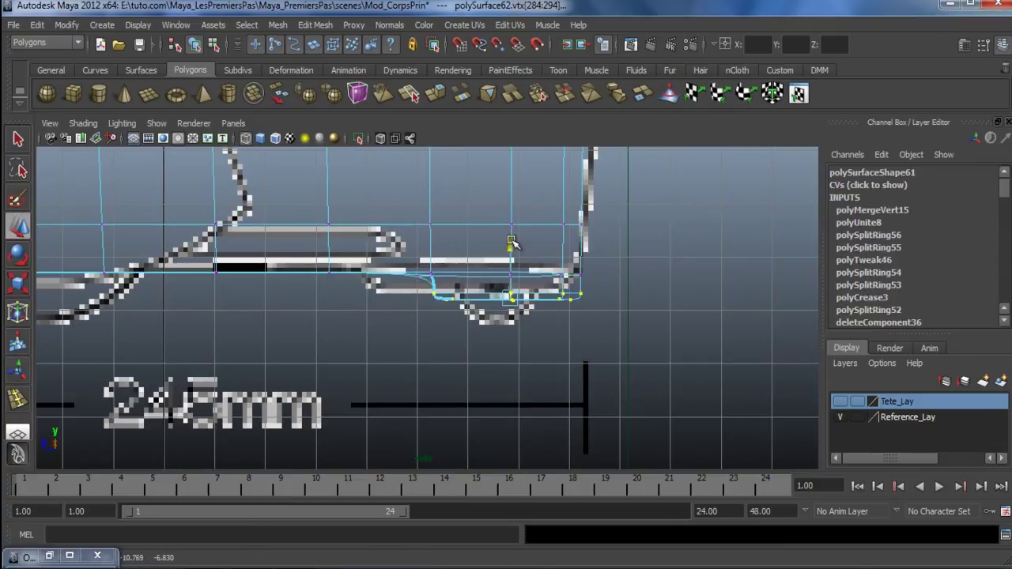
Return to the perspective view, leave vertex editing and deselect the body to examine its upper opening
key("space")
key("space")
left_click_drag(609, 269, 518, 267, "alt")
right_click_drag(518, 263, 582, 244)
left_click(666, 277)
left_click_drag(572, 323, 311, 387, "alt")
right_click_drag(310, 388, 451, 340, "alt")
Extrude the inner edge loop of the body's top rim and lower it slightly along the Y axis
left_click(415, 309)
right_click_drag(416, 309, 443, 368)
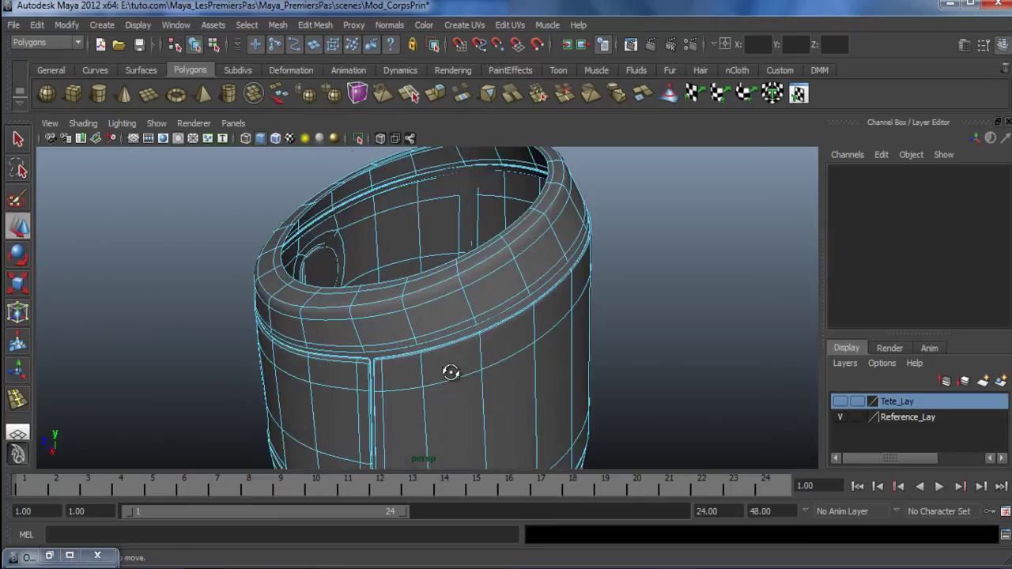
left_click_drag(443, 369, 452, 388, "alt")
left_click(438, 353)
double_click(439, 353)
right_click_drag(678, 245, 680, 274, "shift")
left_click_drag(488, 315, 463, 266, "alt")
key("w")
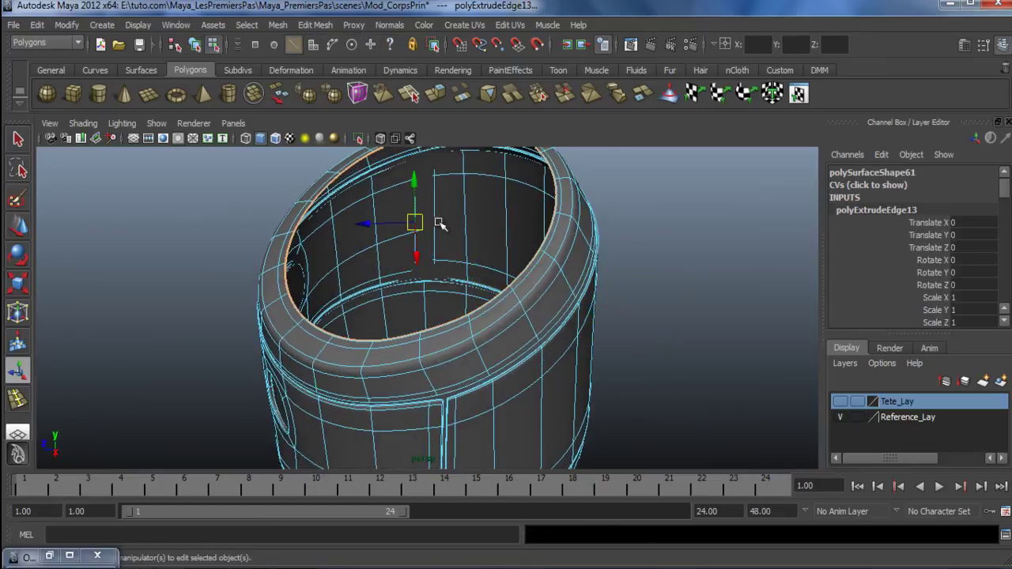
mouse_move(417, 187)
left_mouse_down()
mouse_move(422, 228)
mouse_move(417, 190)
left_mouse_up()
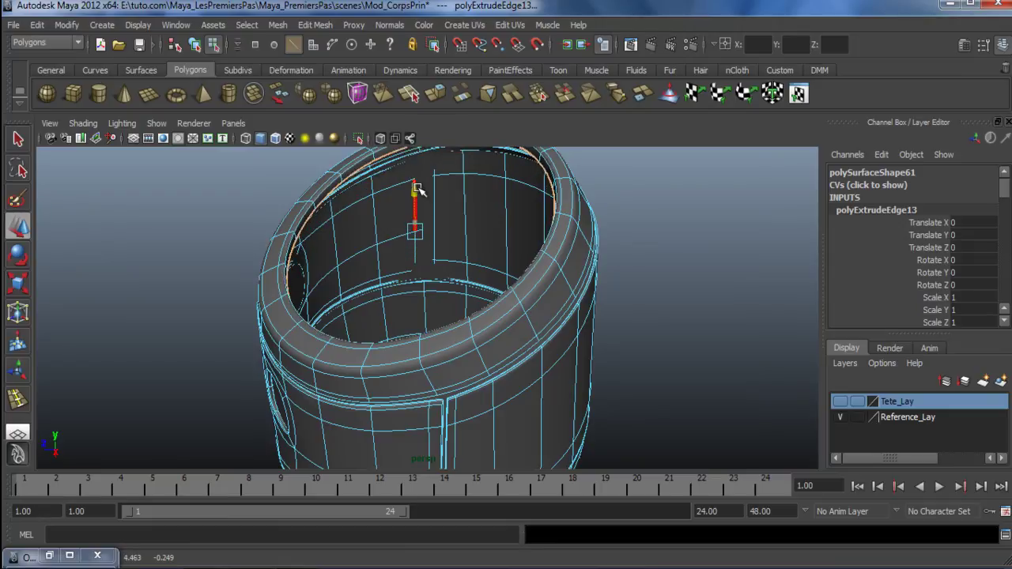
Extrude the rim's inner border edges again, lower them deeper into the body along Y, and return to object mode
right_click_drag(657, 190, 656, 226, "shift")
key("w")
left_click_drag(416, 193, 434, 226)
right_click_drag(577, 221, 642, 196)
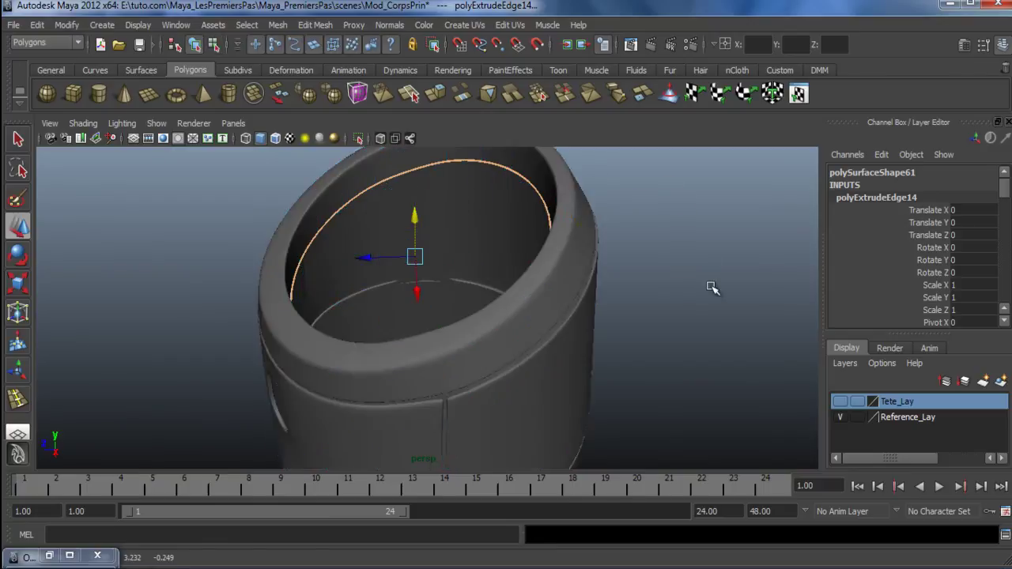
Deselect the body, inspect it from several sides and save the Mod_CorpsPrin scene
right_click_drag(707, 264, 542, 352, "alt")
left_click(598, 277)
left_click_drag(522, 348, 582, 340, "alt")
right_click_drag(583, 340, 443, 366, "alt")
left_click_drag(443, 367, 482, 327, "alt")
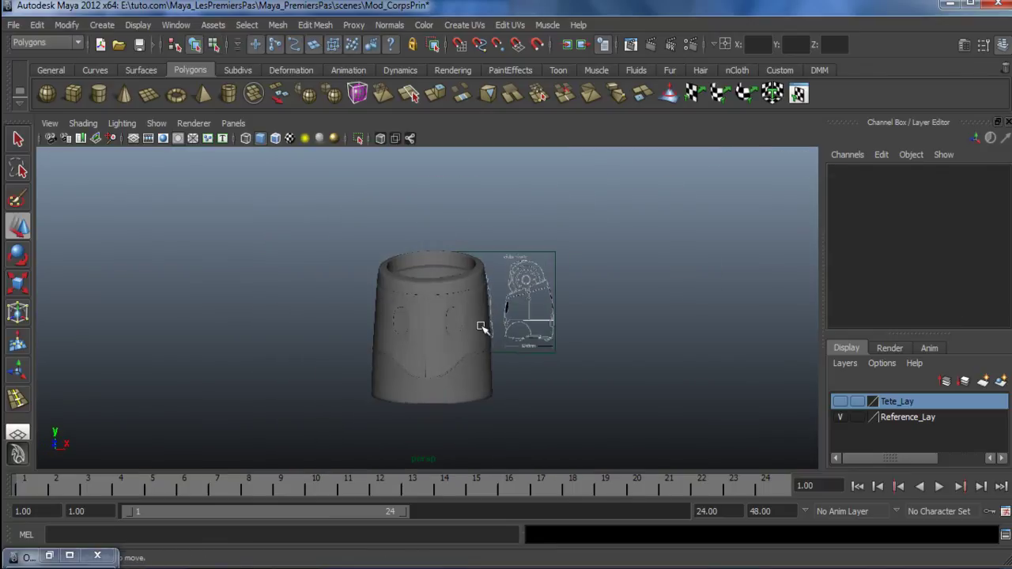
left_click_drag(405, 372, 257, 420, "alt")
left_click_drag(340, 372, 515, 347, "alt")
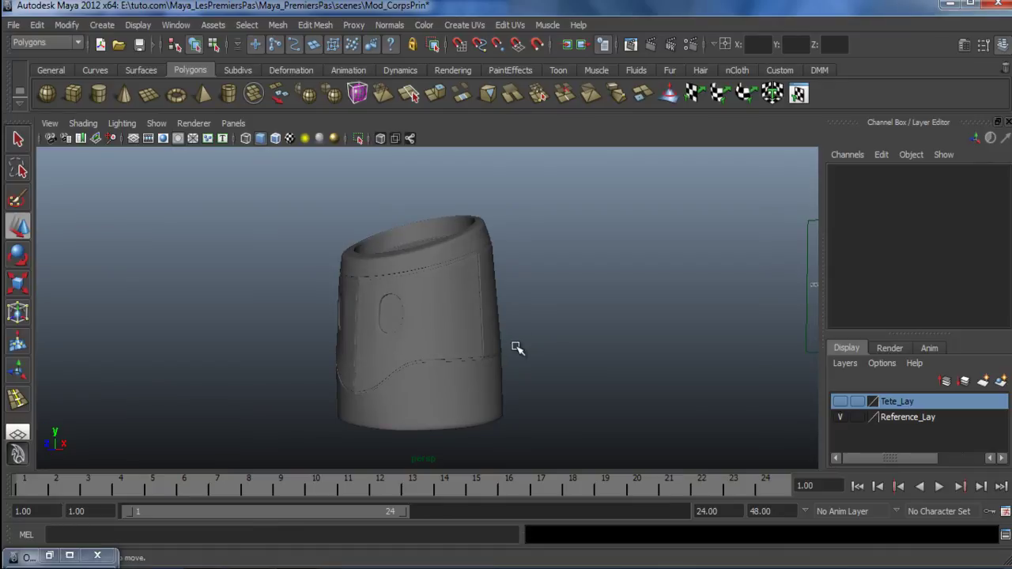
left_click(139, 45)
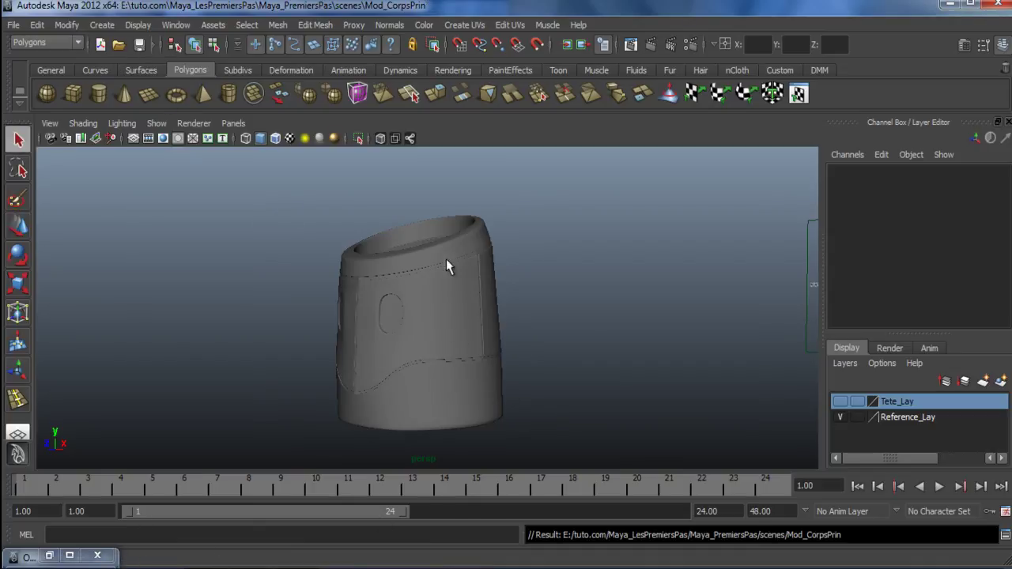